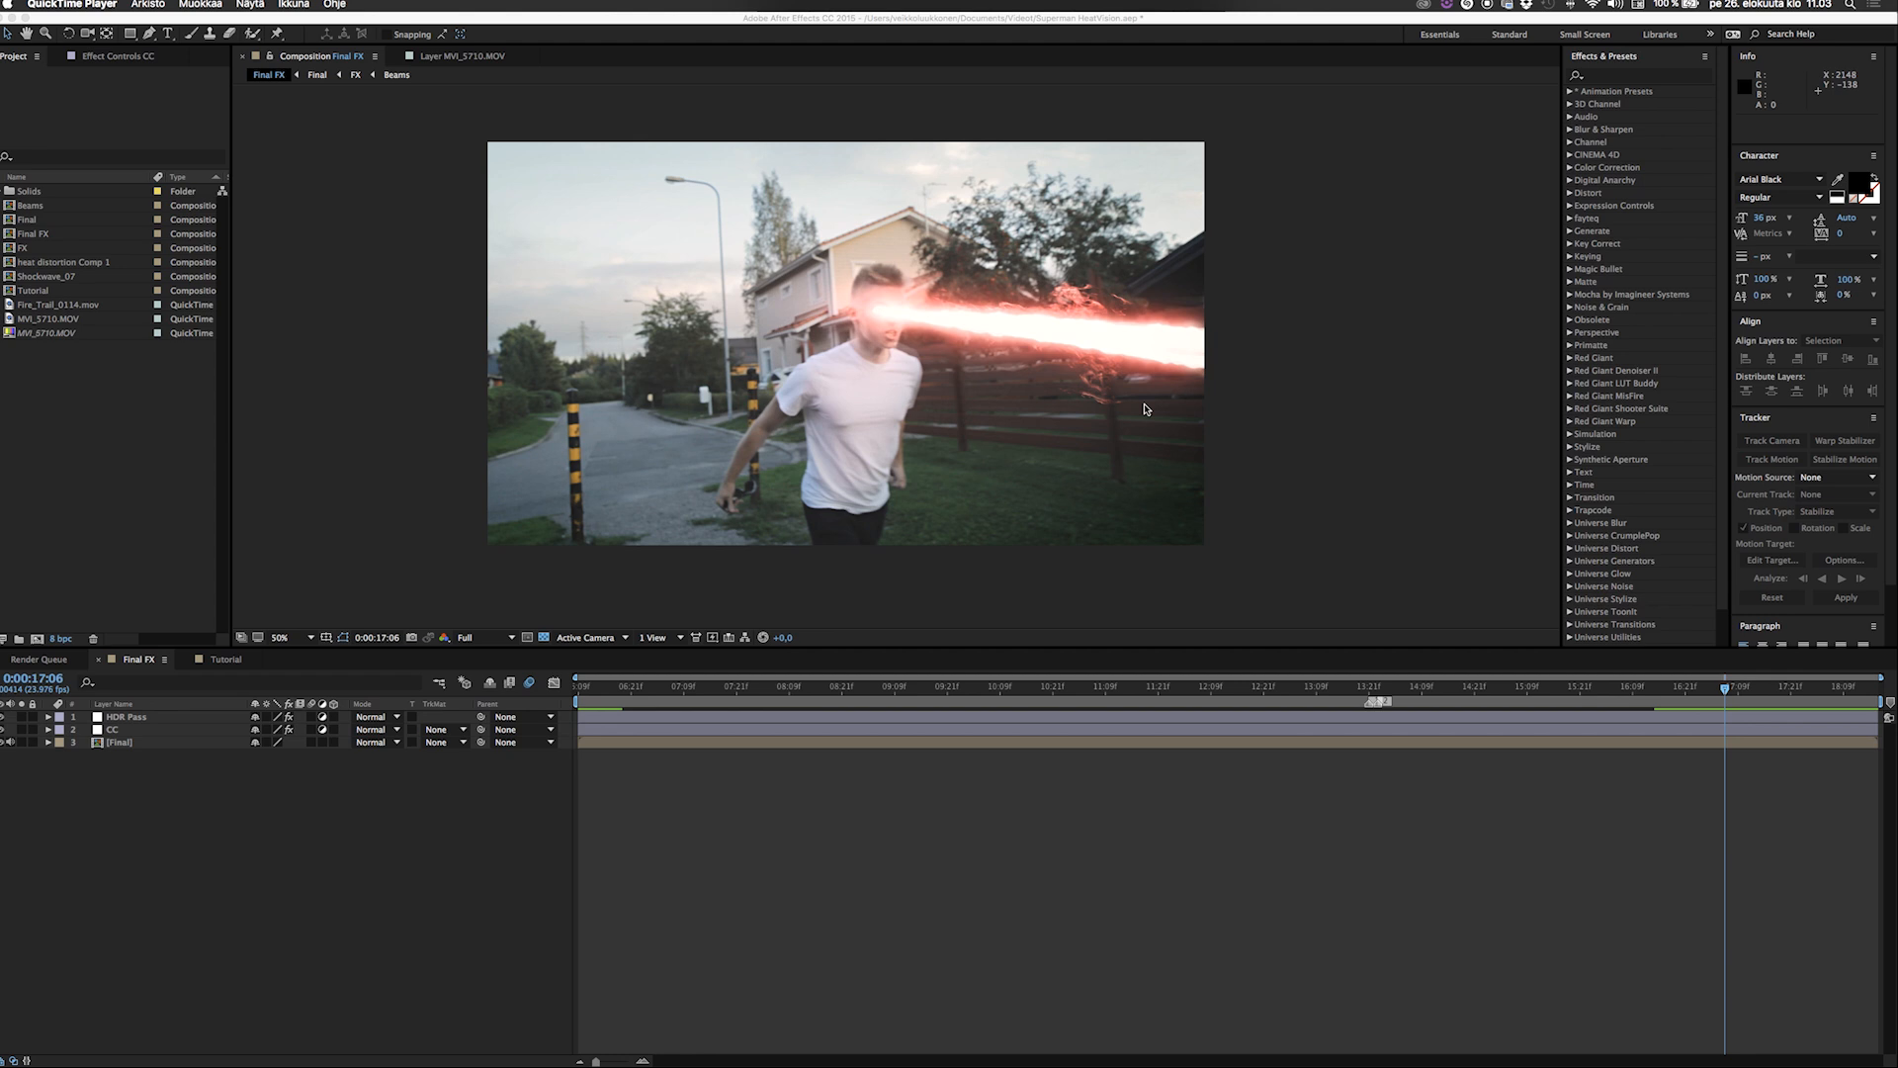
# Scrub the Final FX composition between about 0:00:16:15 and 0:00:17:19 to examine the eye glow and heat-vision beam.
pyautogui.click(1666, 692)
pyautogui.click(1659, 692)
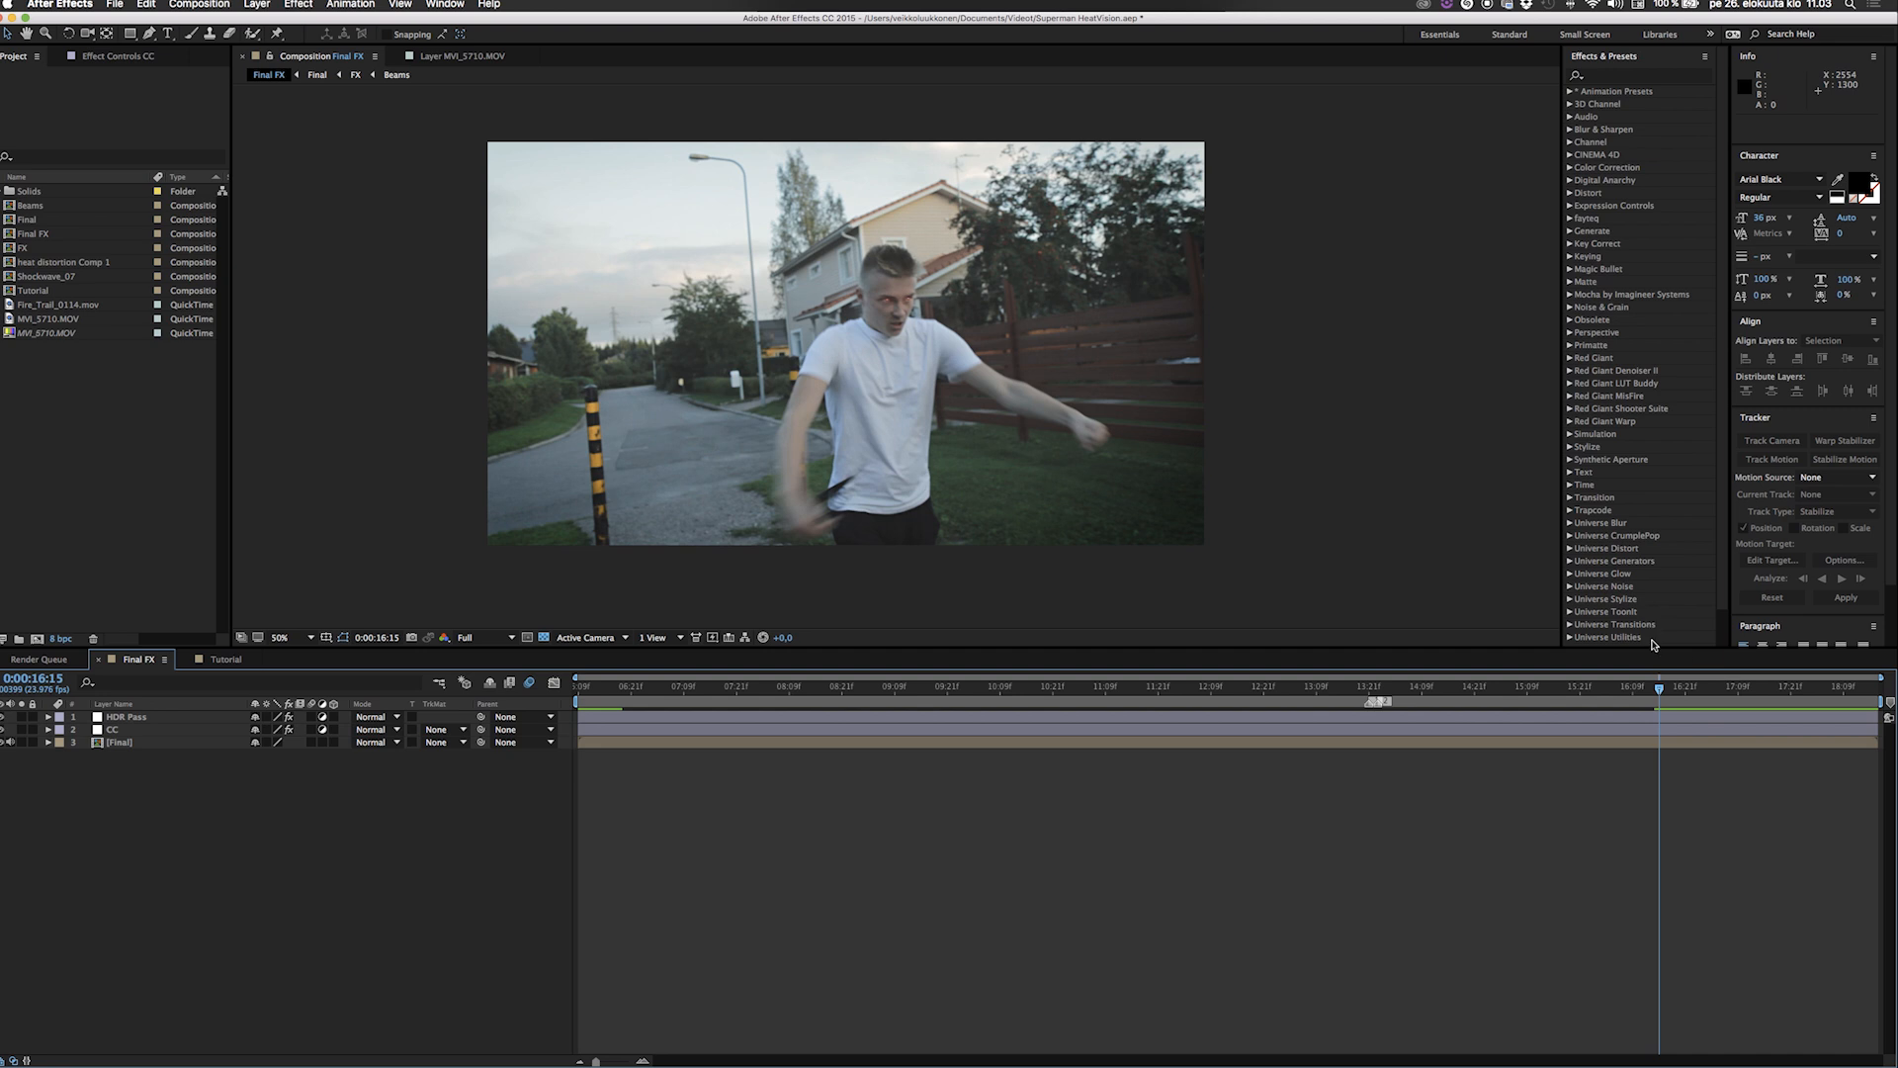
pyautogui.moveTo(1659, 689); pyautogui.dragTo(1667, 689)
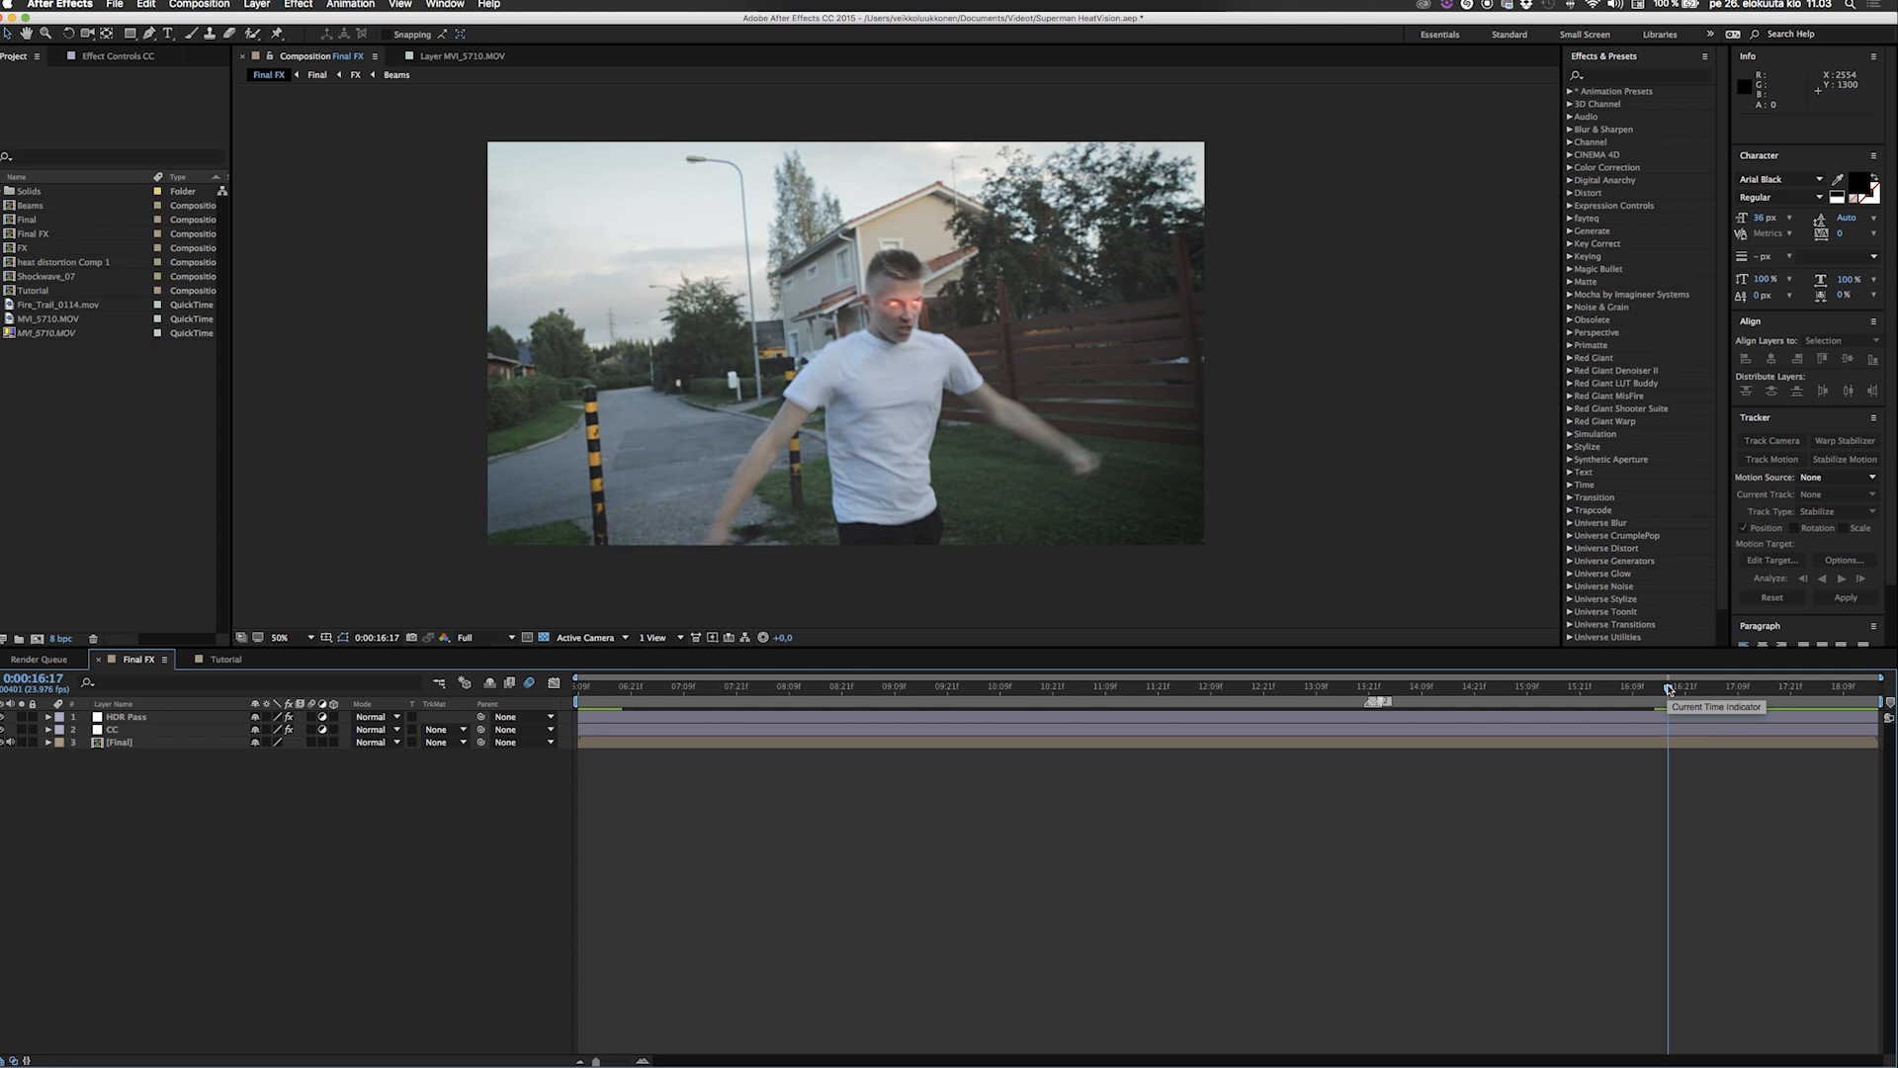
pyautogui.moveTo(1668, 689); pyautogui.dragTo(1681, 689)
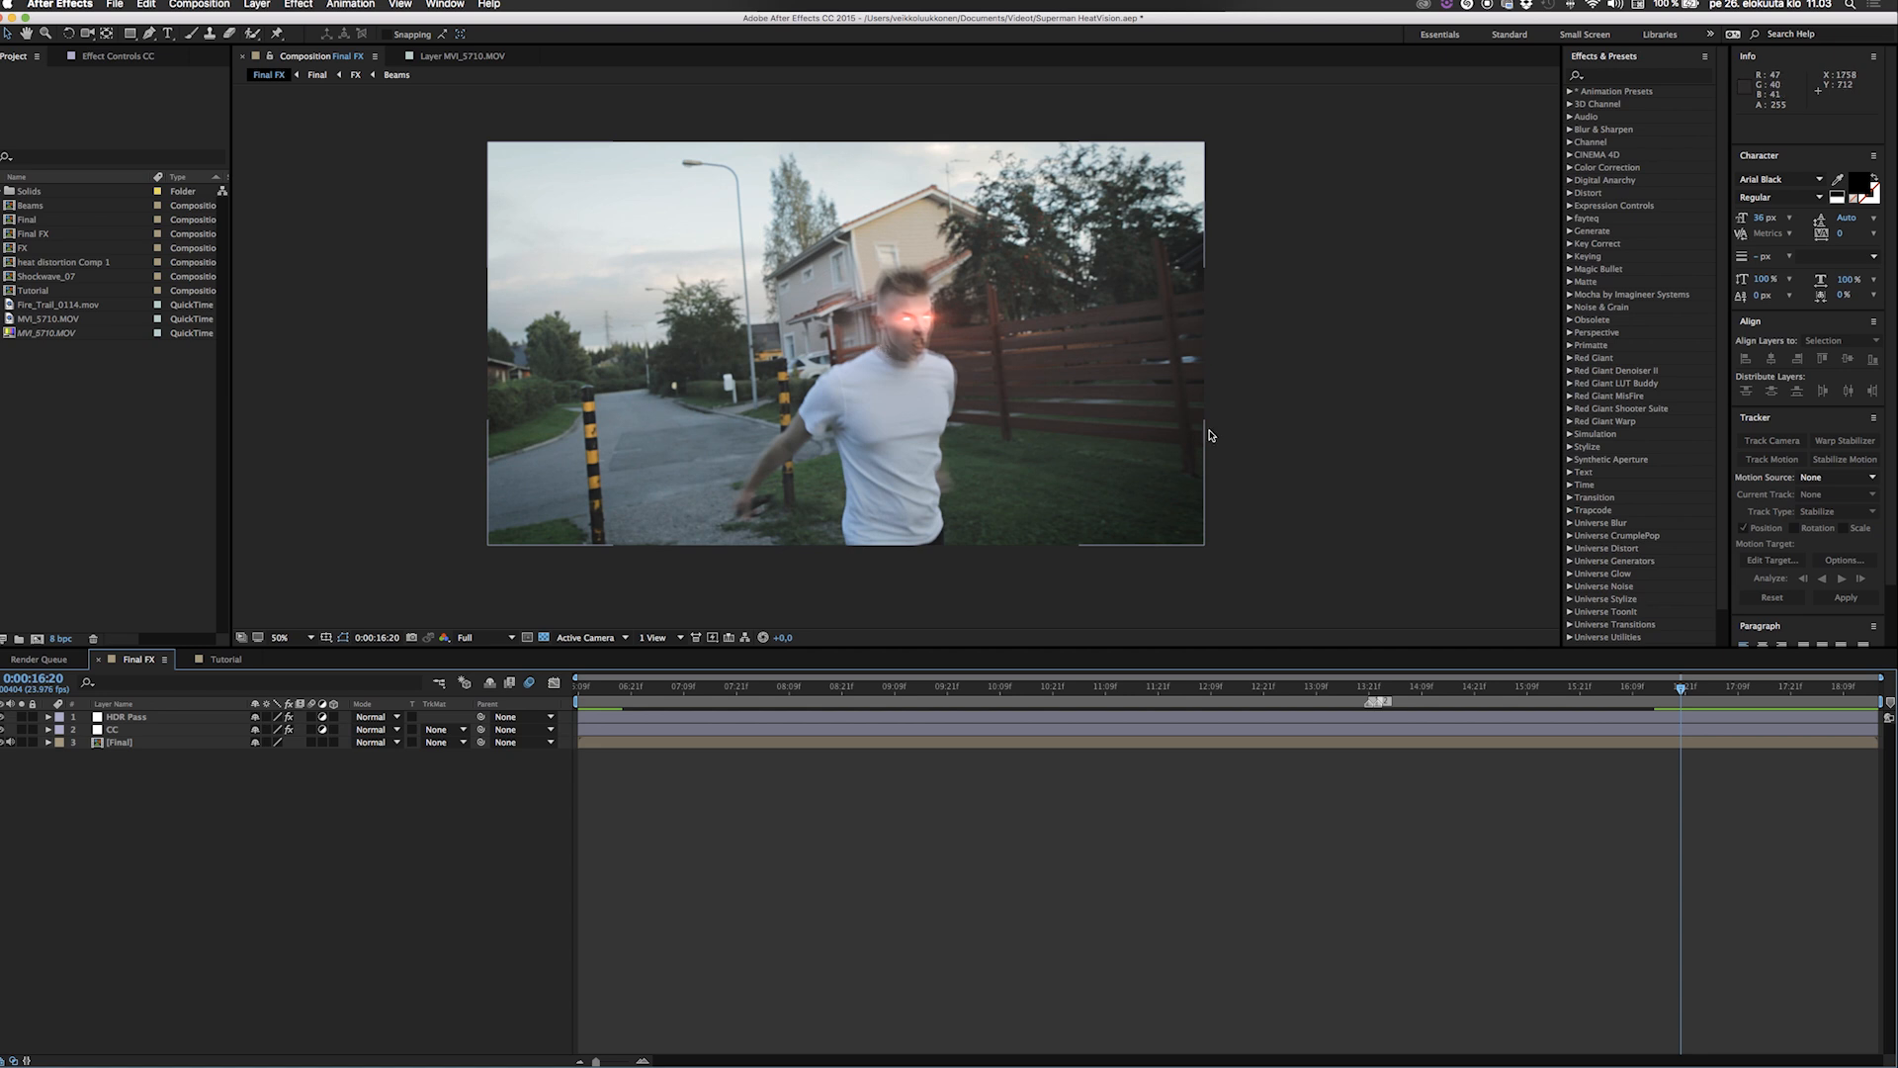
pyautogui.moveTo(1680, 692); pyautogui.dragTo(1696, 692)
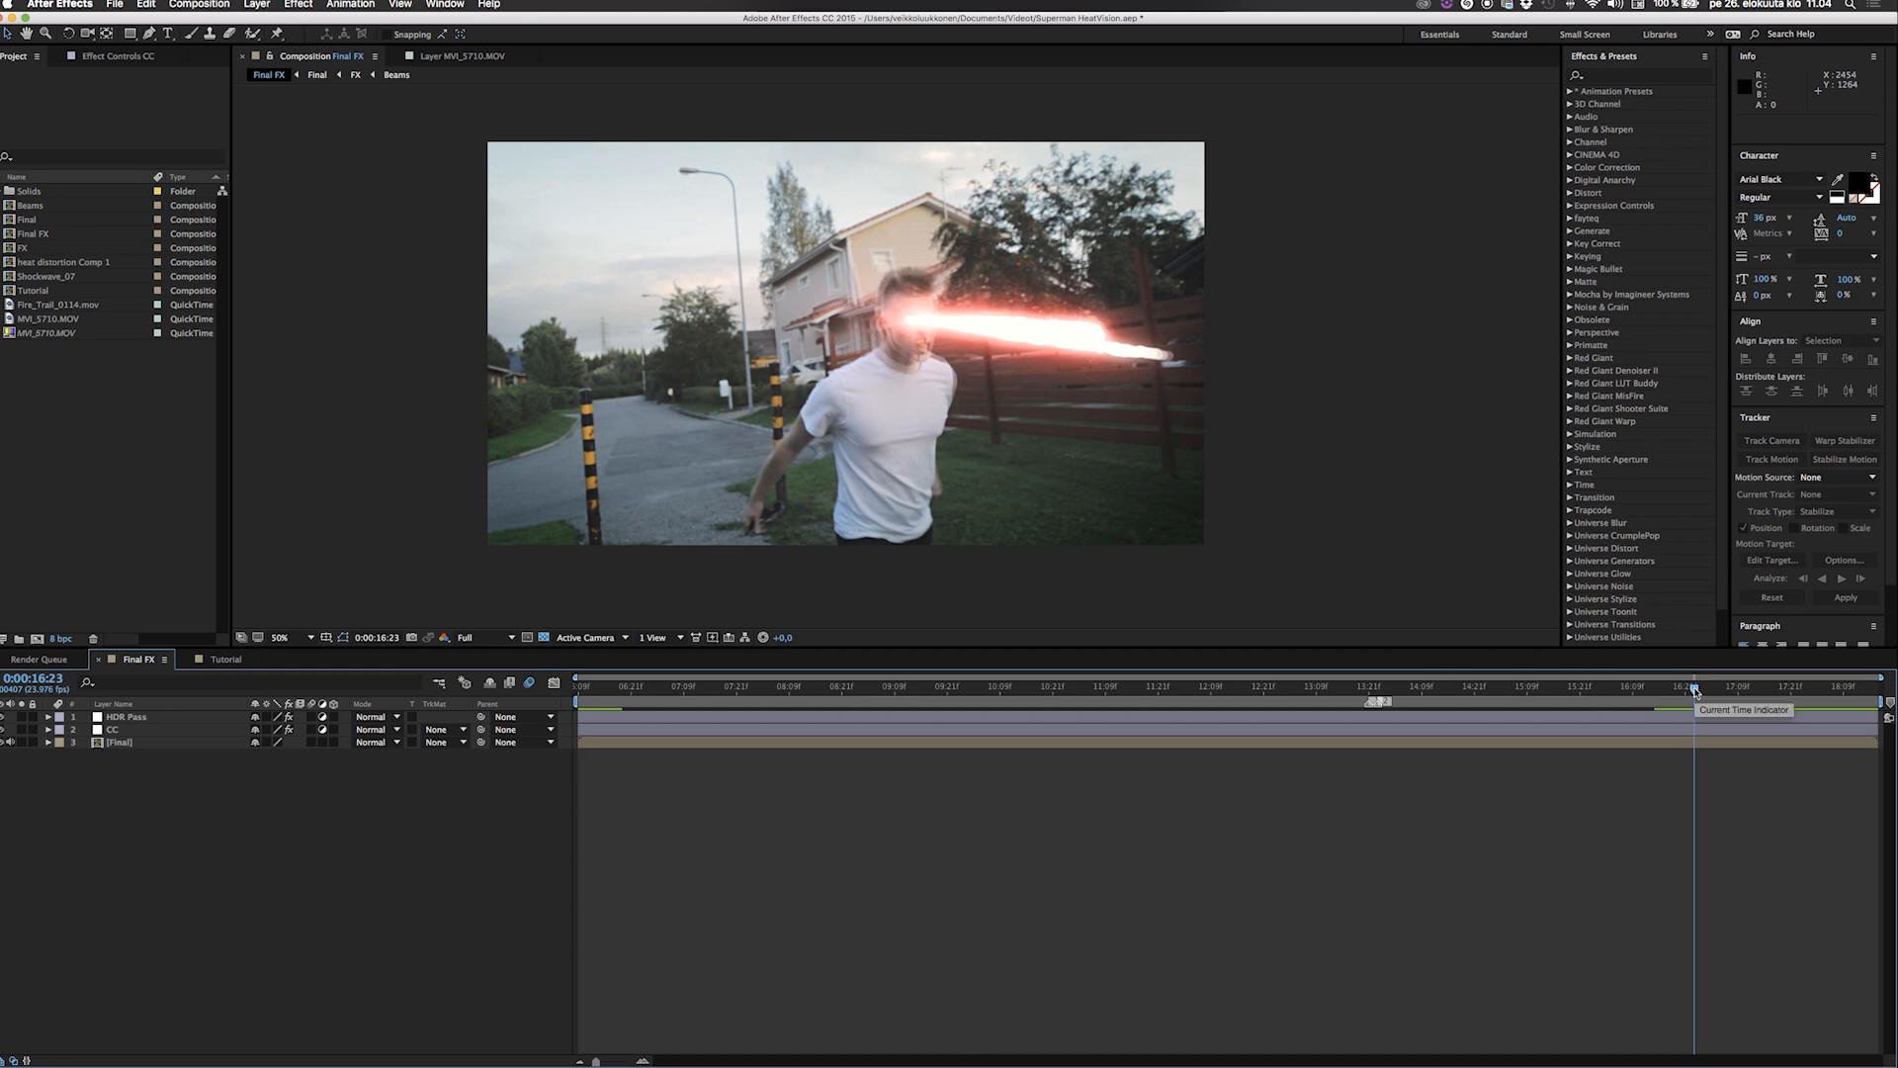
pyautogui.moveTo(1695, 689); pyautogui.dragTo(1716, 691)
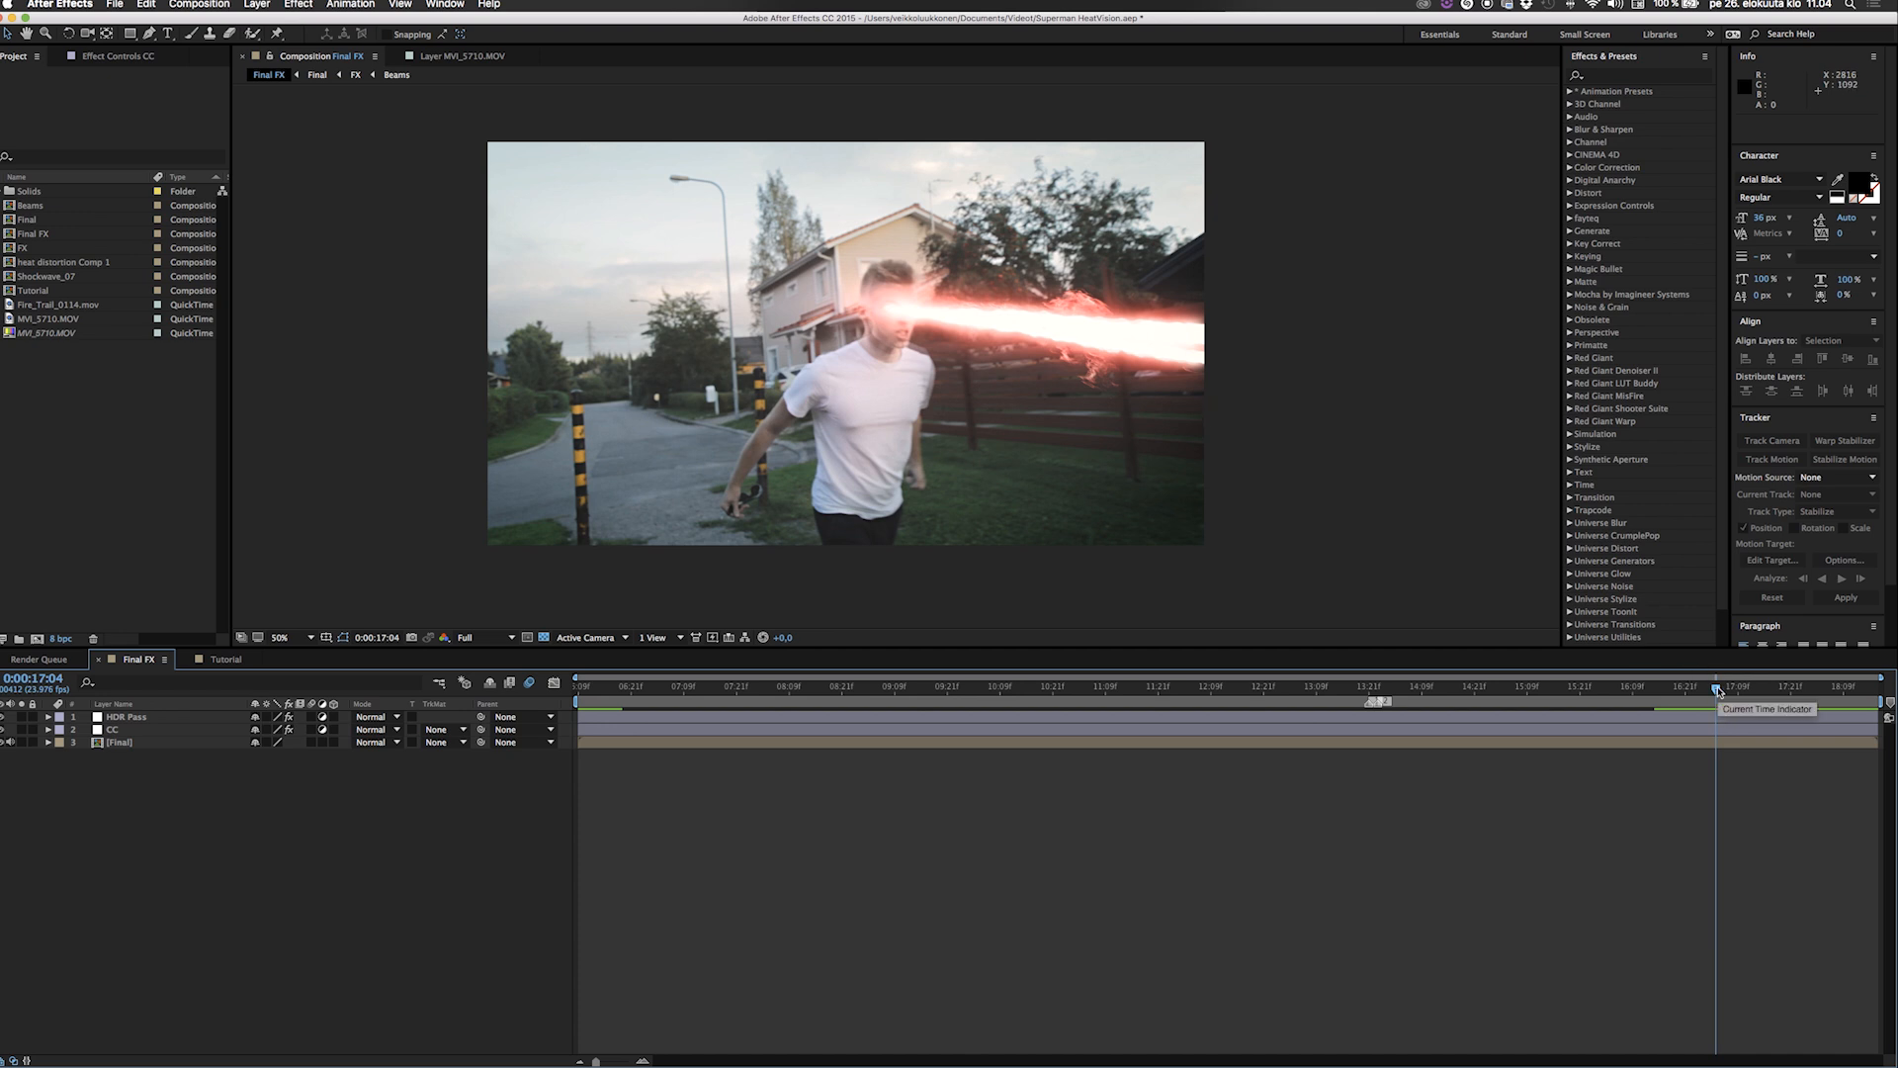
pyautogui.moveTo(1718, 690); pyautogui.dragTo(1786, 697)
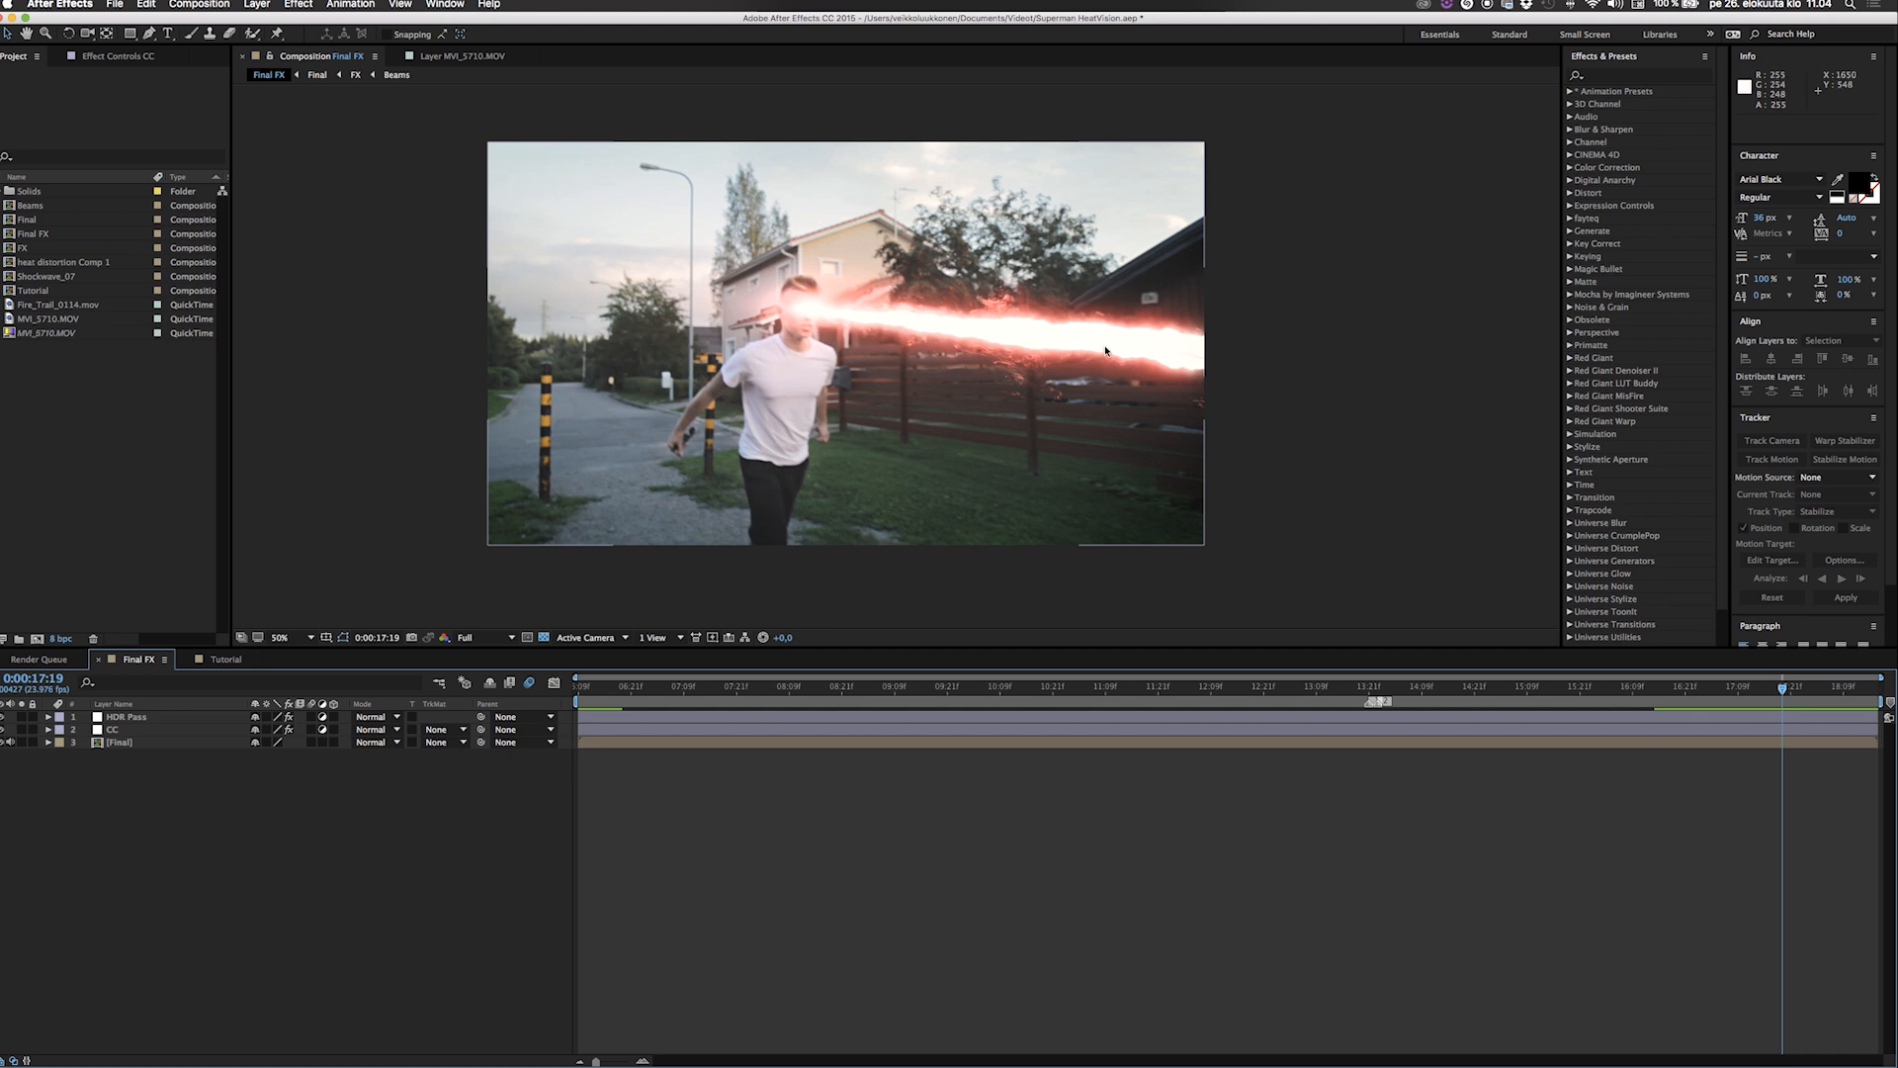
pyautogui.moveTo(1666, 687); pyautogui.dragTo(1769, 688)
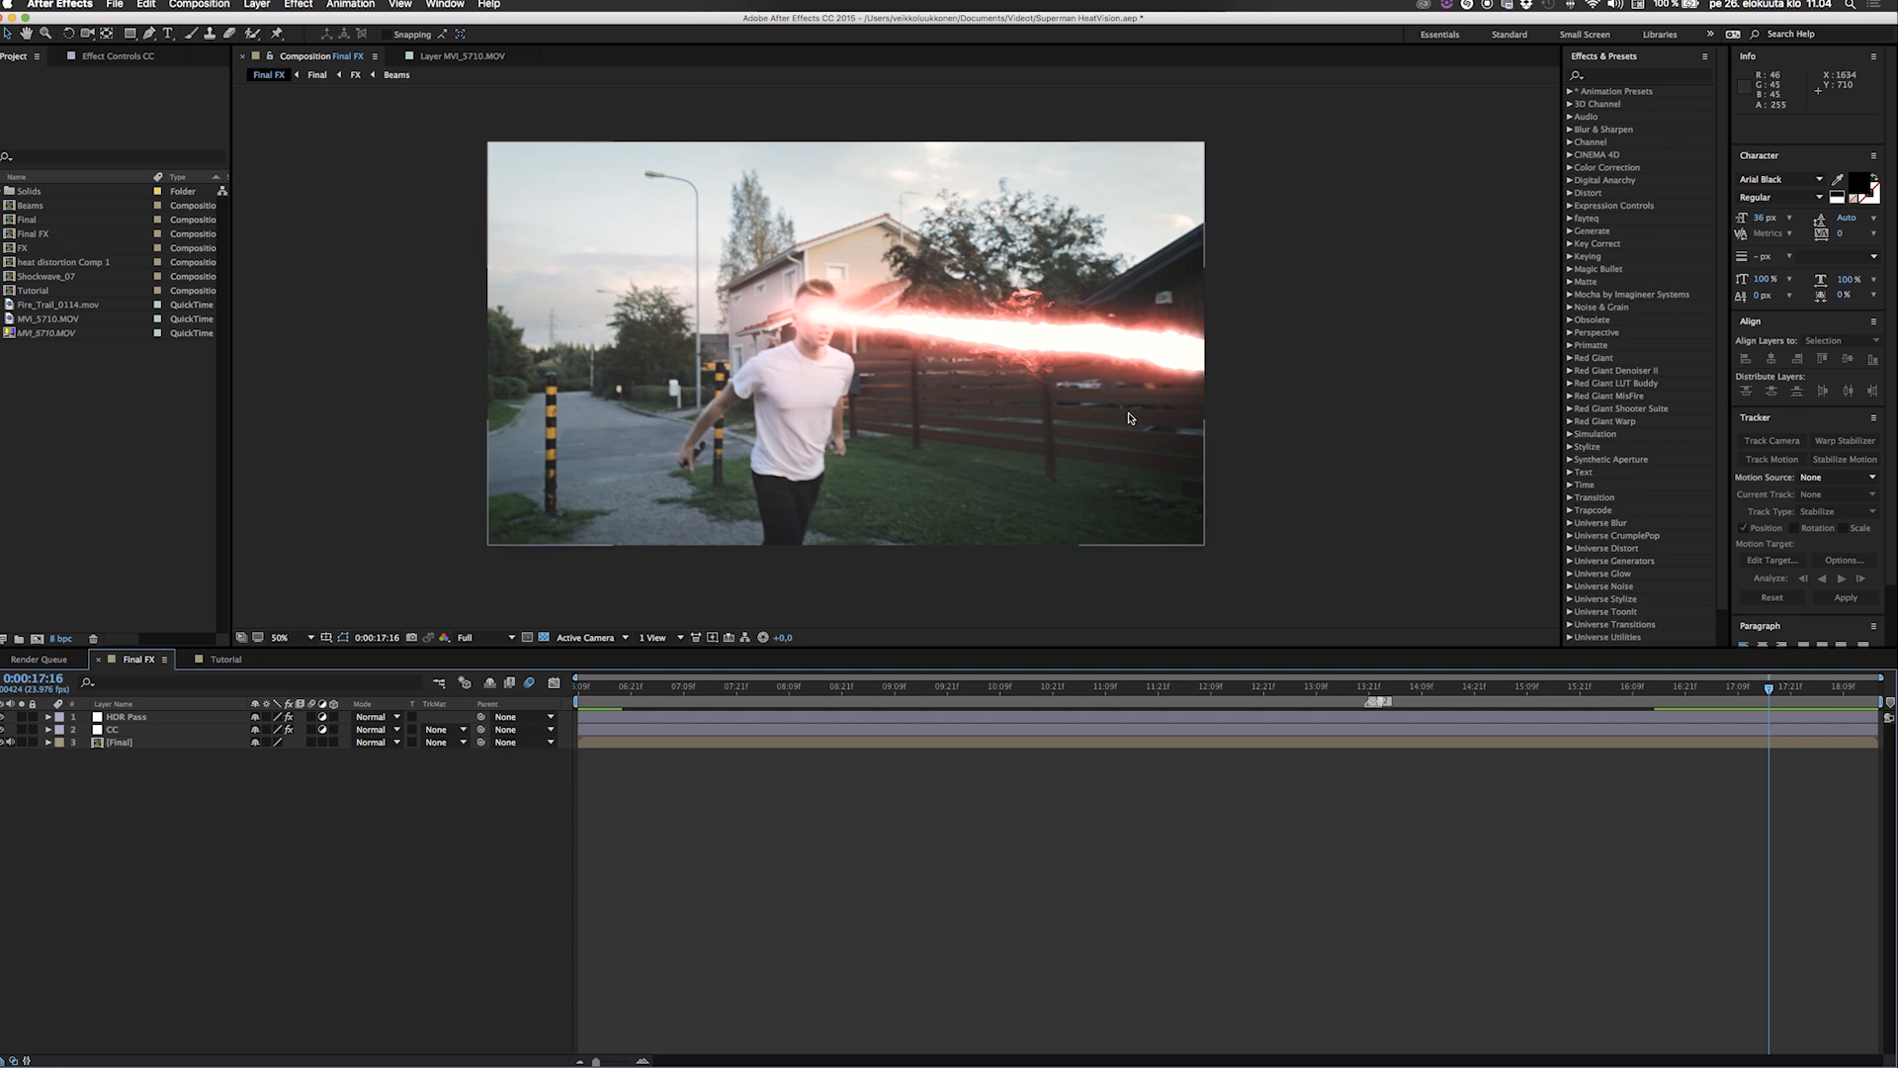
pyautogui.moveTo(1768, 690)
pyautogui.mouseDown()
pyautogui.moveTo(1814, 700)
pyautogui.moveTo(1782, 700)
pyautogui.mouseUp()
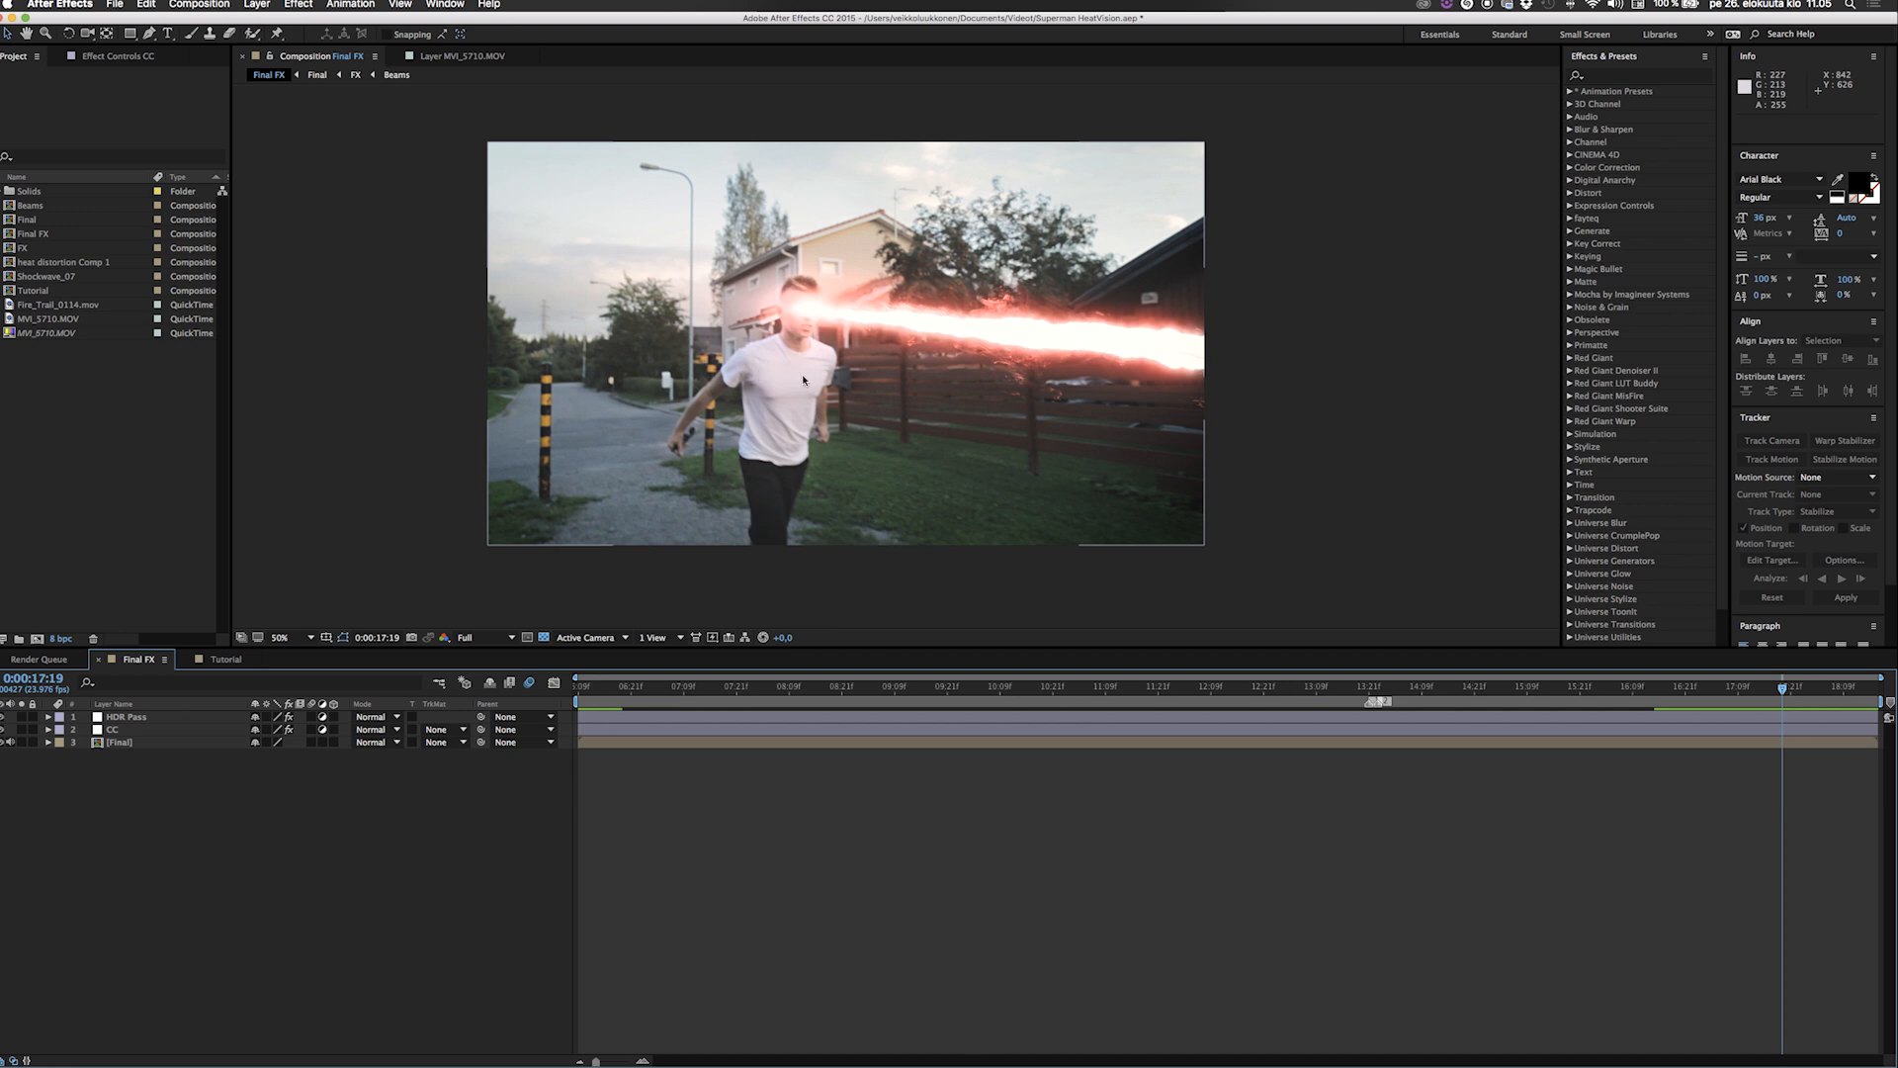
pyautogui.click(21, 743)
pyautogui.click(22, 742)
pyautogui.click(676, 599)
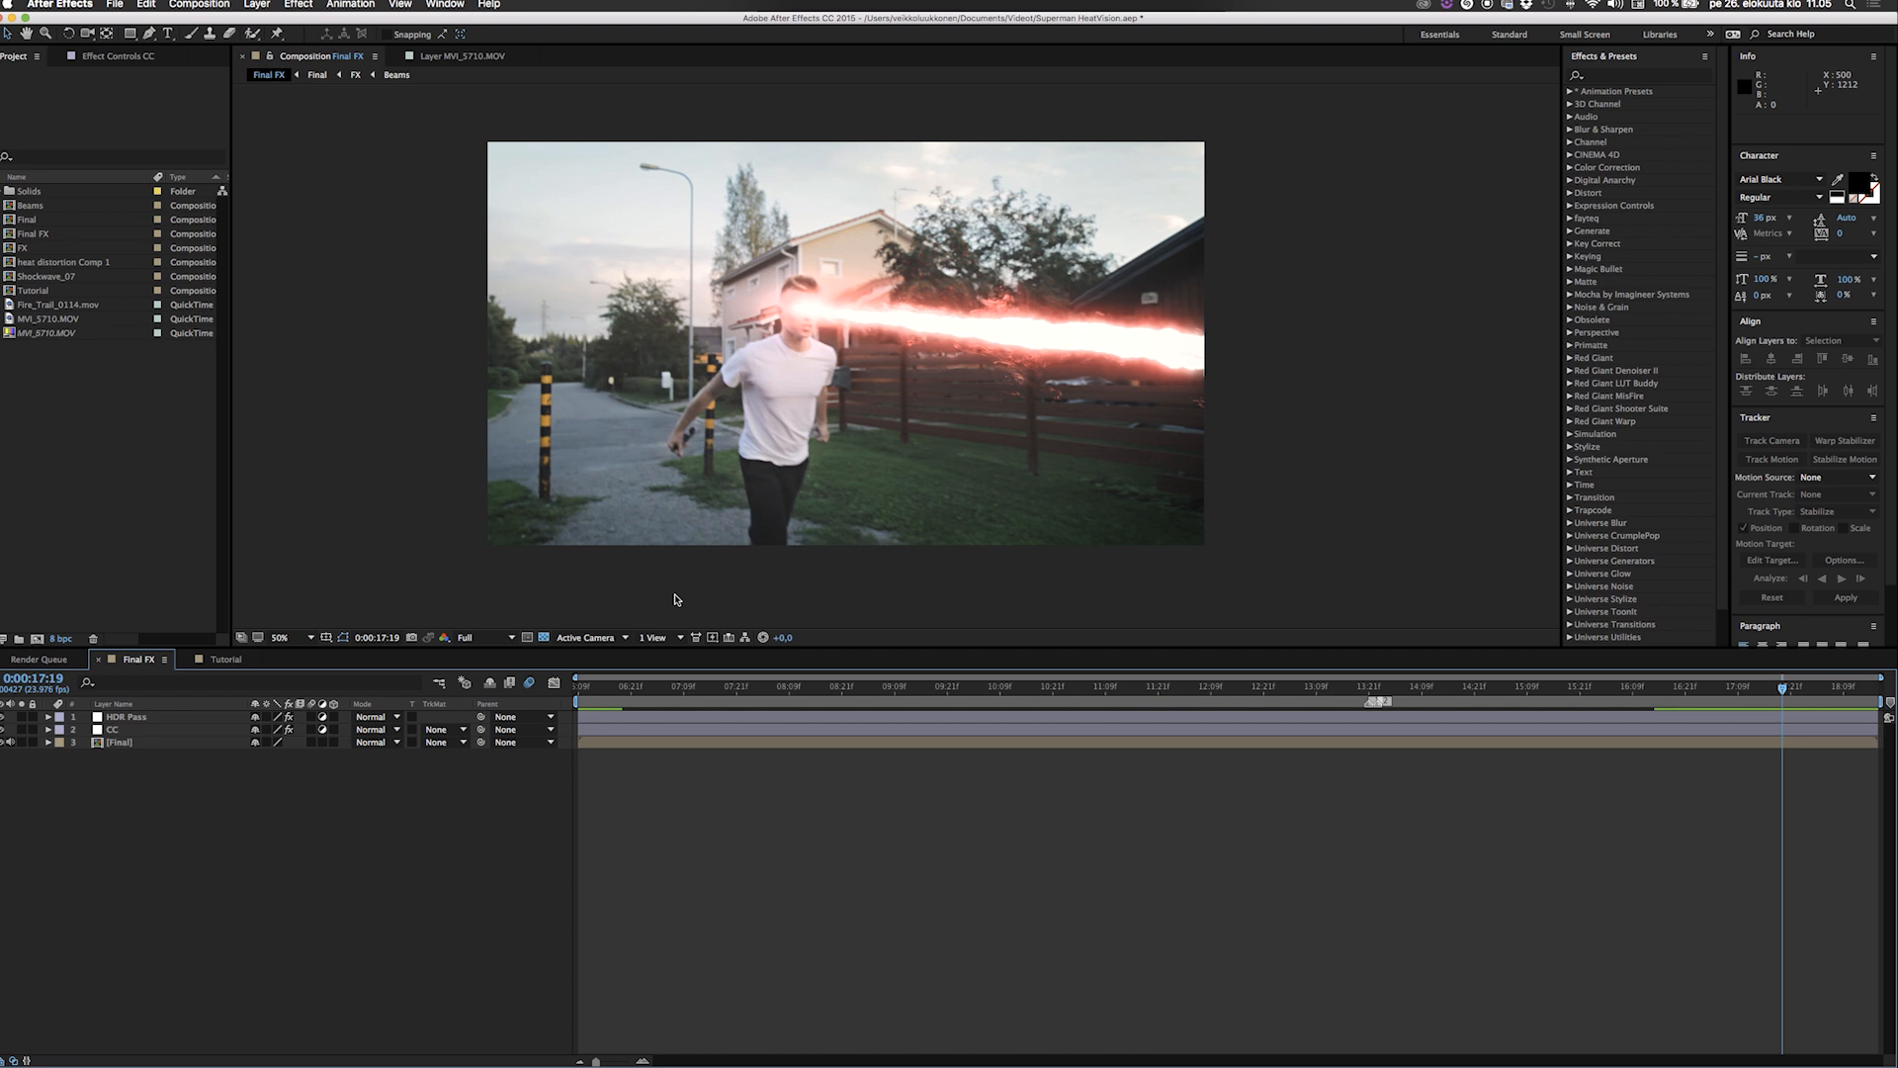
# Open the Tutorial composition and preview the raw MVI_5710.MOV footage.
pyautogui.click(220, 663)
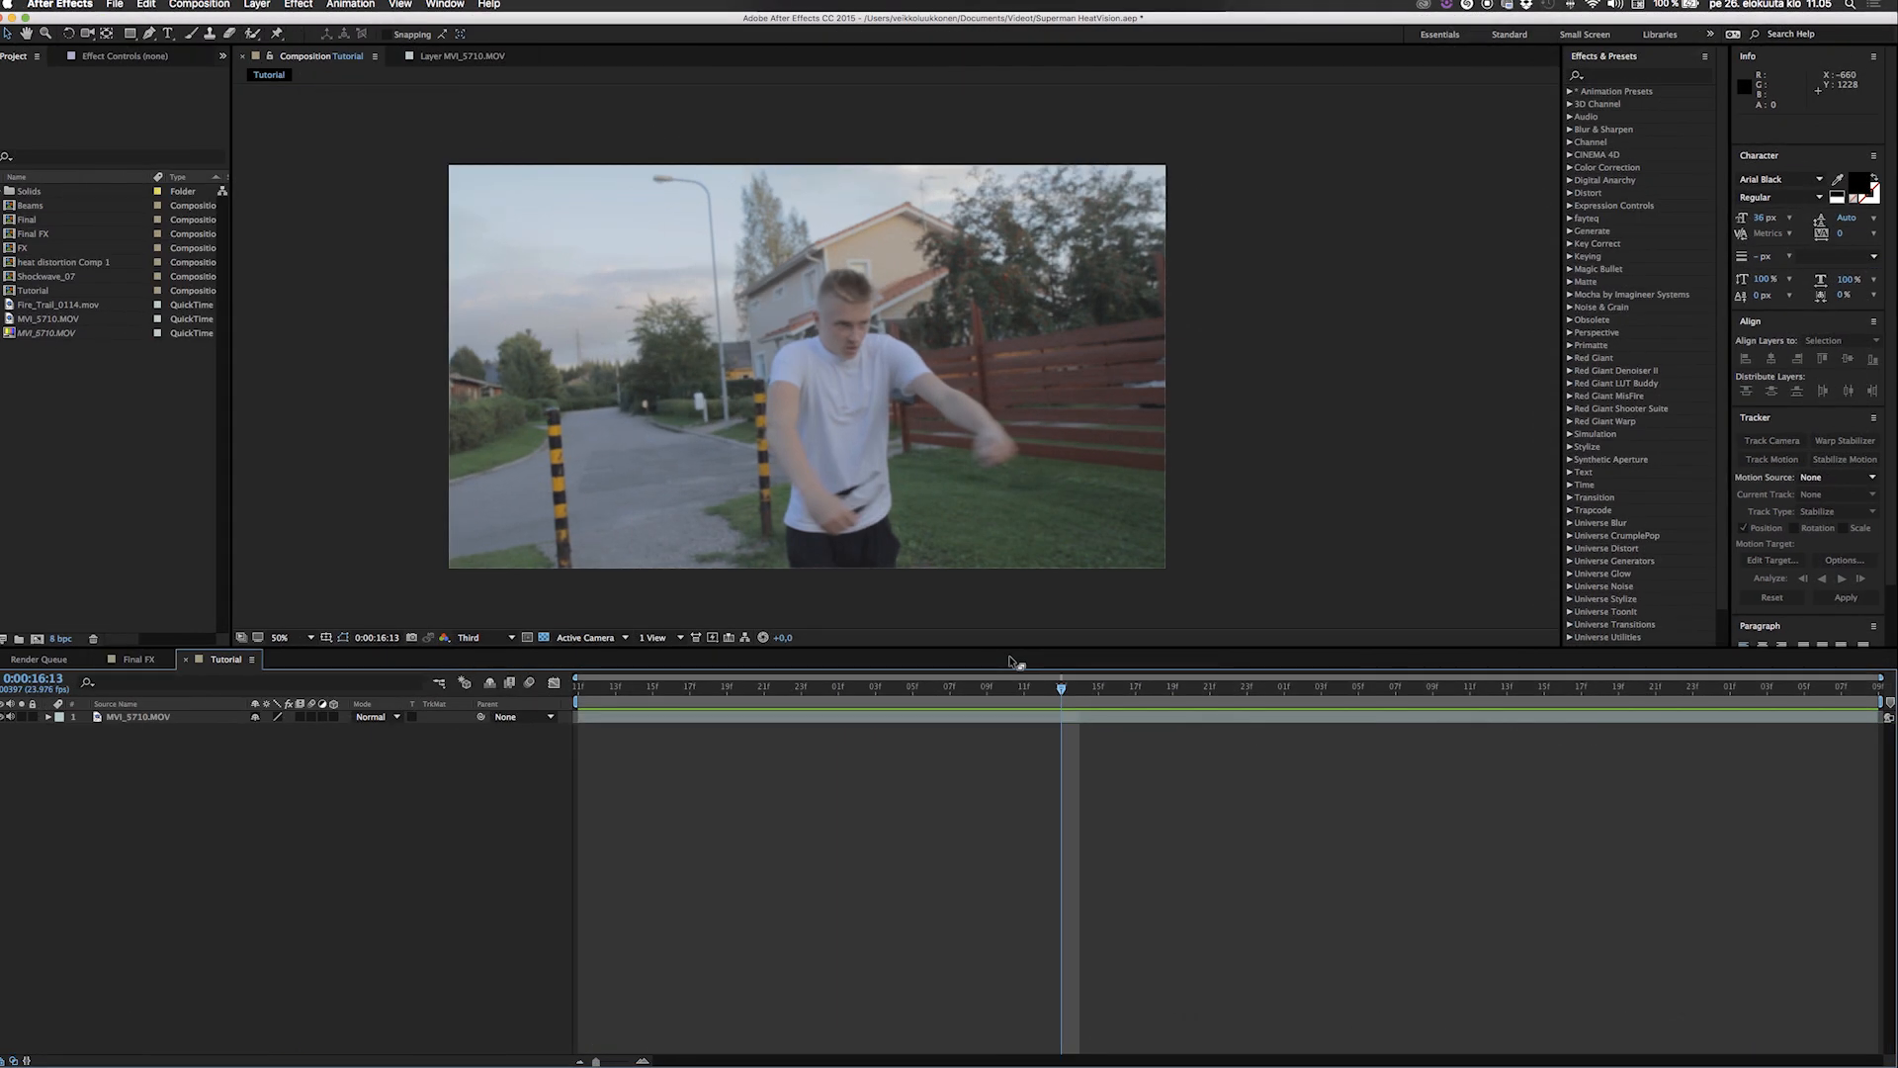
pyautogui.click(764, 687)
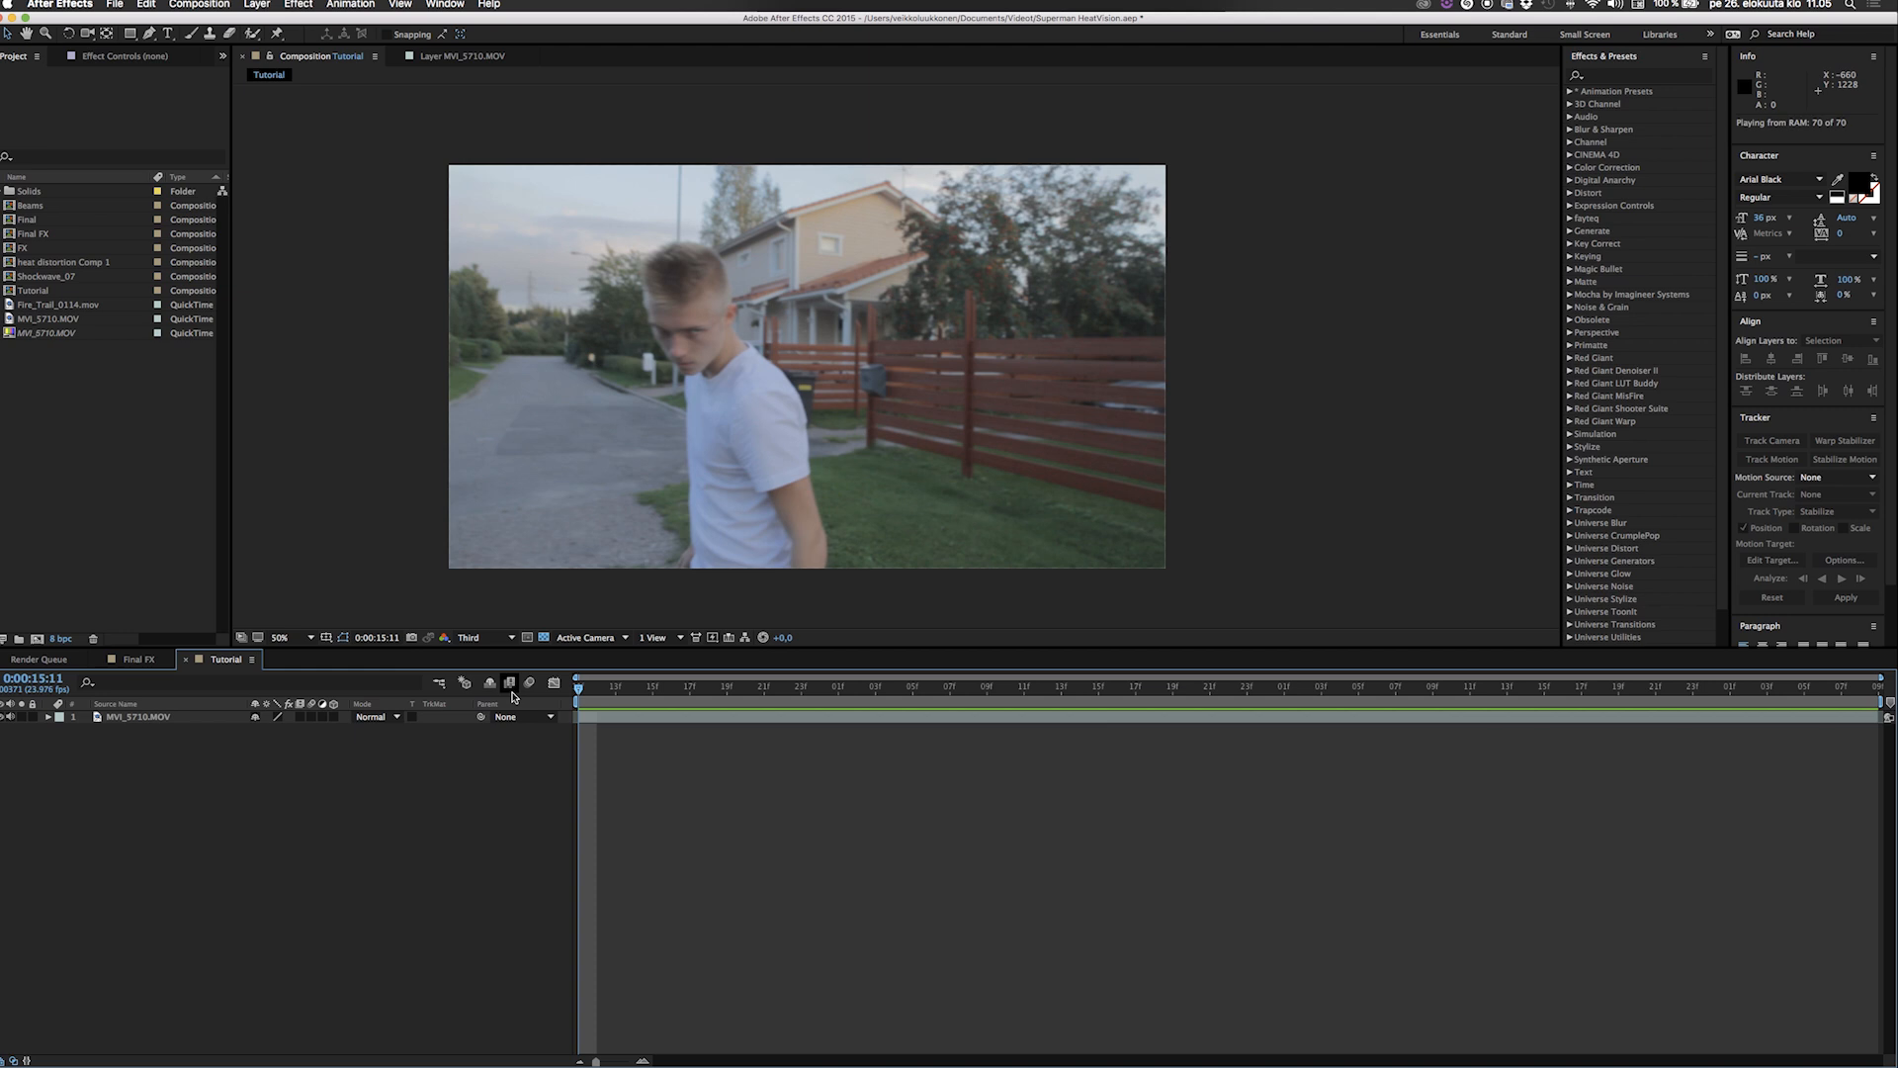
pyautogui.press('XF86AudioMute')
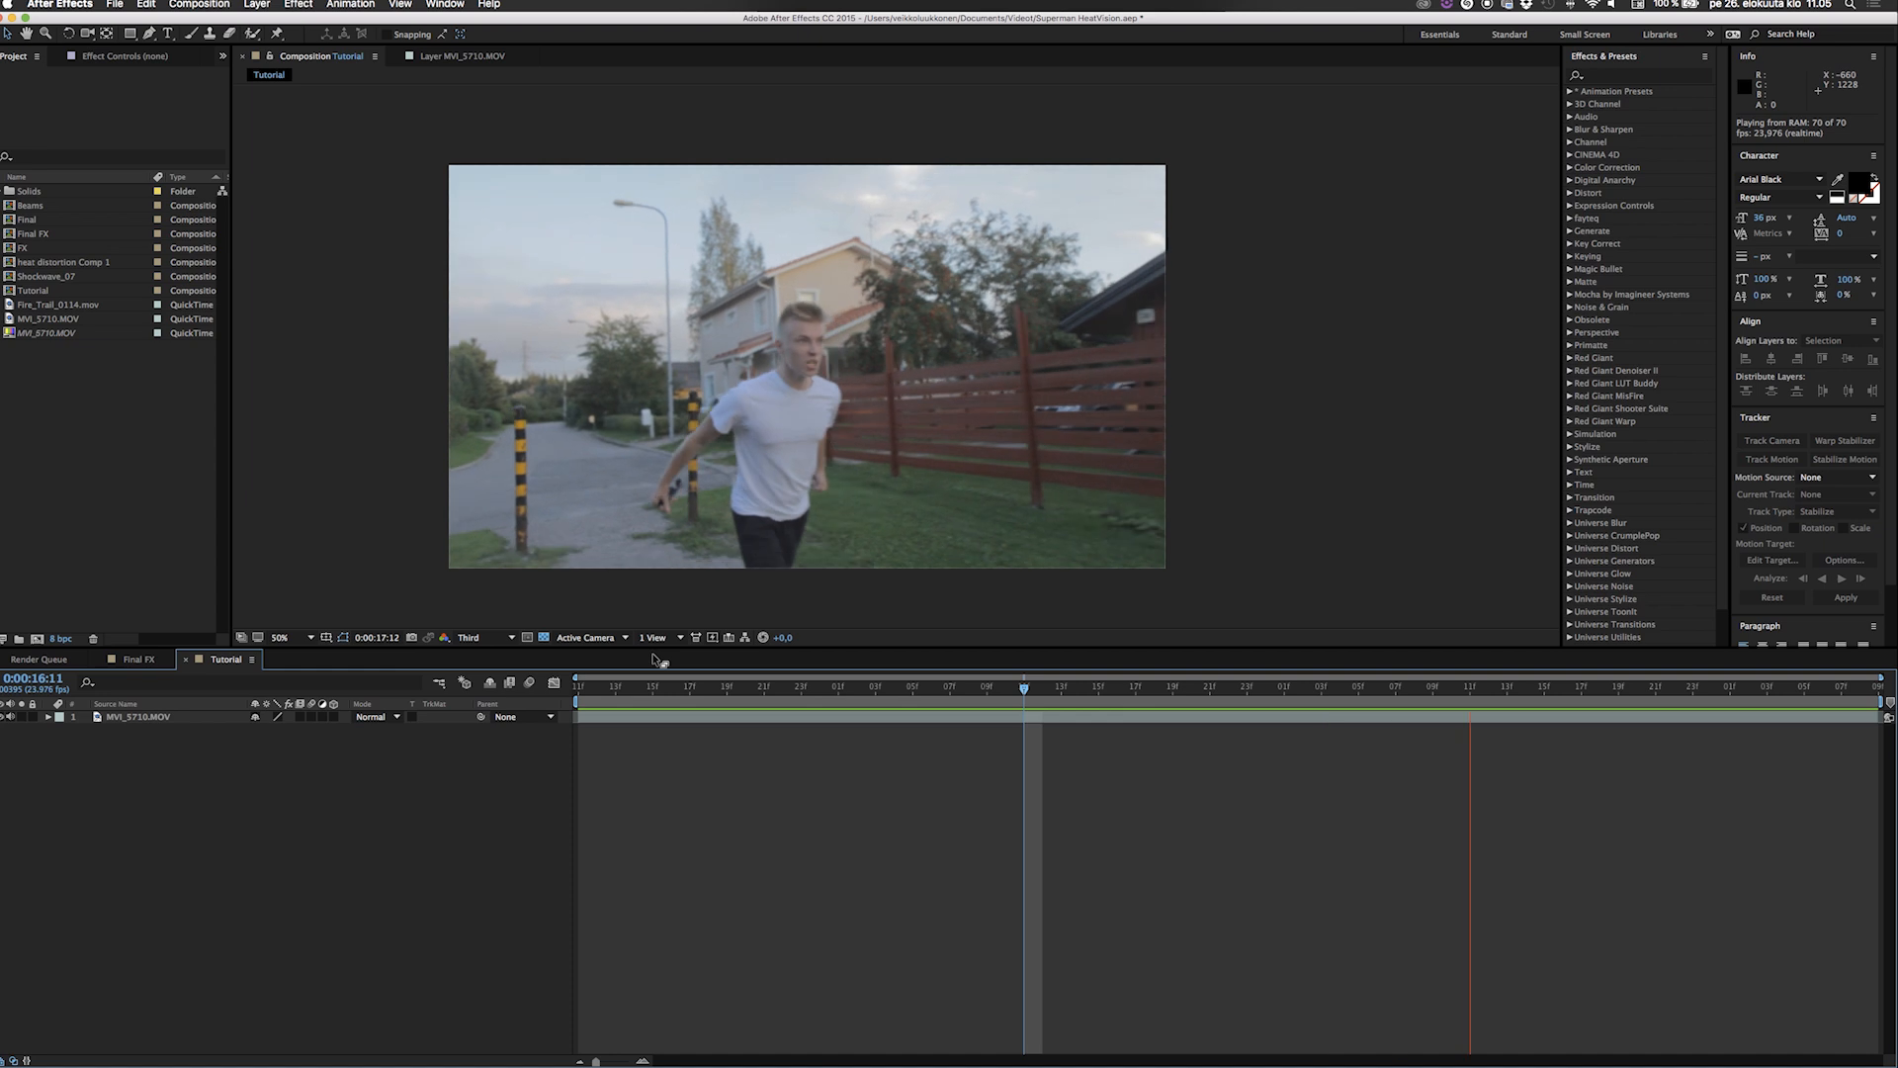
pyautogui.press('space')
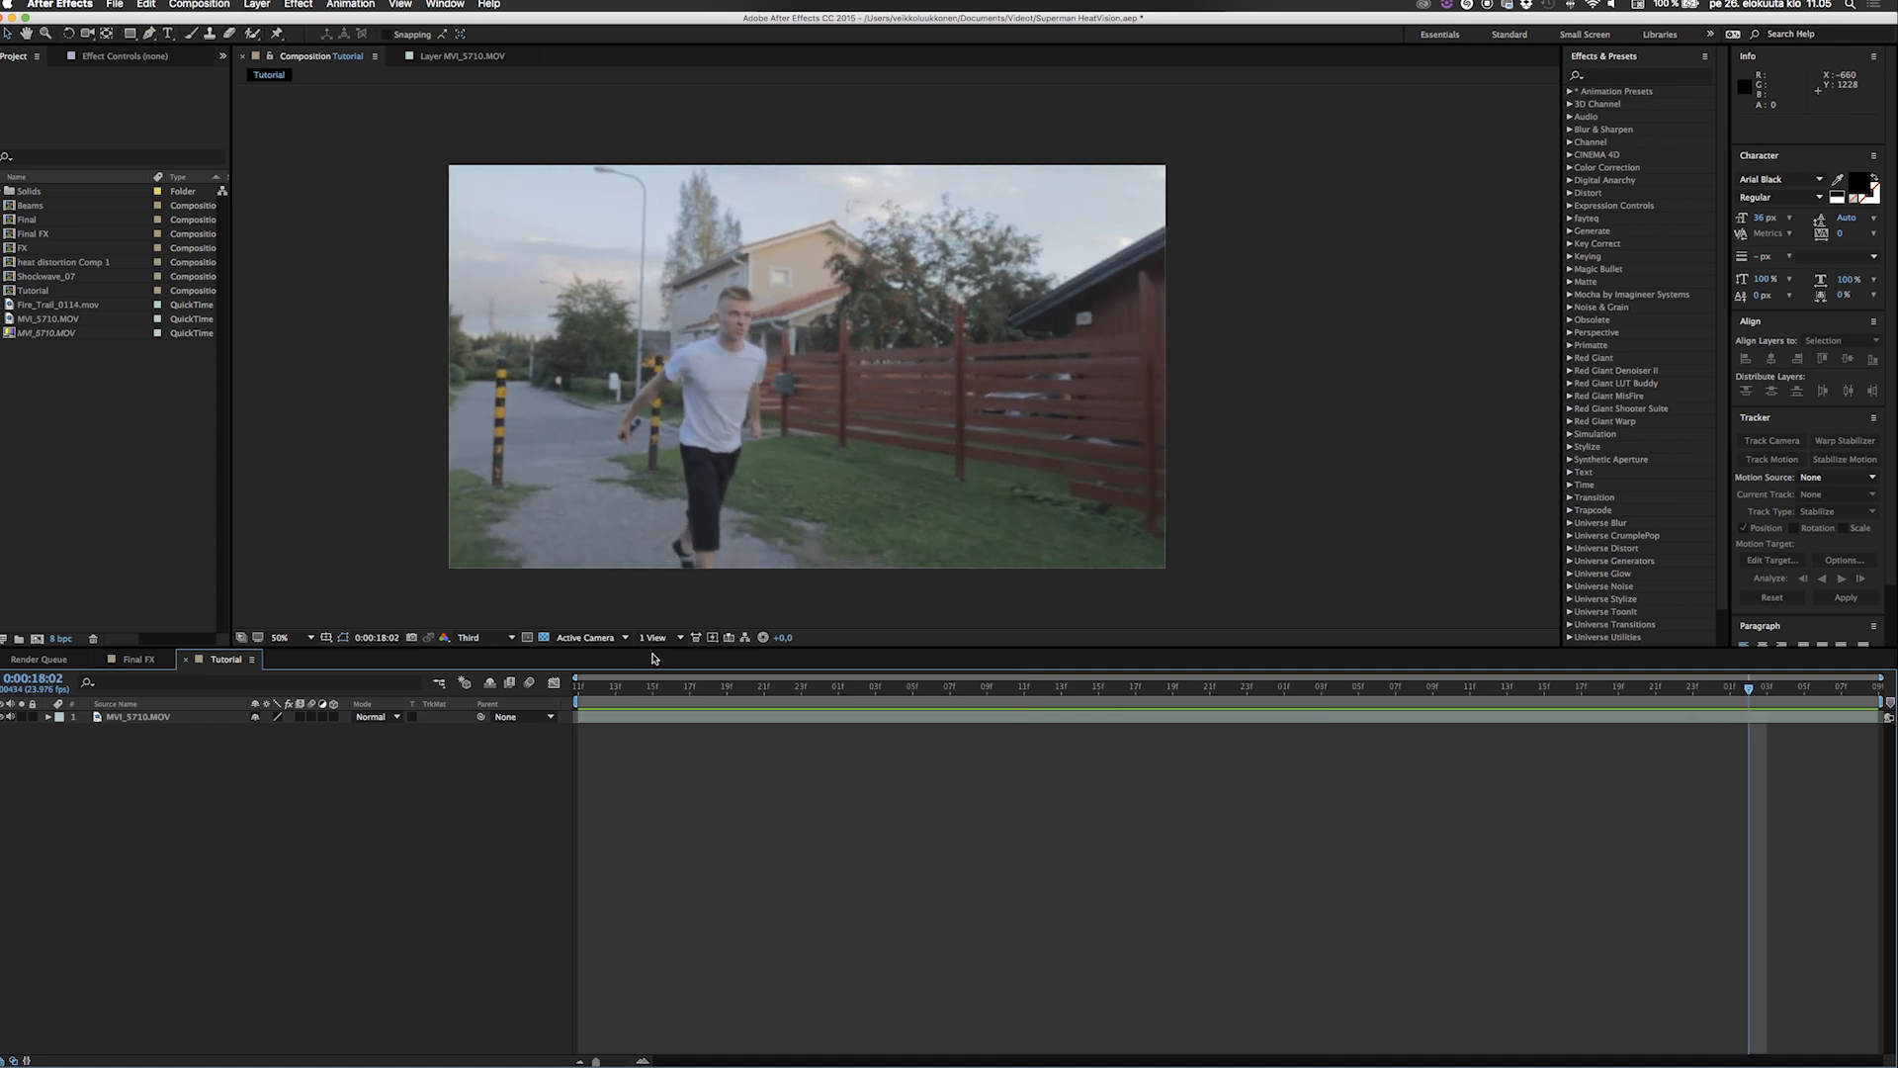
pyautogui.press('space')
pyautogui.press('space')
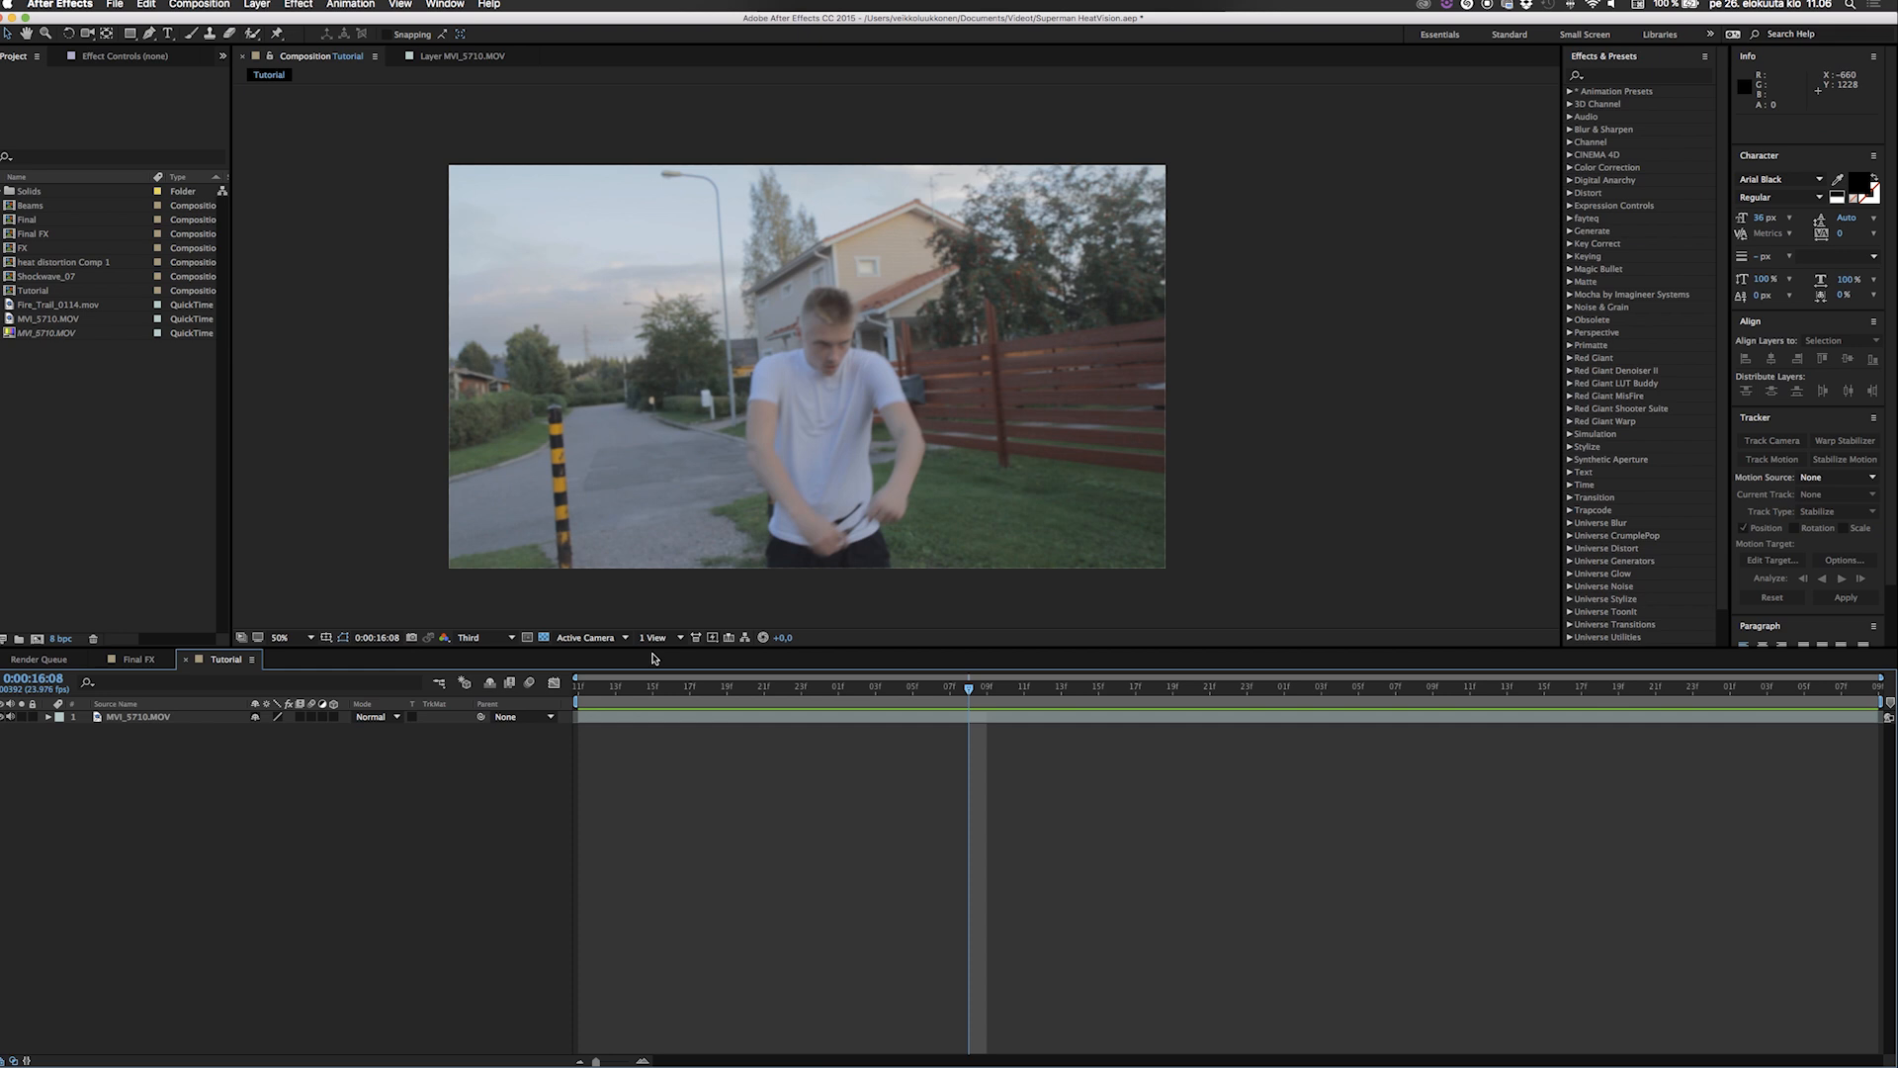
pyautogui.press('space')
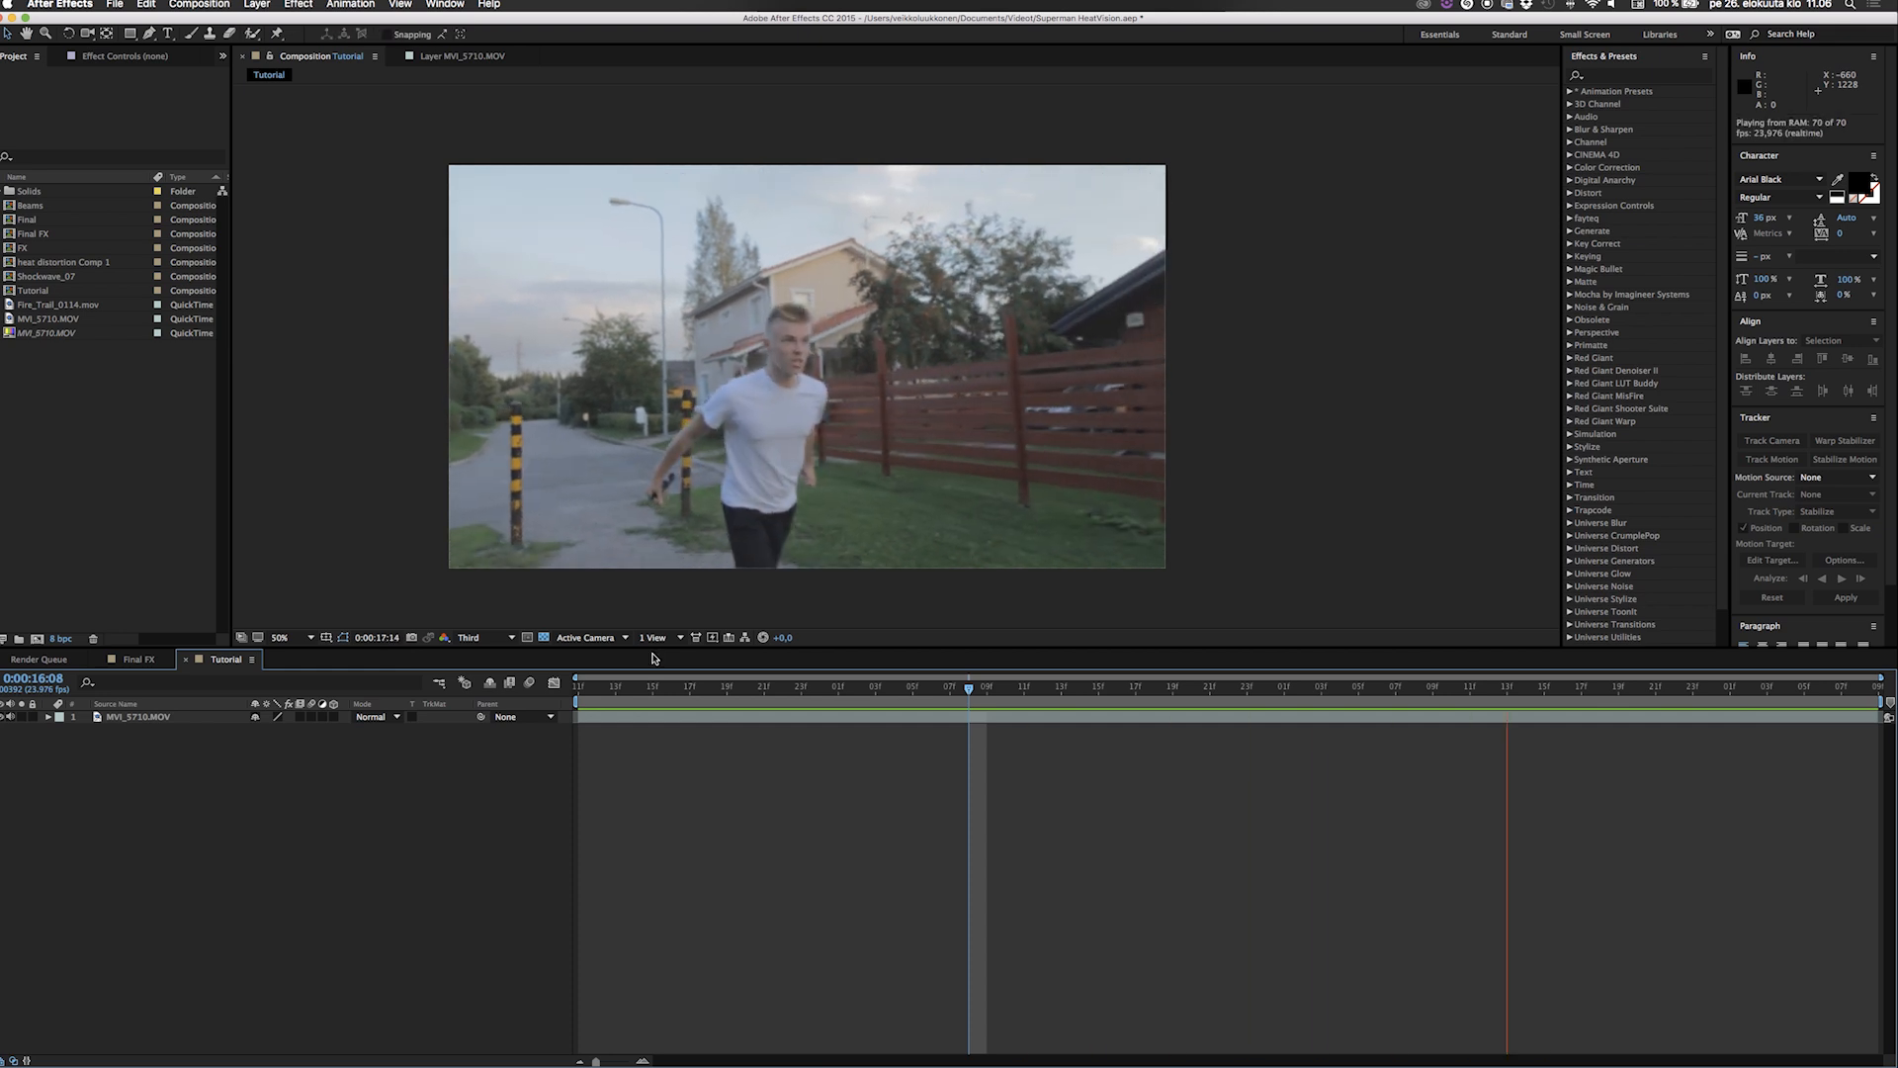
pyautogui.press('space')
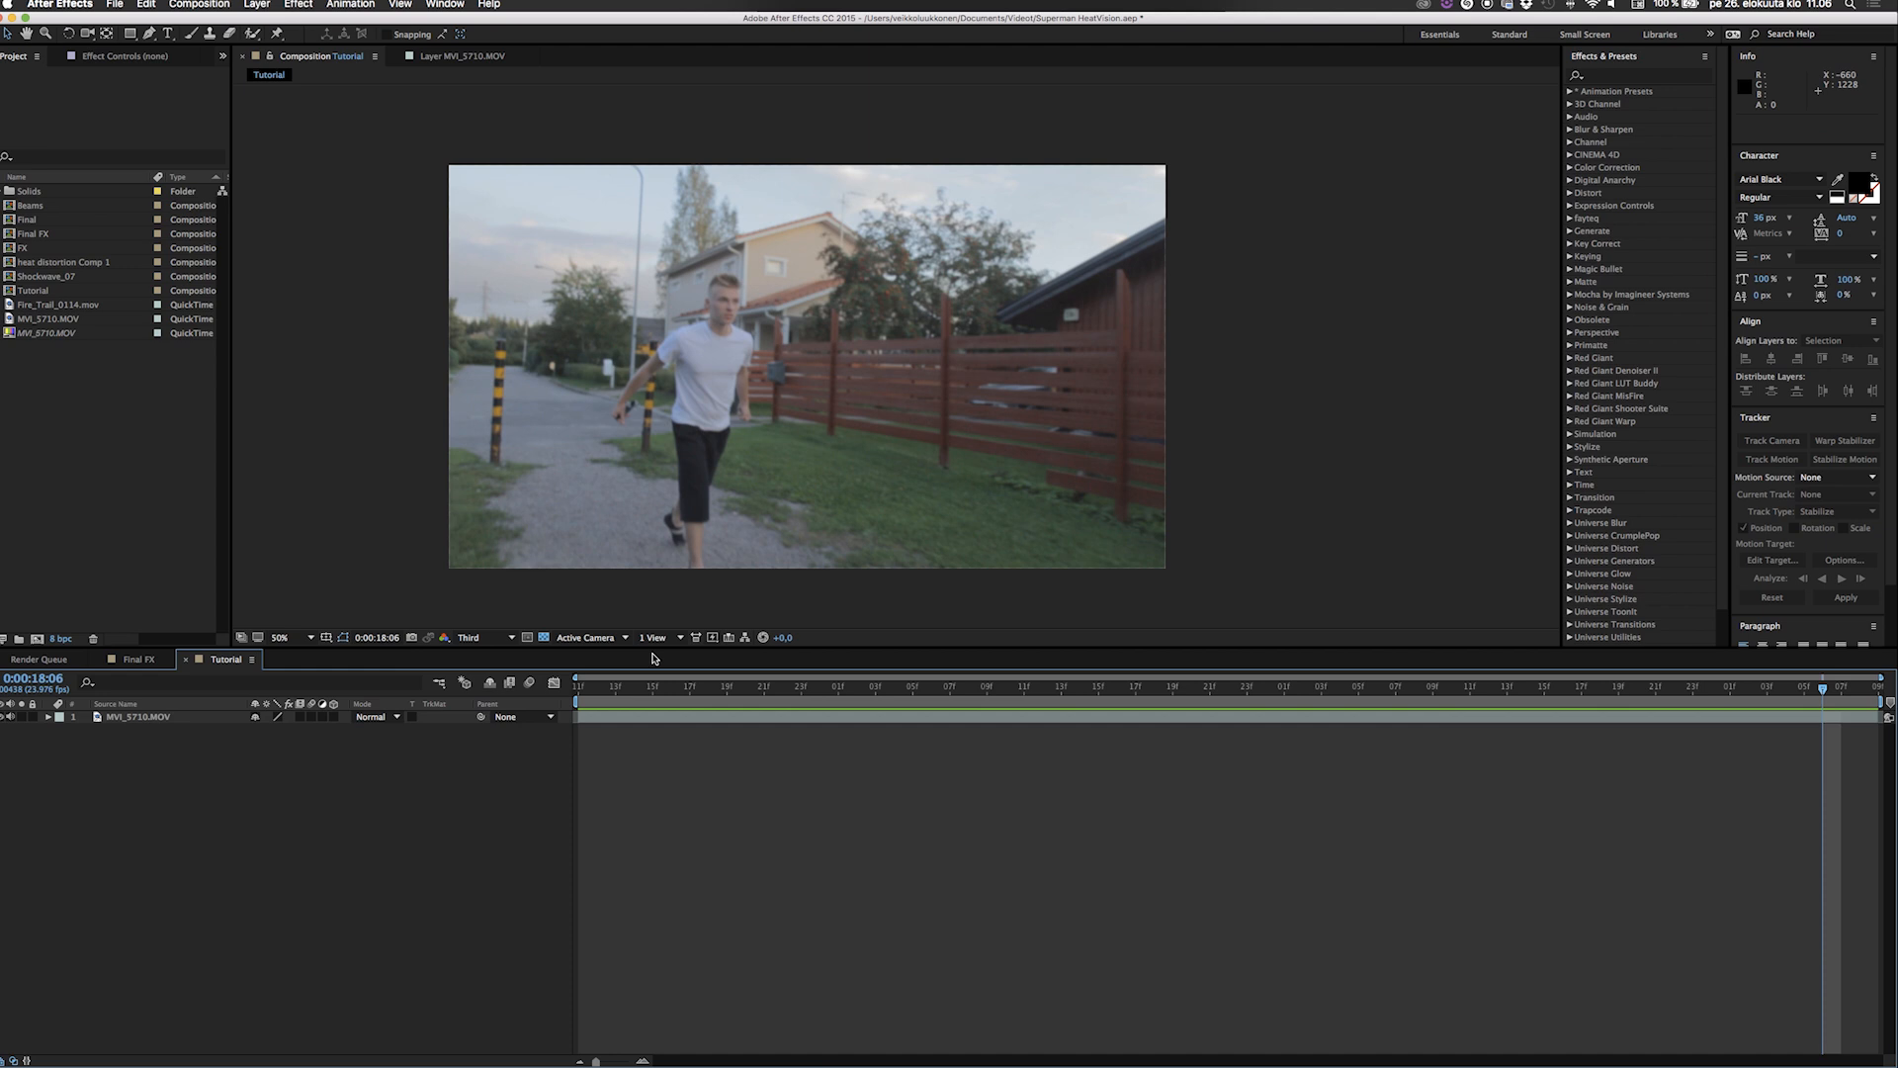
# Go to 0:00:16:22 in the Tutorial composition and examine the man's eyes up close.
pyautogui.moveTo(709, 688); pyautogui.dragTo(1191, 683)
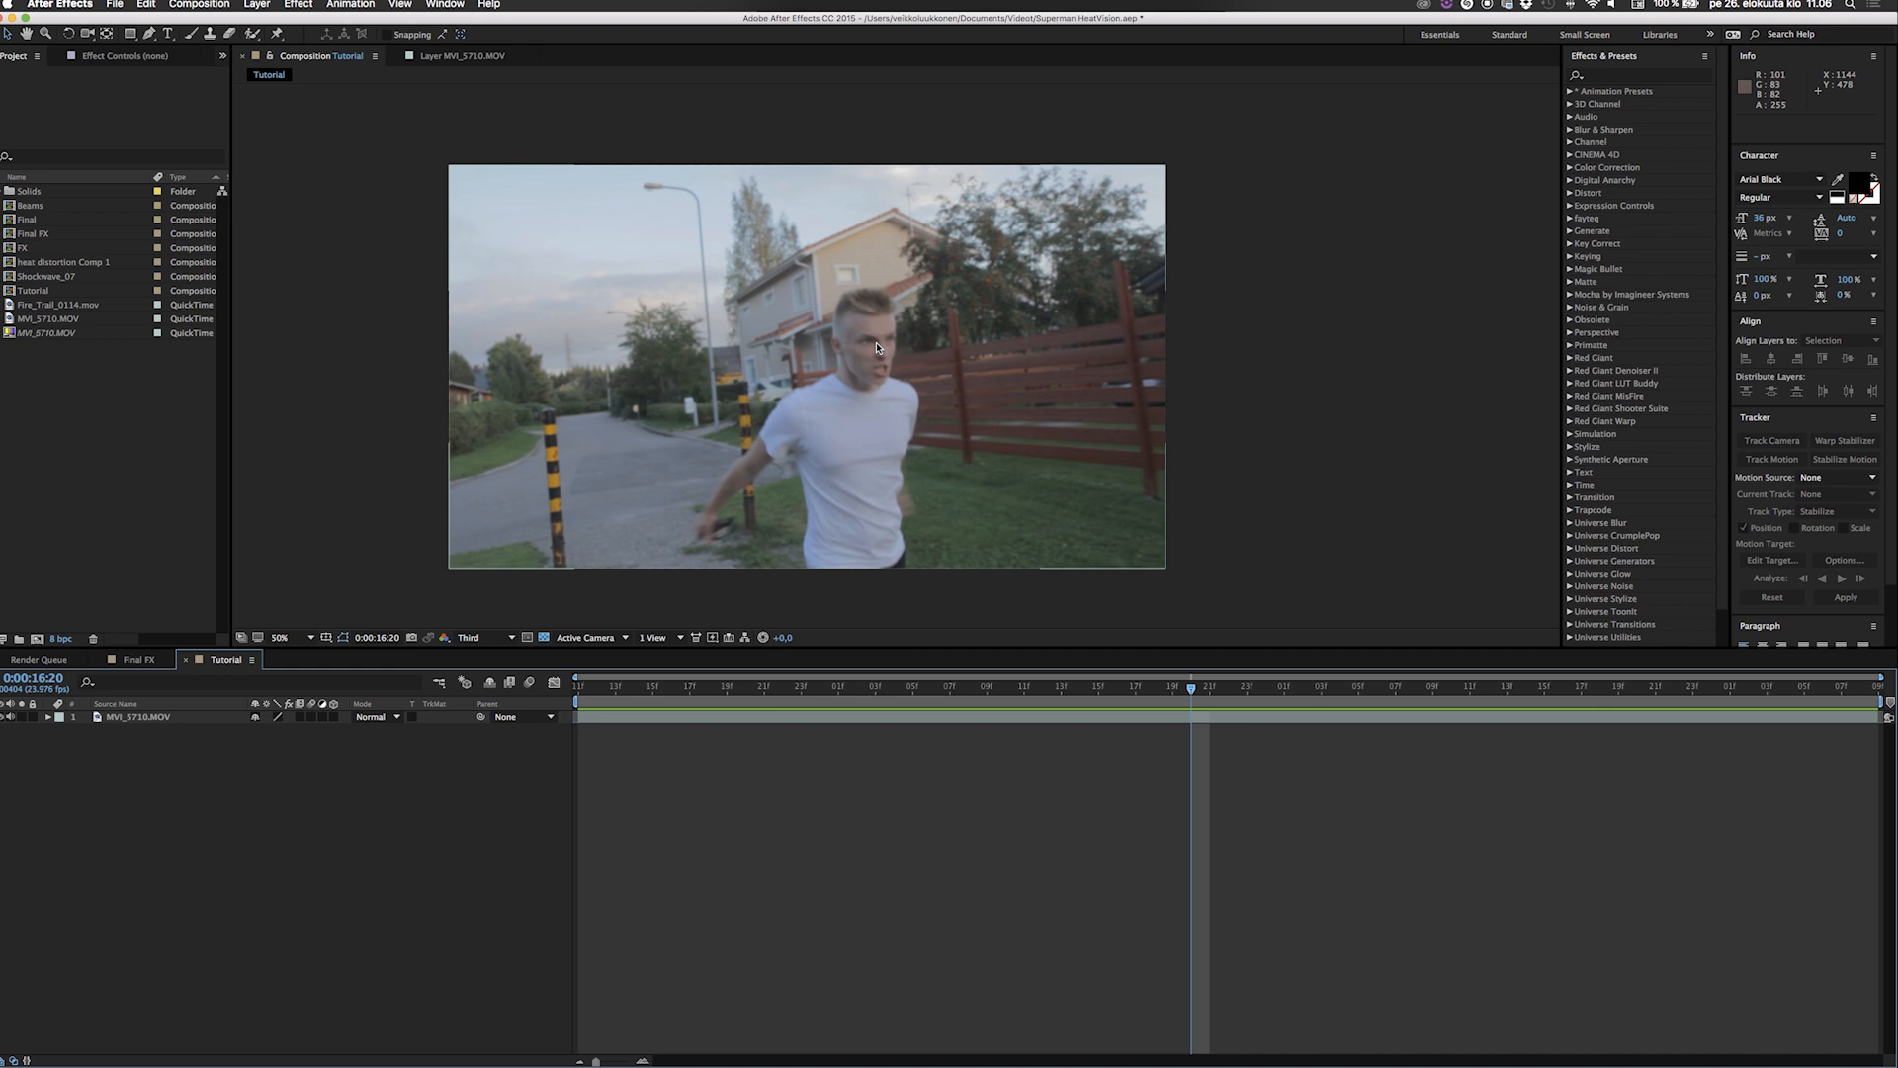
pyautogui.moveTo(1194, 689); pyautogui.dragTo(1158, 706)
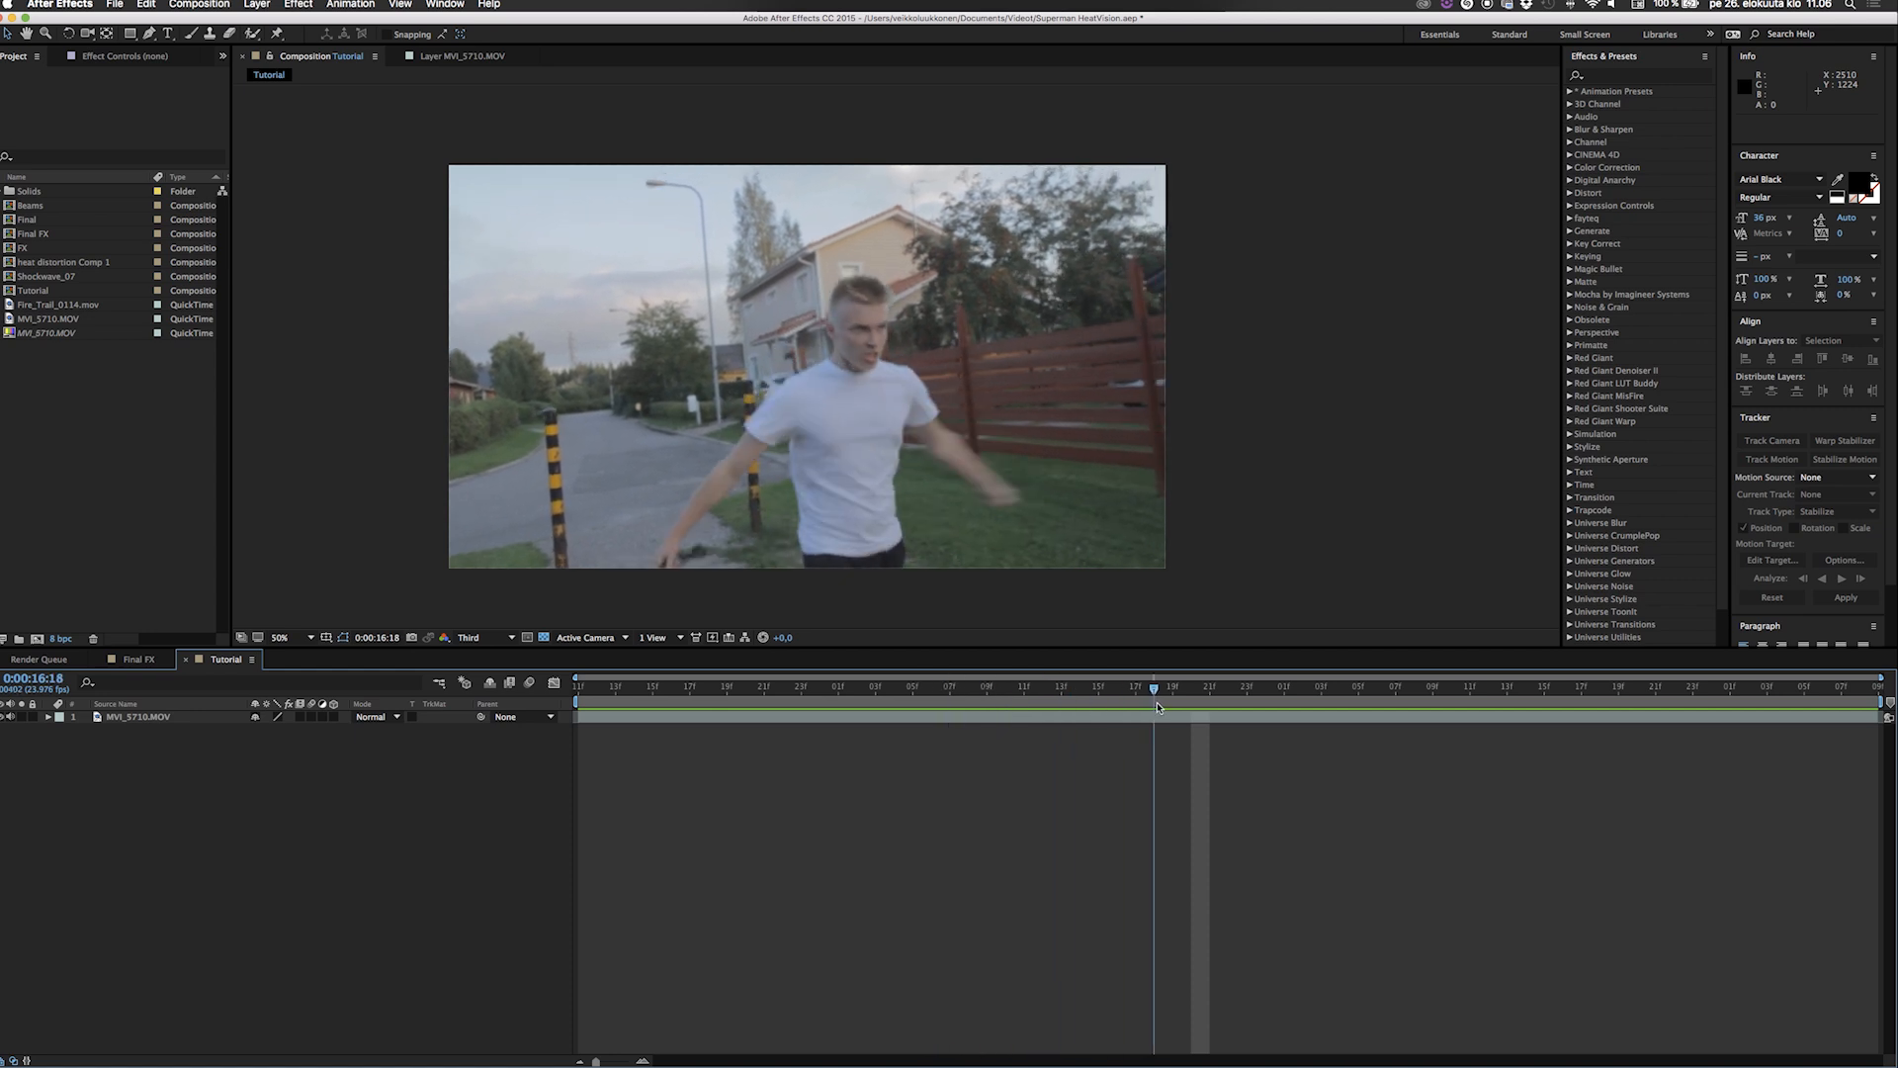
pyautogui.moveTo(1159, 706); pyautogui.dragTo(1227, 702)
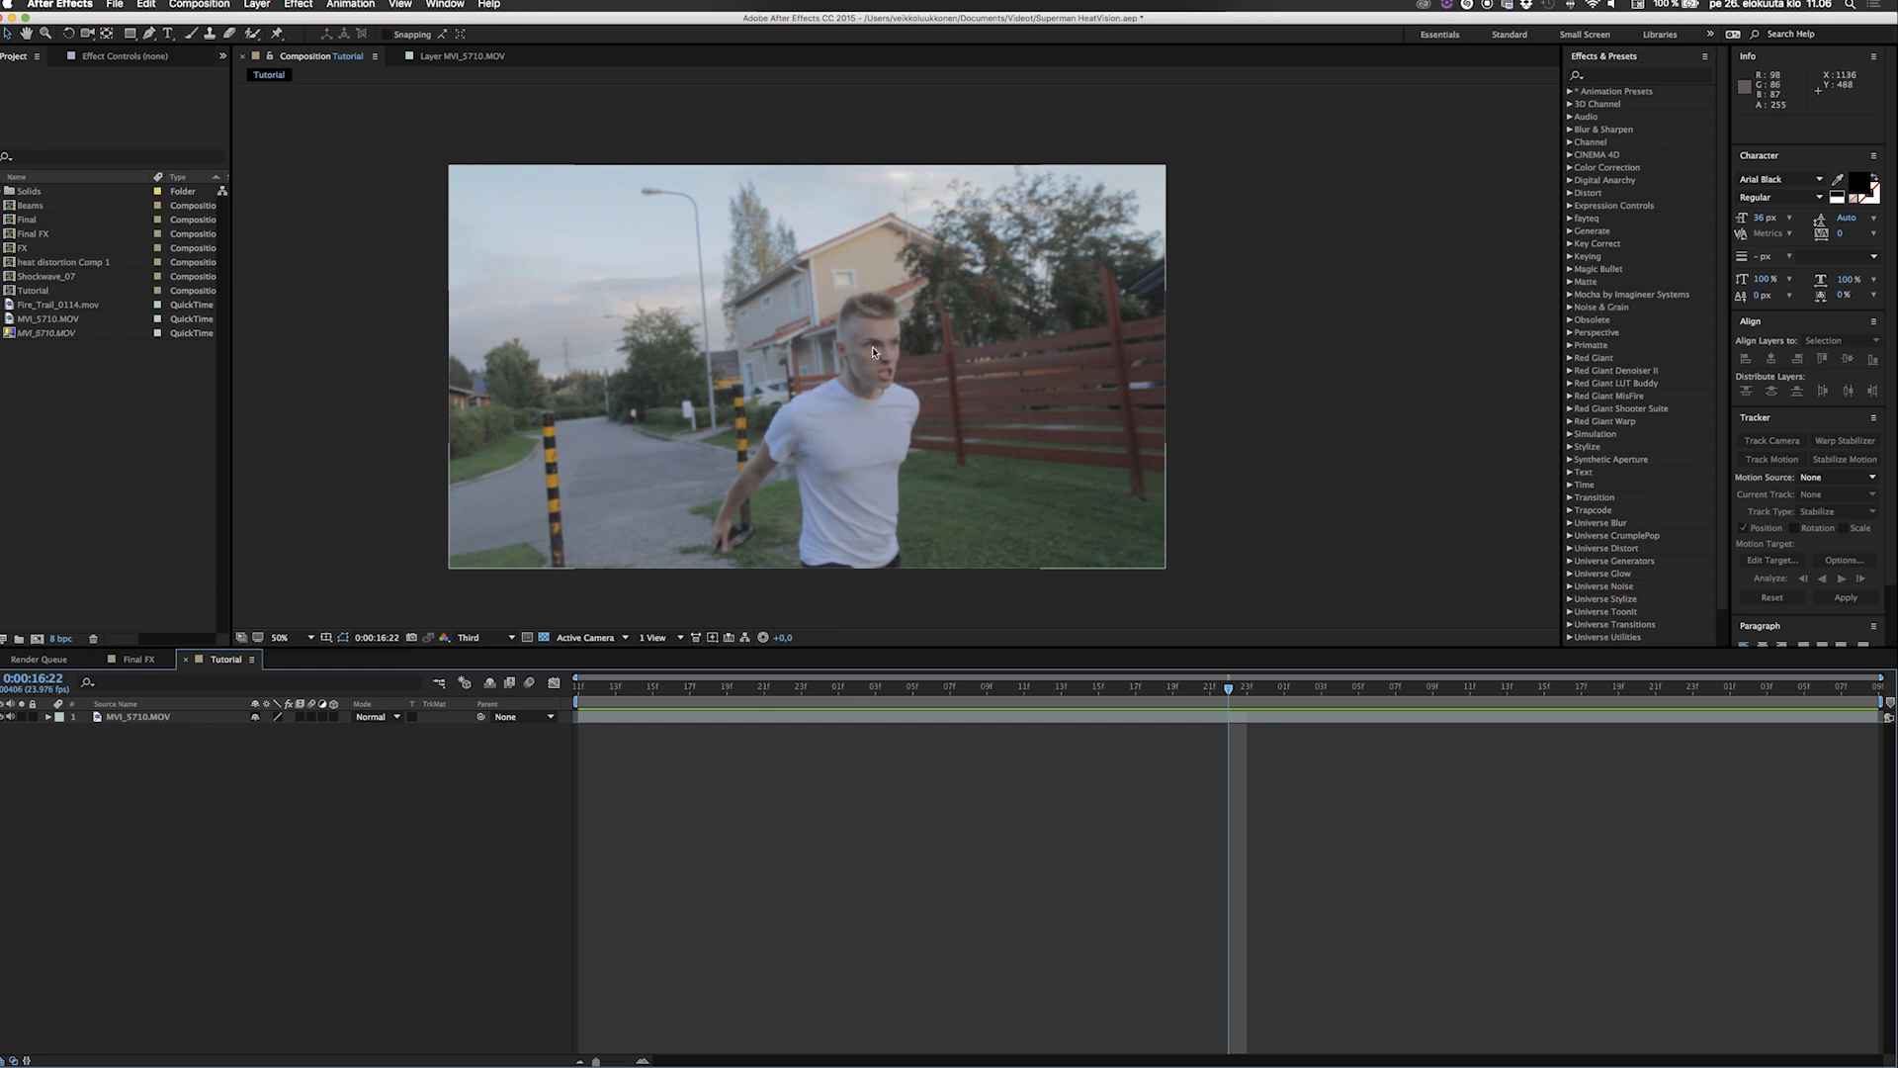
pyautogui.scroll(7, 872, 348)
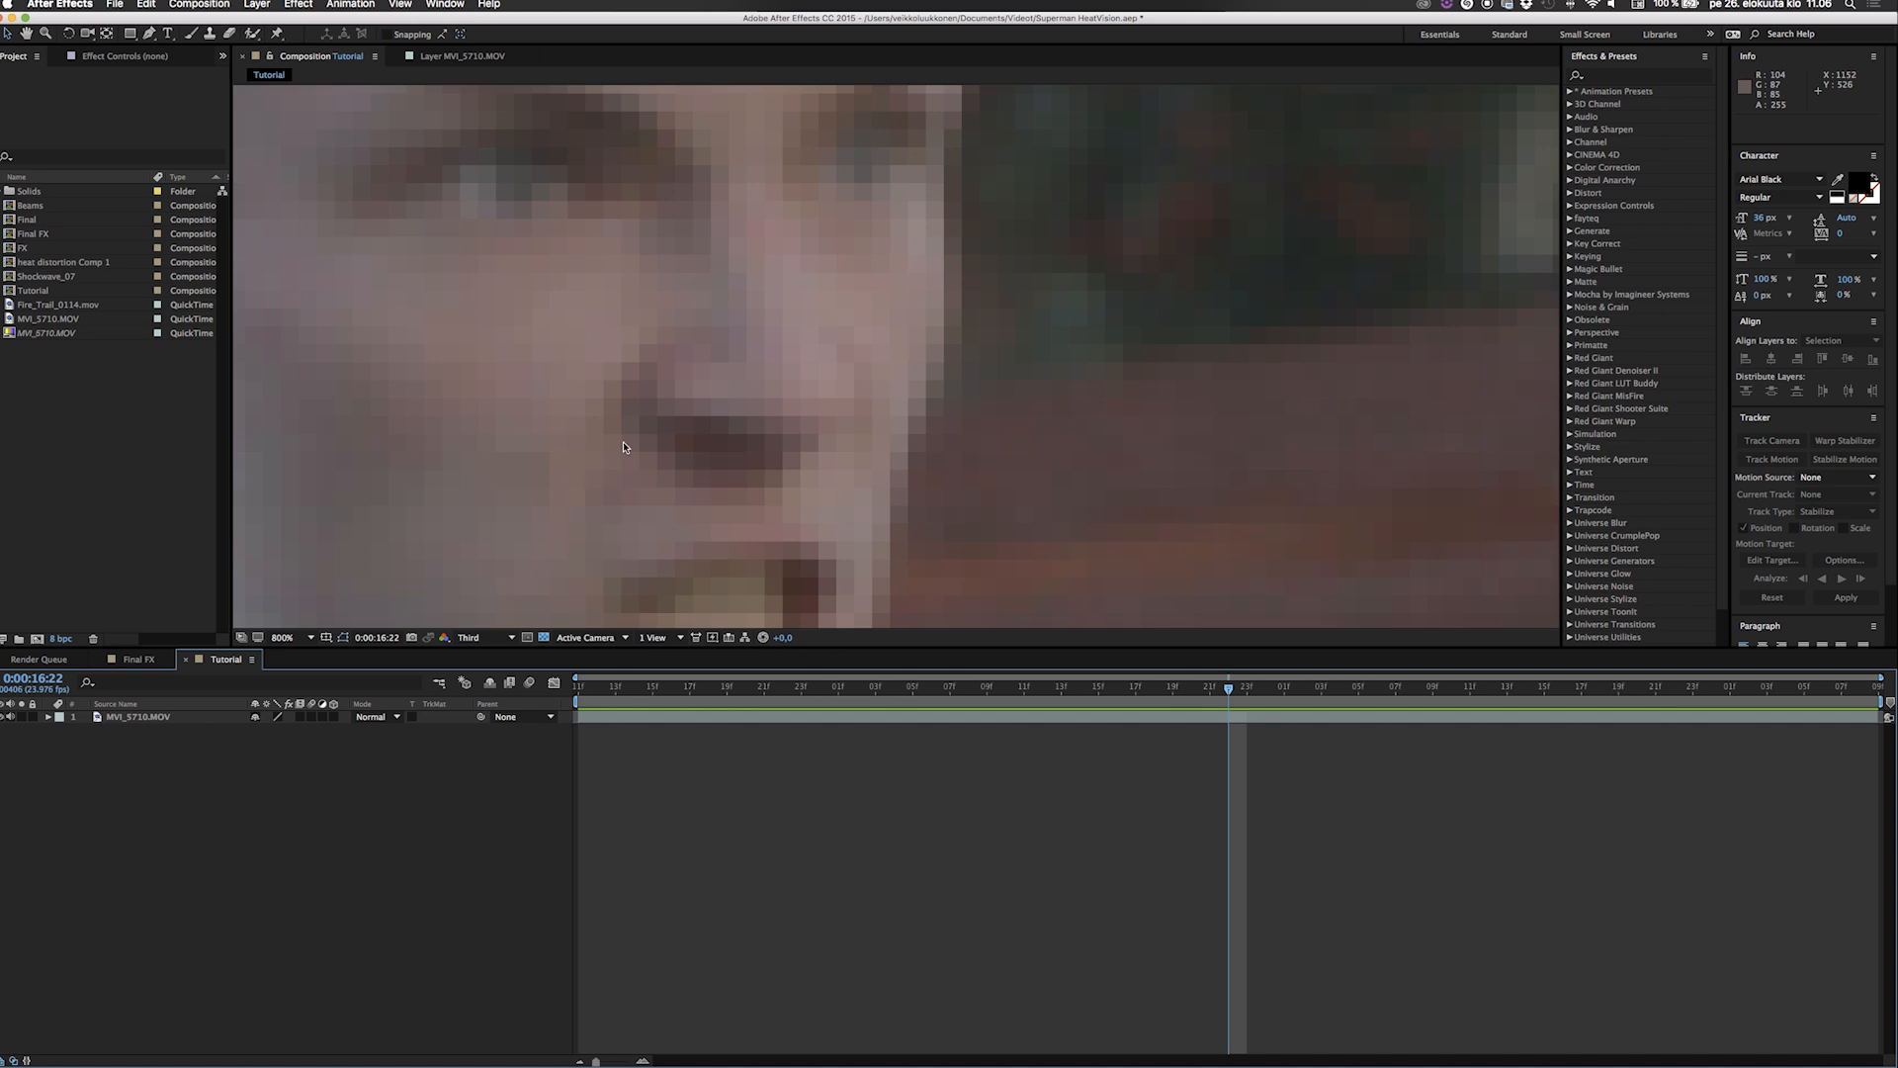
pyautogui.scroll(-6, 623, 441)
pyautogui.scroll(-1, 623, 447)
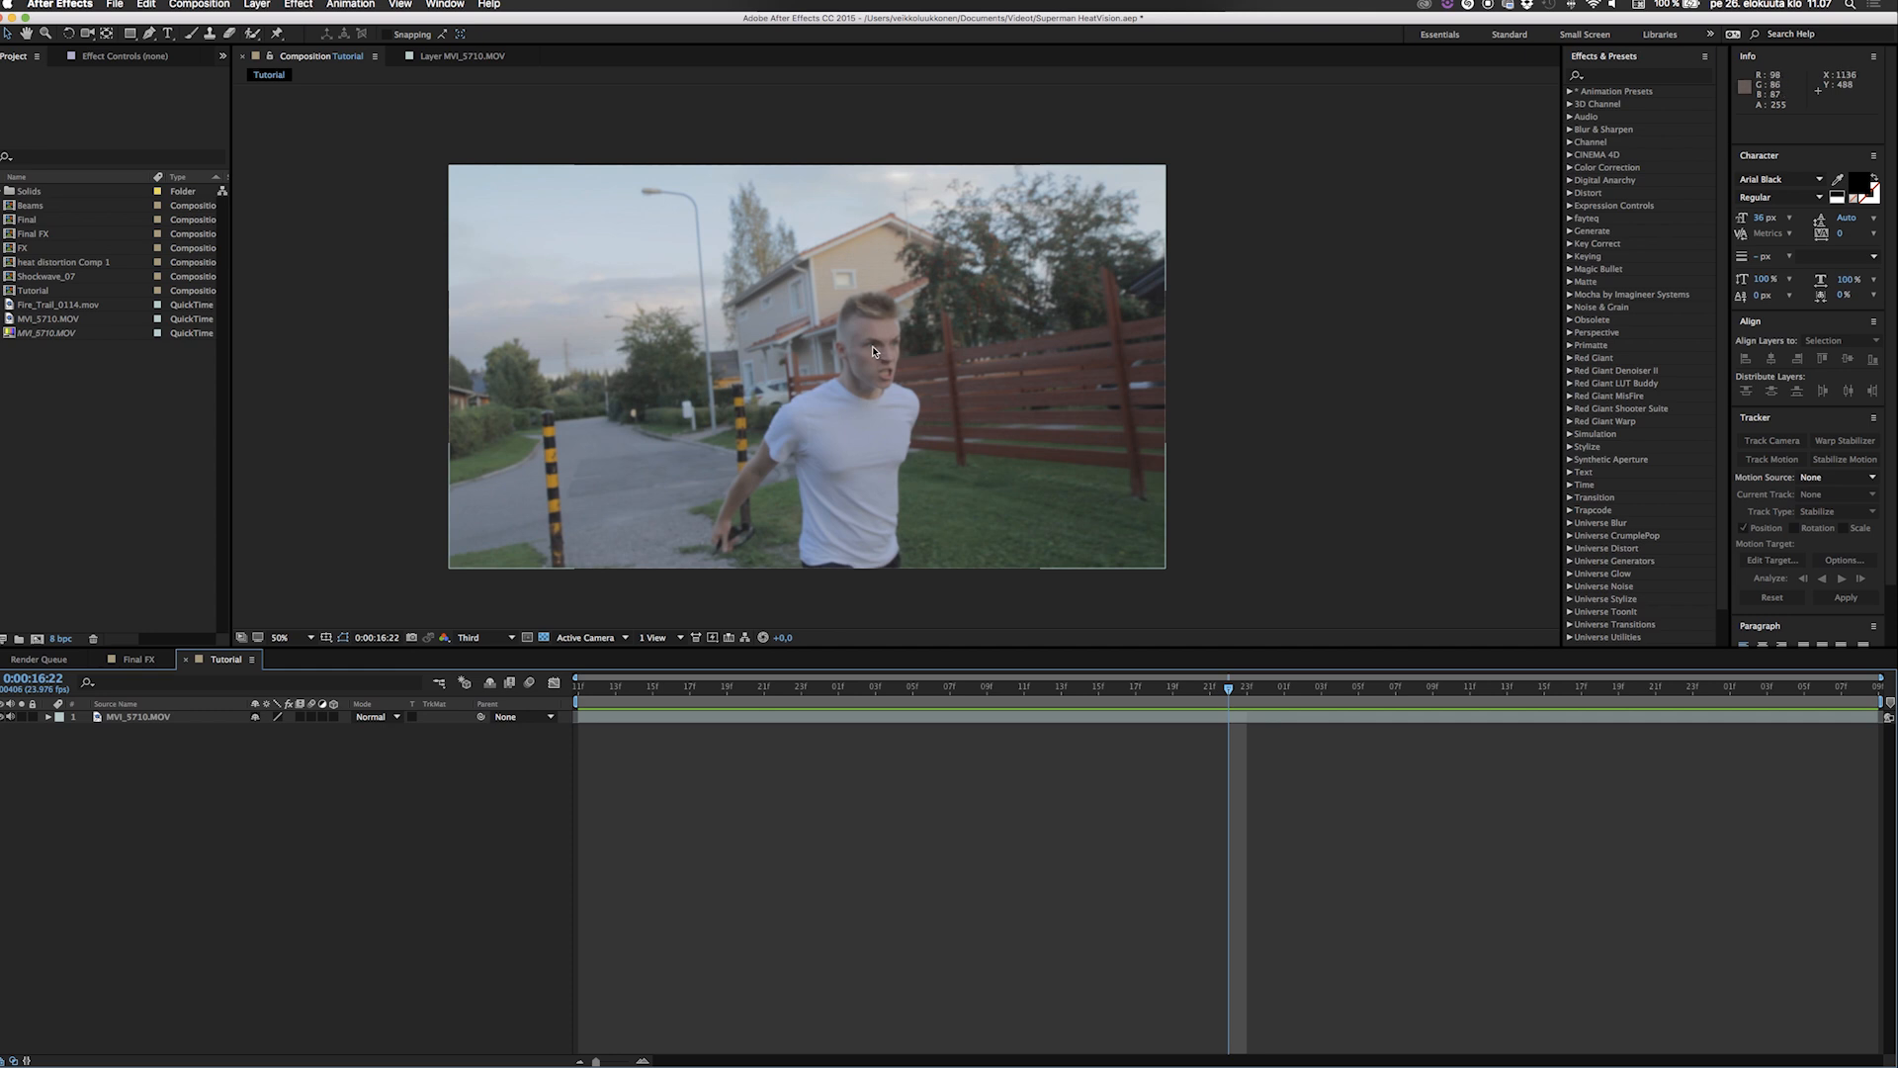
pyautogui.scroll(2, 873, 350)
pyautogui.scroll(-1, 872, 346)
# Add a null object and place its anchor on the man's nearer eye at position 1135, 483.
pyautogui.rightClick(212, 831)
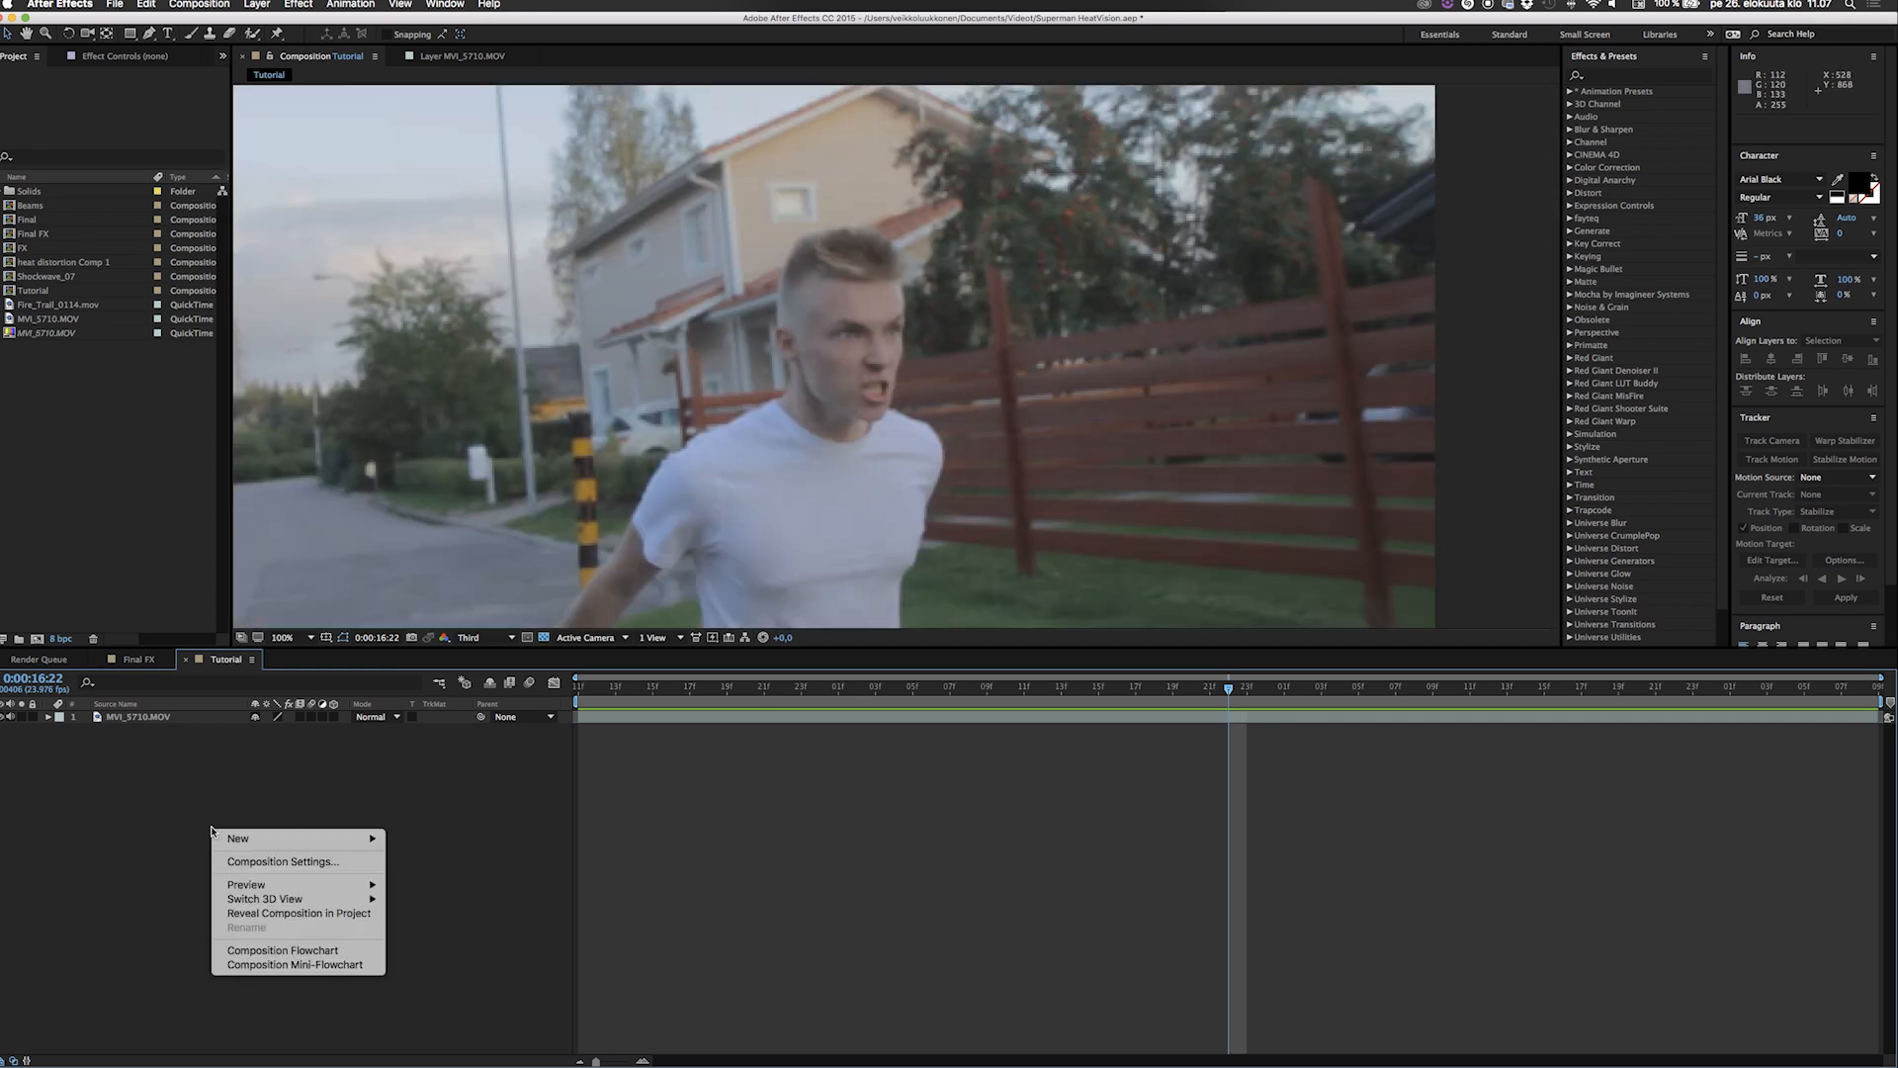
pyautogui.moveTo(255, 847)
pyautogui.click(448, 918)
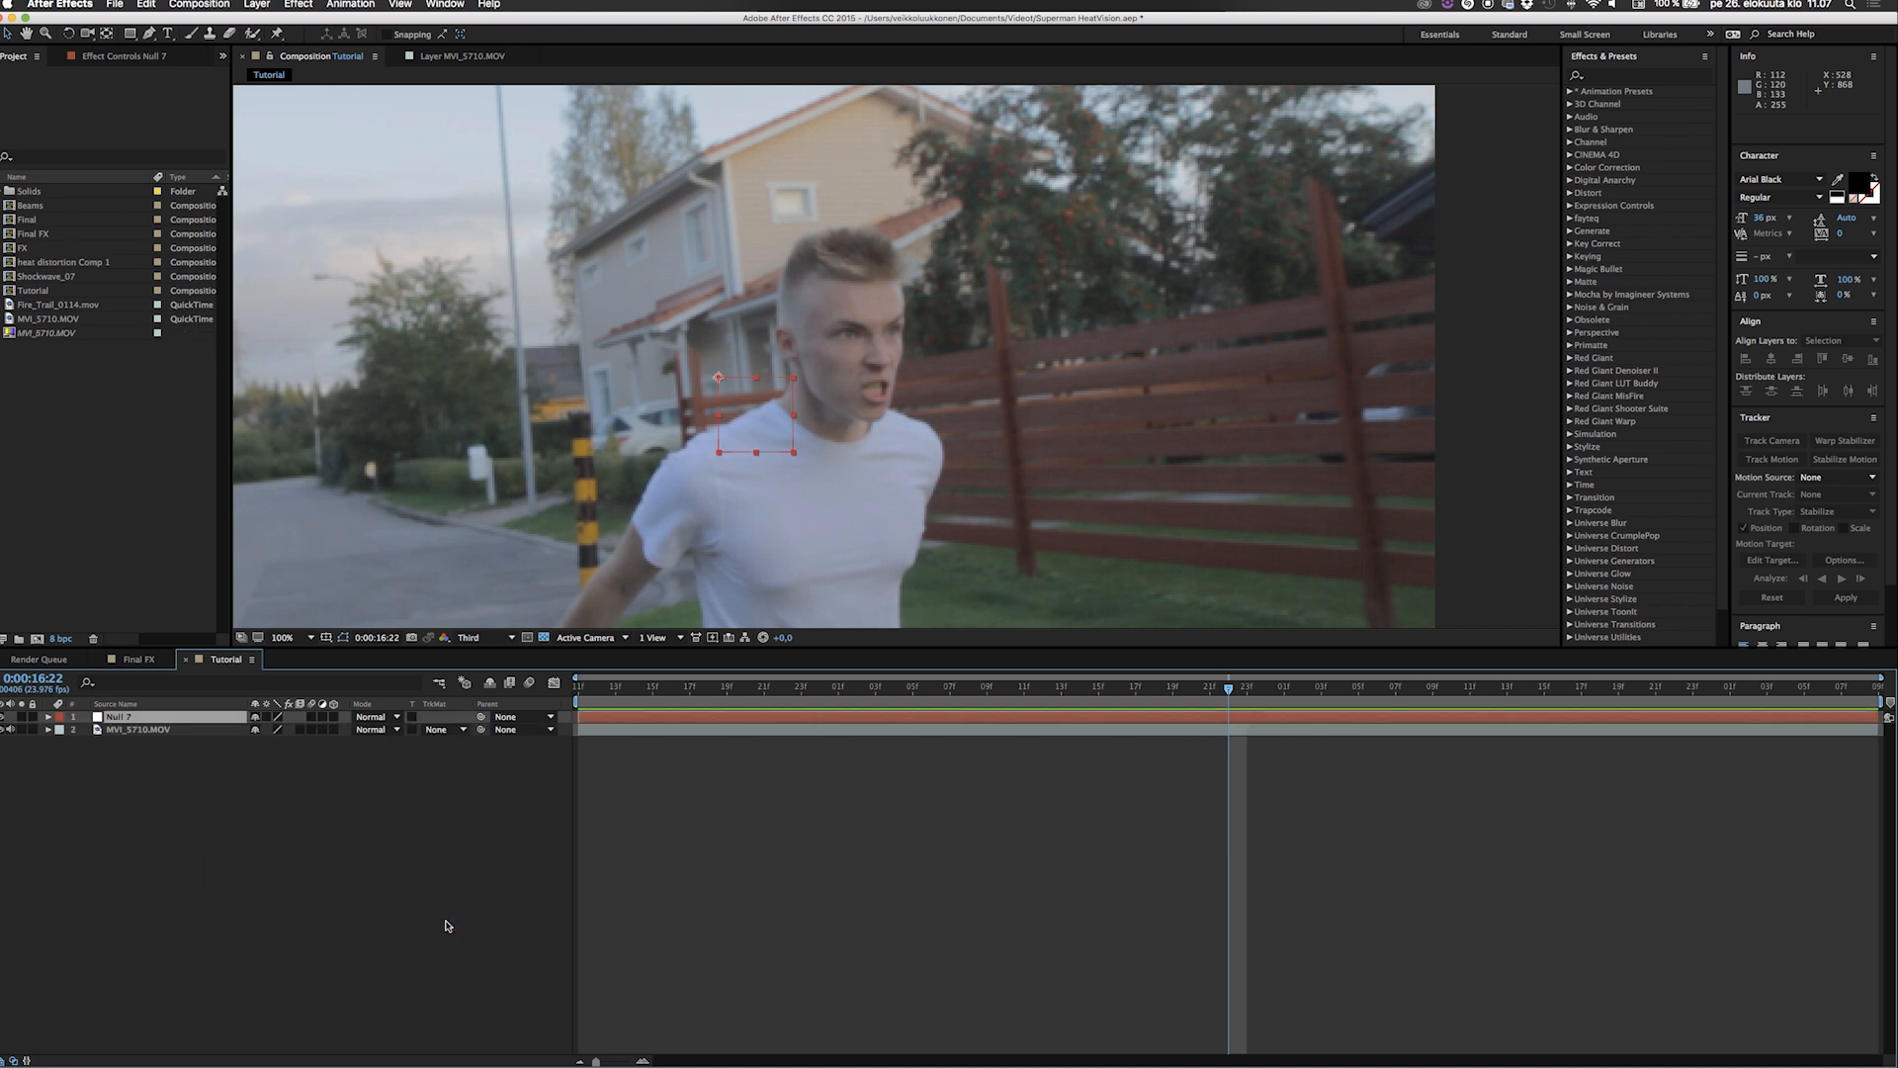
pyautogui.moveTo(751, 423); pyautogui.dragTo(853, 358)
pyautogui.press('Return')
pyautogui.scroll(2, 853, 358)
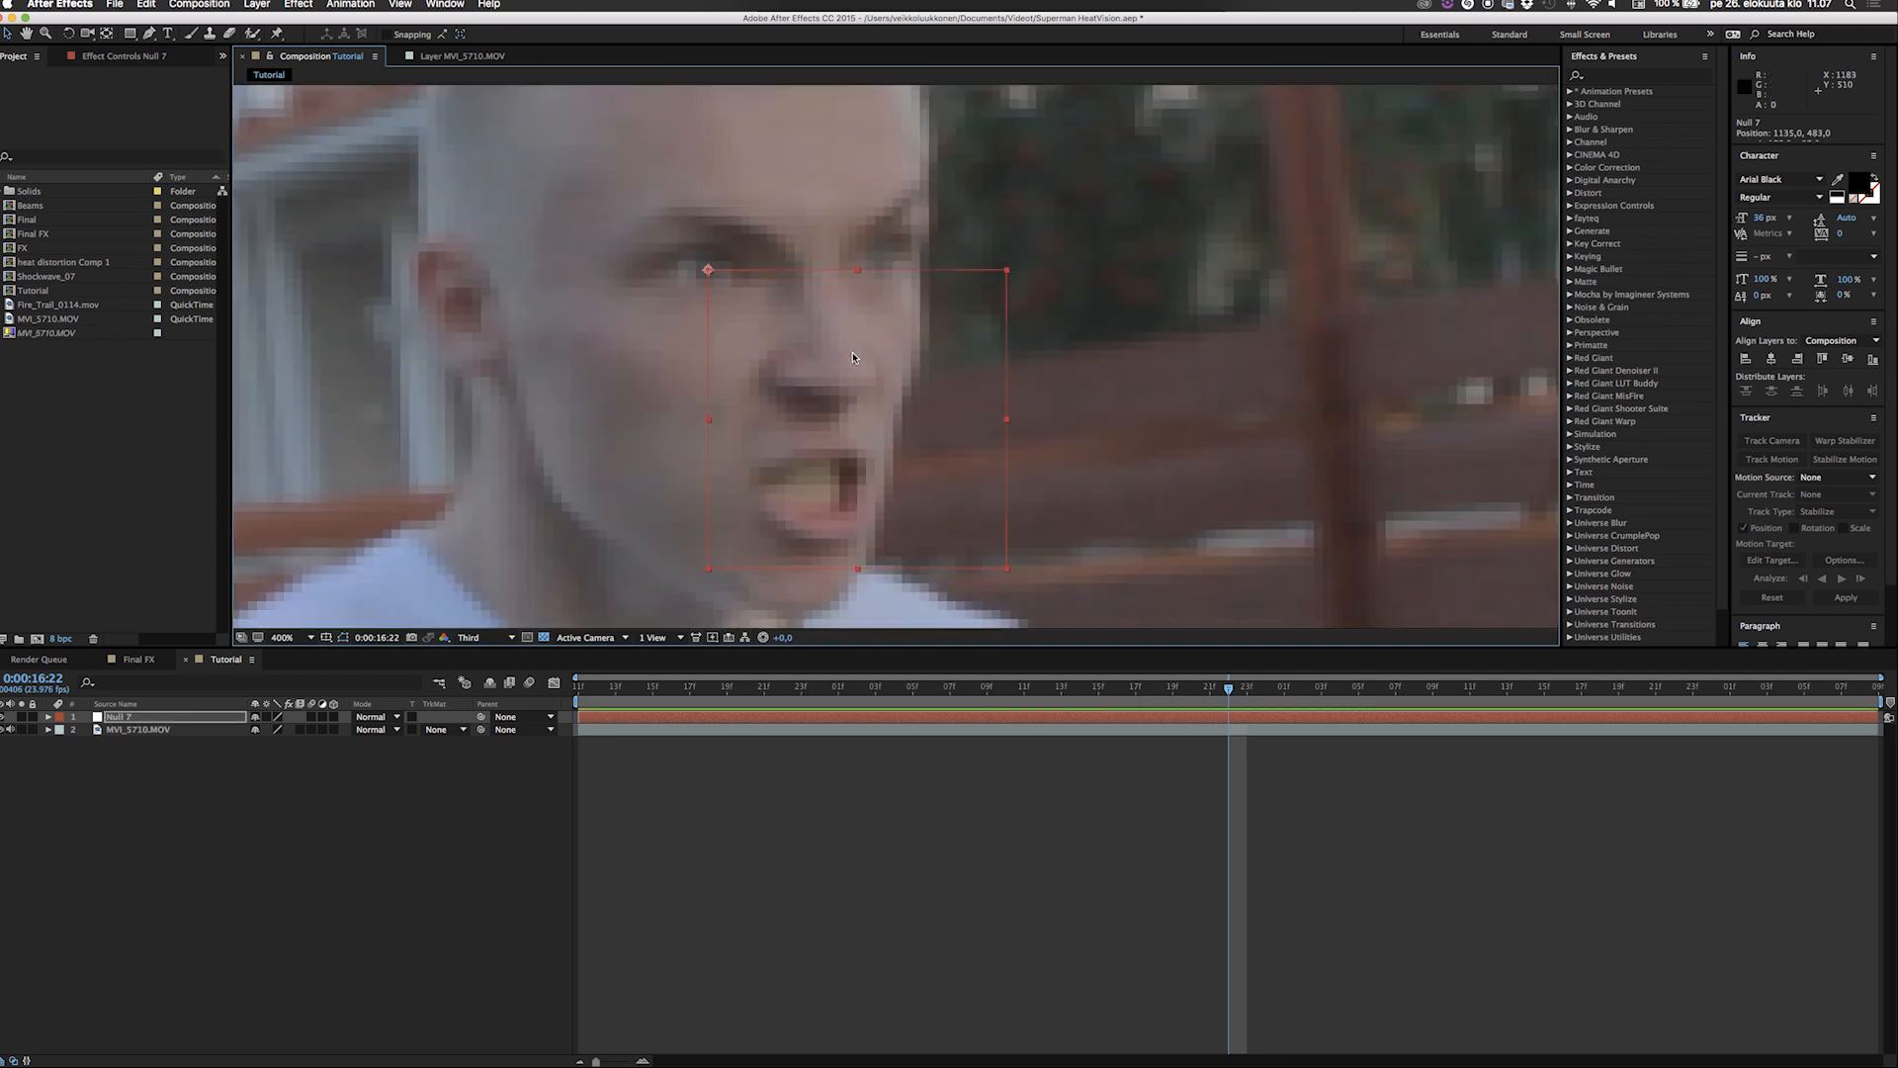
# Start keyframing the null's position at 0:00:16:22 and raise it to 1135, 474.5 at 0:00:16:23 to follow the eye.
pyautogui.press('p')
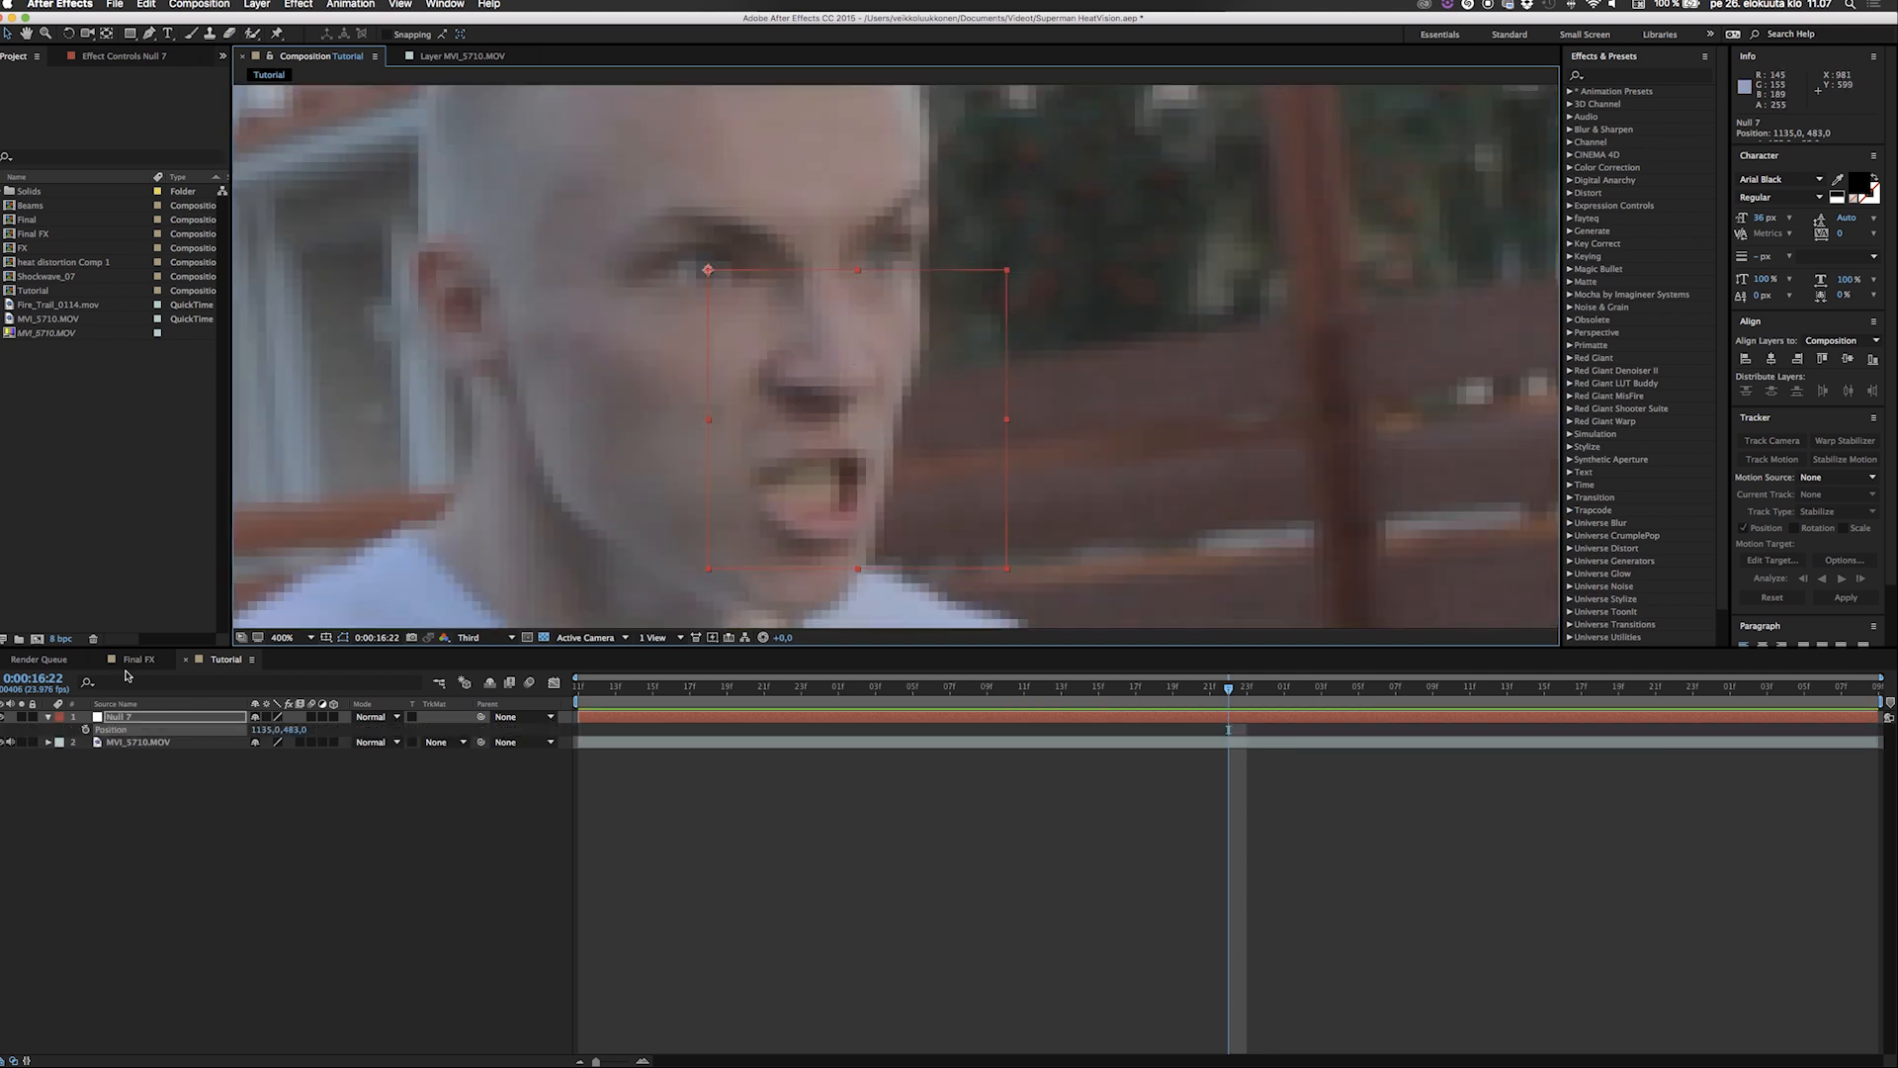
pyautogui.click(85, 730)
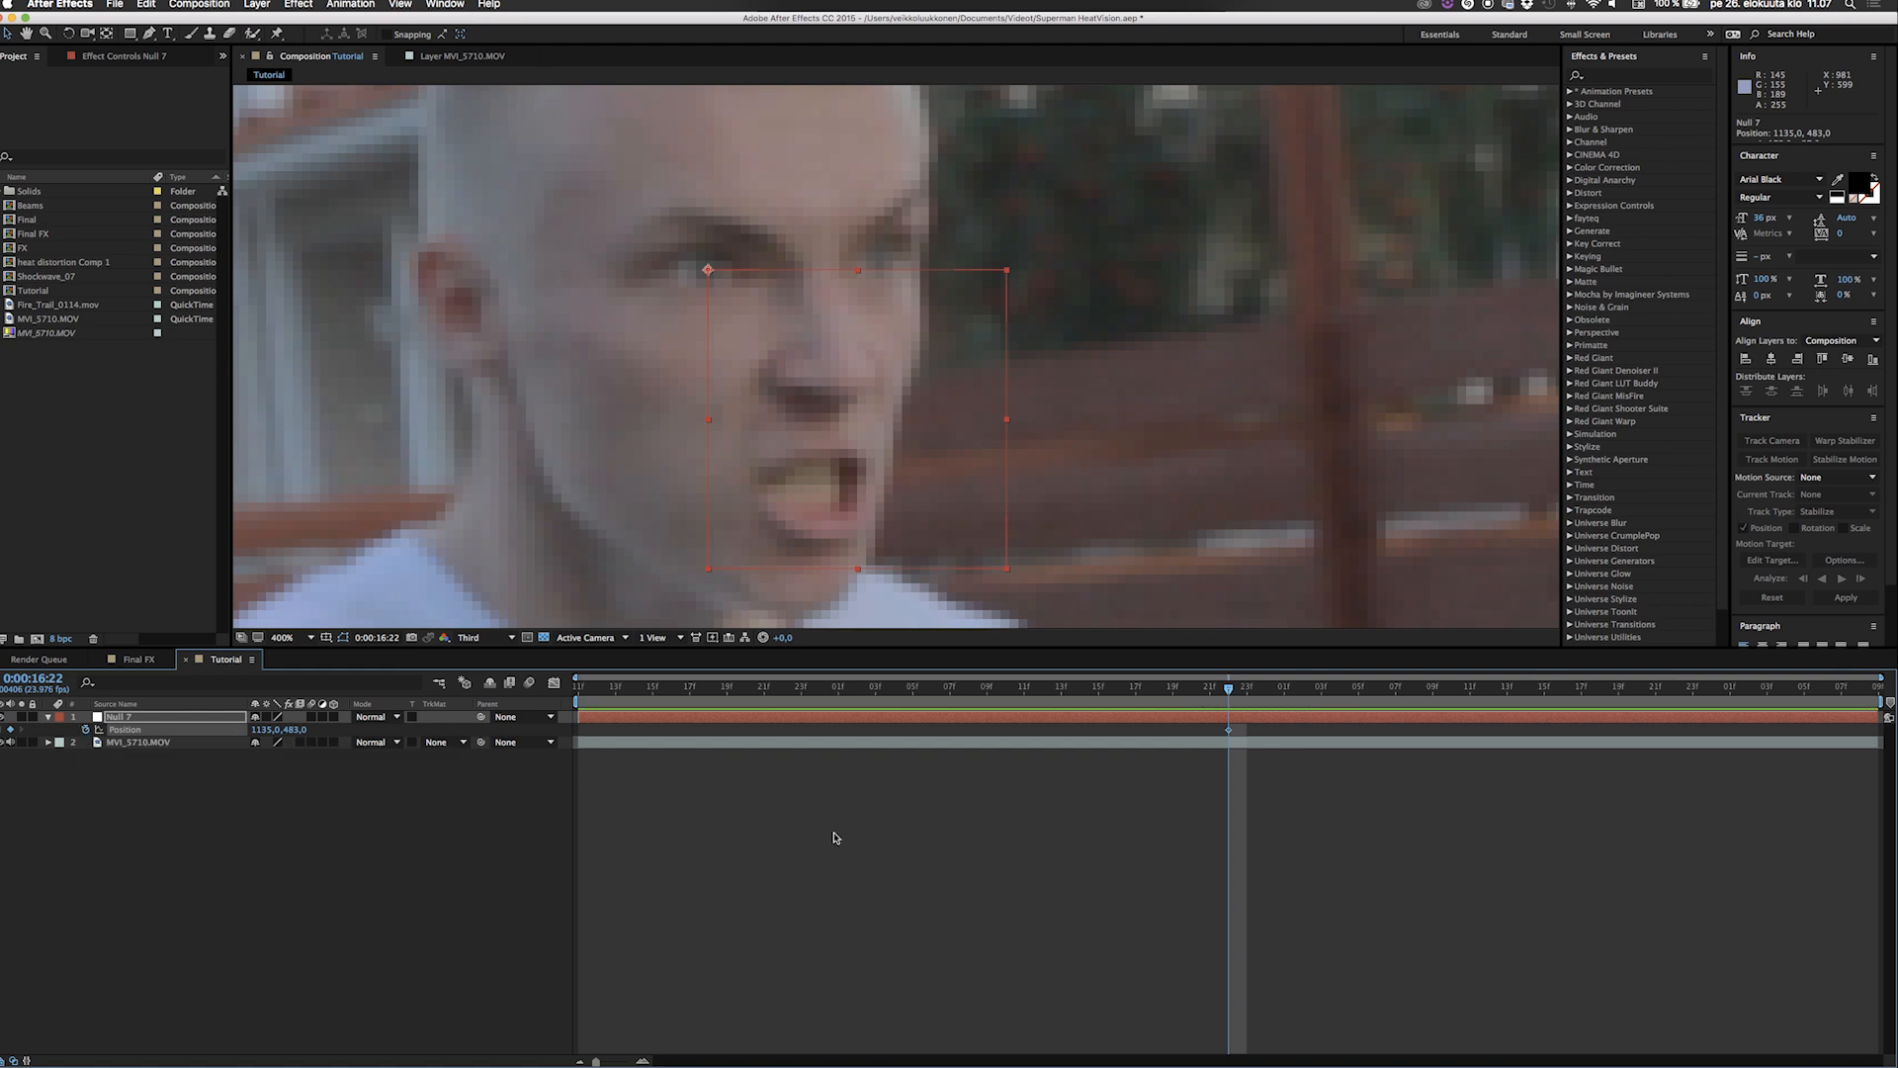
pyautogui.press('pagedown')
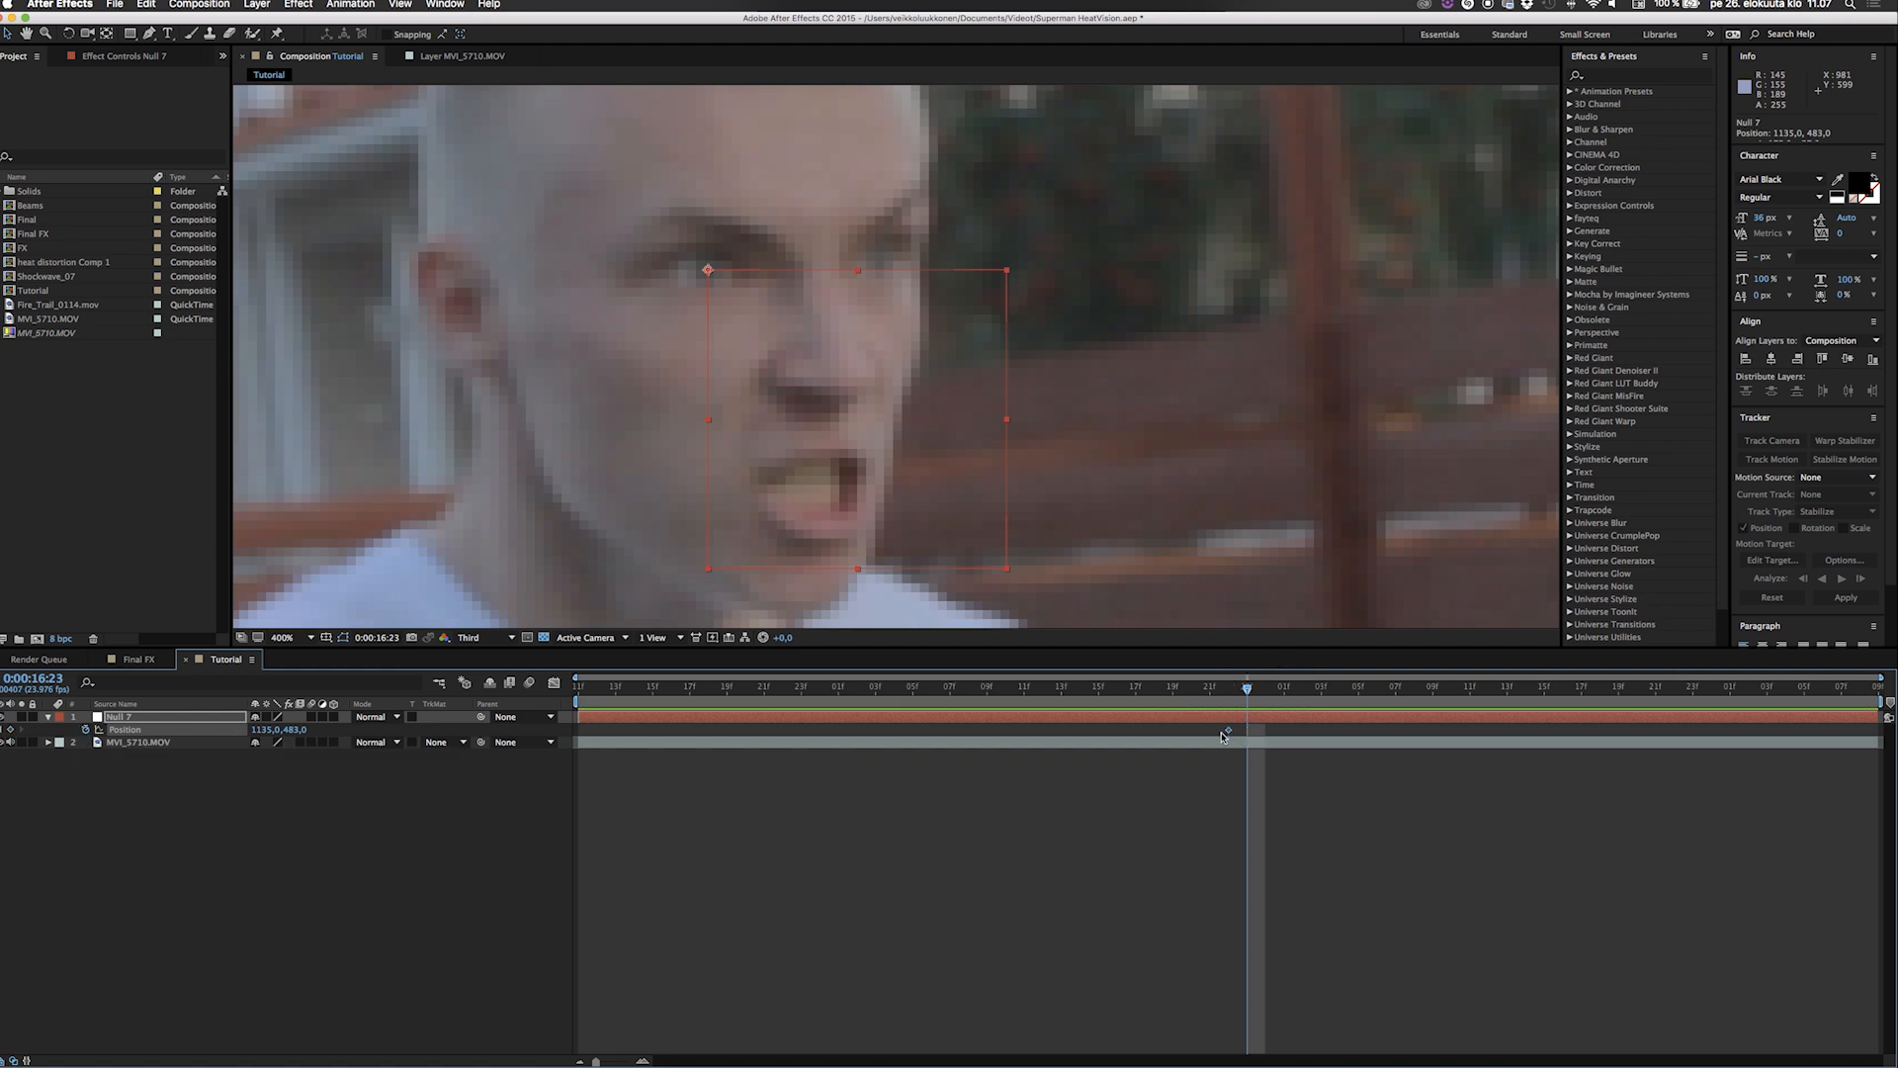
pyautogui.press('Up')
pyautogui.press('Up')
pyautogui.press('Up')
pyautogui.press('Up')
pyautogui.press('Up')
pyautogui.press('Up')
pyautogui.press('Up')
pyautogui.press('Up')
pyautogui.press('Up')
pyautogui.press('Up')
pyautogui.press('Up')
pyautogui.press('Up')
pyautogui.press('Up')
pyautogui.press('Up')
pyautogui.press('Up')
pyautogui.press('Up')
pyautogui.press('Up')
pyautogui.press('Up')
pyautogui.press('Up')
pyautogui.press('Up')
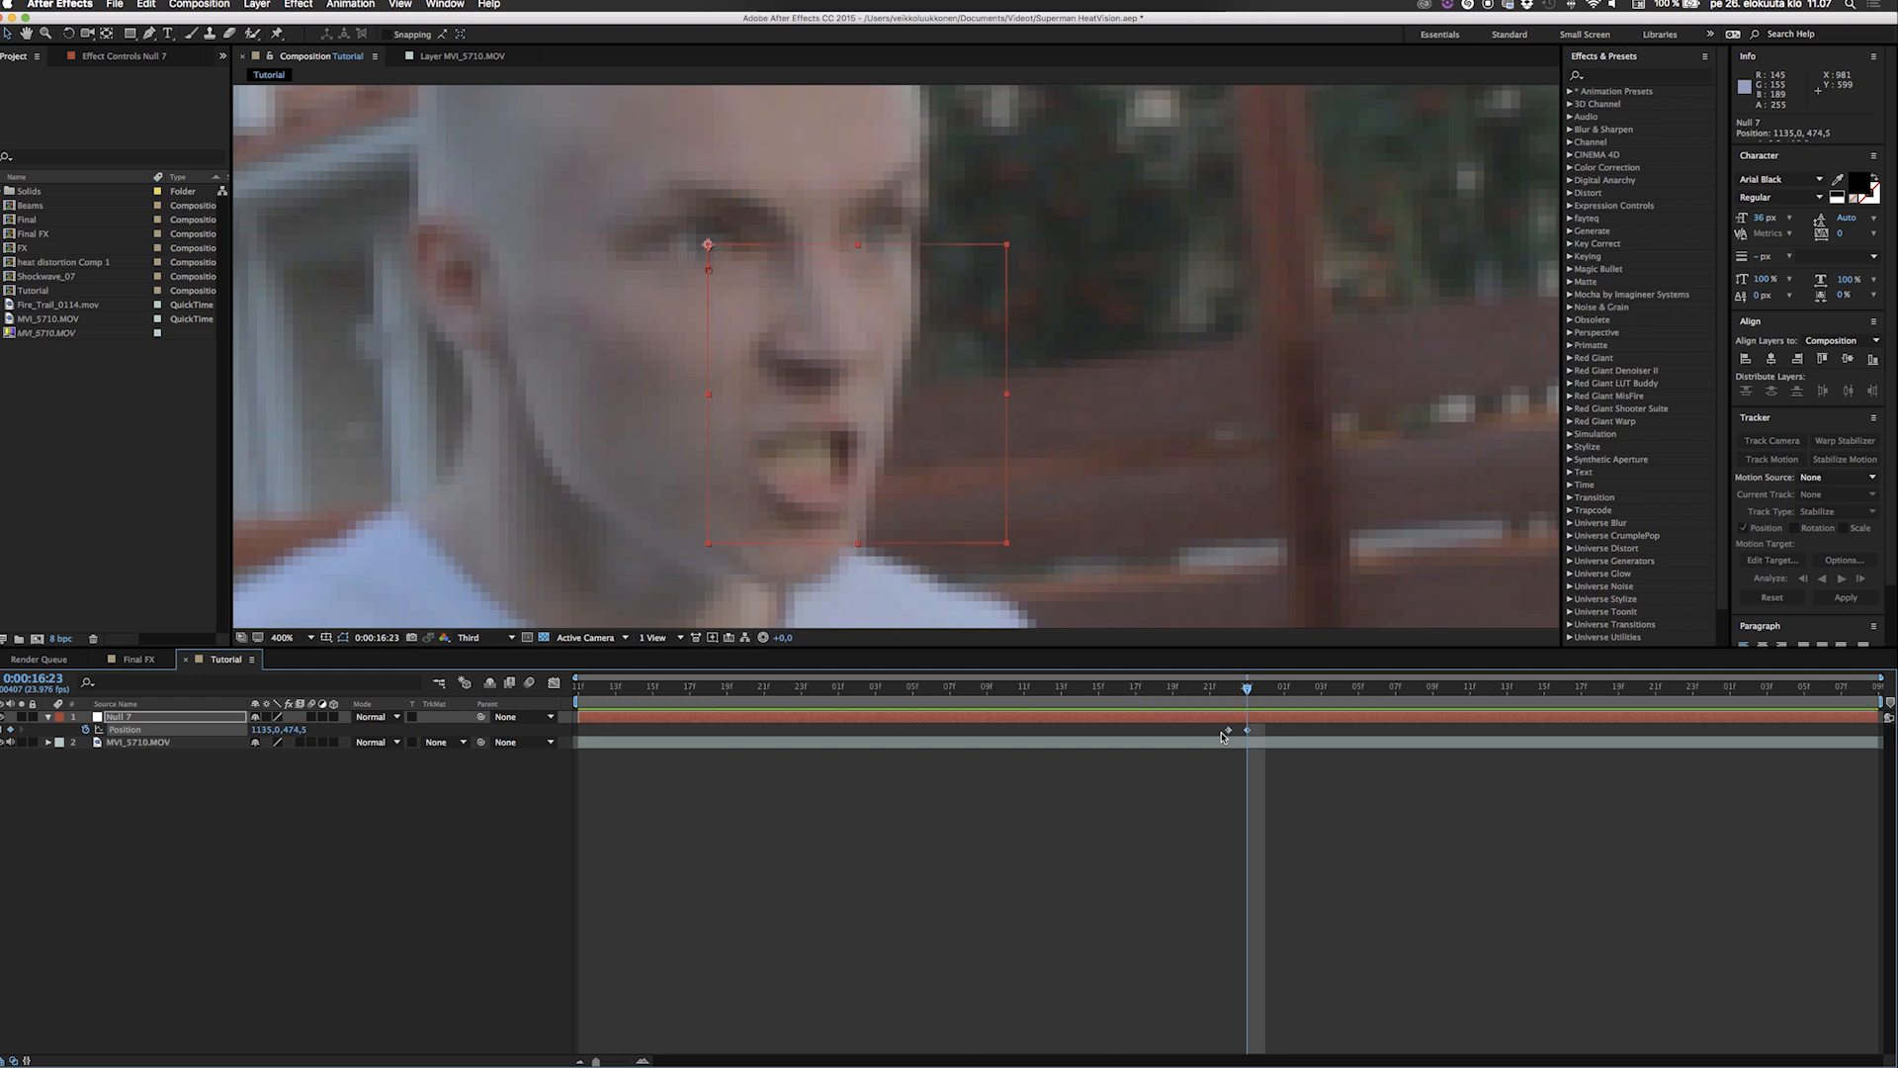
# Keyframe the null up and left onto the eye at 0:00:17:00 (1127.5, 464.5) and again at 0:00:17:01.
pyautogui.press('pagedown')
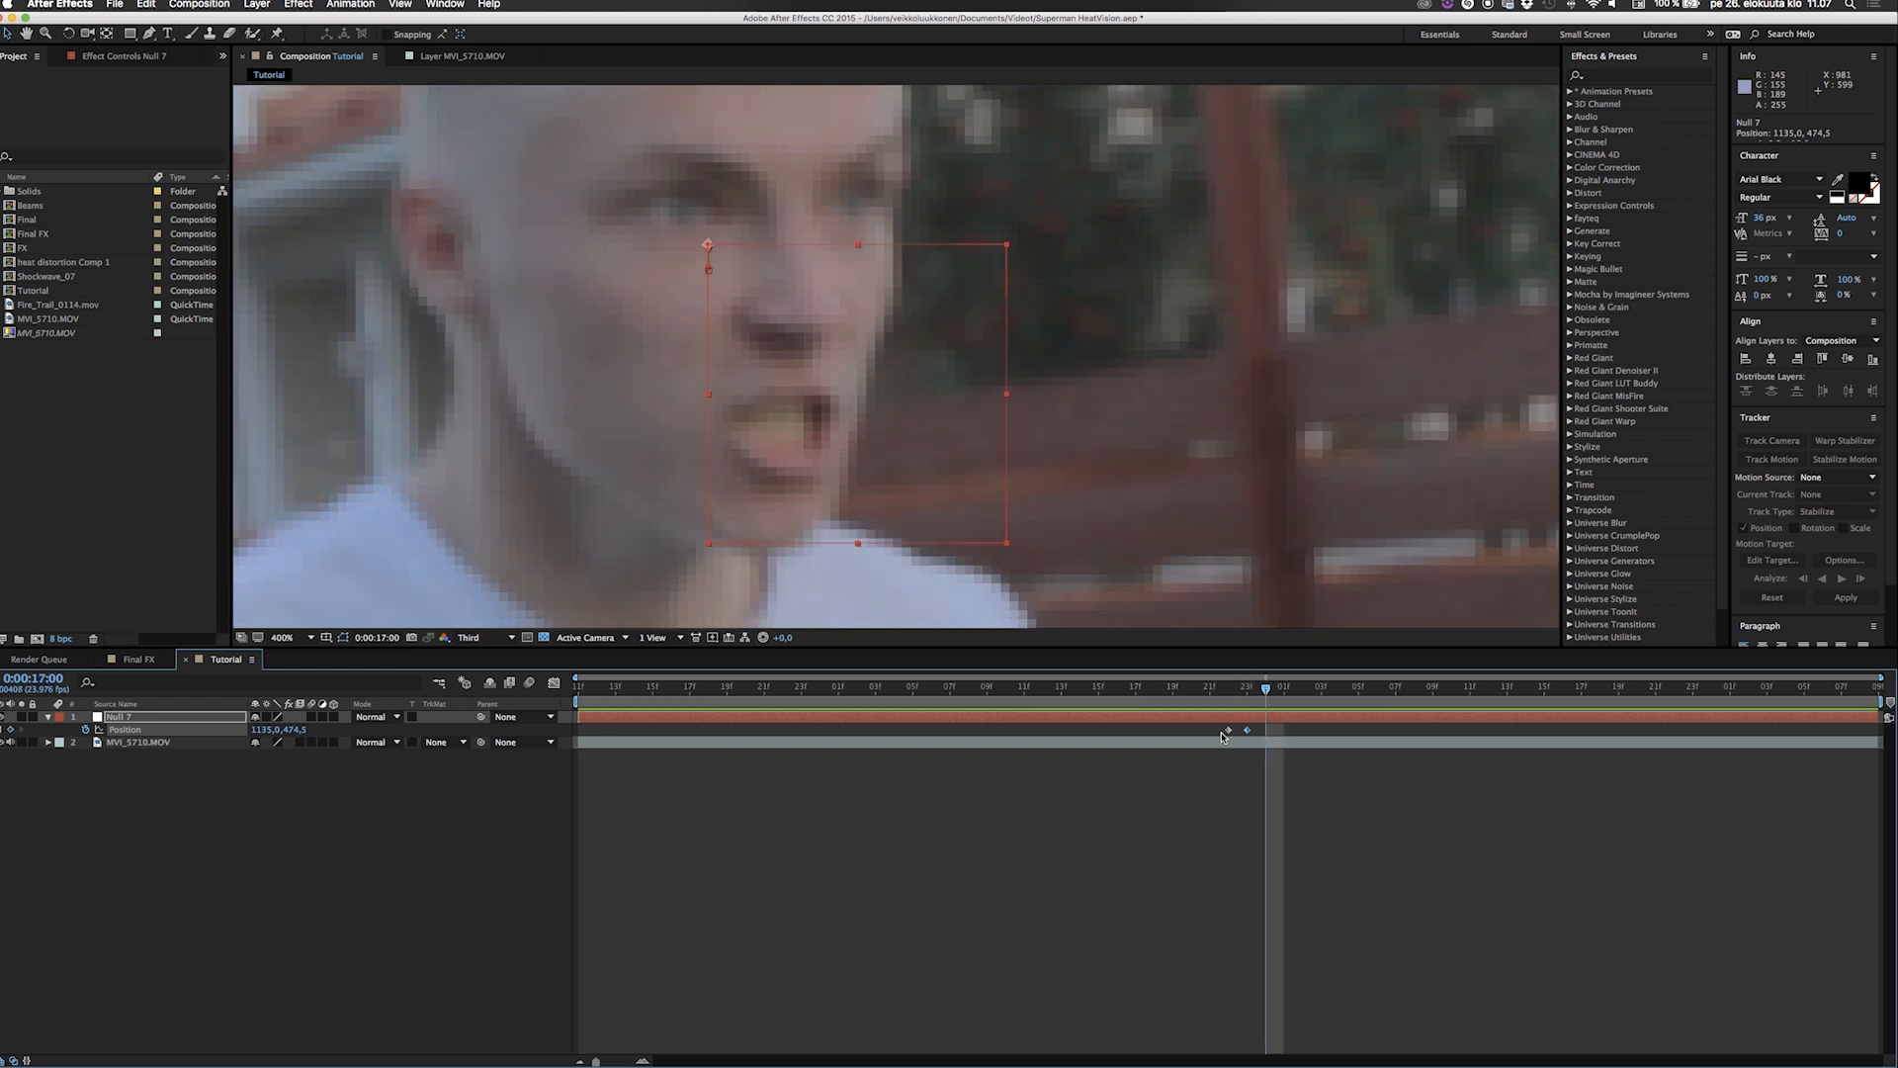
pyautogui.hotkey('shift', 'Up')
pyautogui.hotkey('shift', 'Up')
pyautogui.hotkey('shift', 'Up')
pyautogui.hotkey('shift', 'Up')
pyautogui.hotkey('shift', 'Left')
pyautogui.hotkey('shift', 'Left')
pyautogui.hotkey('shift', 'Left')
pyautogui.press('pagedown')
pyautogui.hotkey('shift', 'Up')
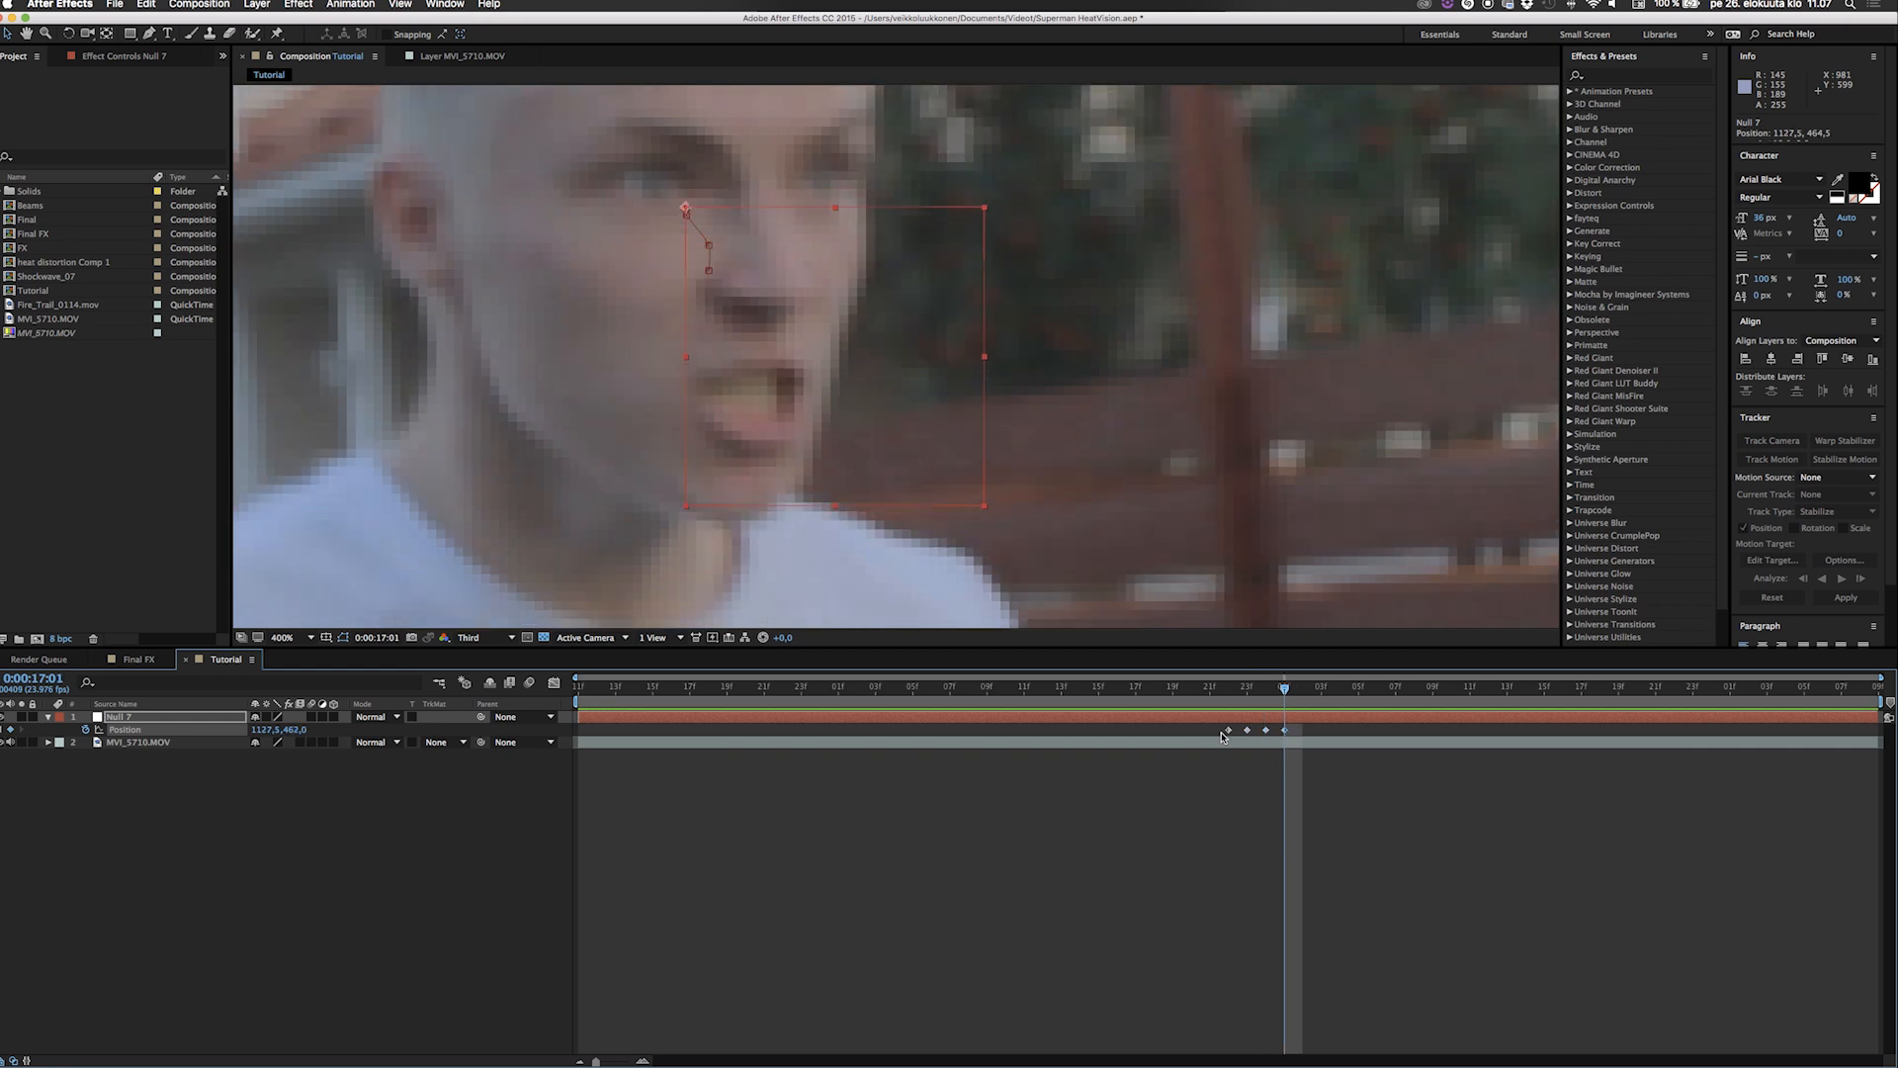
pyautogui.hotkey('shift', 'Left')
# Keyframe the null onto the eye at 0:00:17:02, at position 1112.5, 449.5.
pyautogui.press('pagedown')
pyautogui.hotkey('shift', 'Up')
pyautogui.hotkey('shift', 'Up')
pyautogui.hotkey('shift', 'Up')
pyautogui.hotkey('shift', 'Up')
pyautogui.hotkey('shift', 'Left')
pyautogui.hotkey('shift', 'Left')
pyautogui.hotkey('shift', 'Left')
pyautogui.hotkey('shift', 'Left')
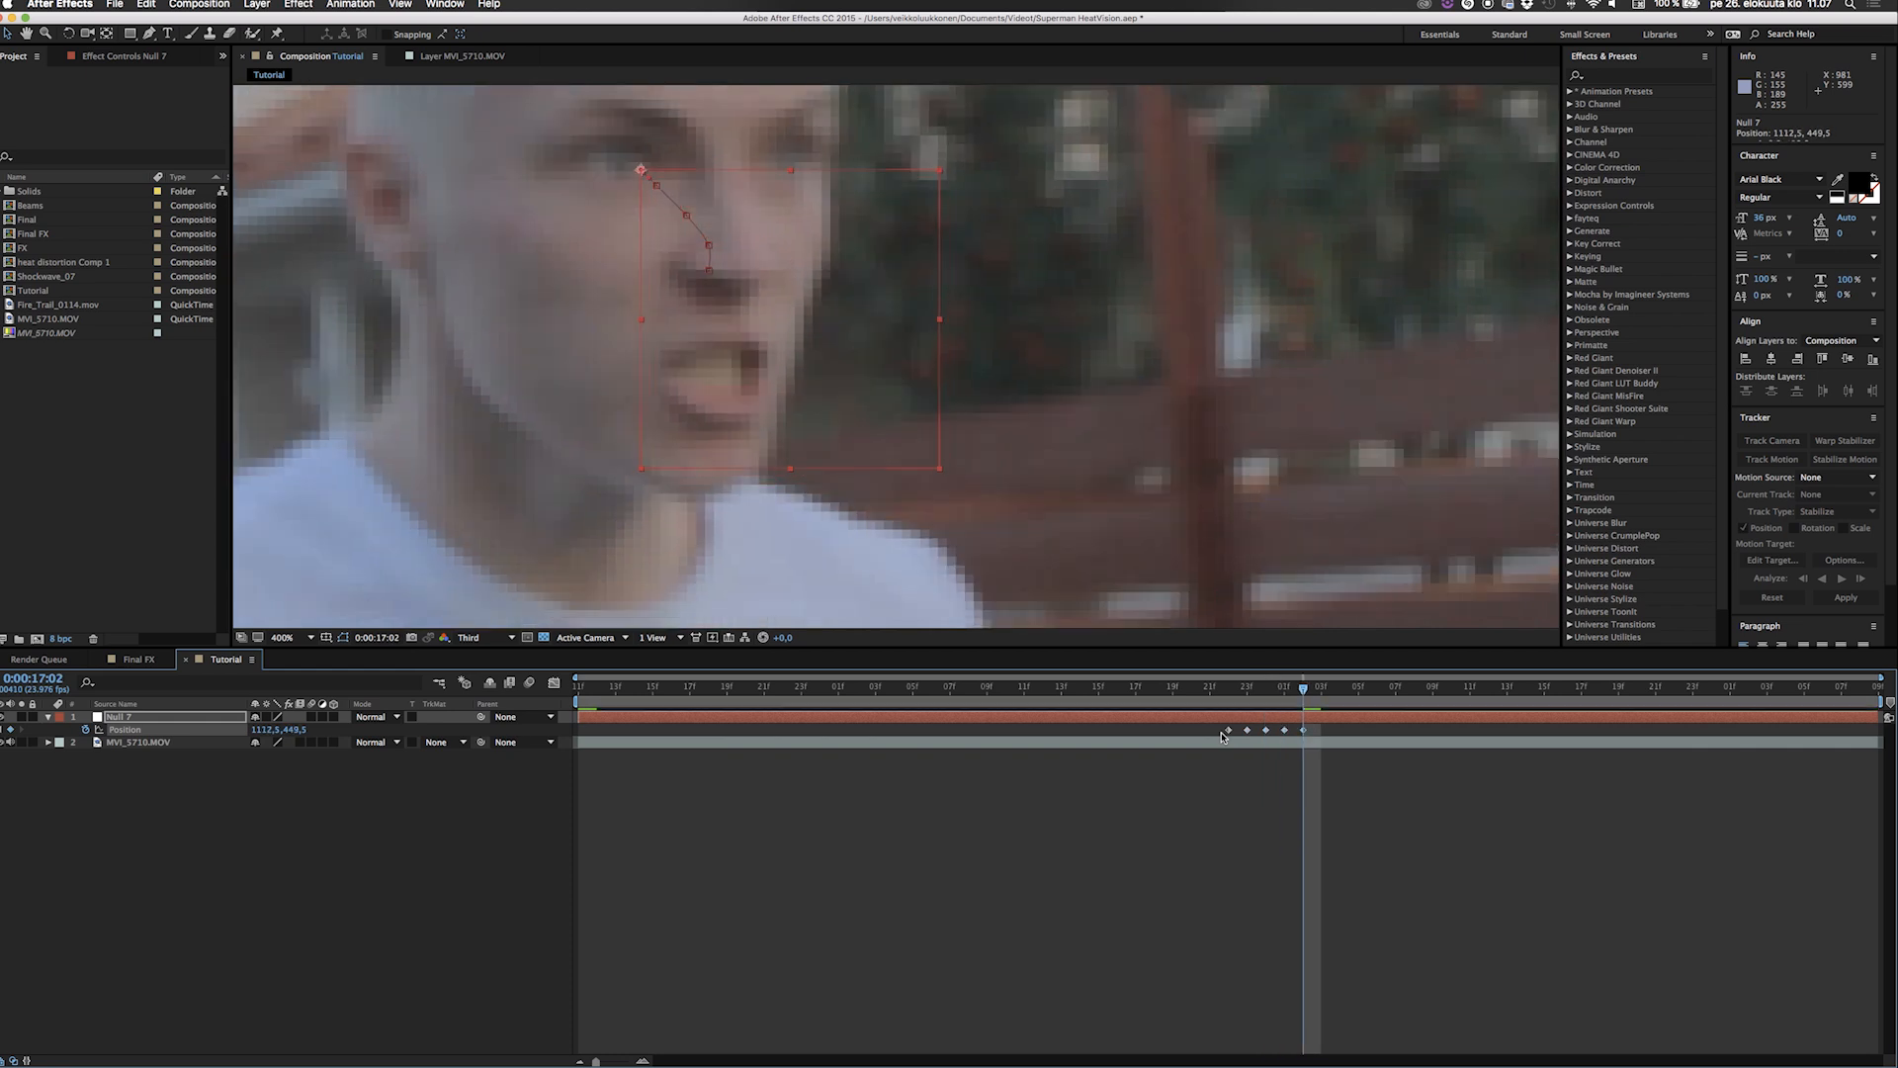
# Keyframe the null onto the eye at 0:00:17:03, at position 1095, 444.5.
pyautogui.press('pagedown')
pyautogui.hotkey('shift', 'Up')
pyautogui.hotkey('shift', 'Up')
pyautogui.hotkey('shift', 'Left')
pyautogui.hotkey('shift', 'Left')
pyautogui.hotkey('shift', 'Left')
pyautogui.hotkey('shift', 'Left')
pyautogui.hotkey('shift', 'Left')
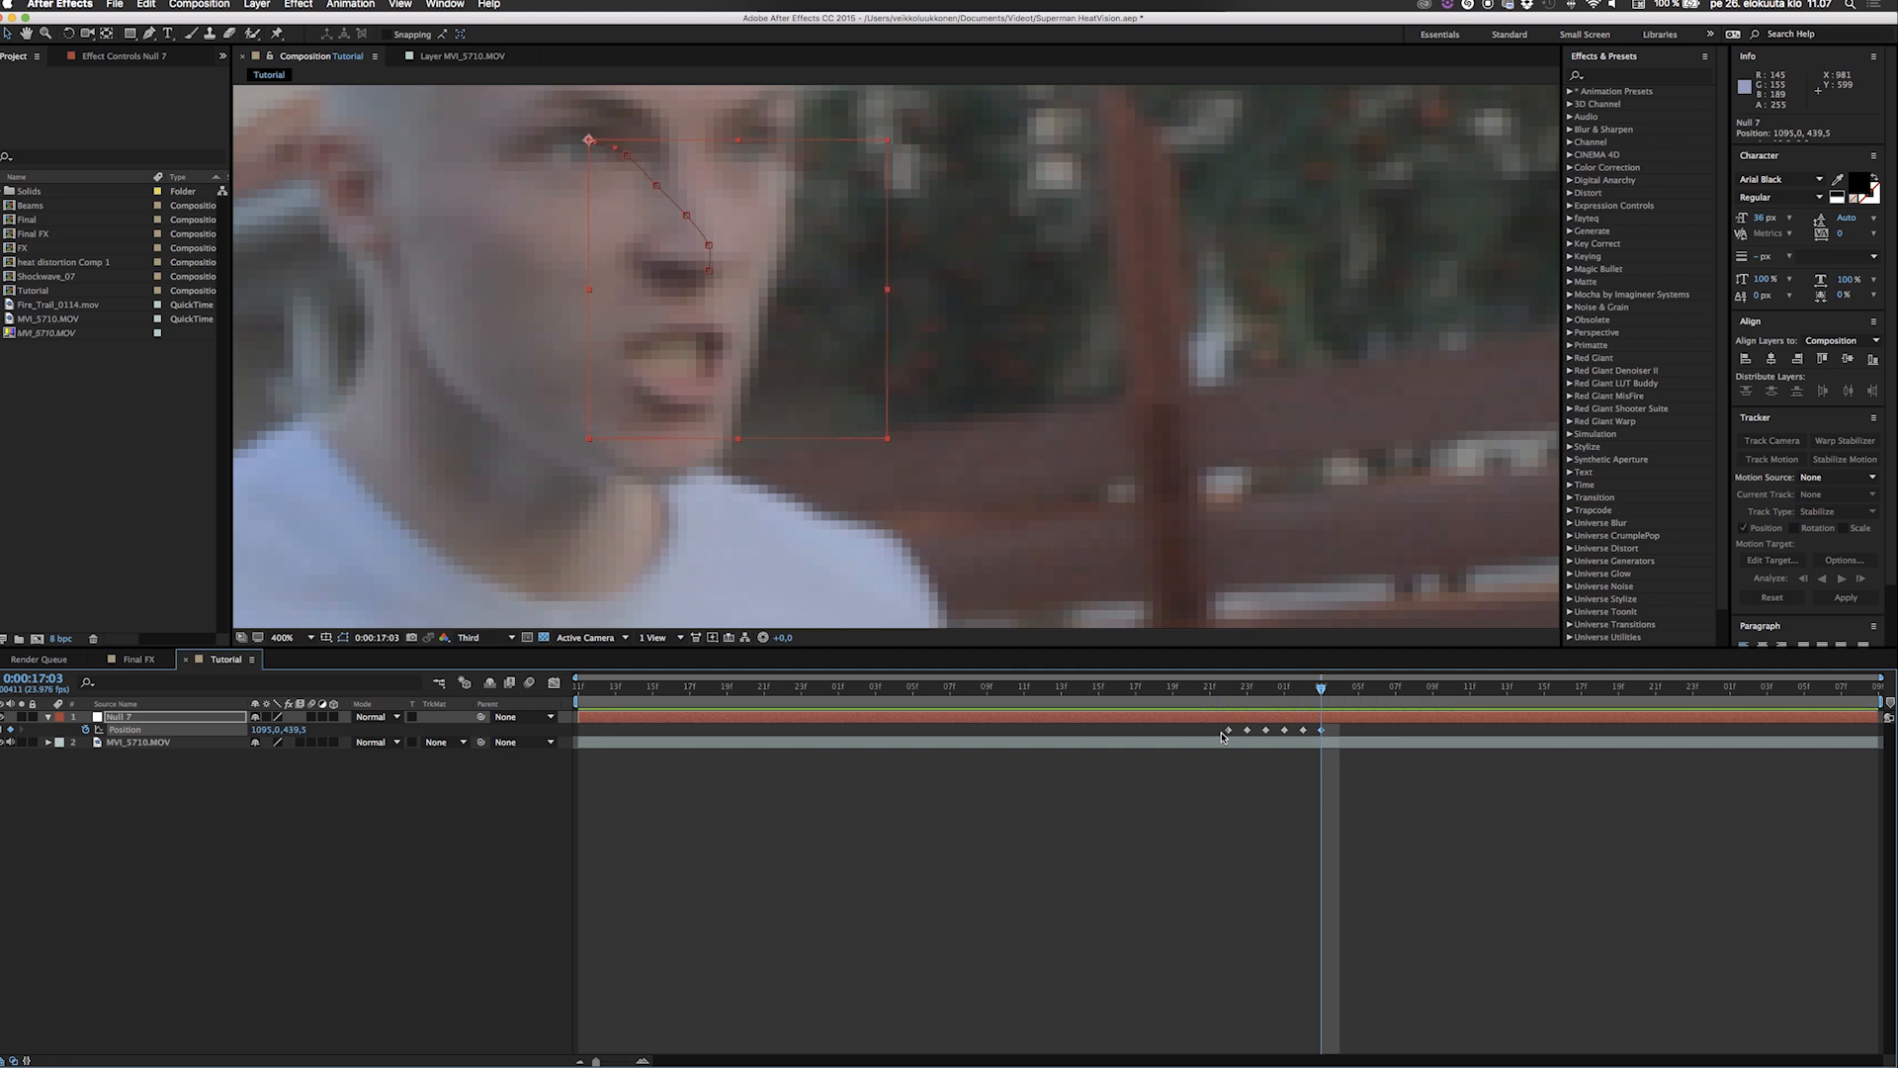
pyautogui.hotkey('shift', 'Down')
pyautogui.hotkey('shift', 'Down')
pyautogui.scroll(-2, 977, 411)
pyautogui.scroll(-2, 977, 410)
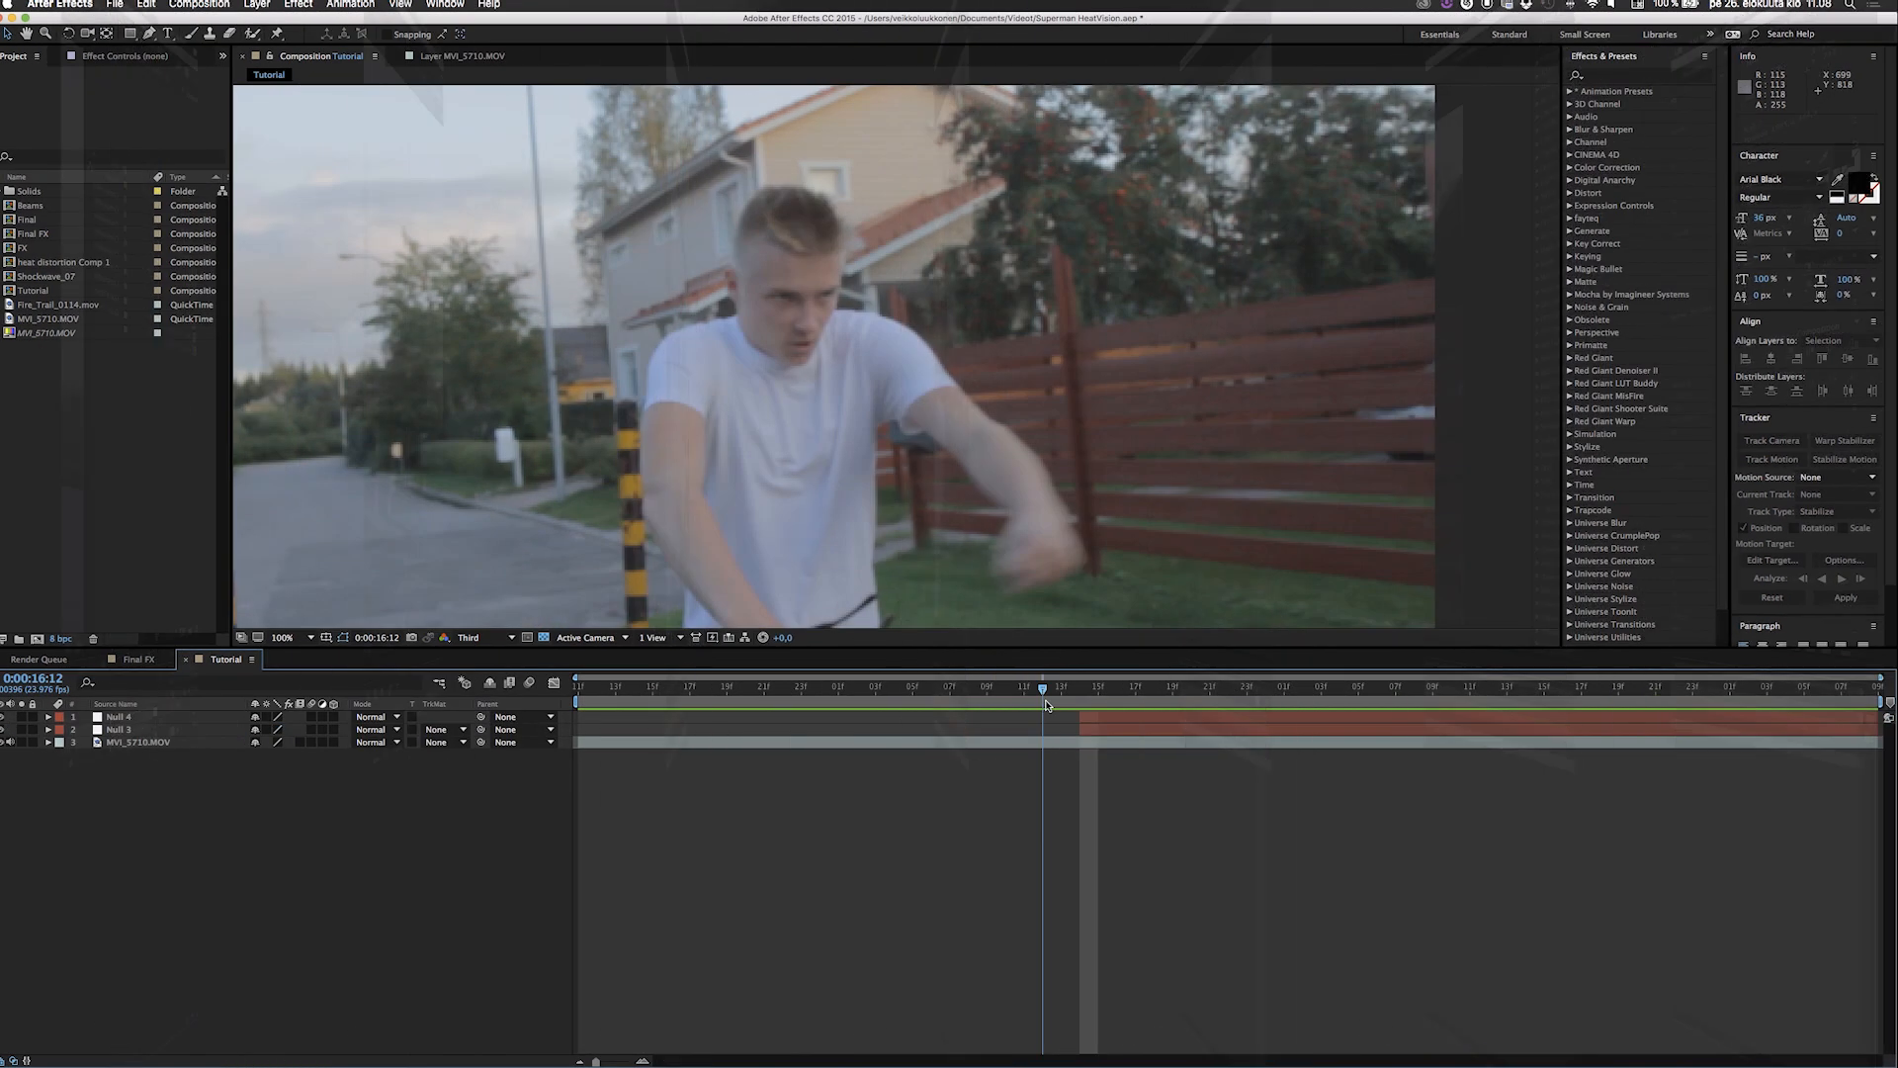
# Scrub to 0:00:17:07 and reveal the position keyframes of the Null 4 layer to review its tracking path.
pyautogui.moveTo(1038, 719); pyautogui.dragTo(1401, 730)
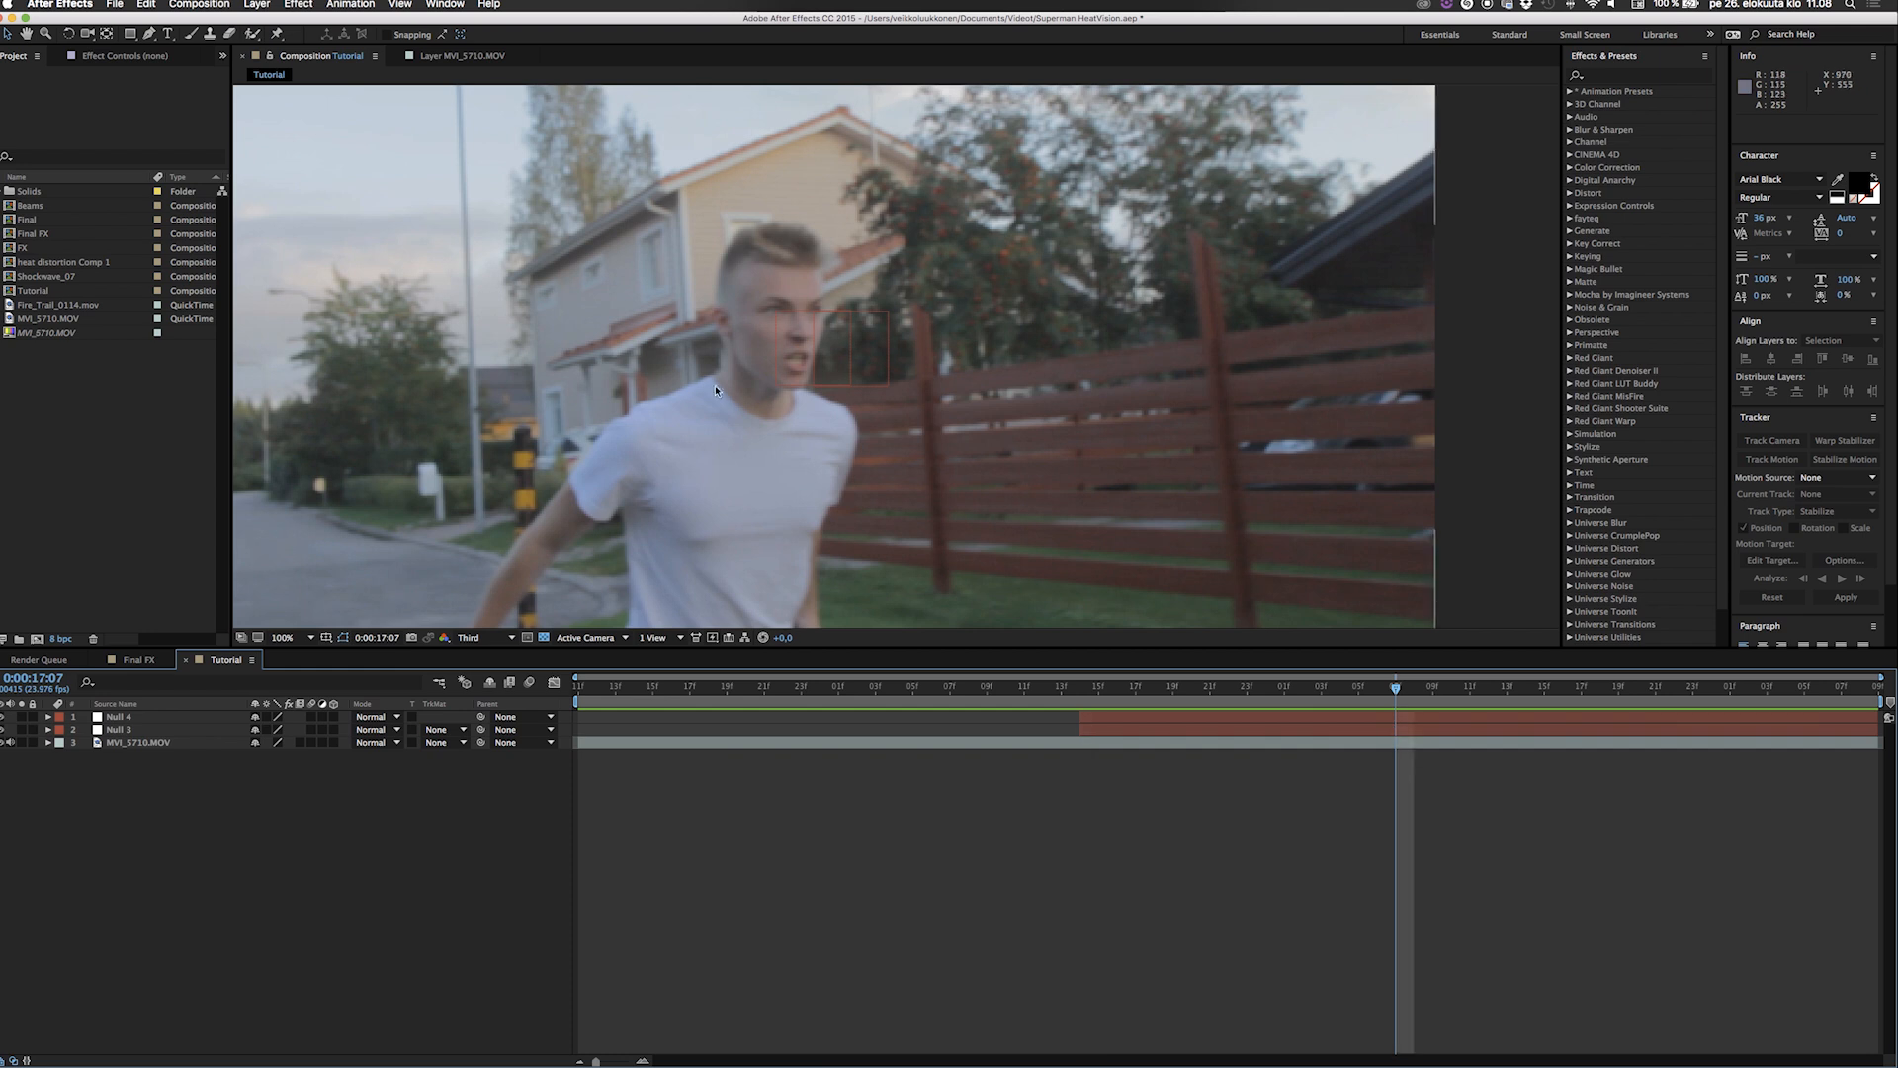
pyautogui.click(1180, 719)
pyautogui.press('p')
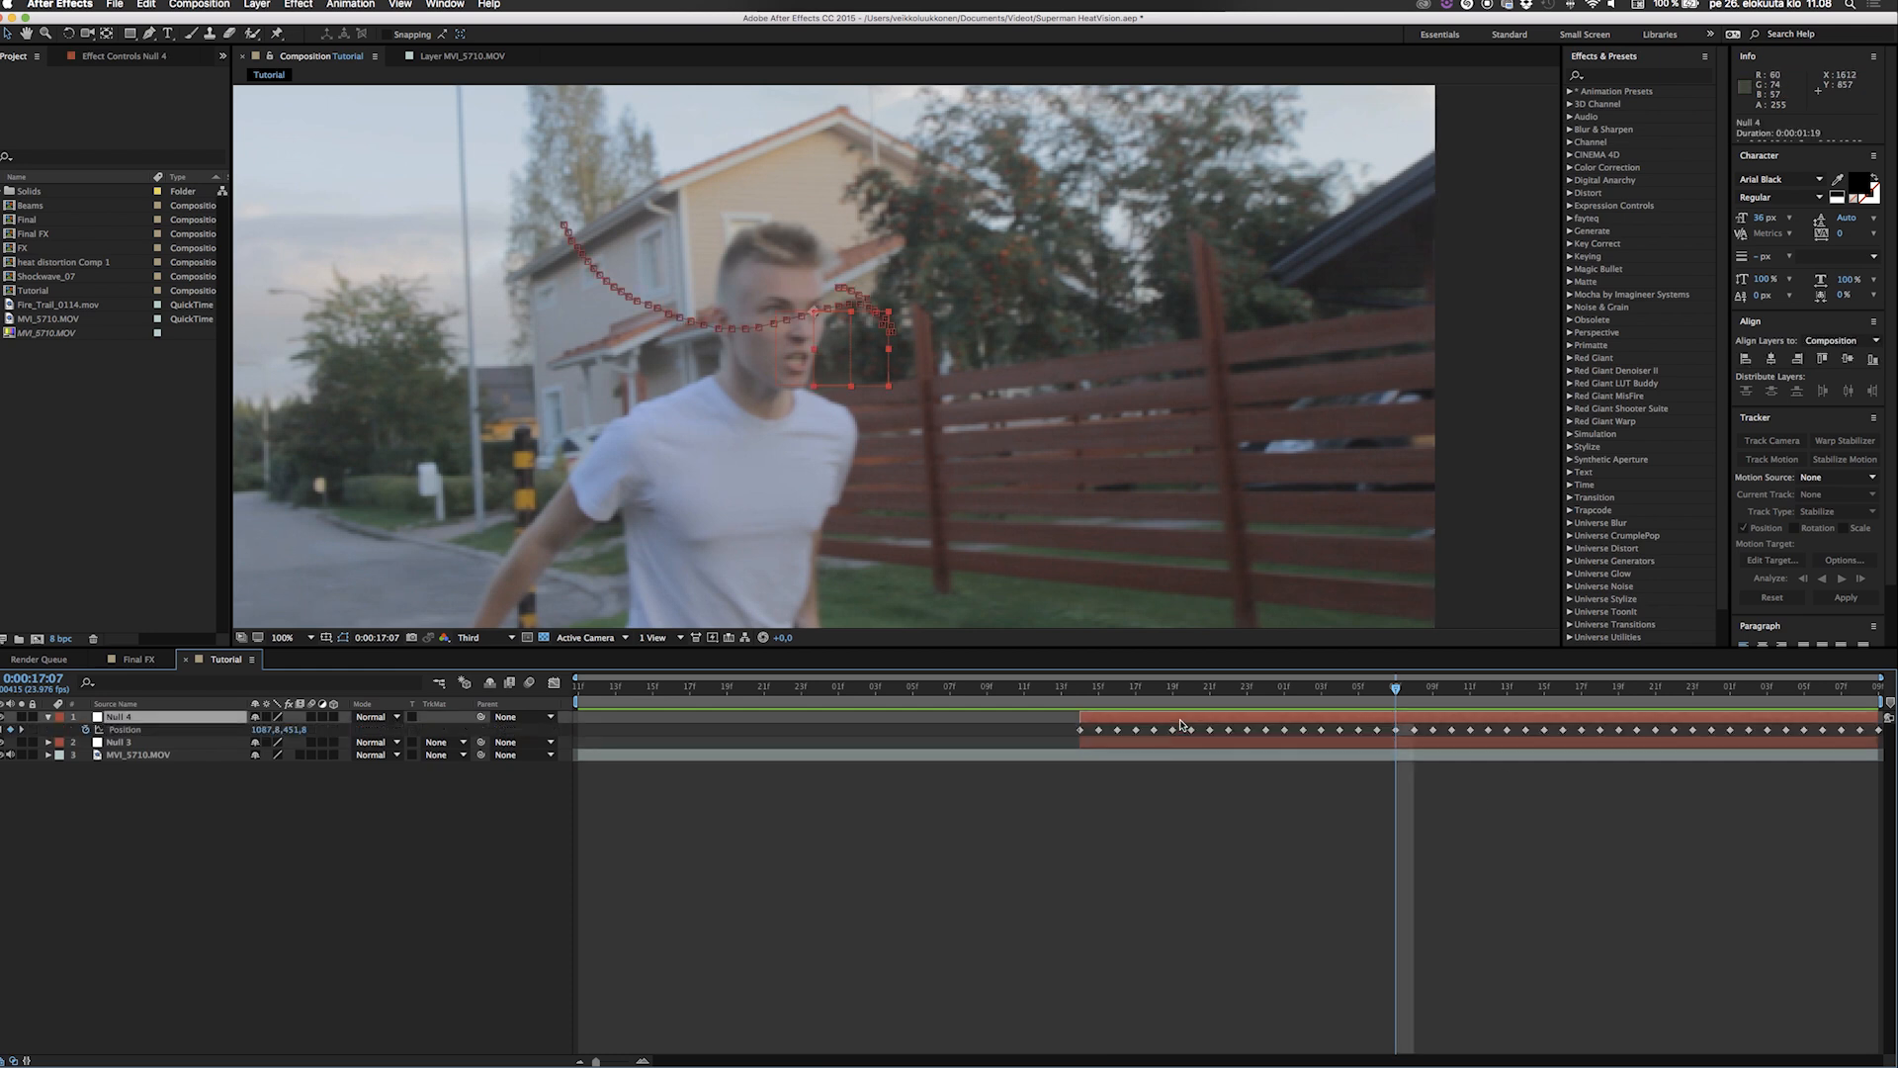
# Collapse the Null 4 layer's position keyframes and return to 0:00:16:14.
pyautogui.moveTo(1582, 730)
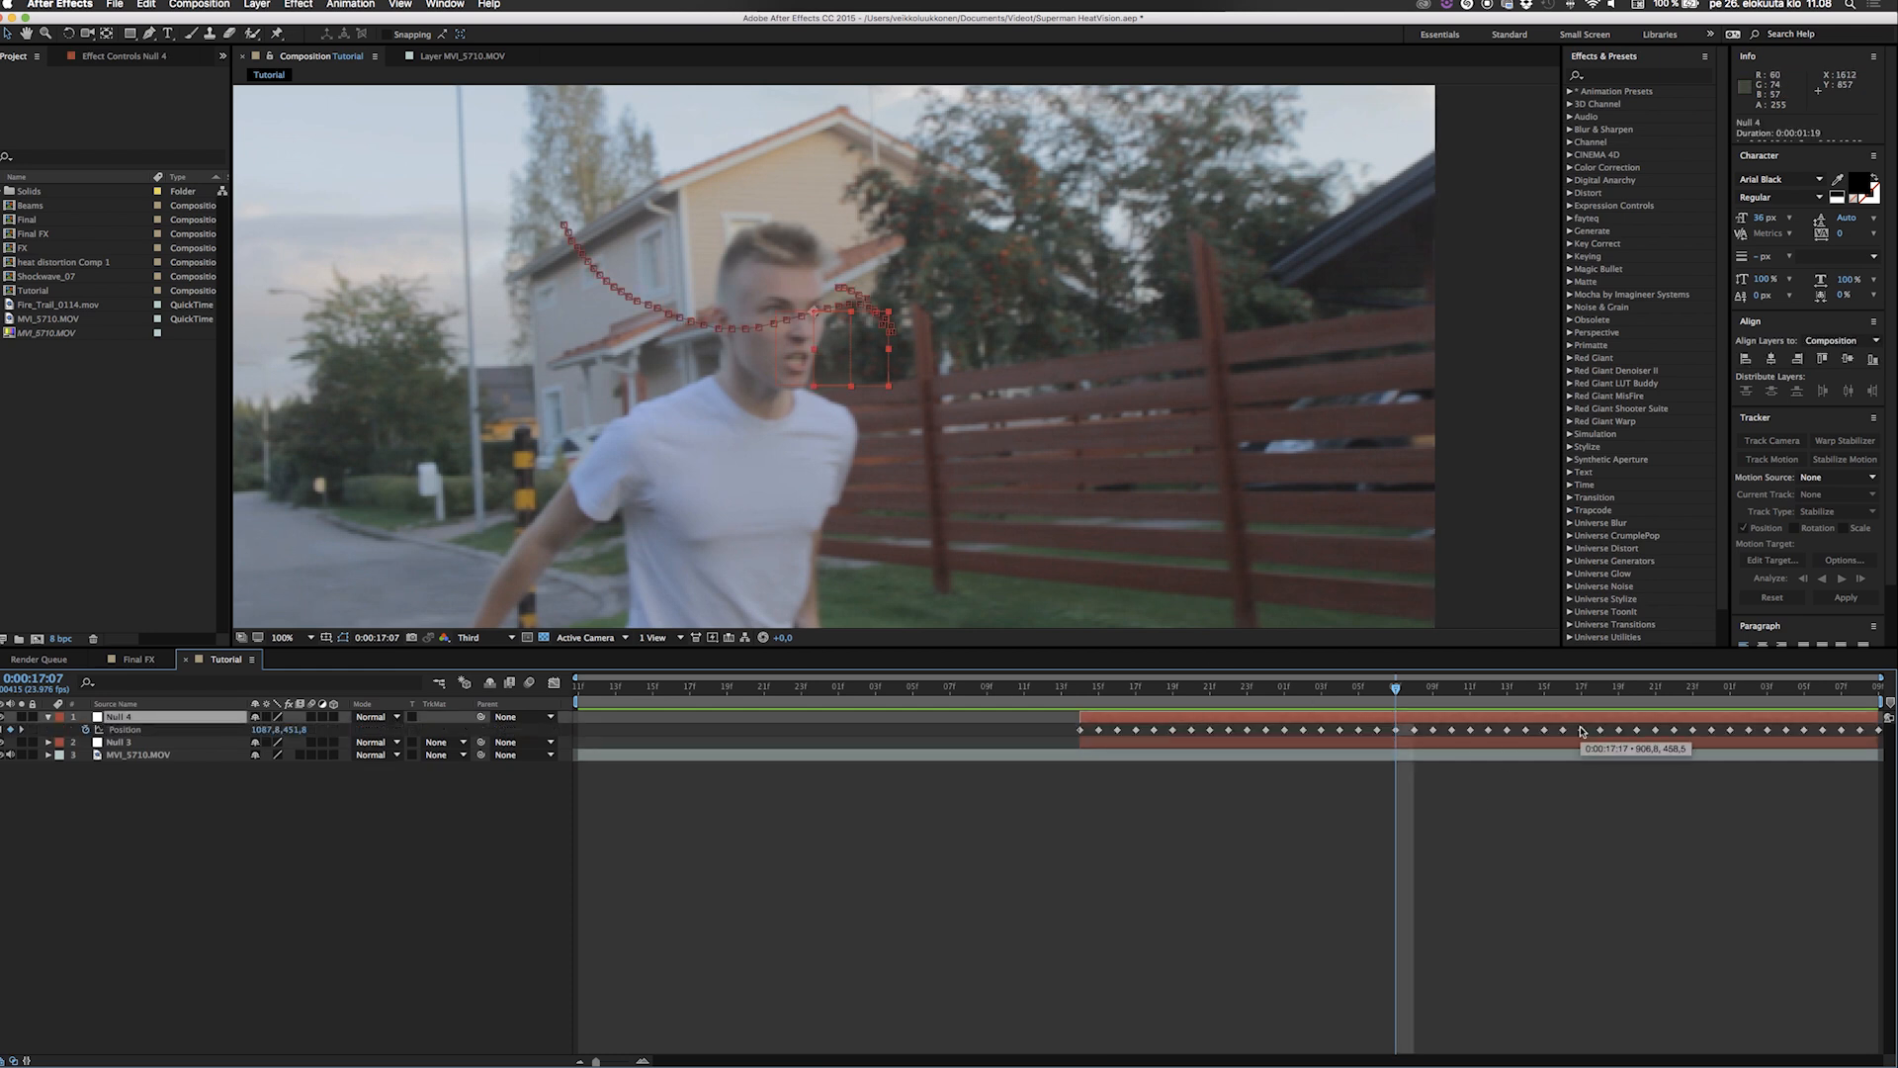
pyautogui.press('p')
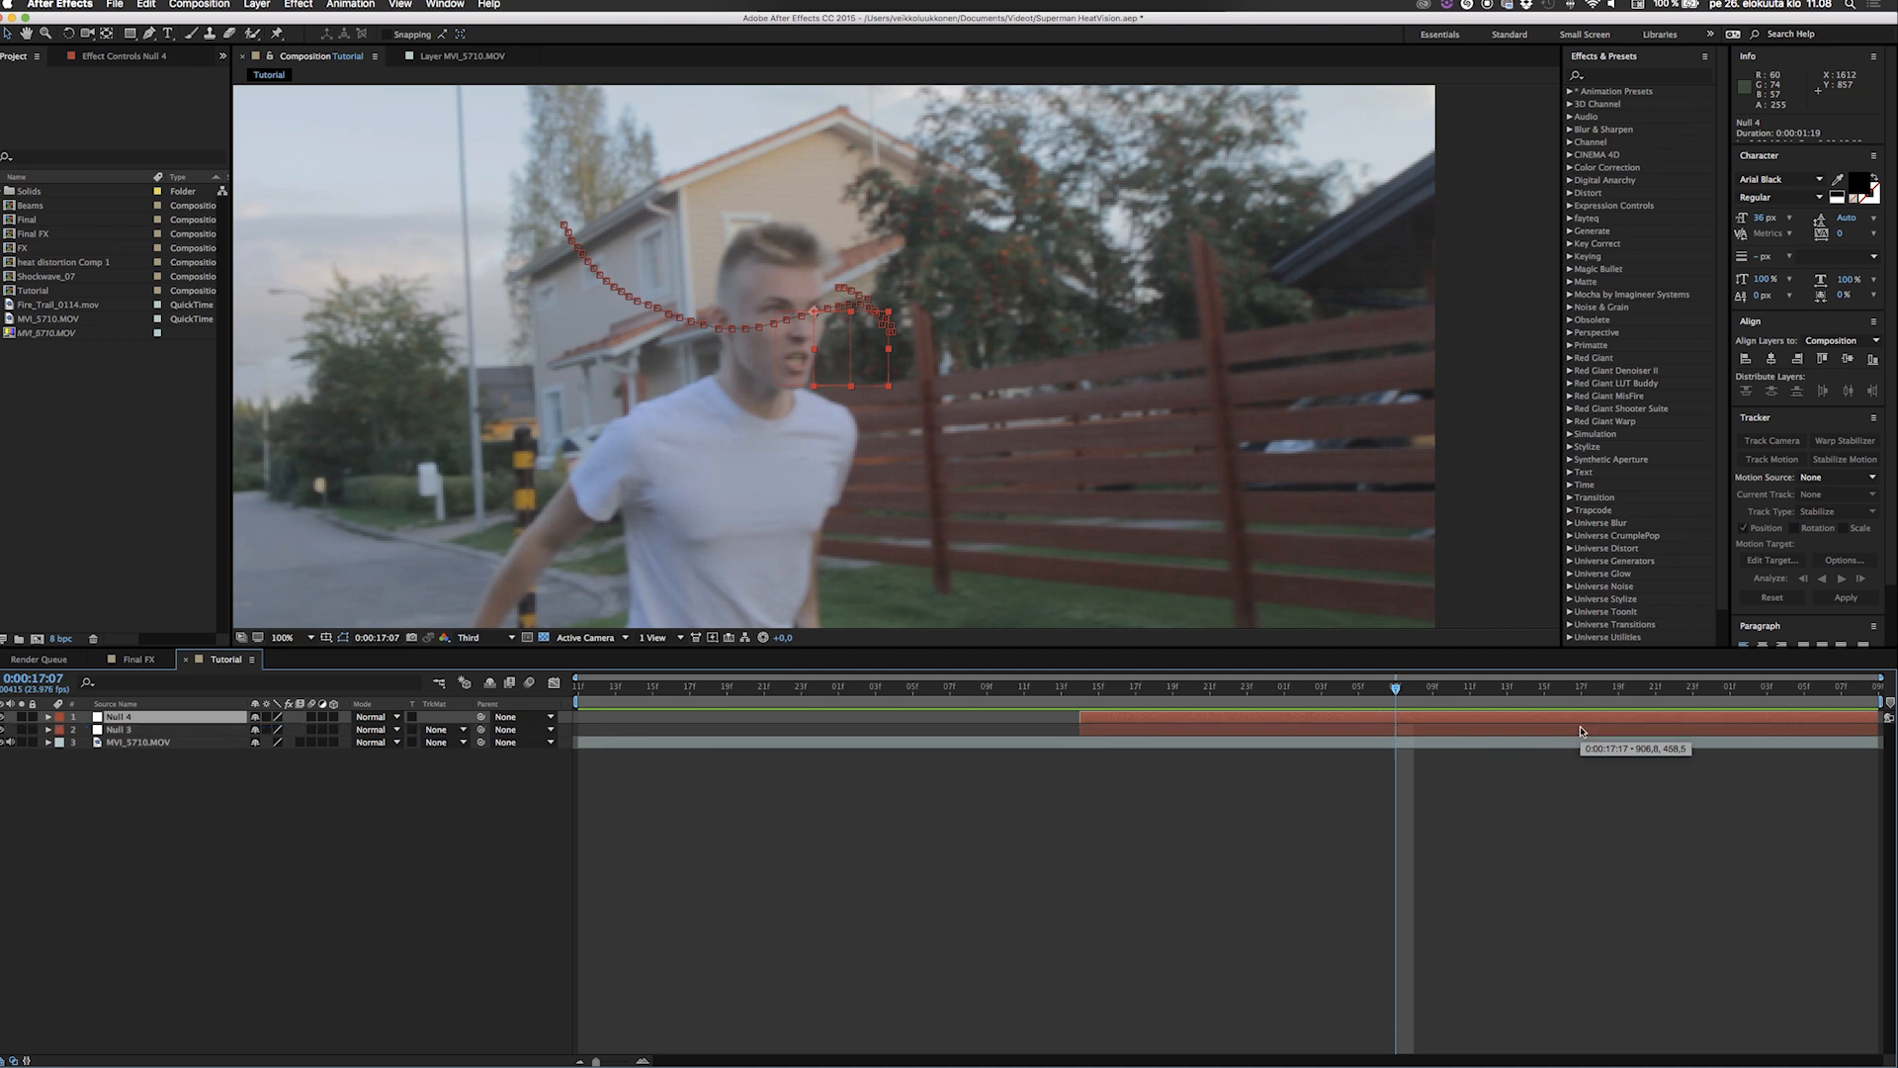
pyautogui.moveTo(1093, 689)
pyautogui.mouseDown()
pyautogui.moveTo(1846, 674)
pyautogui.moveTo(1088, 682)
pyautogui.mouseUp()
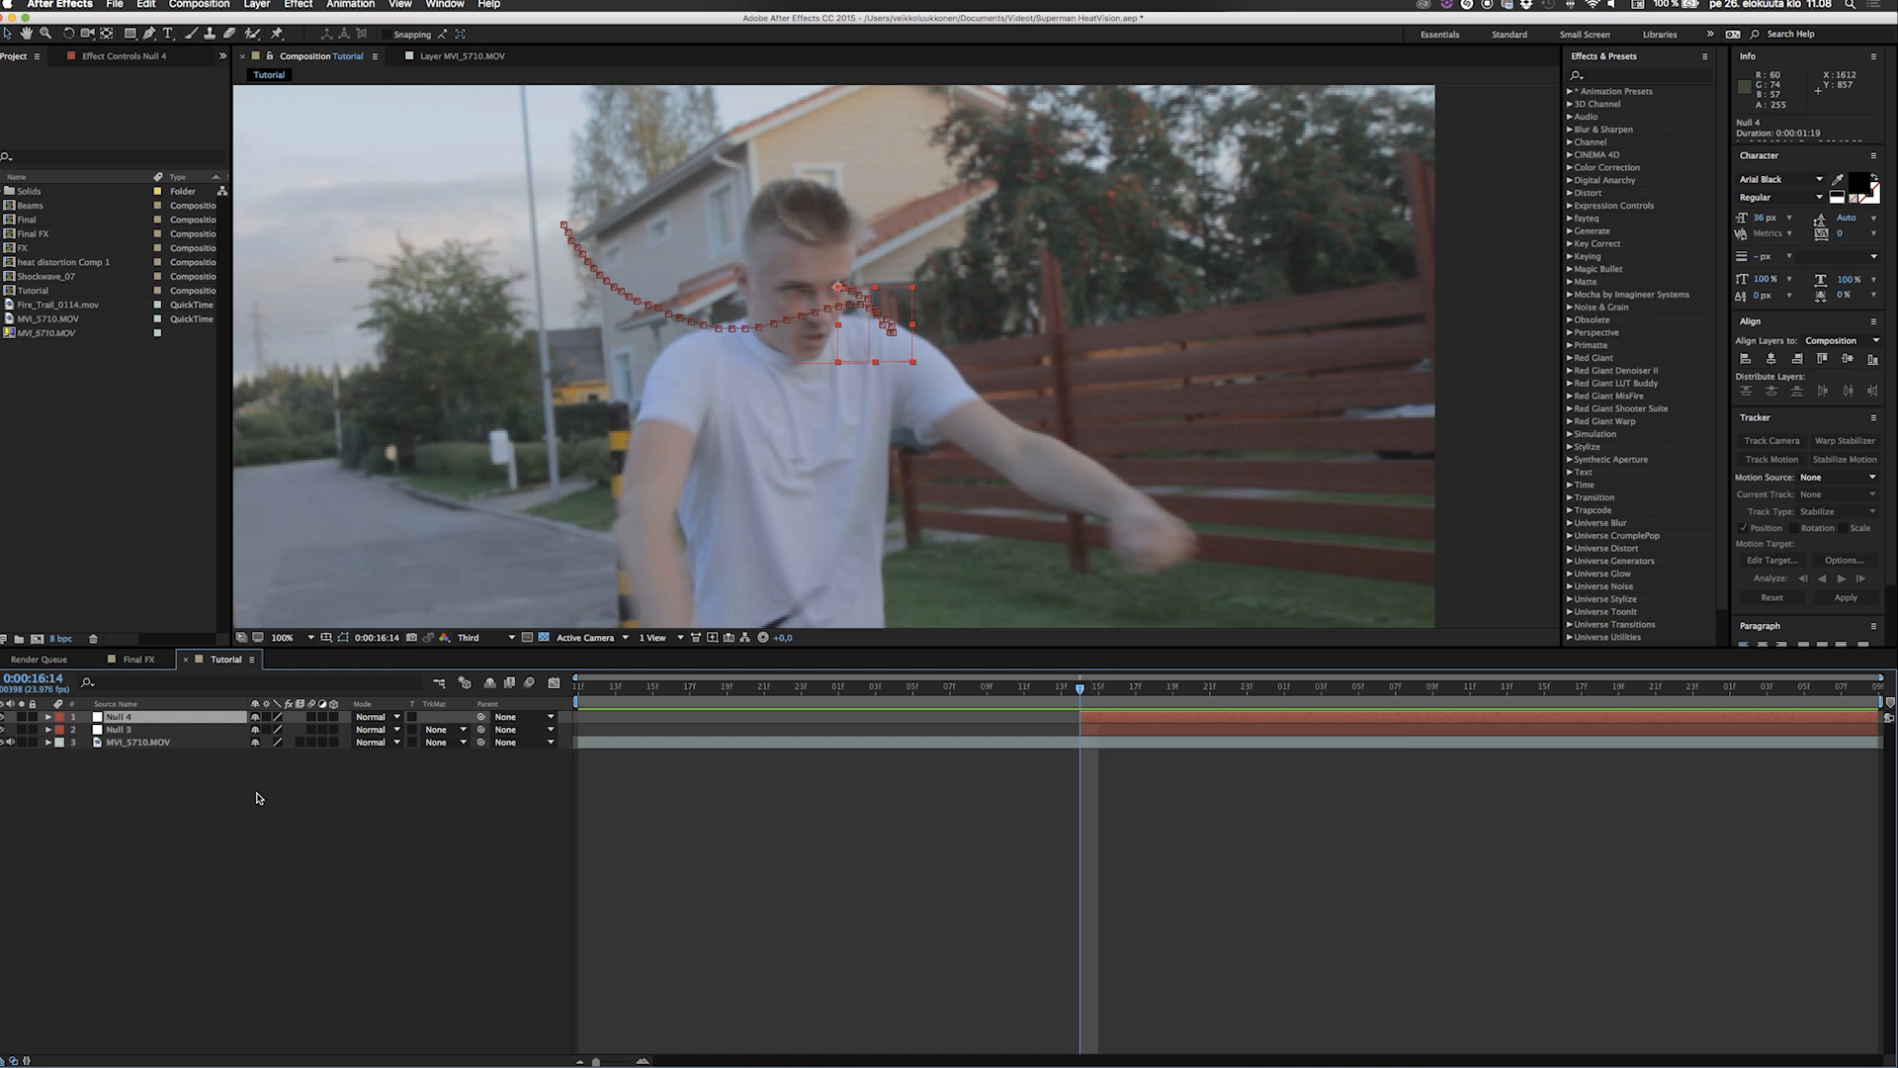
# Switch the timeline to layer names and open the second null's name for editing, keeping it as Right Eye.
pyautogui.click(151, 850)
pyautogui.click(123, 704)
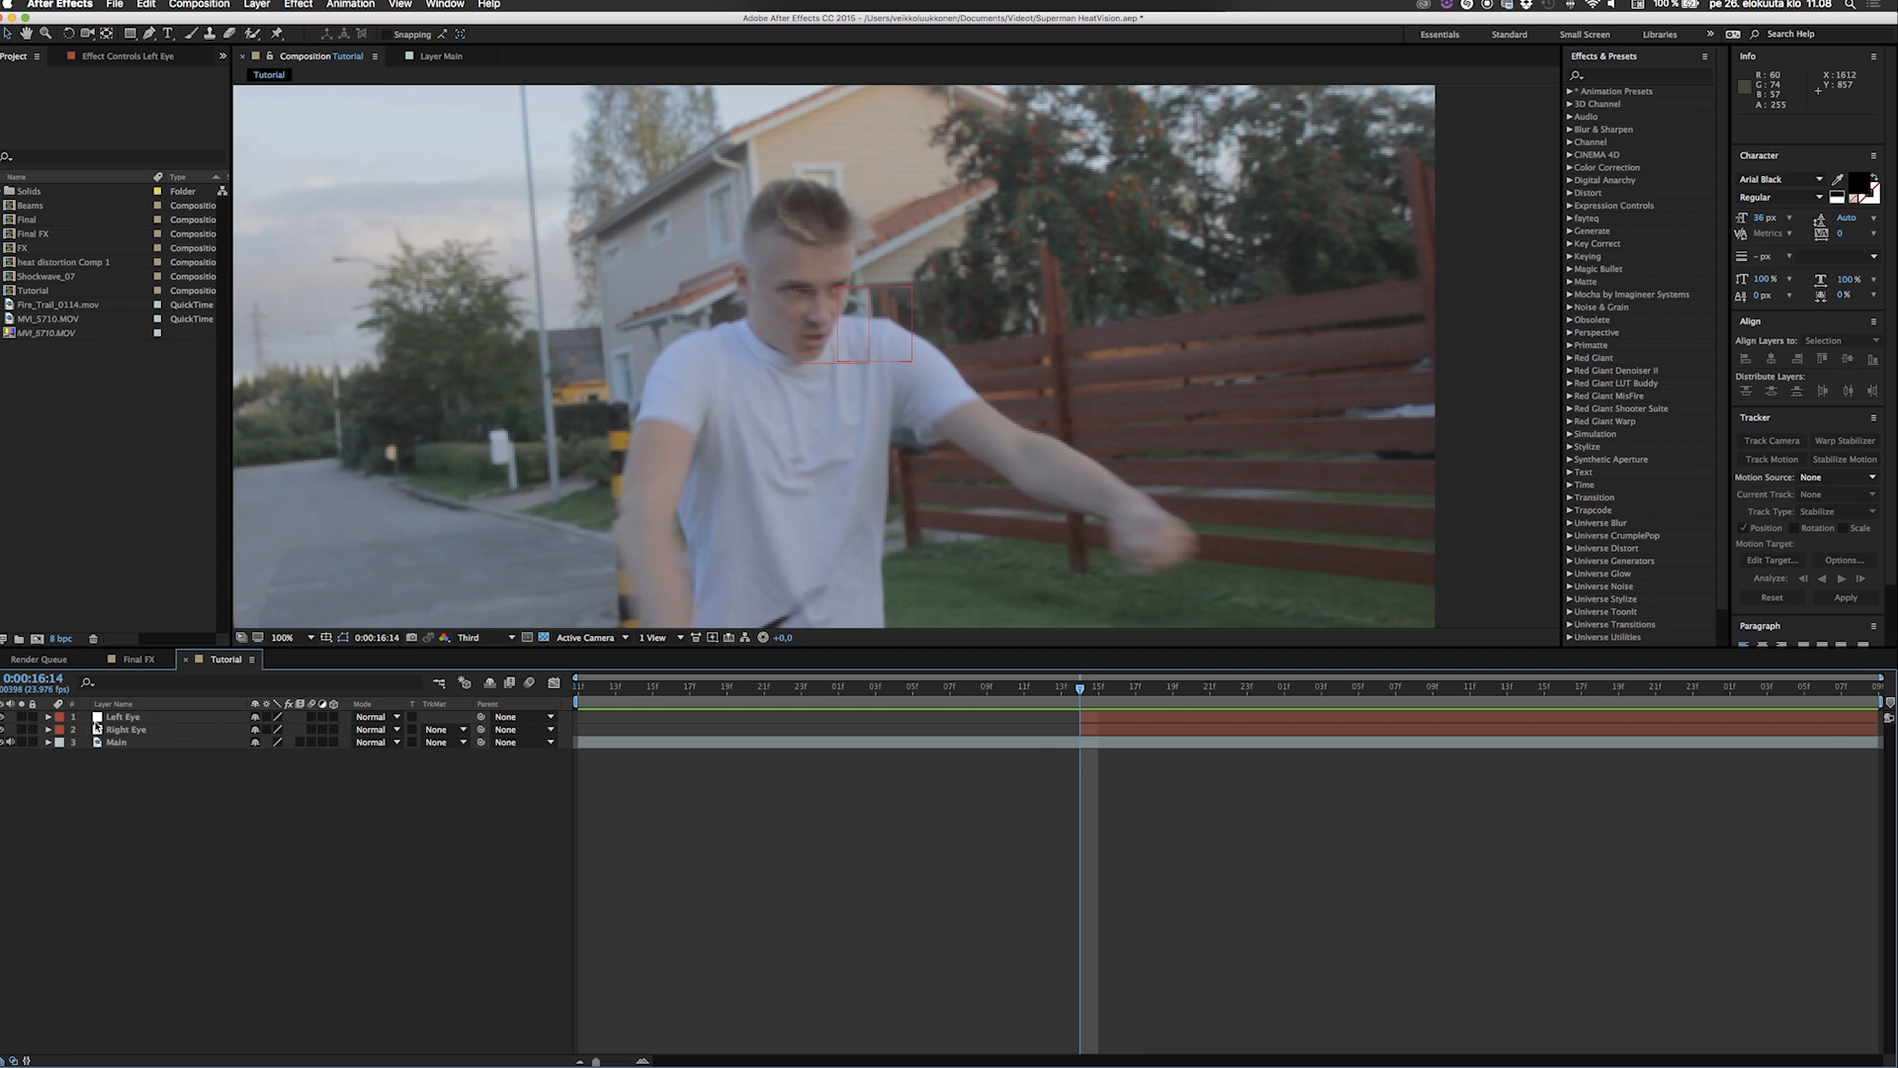
pyautogui.click(156, 729)
pyautogui.press('Return')
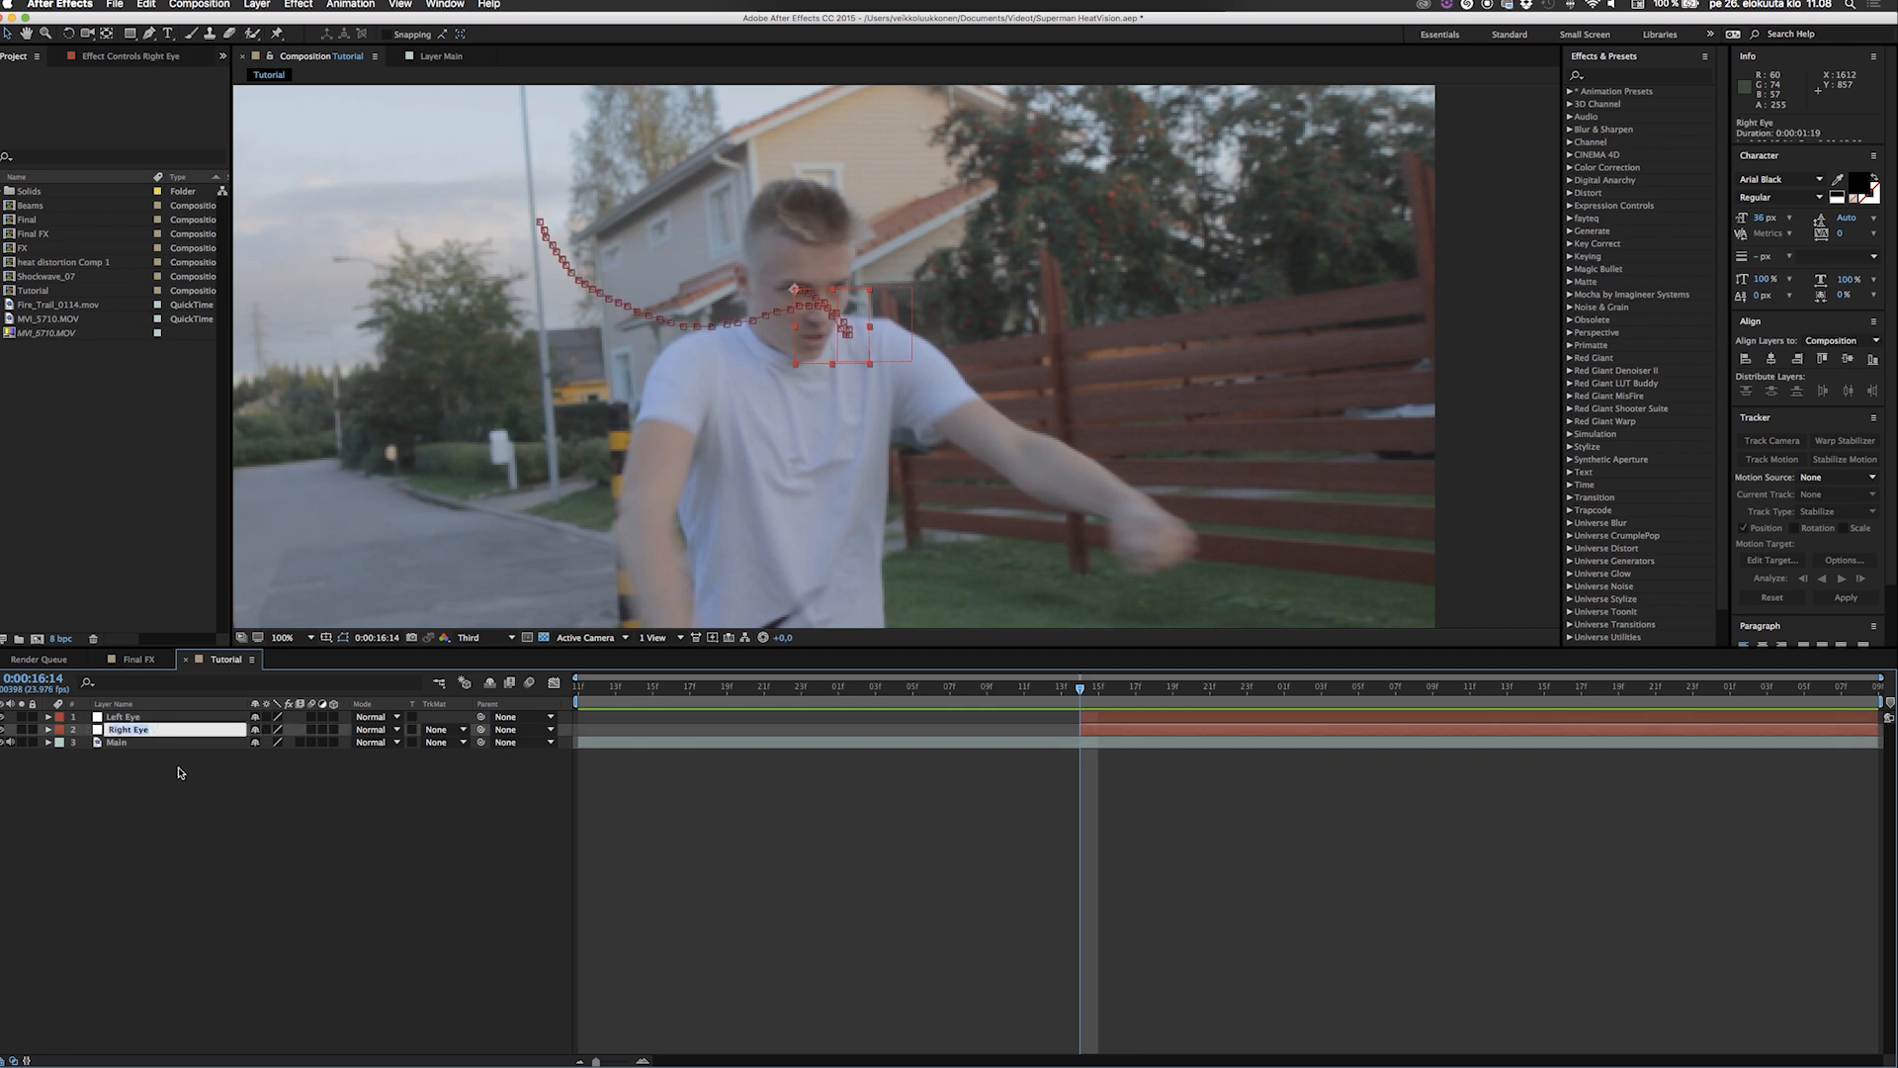
pyautogui.click(220, 867)
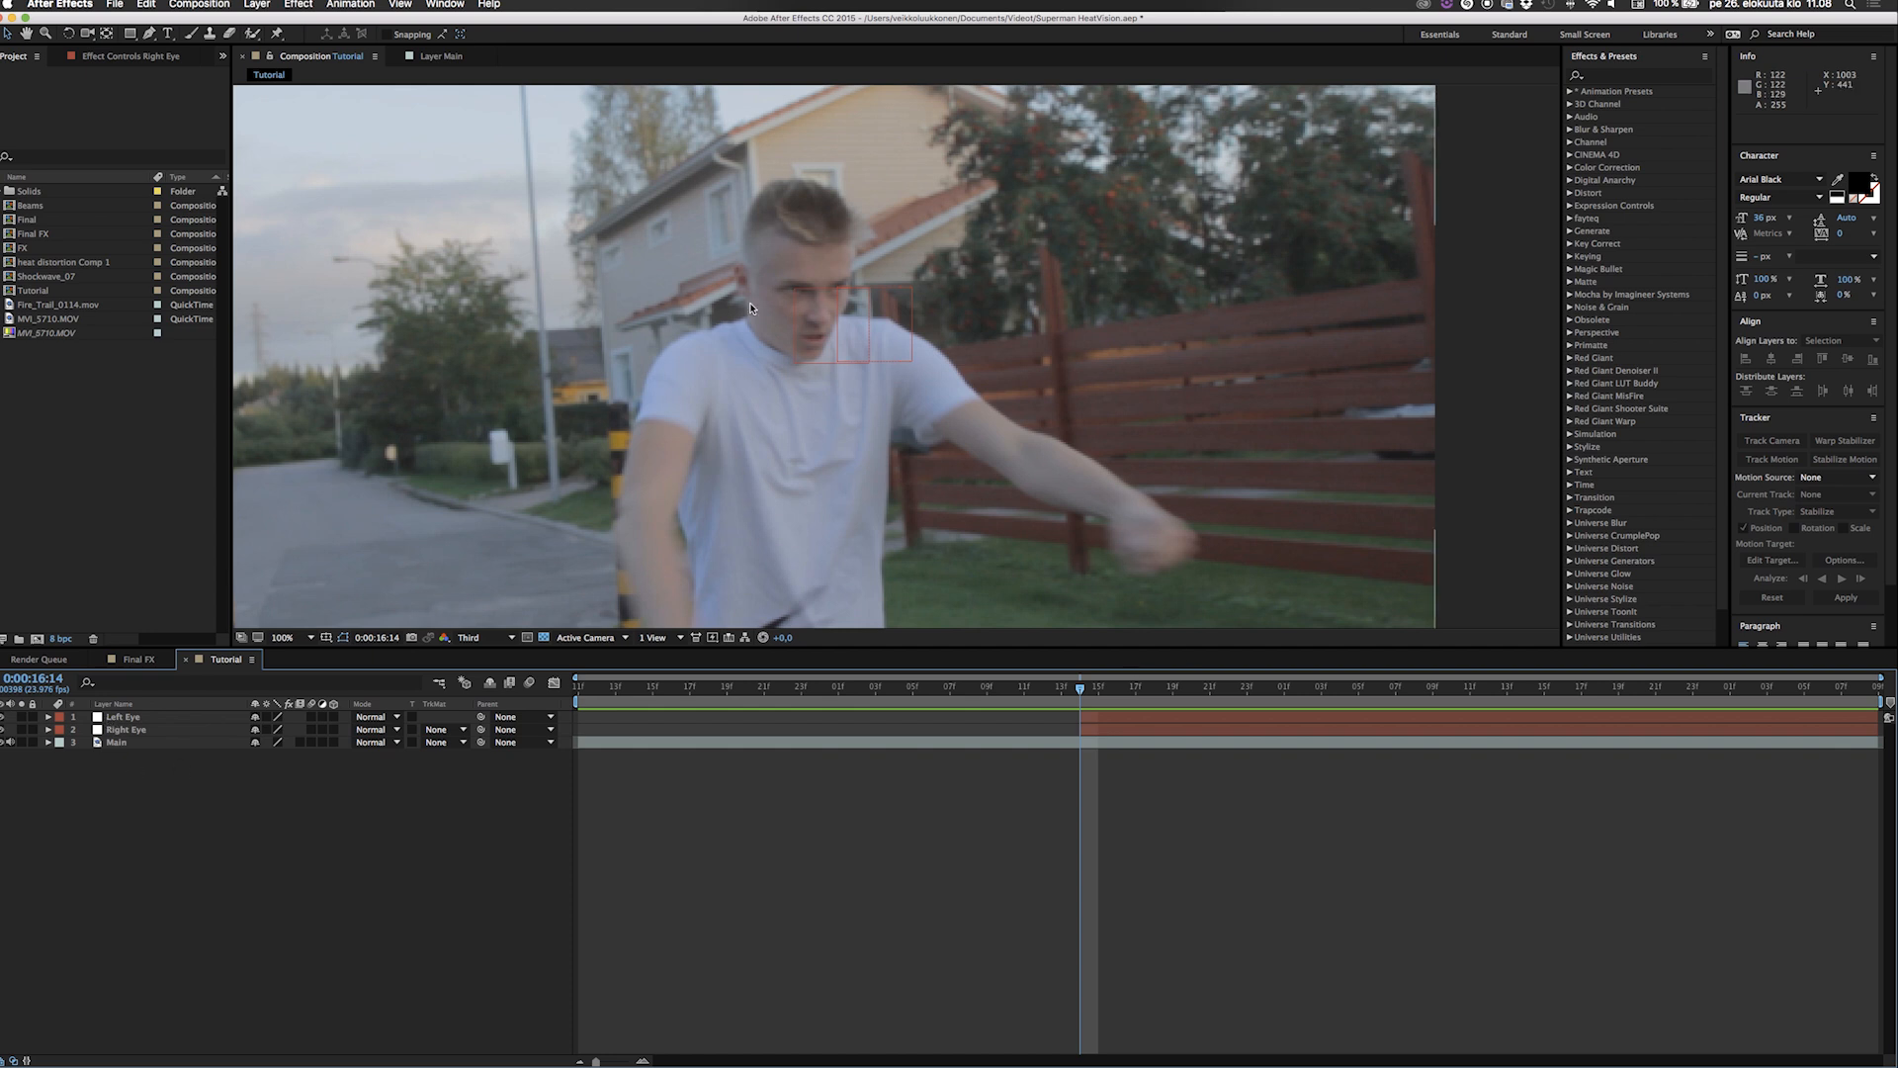
# Create a white 1920 by 1080 px solid named beam and lower its opacity to 0%.
pyautogui.press(',')
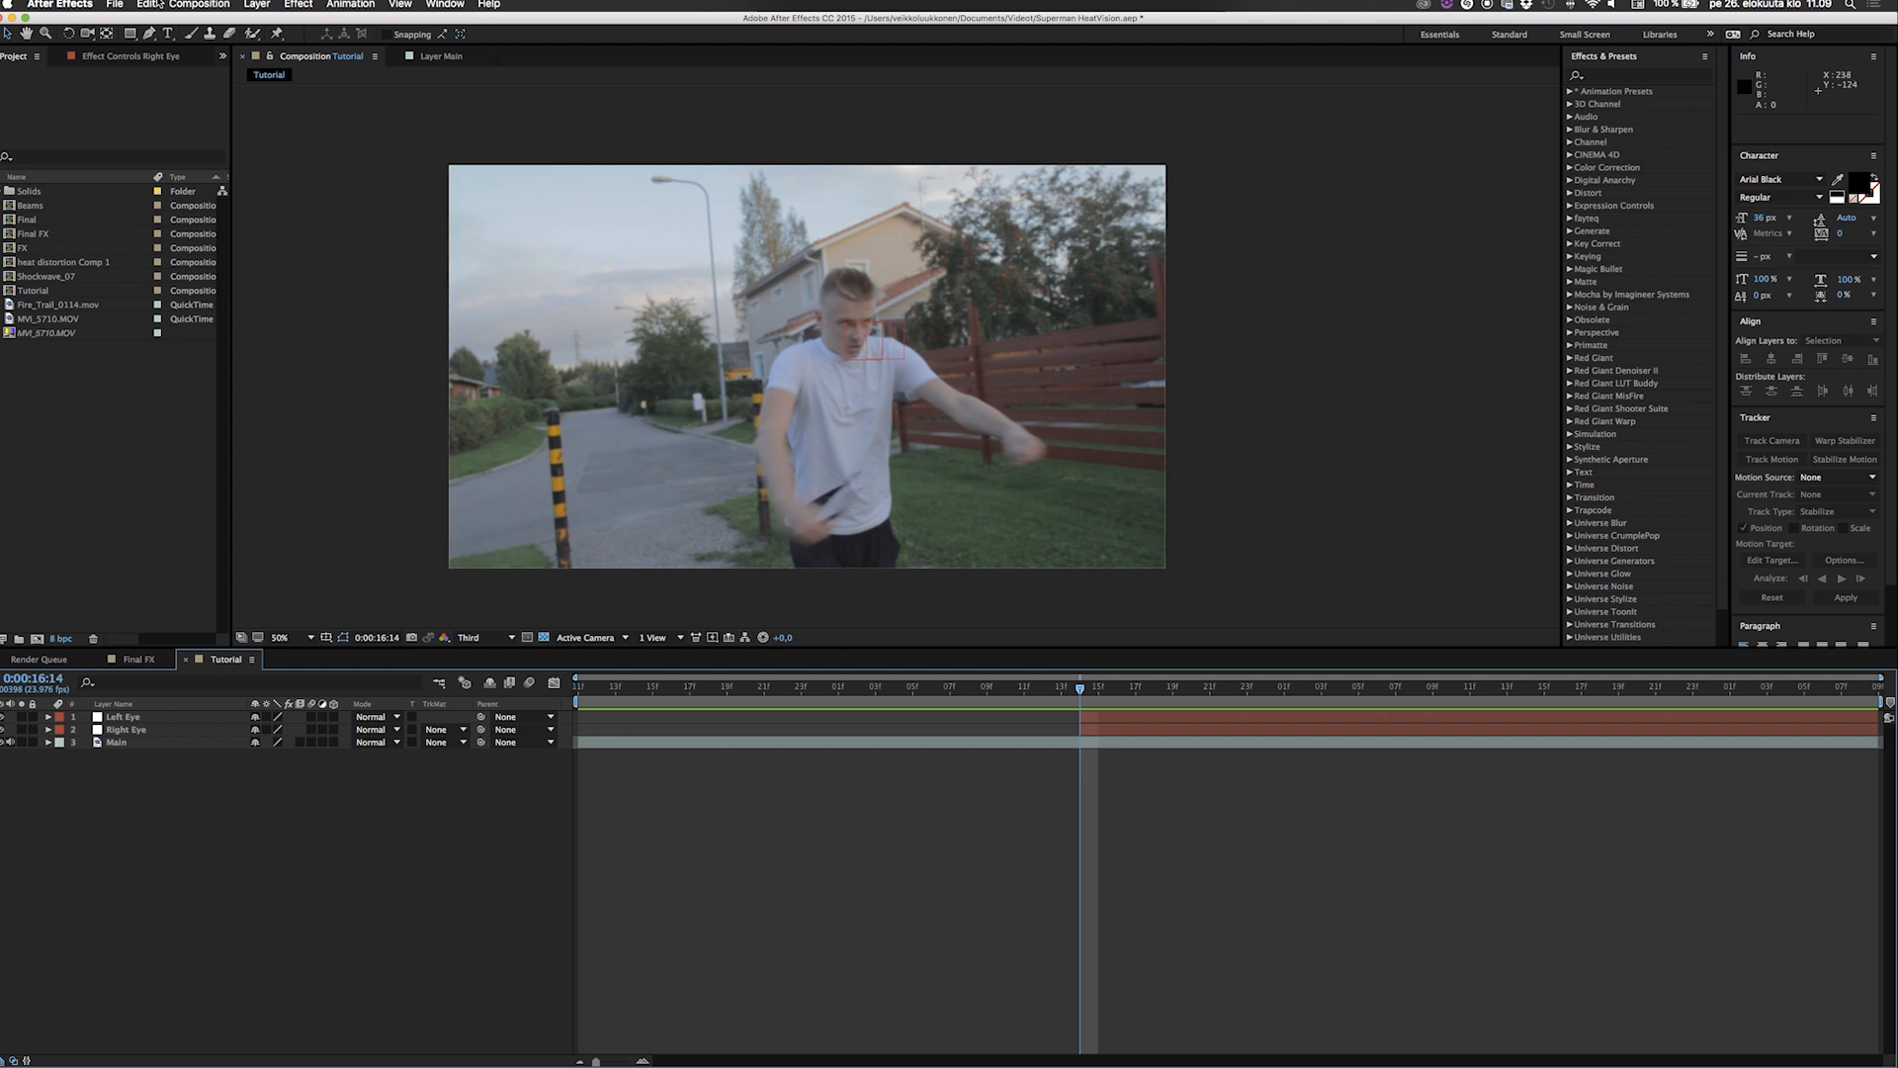
pyautogui.click(148, 36)
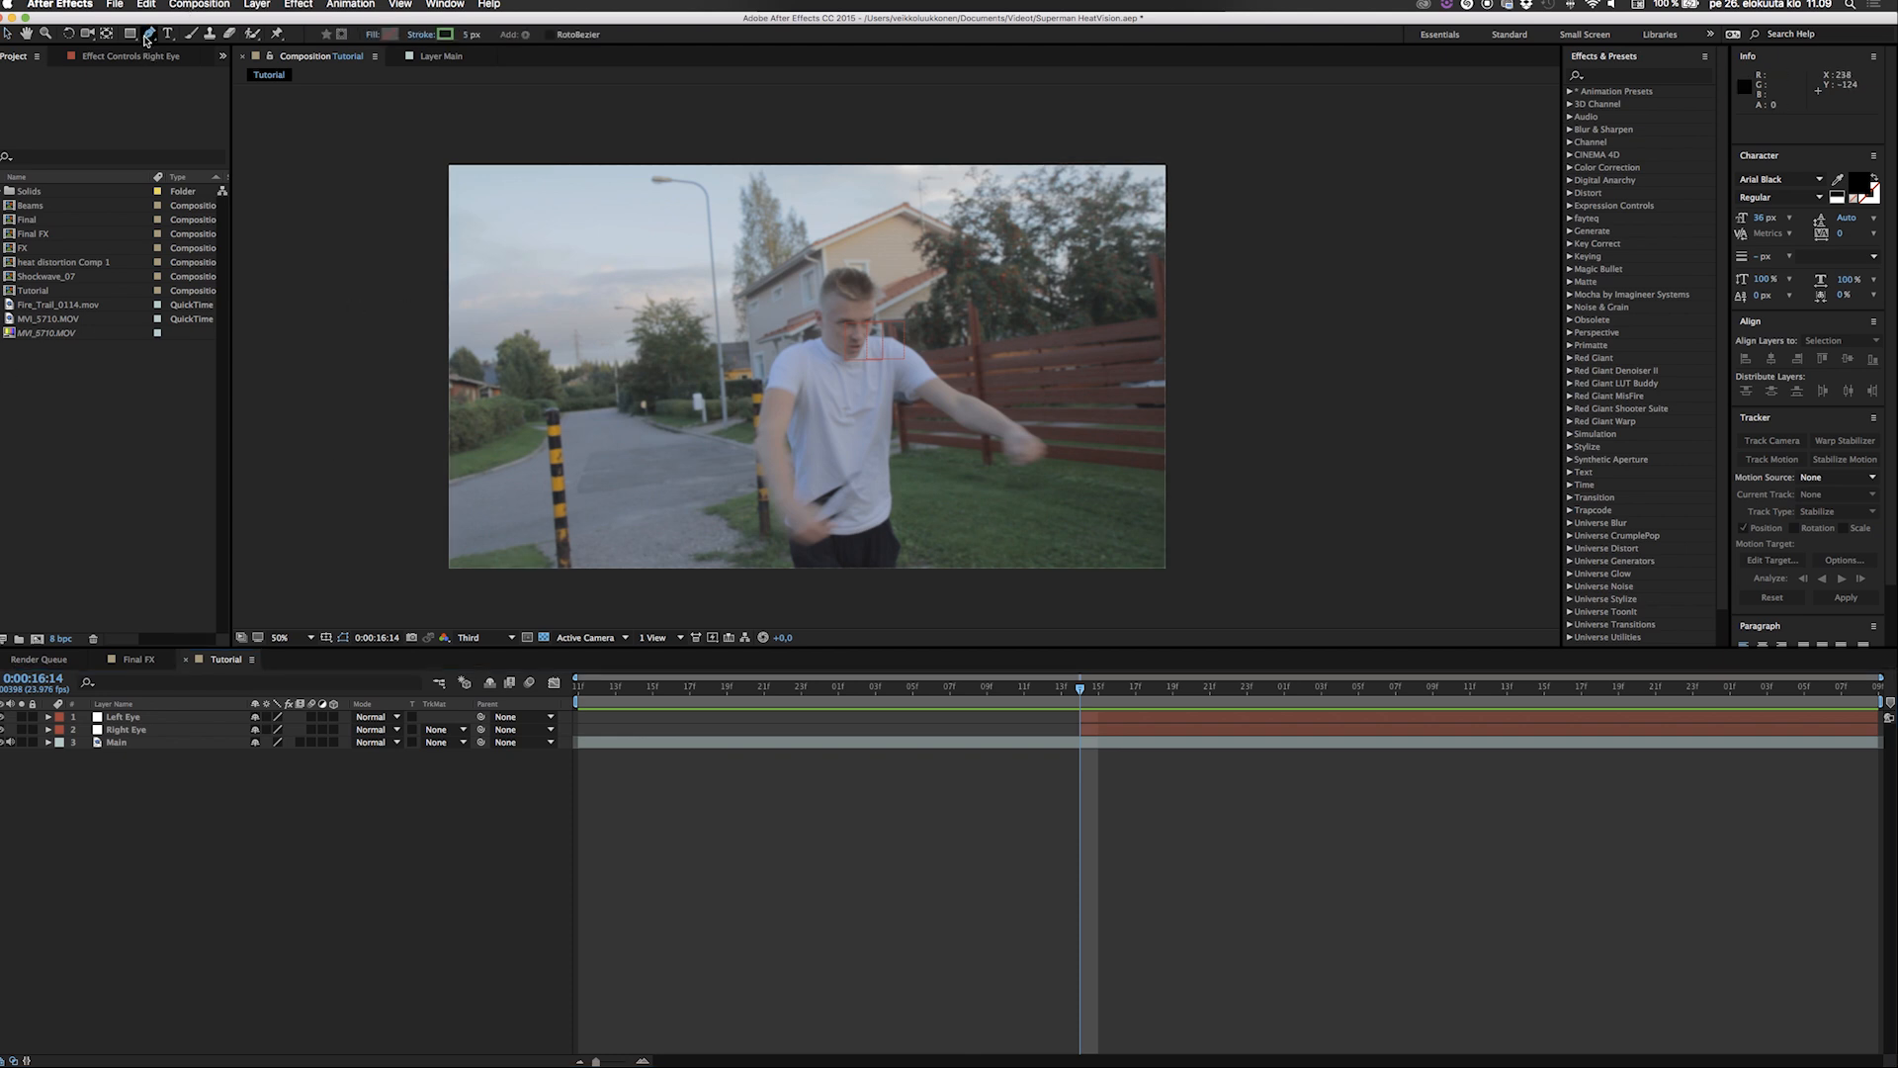
pyautogui.rightClick(136, 890)
pyautogui.moveTo(186, 898)
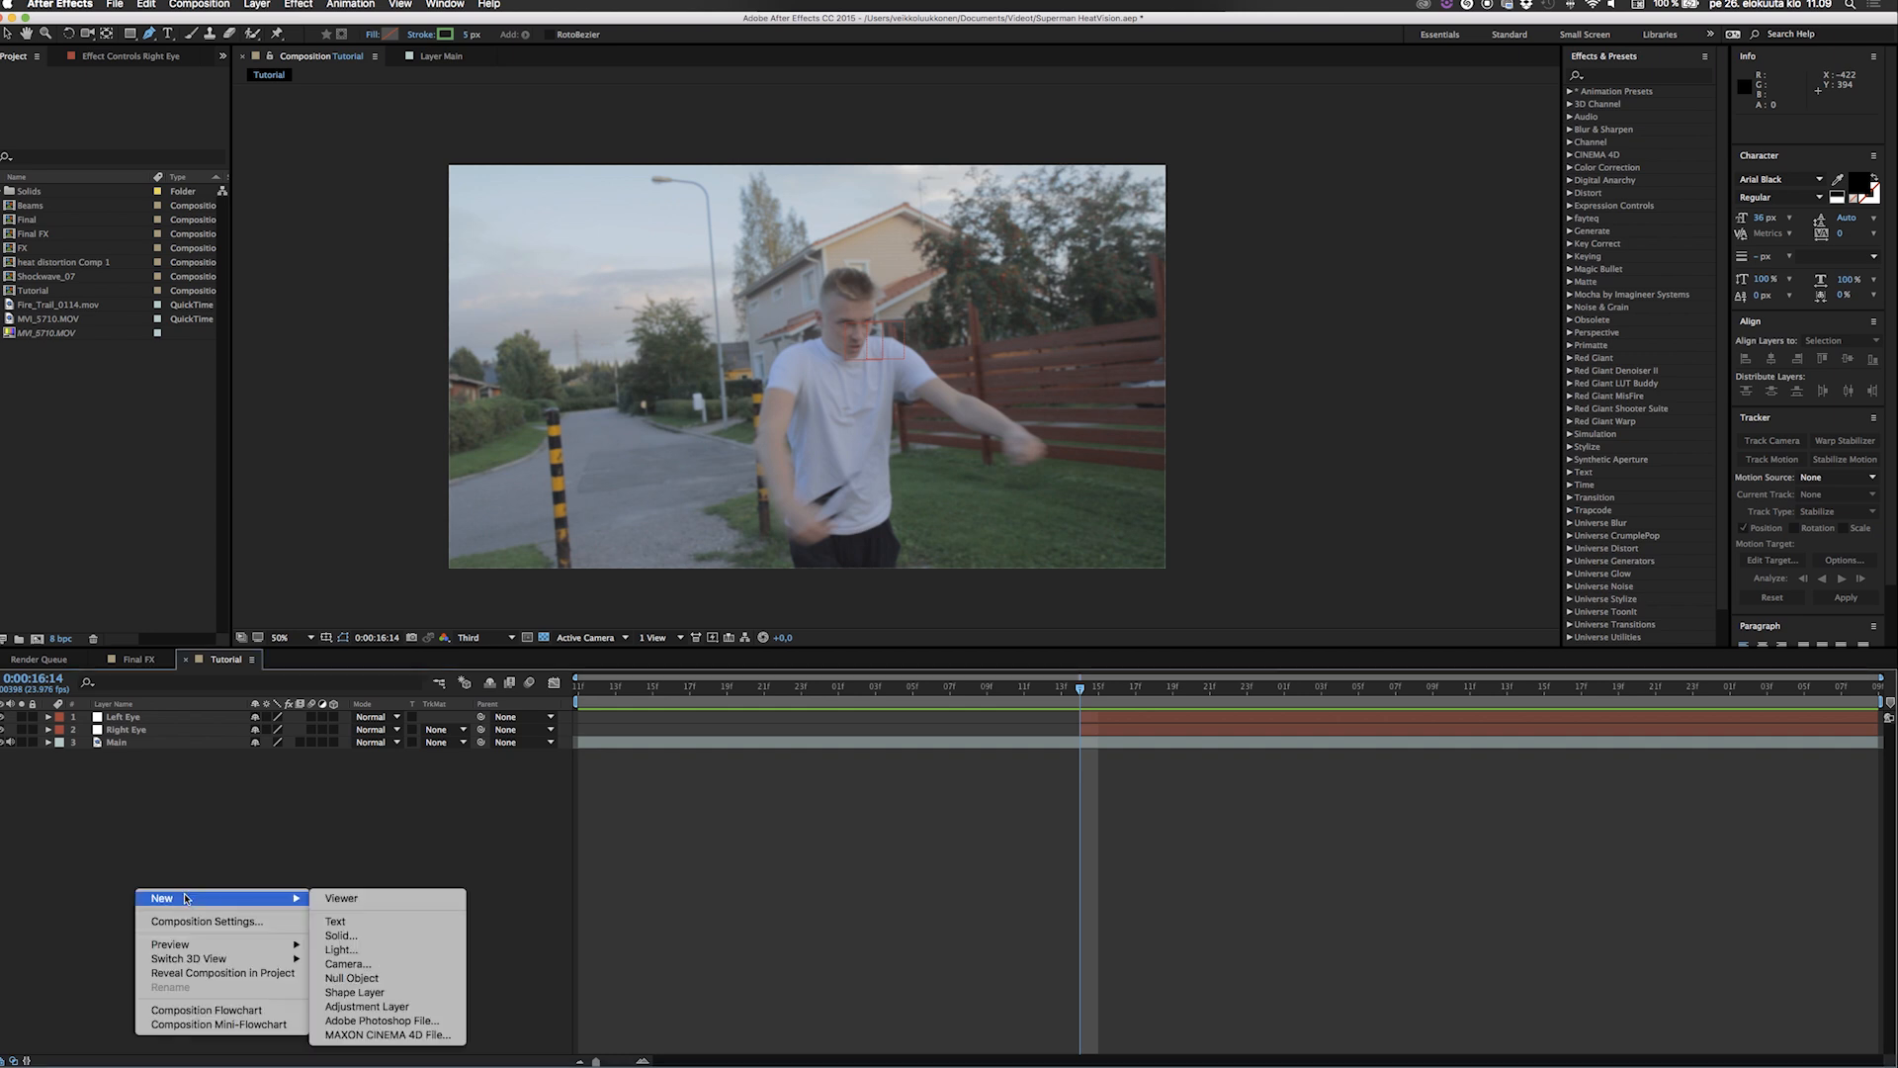
pyautogui.click(341, 935)
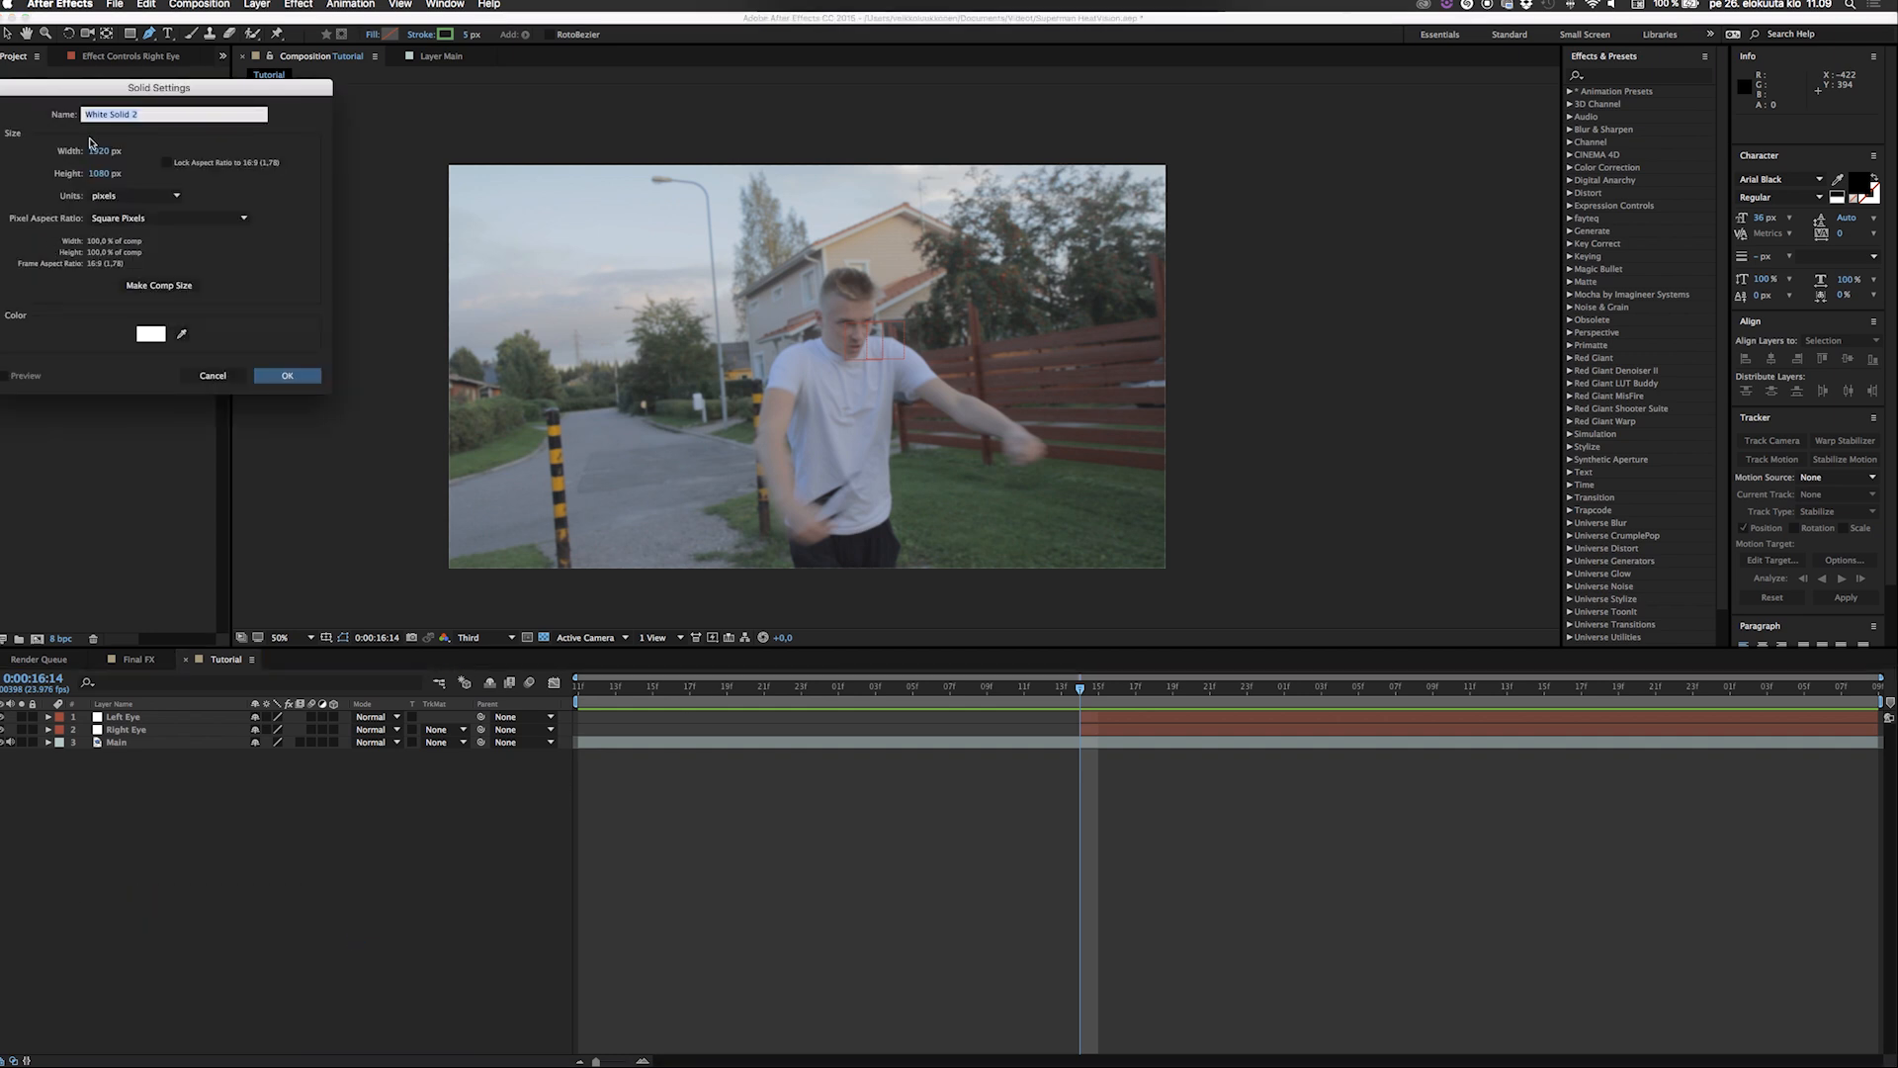
pyautogui.write('beam')
pyautogui.press('Return')
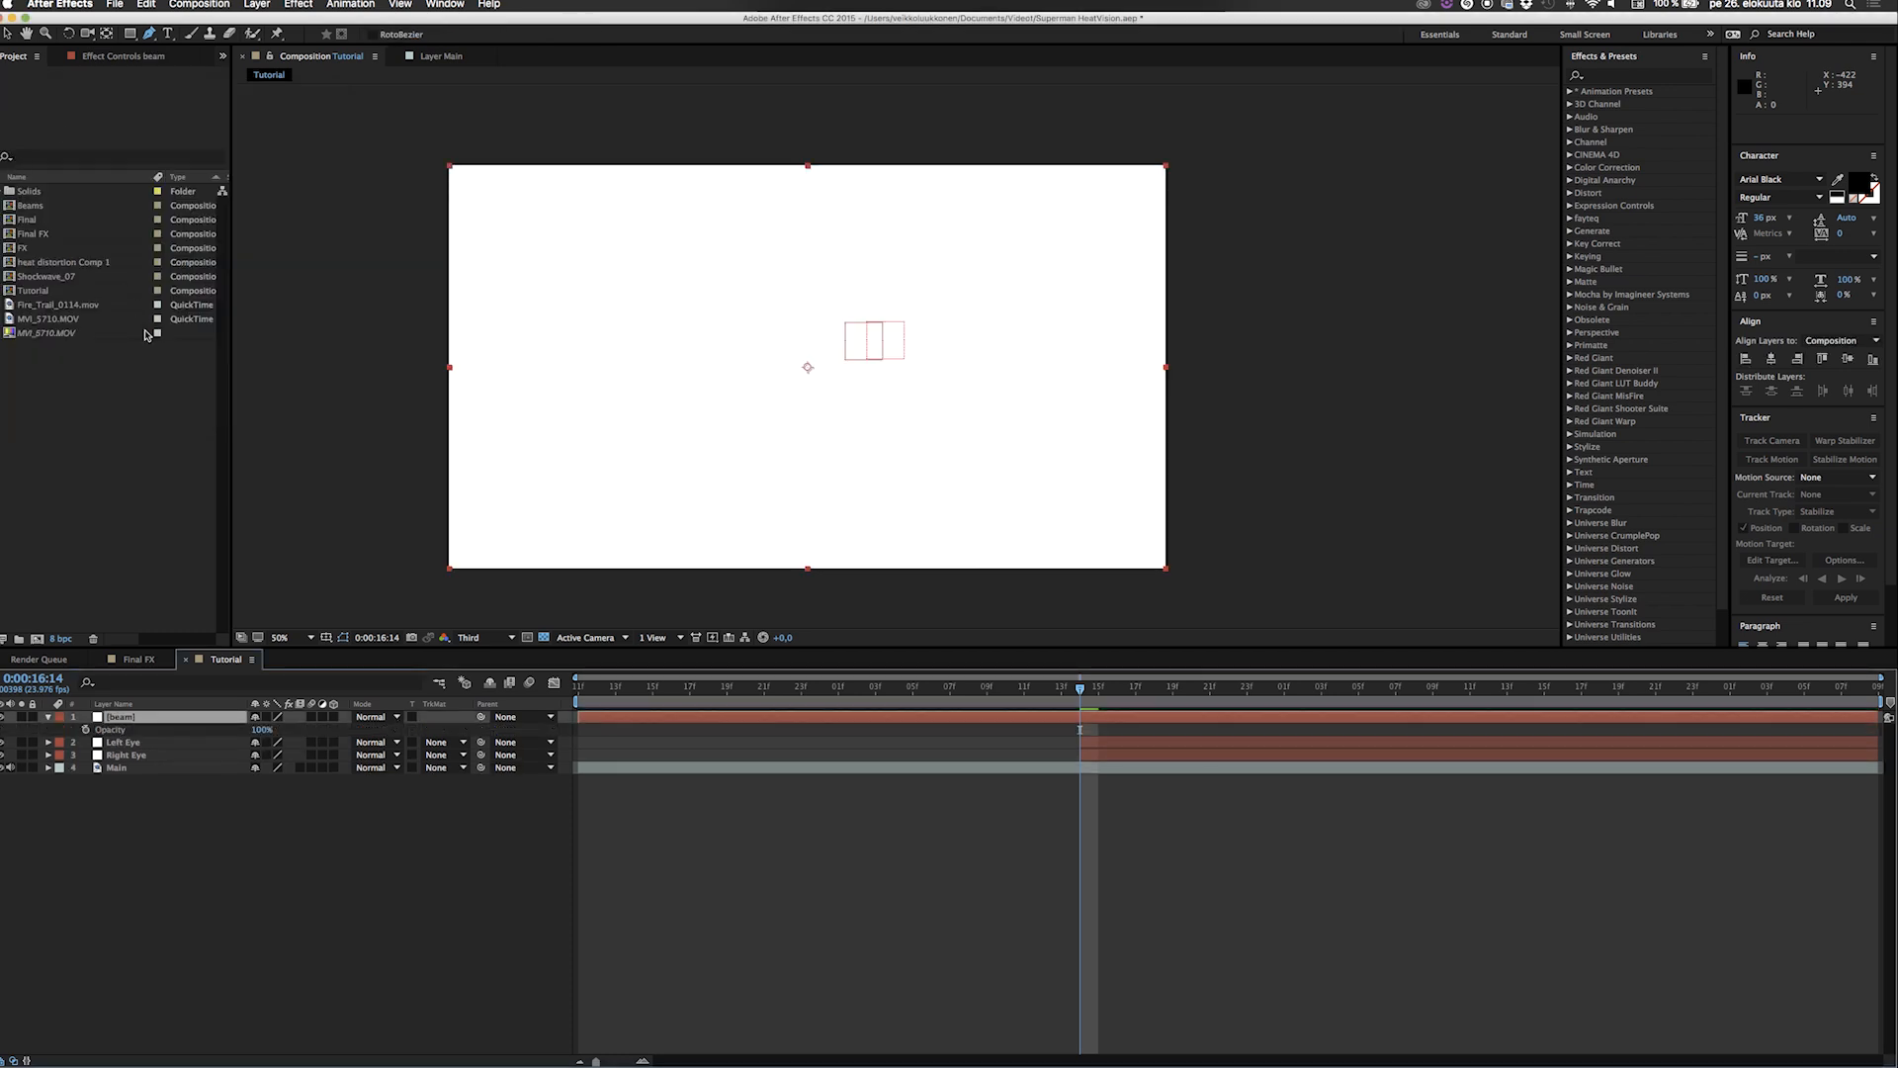
pyautogui.moveTo(261, 729); pyautogui.dragTo(199, 733)
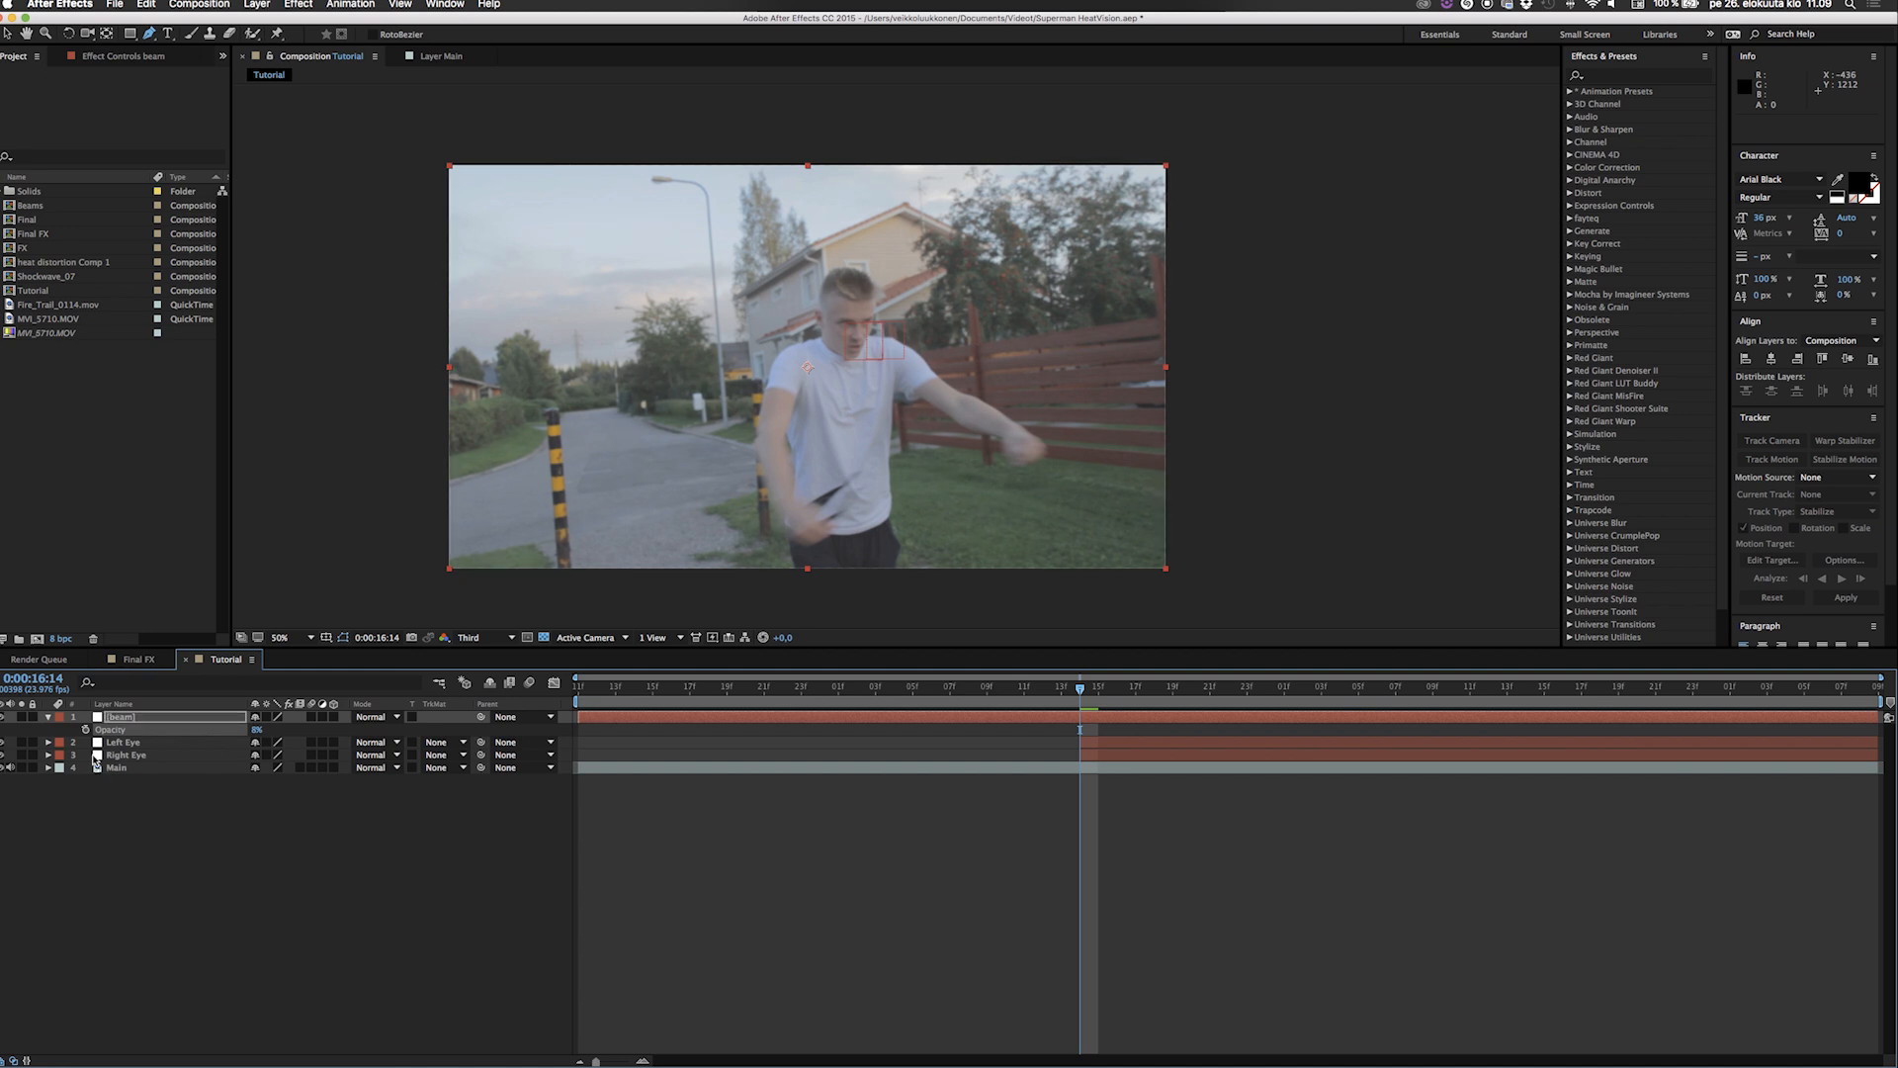
pyautogui.click(47, 718)
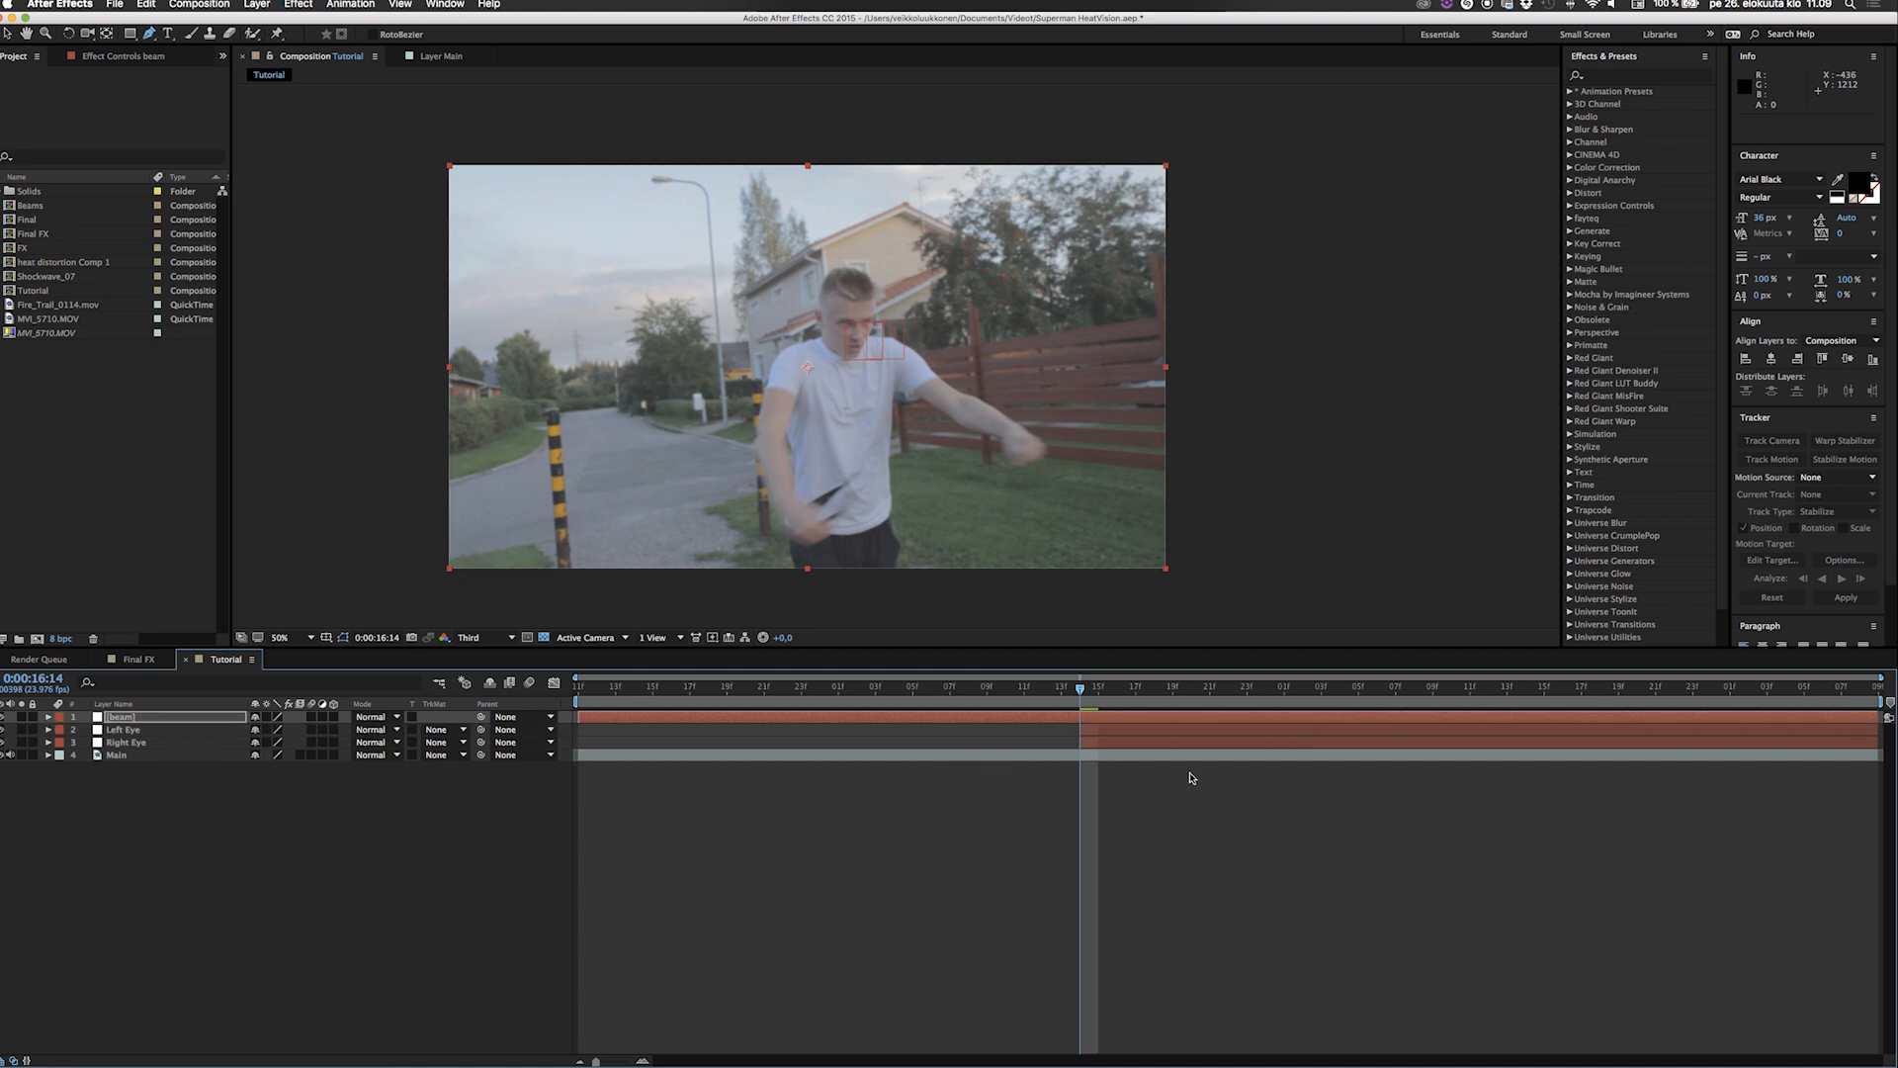
# At 0:00:16:22, draw a straight two-point mask on the beam solid from the actor's eye to beyond the frame's right edge.
pyautogui.moveTo(1080, 692); pyautogui.dragTo(1229, 714)
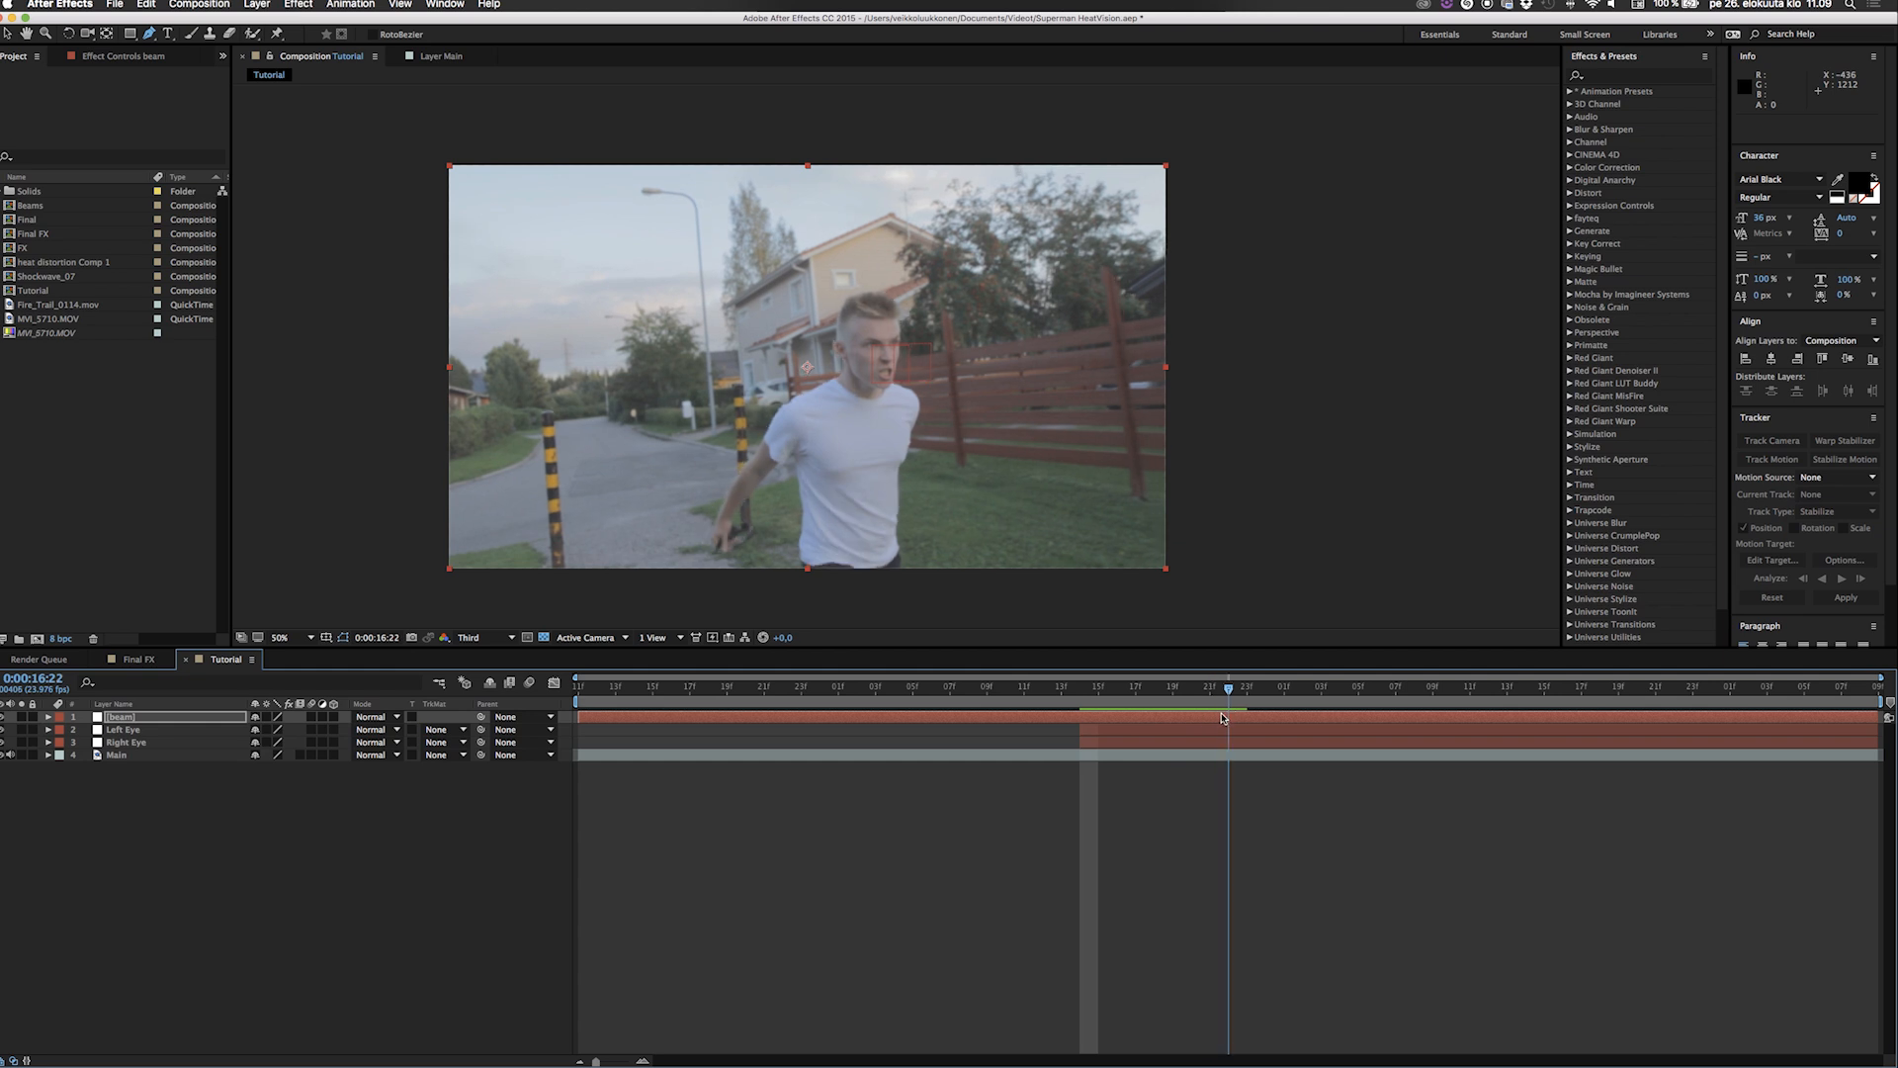
pyautogui.click(872, 345)
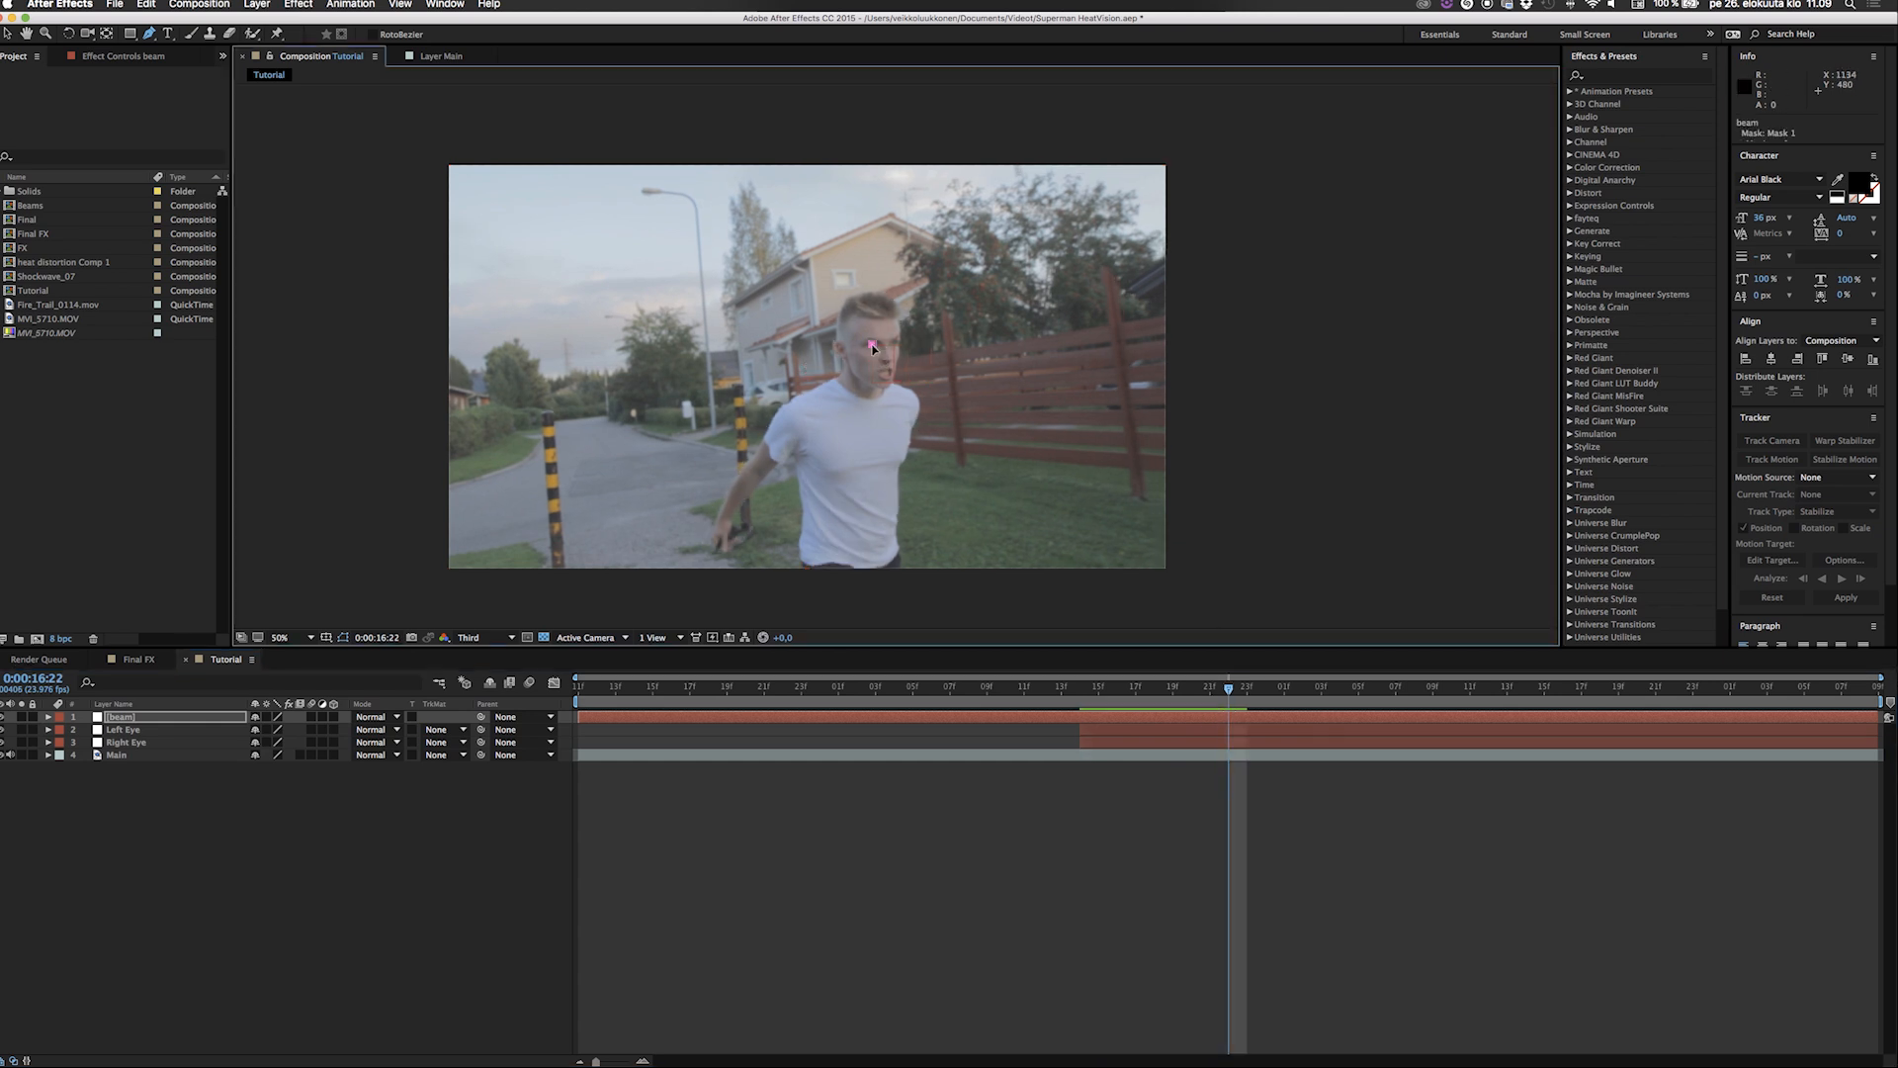
pyautogui.click(1387, 394)
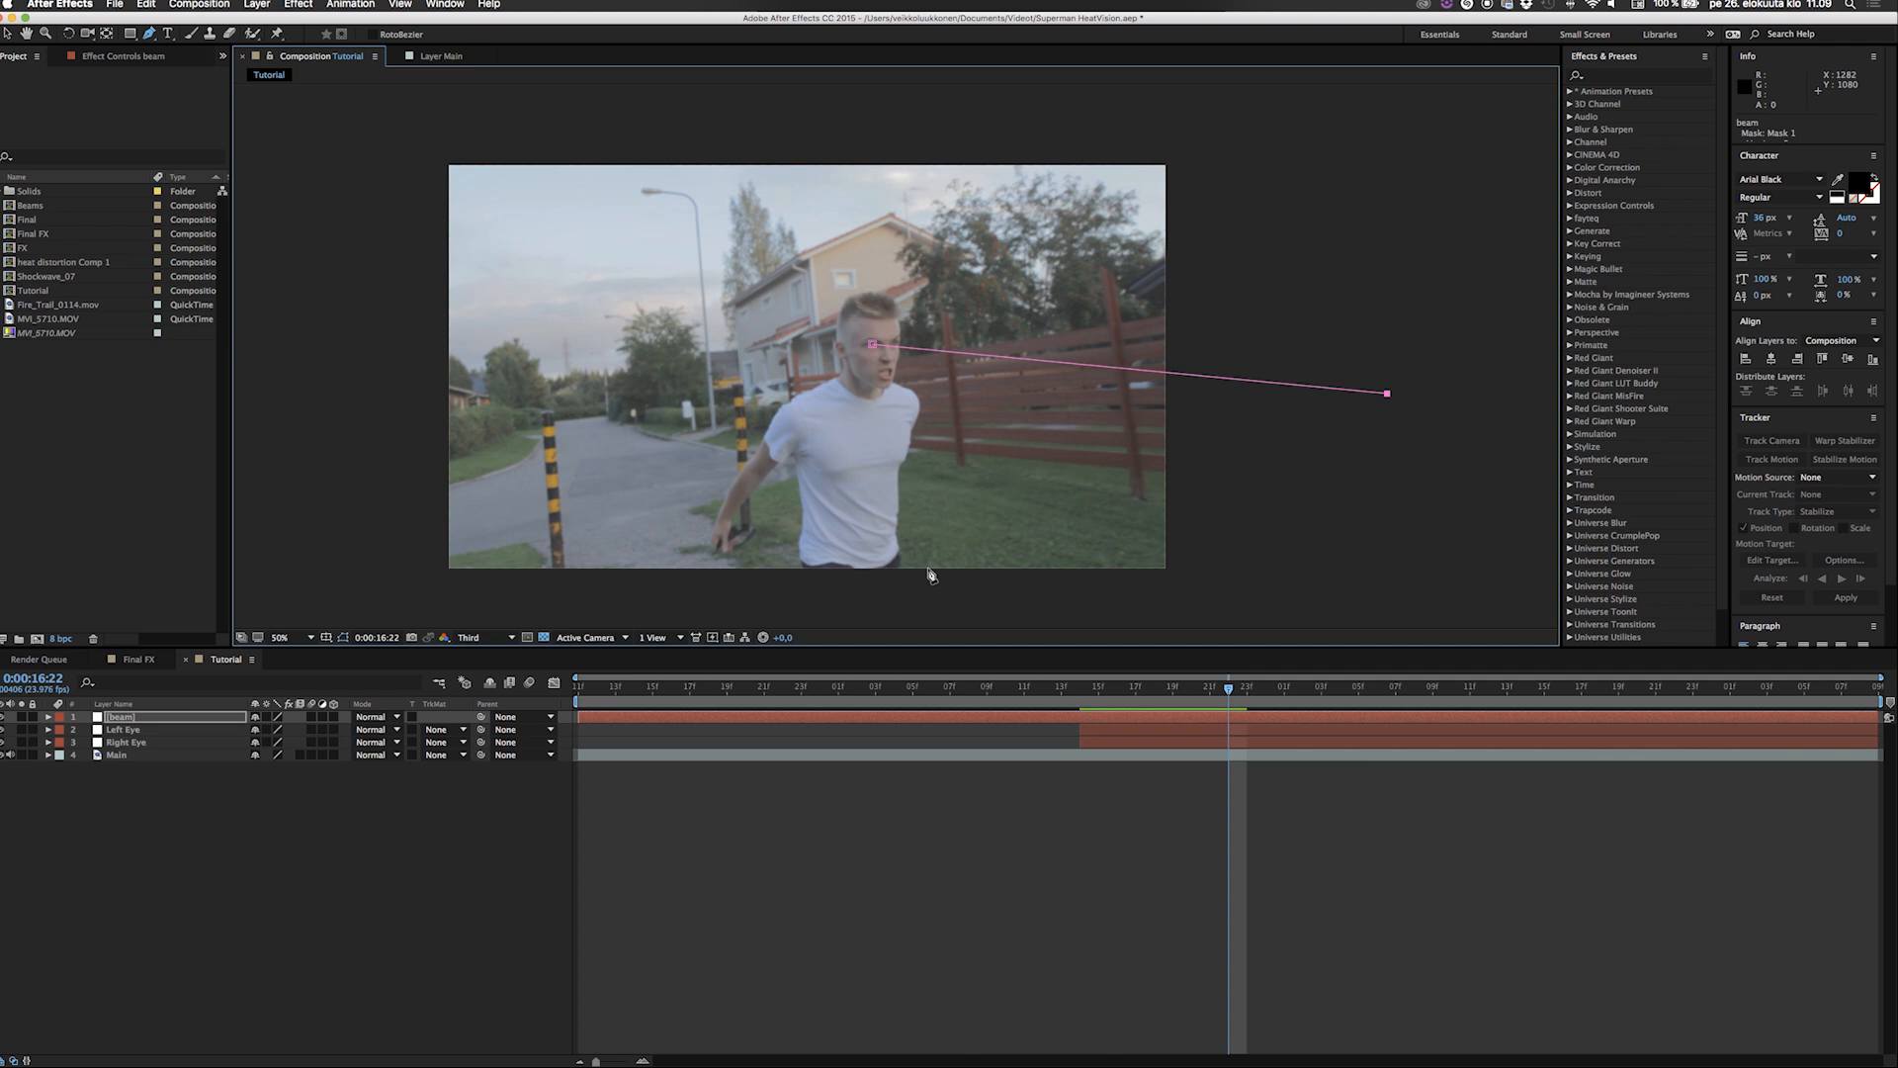
# Start keyframing Mask 1's path at 0:00:16:22 and move its starting point onto the eye at 0:00:16:23.
pyautogui.press('m')
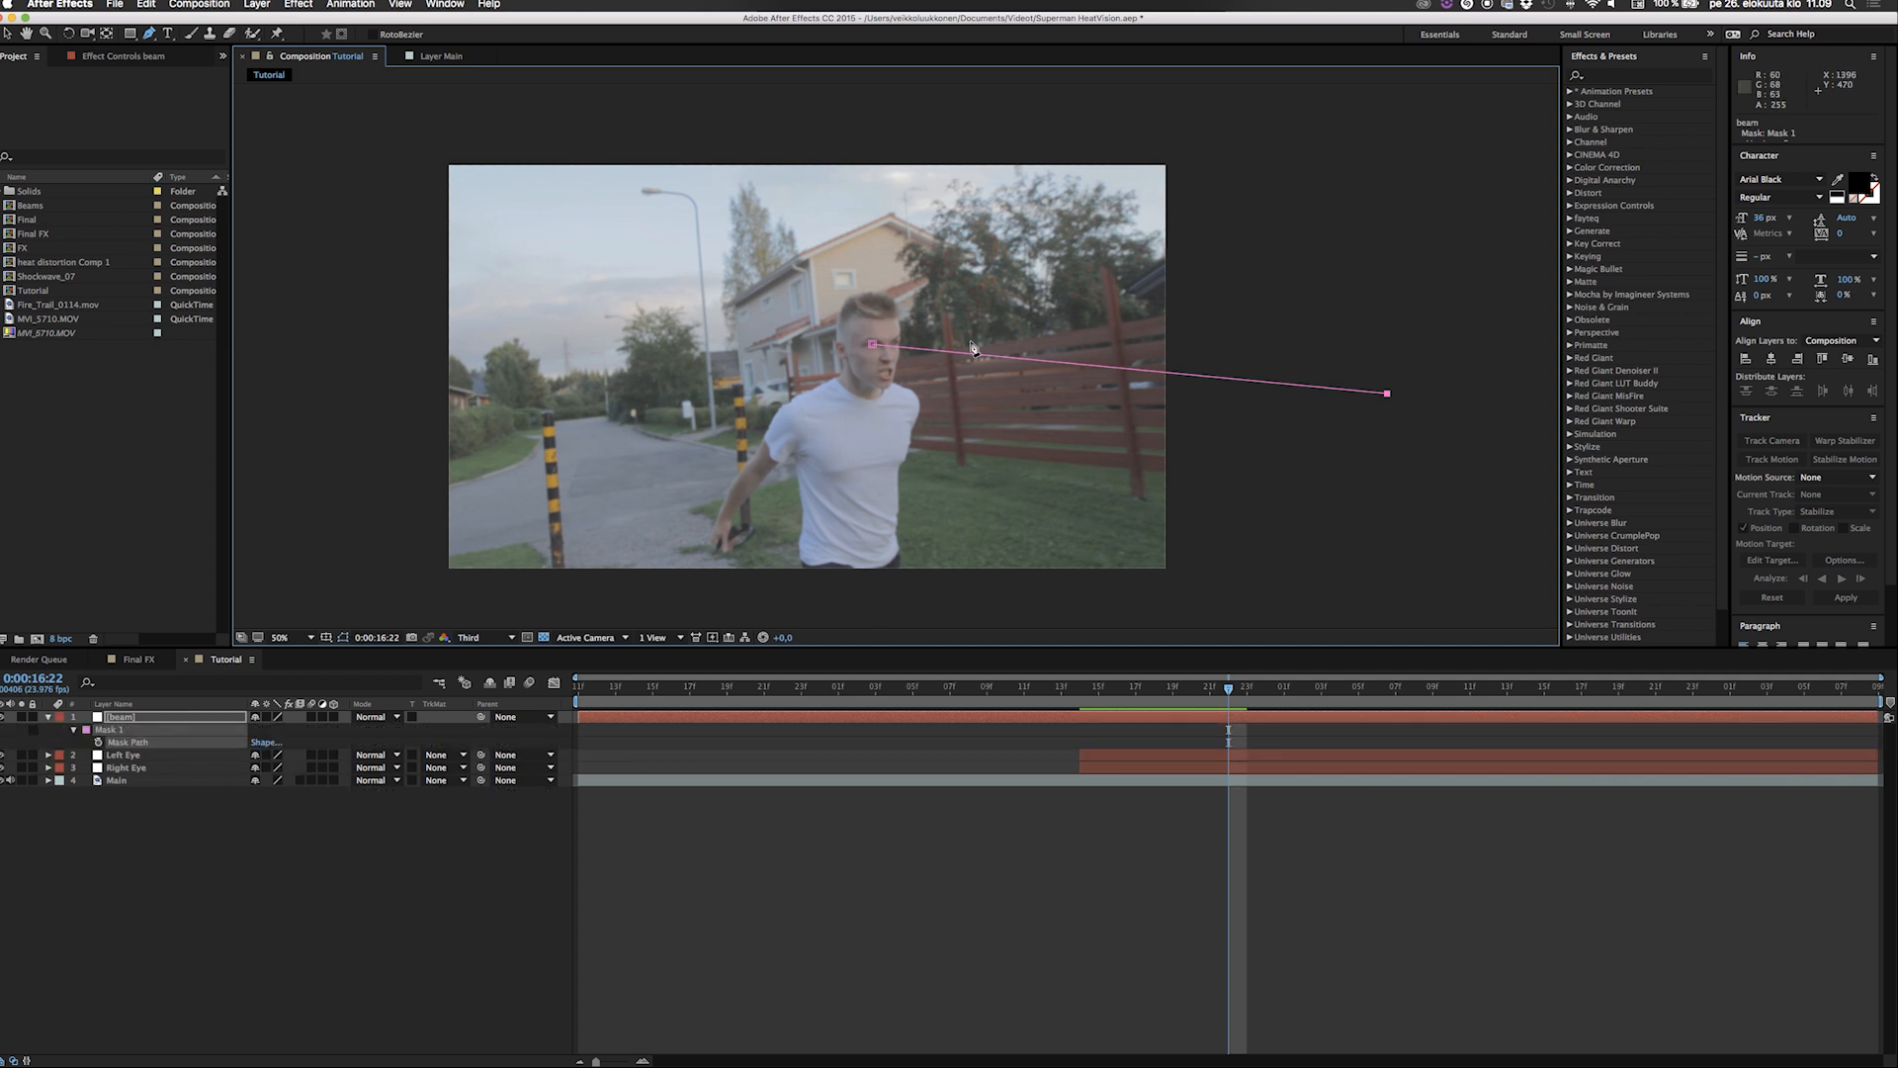
pyautogui.press('v')
pyautogui.click(98, 743)
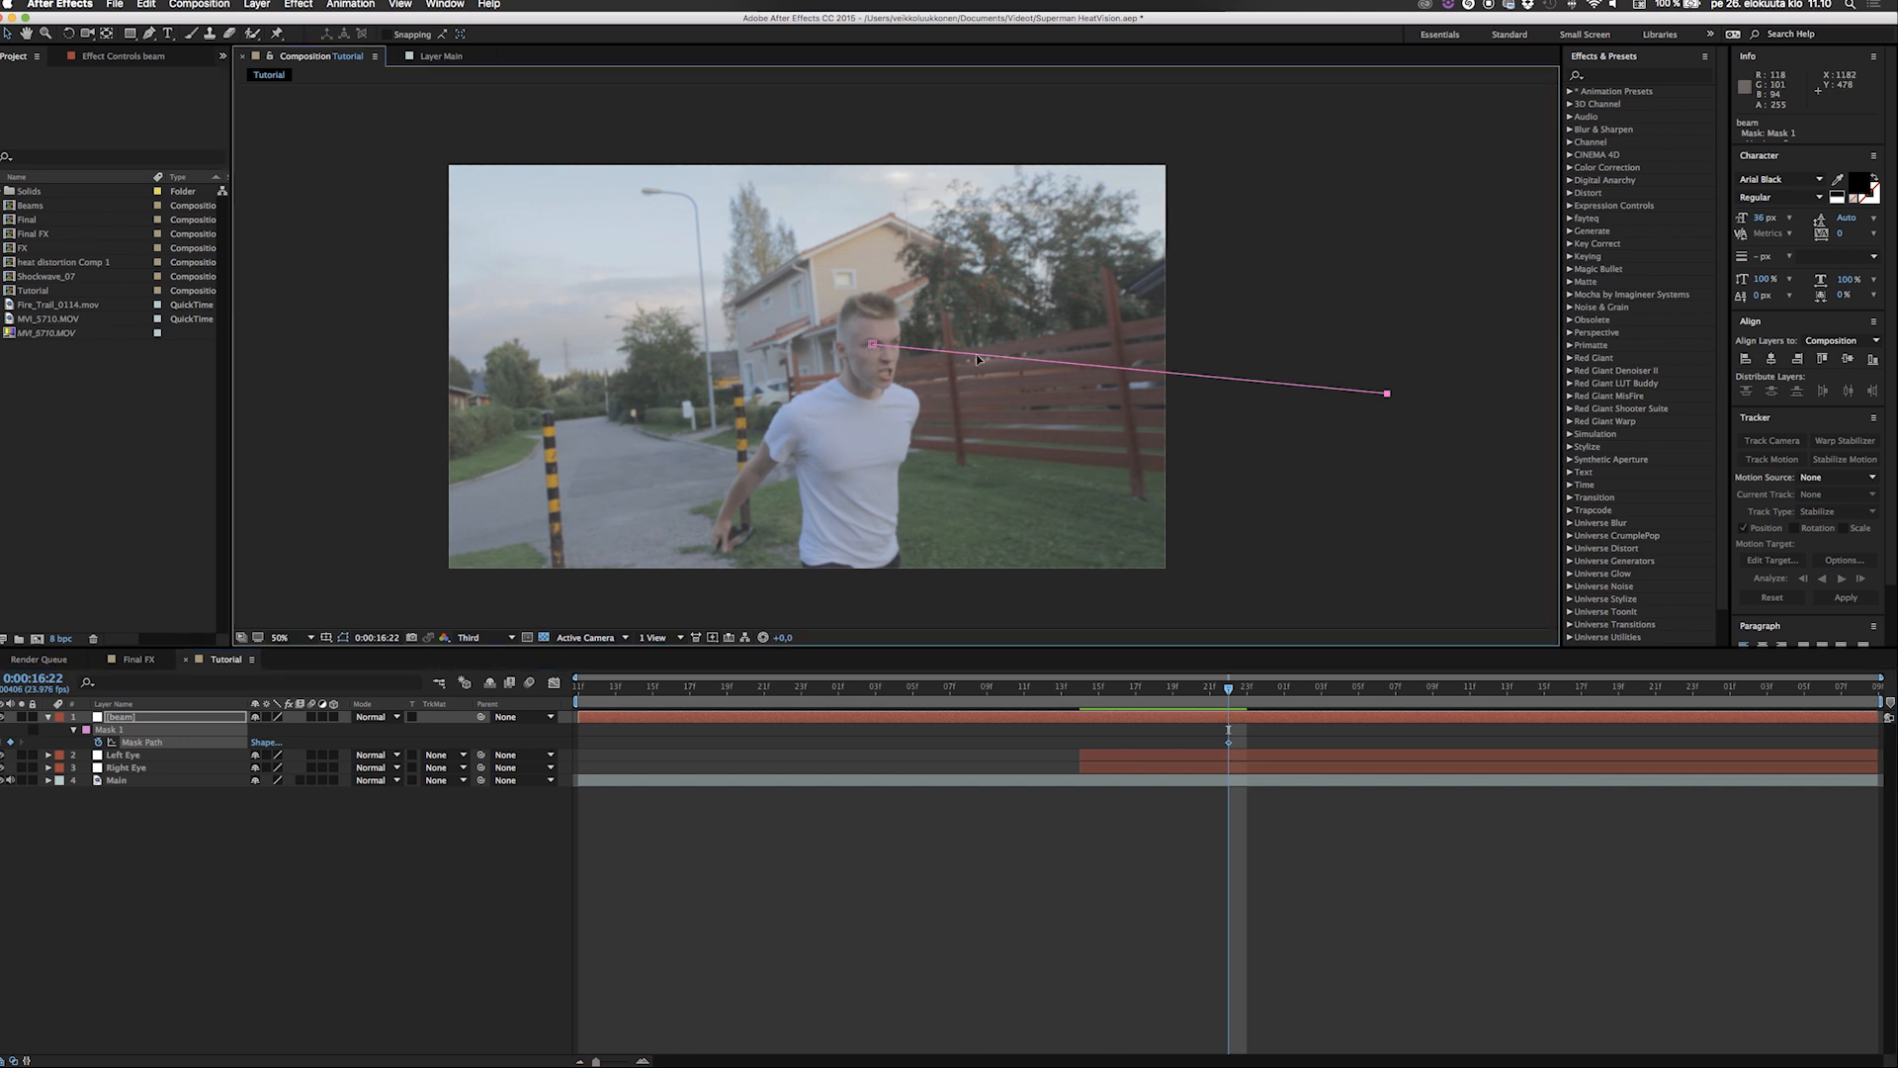
pyautogui.click(873, 345)
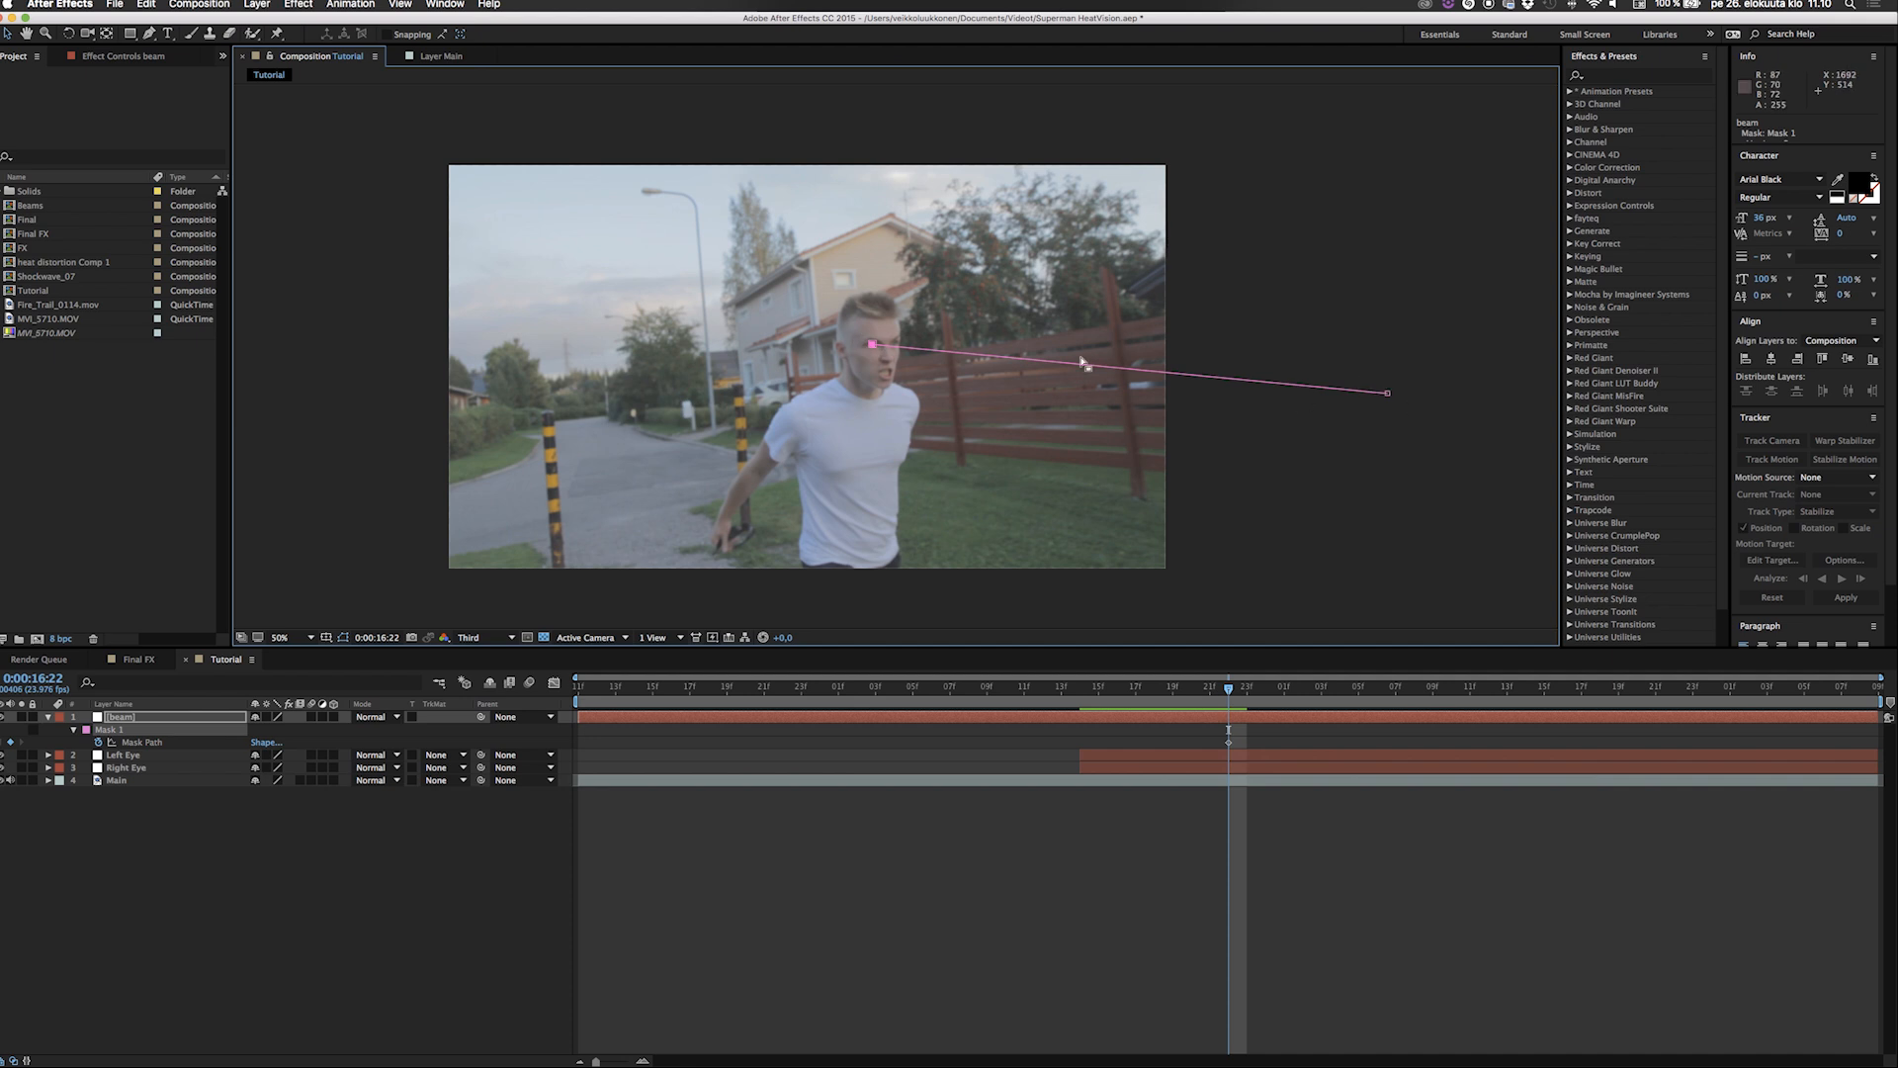
pyautogui.press('pagedown')
pyautogui.moveTo(872, 345); pyautogui.dragTo(875, 341)
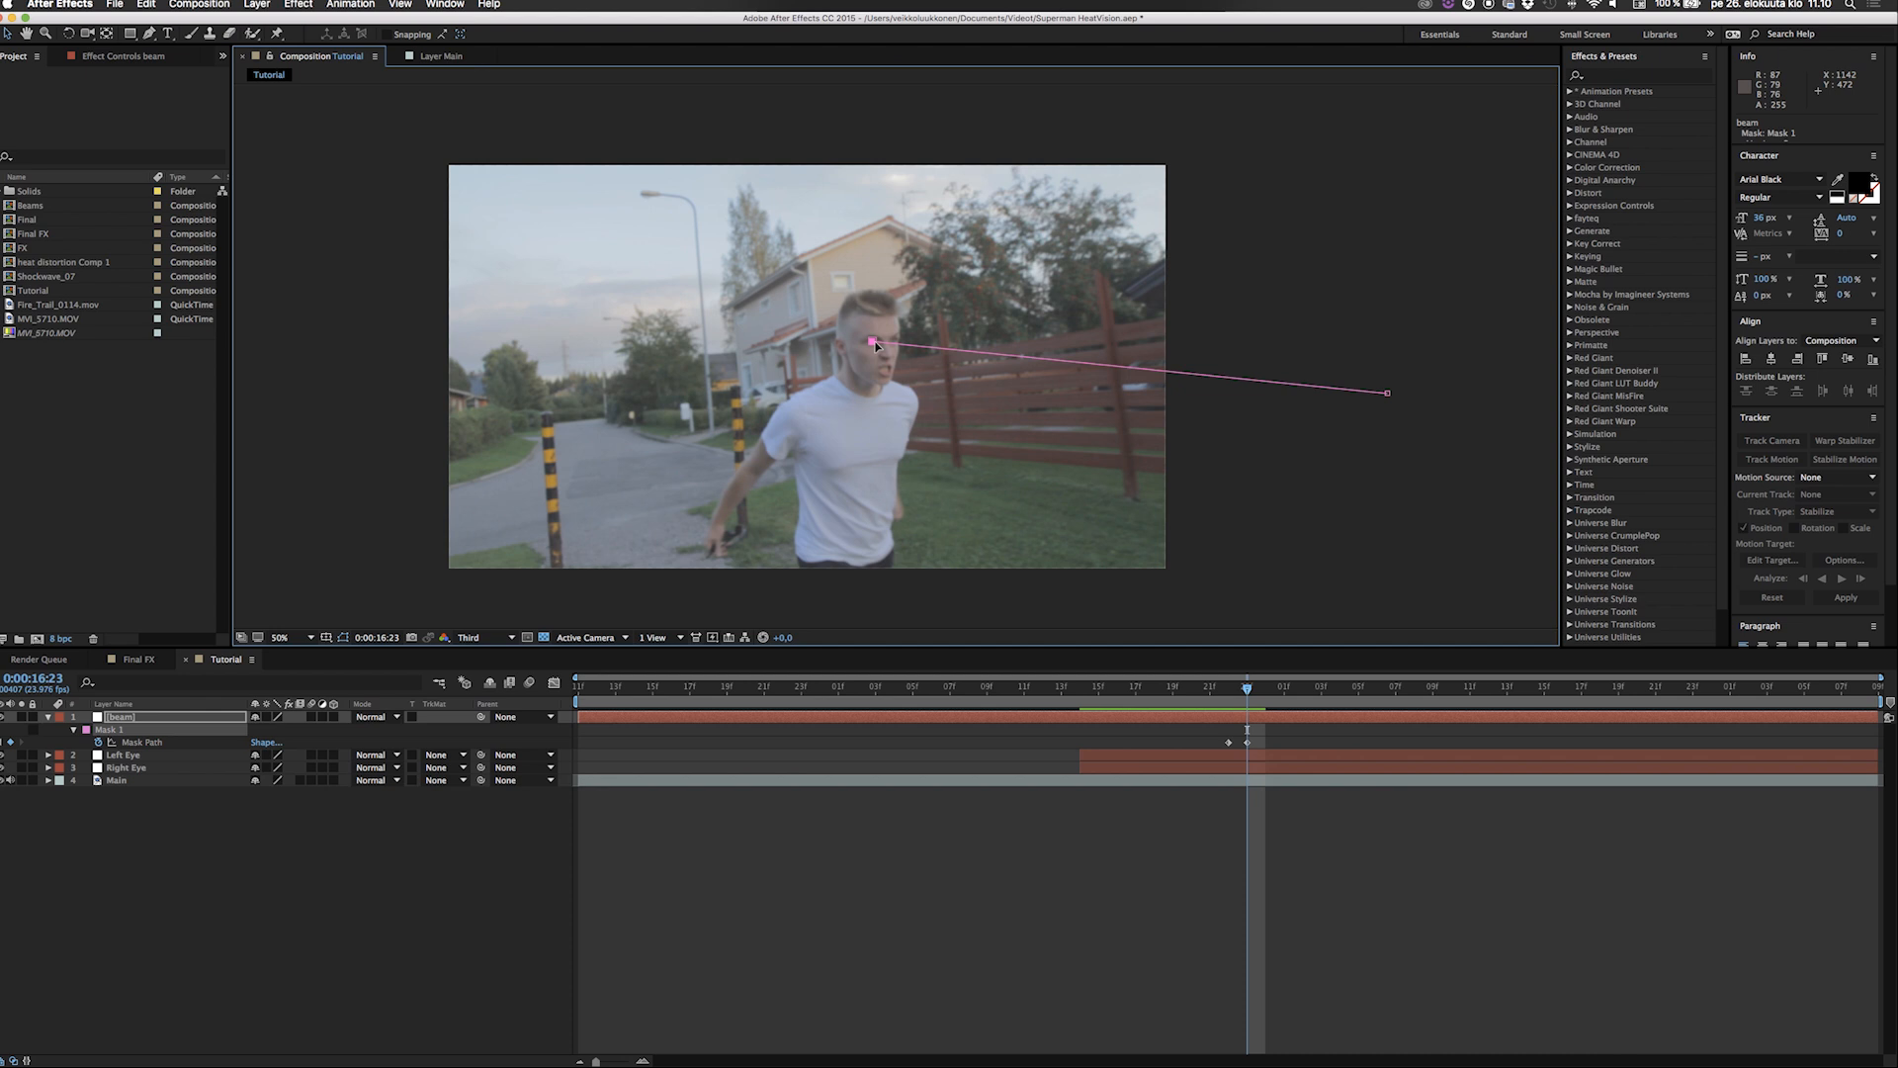
# Keyframe Mask 1's starting point up and left onto the eye at 0:00:17:03.
pyautogui.press('pagedown')
pyautogui.press('pagedown')
pyautogui.press('pagedown')
pyautogui.press('pagedown')
pyautogui.press('Left')
pyautogui.press('Left')
pyautogui.press('Left')
pyautogui.press('Left')
pyautogui.press('Left')
pyautogui.press('Left')
pyautogui.press('Left')
pyautogui.press('Left')
pyautogui.press('Left')
pyautogui.press('Left')
pyautogui.press('Left')
pyautogui.press('Left')
pyautogui.press('Left')
pyautogui.press('Up')
pyautogui.press('Up')
pyautogui.press('Up')
pyautogui.press('Up')
pyautogui.press('Up')
pyautogui.press('Up')
pyautogui.press('Up')
pyautogui.press('Up')
pyautogui.press('Up')
pyautogui.press('Up')
pyautogui.press('Up')
pyautogui.press('Up')
pyautogui.press('Up')
pyautogui.press('Up')
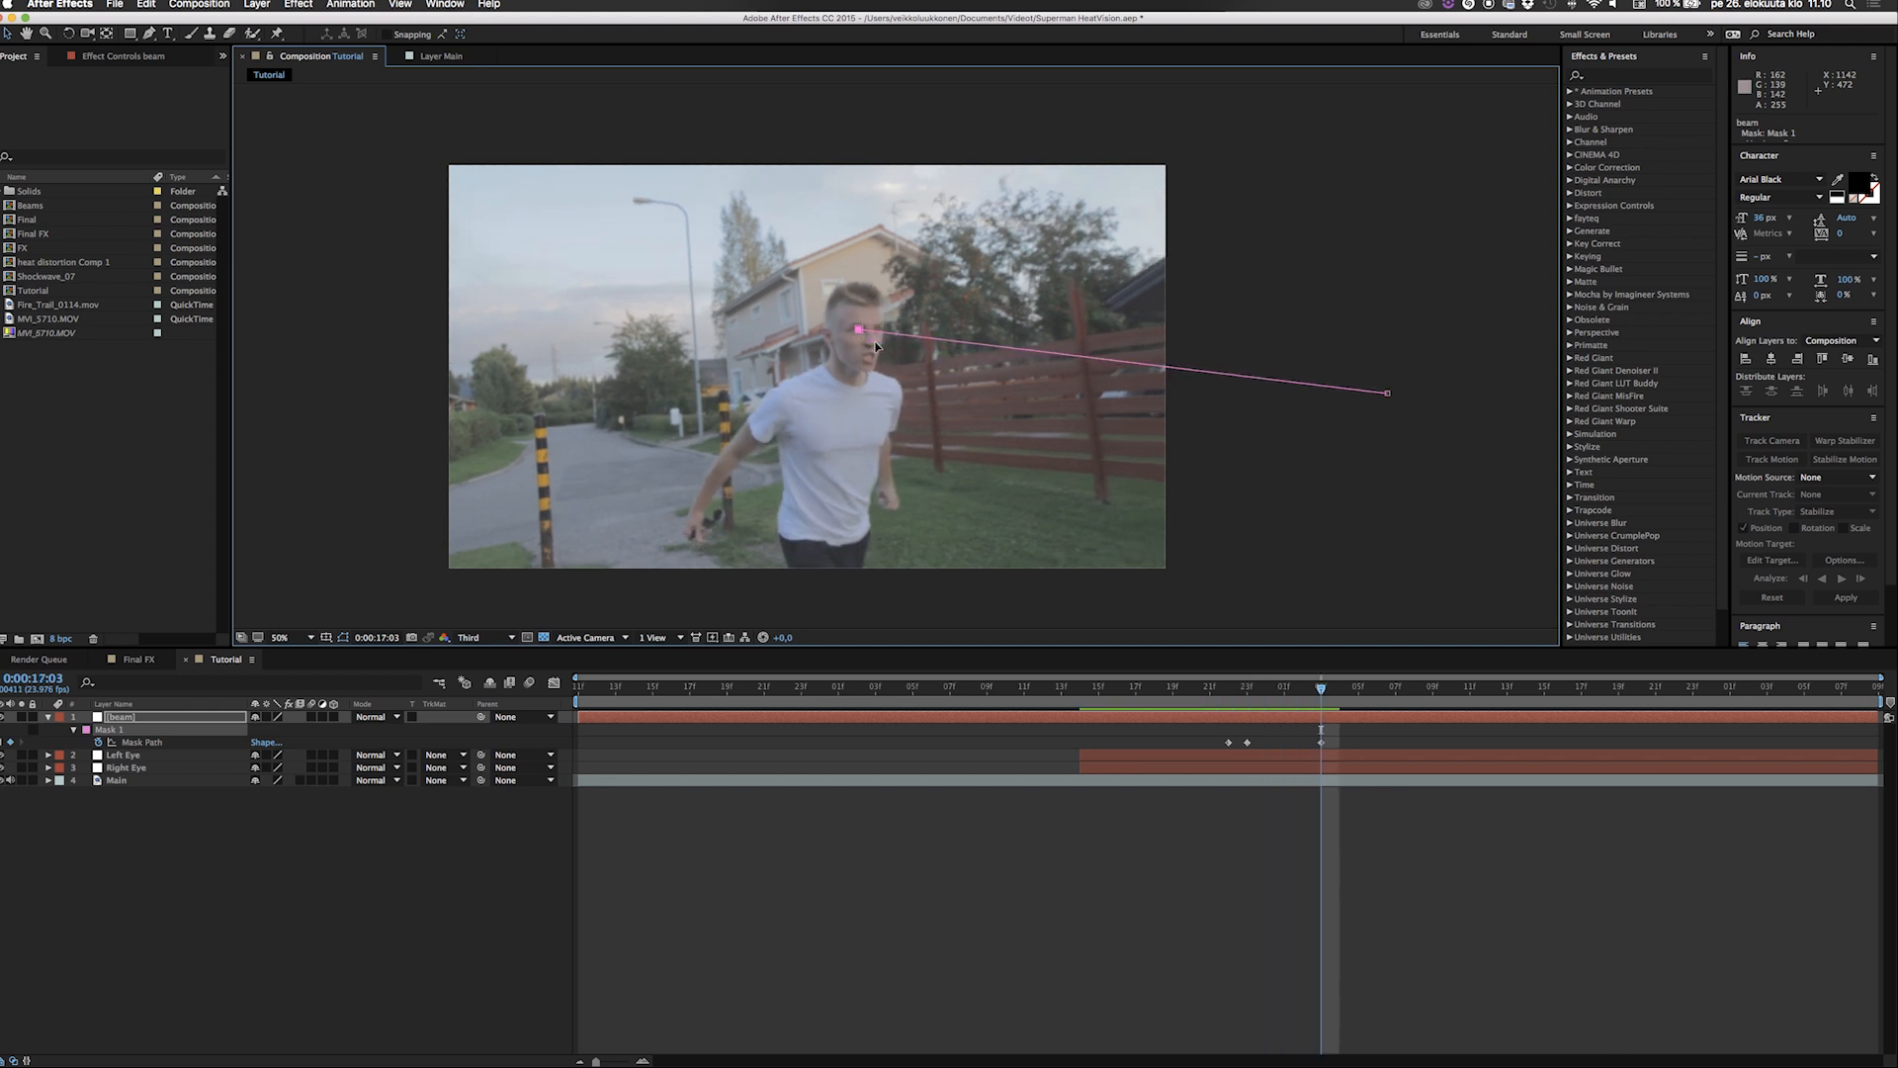
# Keyframe Mask 1's starting point slightly left to follow the eye at 0:00:17:06.
pyautogui.press('pagedown')
pyautogui.press('pagedown')
pyautogui.press('pagedown')
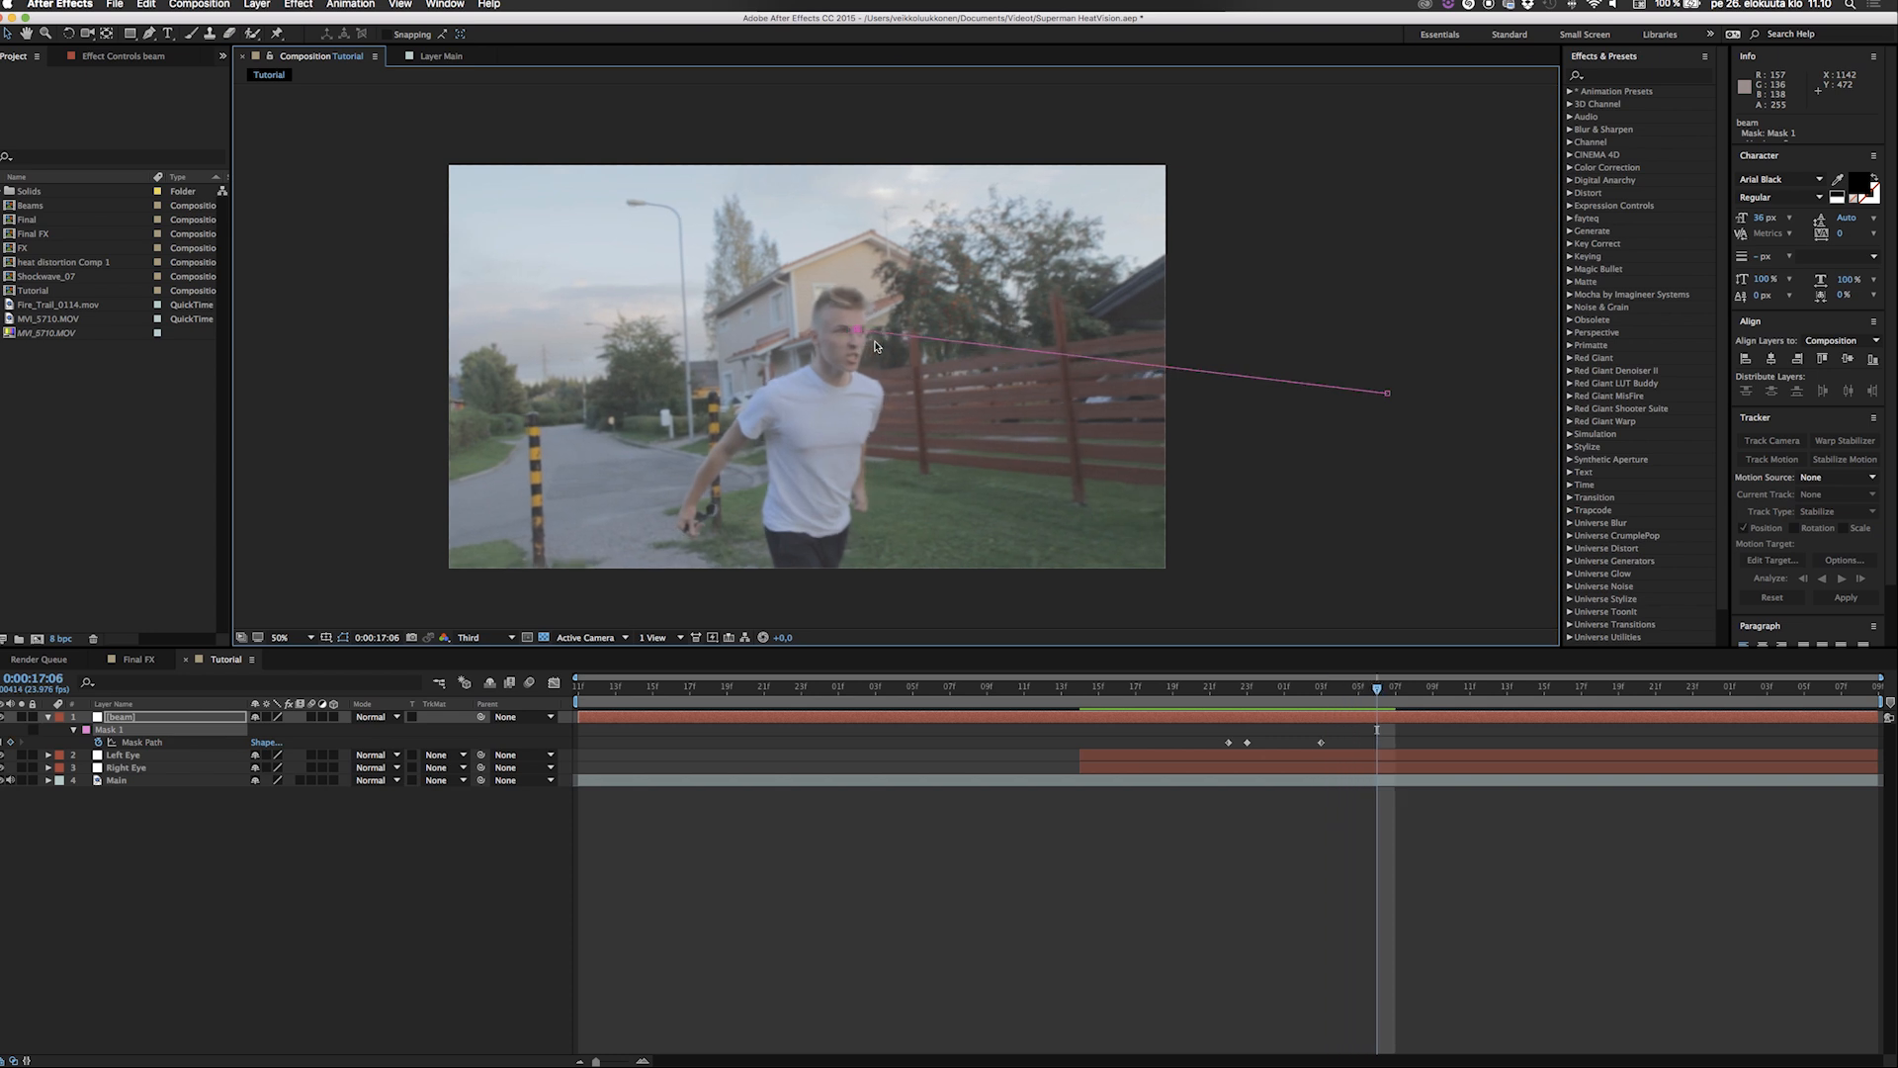
pyautogui.press('Left')
# Keyframe Mask 1's starting point left and down onto the eye at 0:00:17:11.
pyautogui.press('pagedown')
pyautogui.press('pagedown')
pyautogui.press('pagedown')
pyautogui.press('pagedown')
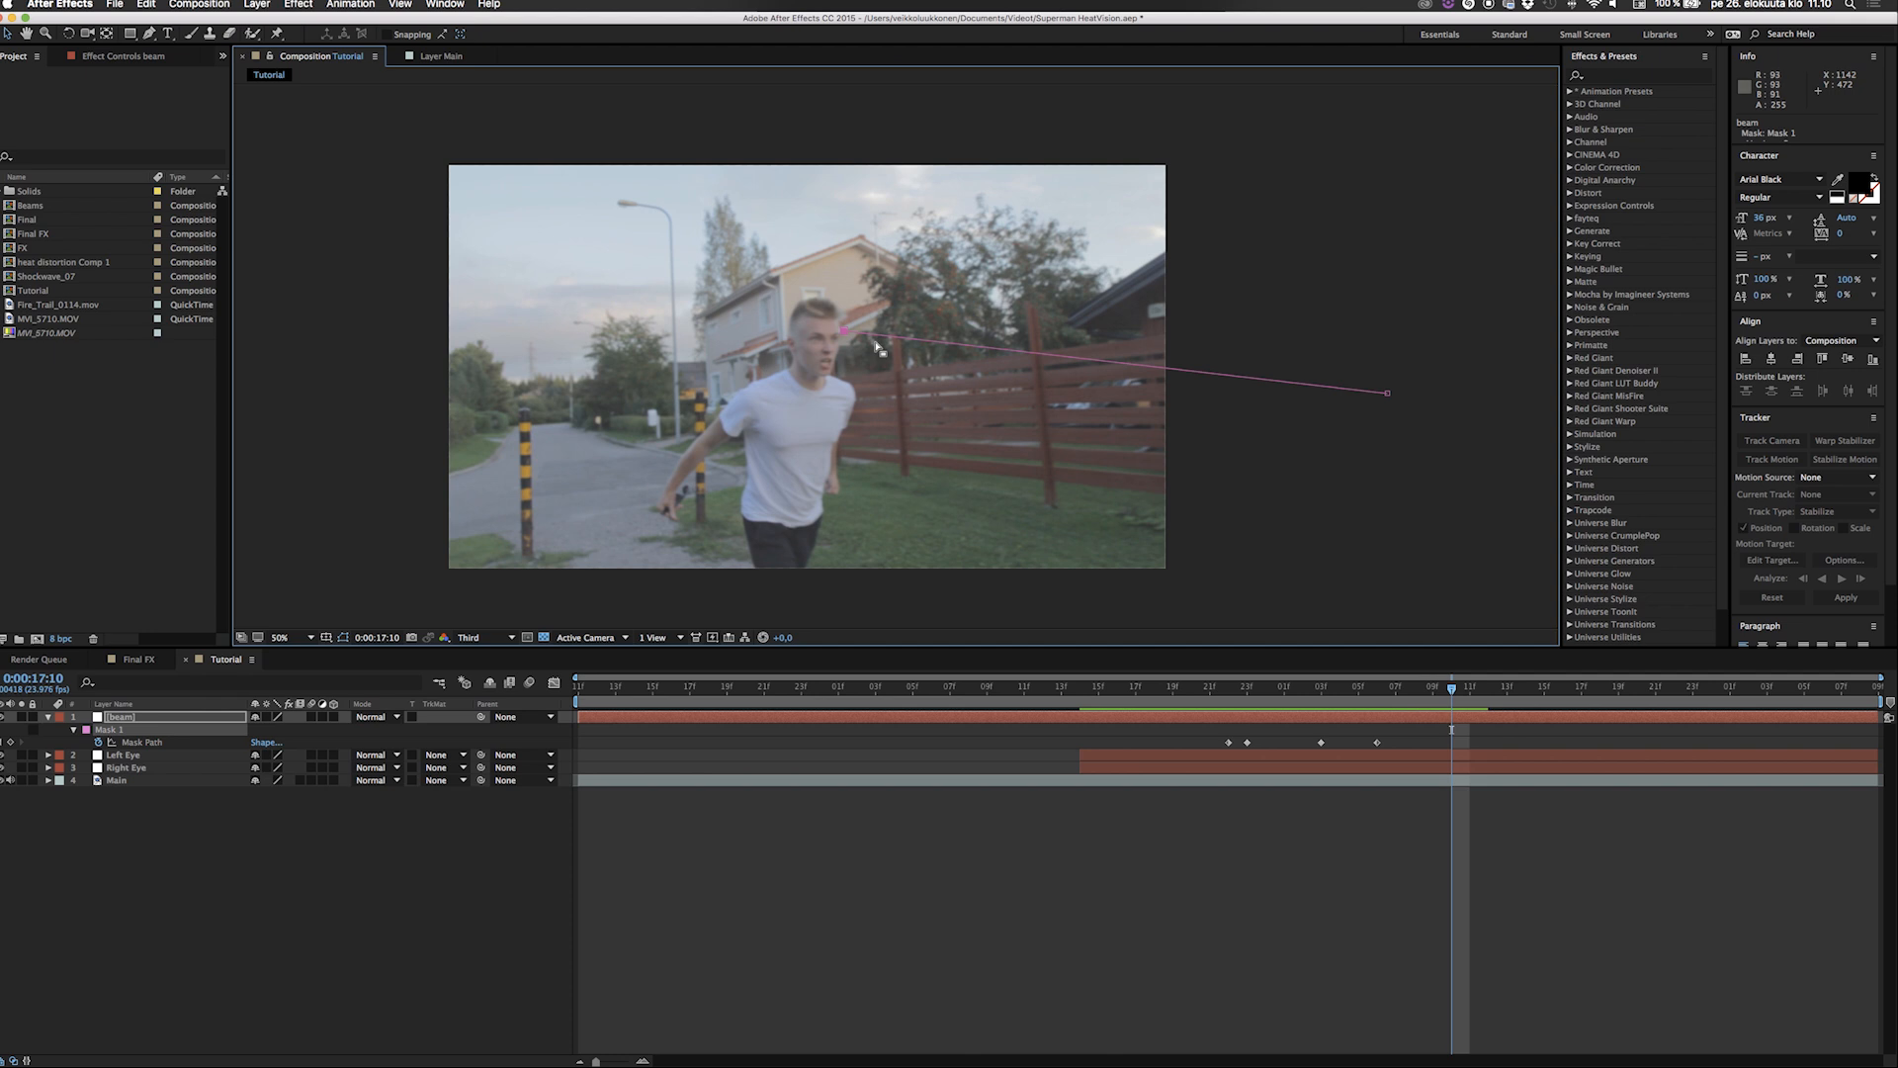
pyautogui.press('pagedown')
pyautogui.press('Left')
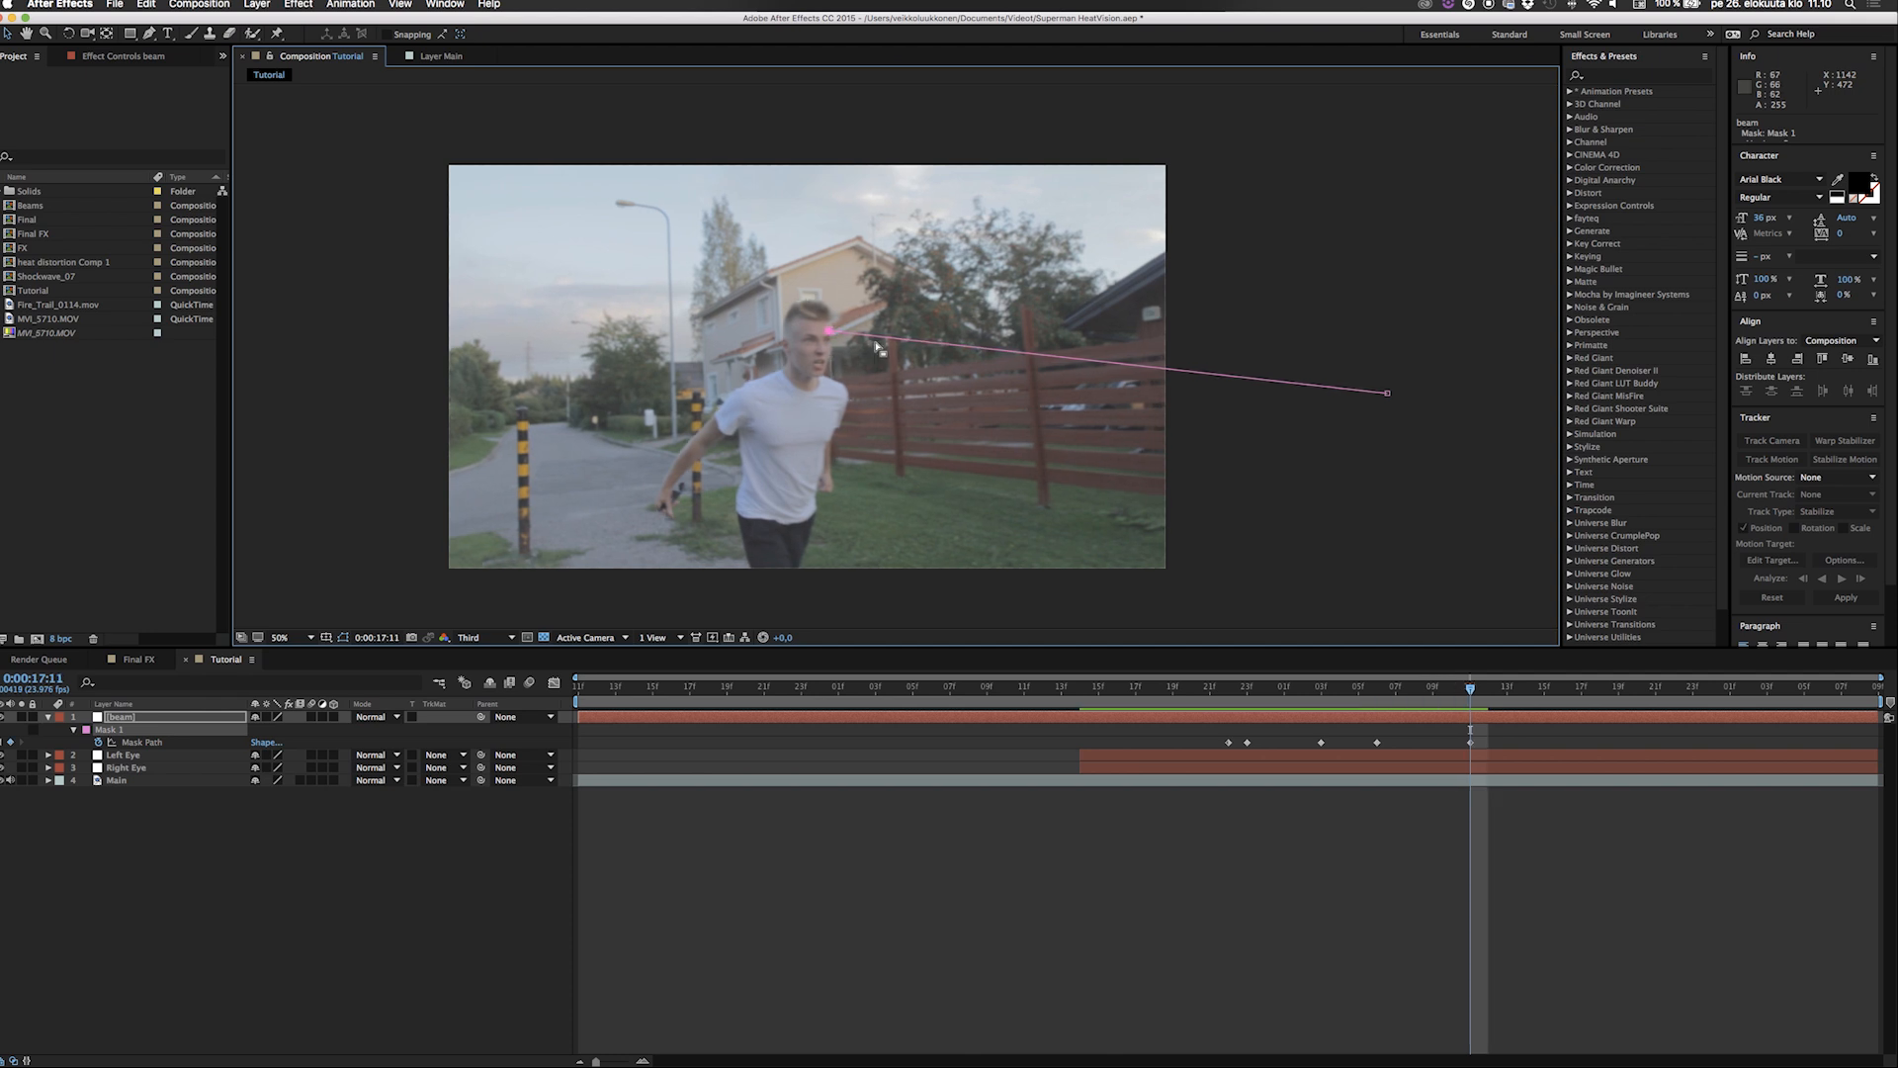
pyautogui.press('Left')
pyautogui.press('Left')
pyautogui.press('Left')
pyautogui.press('Left')
pyautogui.press('Left')
pyautogui.press('Left')
pyautogui.press('Left')
pyautogui.press('Left')
pyautogui.press('Left')
pyautogui.press('Left')
pyautogui.press('Left')
pyautogui.press('Left')
pyautogui.press('Left')
pyautogui.press('Left')
pyautogui.press('Left')
pyautogui.press('Down')
pyautogui.press('Down')
pyautogui.press('Down')
pyautogui.press('Down')
pyautogui.press('Down')
pyautogui.press('Down')
pyautogui.press('Left')
pyautogui.press('Left')
pyautogui.press('Down')
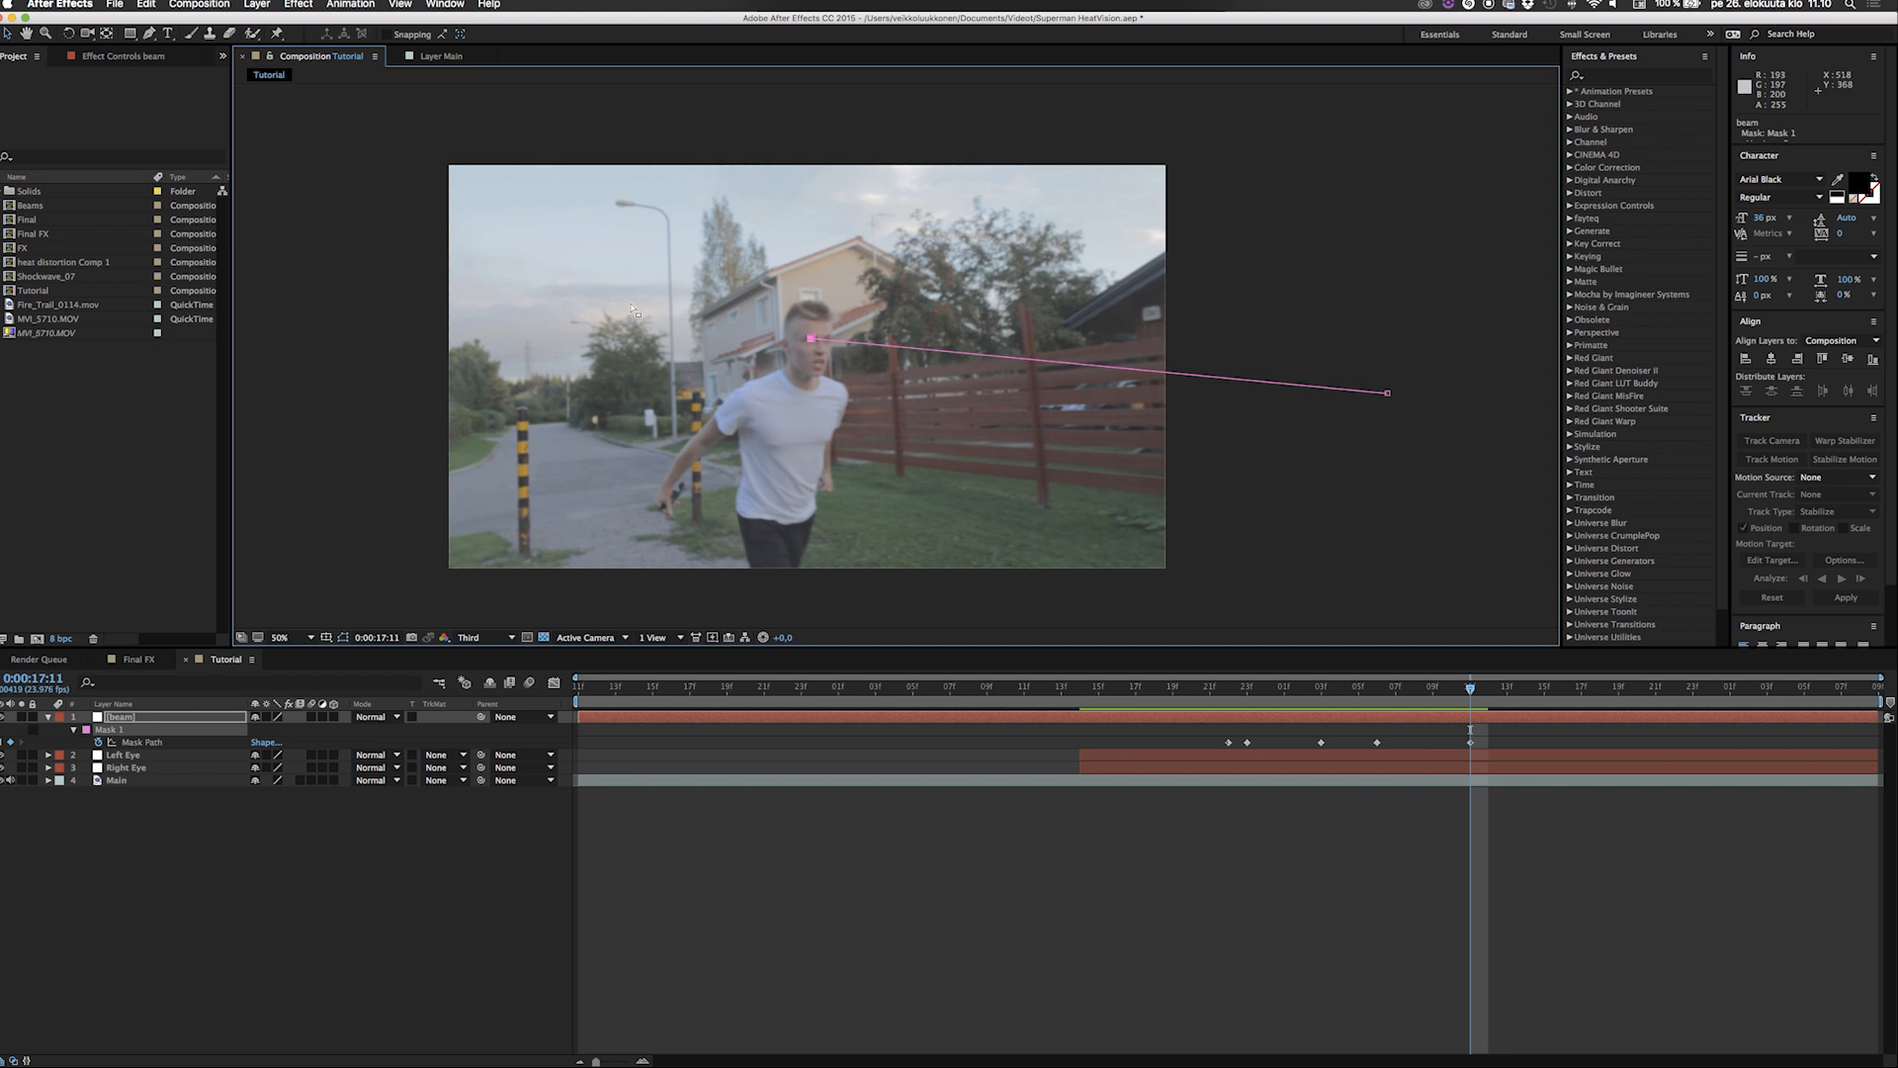
pyautogui.press('g')
pyautogui.click(643, 232)
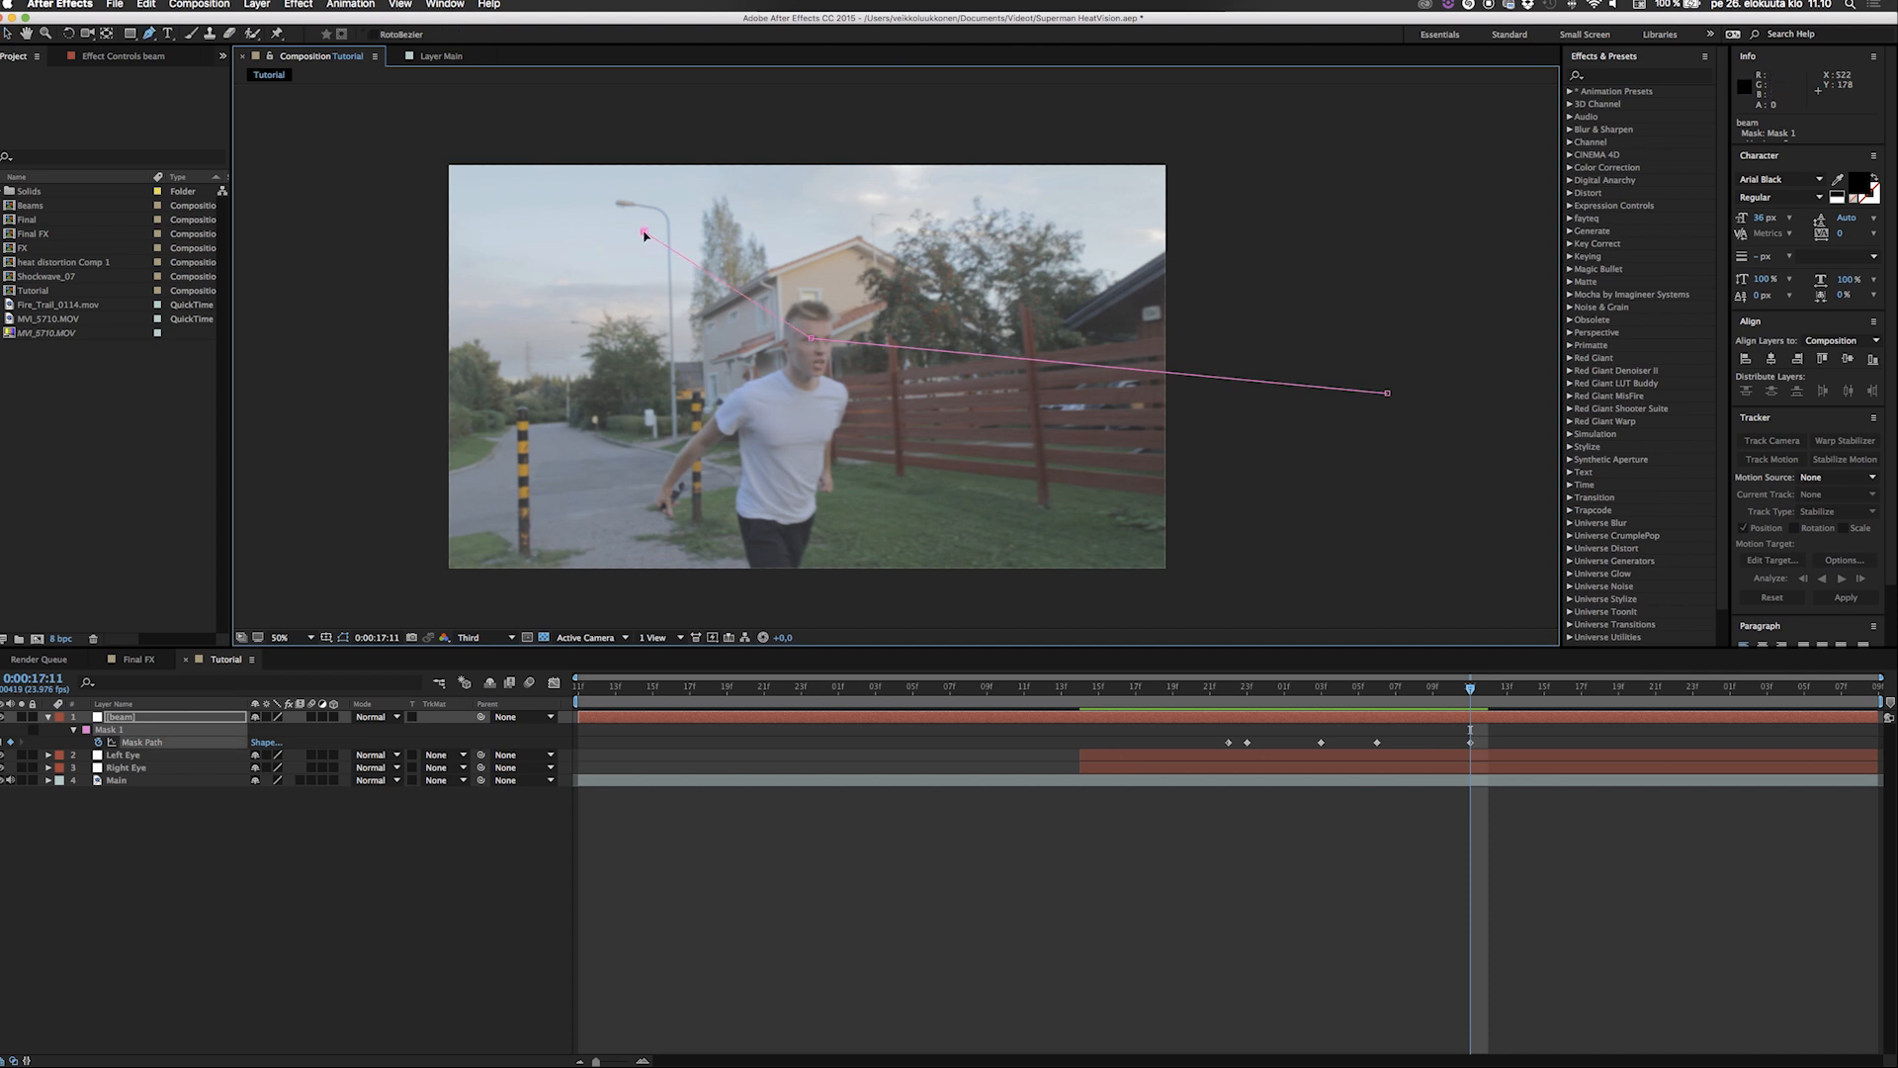
pyautogui.press('super+z')
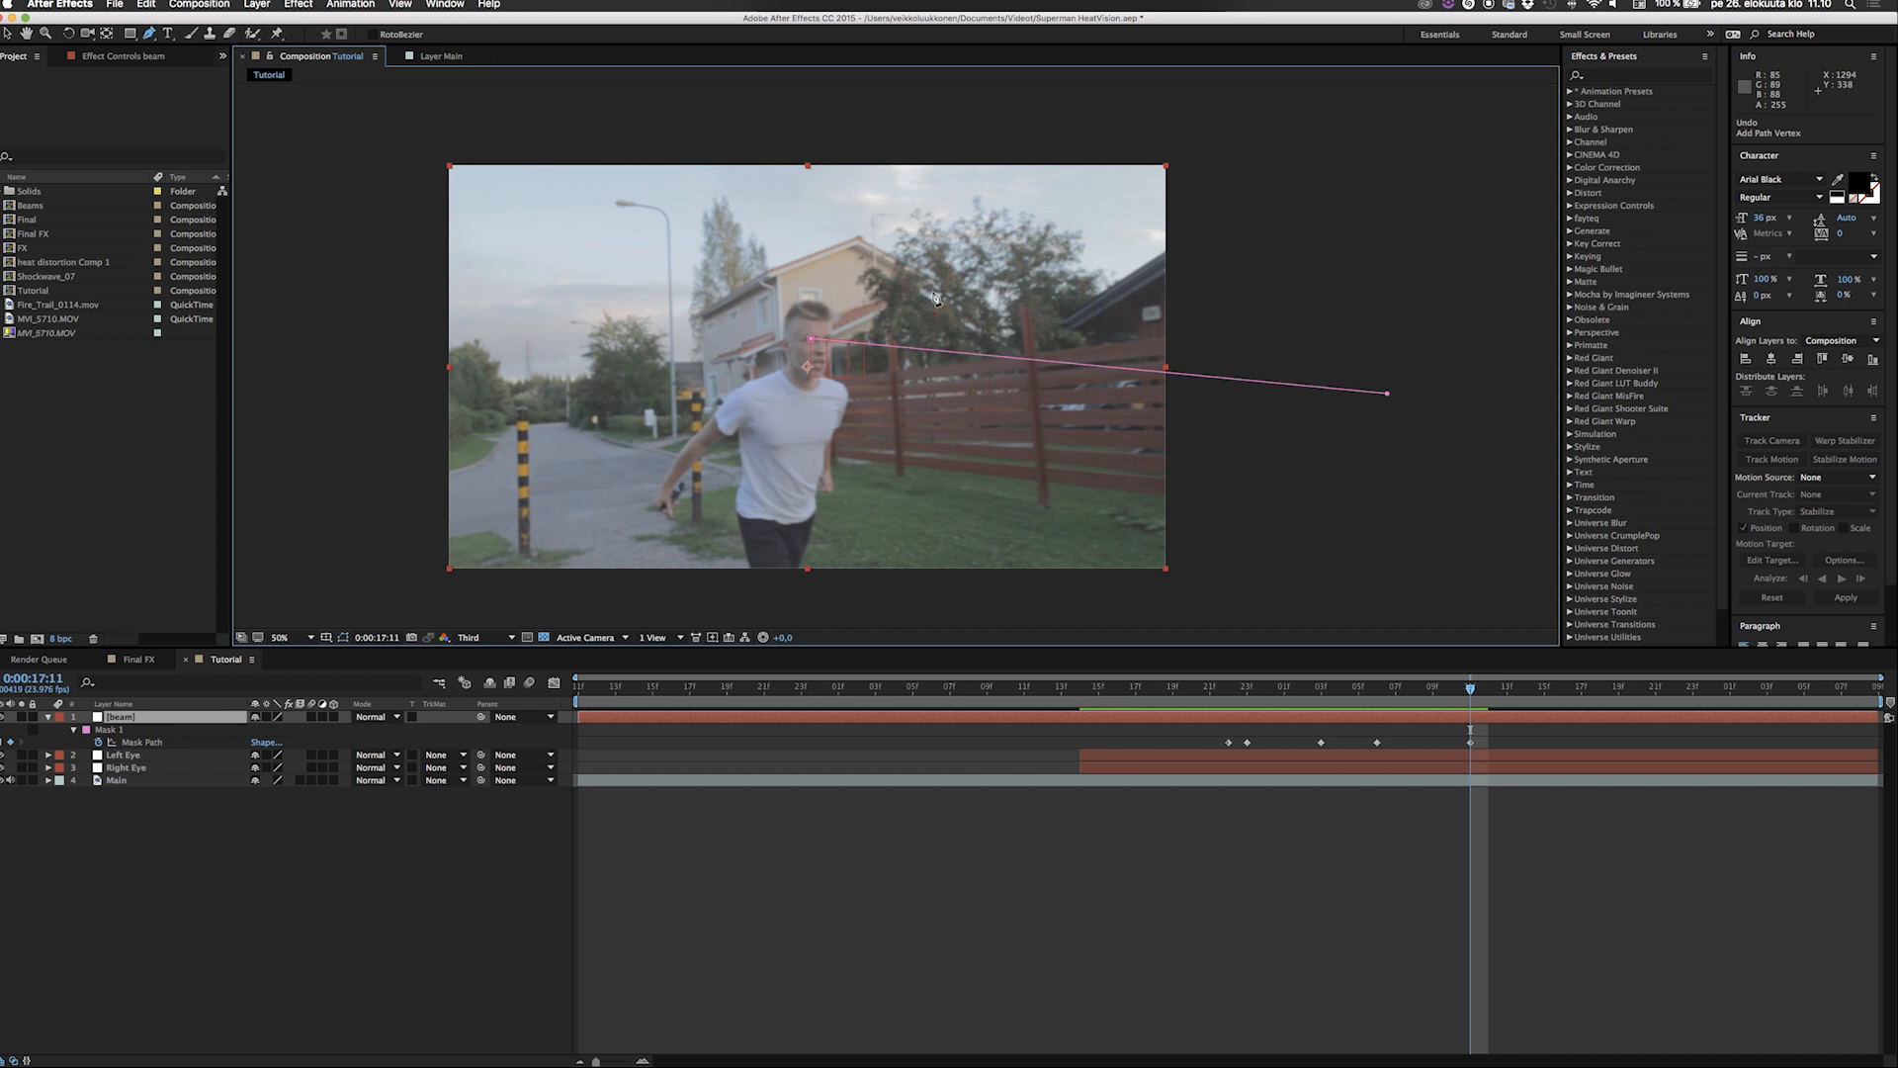
# Try drawing a second, long thin mask above the actor on the beam solid and select its far-end points.
pyautogui.click(859, 304)
pyautogui.click(501, 271)
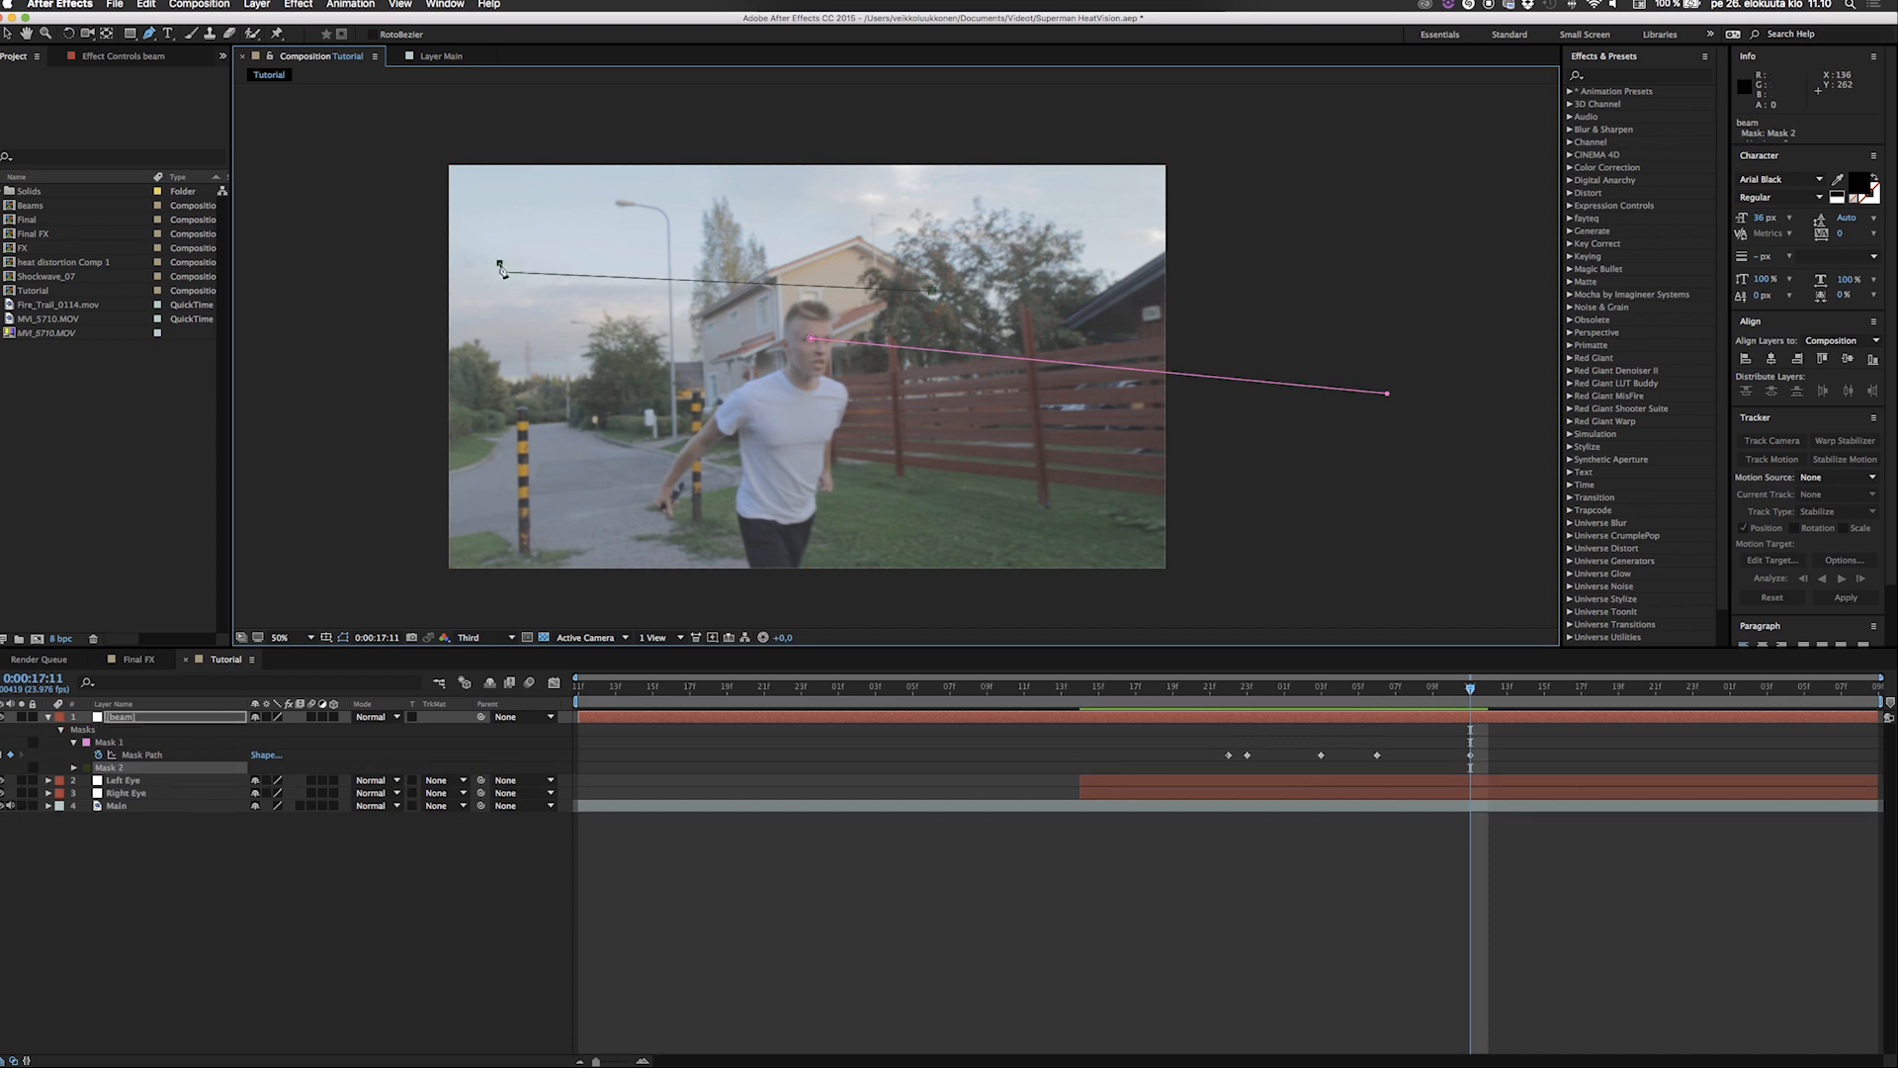
pyautogui.click(932, 284)
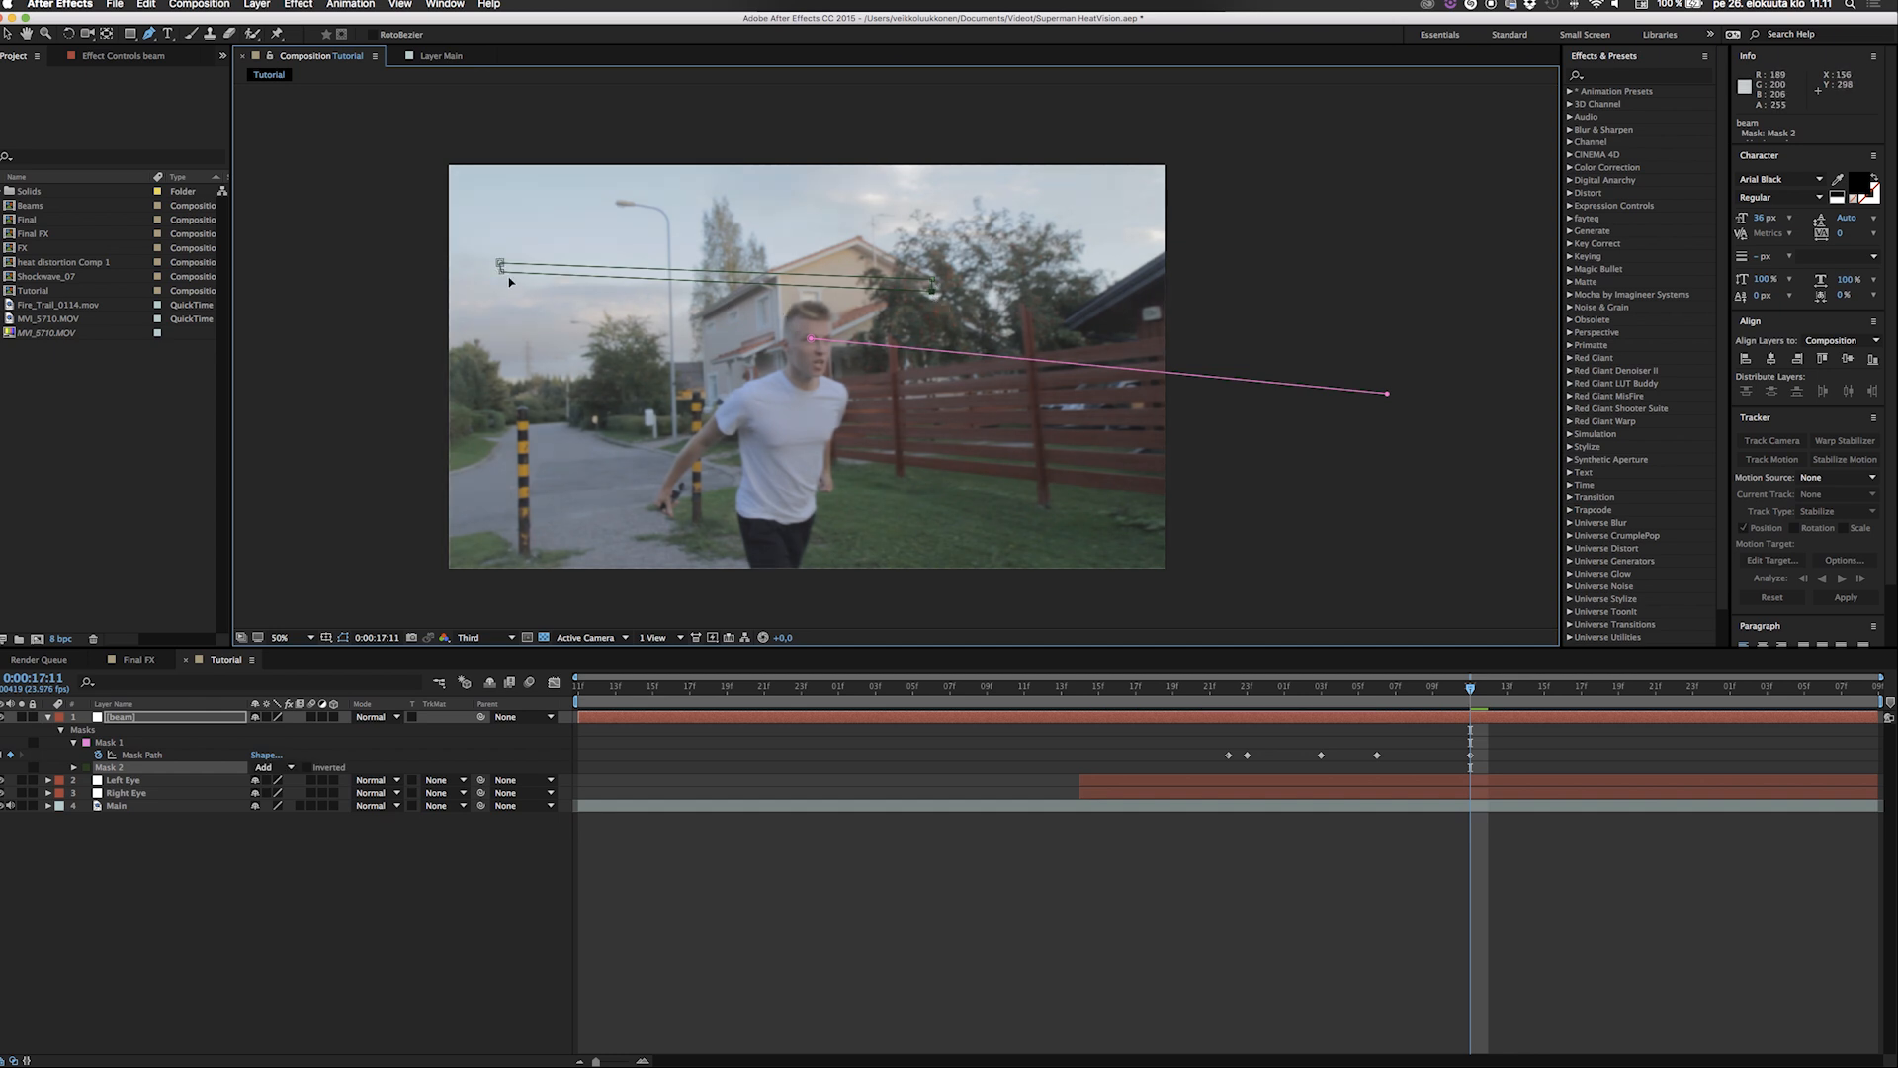
pyautogui.press('v')
pyautogui.moveTo(493, 218); pyautogui.dragTo(515, 249)
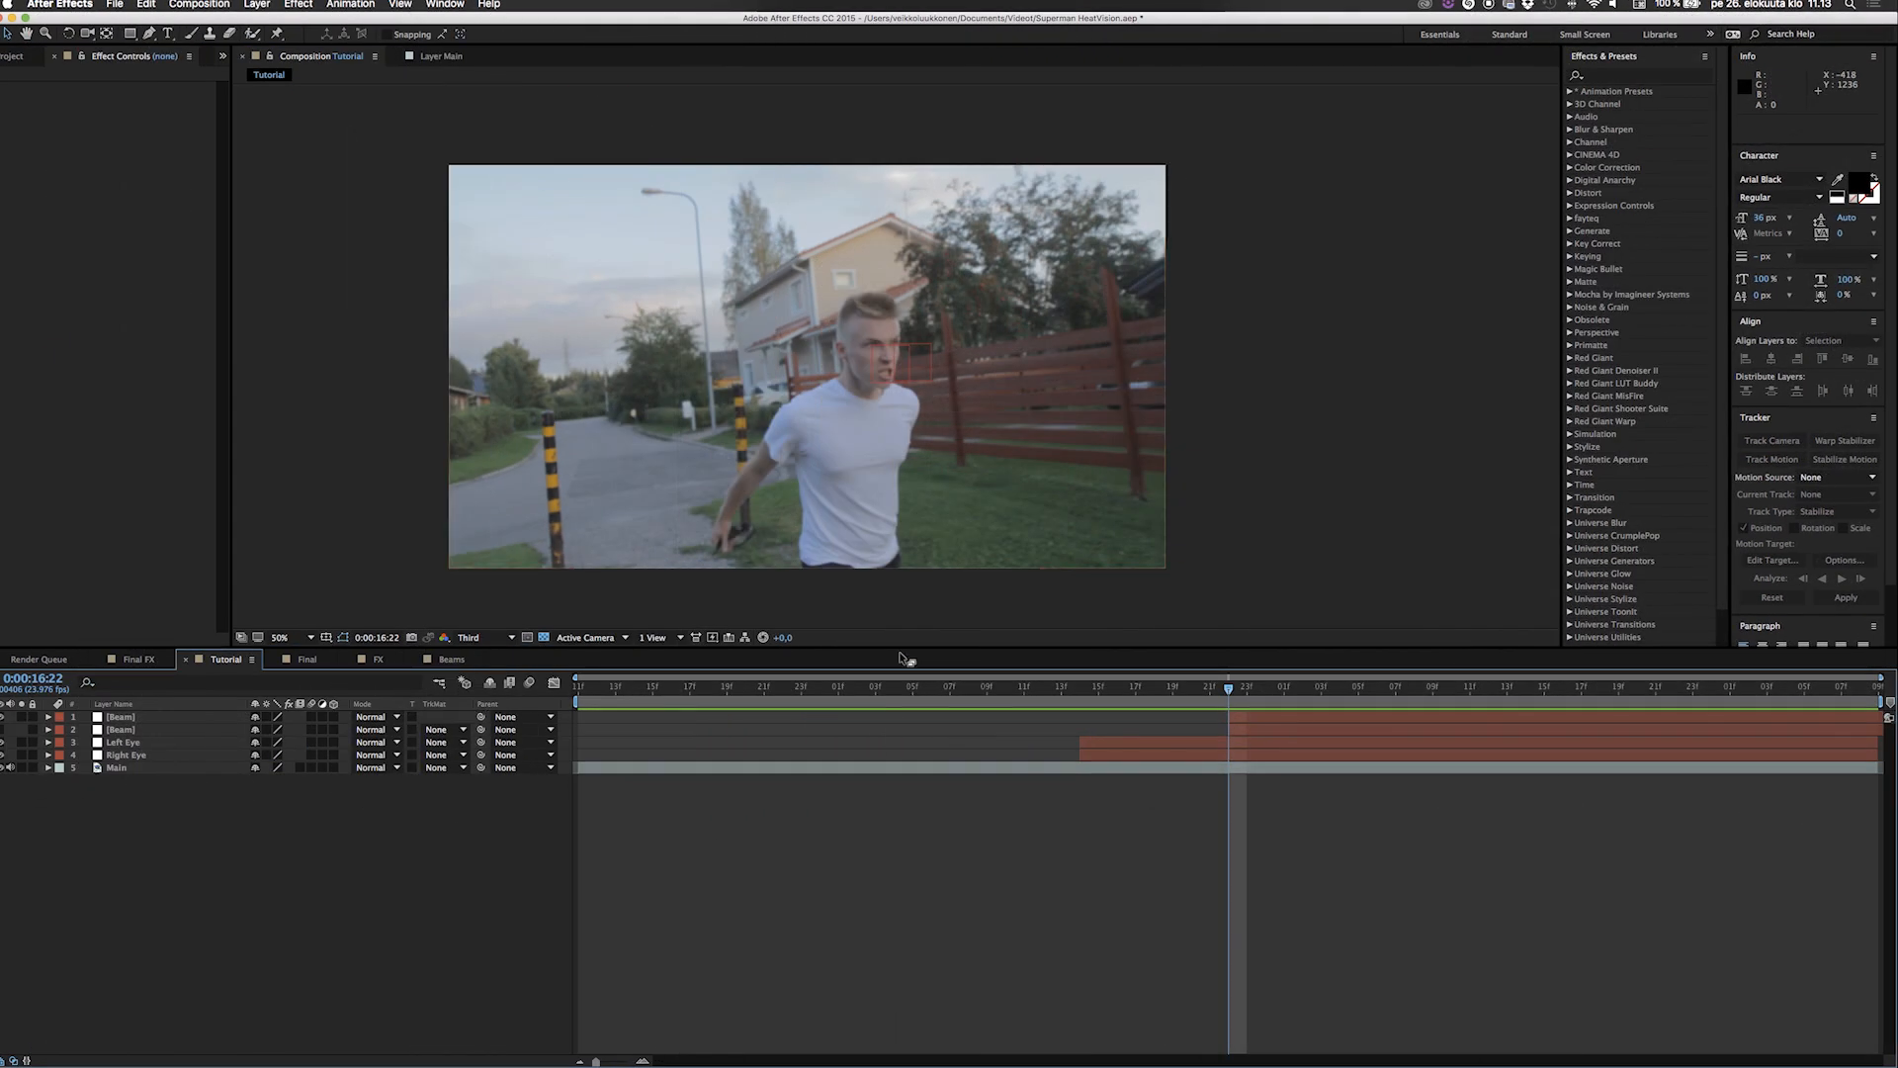
# Select each Beam layer in turn and move through the frames after 0:00:16:22 to check how its mask path follows the eye.
pyautogui.press('pagedown')
pyautogui.press('pagedown')
pyautogui.press('pagedown')
pyautogui.press('pagedown')
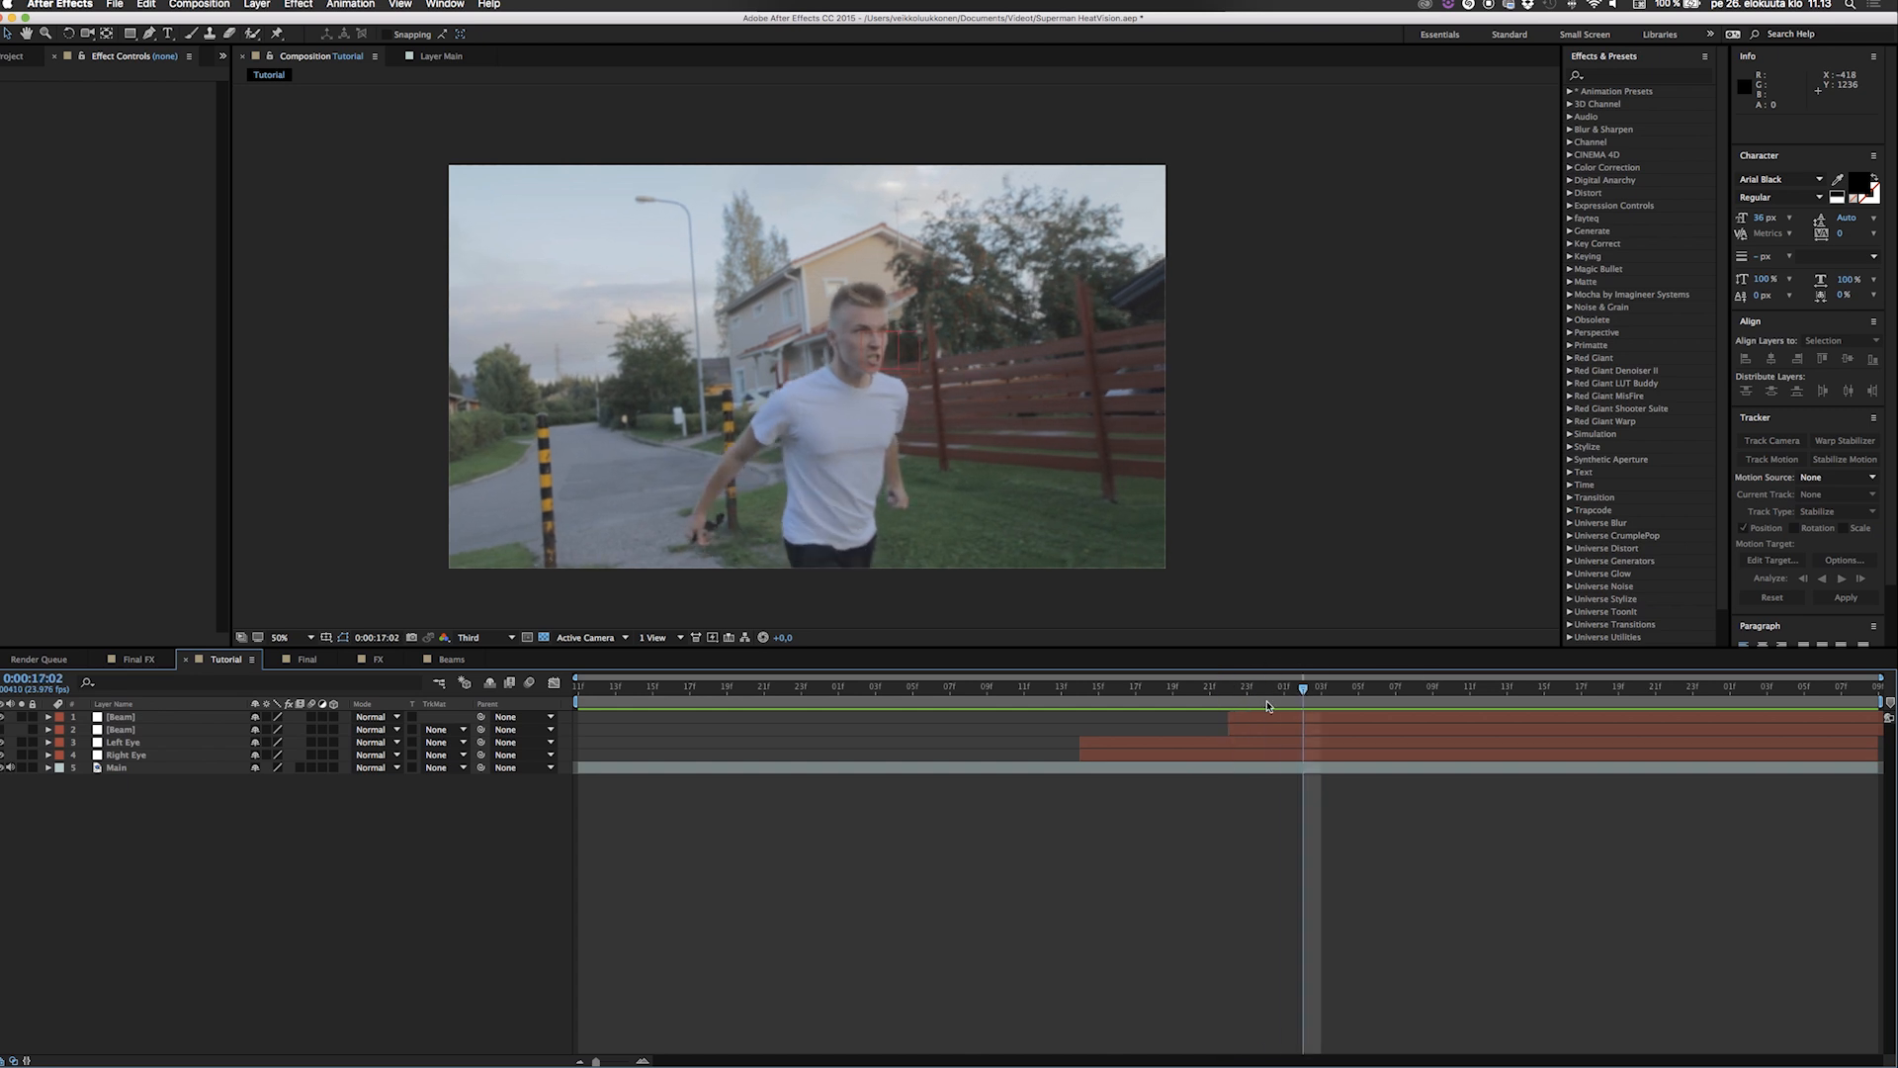
pyautogui.click(1269, 716)
pyautogui.moveTo(1307, 688); pyautogui.dragTo(1367, 713)
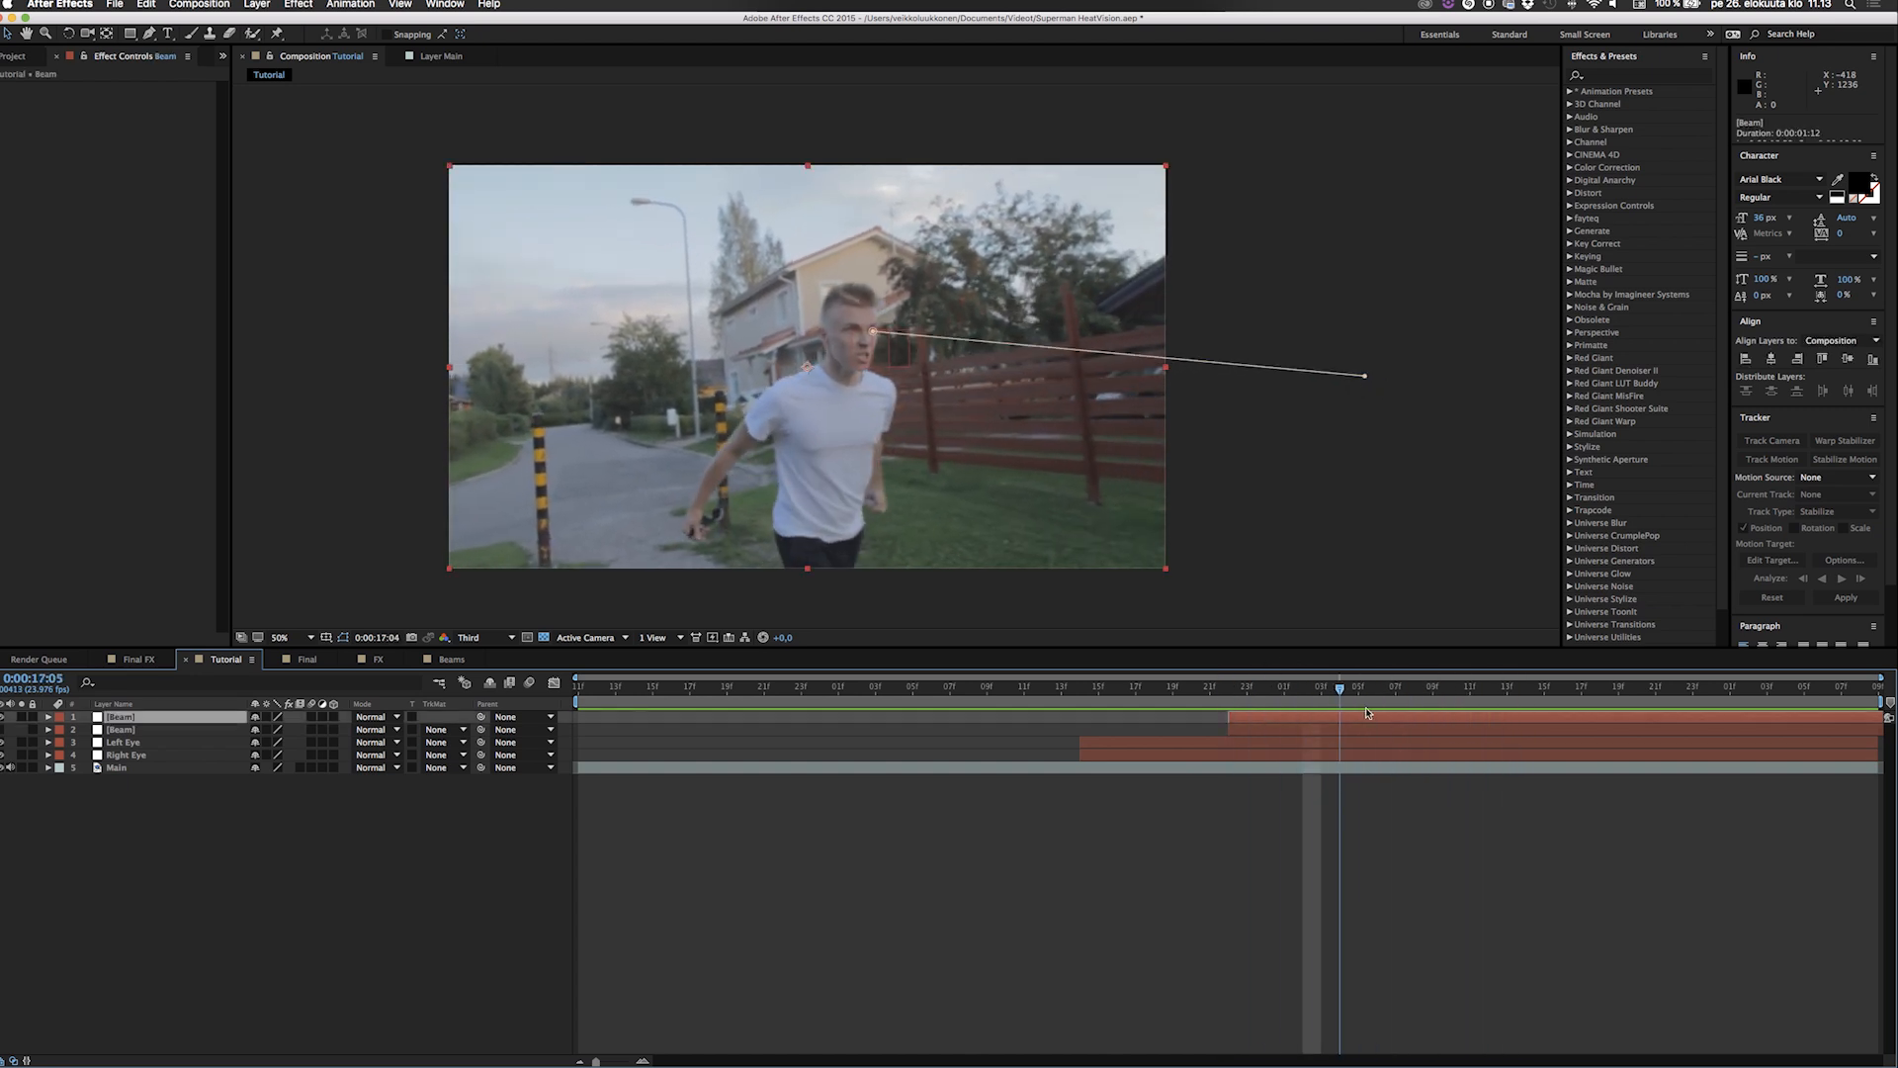
pyautogui.click(1322, 732)
pyautogui.click(1264, 699)
pyautogui.press('space')
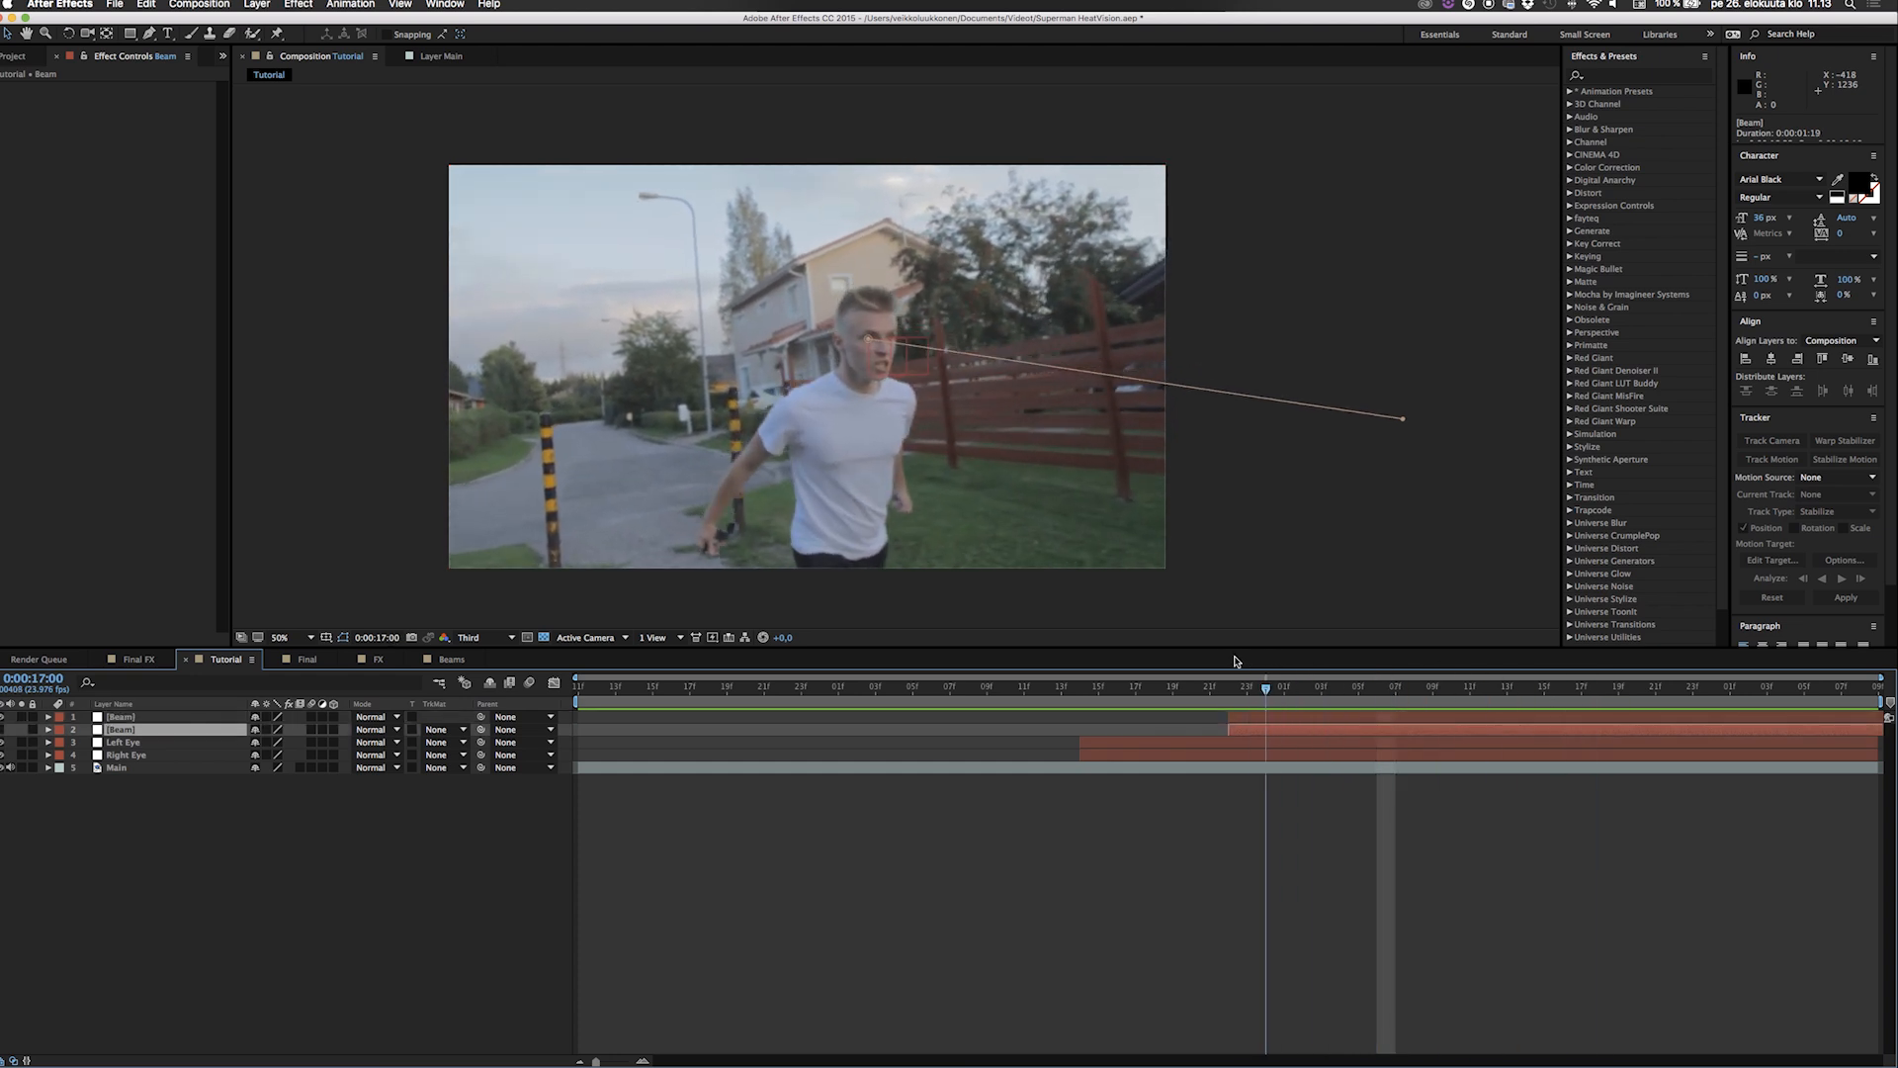
# Set the top Beam layer's Opacity to 100% with the time at 0:00:16:22.
pyautogui.click(1232, 685)
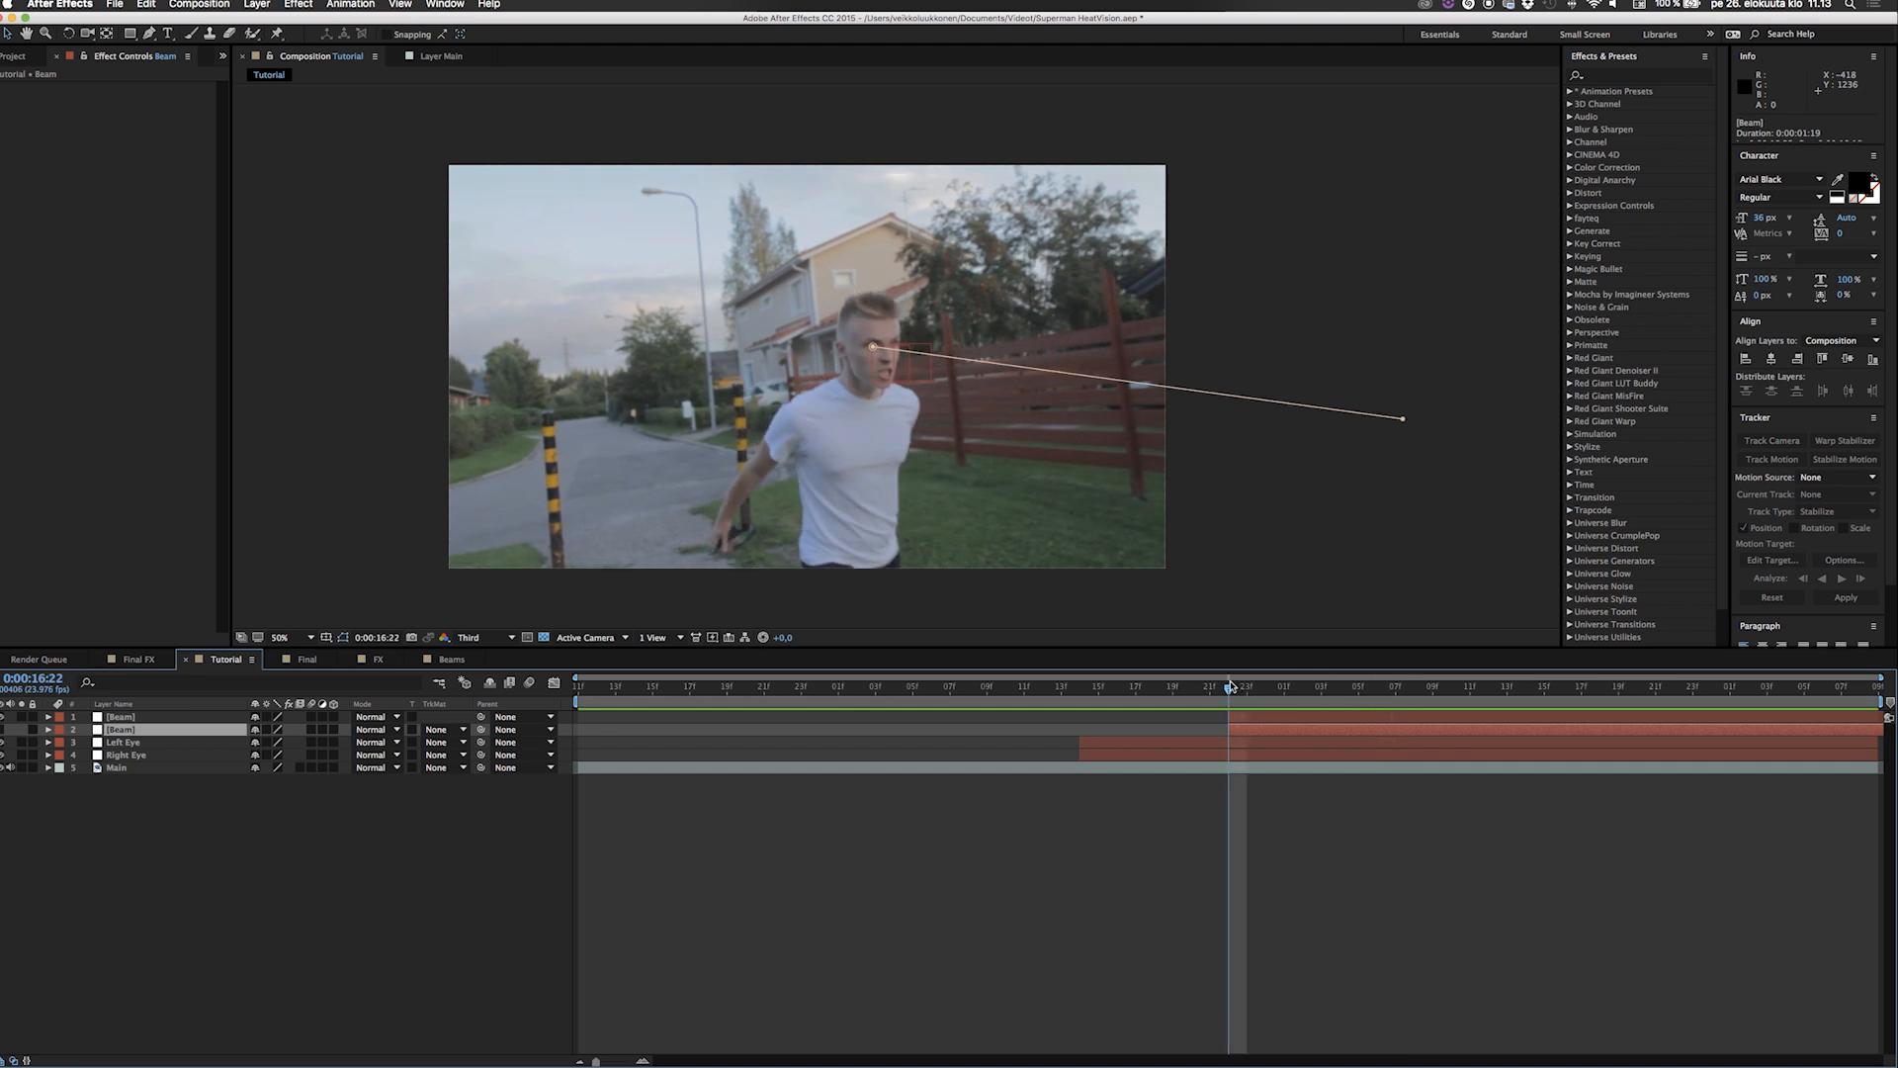
pyautogui.click(197, 716)
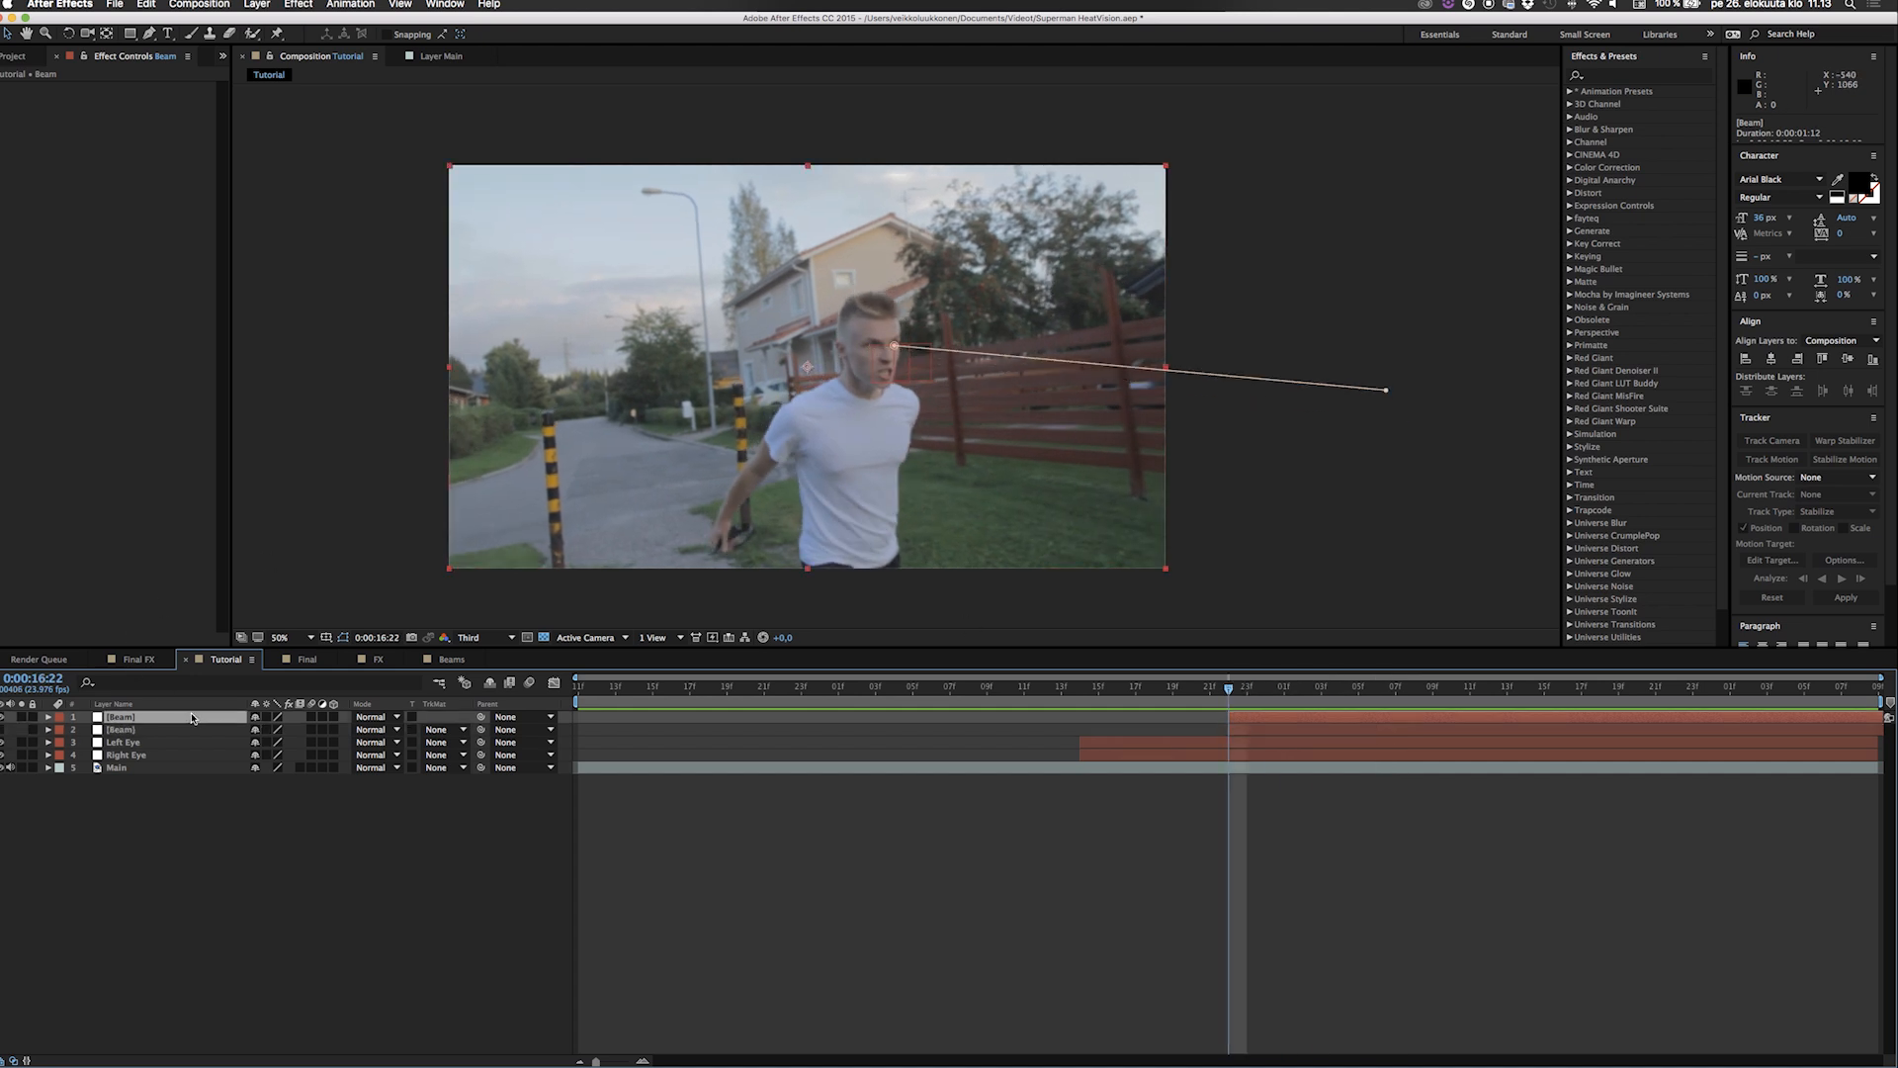
pyautogui.hotkey('alt', 'shift', 't')
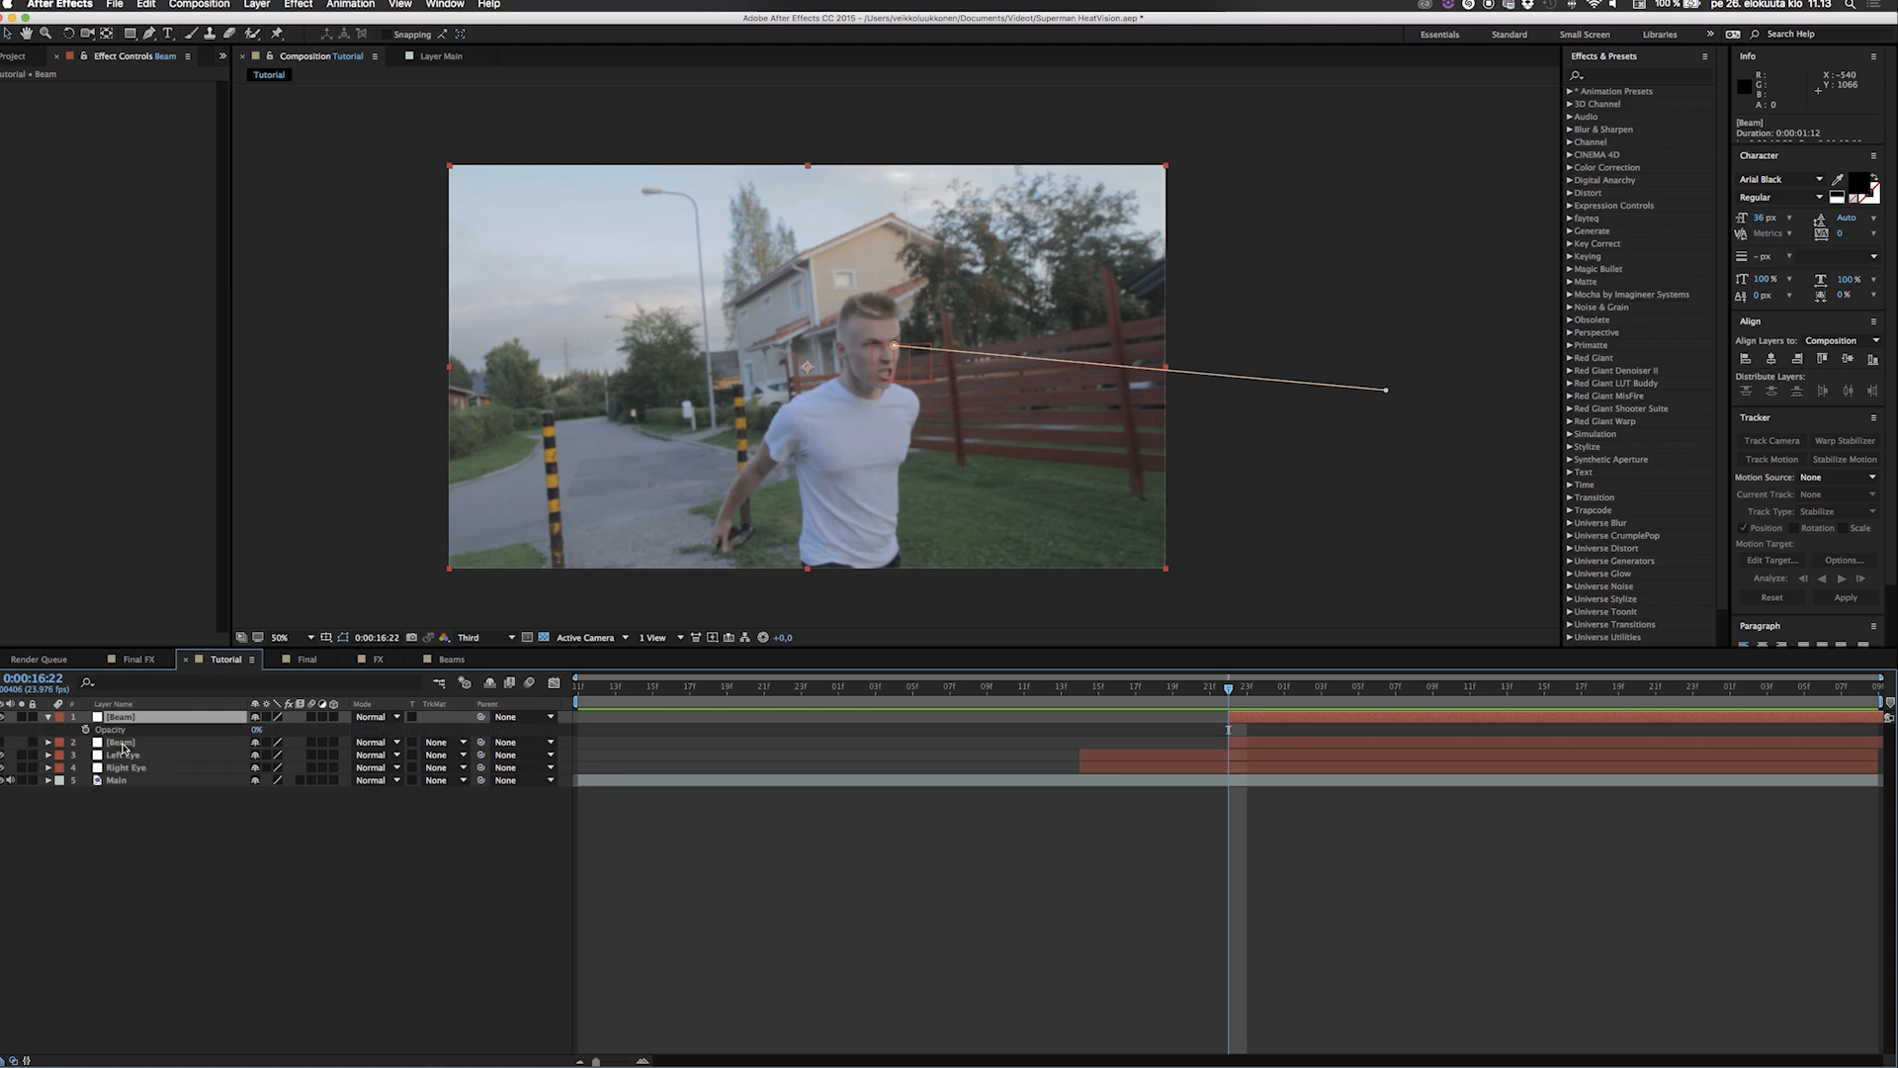
pyautogui.click(257, 730)
pyautogui.write('100')
pyautogui.press('Return')
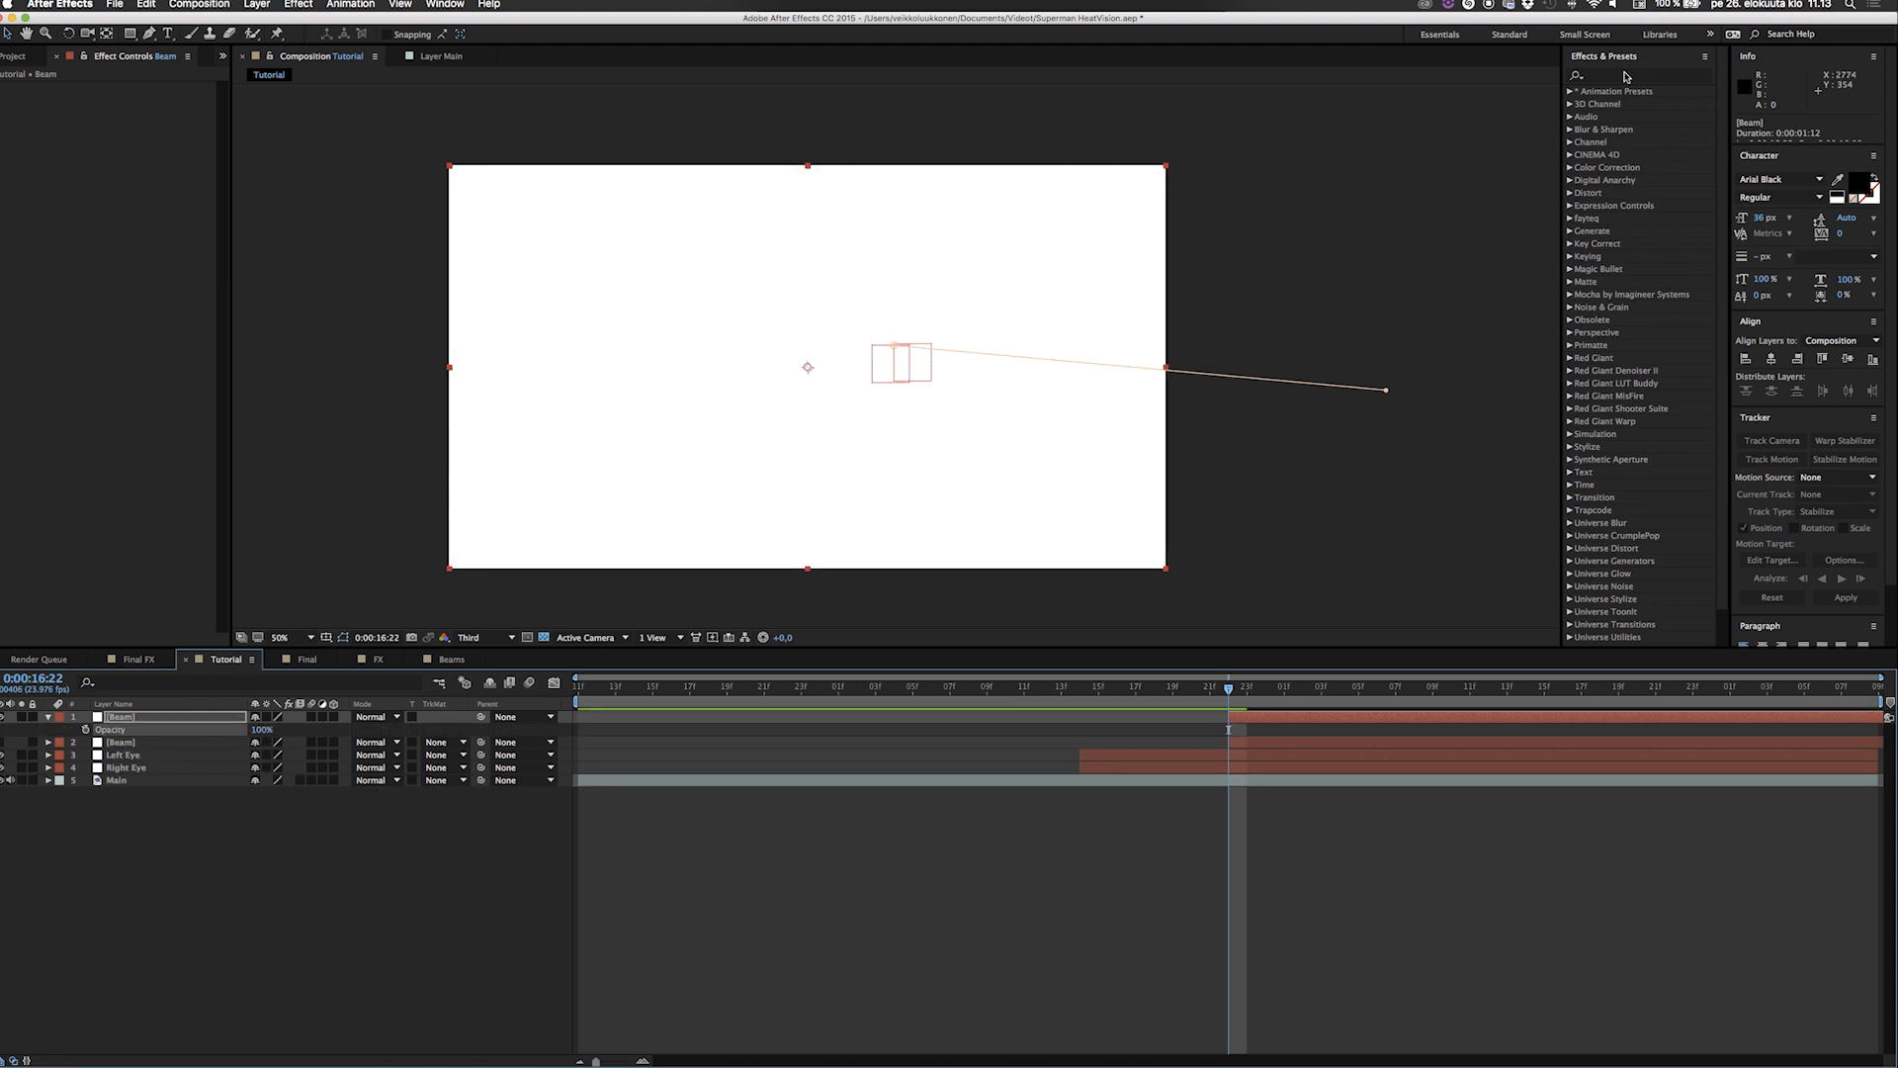
# Find the Trapcode 3D Stroke effect and apply it to the top Beam layer.
pyautogui.click(1628, 76)
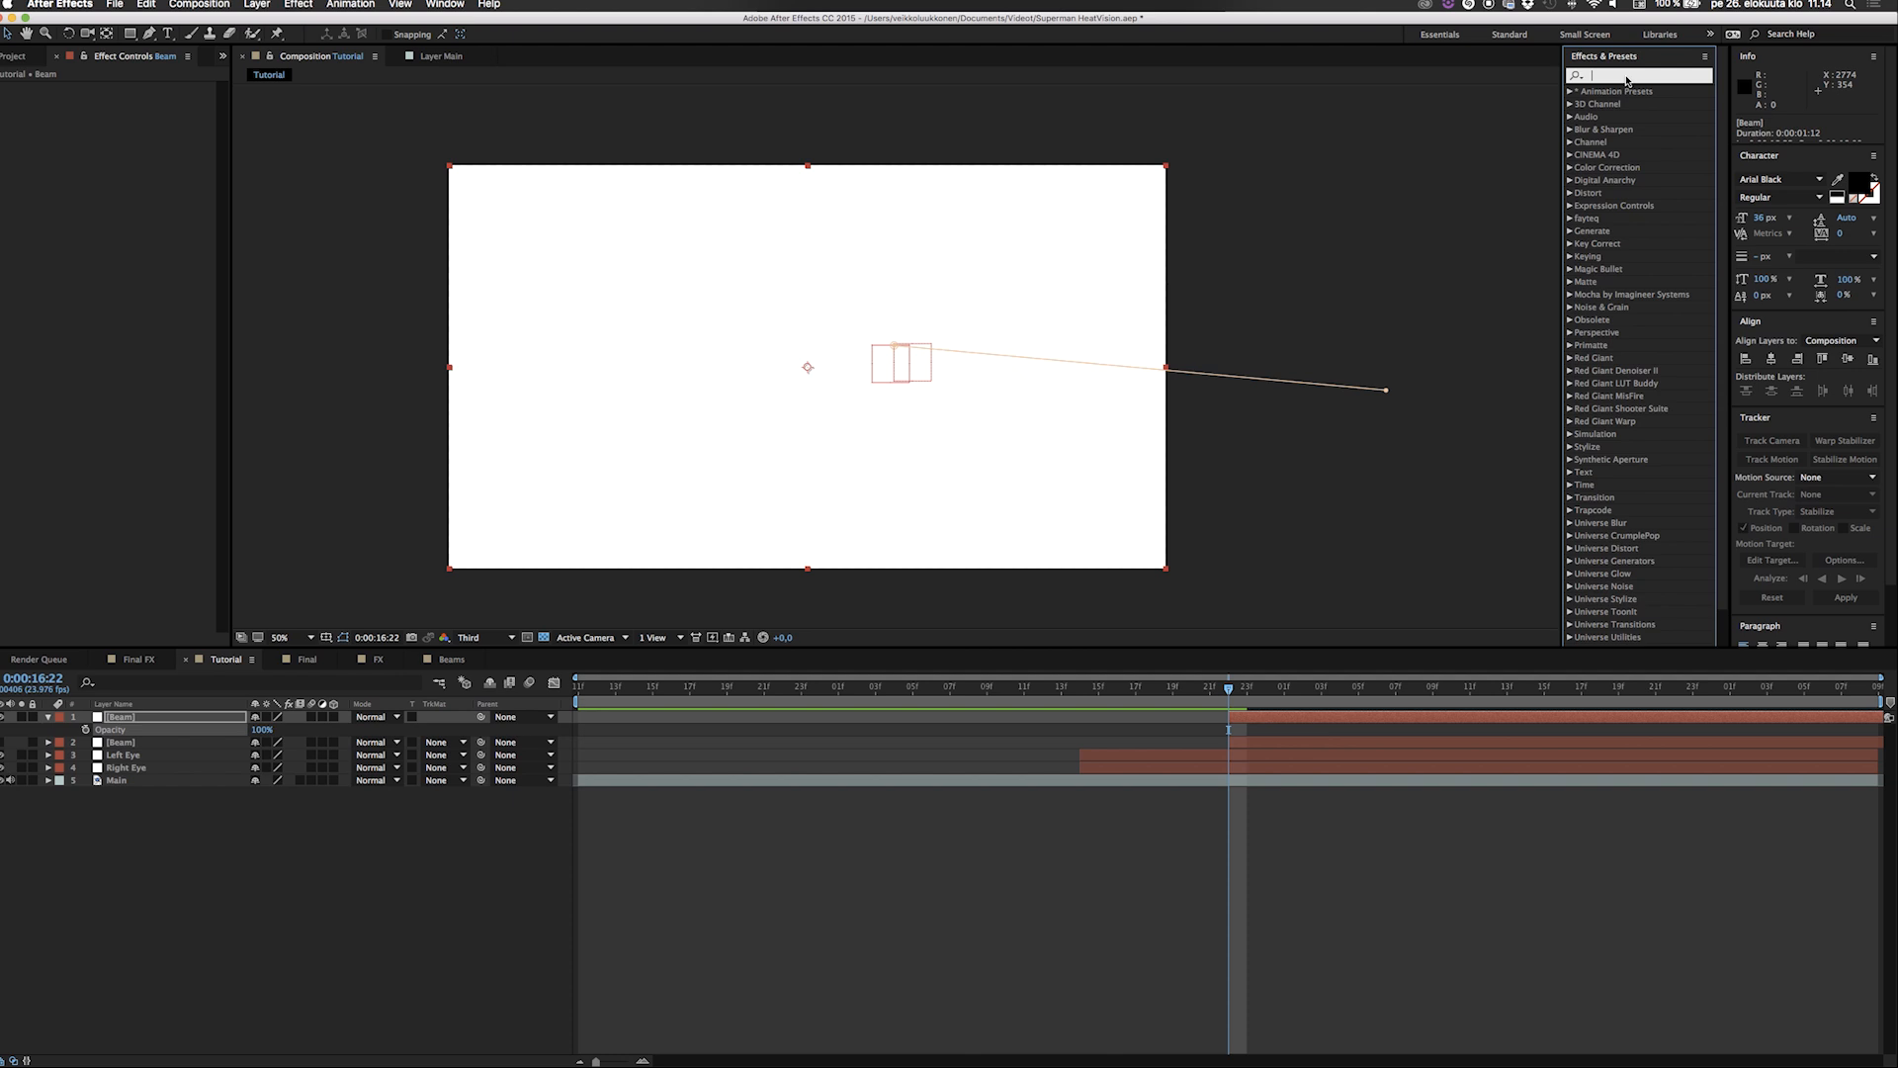
pyautogui.write('3d stroke')
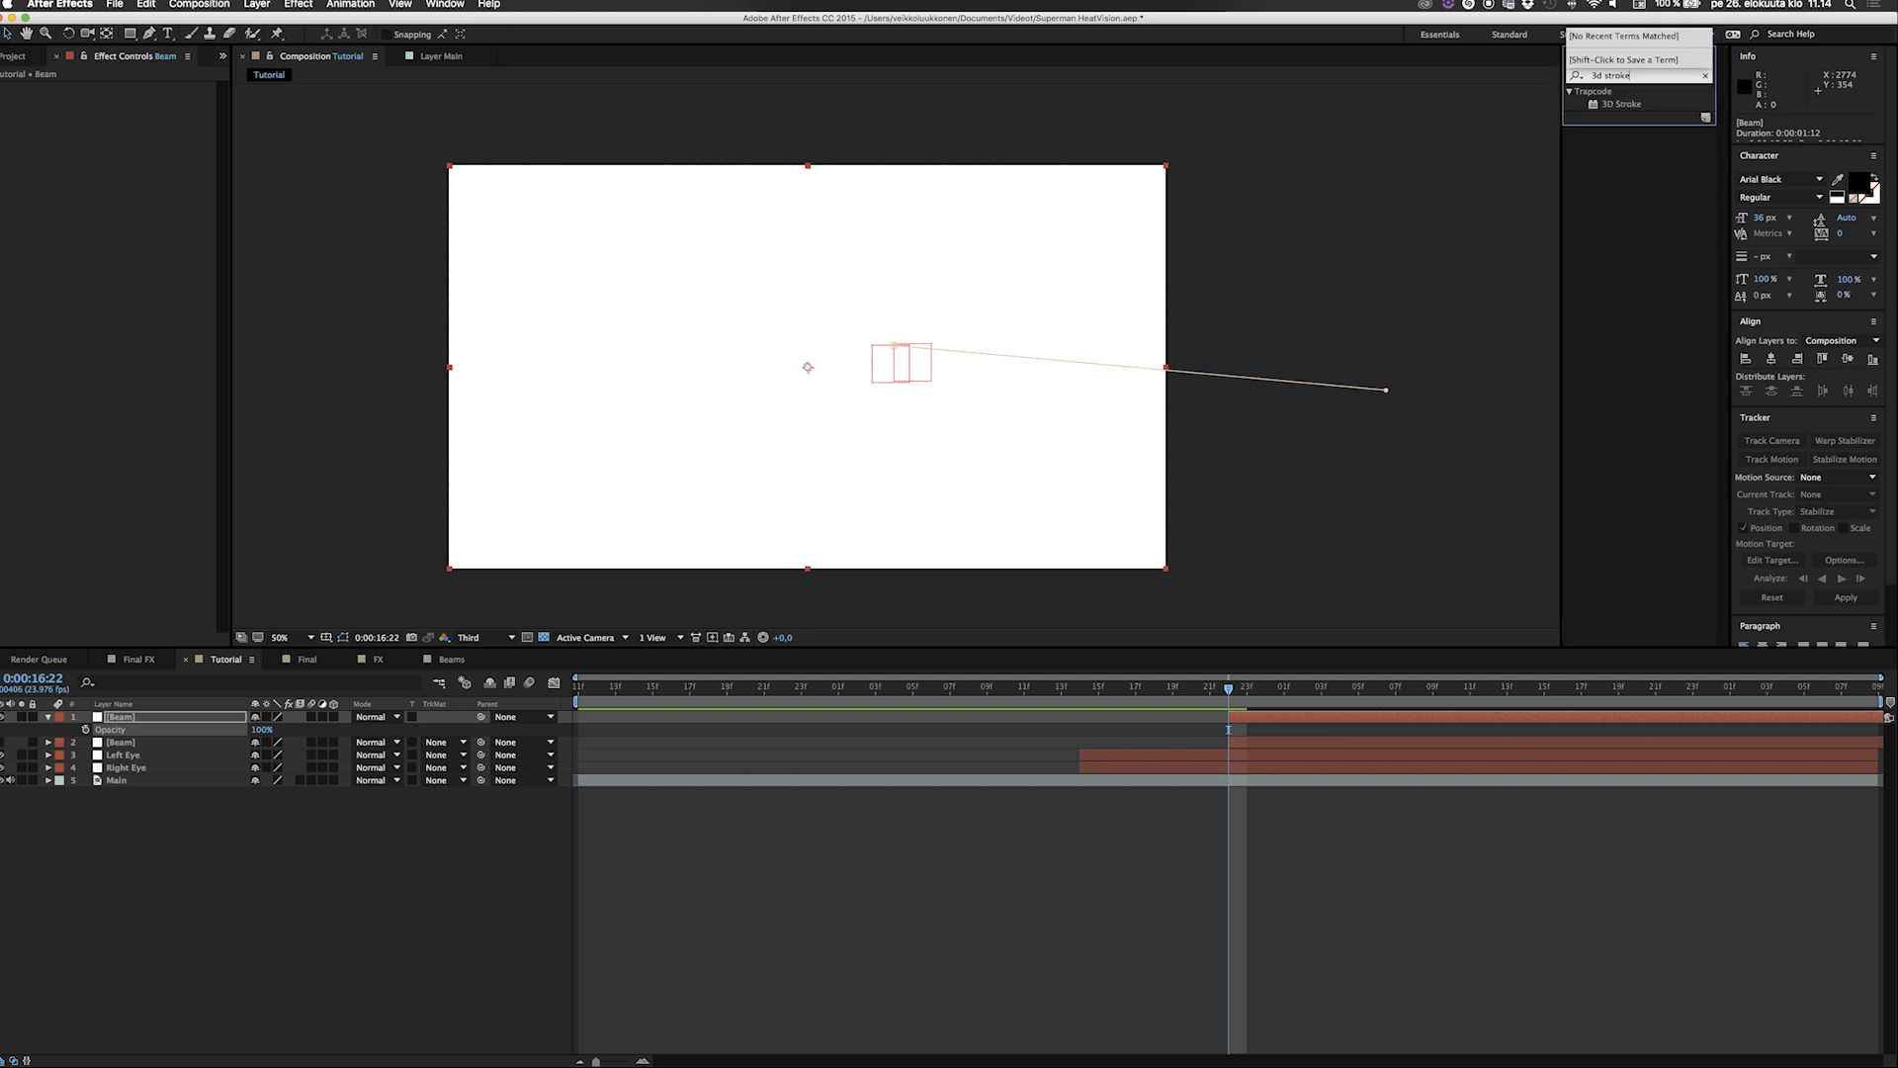
pyautogui.moveTo(1619, 105); pyautogui.dragTo(182, 717)
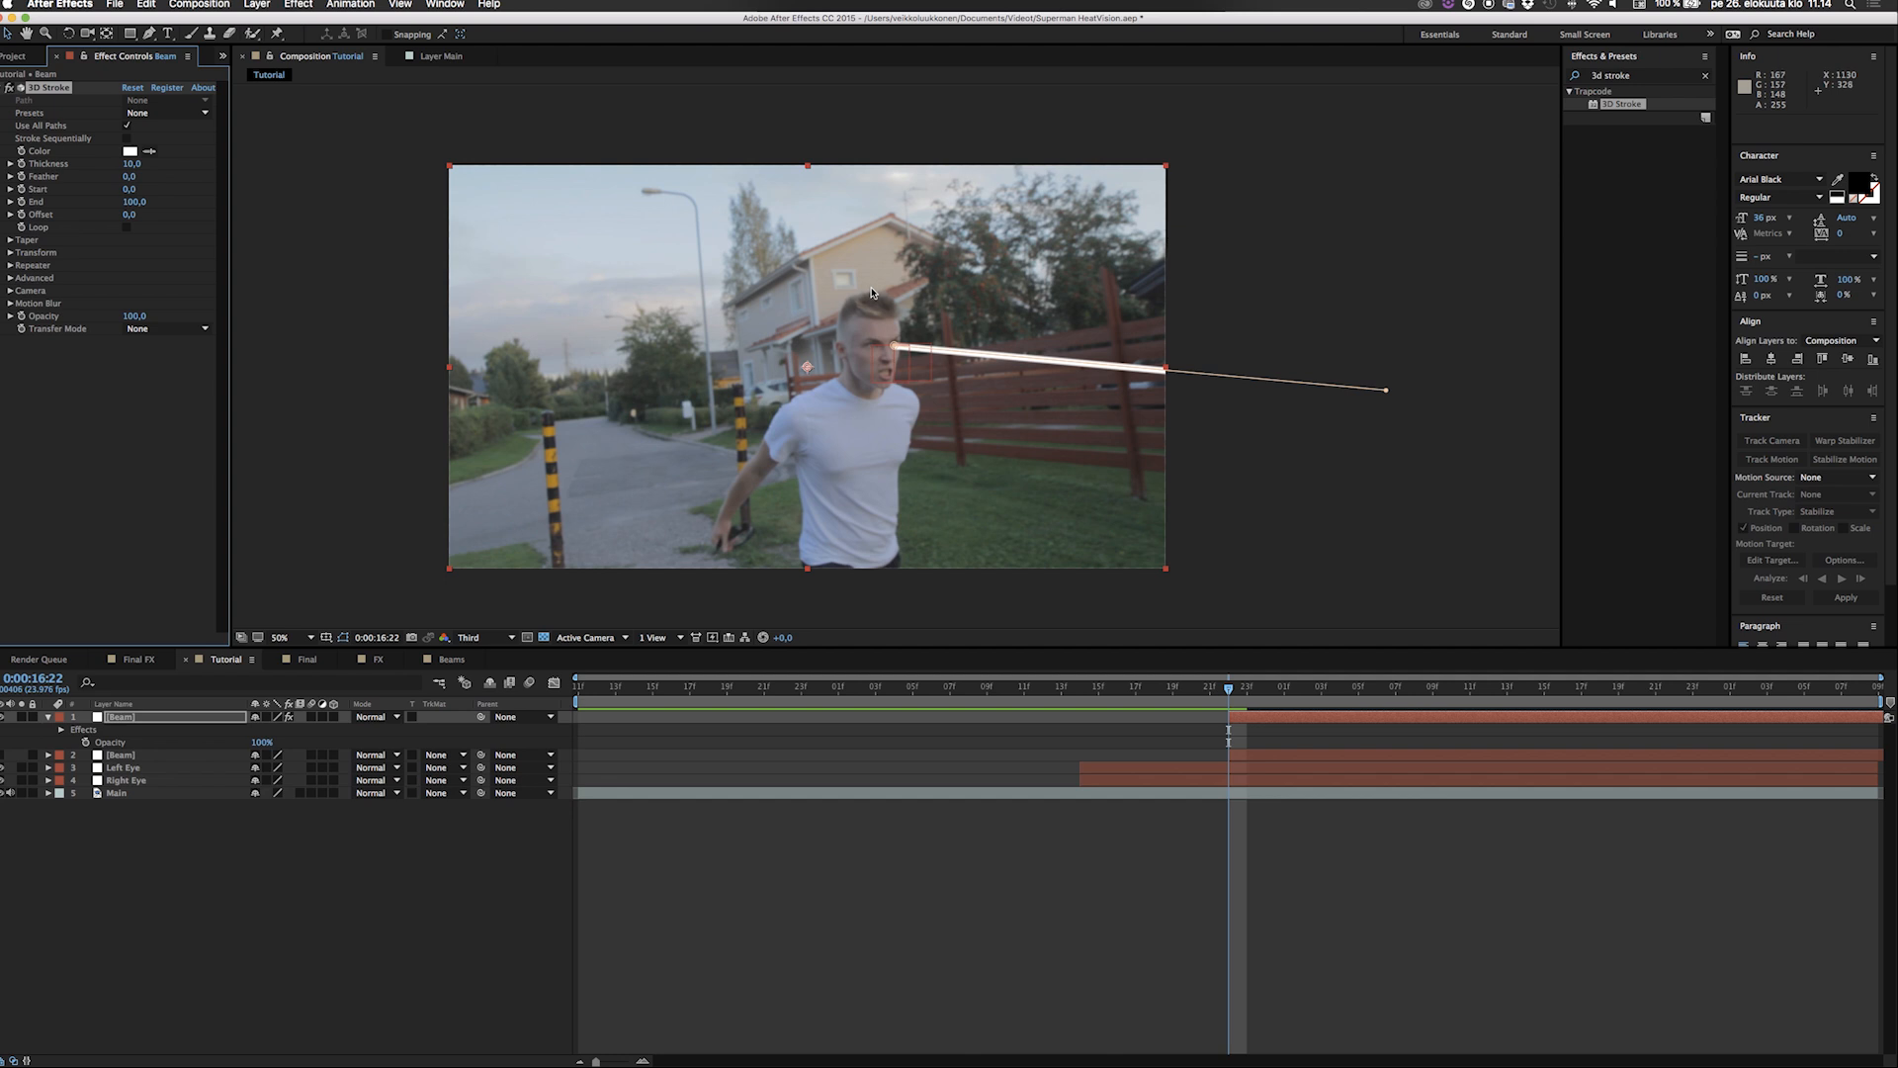
# Move through the frames between 0:00:16:22 and 0:00:18:04 to check how the stroked beam follows the eye.
pyautogui.moveTo(1231, 692); pyautogui.dragTo(1485, 680)
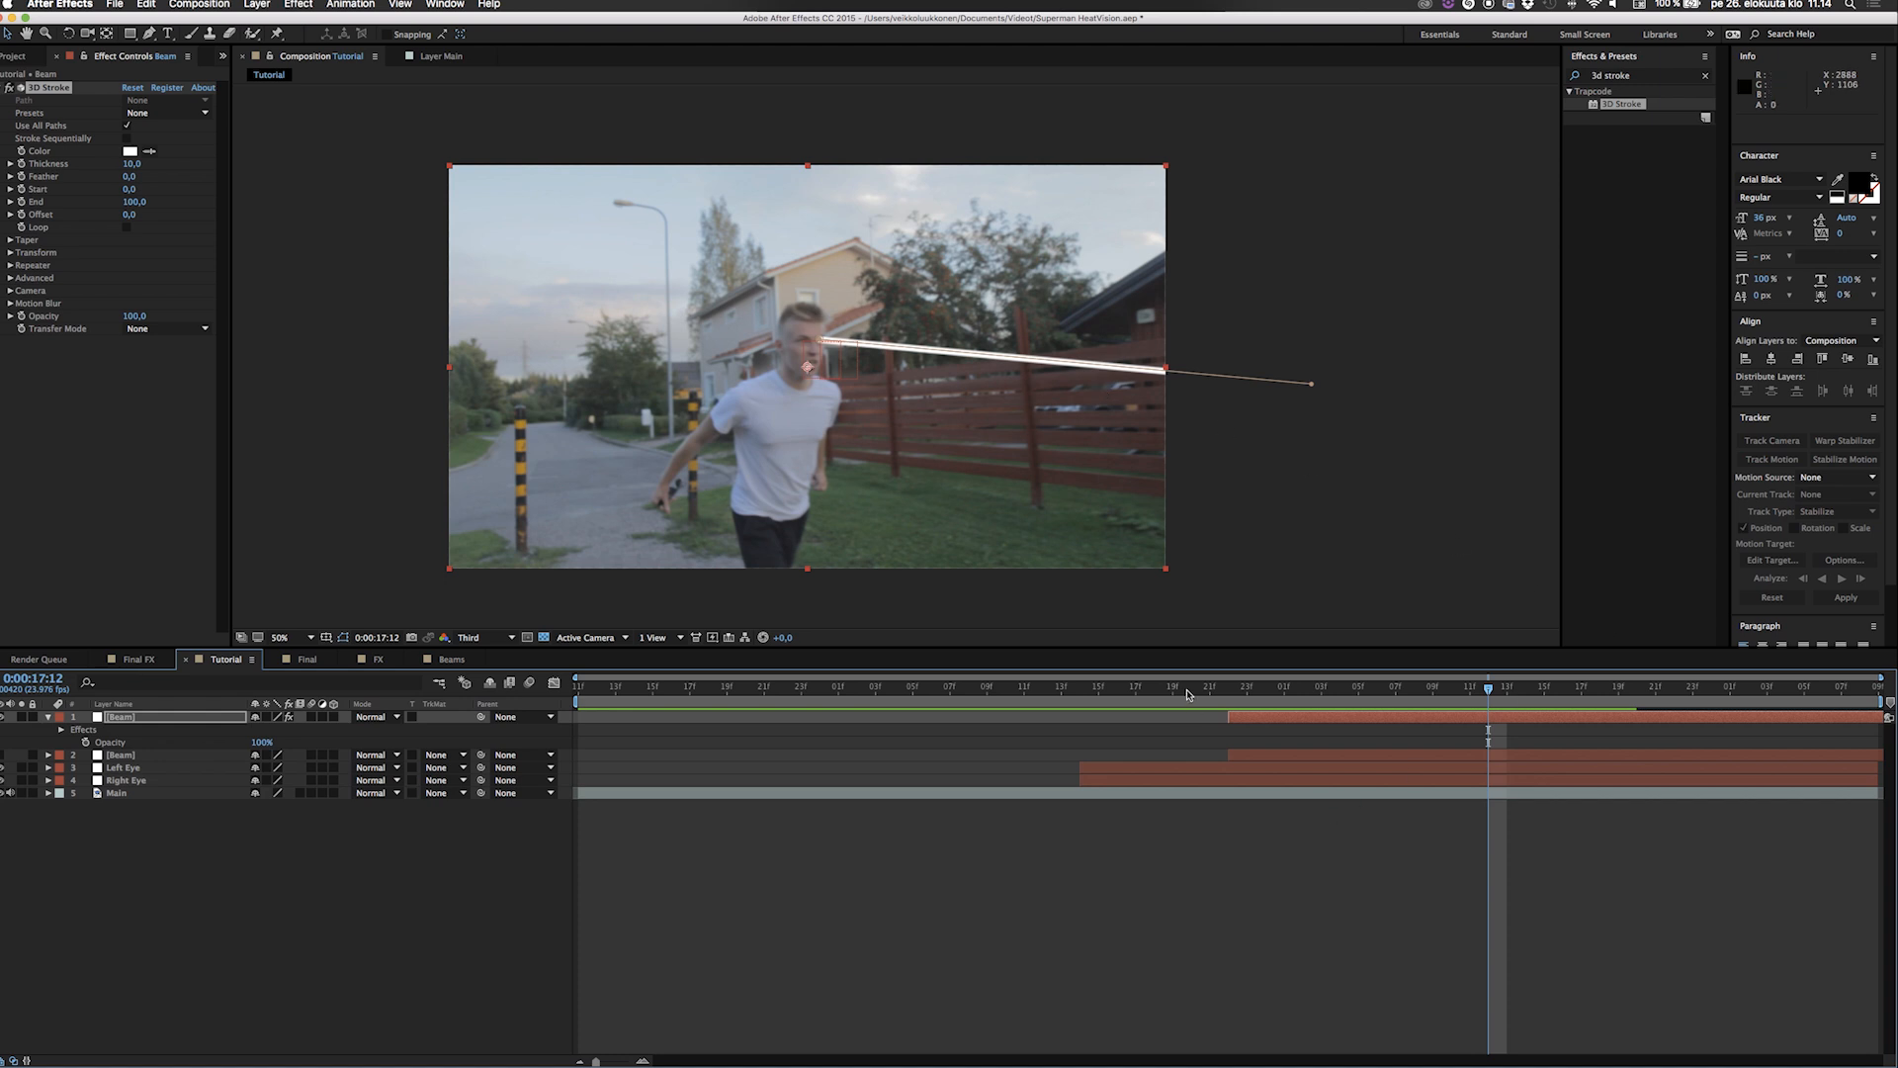
pyautogui.moveTo(1189, 695); pyautogui.dragTo(1233, 701)
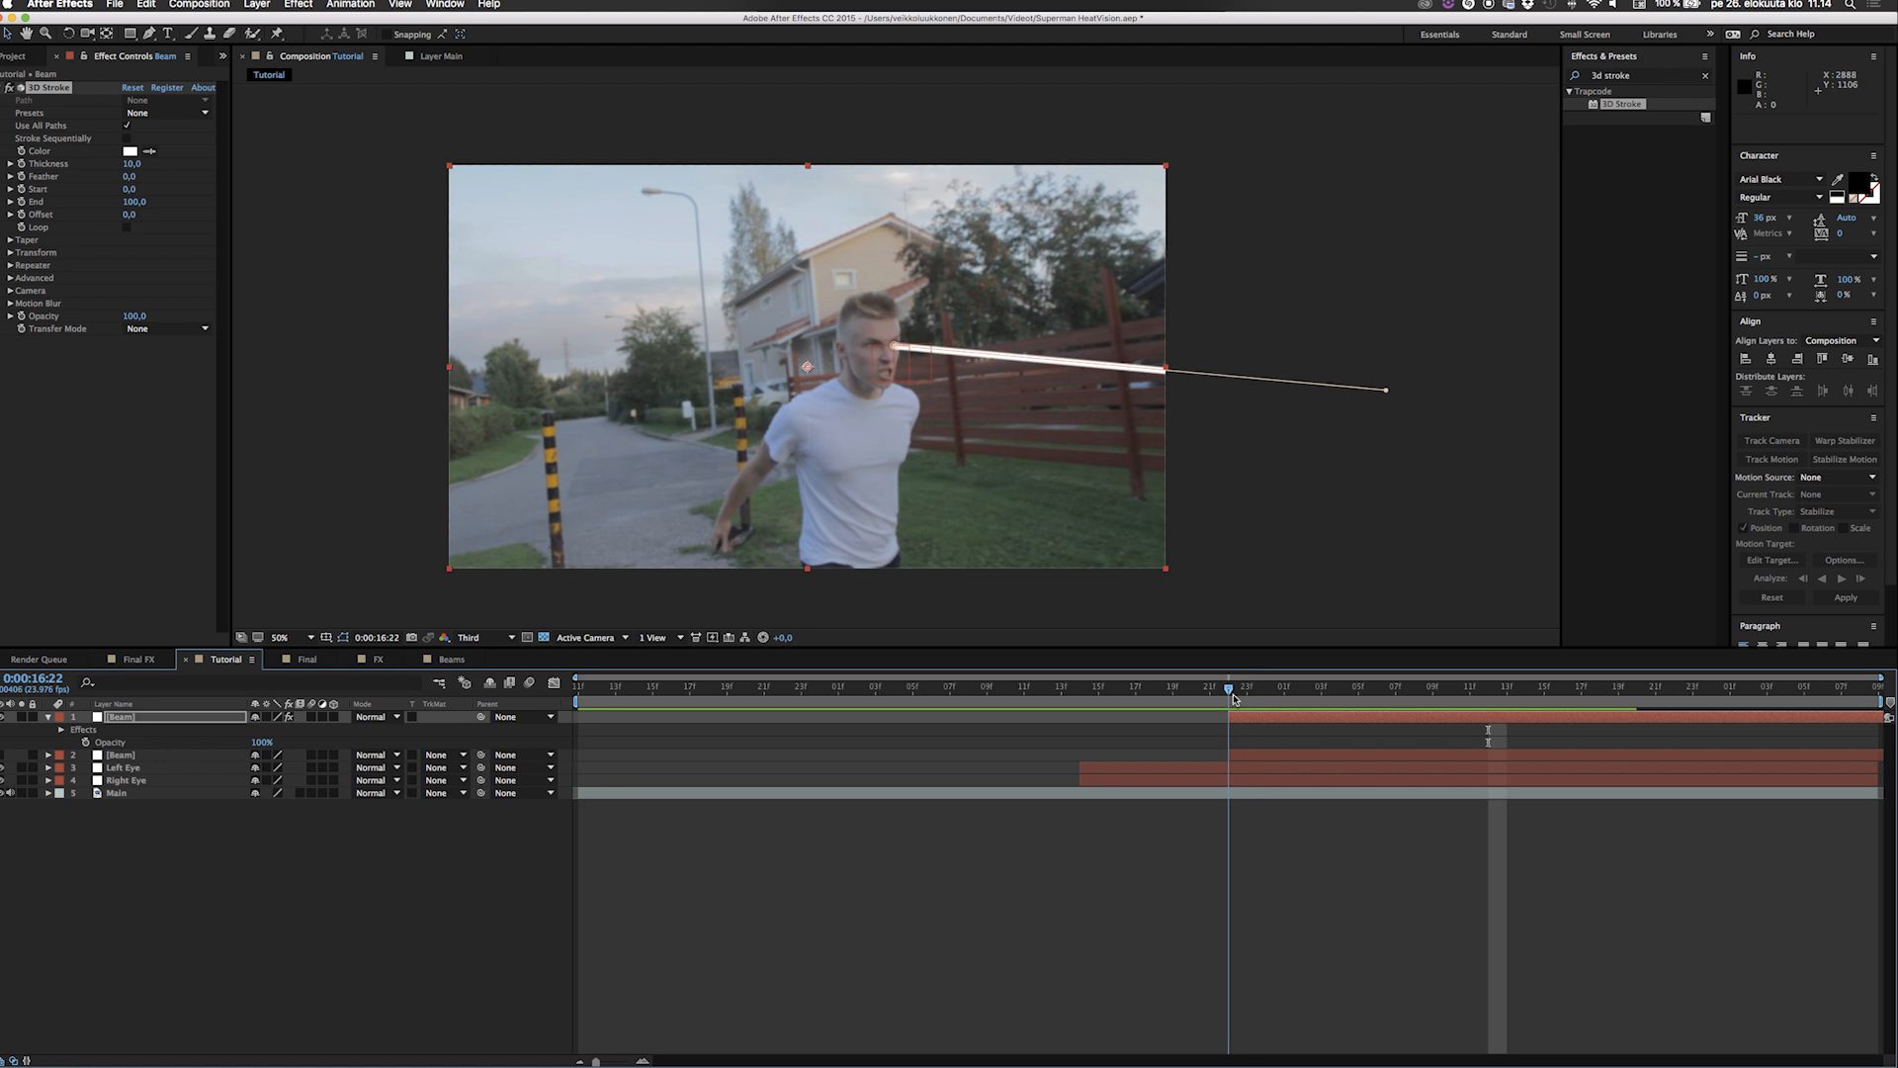
pyautogui.moveTo(1231, 698); pyautogui.dragTo(1793, 728)
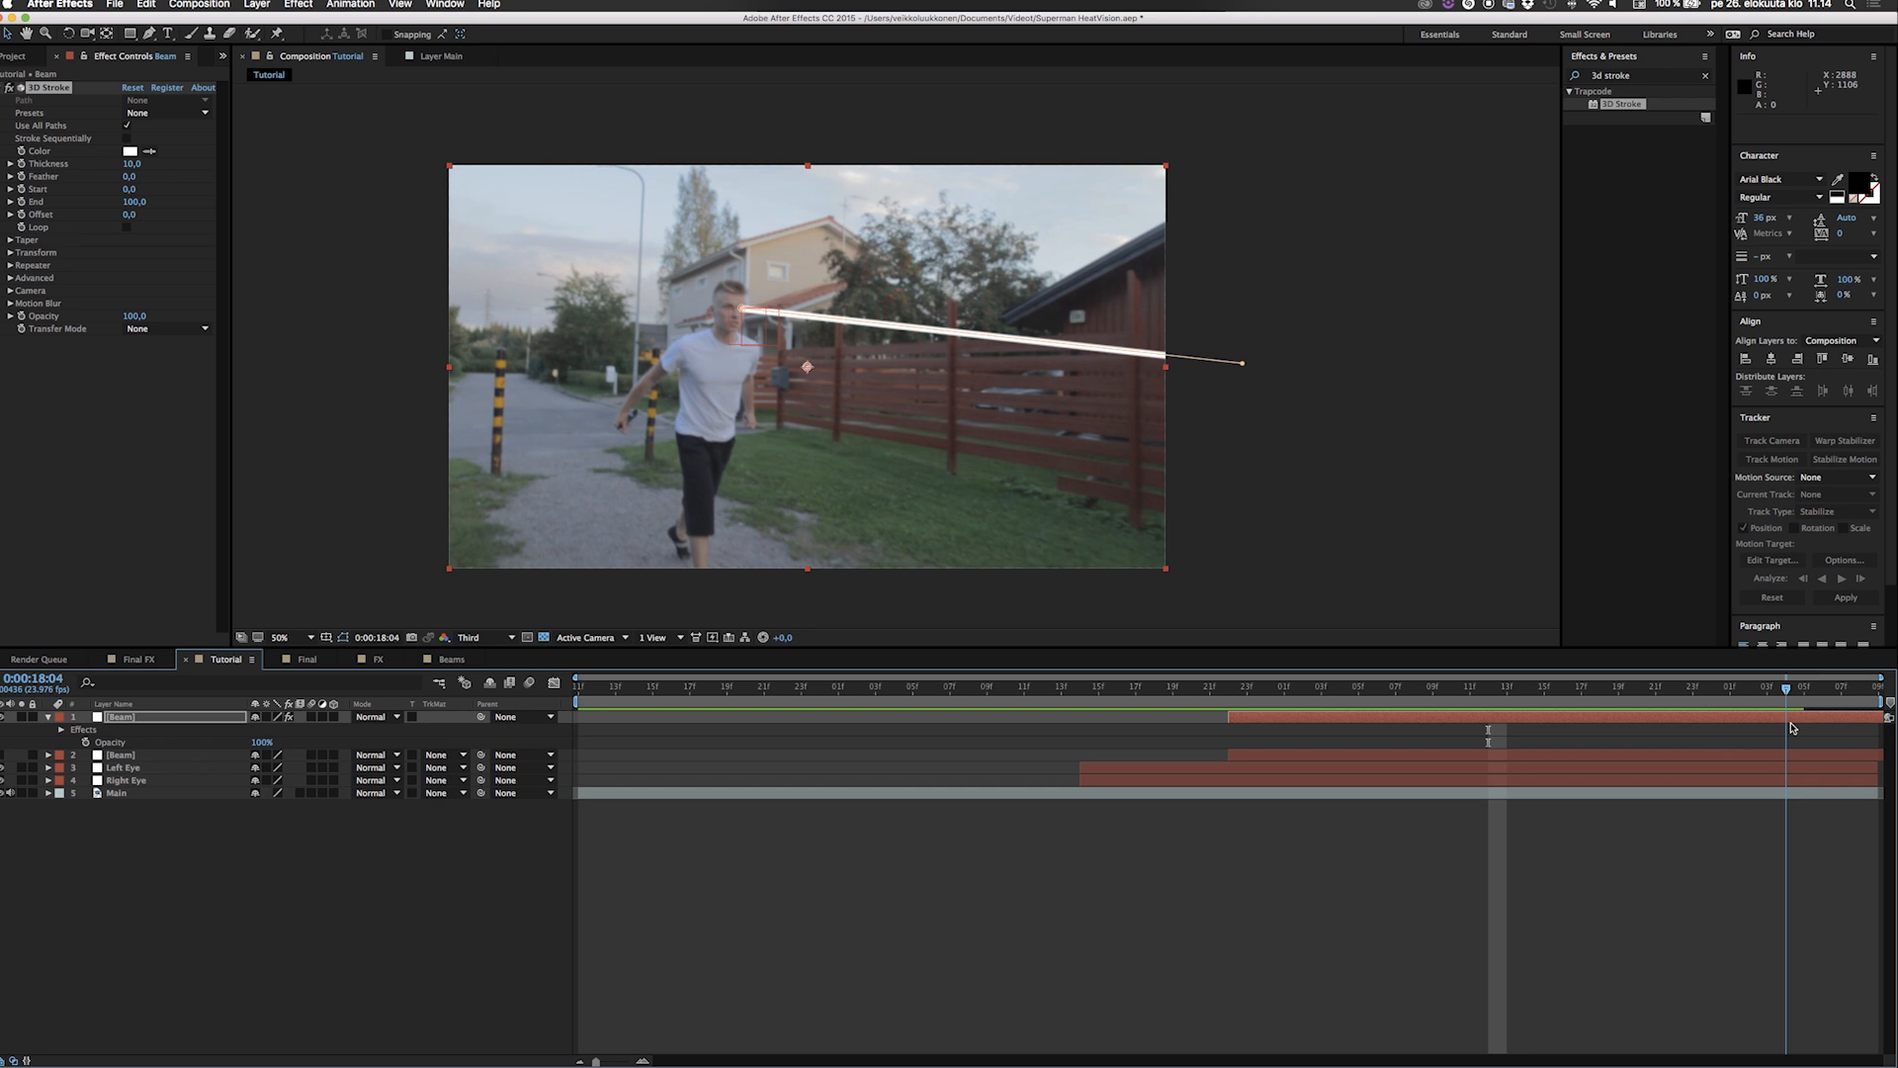
# Keyframe the 3D Stroke's End from 0 at 0:00:16:22 to 100 at 0:00:17:01 on the top Beam layer.
pyautogui.moveTo(1793, 723); pyautogui.dragTo(1231, 657)
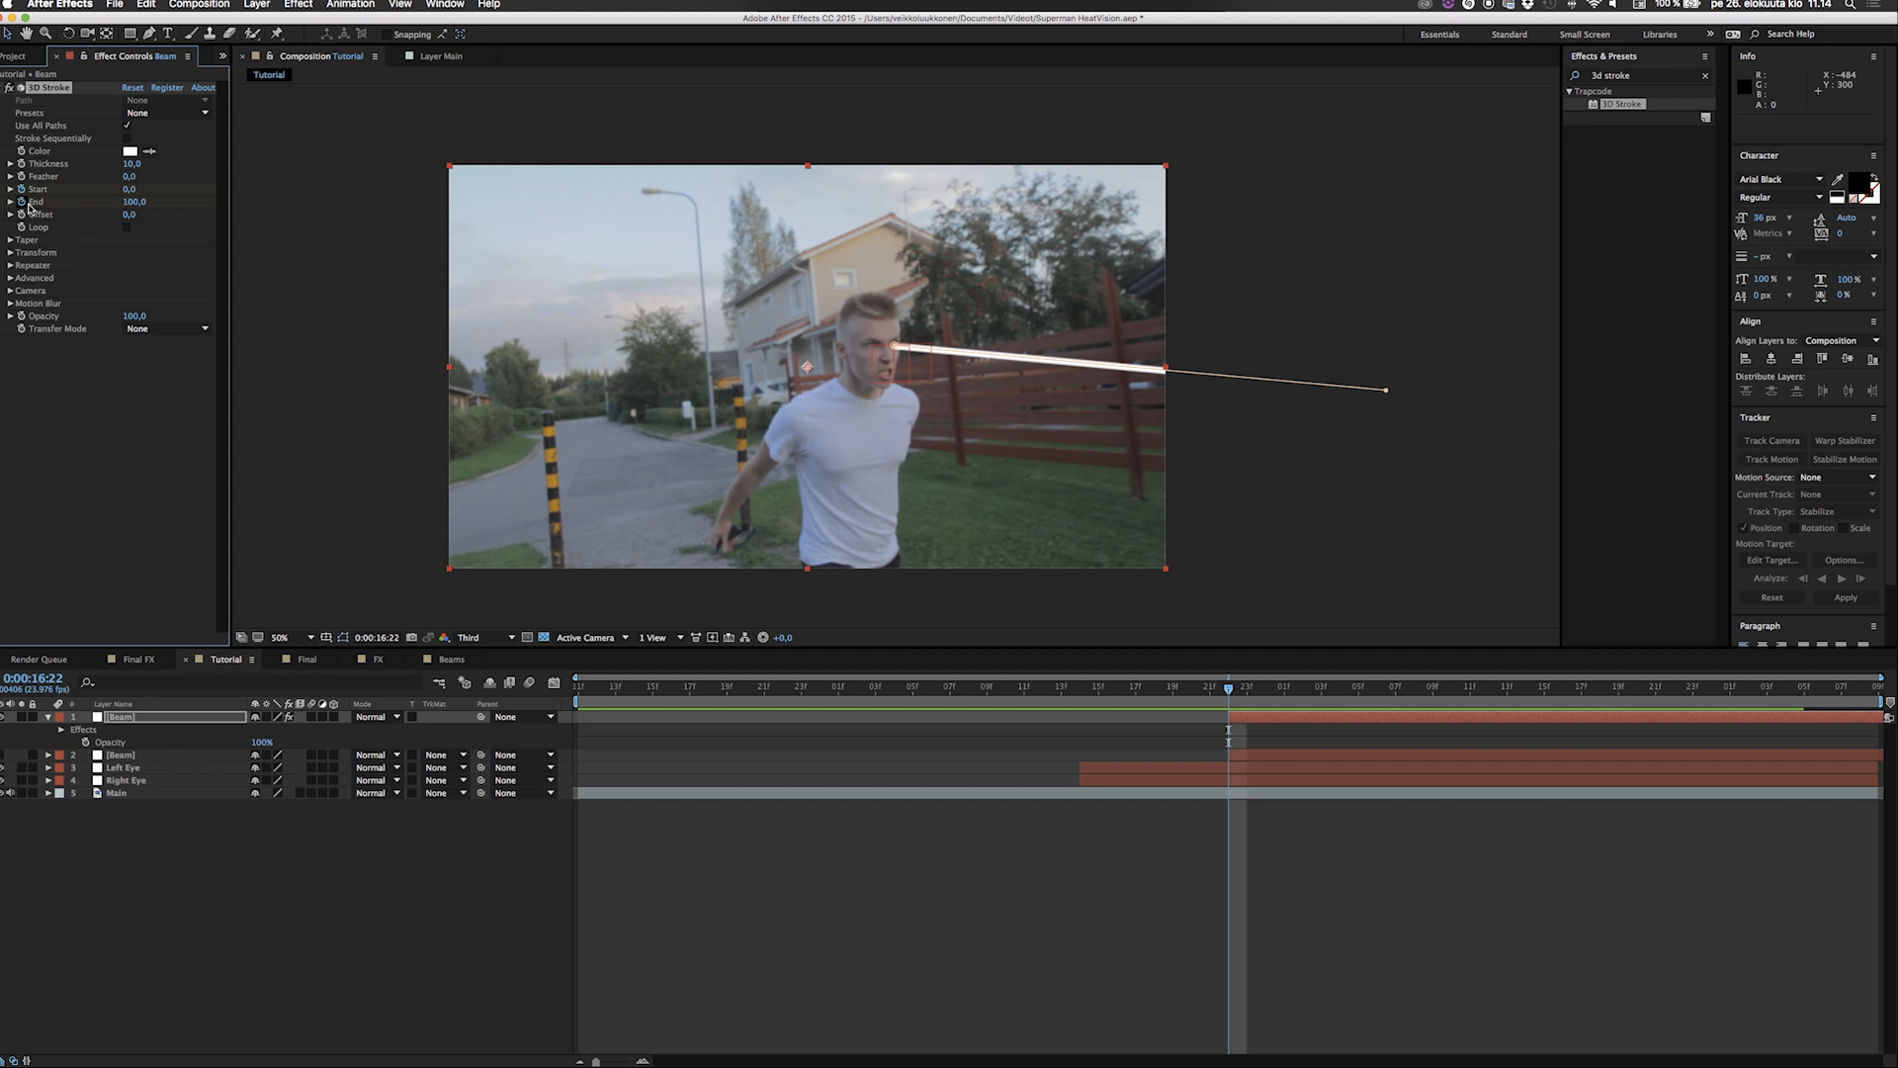
pyautogui.press('u')
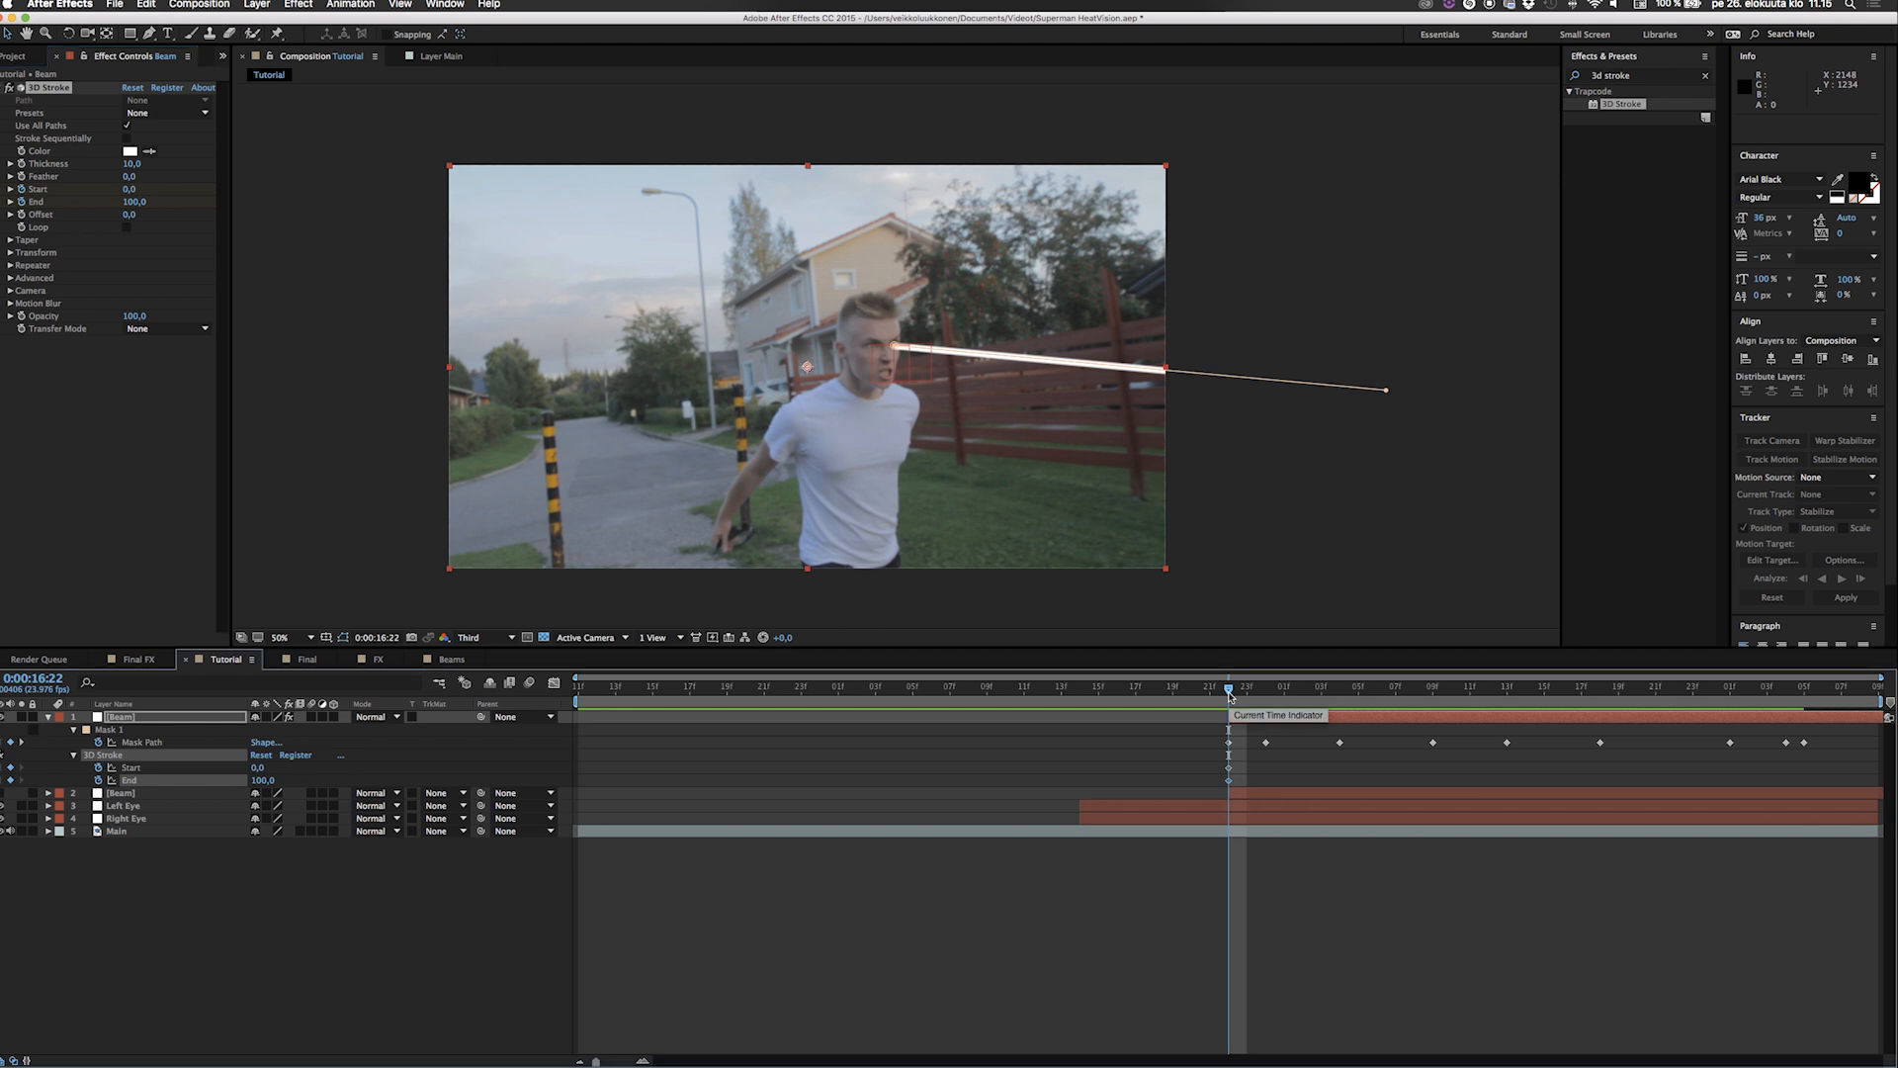
pyautogui.moveTo(131, 208); pyautogui.dragTo(5, 211)
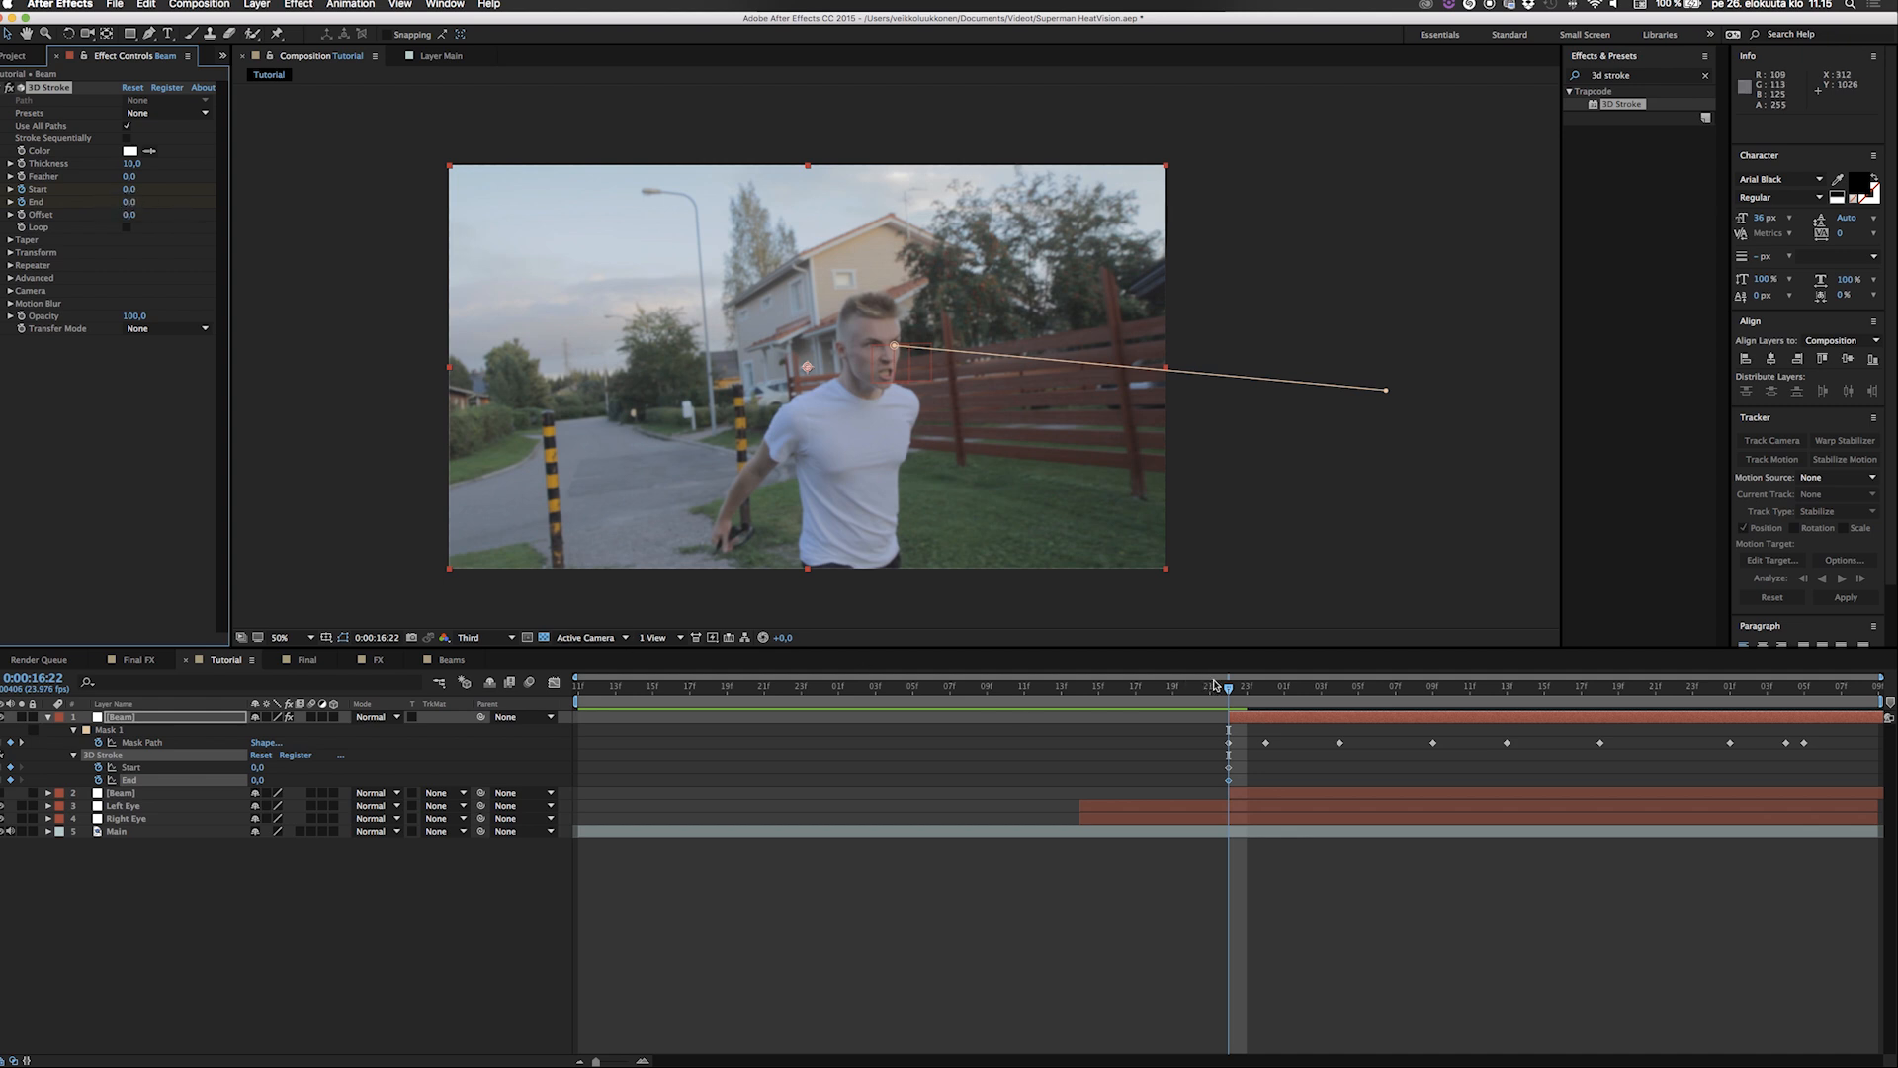
pyautogui.moveTo(1237, 692); pyautogui.dragTo(1285, 692)
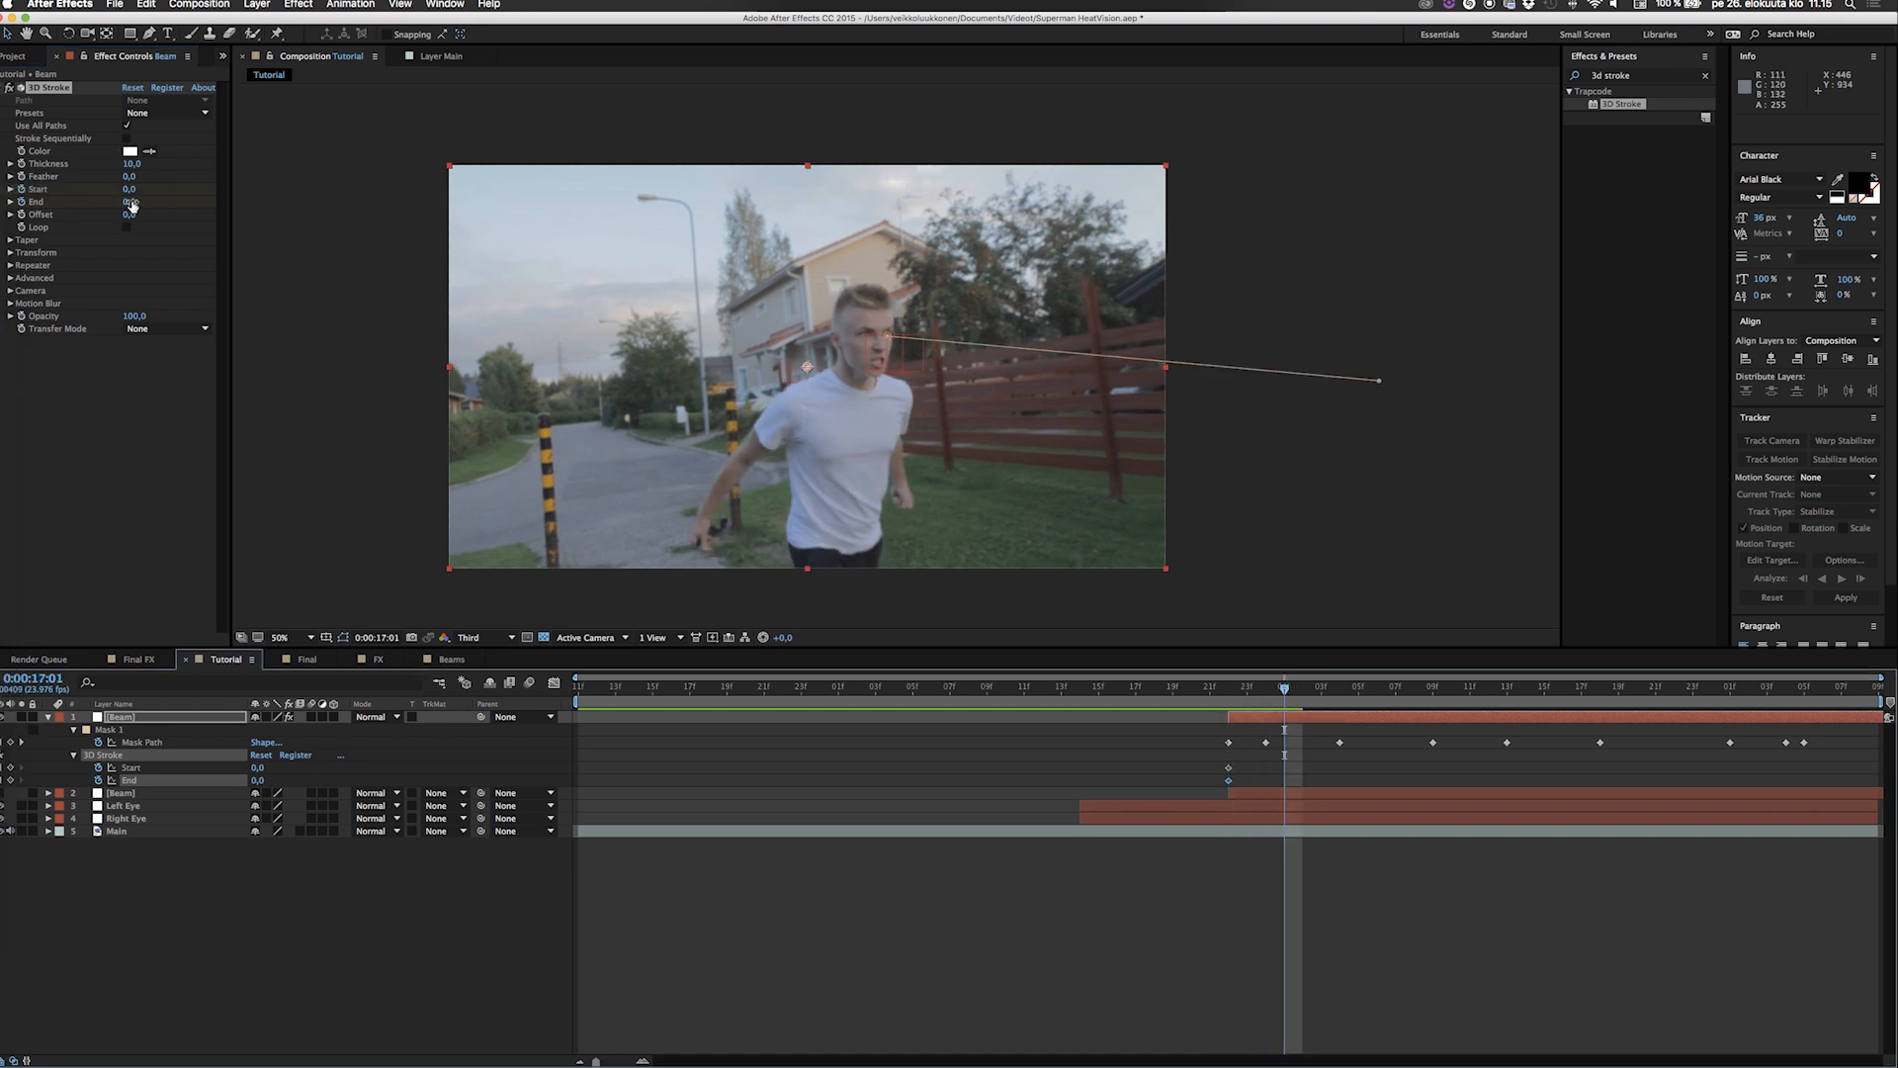
pyautogui.moveTo(130, 202); pyautogui.dragTo(284, 209)
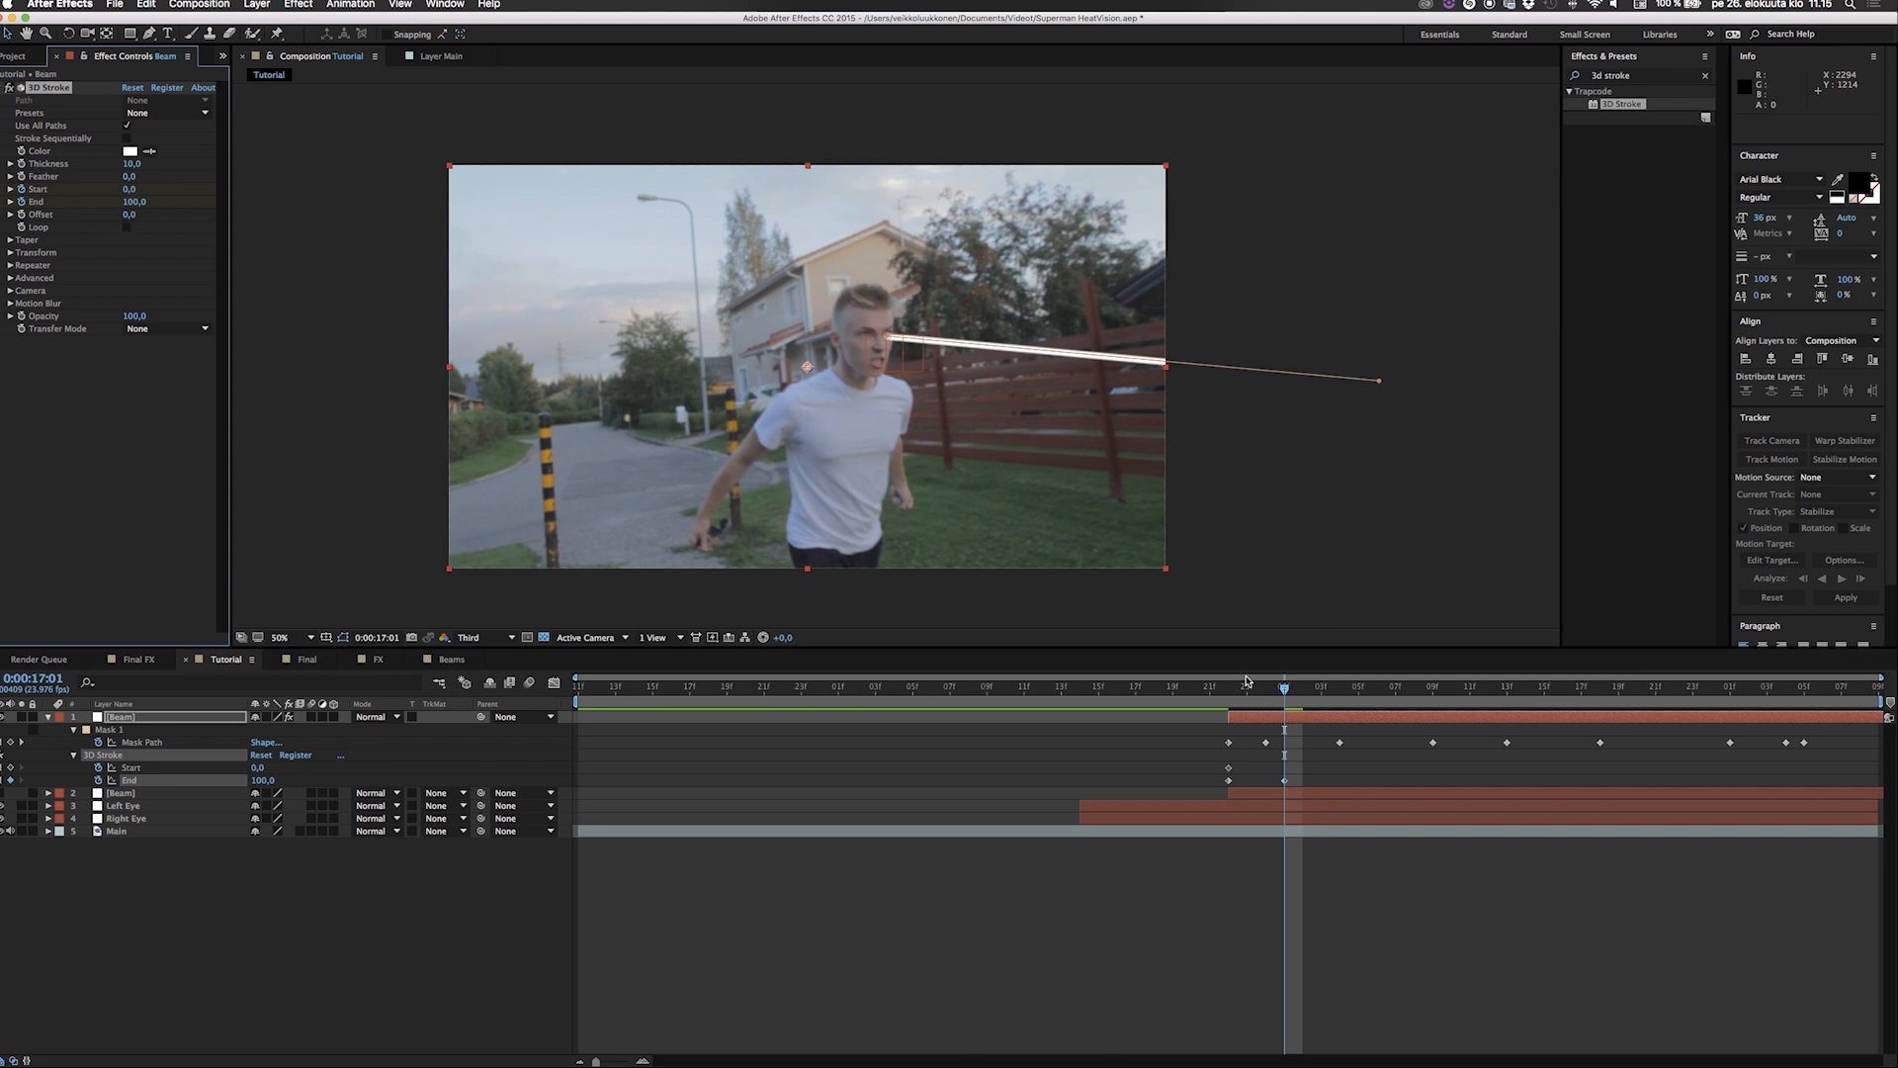
# Play the composition from 0:00:16:21 to check how the beam shoots out of the eye.
pyautogui.click(1218, 698)
pyautogui.press('space')
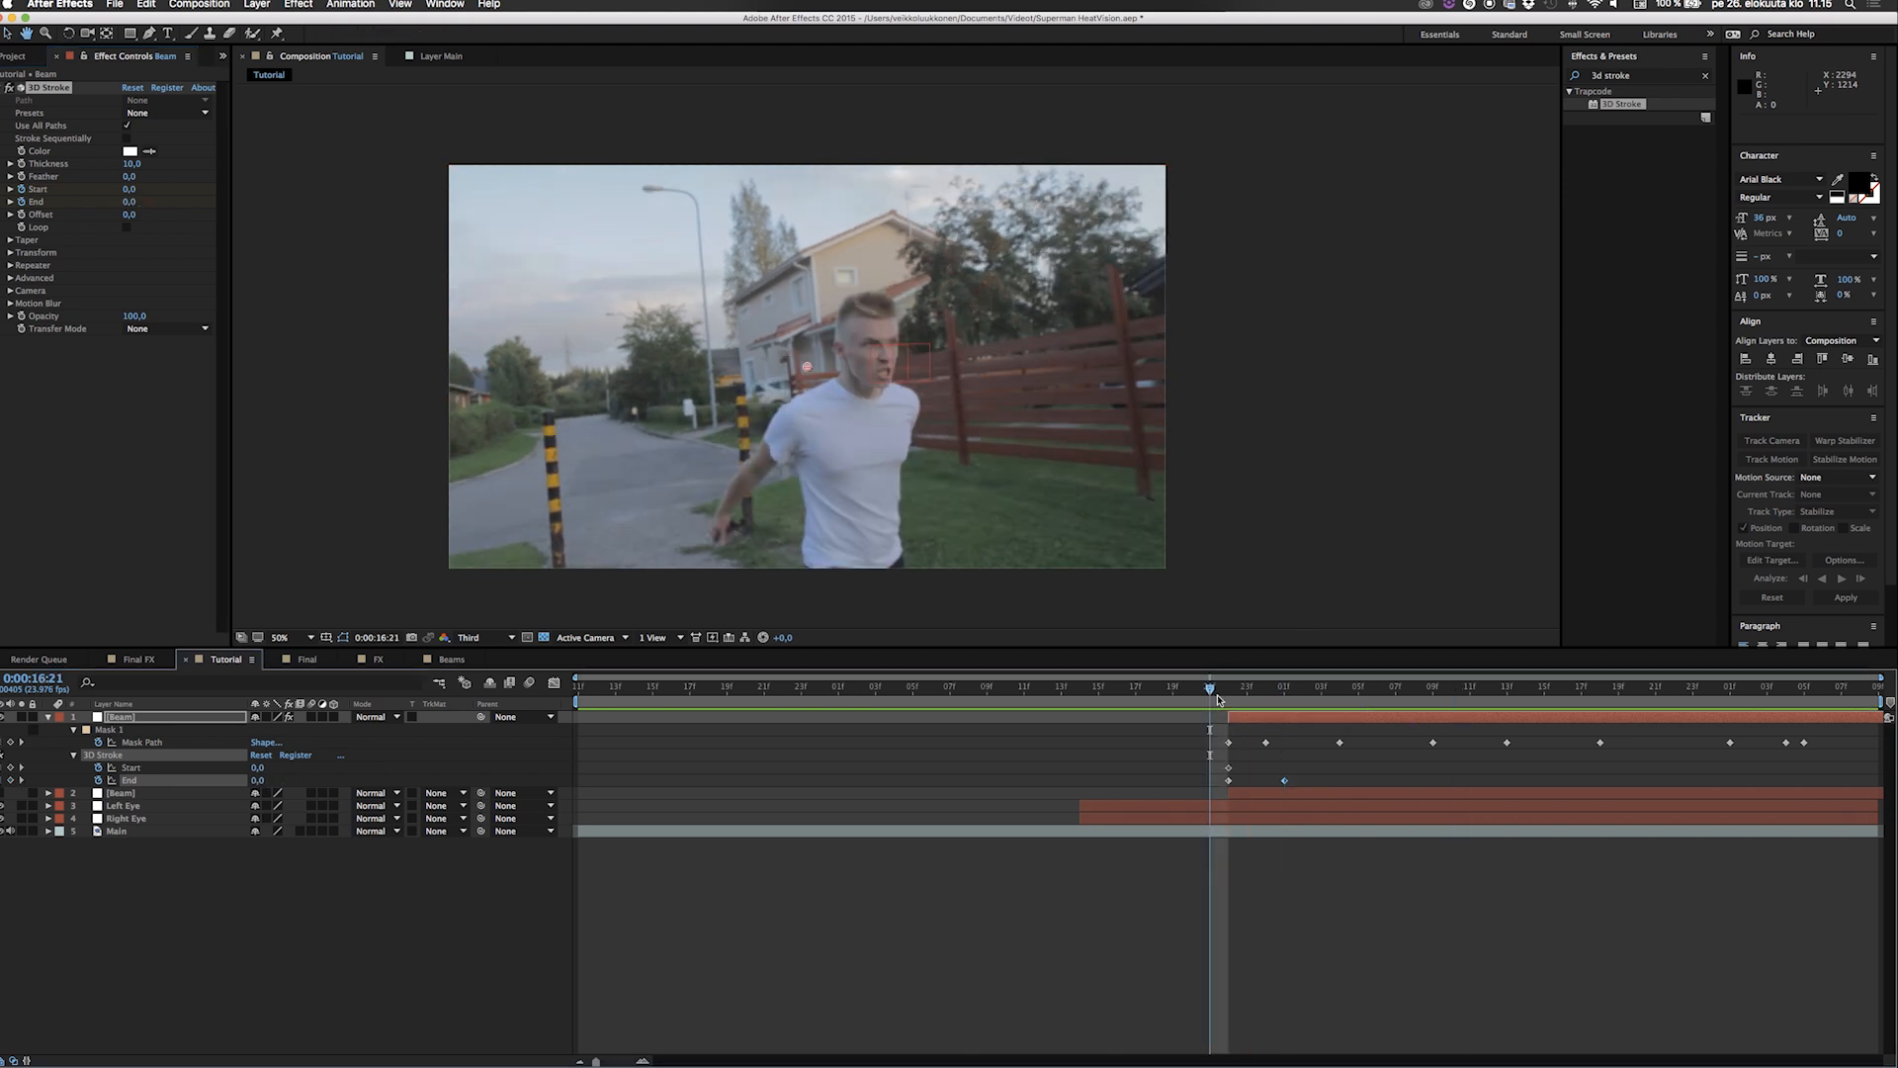
pyautogui.press('space')
pyautogui.press('space')
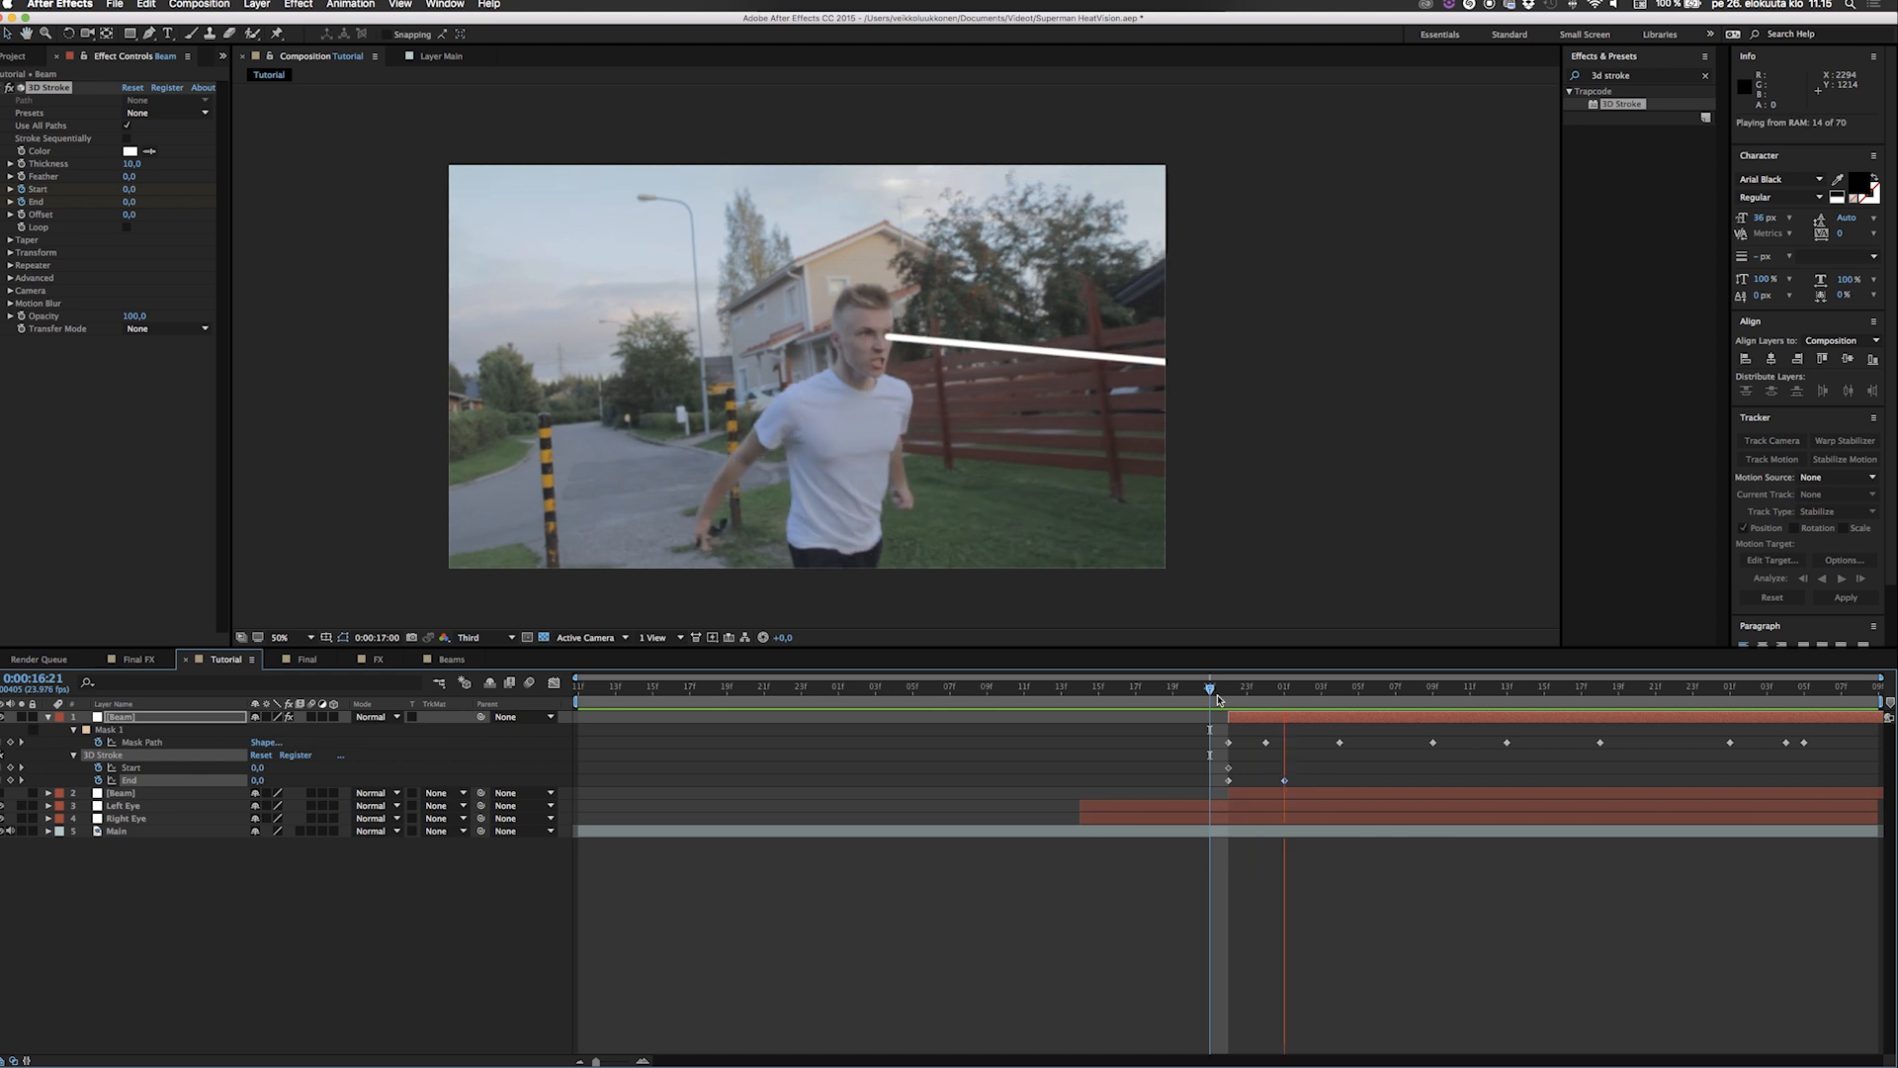
pyautogui.press('space')
# Delete the Start keyframe at 0:00:16:22 and keyframe the 3D Stroke's Start from 0 at 0:00:18:02 to 100 at 0:00:18:05.
pyautogui.moveTo(1252, 691); pyautogui.dragTo(1744, 721)
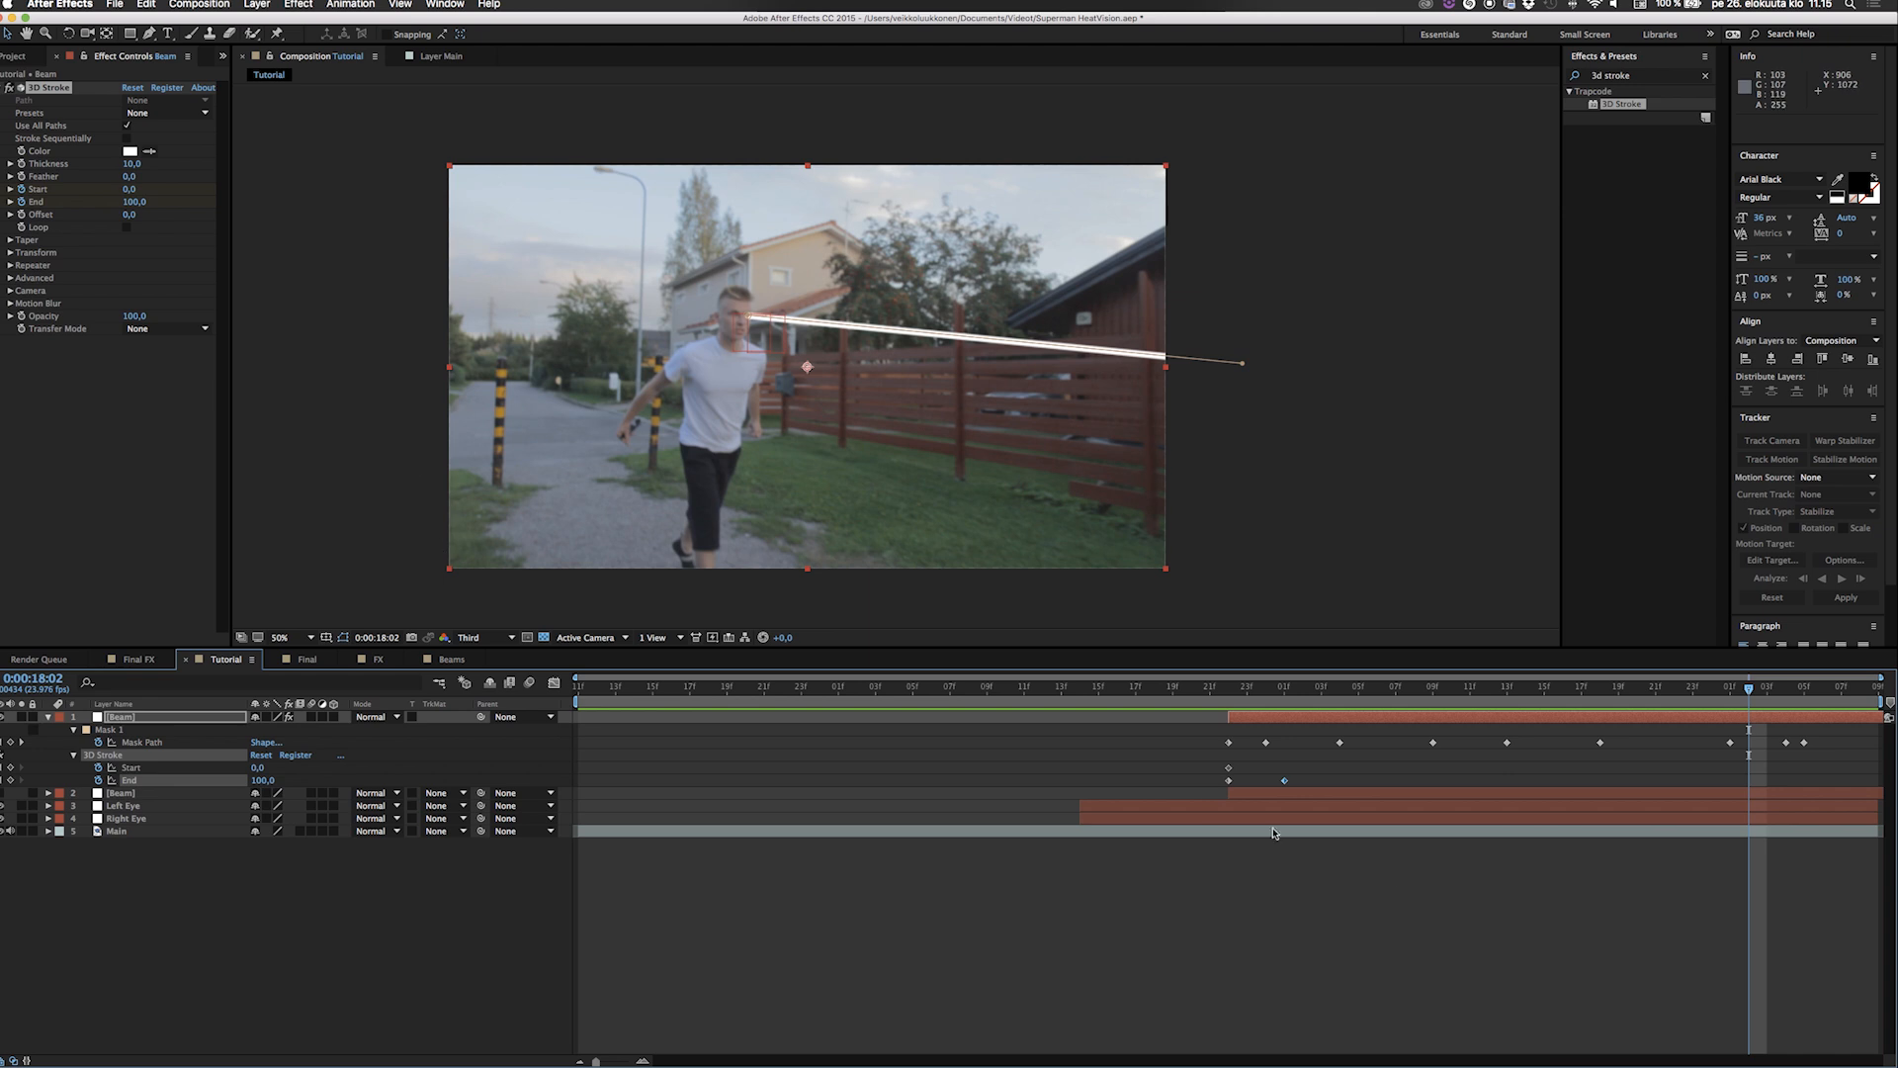
pyautogui.click(1229, 769)
pyautogui.press('Delete')
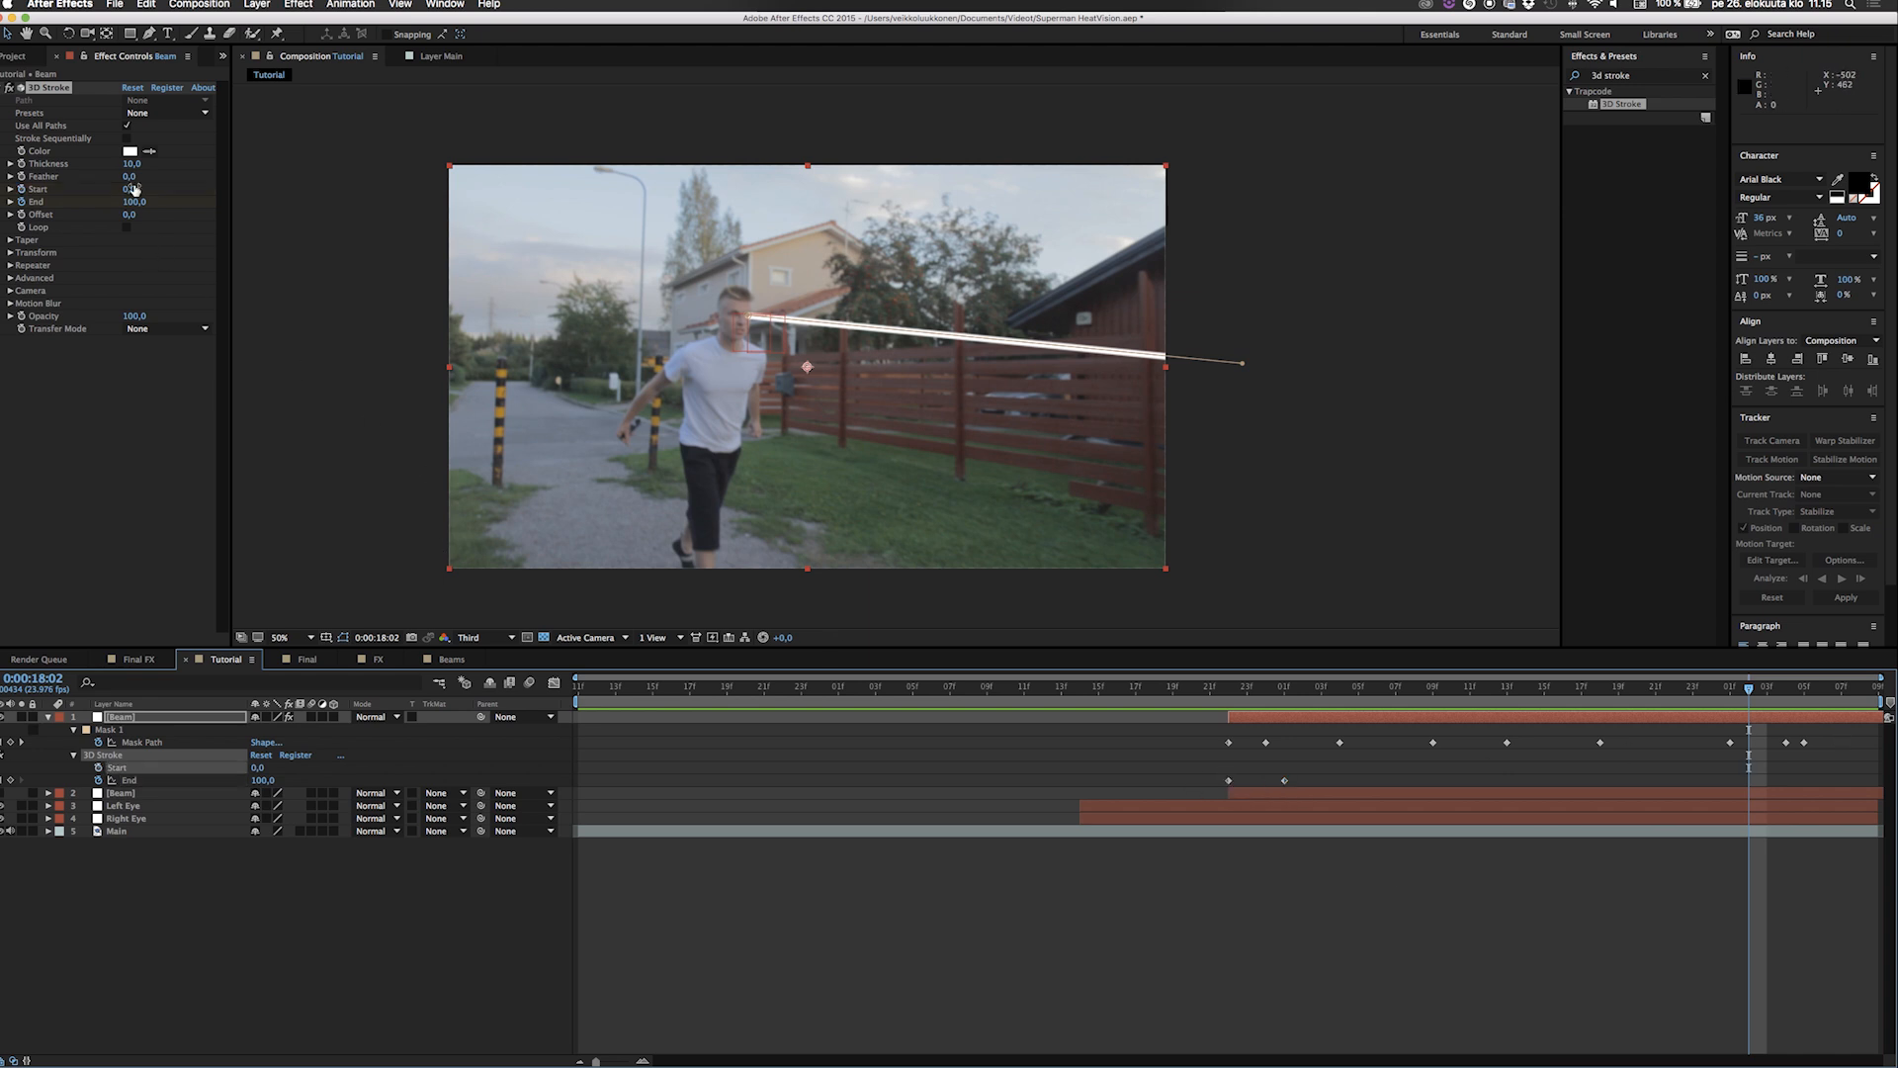
pyautogui.click(21, 189)
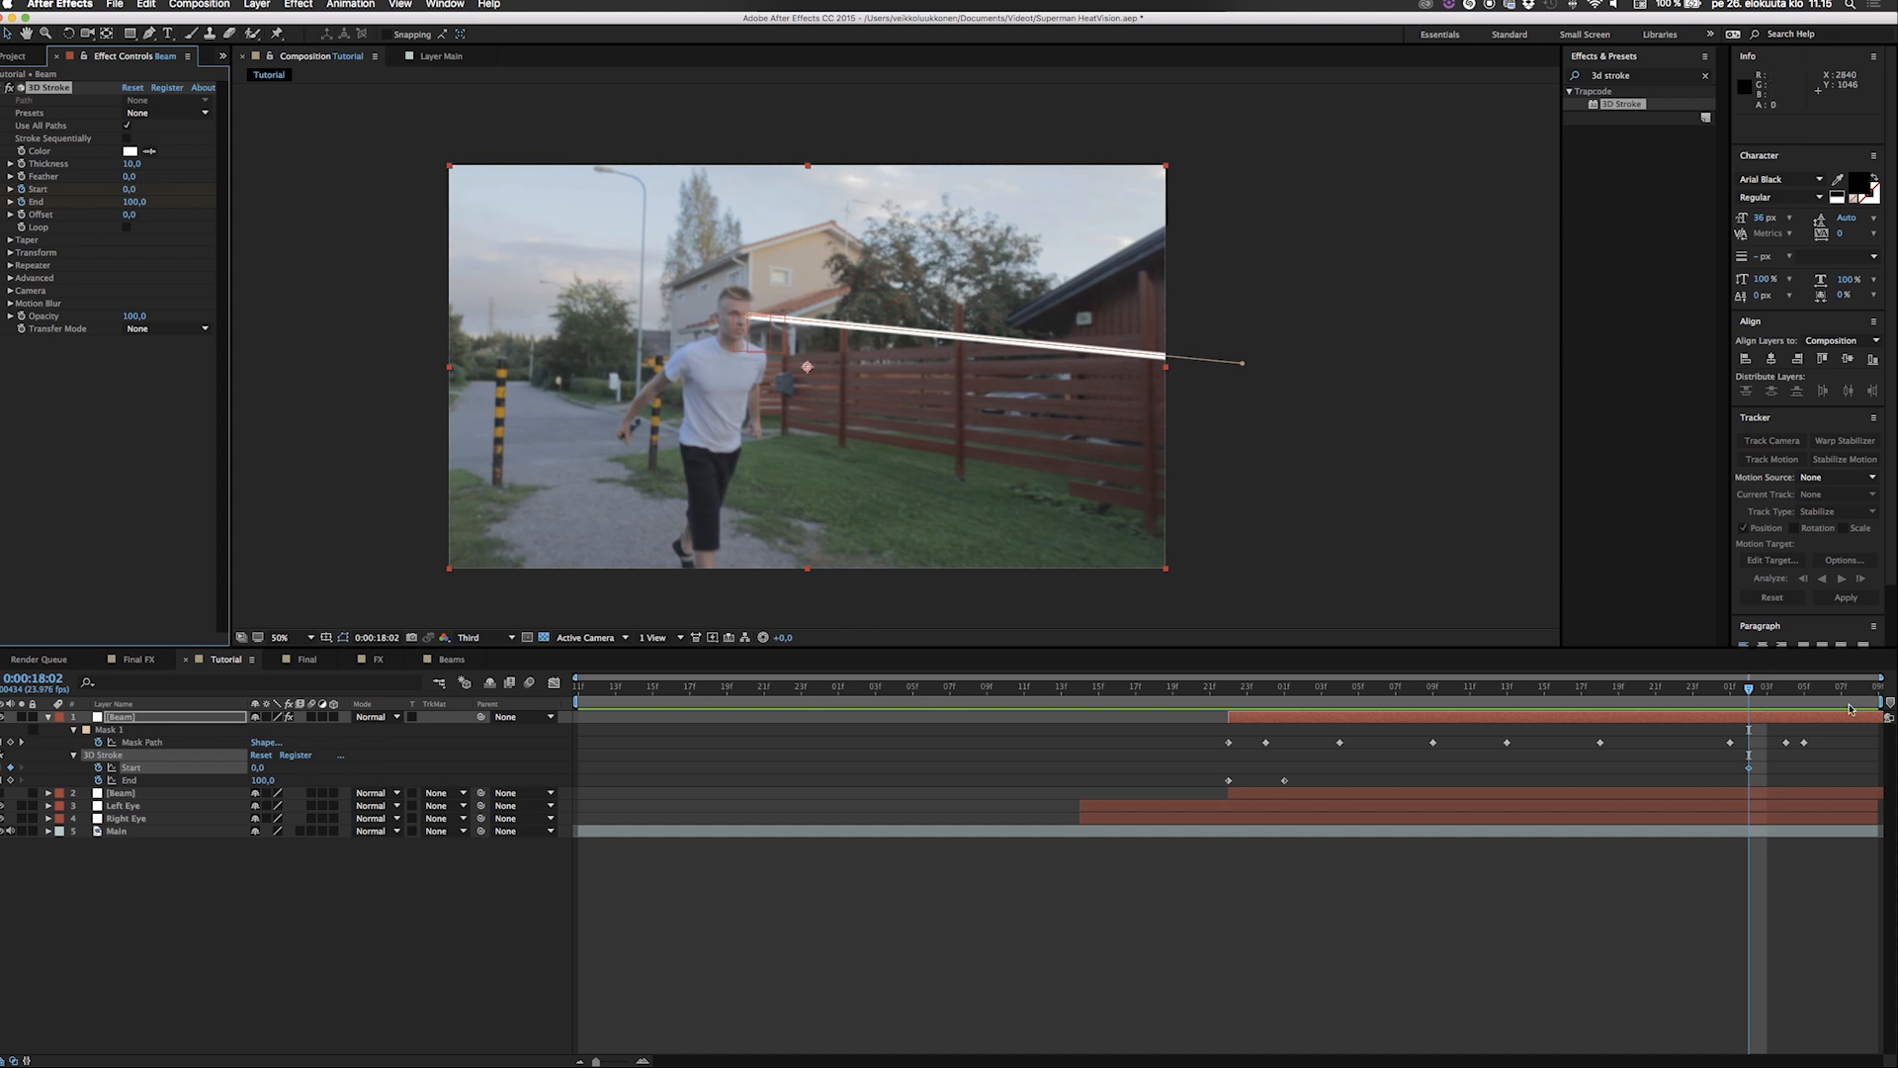
pyautogui.moveTo(1751, 688); pyautogui.dragTo(1812, 690)
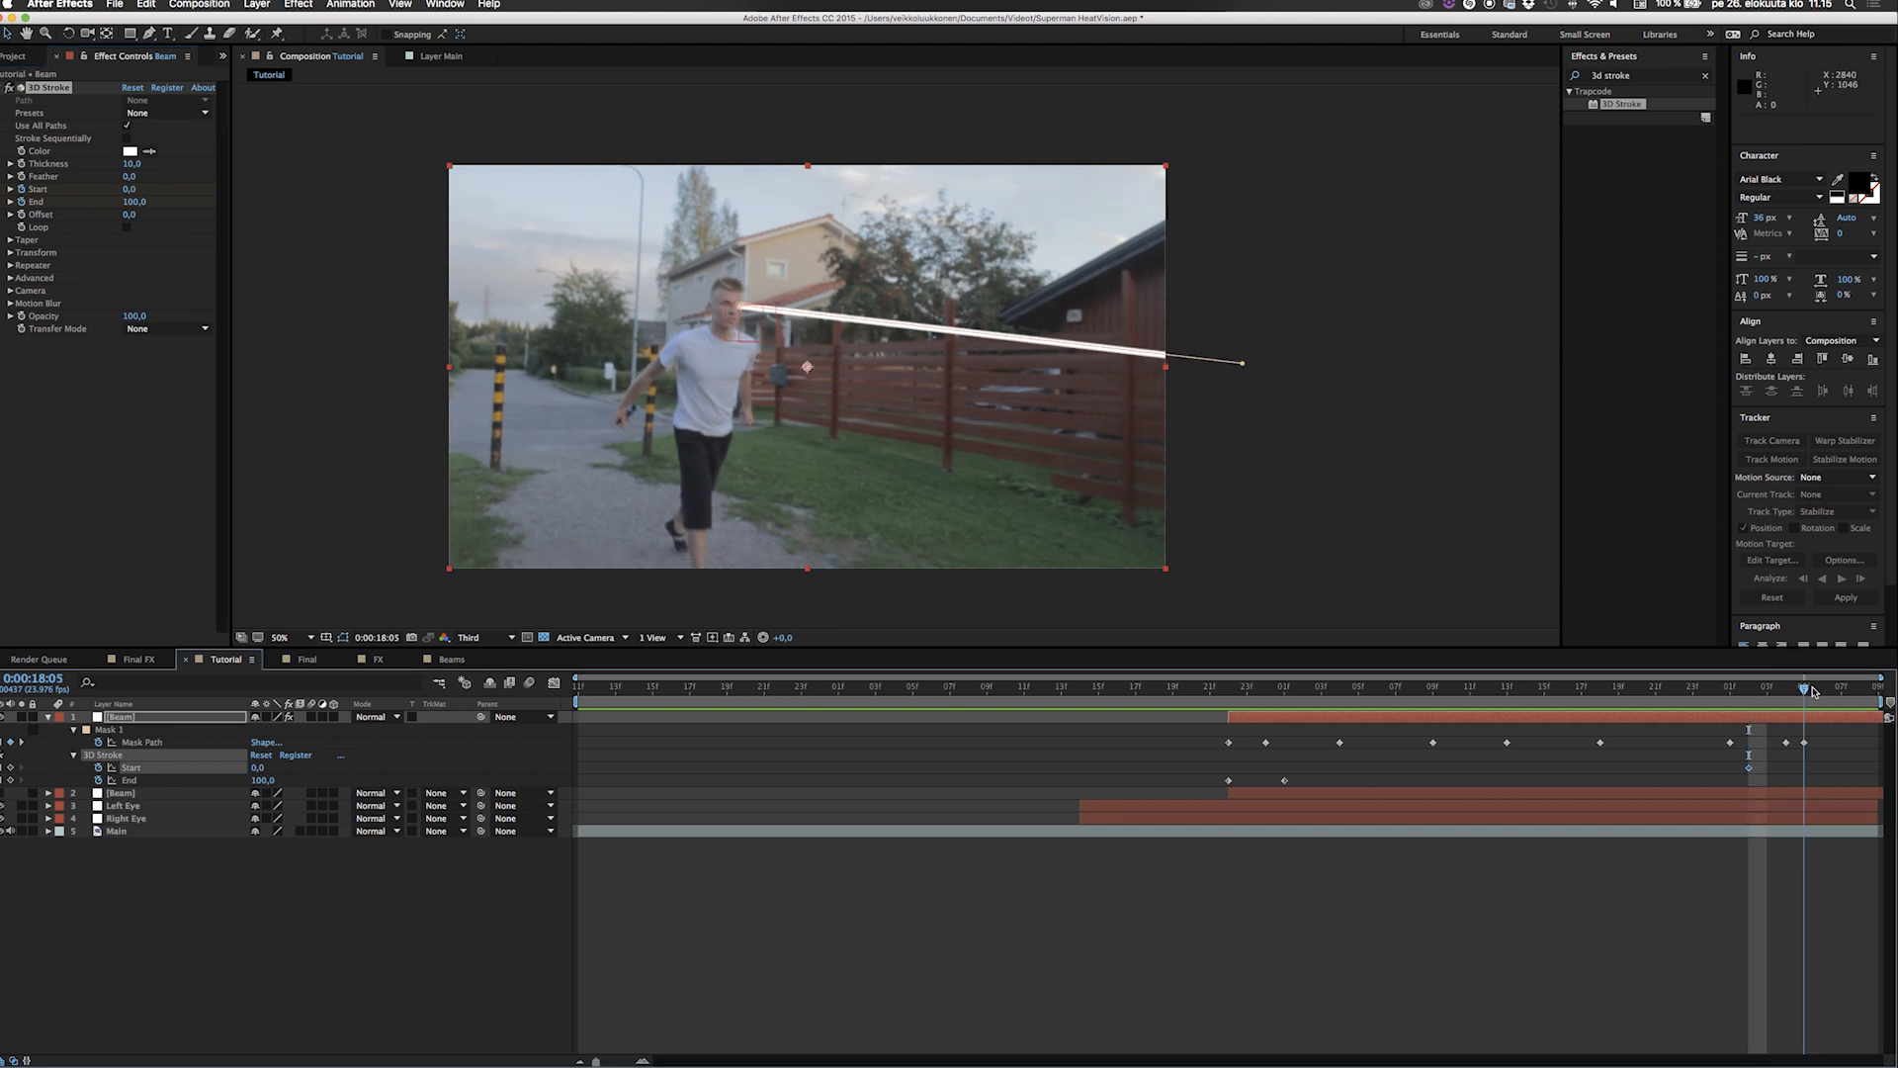
pyautogui.moveTo(127, 194); pyautogui.dragTo(382, 221)
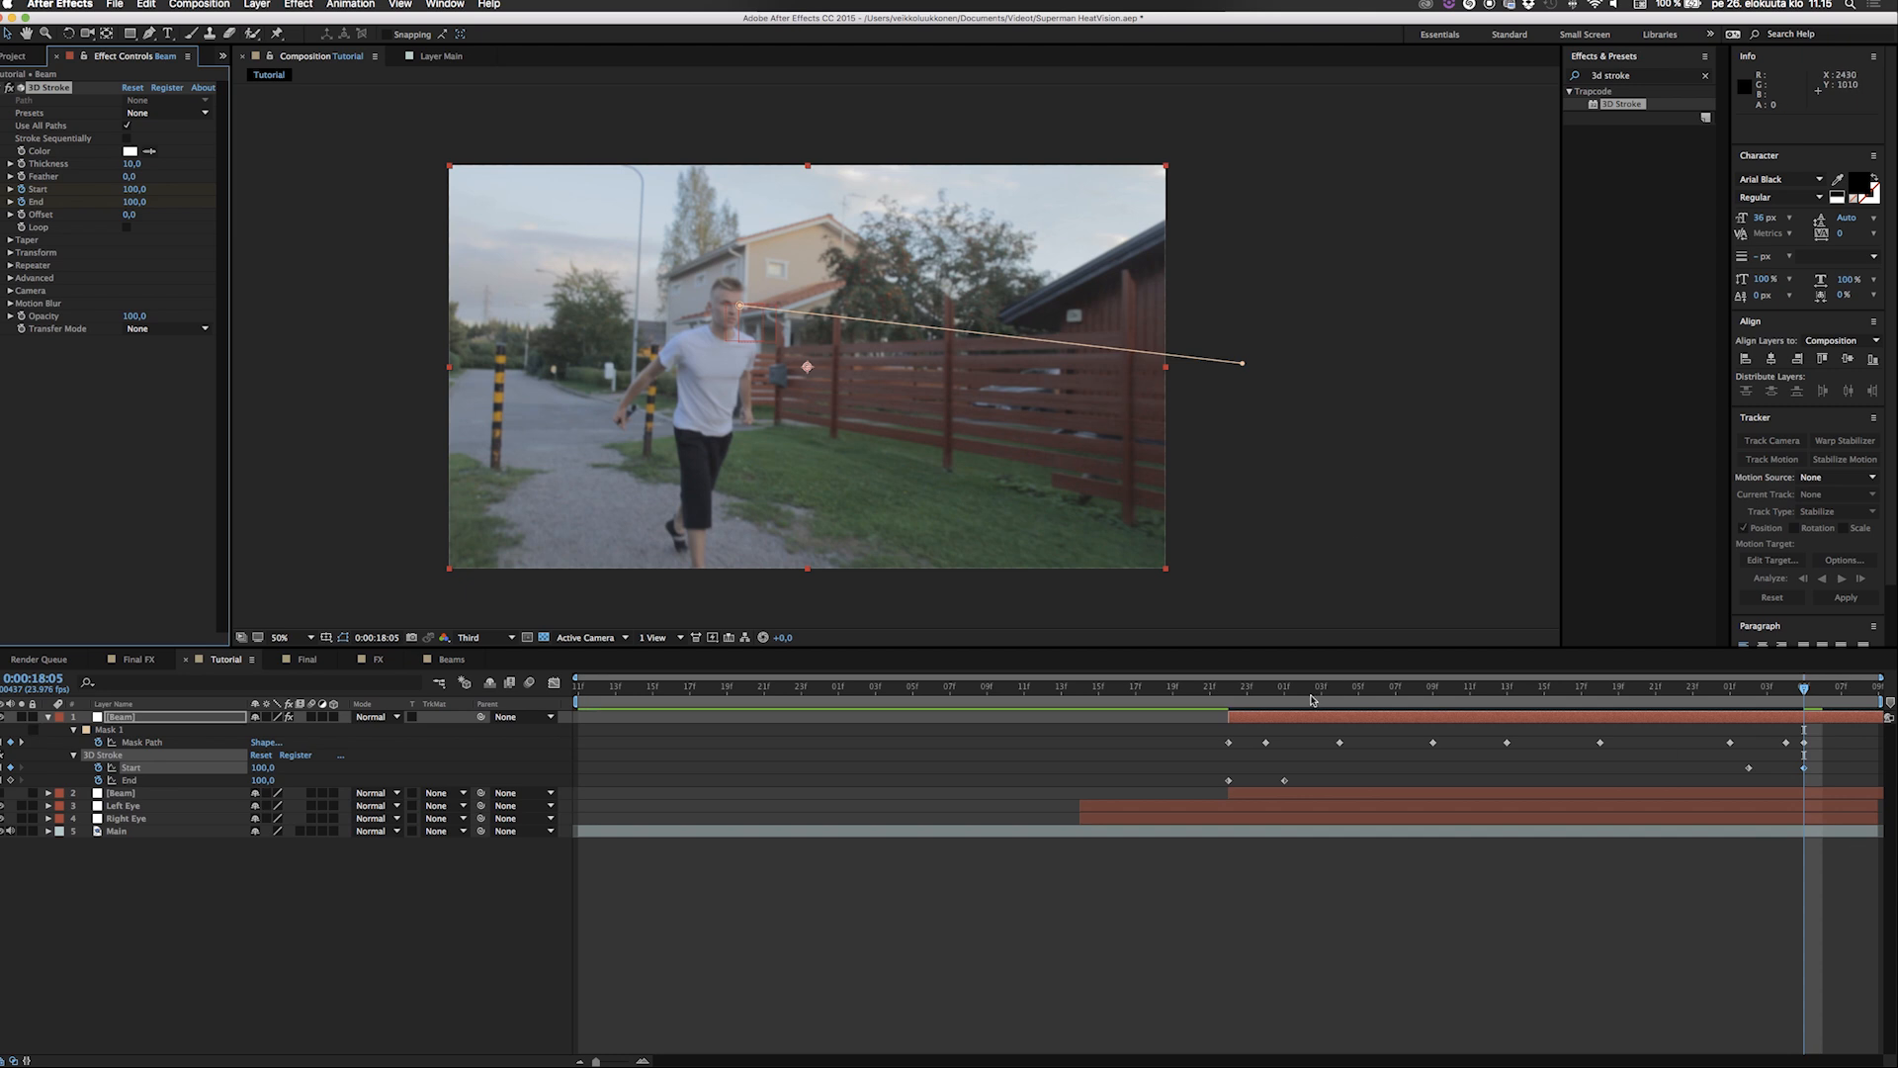
# Play the composition repeatedly from 0:00:16:21 to check how the beams appear, follow the eyes and disappear.
pyautogui.click(1216, 699)
pyautogui.press('space')
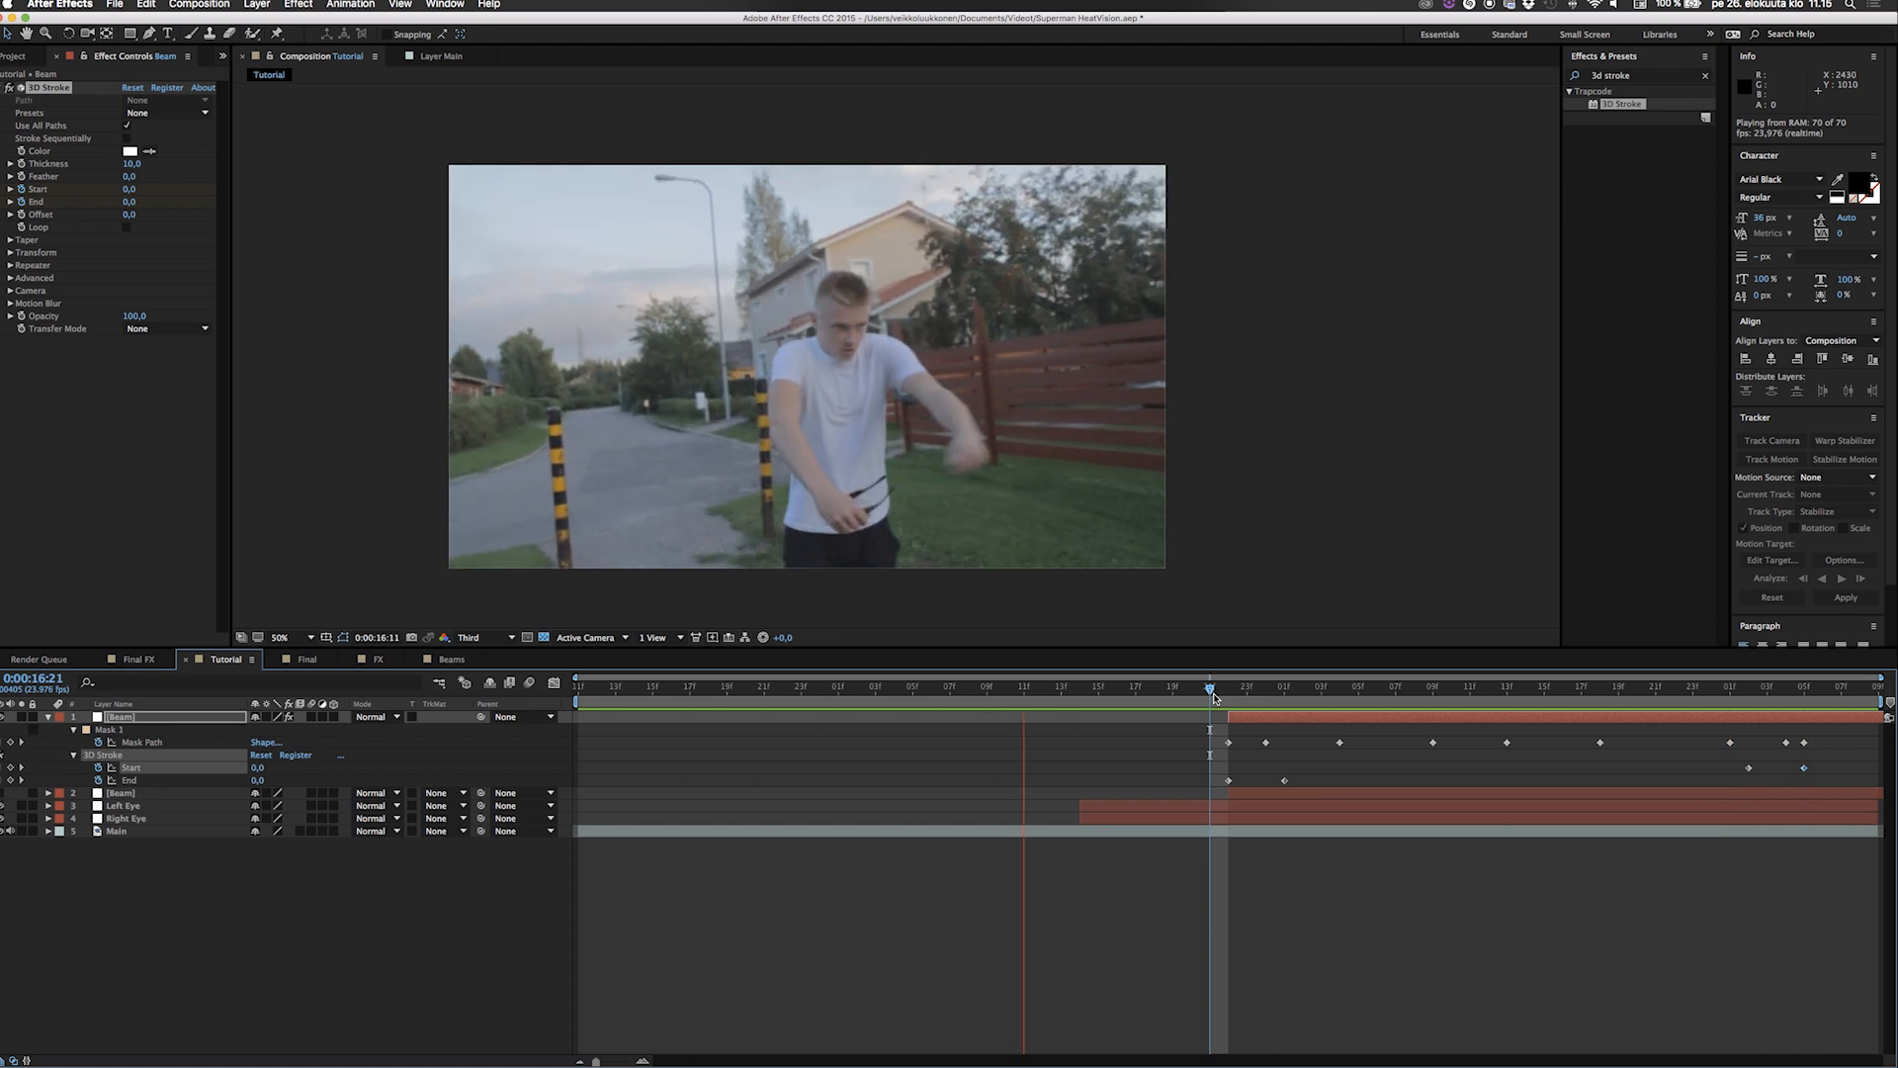
pyautogui.press('space')
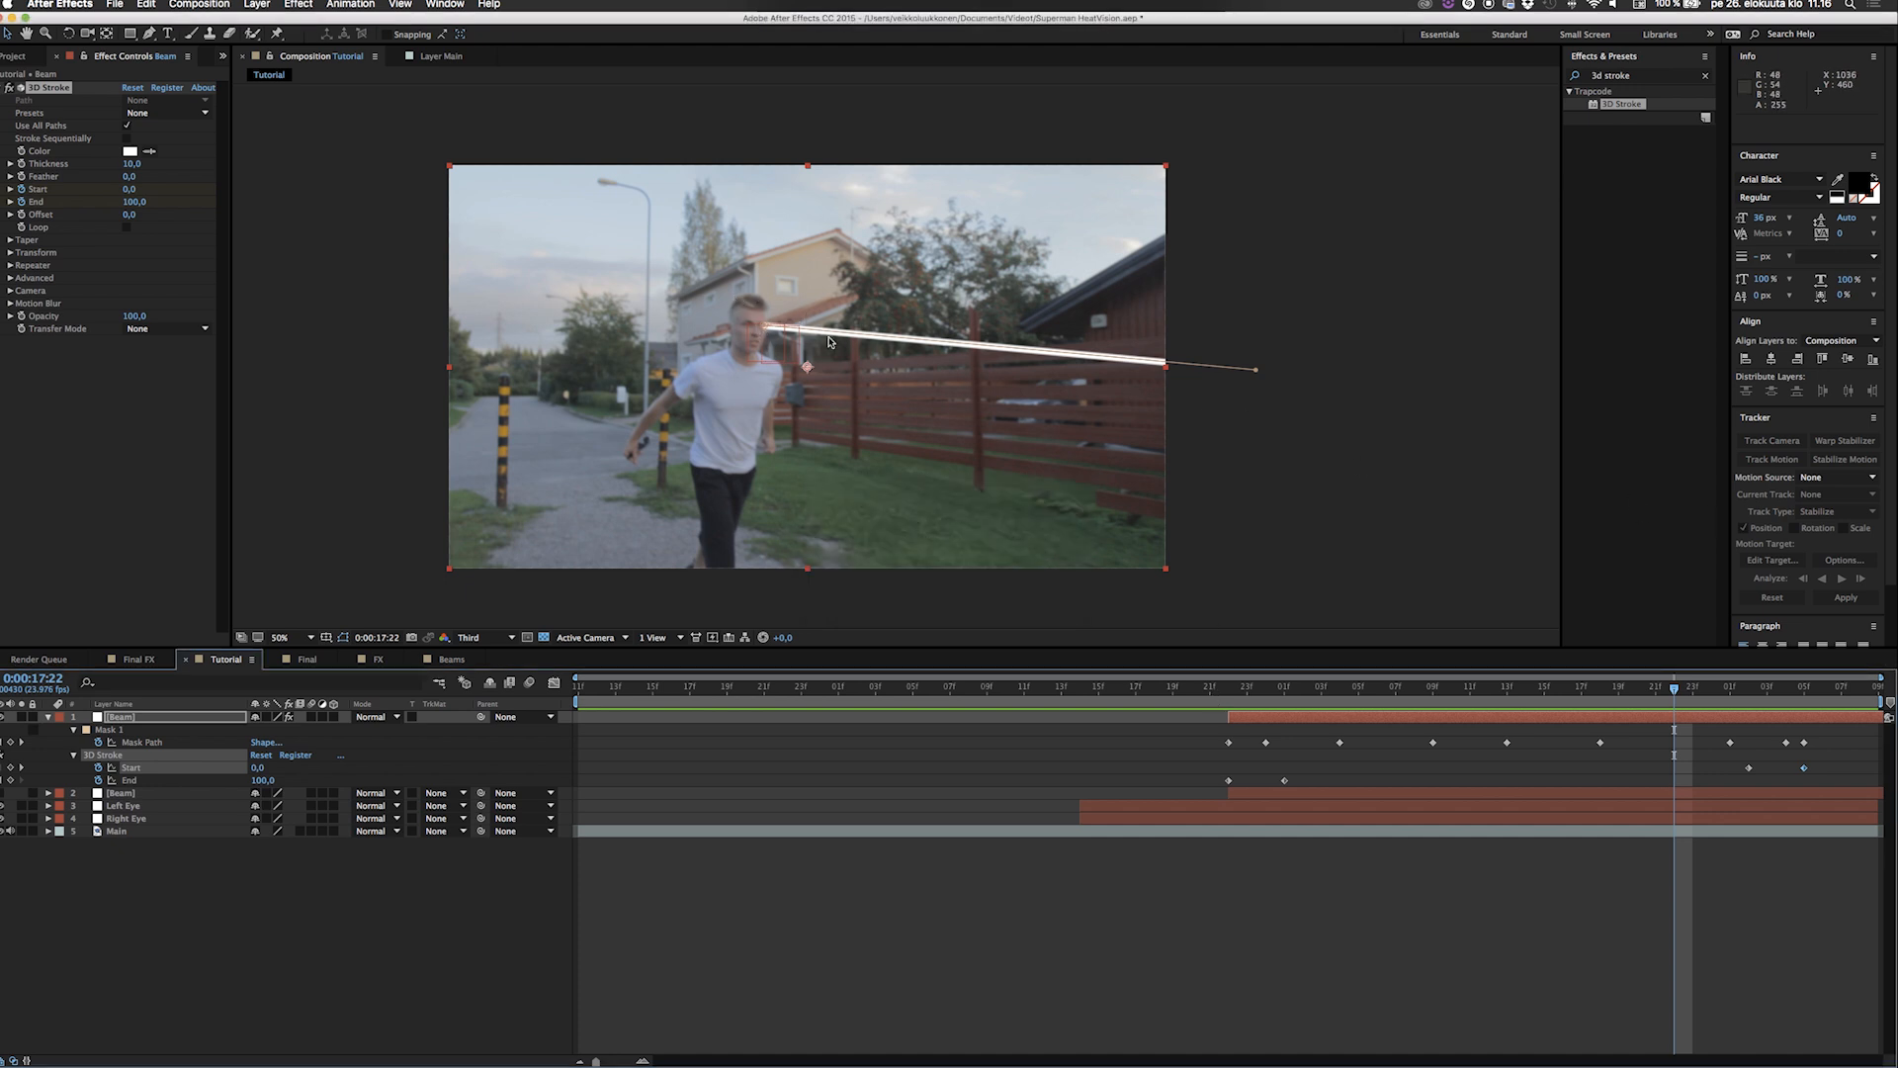
pyautogui.click(1210, 690)
pyautogui.press('space')
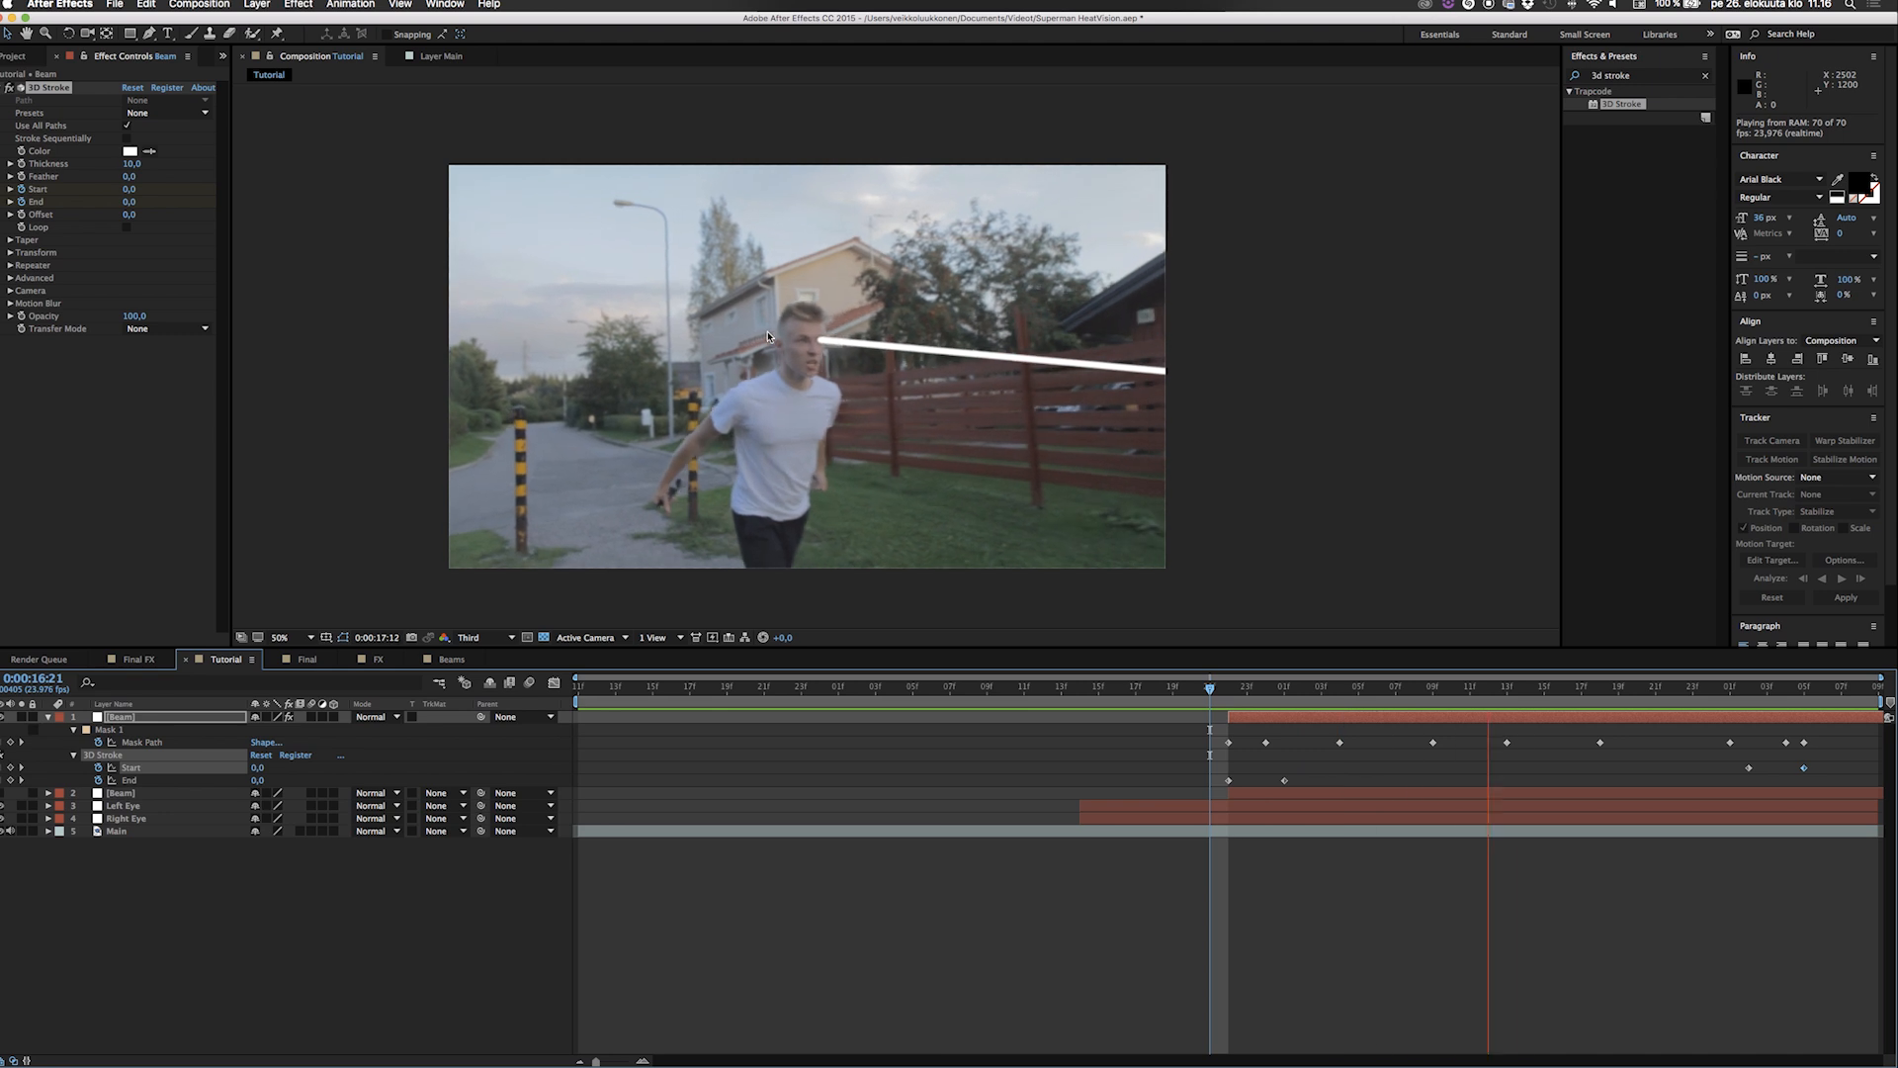
pyautogui.press('space')
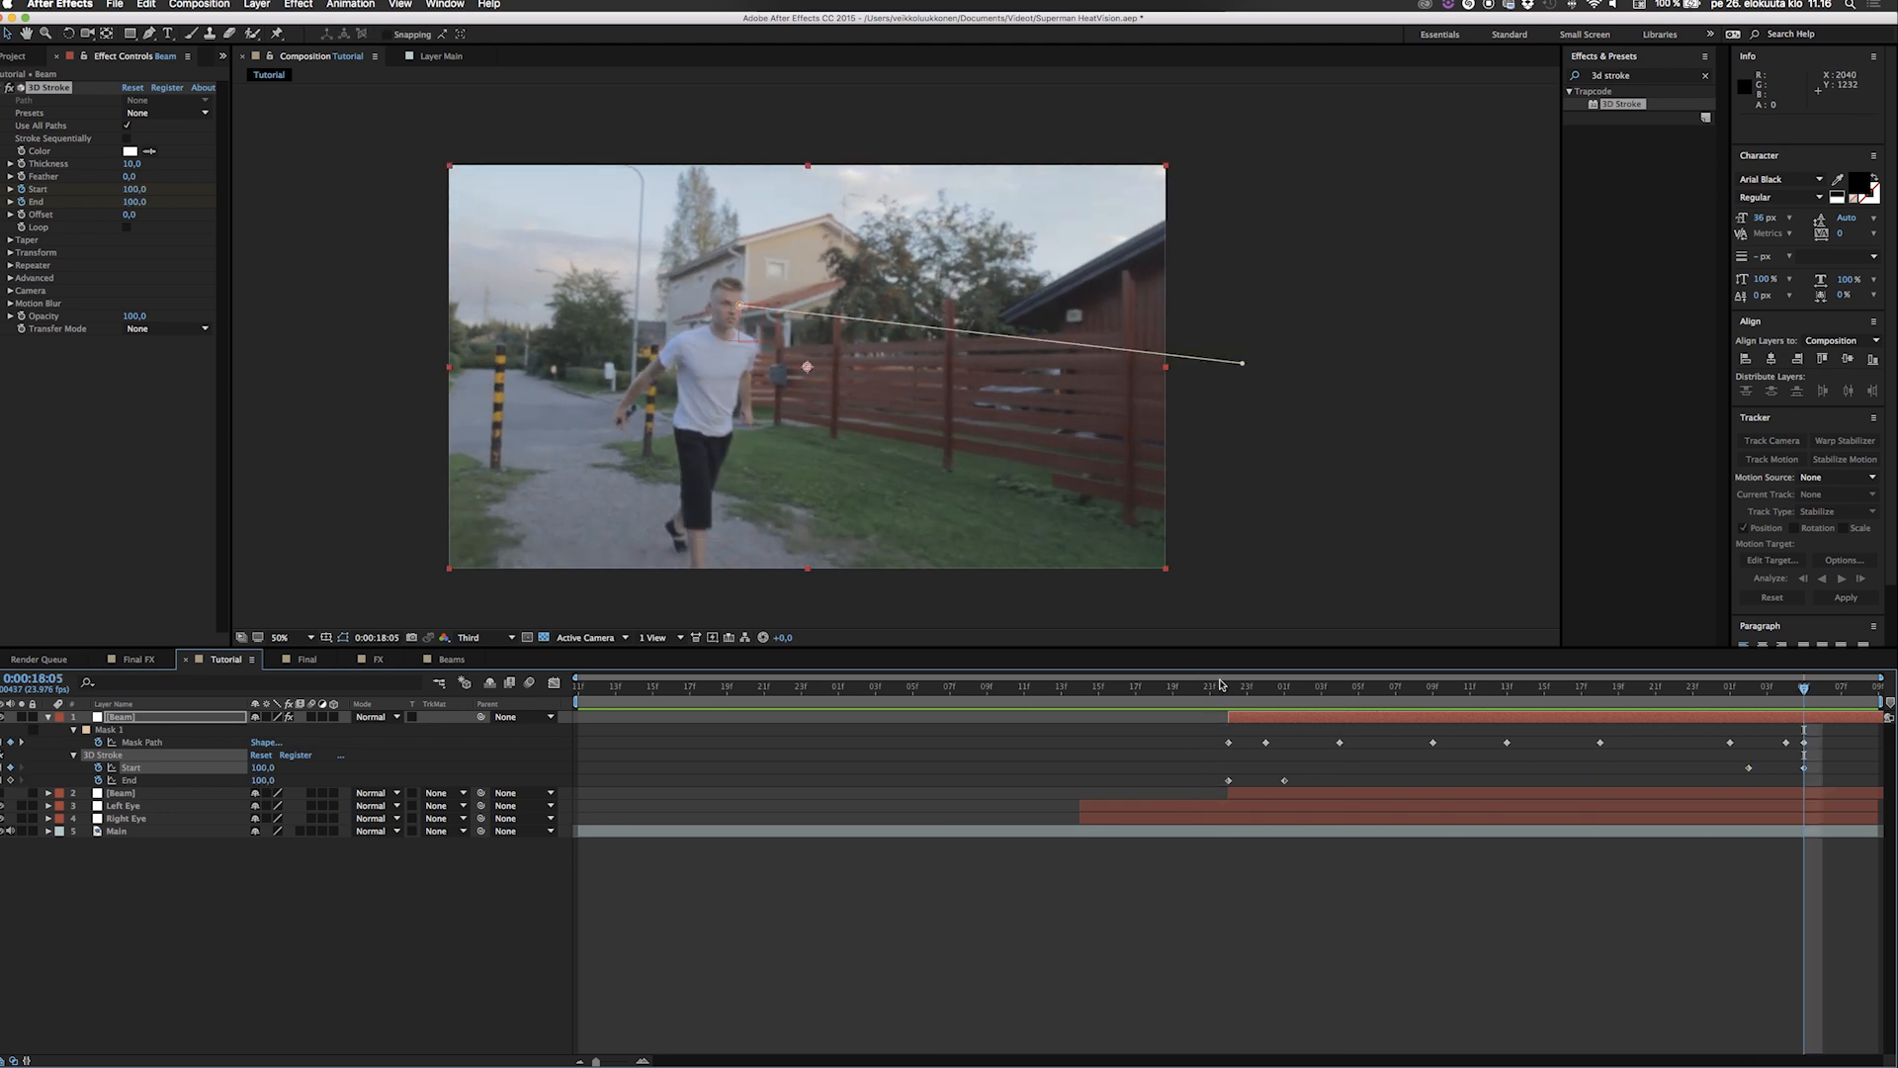
pyautogui.moveTo(1234, 691); pyautogui.dragTo(1527, 692)
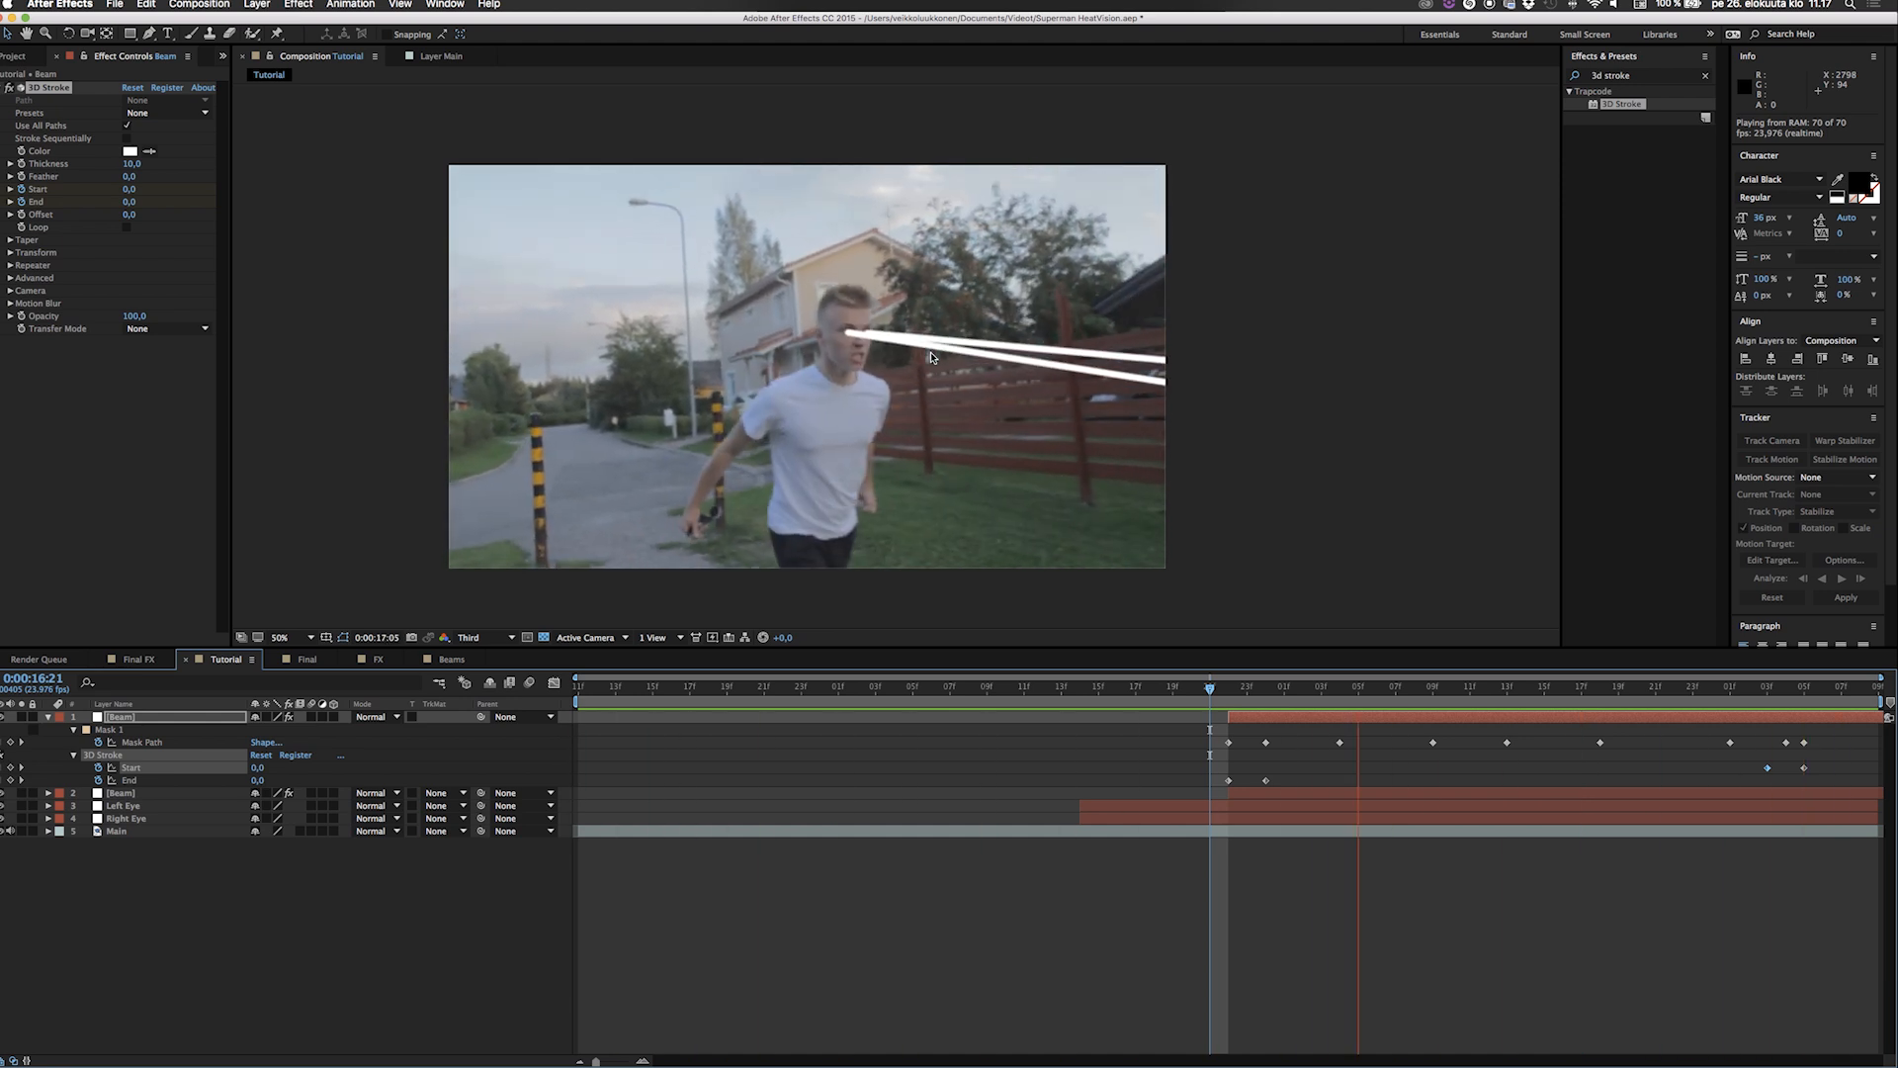
pyautogui.press('space')
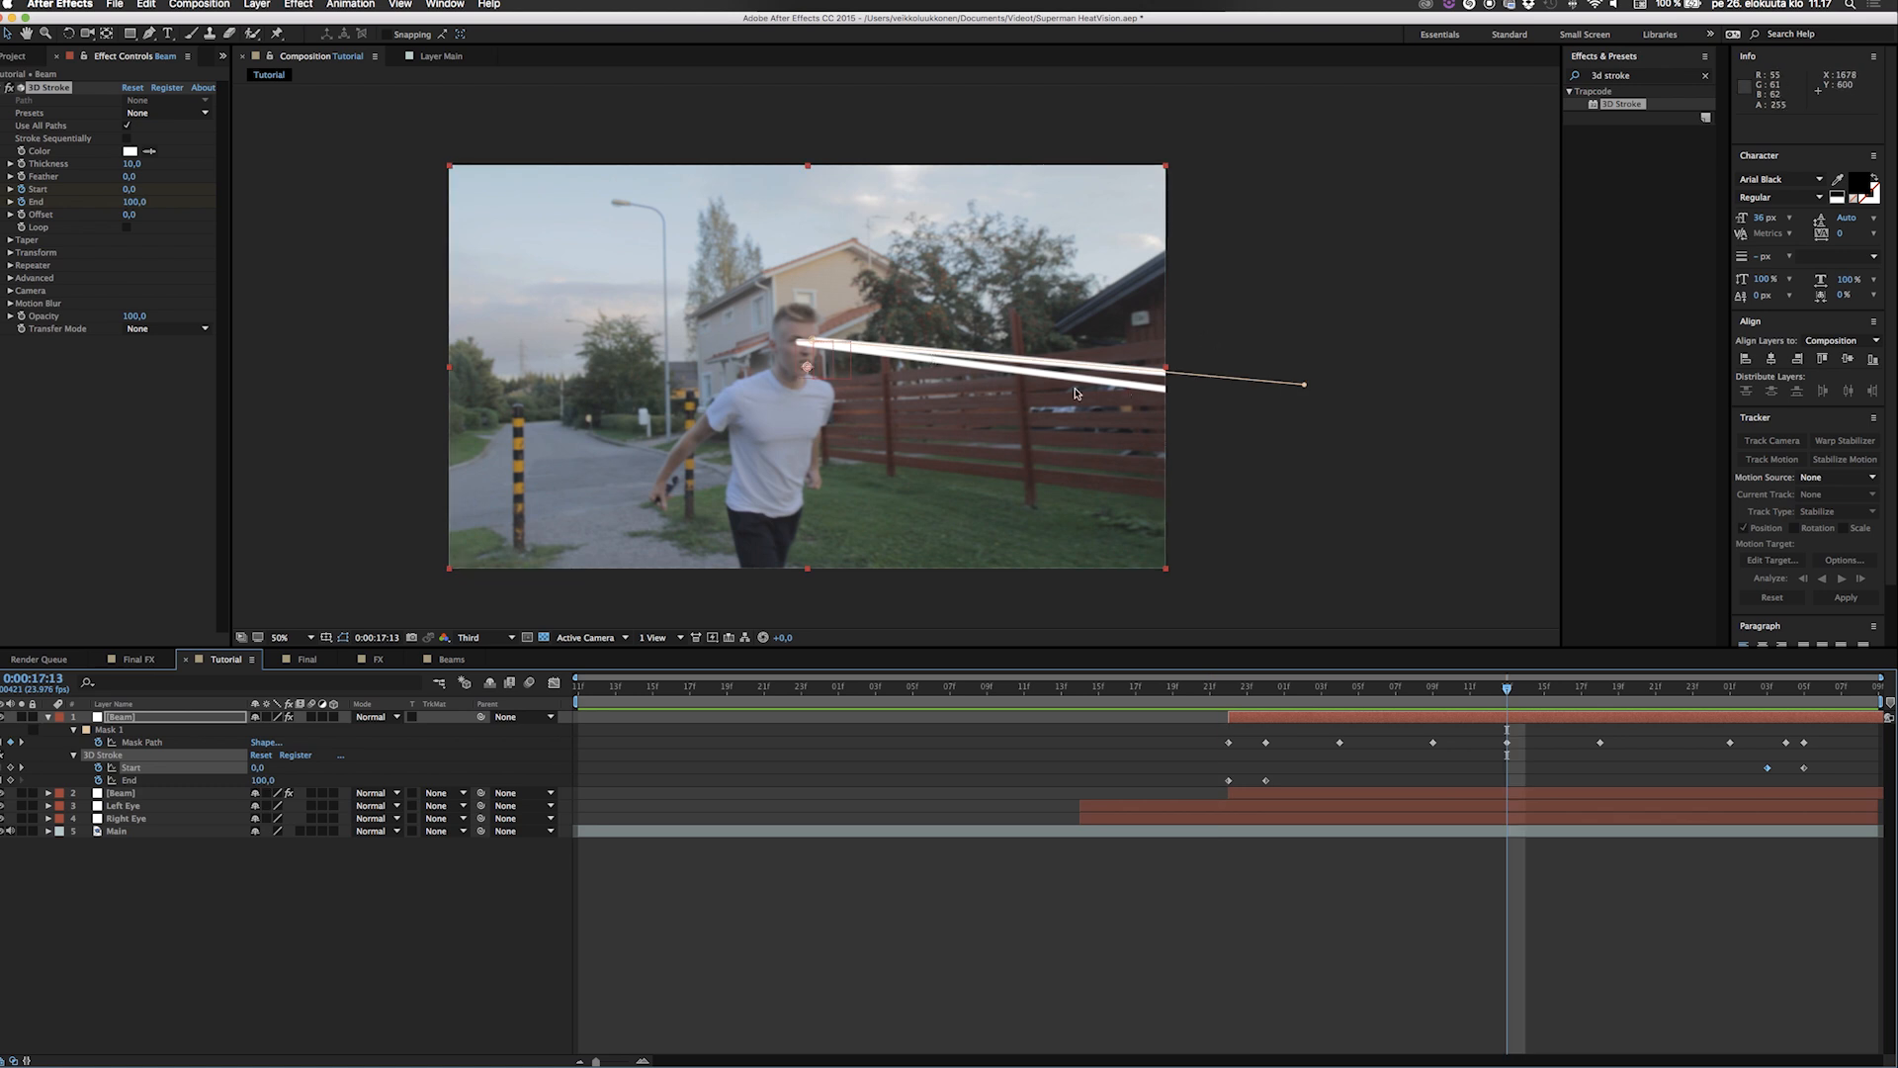
# At 0:00:17:01, try a 3D Stroke Thickness of 20 on the top Beam layer and settle on 18.
pyautogui.moveTo(1234, 698); pyautogui.dragTo(1285, 698)
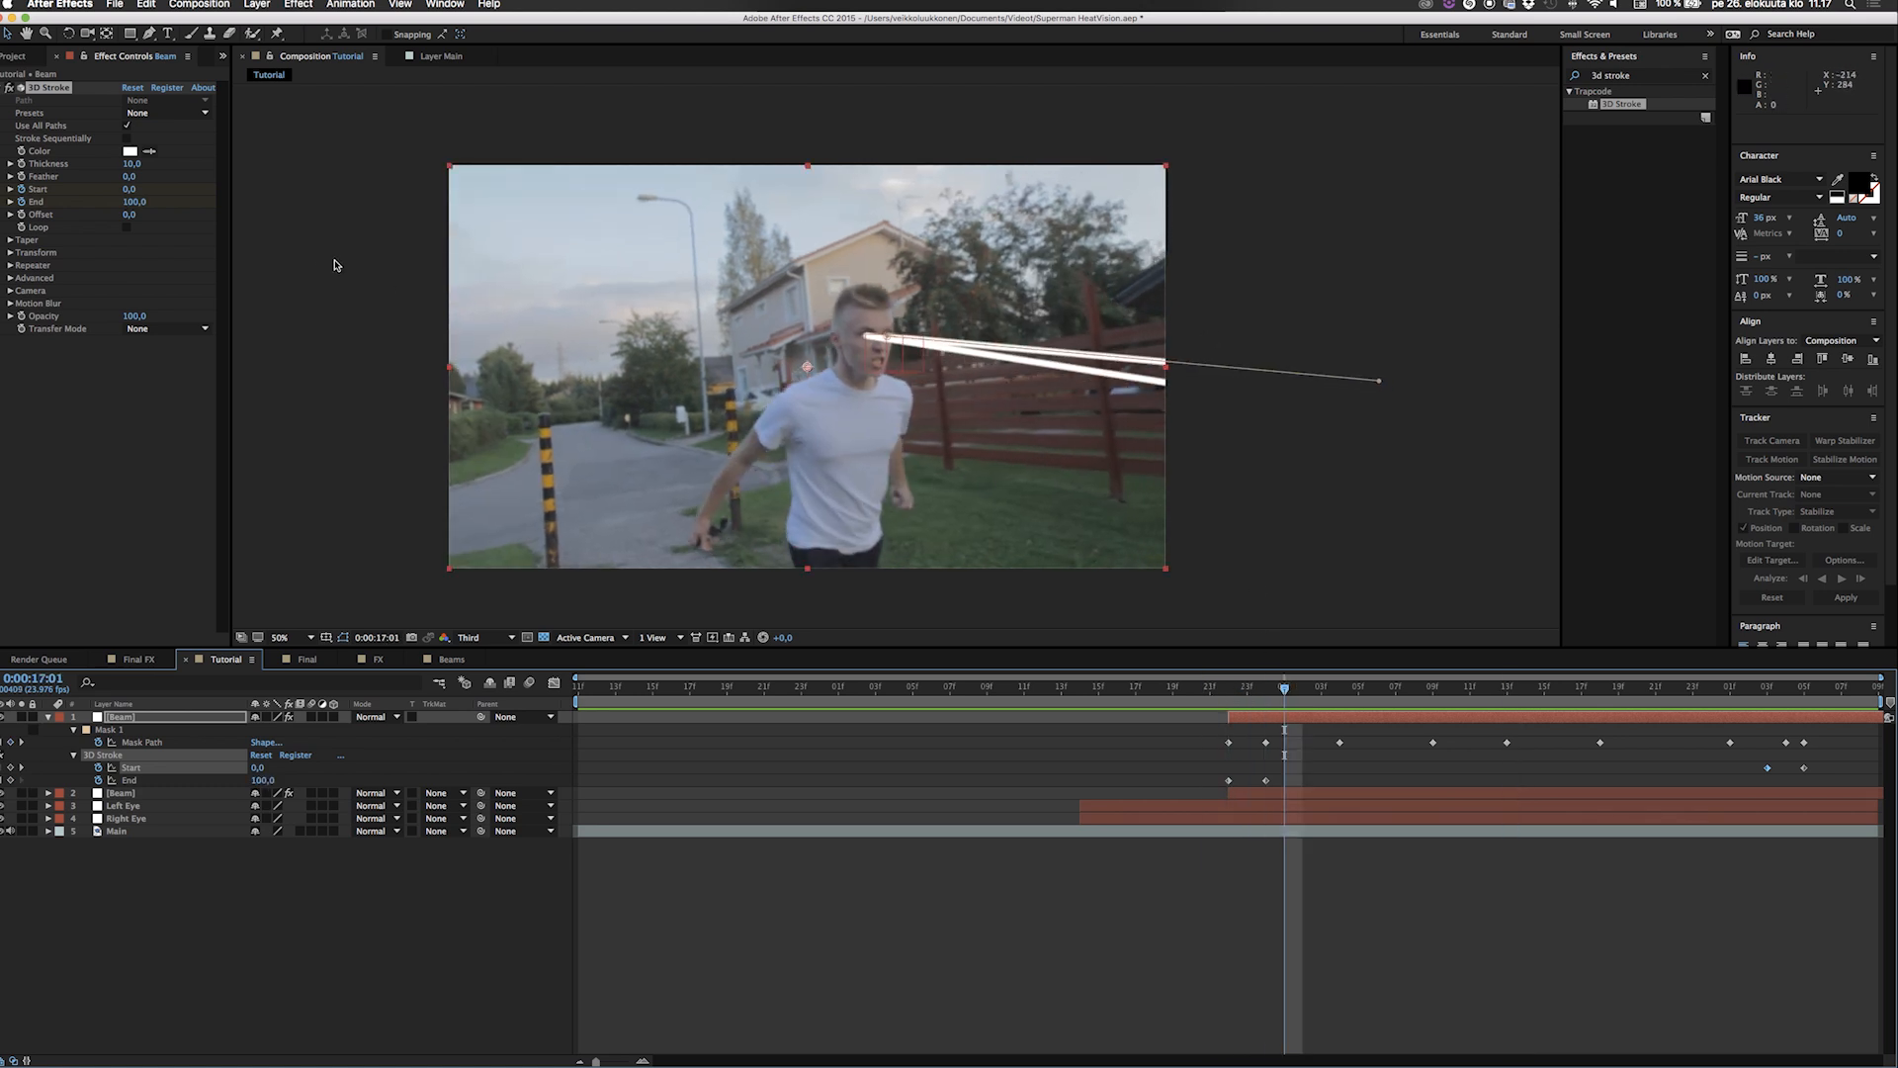
pyautogui.click(128, 163)
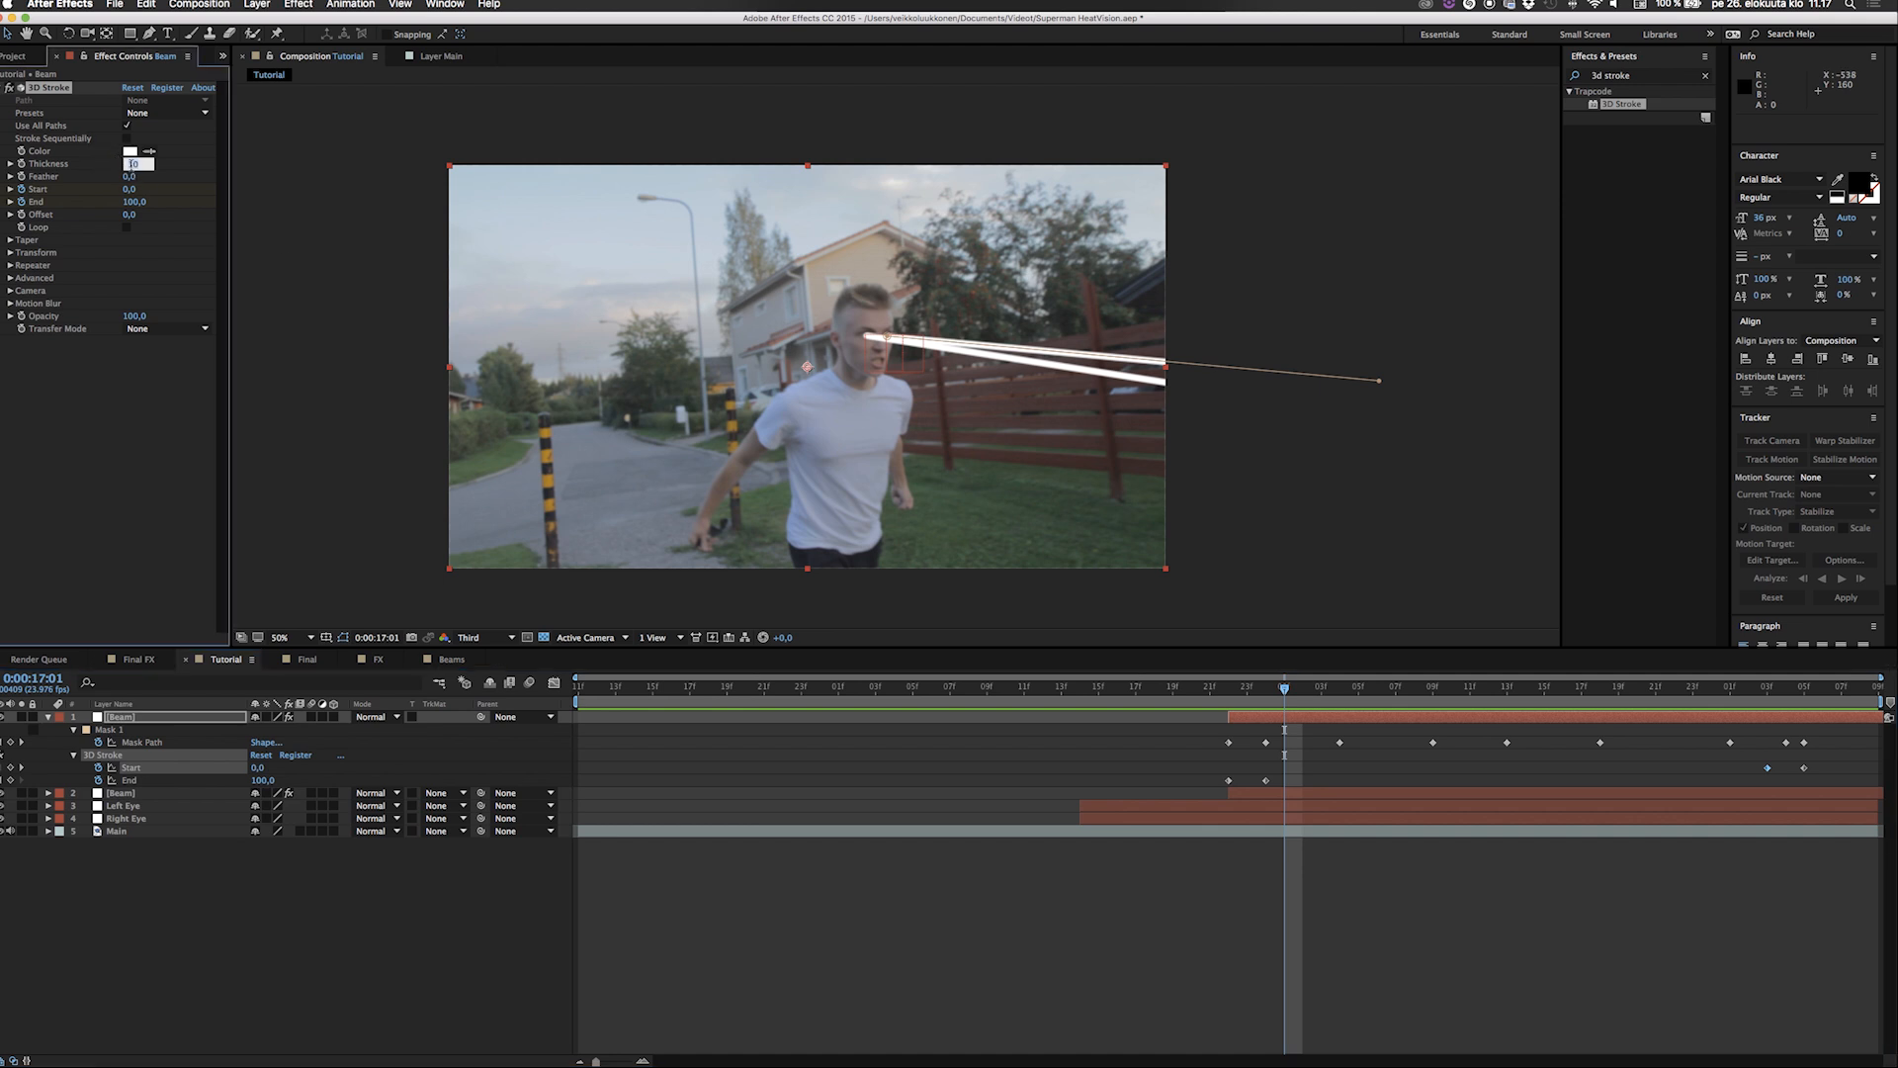
pyautogui.write('20')
pyautogui.press('Return')
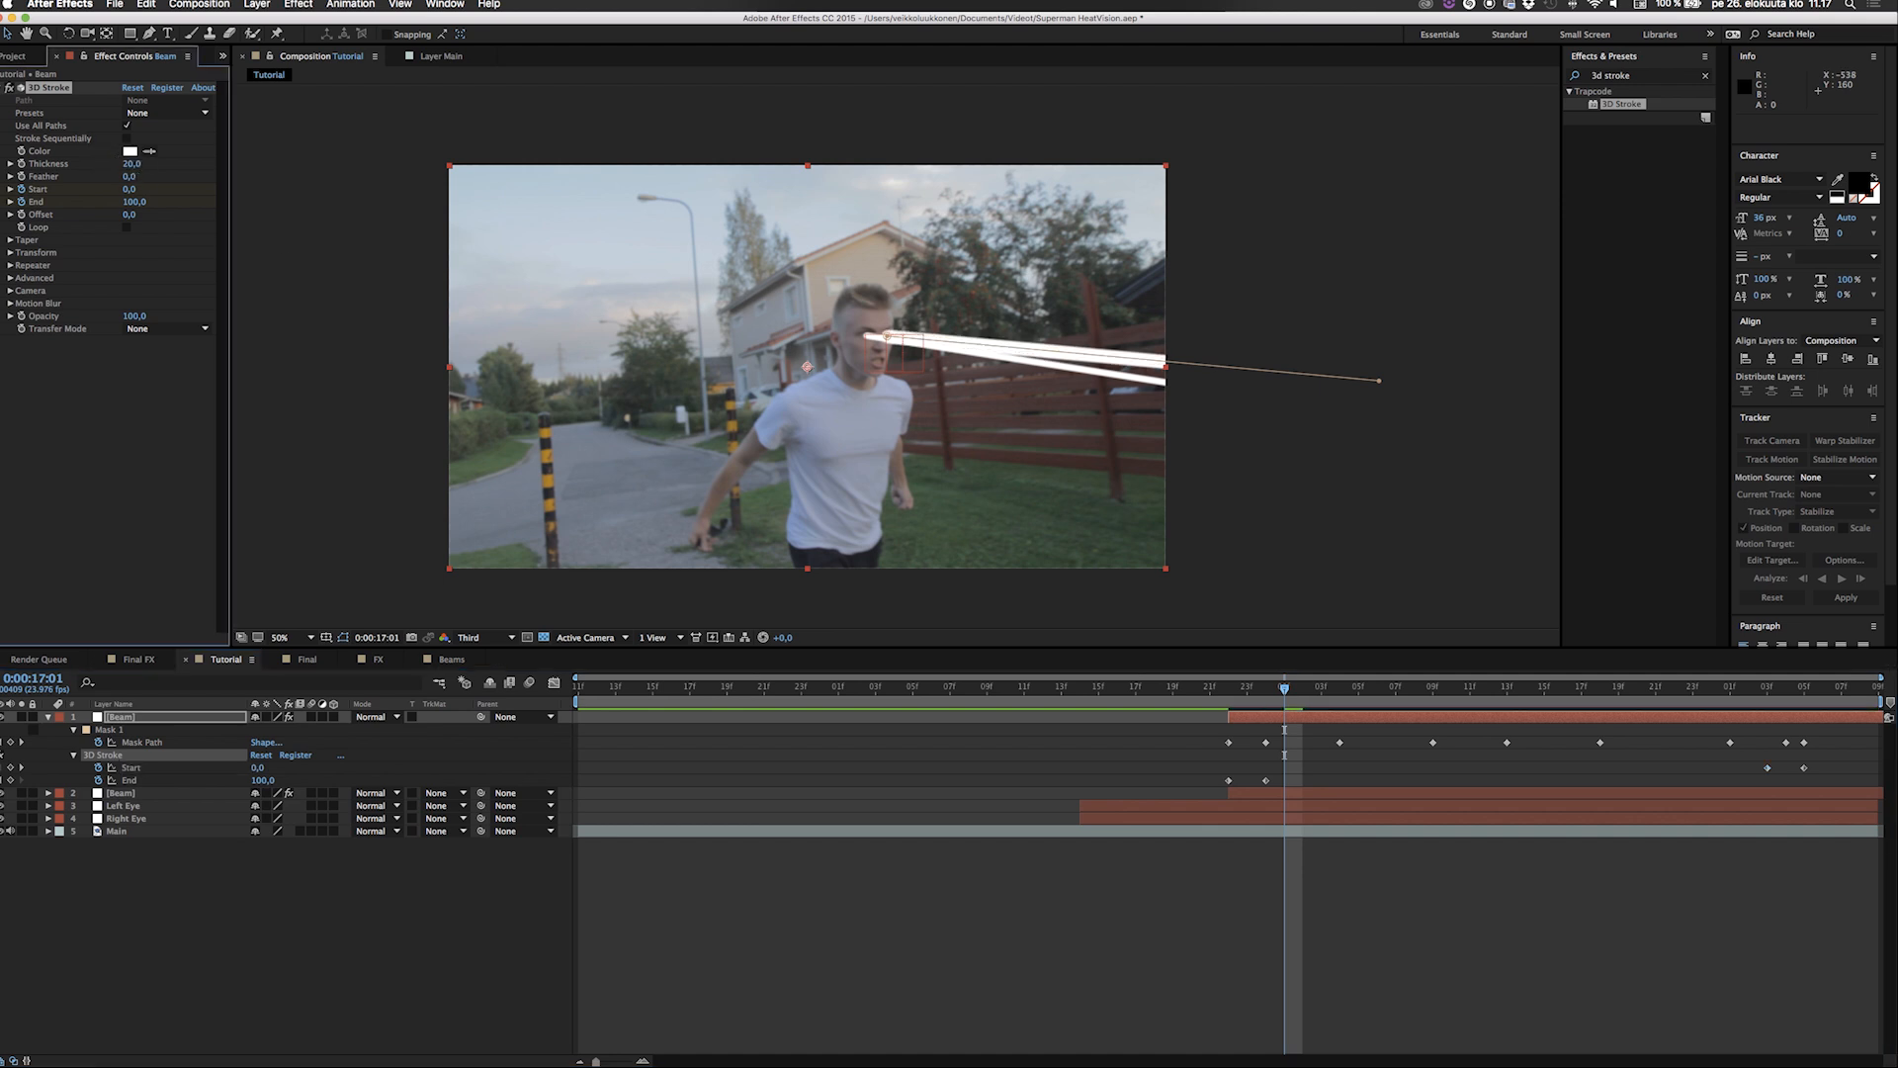
pyautogui.click(129, 163)
pyautogui.press('Return')
# Set the second Beam layer's 3D Stroke Thickness to 18 and enable its Taper.
pyautogui.click(127, 794)
pyautogui.click(132, 164)
pyautogui.press('Return')
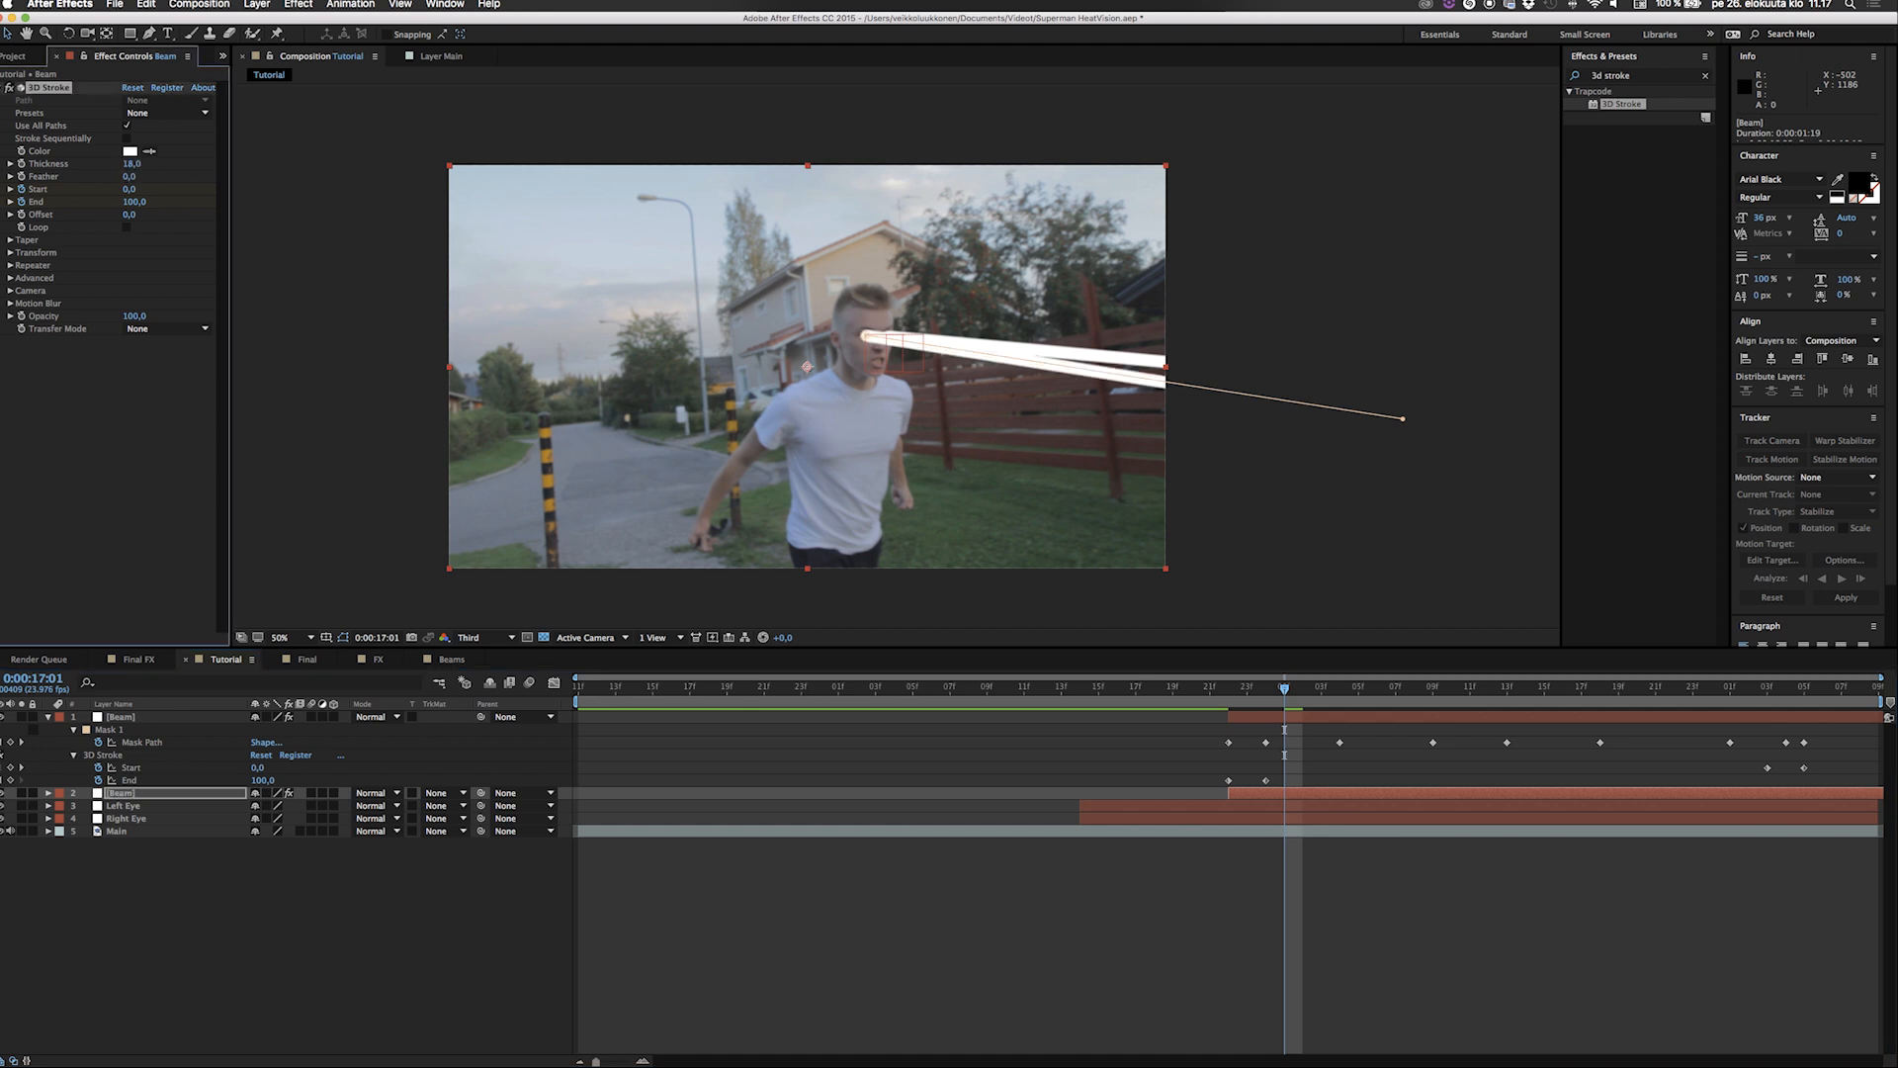
pyautogui.click(11, 240)
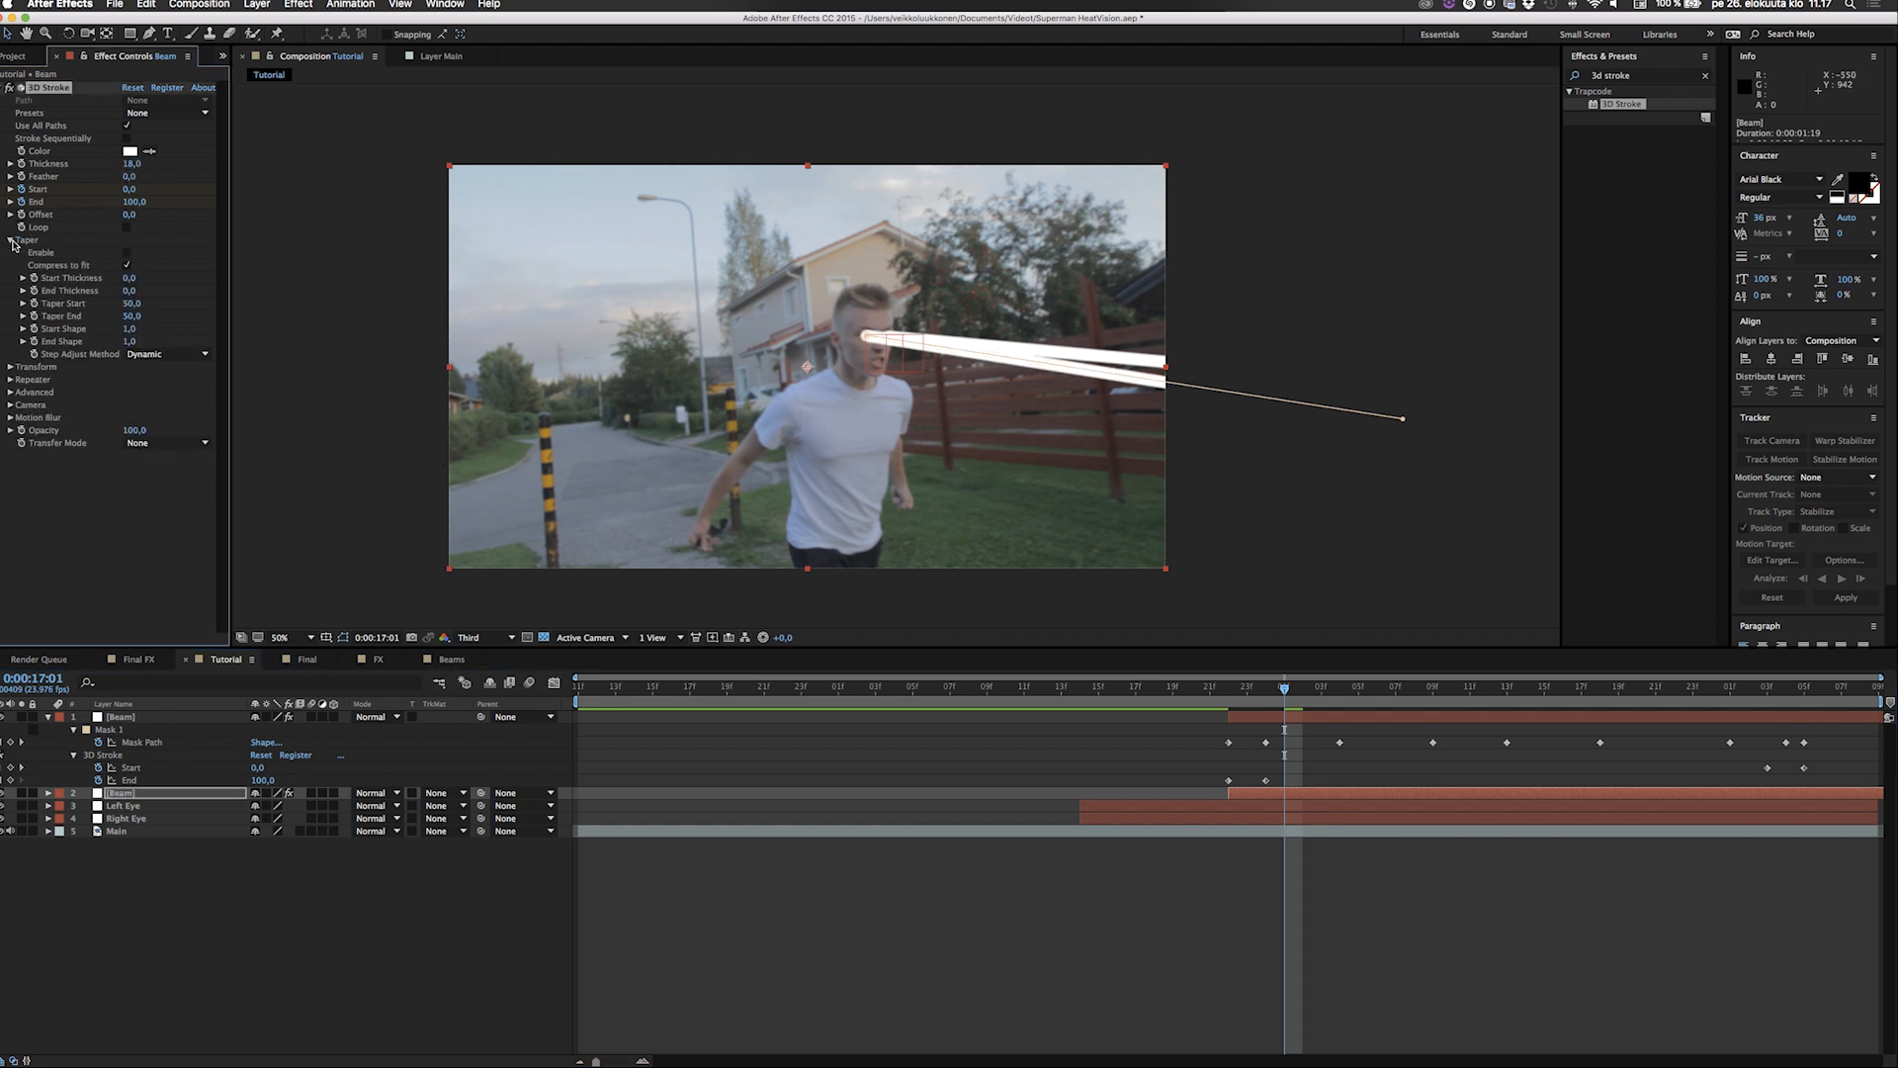
pyautogui.click(127, 253)
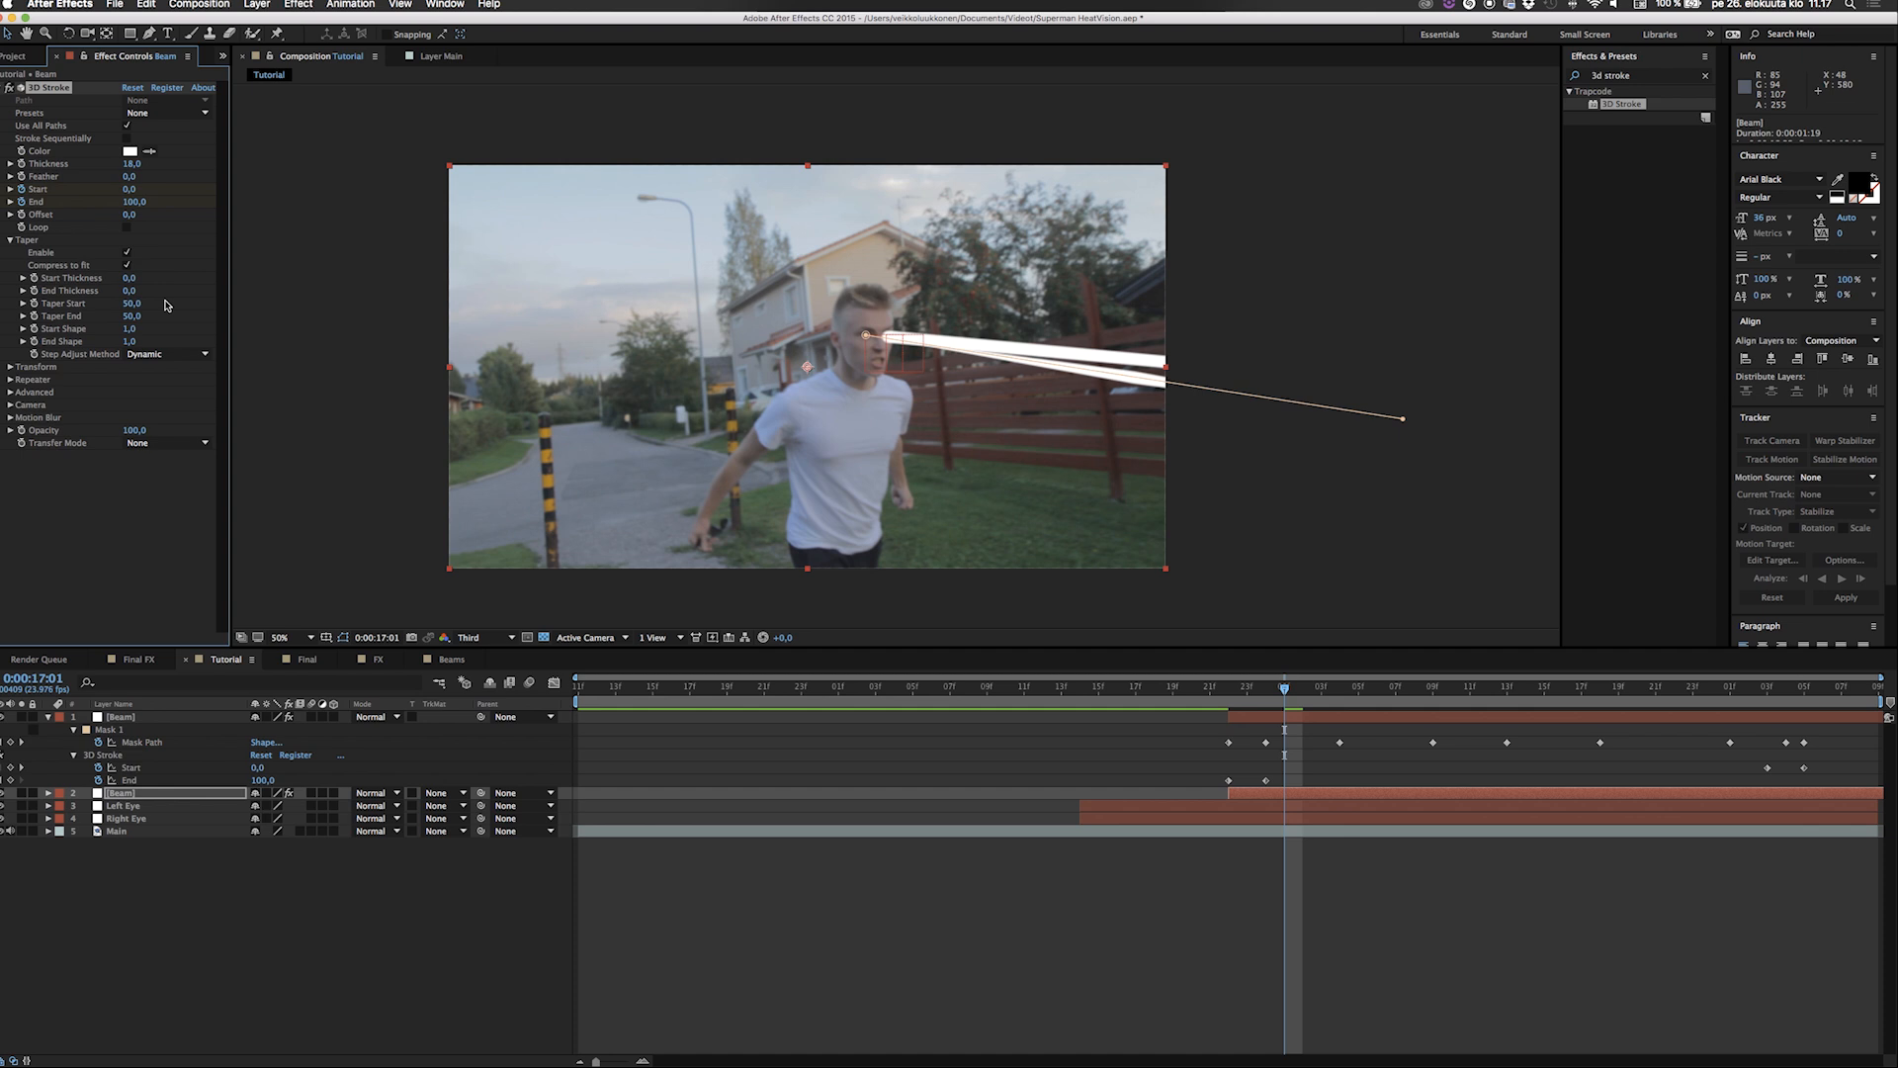
# Taper both Beam layers' 3D Strokes with Start Thickness 56 and End Thickness 100, enabling Taper on the top Beam.
pyautogui.moveTo(143, 278)
pyautogui.mouseDown()
pyautogui.moveTo(193, 278)
pyautogui.moveTo(173, 278)
pyautogui.mouseUp()
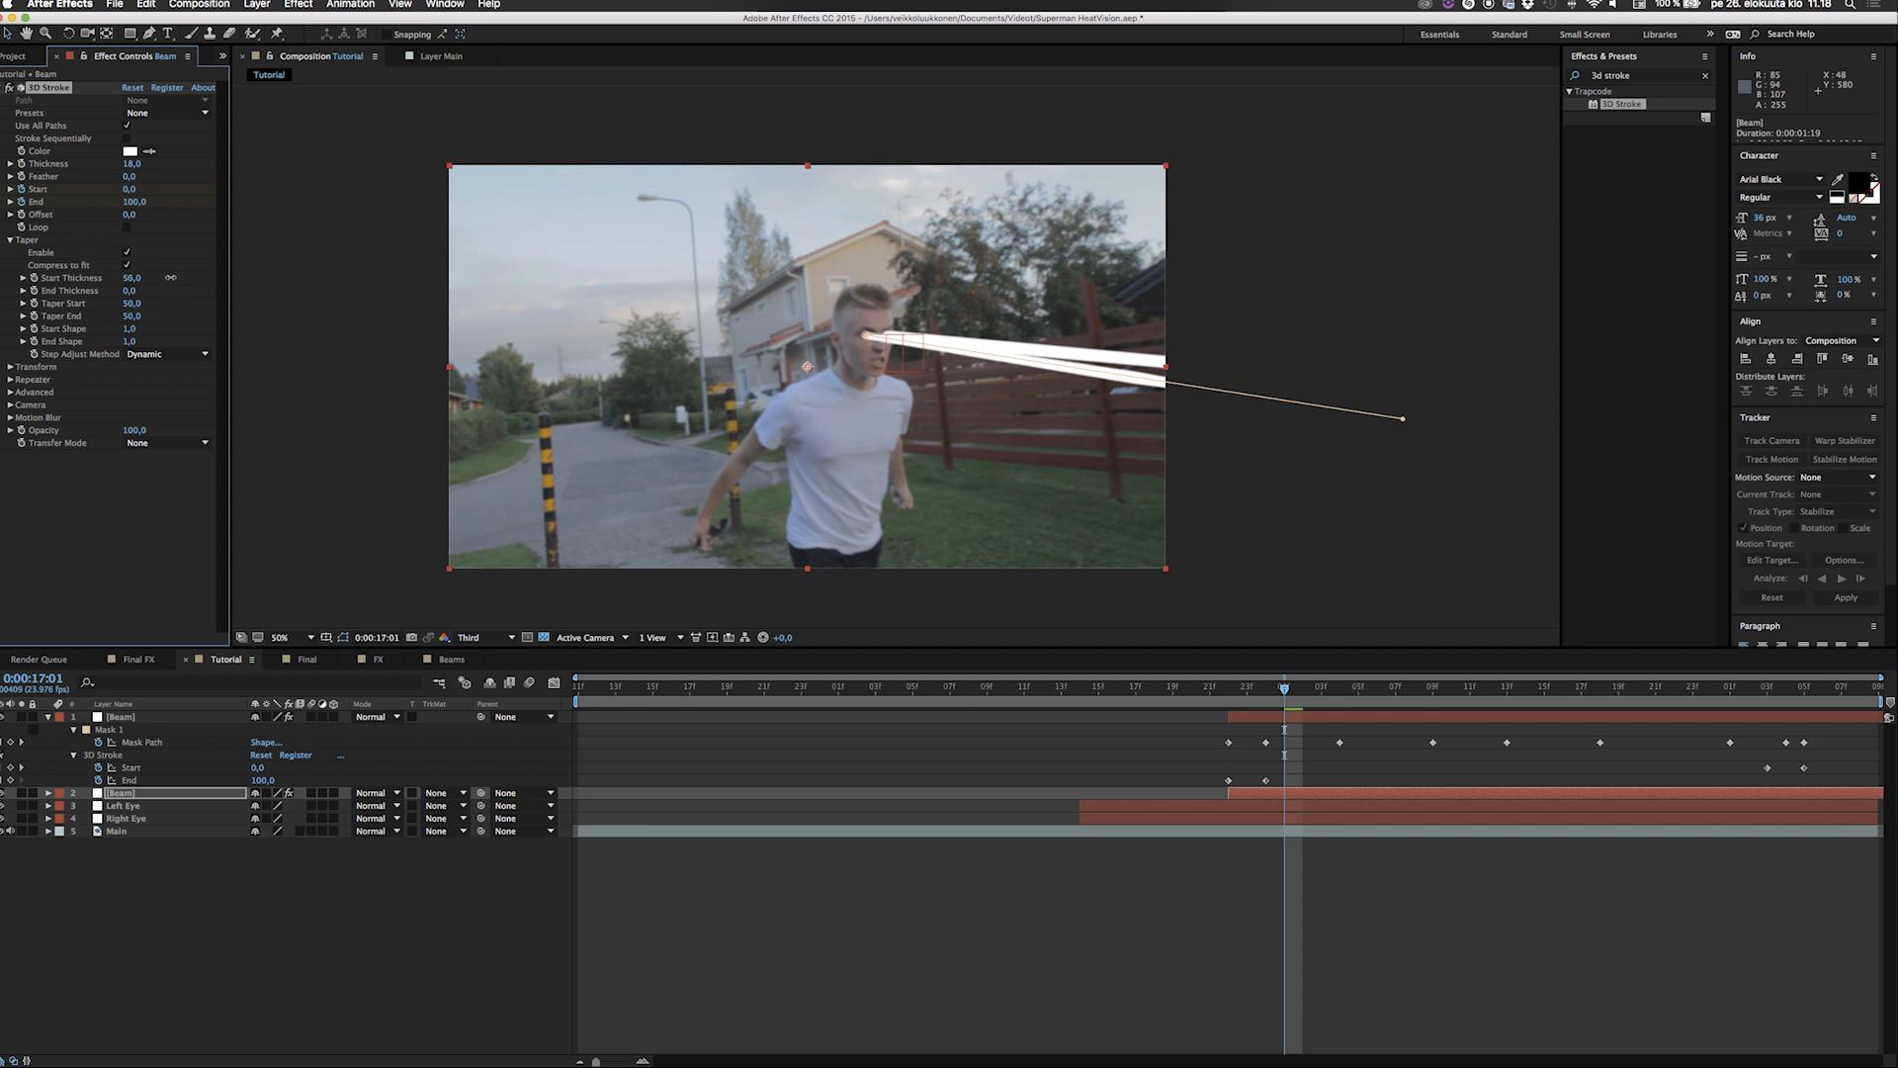
pyautogui.moveTo(139, 291); pyautogui.dragTo(210, 295)
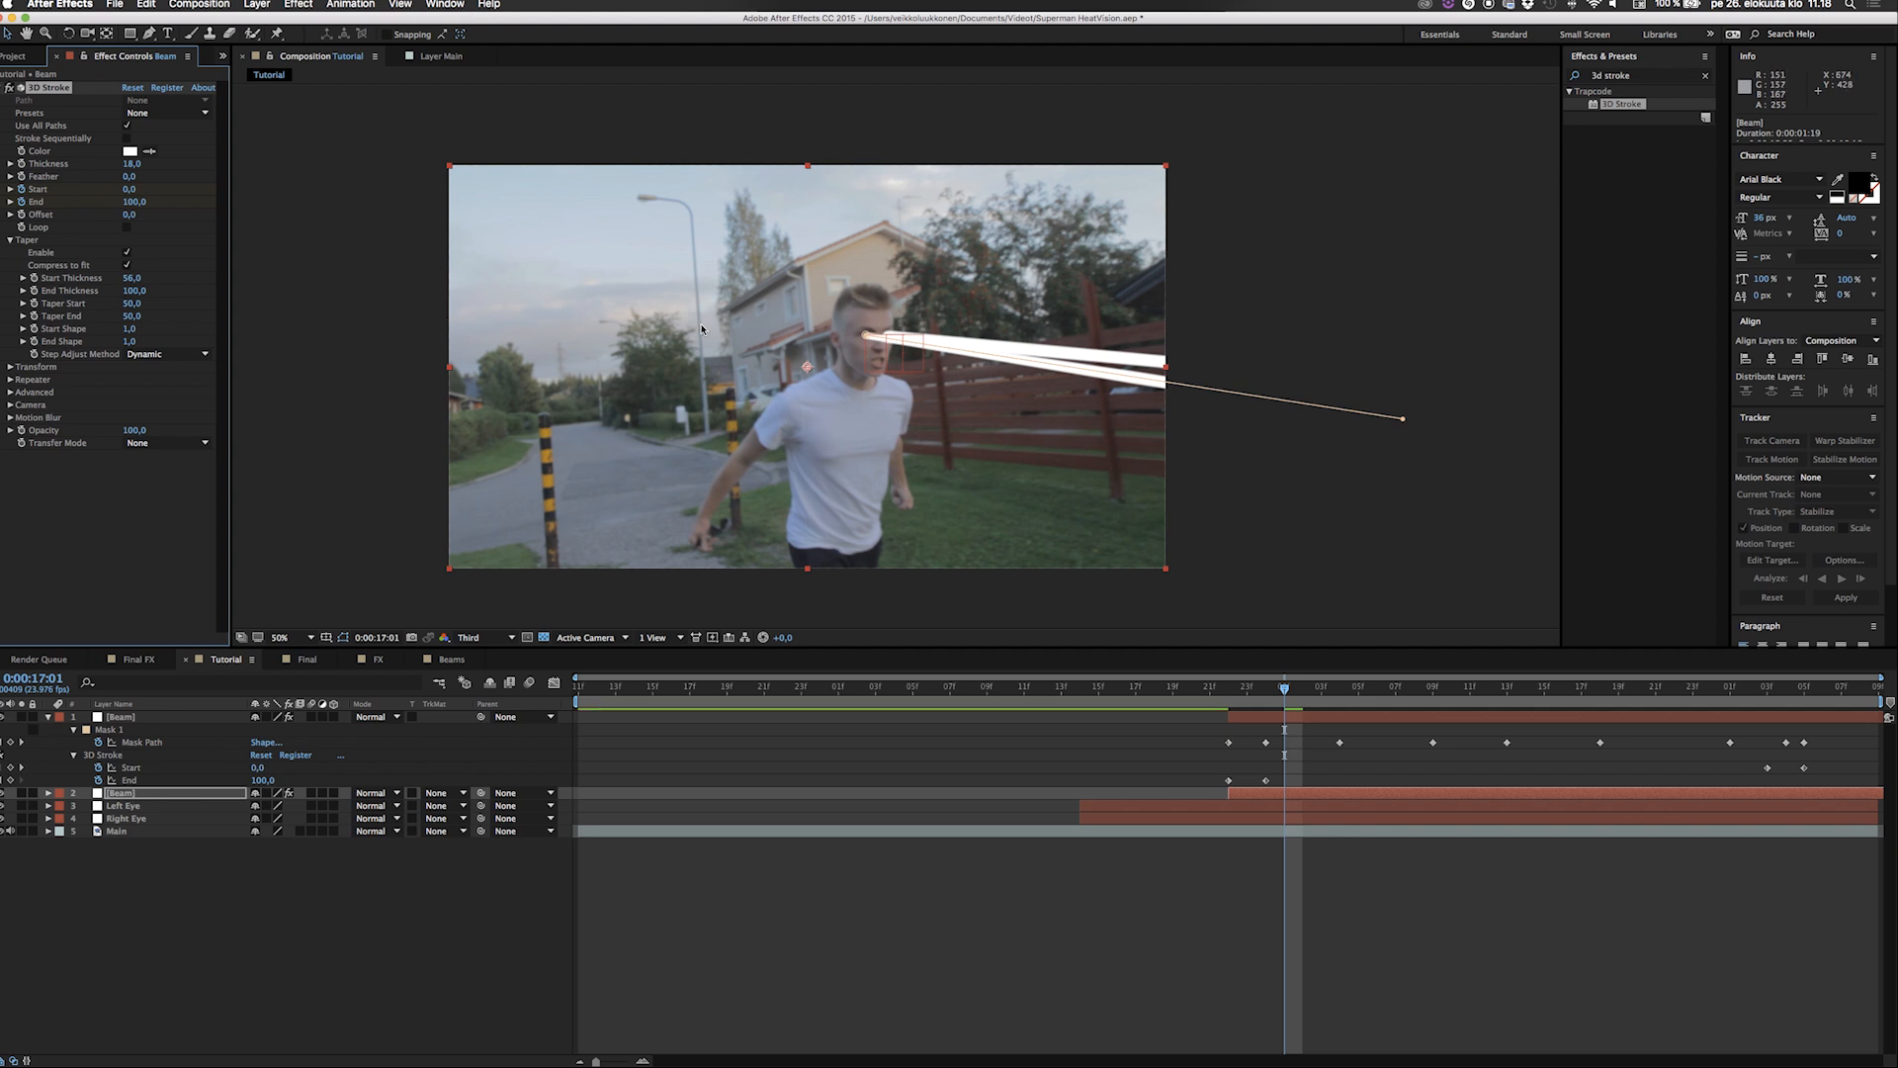
pyautogui.click(140, 719)
pyautogui.click(9, 240)
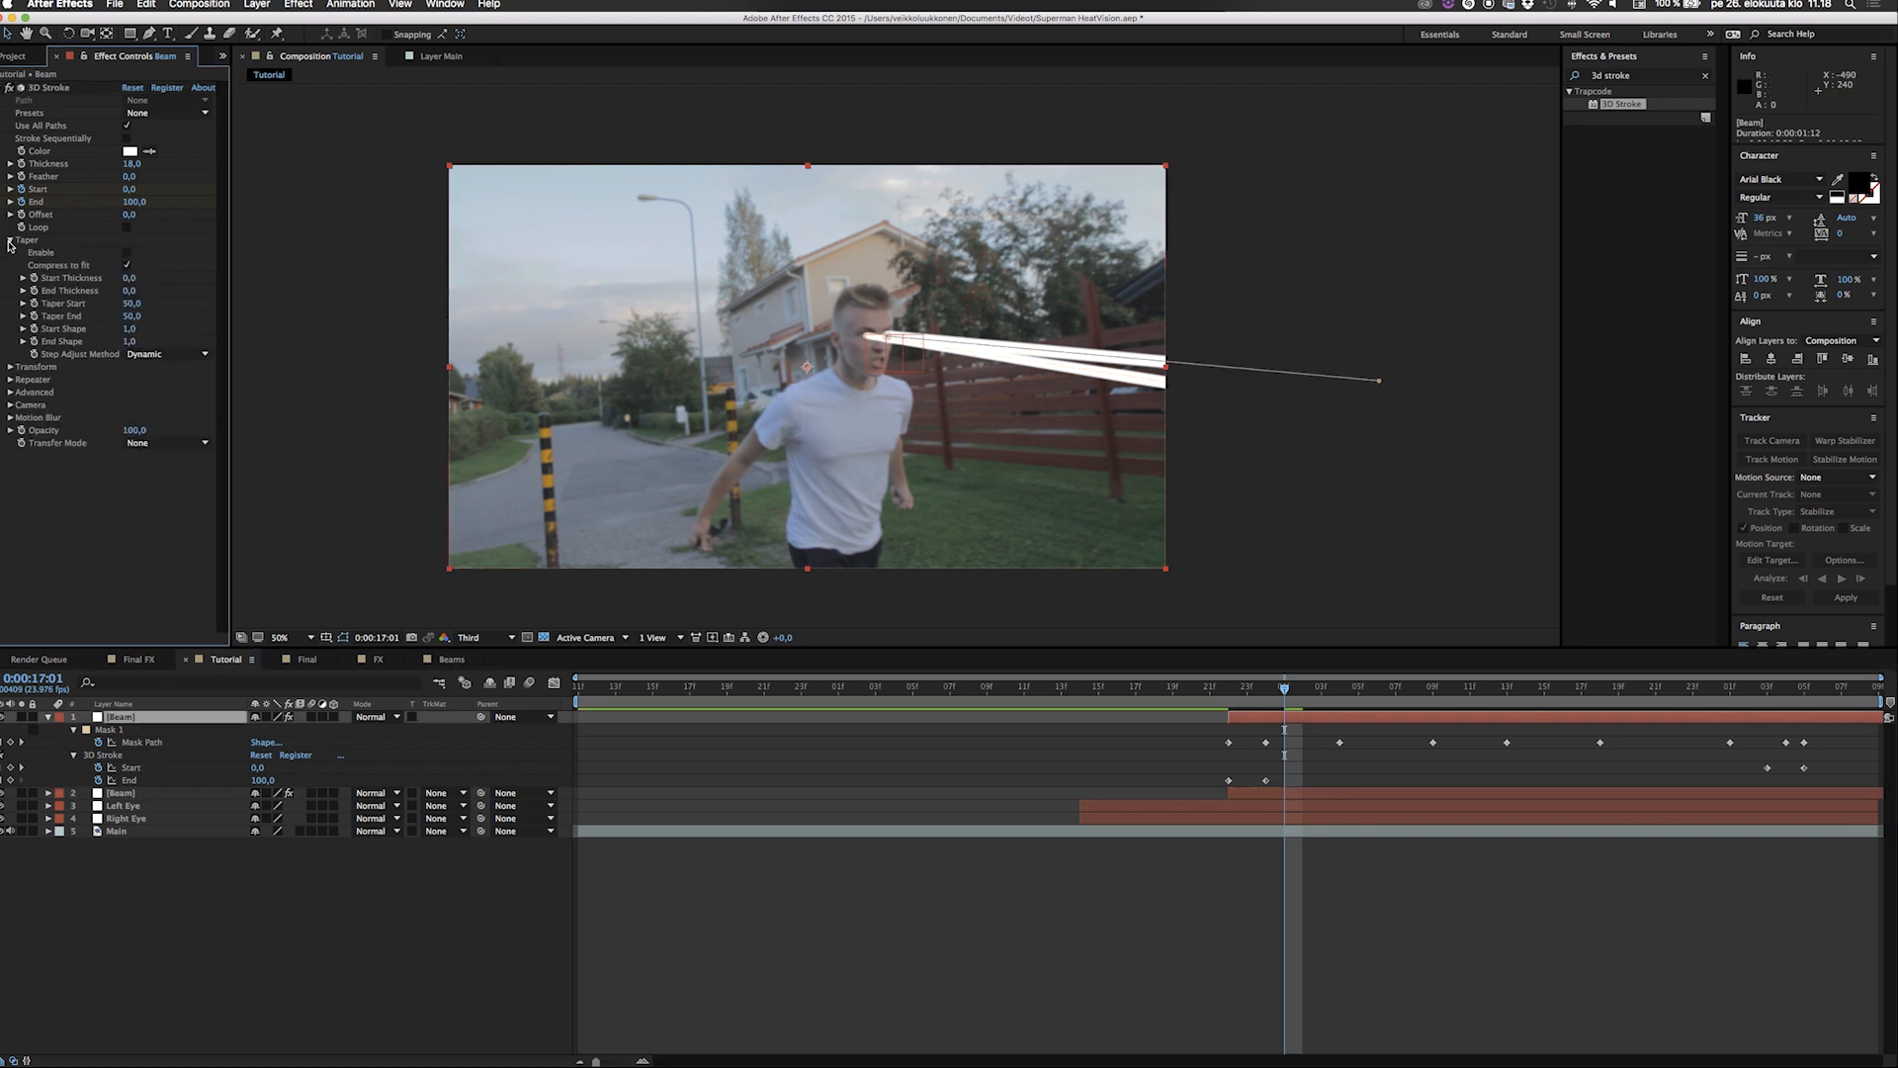
pyautogui.click(126, 253)
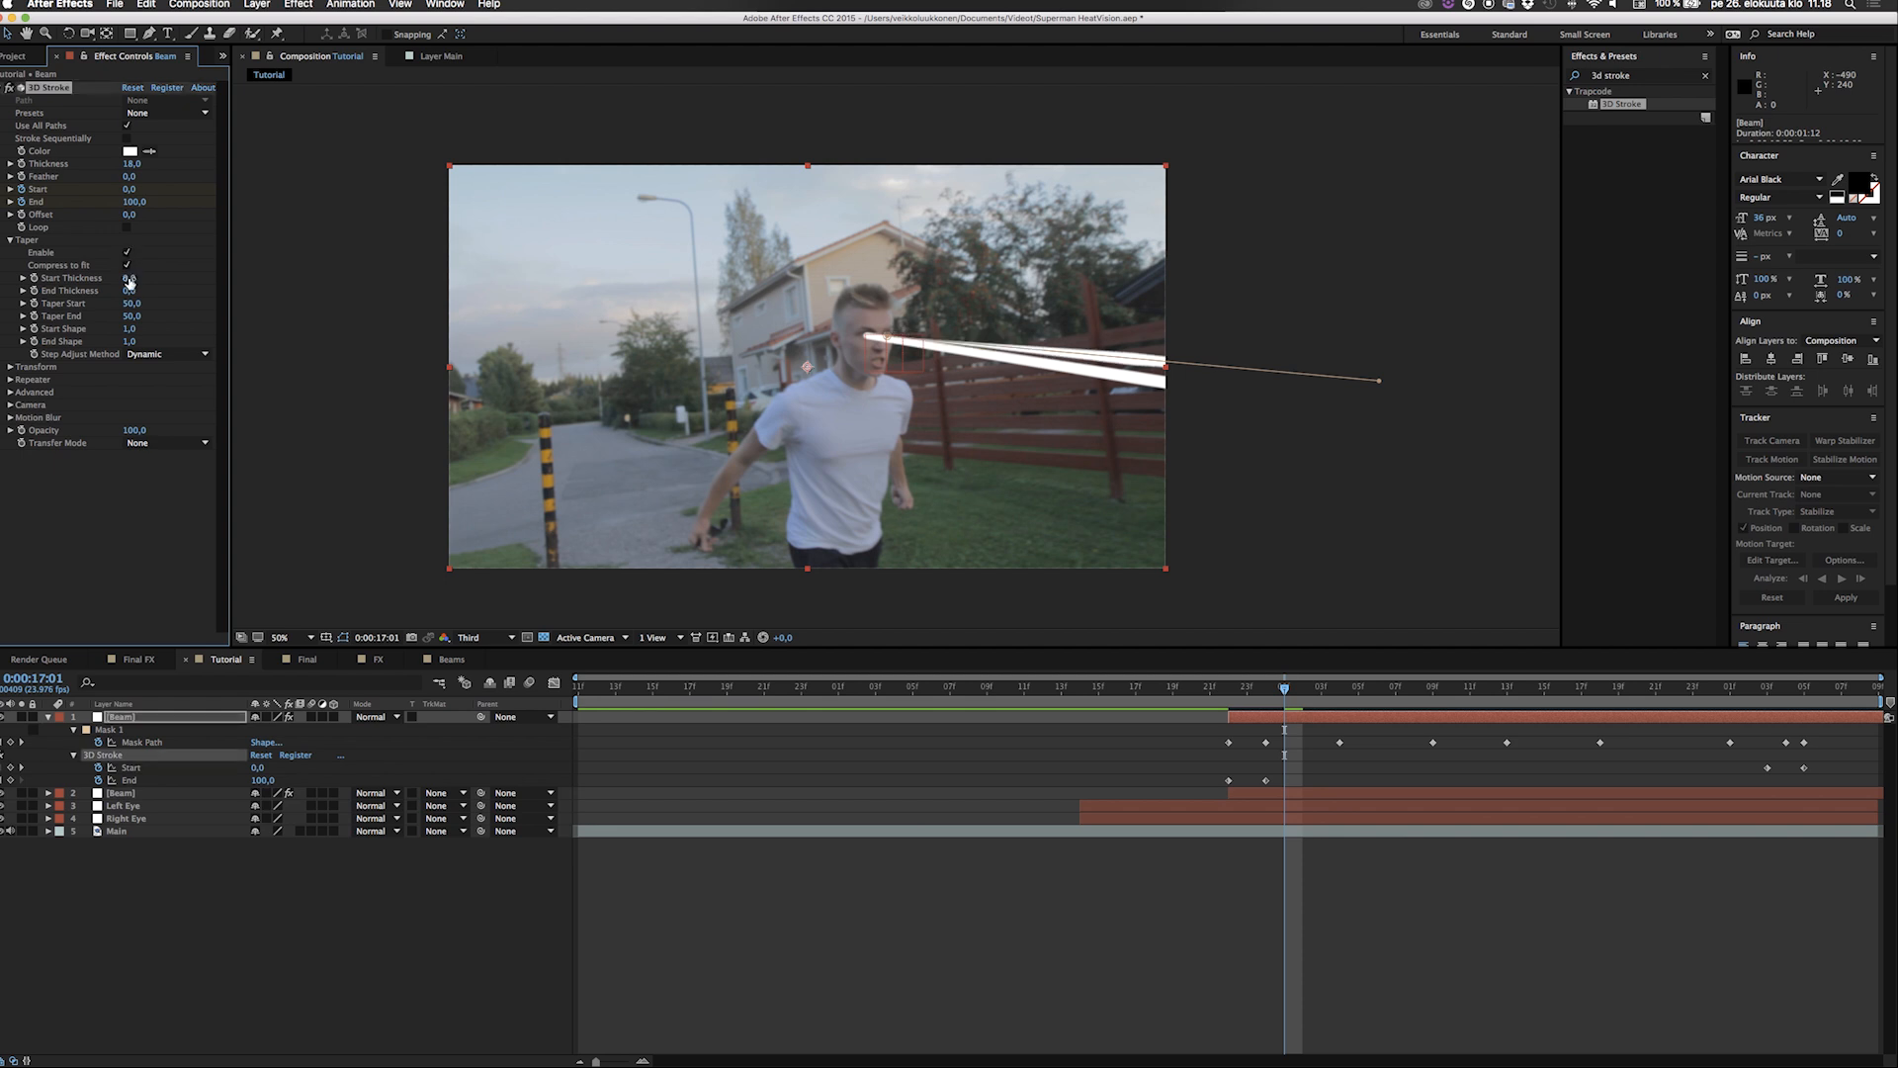
pyautogui.moveTo(129, 282); pyautogui.dragTo(406, 314)
# Play the composition from 0:00:16:21 to check the tapered beams.
pyautogui.click(1211, 704)
pyautogui.press('space')
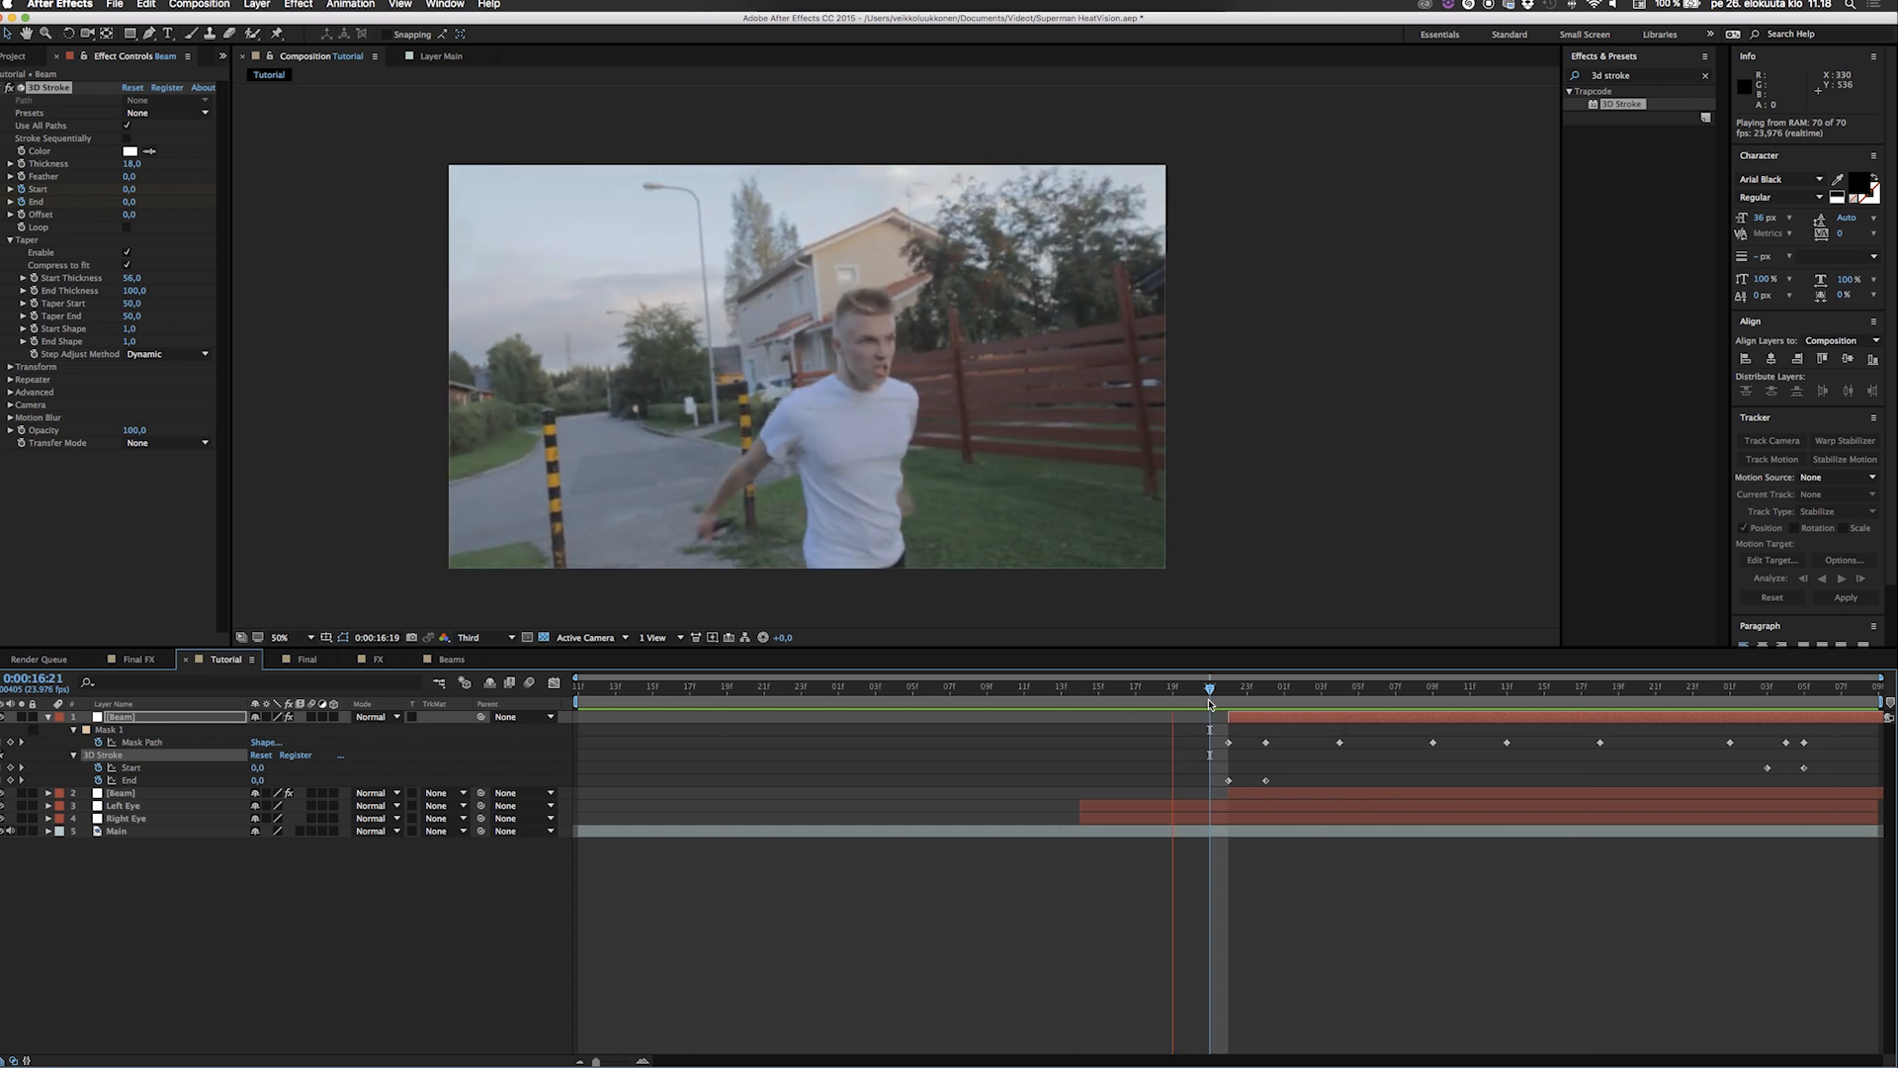
pyautogui.press('space')
# At 0:00:17:02, find the Turbulent Displace effect and apply it to the top Beam layer.
pyautogui.moveTo(1204, 694); pyautogui.dragTo(1303, 694)
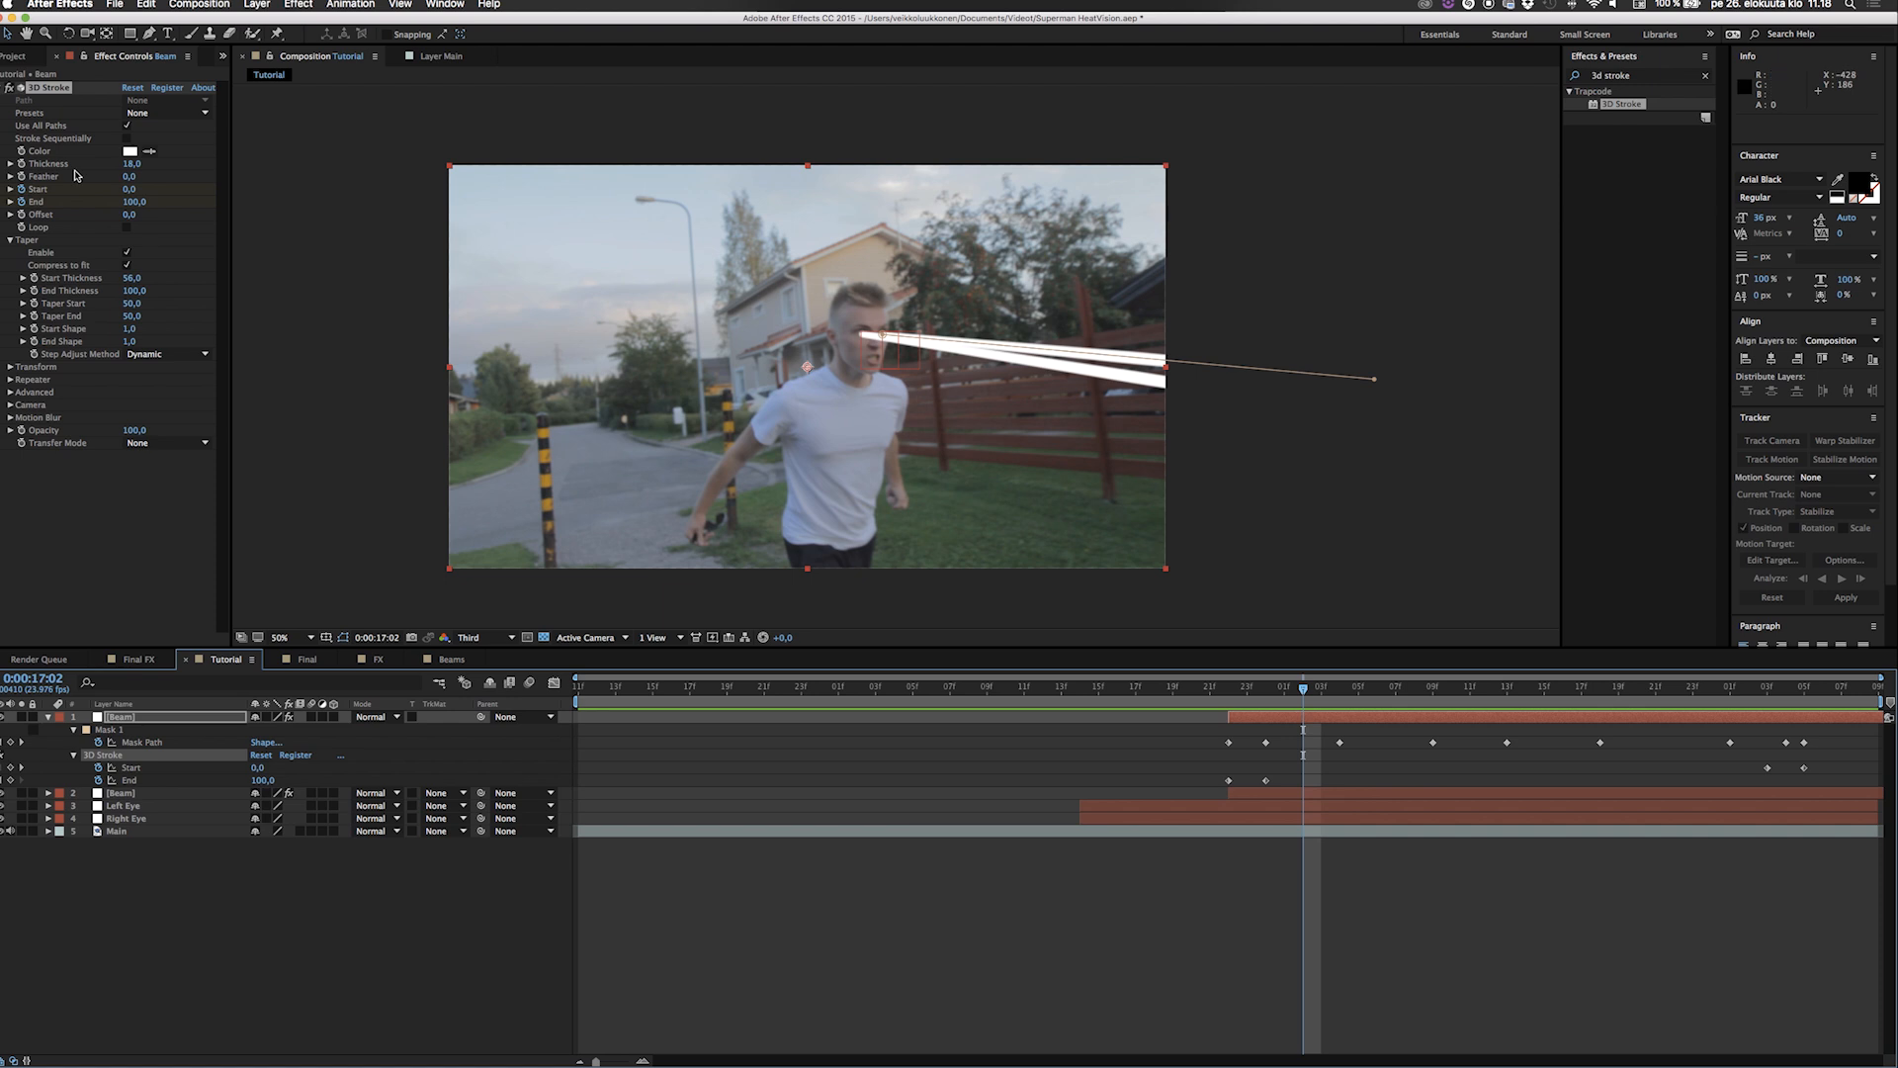
pyautogui.click(8, 87)
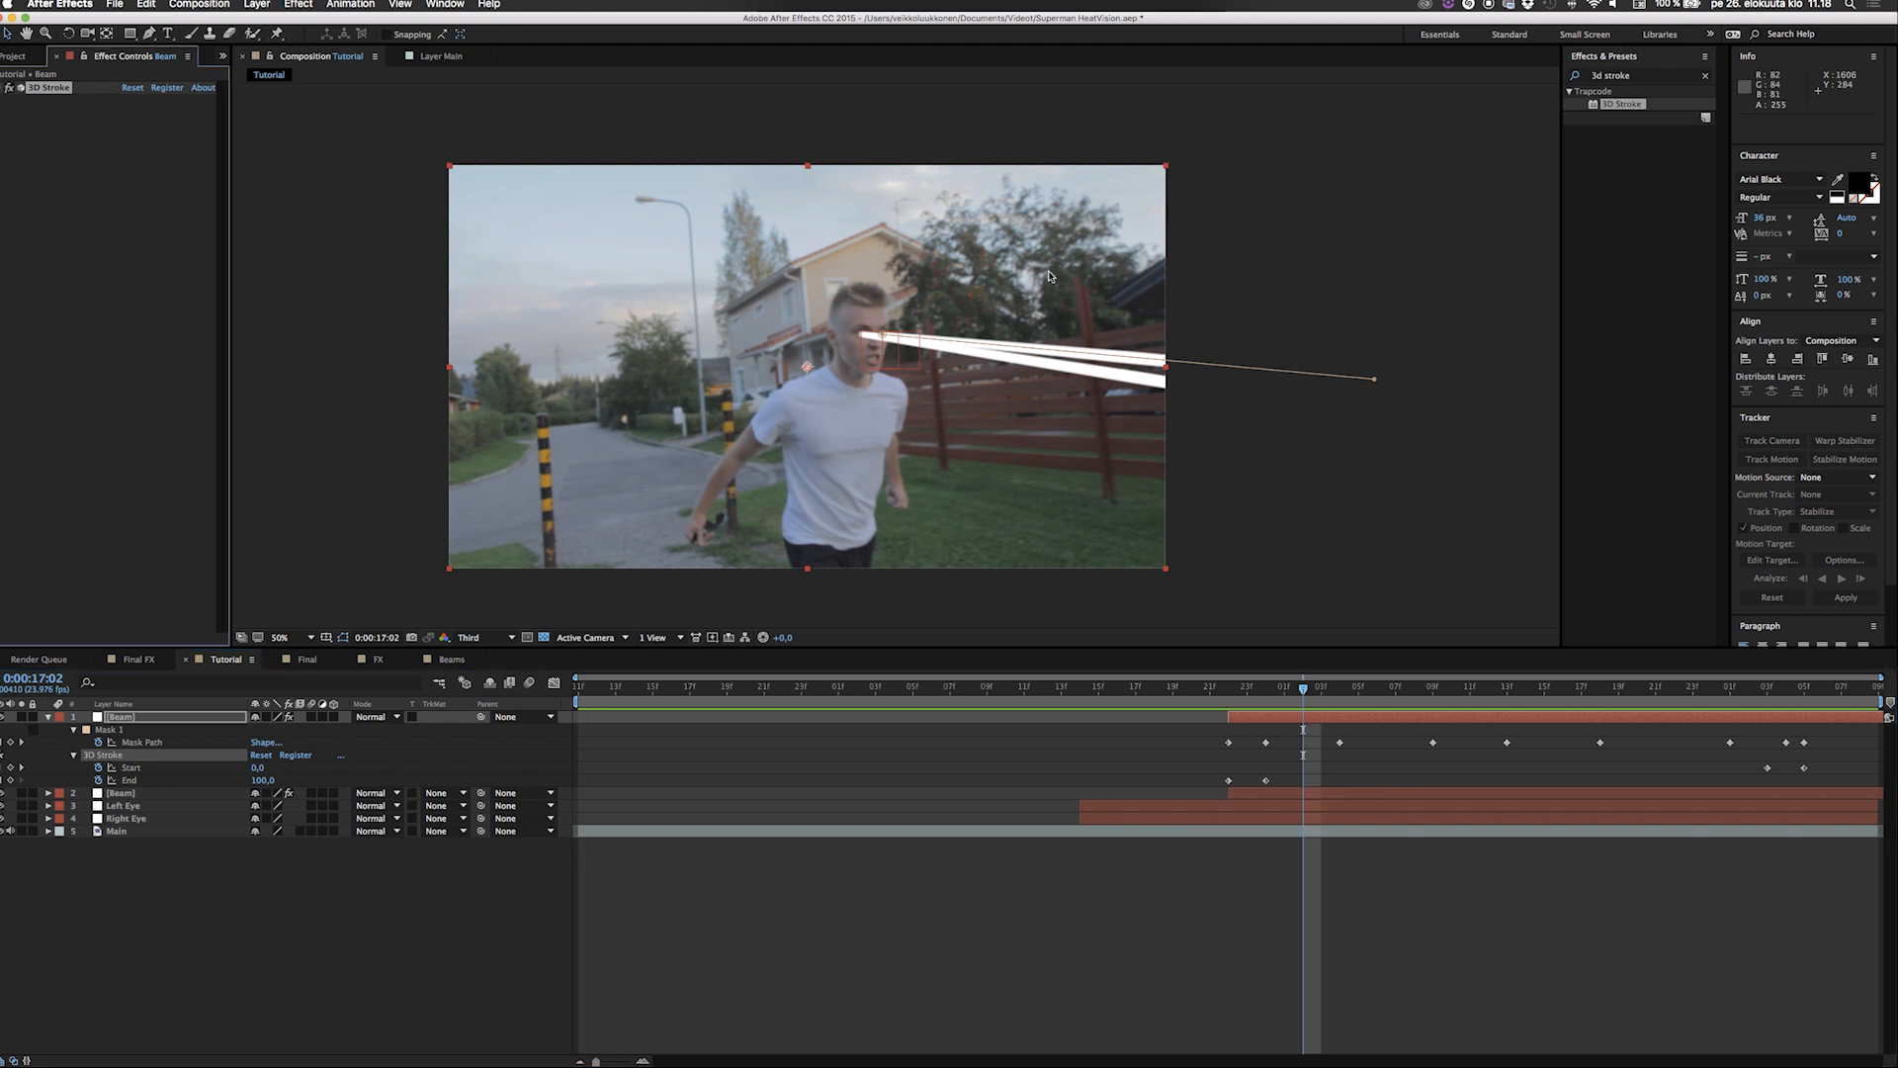
pyautogui.click(1654, 78)
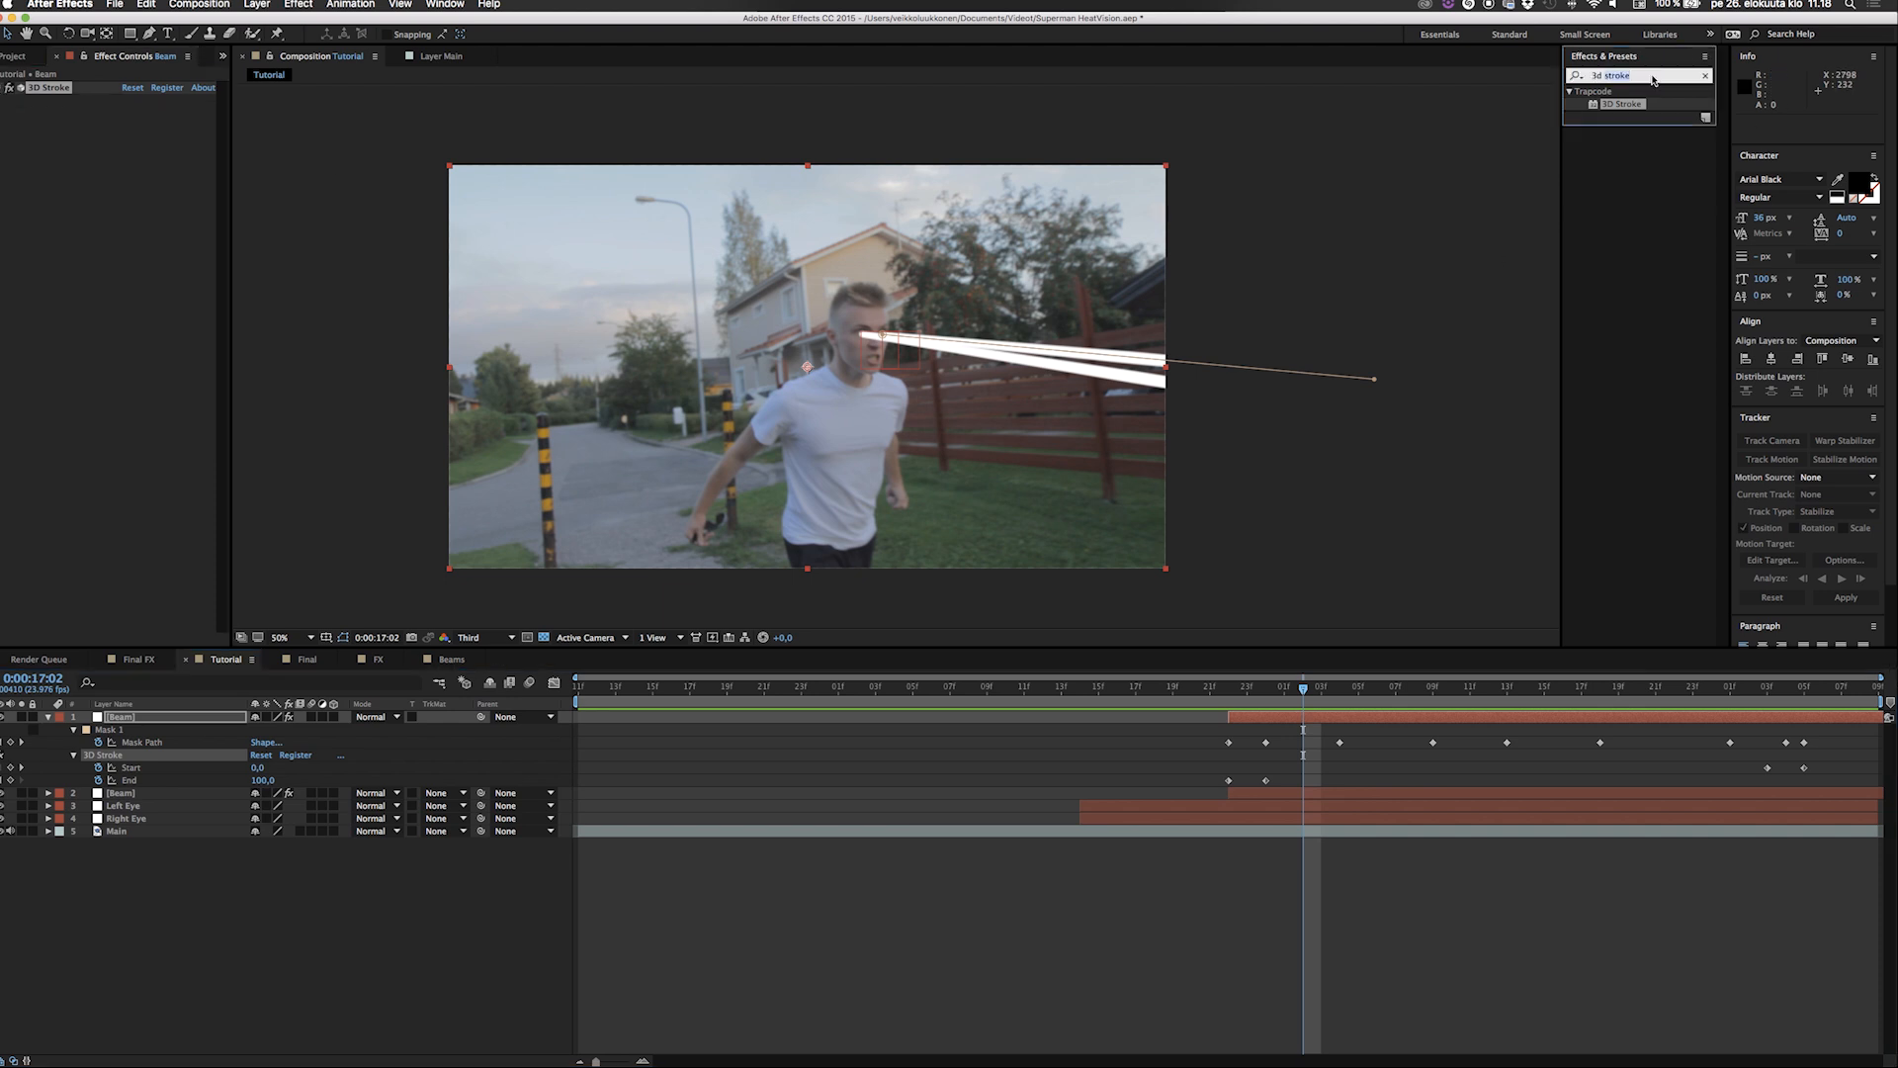
pyautogui.write('turbul')
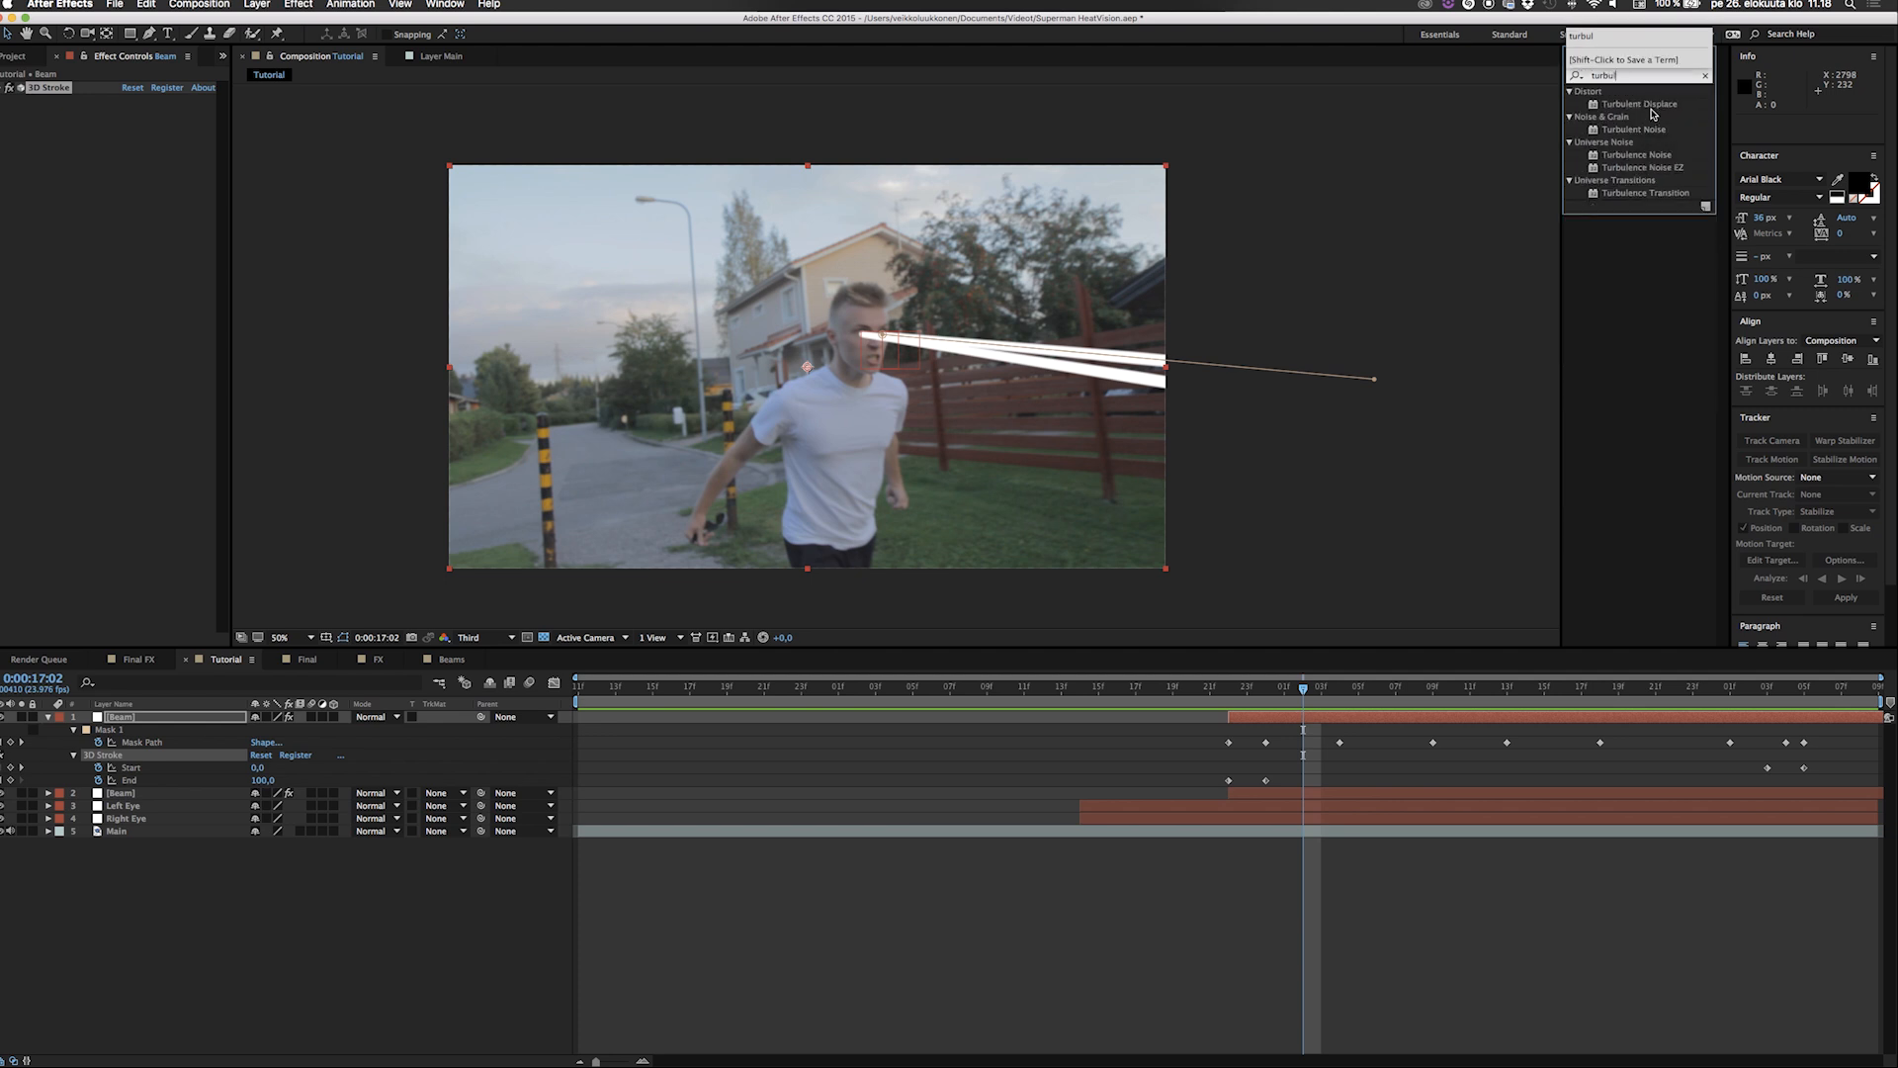
pyautogui.click(1654, 105)
pyautogui.moveTo(1277, 712); pyautogui.dragTo(1277, 715)
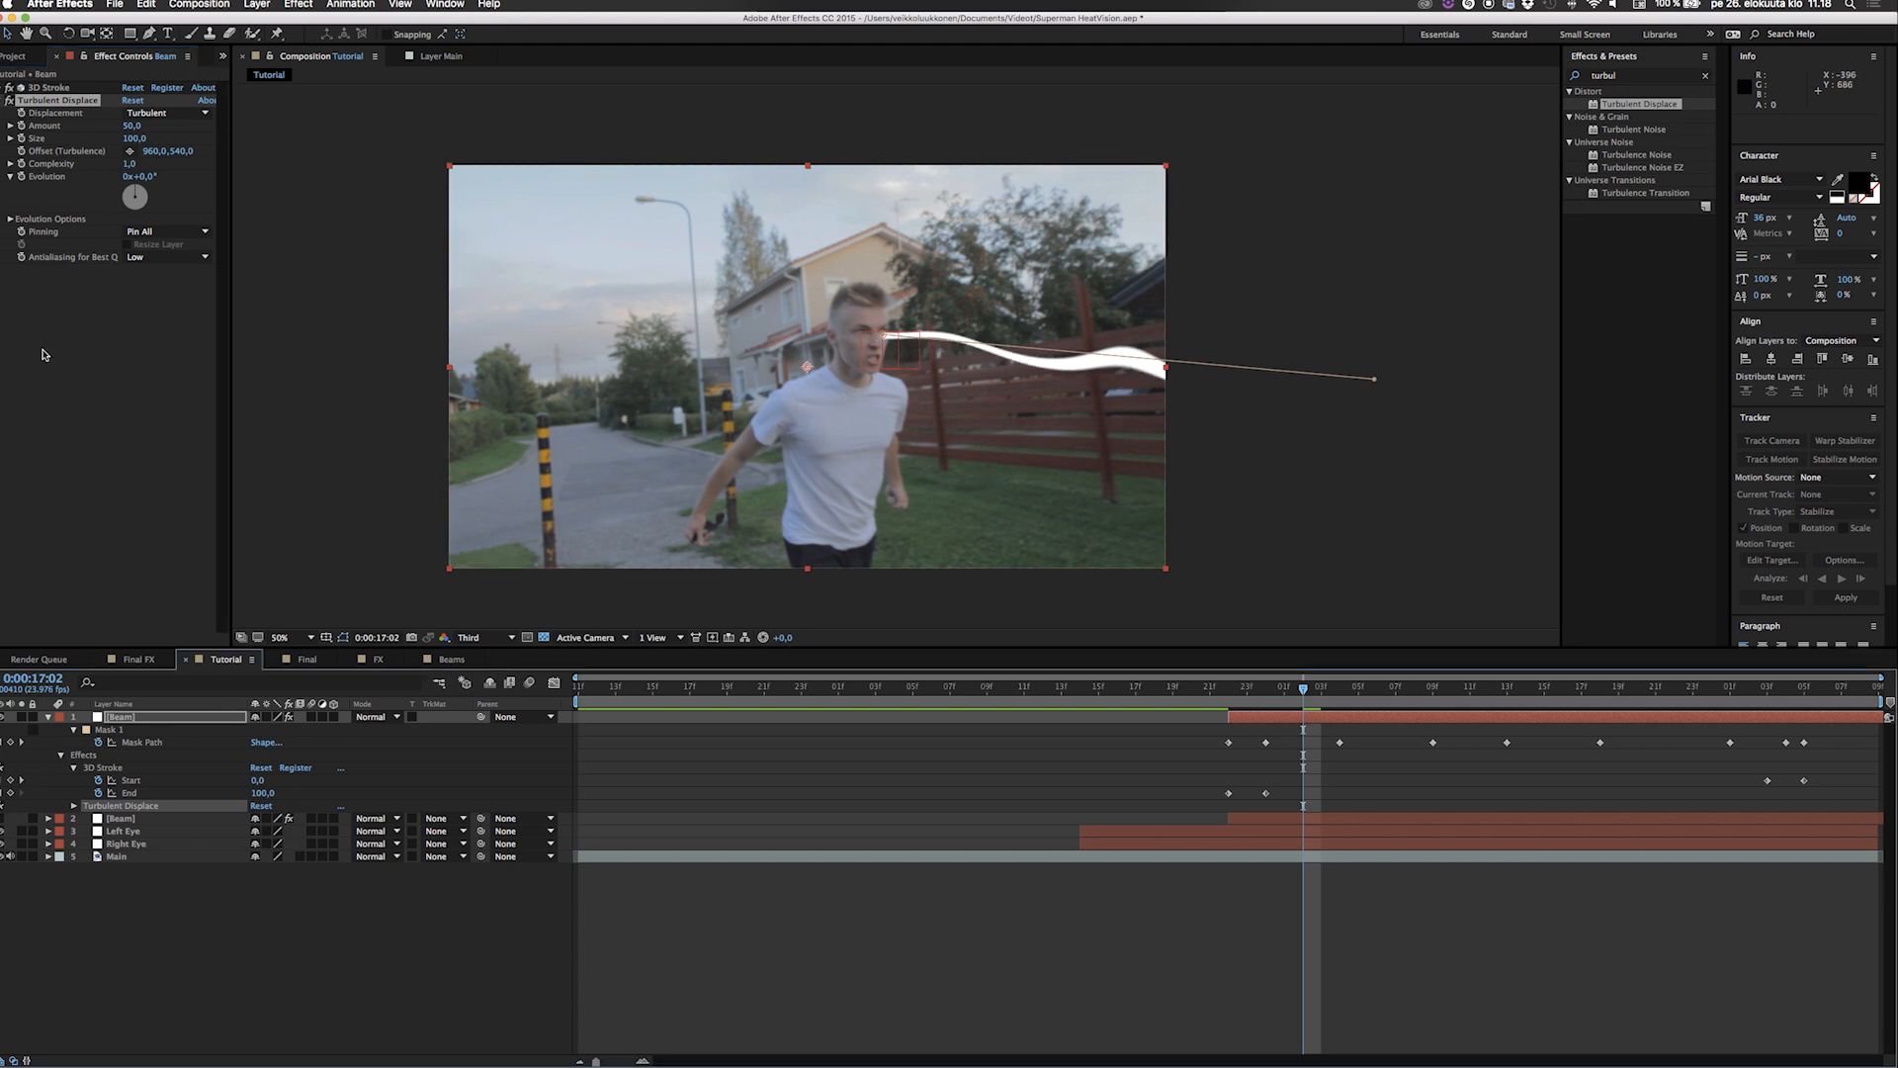
# Set the top Beam's Turbulent Displace Amount to 30, Size to 10 and Complexity to 2.
pyautogui.click(137, 126)
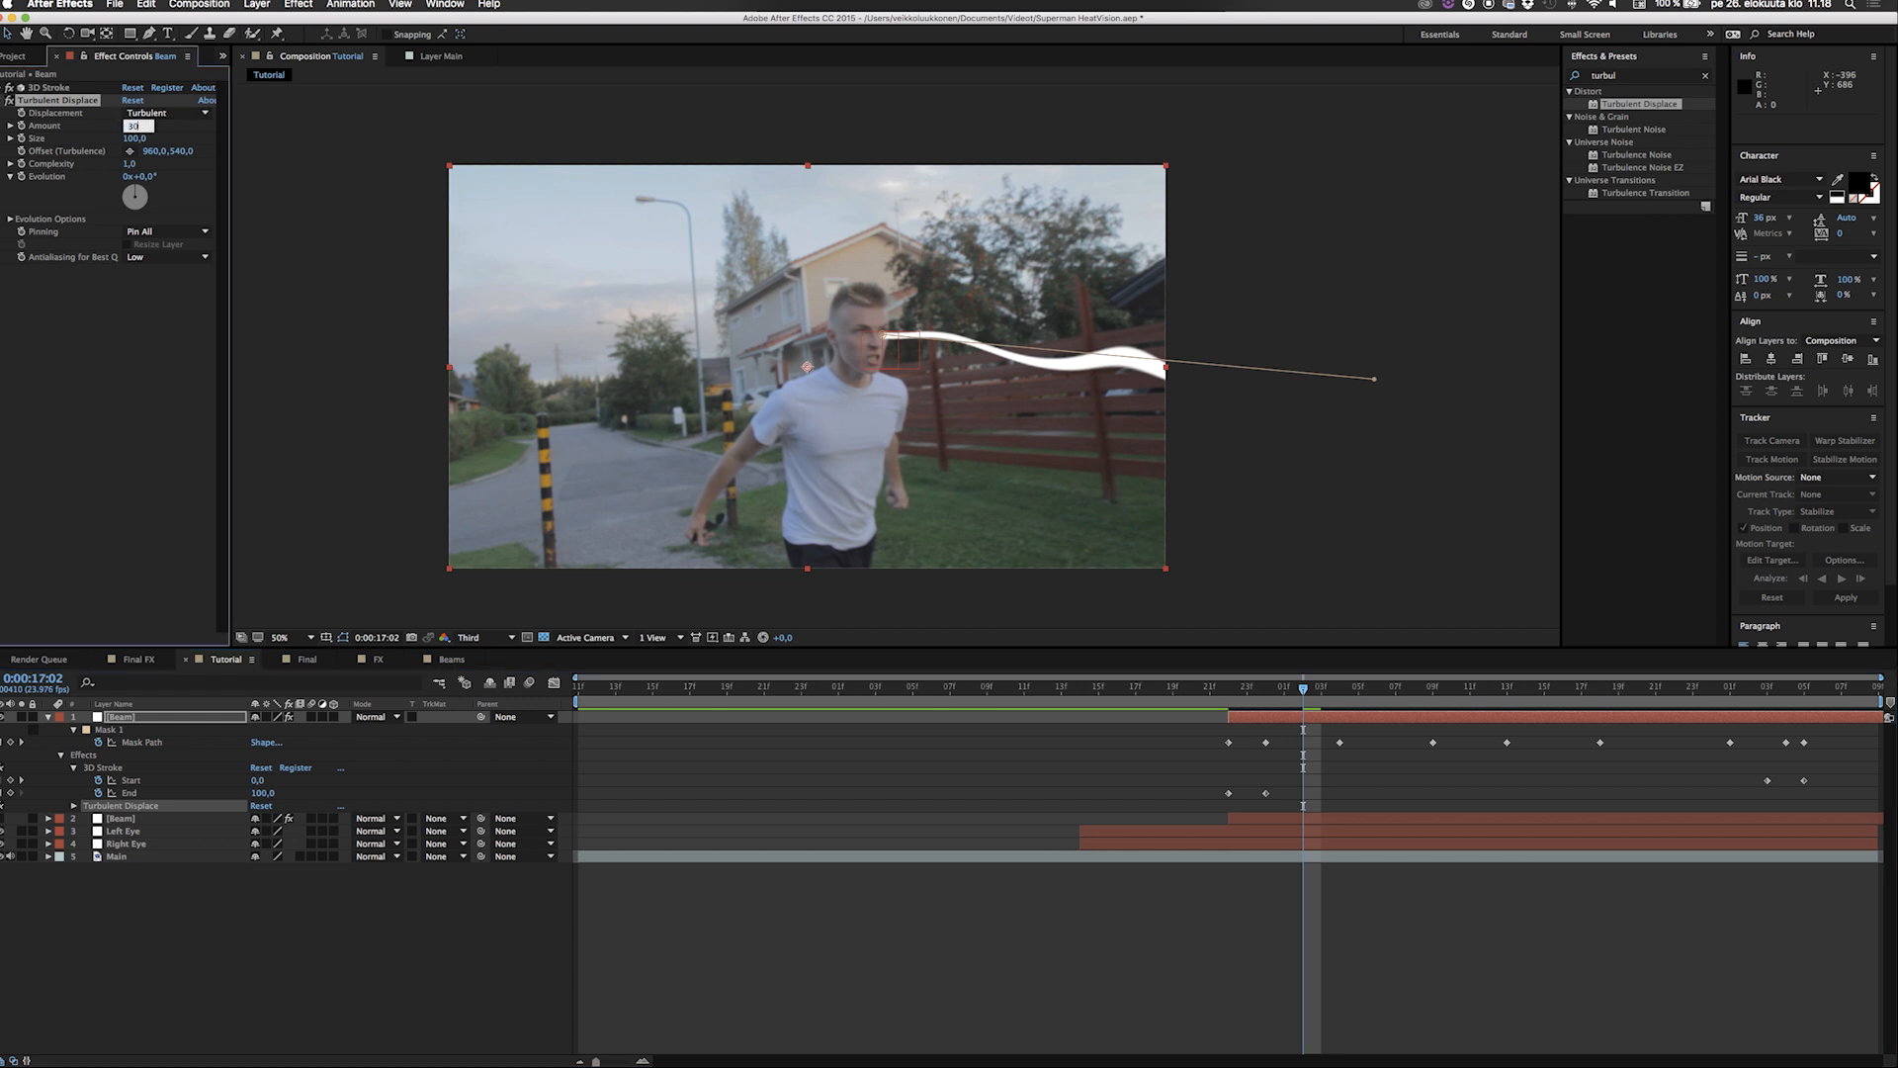
pyautogui.press('Return')
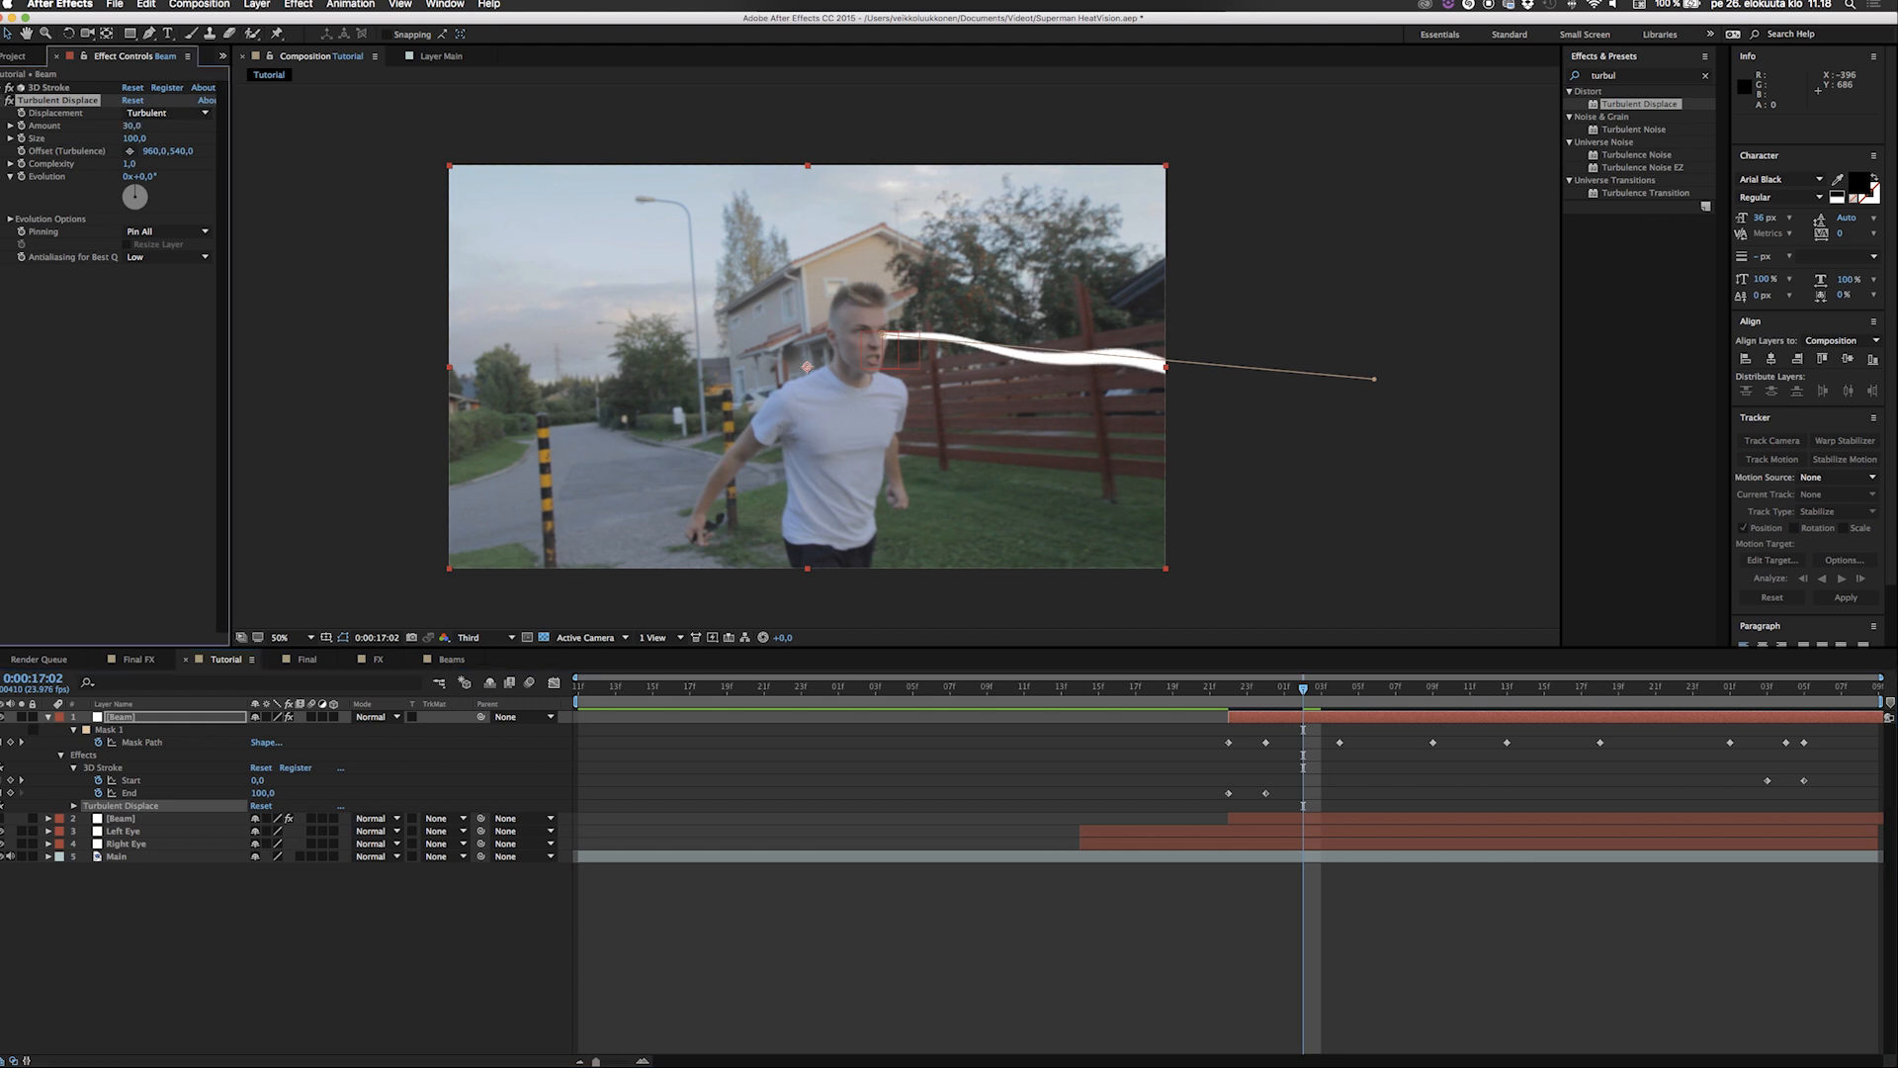
pyautogui.click(134, 140)
pyautogui.write('10')
pyautogui.press('Return')
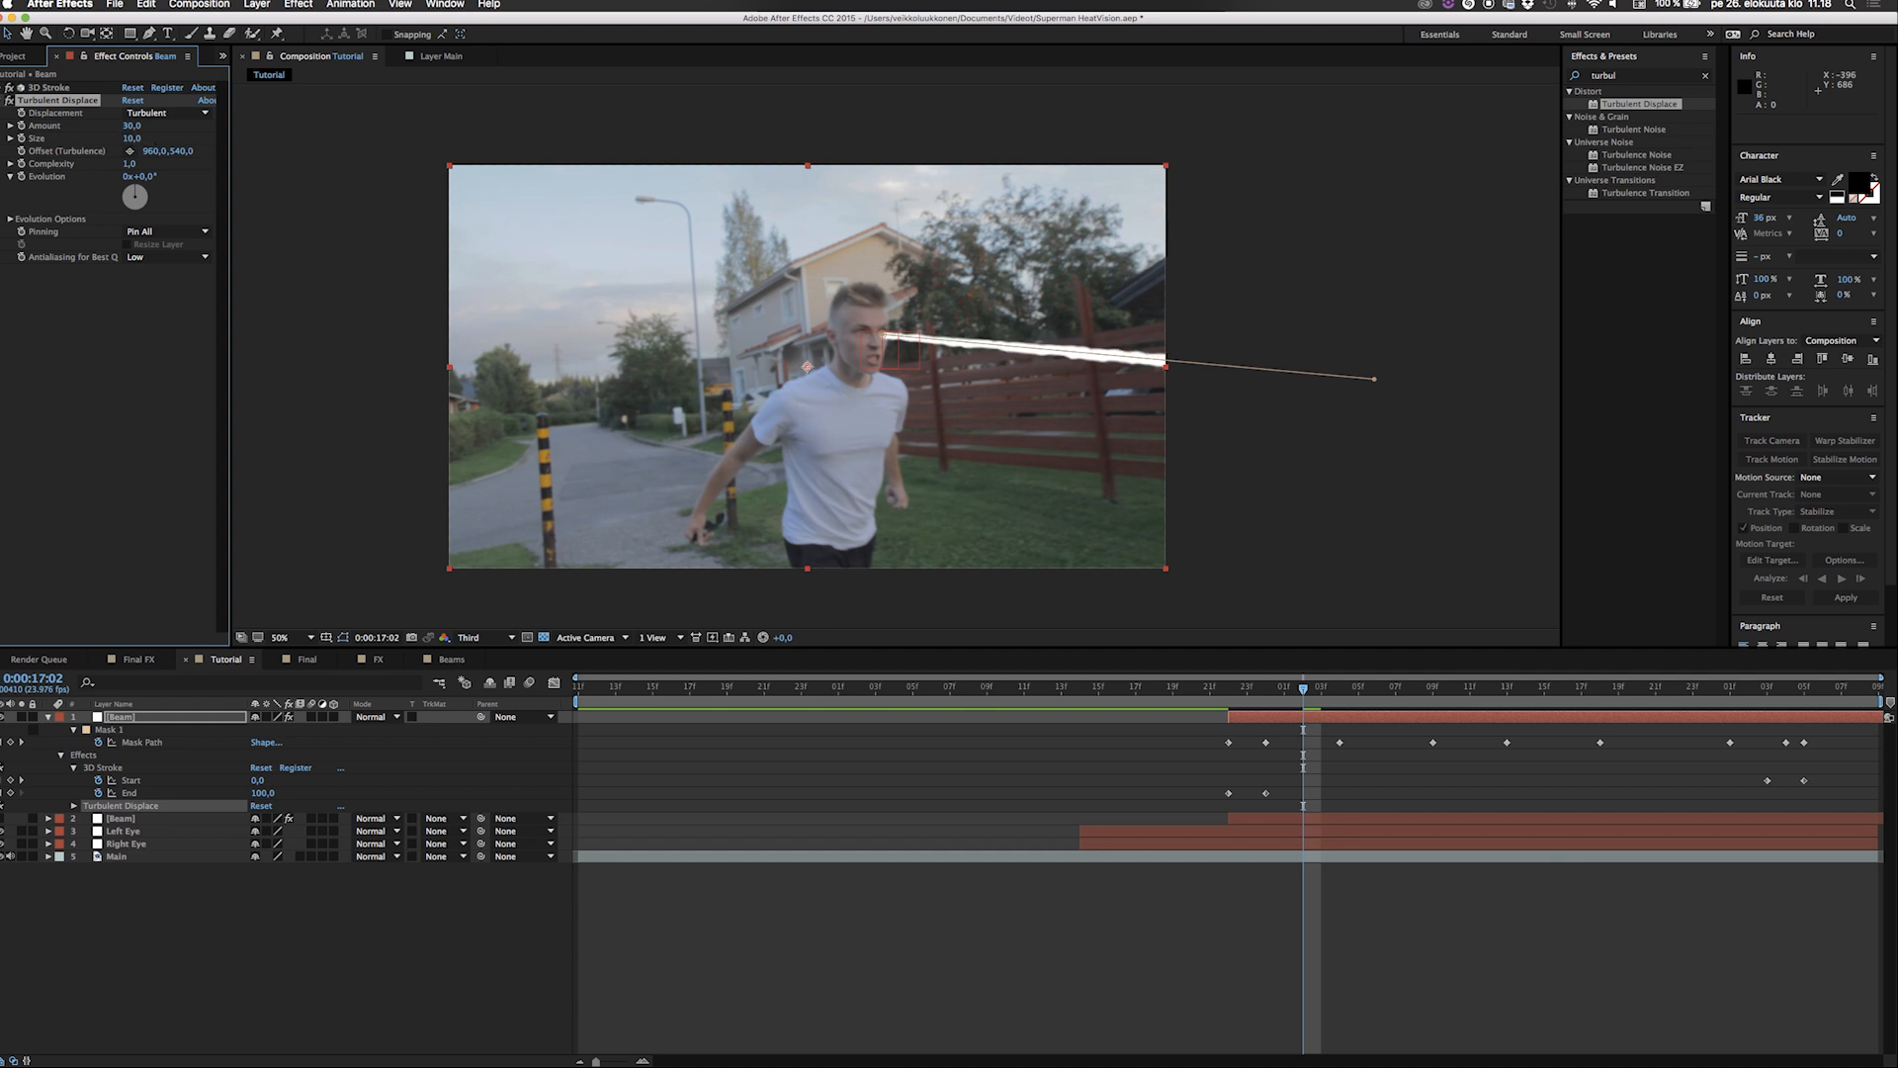
pyautogui.click(129, 165)
pyautogui.click(131, 341)
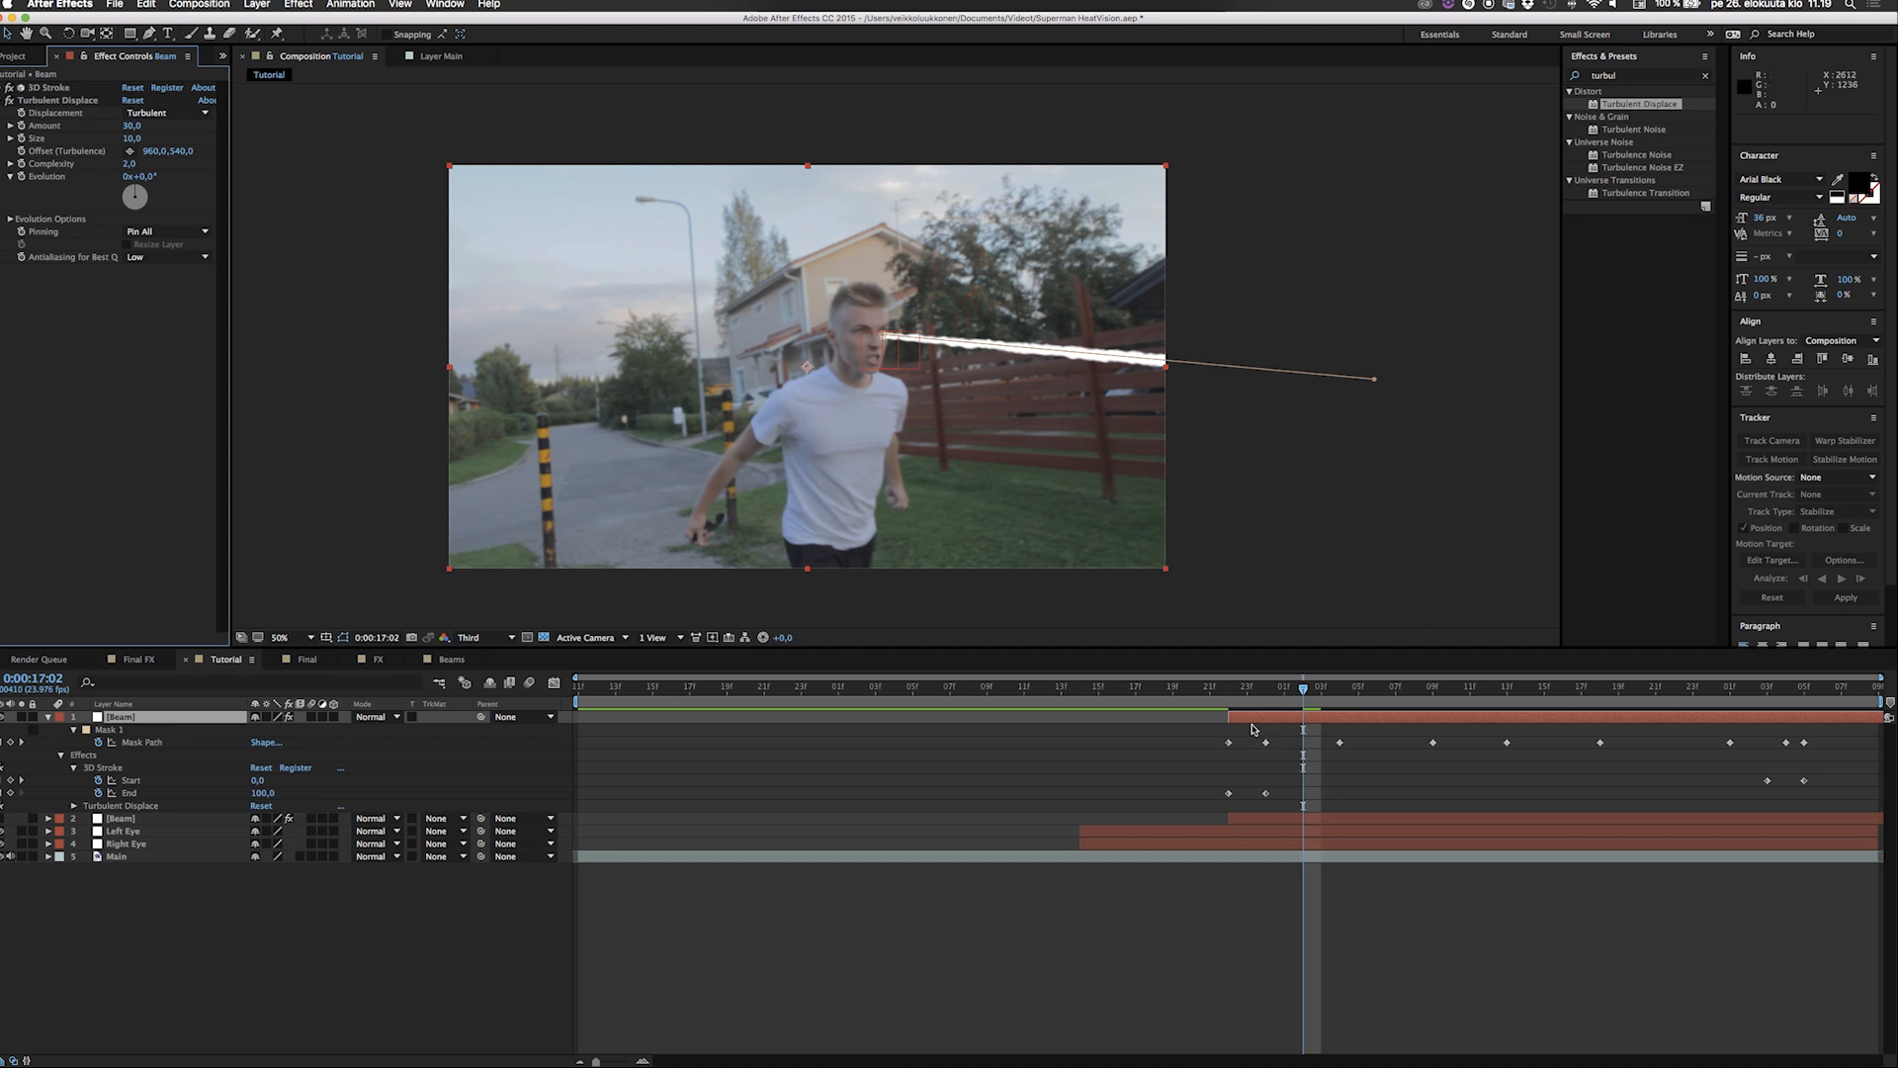
# Play the composition from 0:00:16:22 to check the displaced top beam.
pyautogui.click(1225, 705)
pyautogui.press('space')
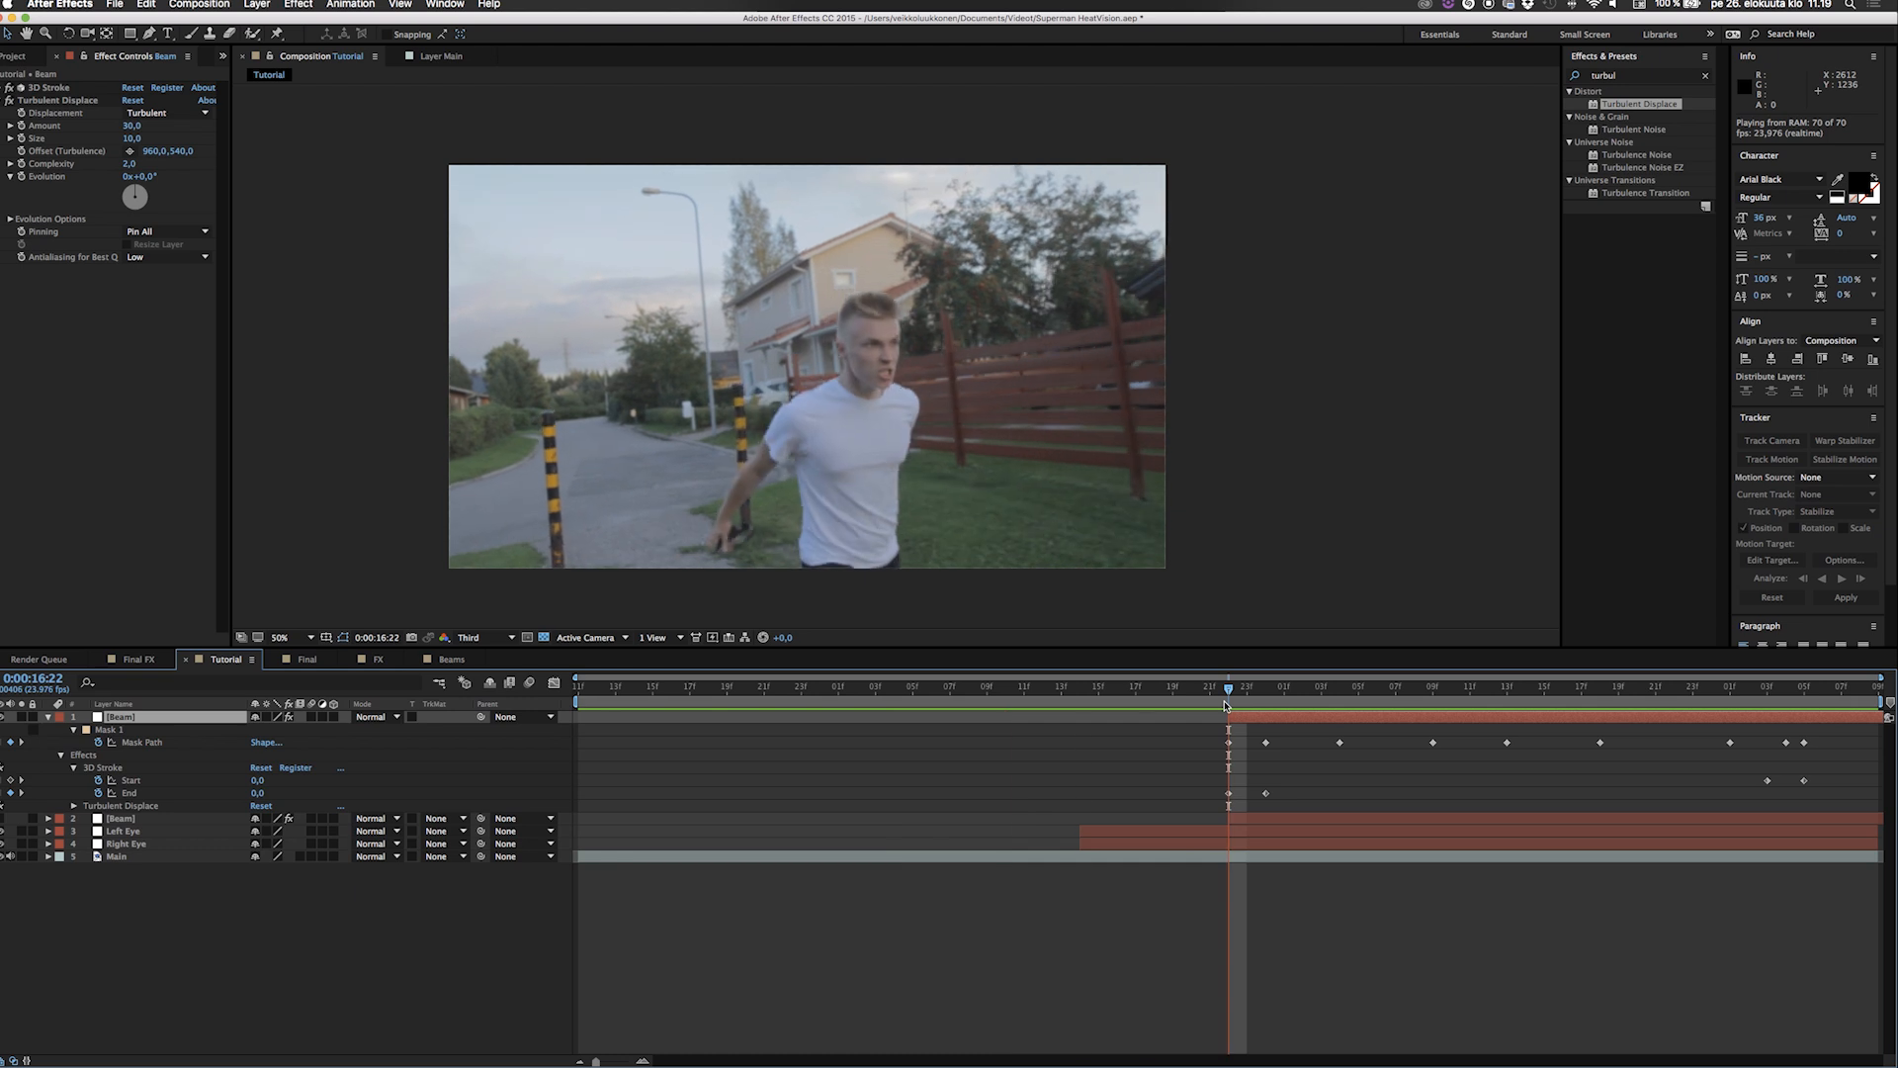
pyautogui.press('space')
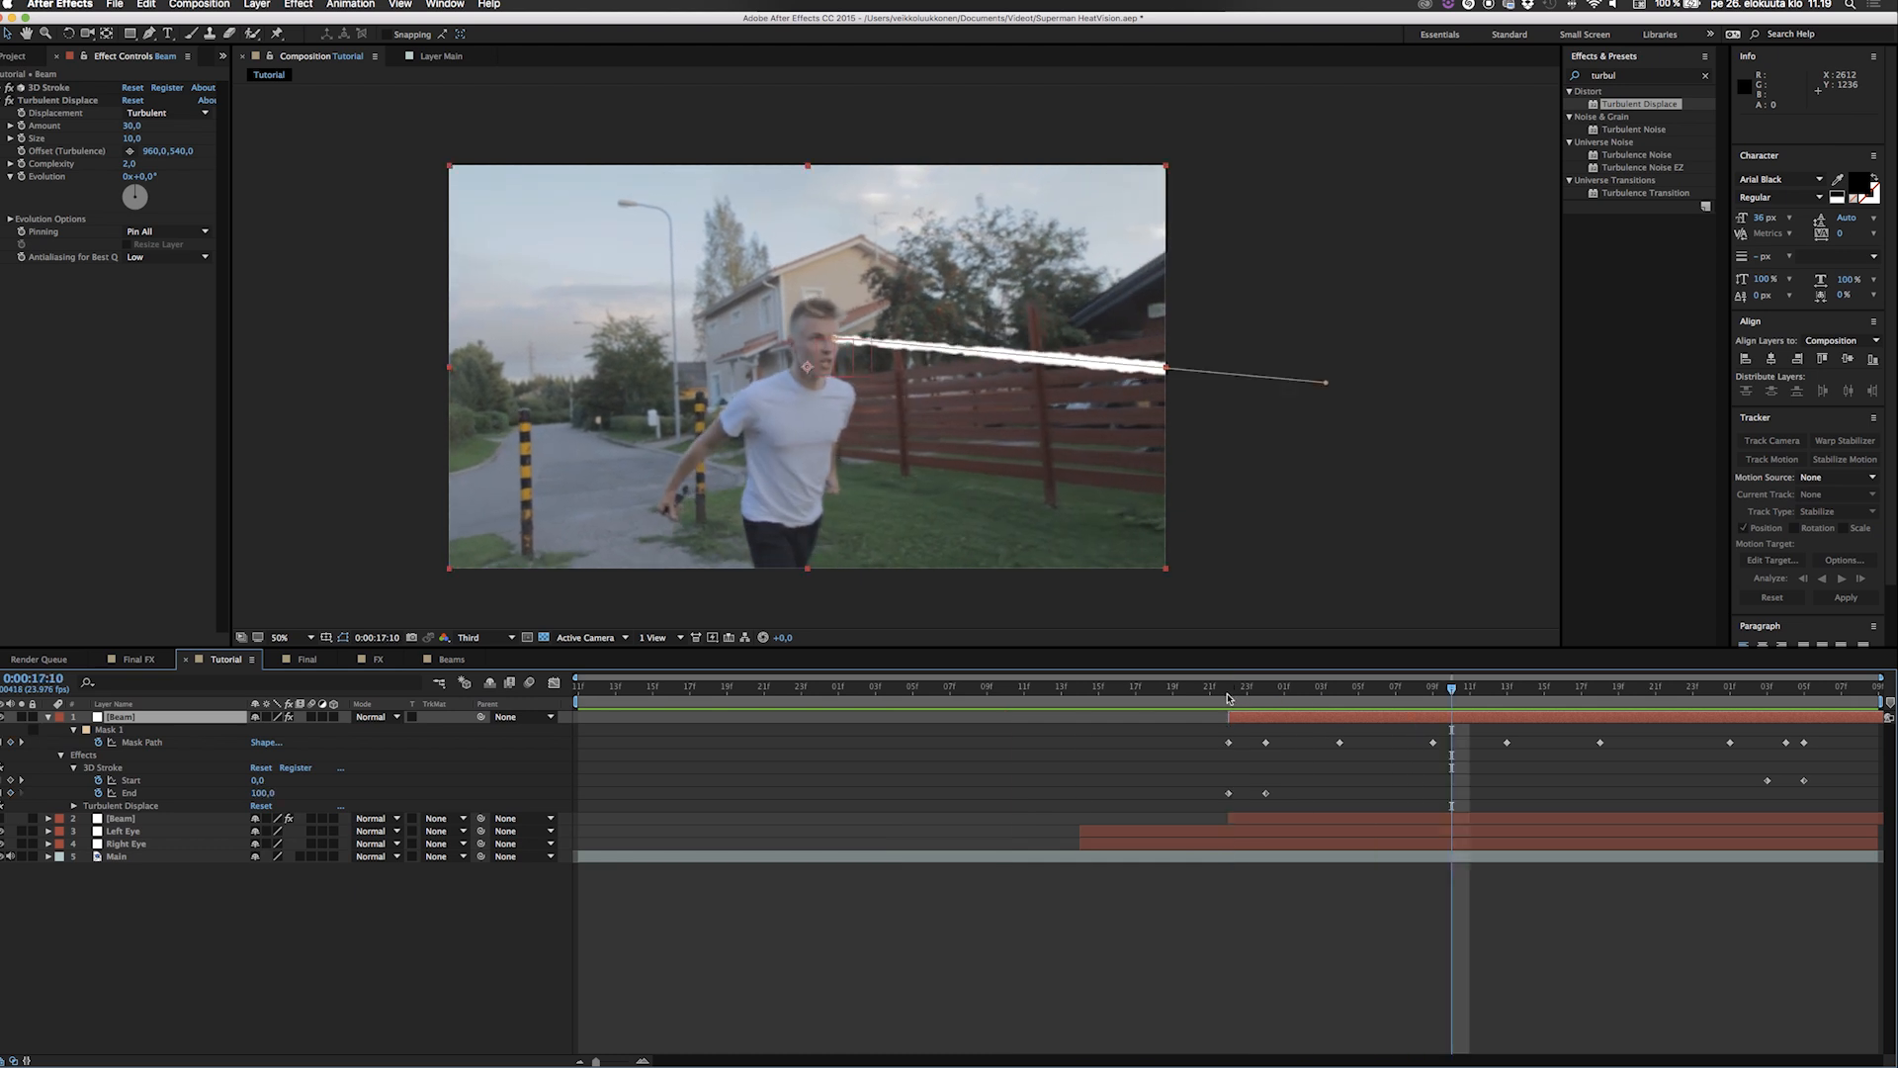
# Keyframe the top Beam's Offset (Turbulence) at 0:00:16:22, and set its horizontal value to 3000 at 0:00:18:08.
pyautogui.click(1229, 698)
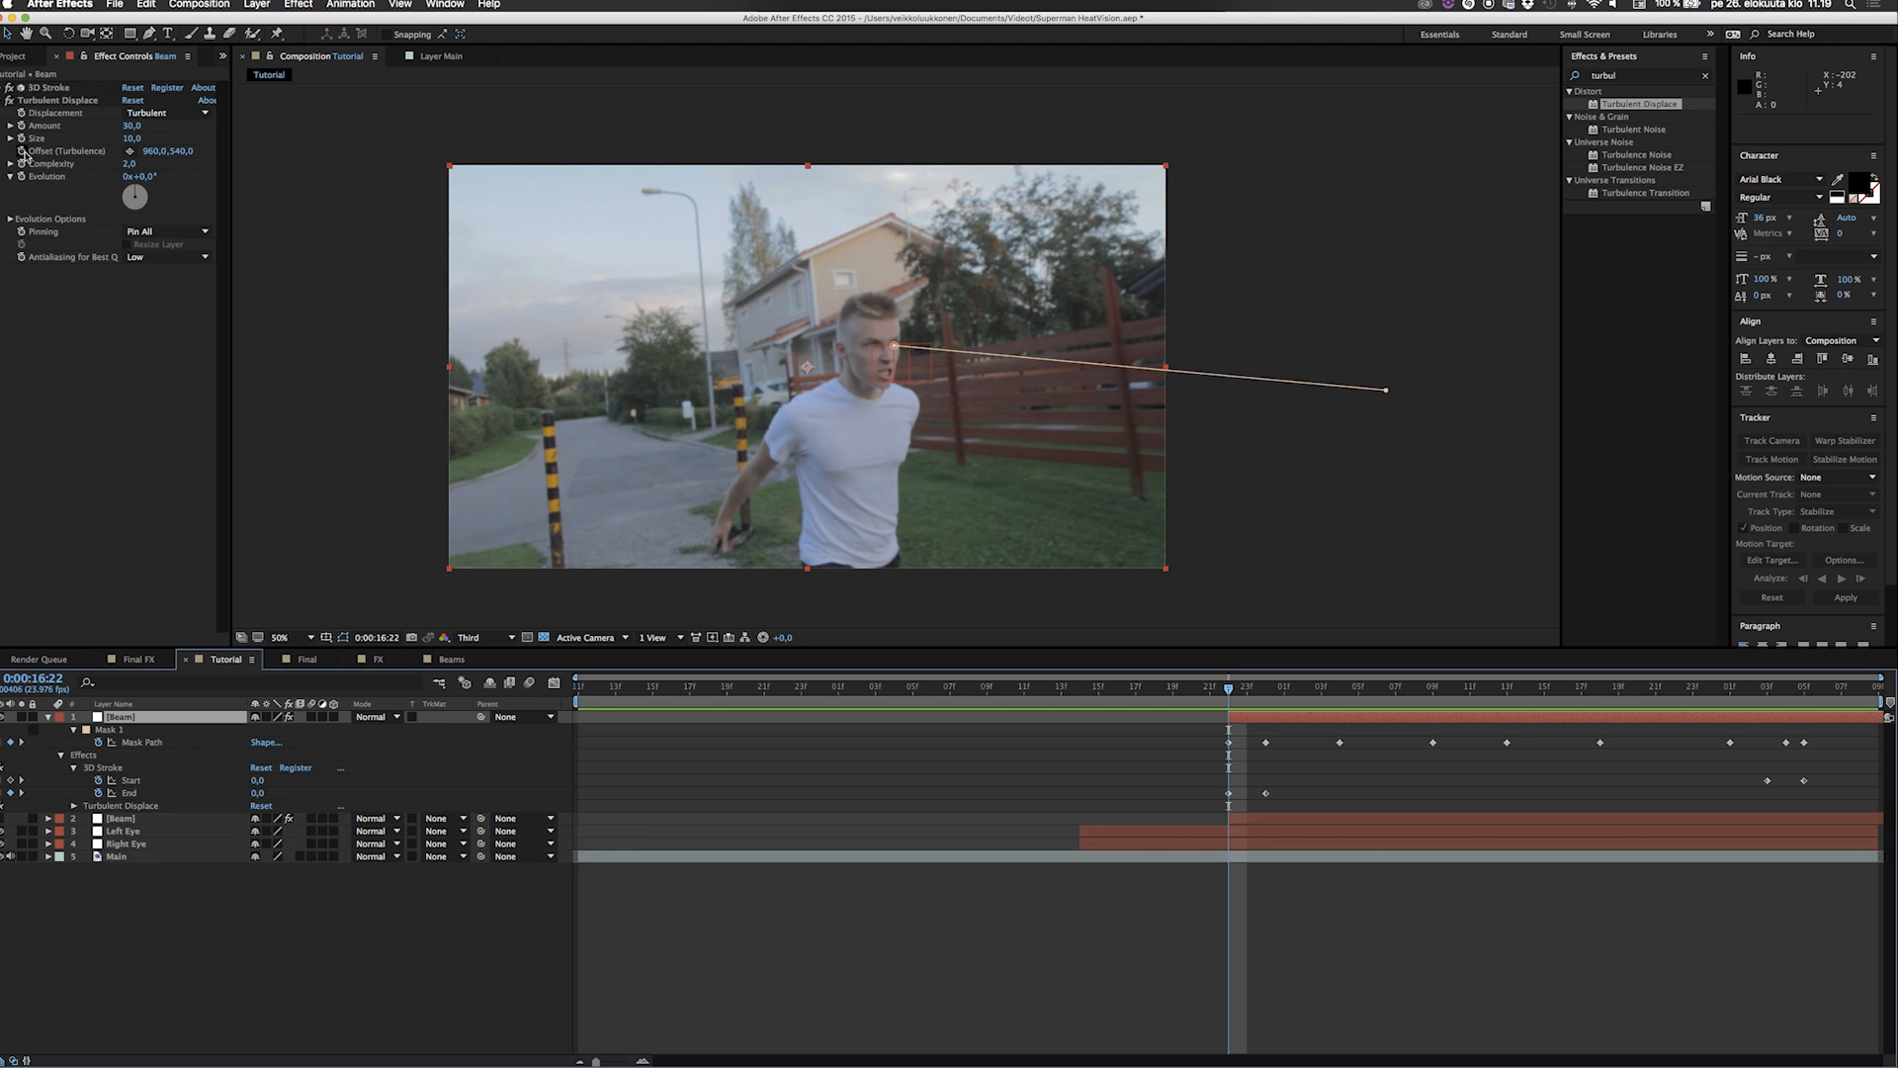
pyautogui.click(57, 100)
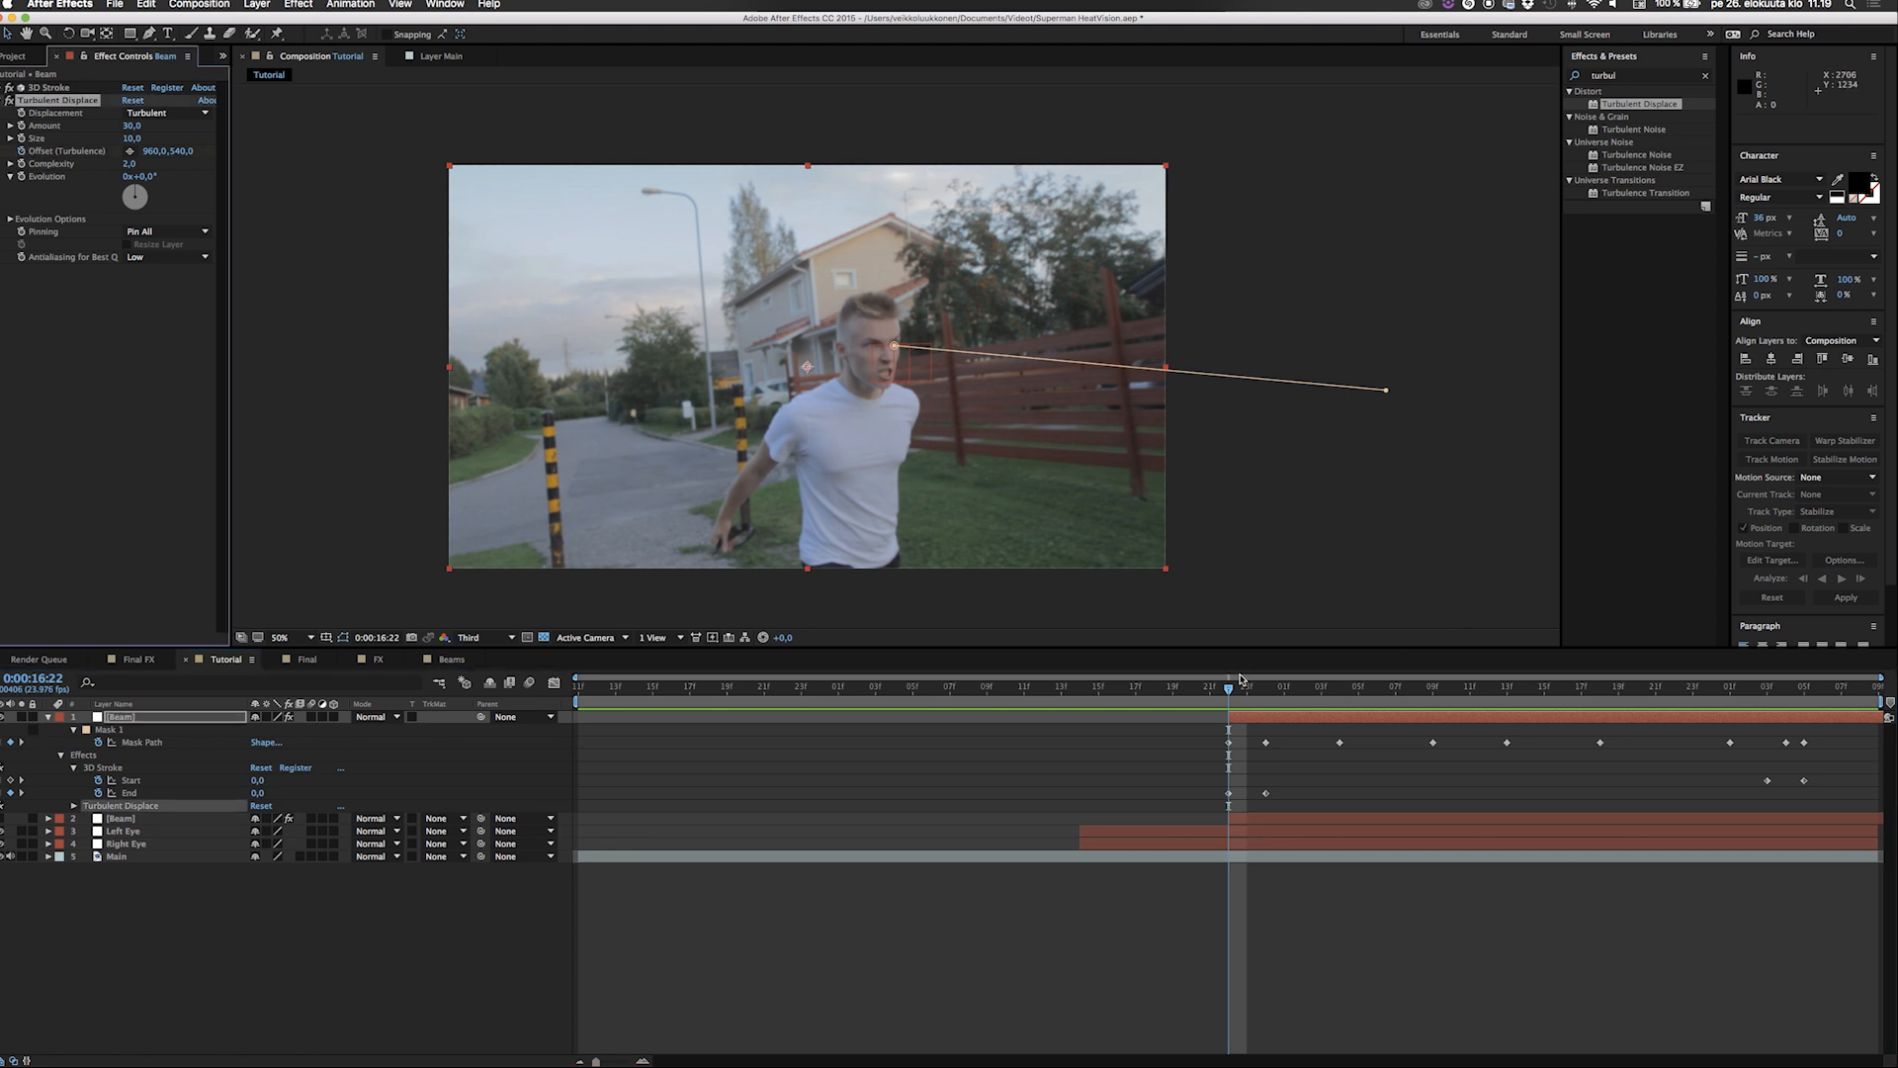
pyautogui.moveTo(1233, 684); pyautogui.dragTo(1884, 733)
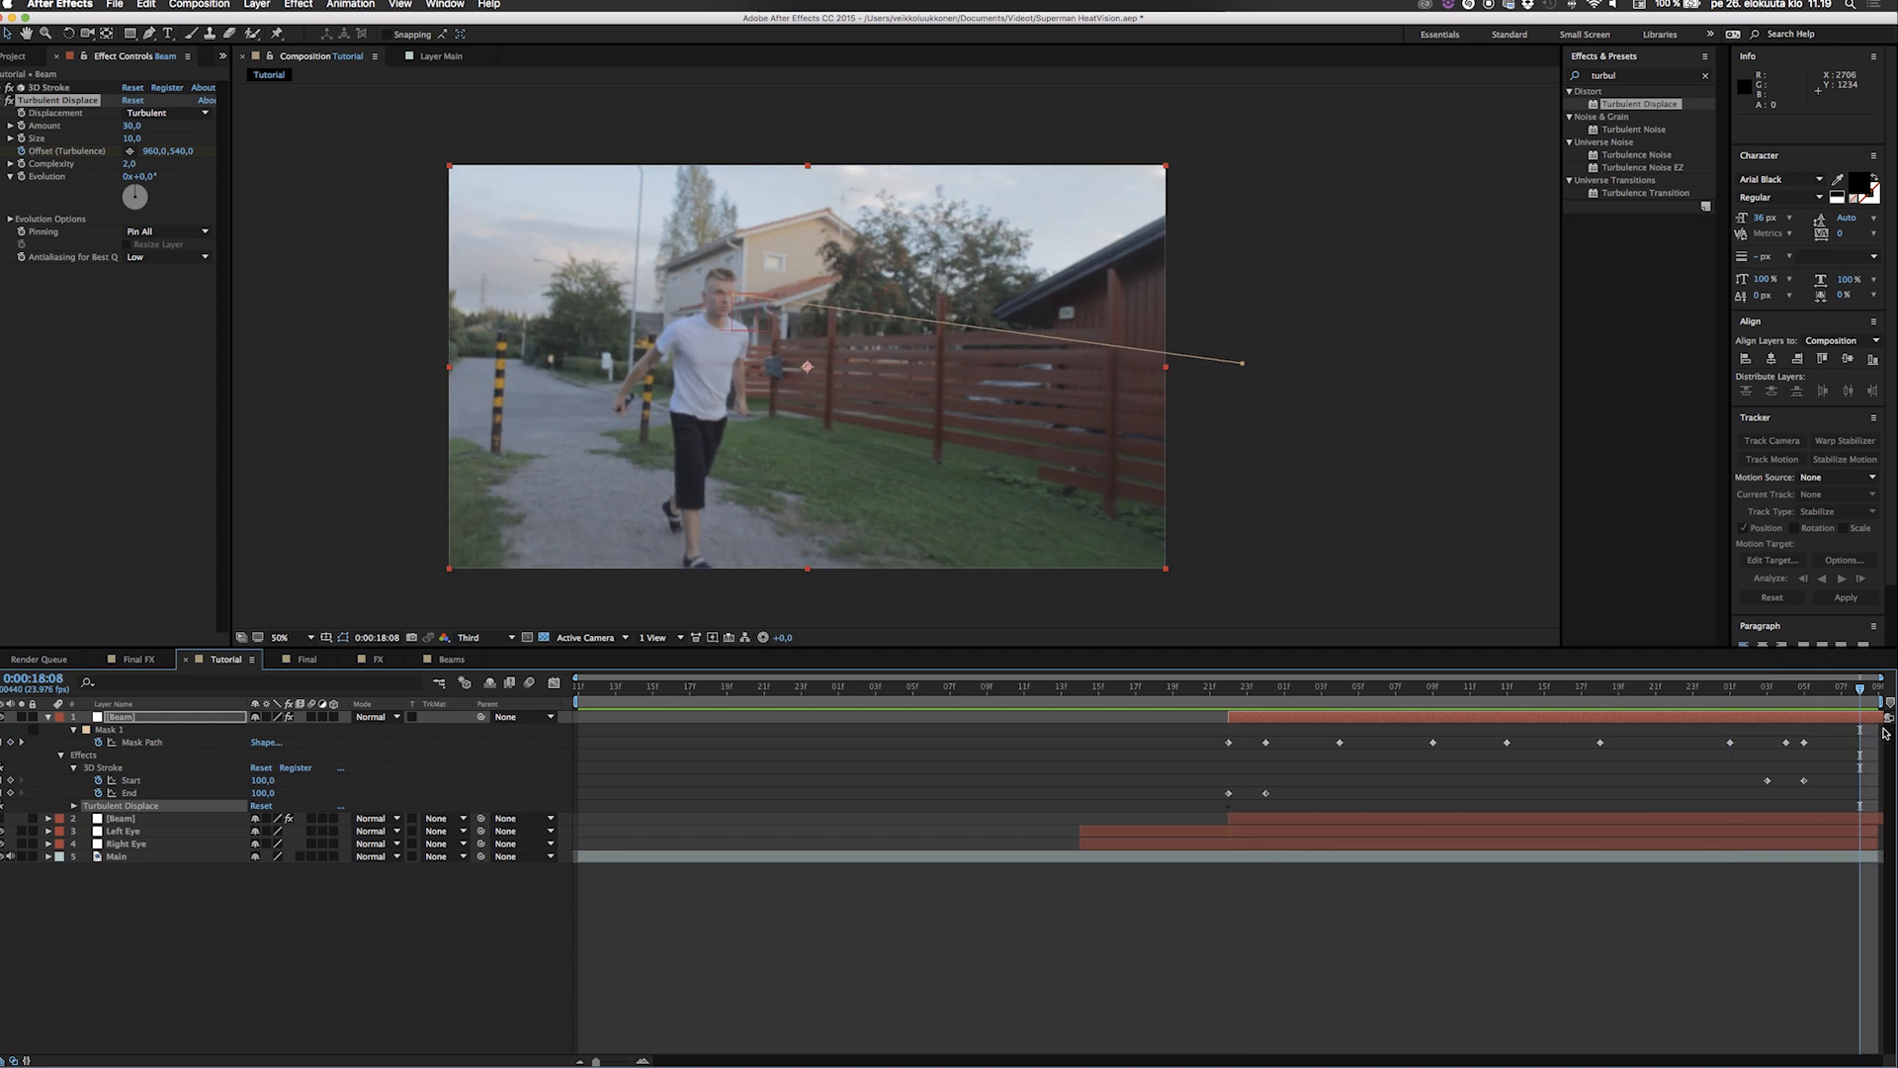
pyautogui.click(153, 151)
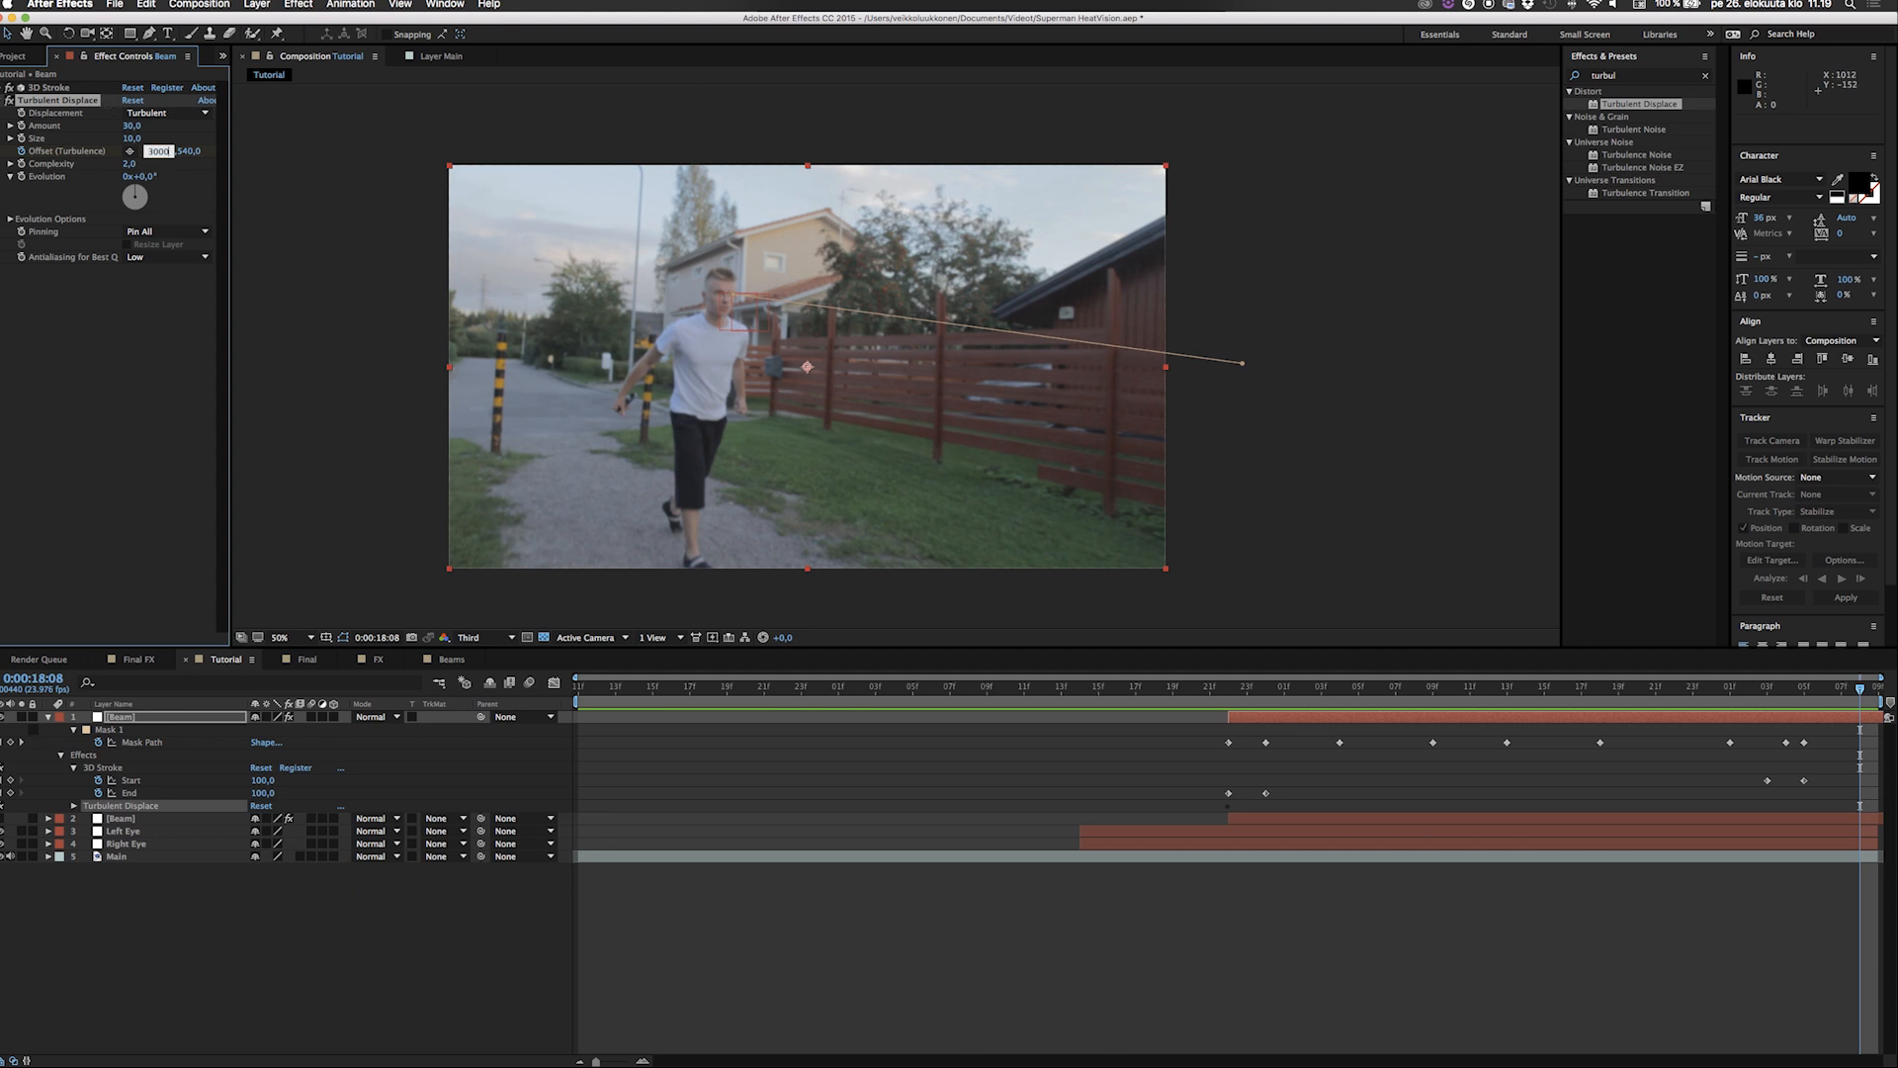
pyautogui.press('Escape')
# Play the composition repeatedly to check the moving turbulence on the beams.
pyautogui.click(1206, 692)
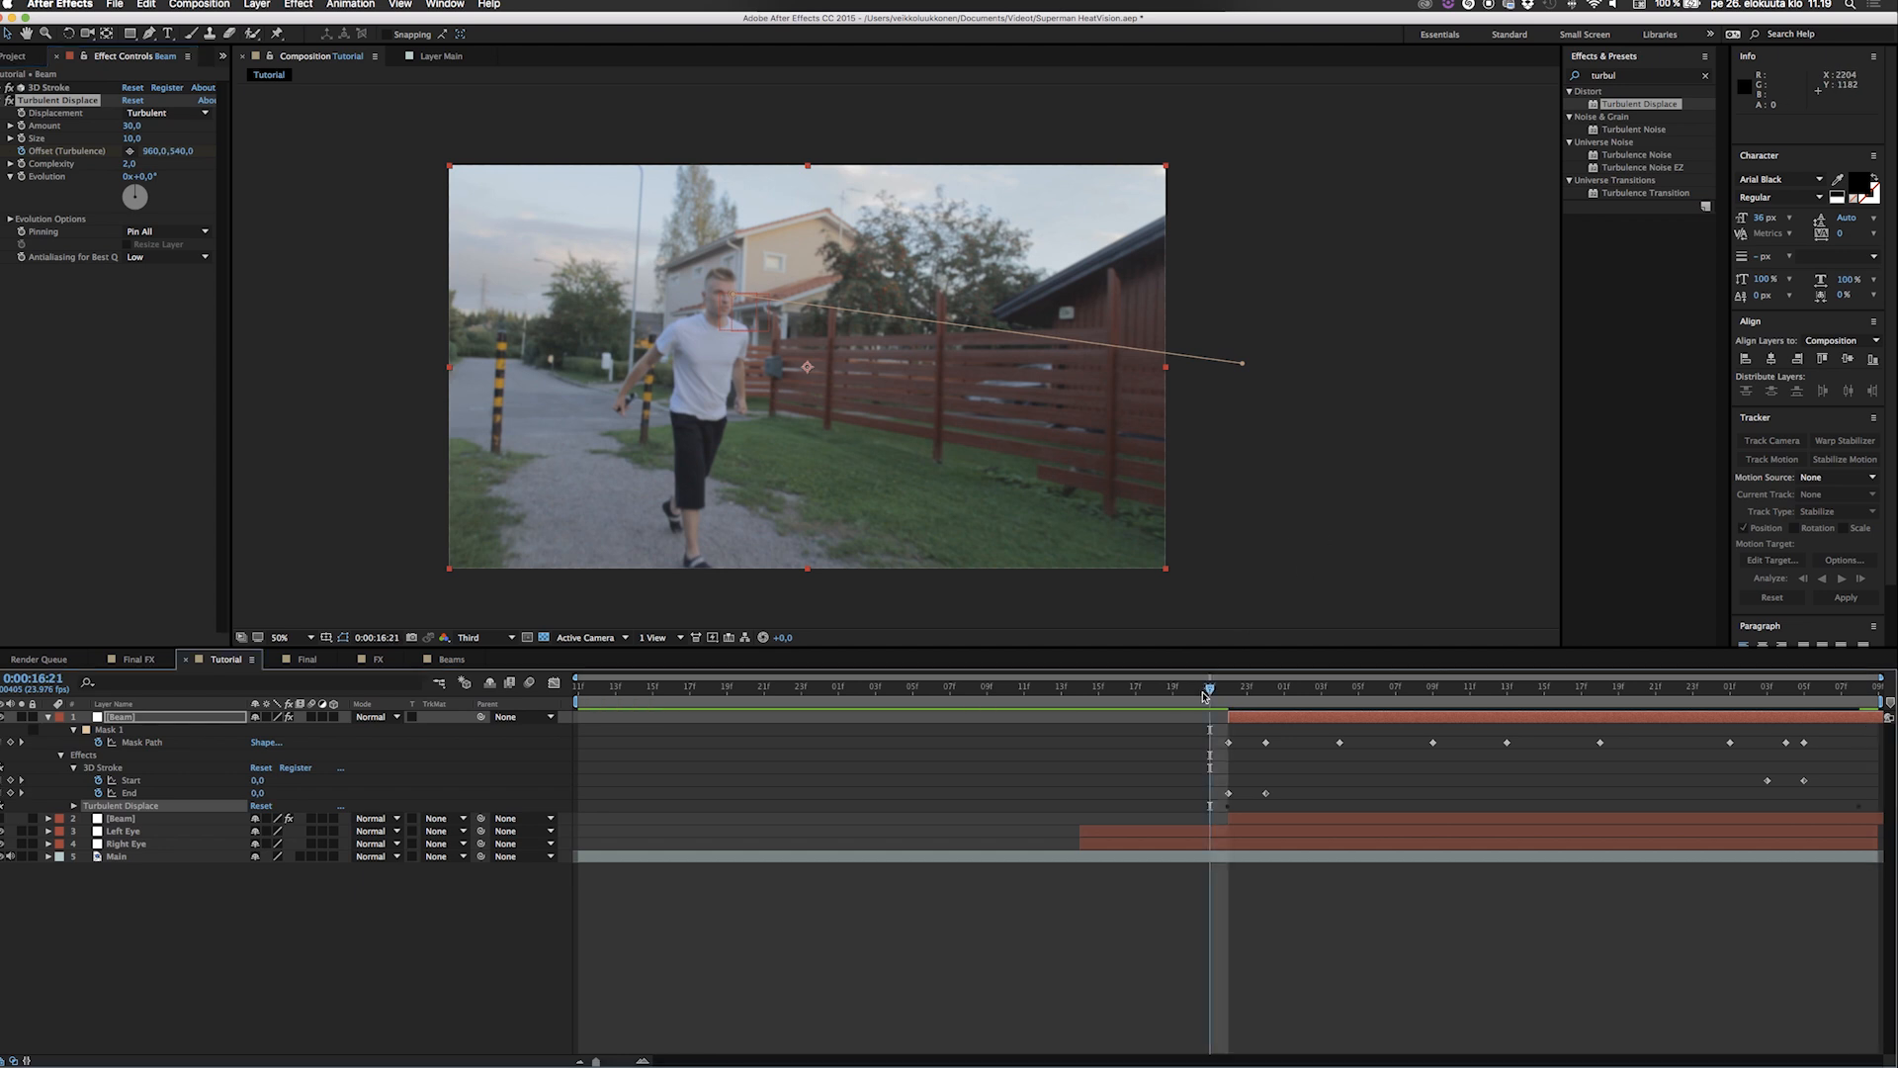
pyautogui.press('space')
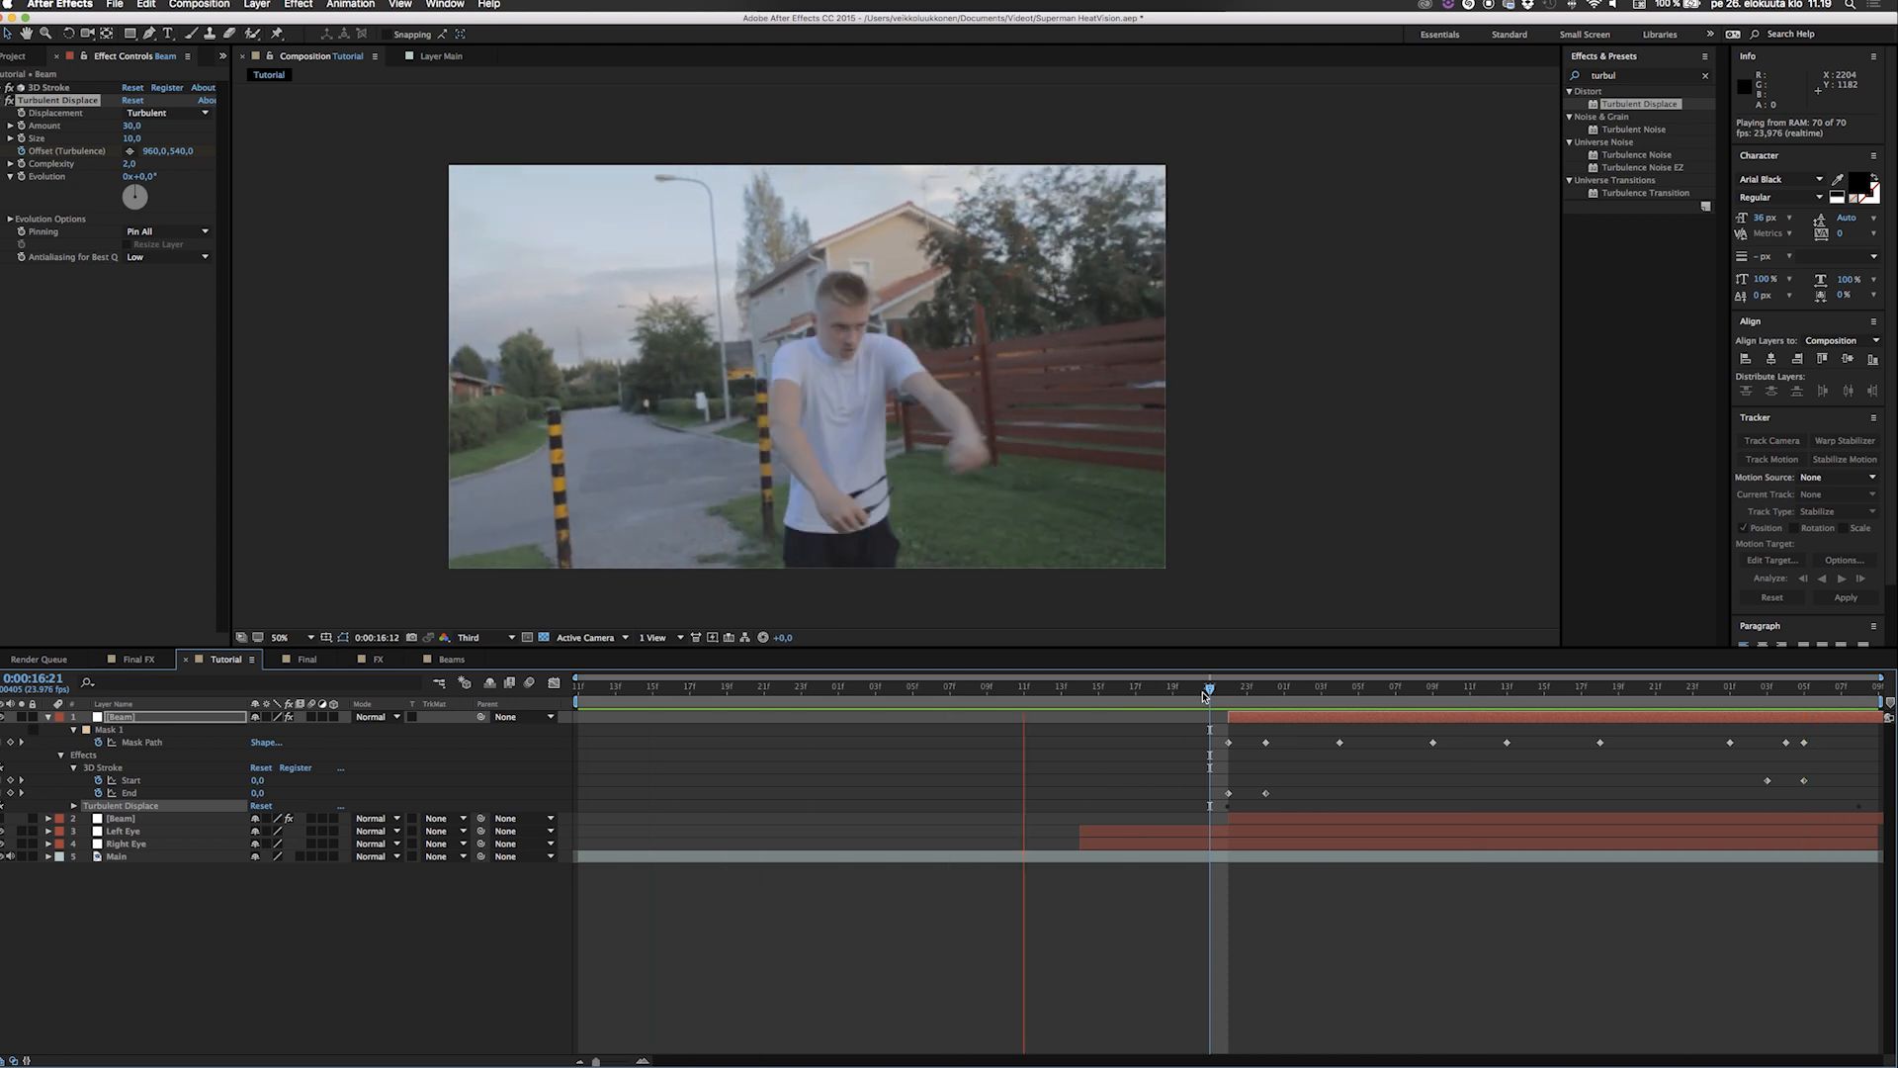
pyautogui.press('space')
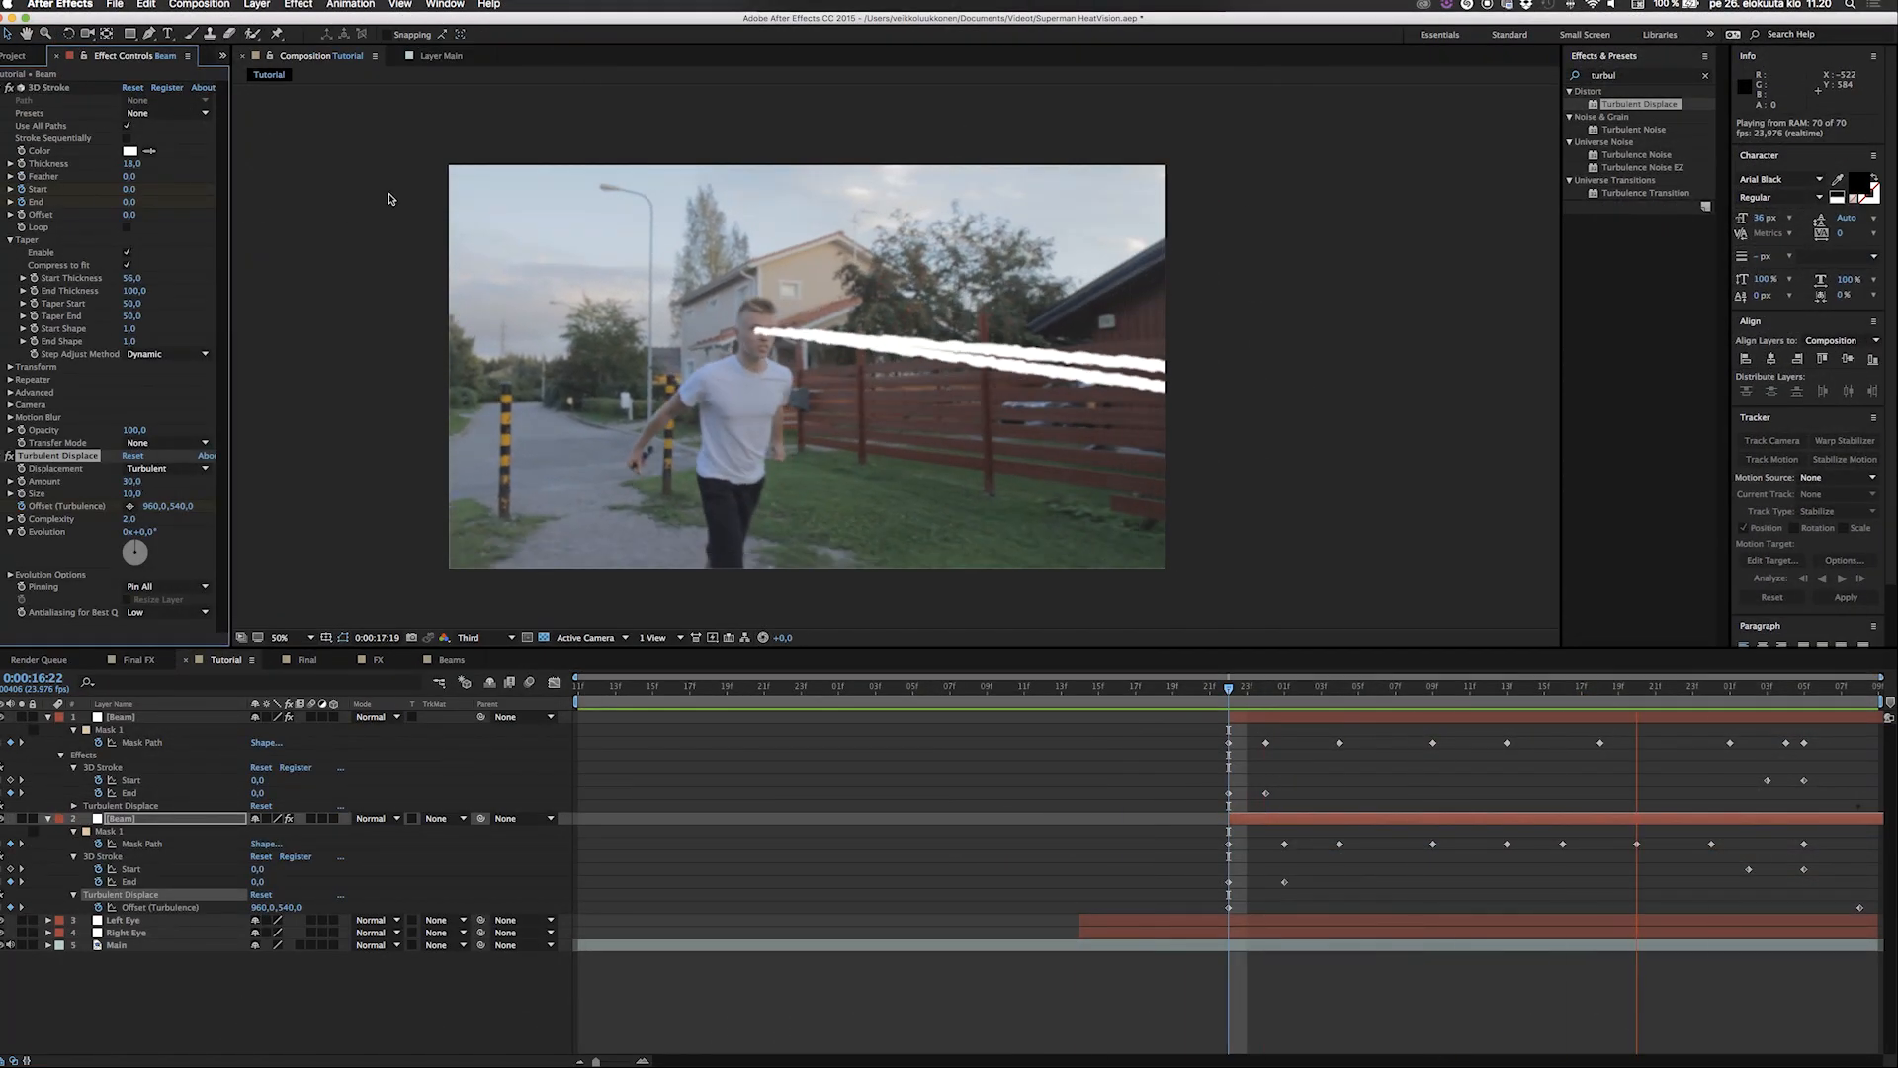
pyautogui.press('space')
pyautogui.press('space')
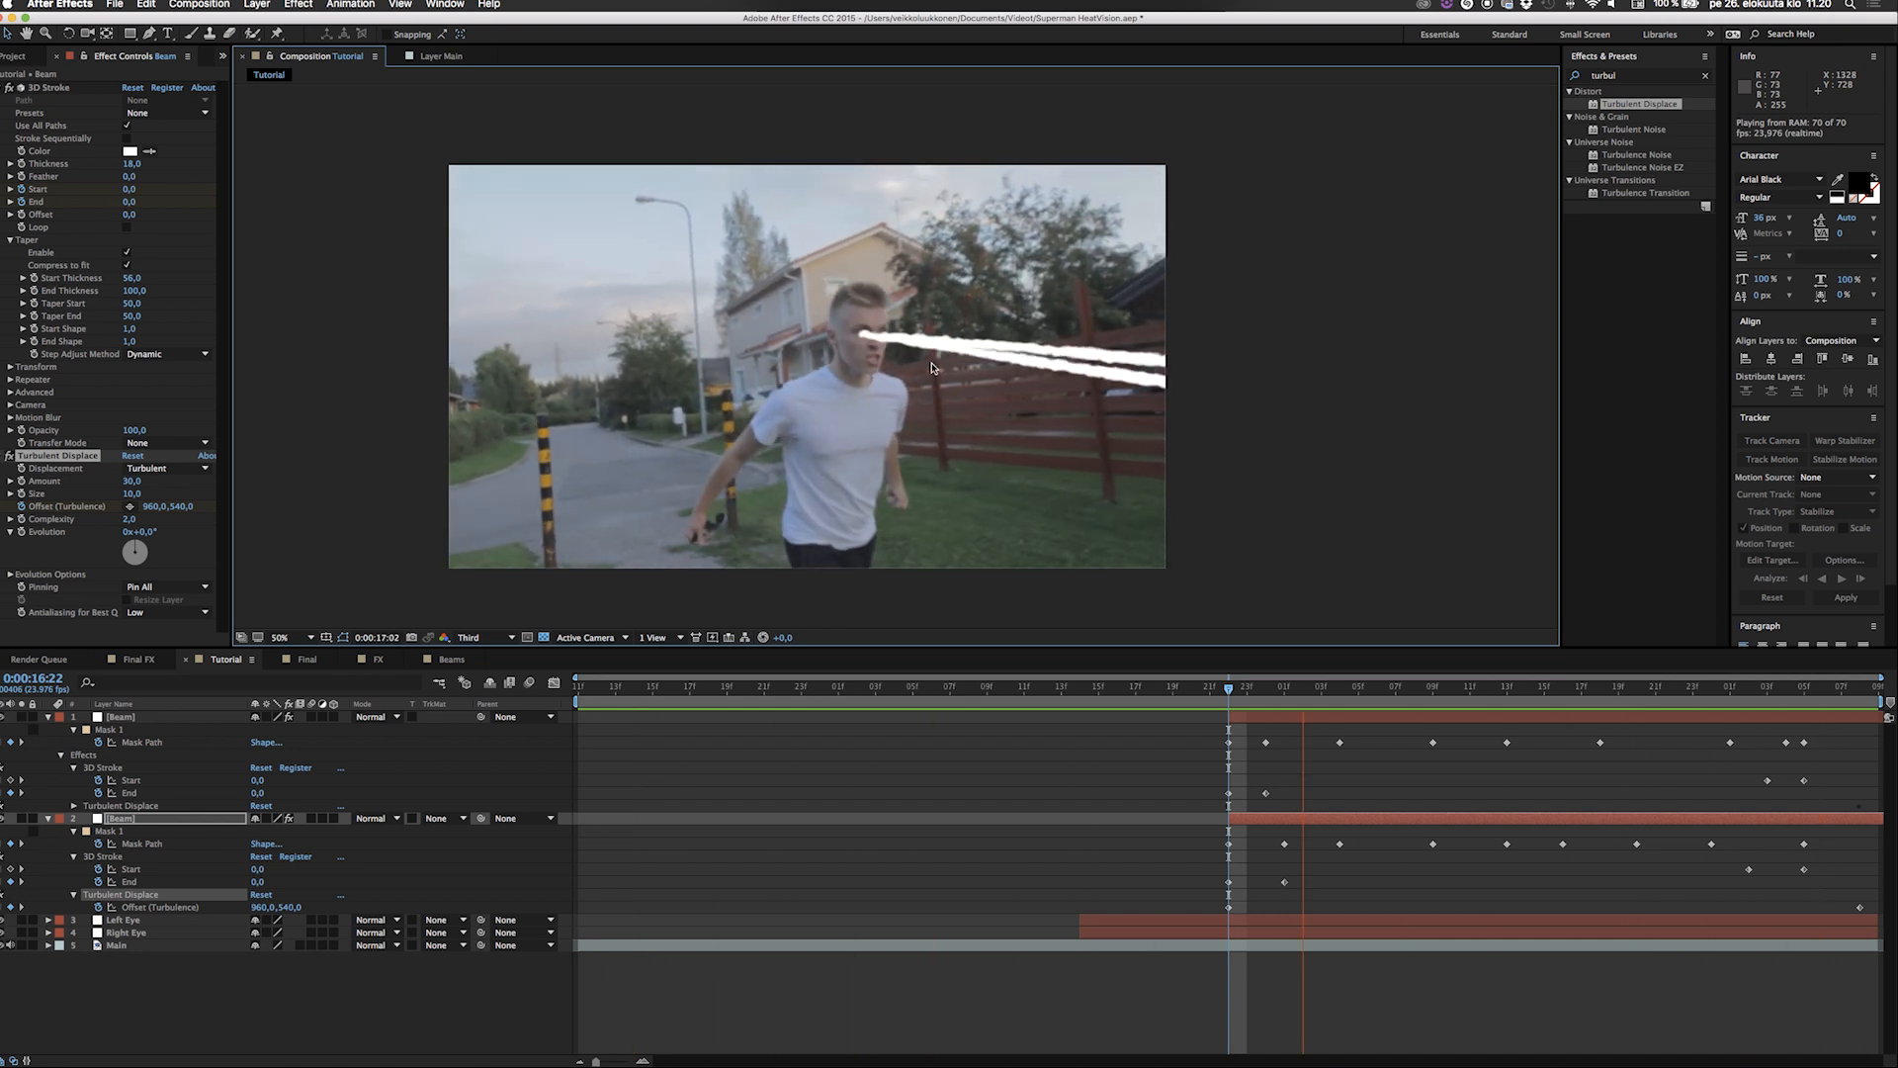
pyautogui.press('space')
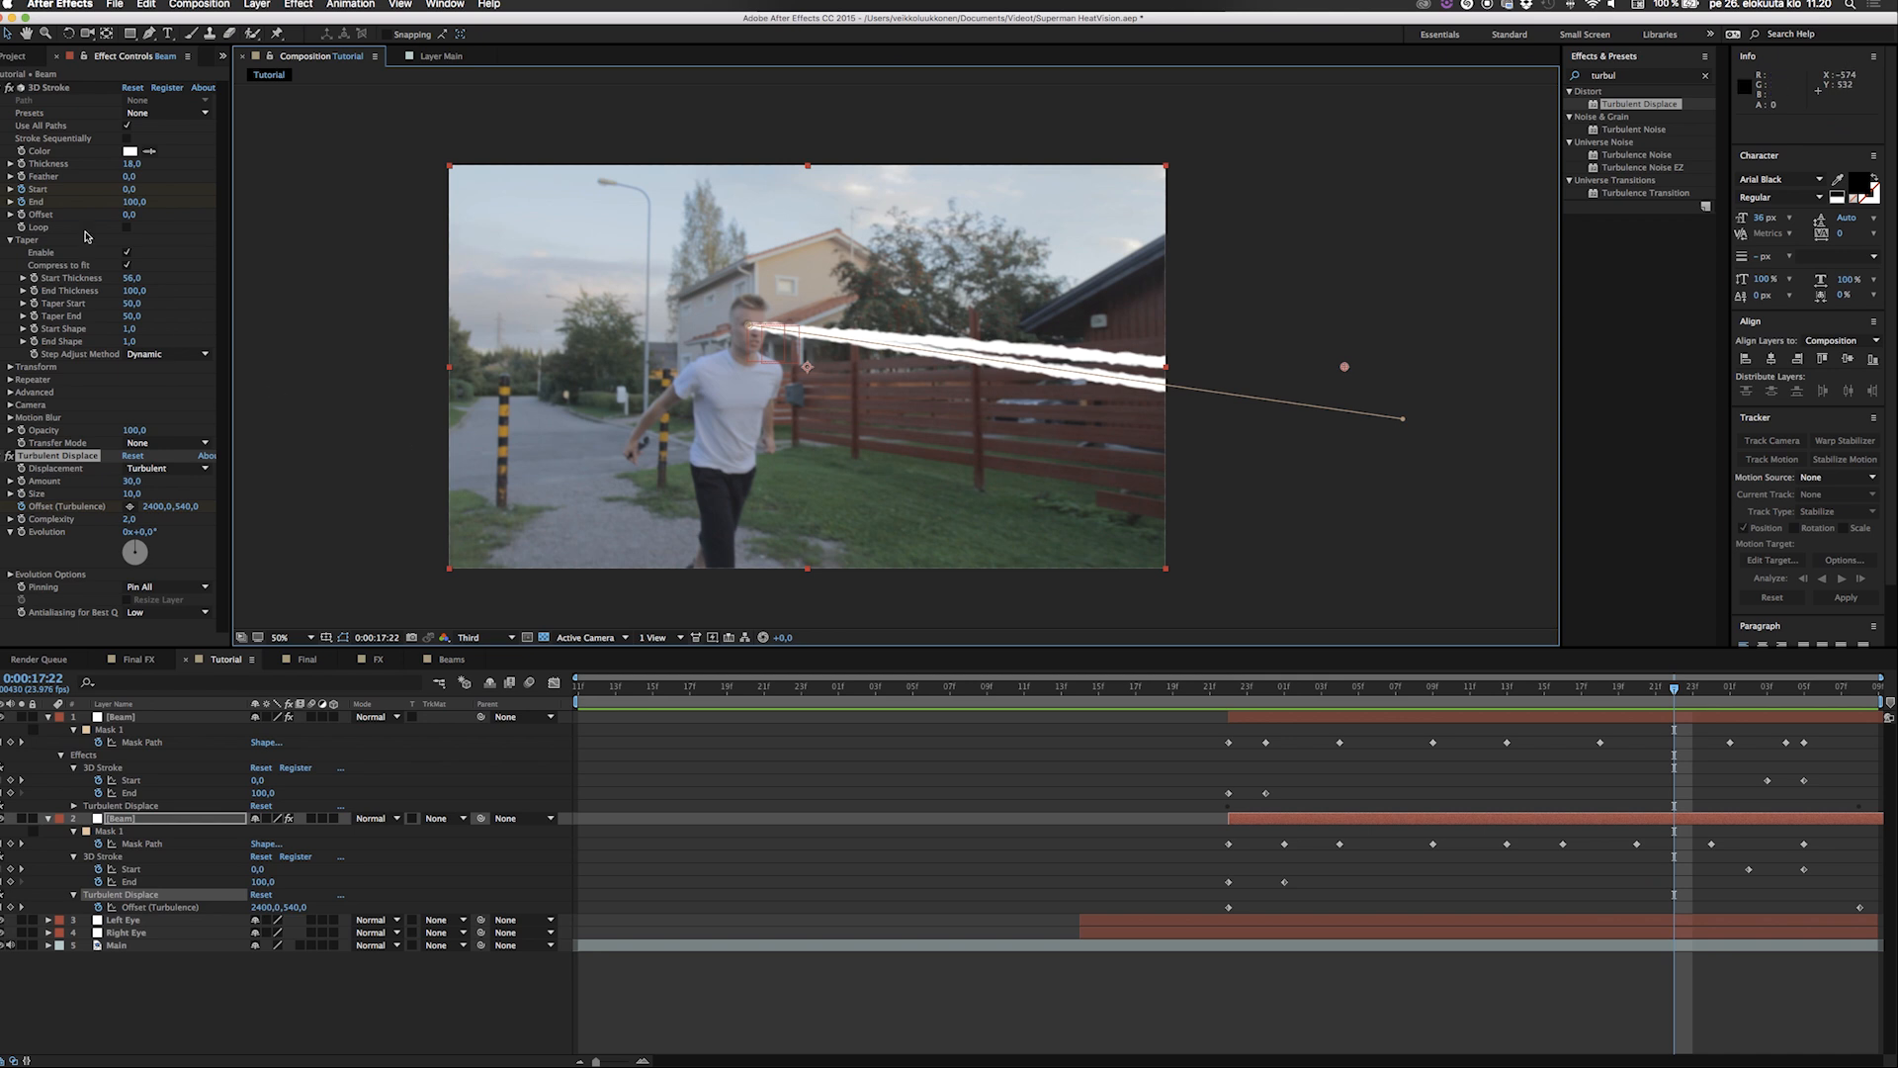
# Collapse the 3D Stroke and Turbulent Displace settings and the expanded properties of both Beam layers.
pyautogui.click(1, 88)
pyautogui.click(1, 100)
pyautogui.click(37, 274)
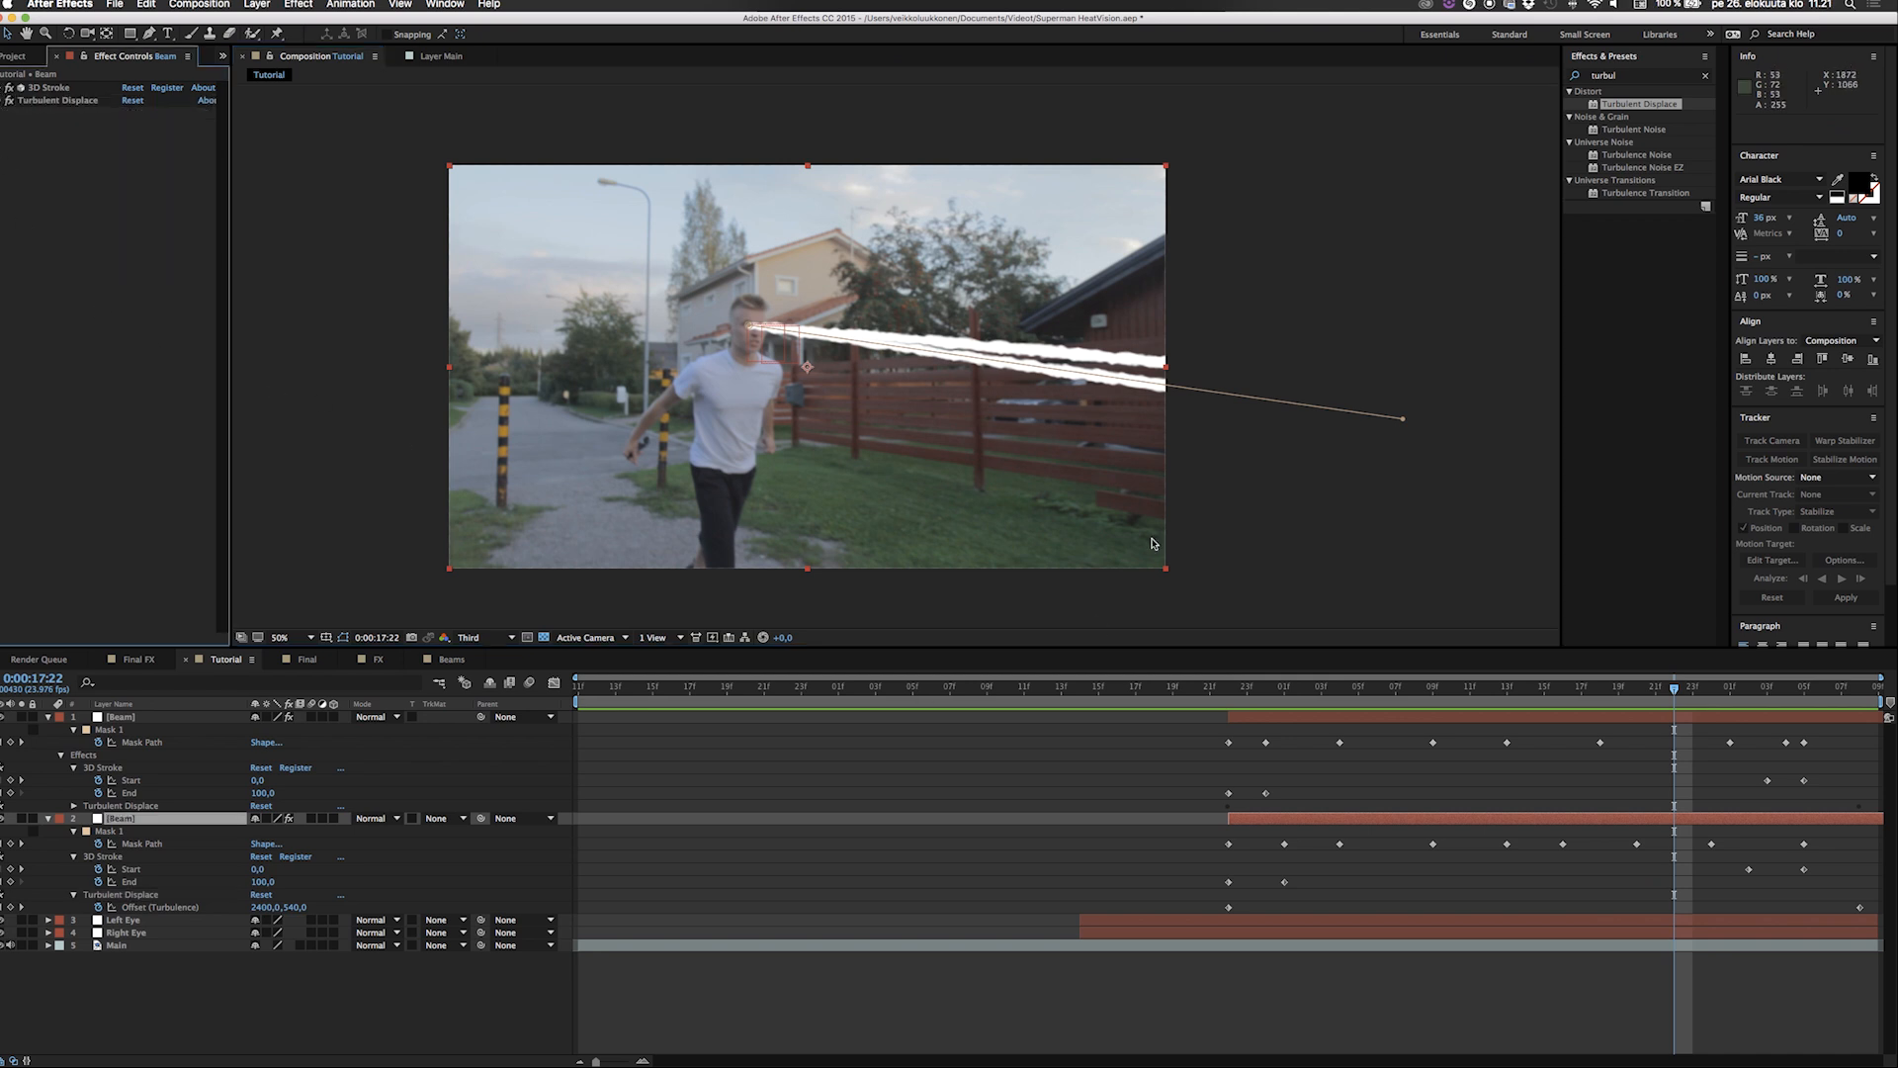
pyautogui.click(47, 718)
pyautogui.click(48, 730)
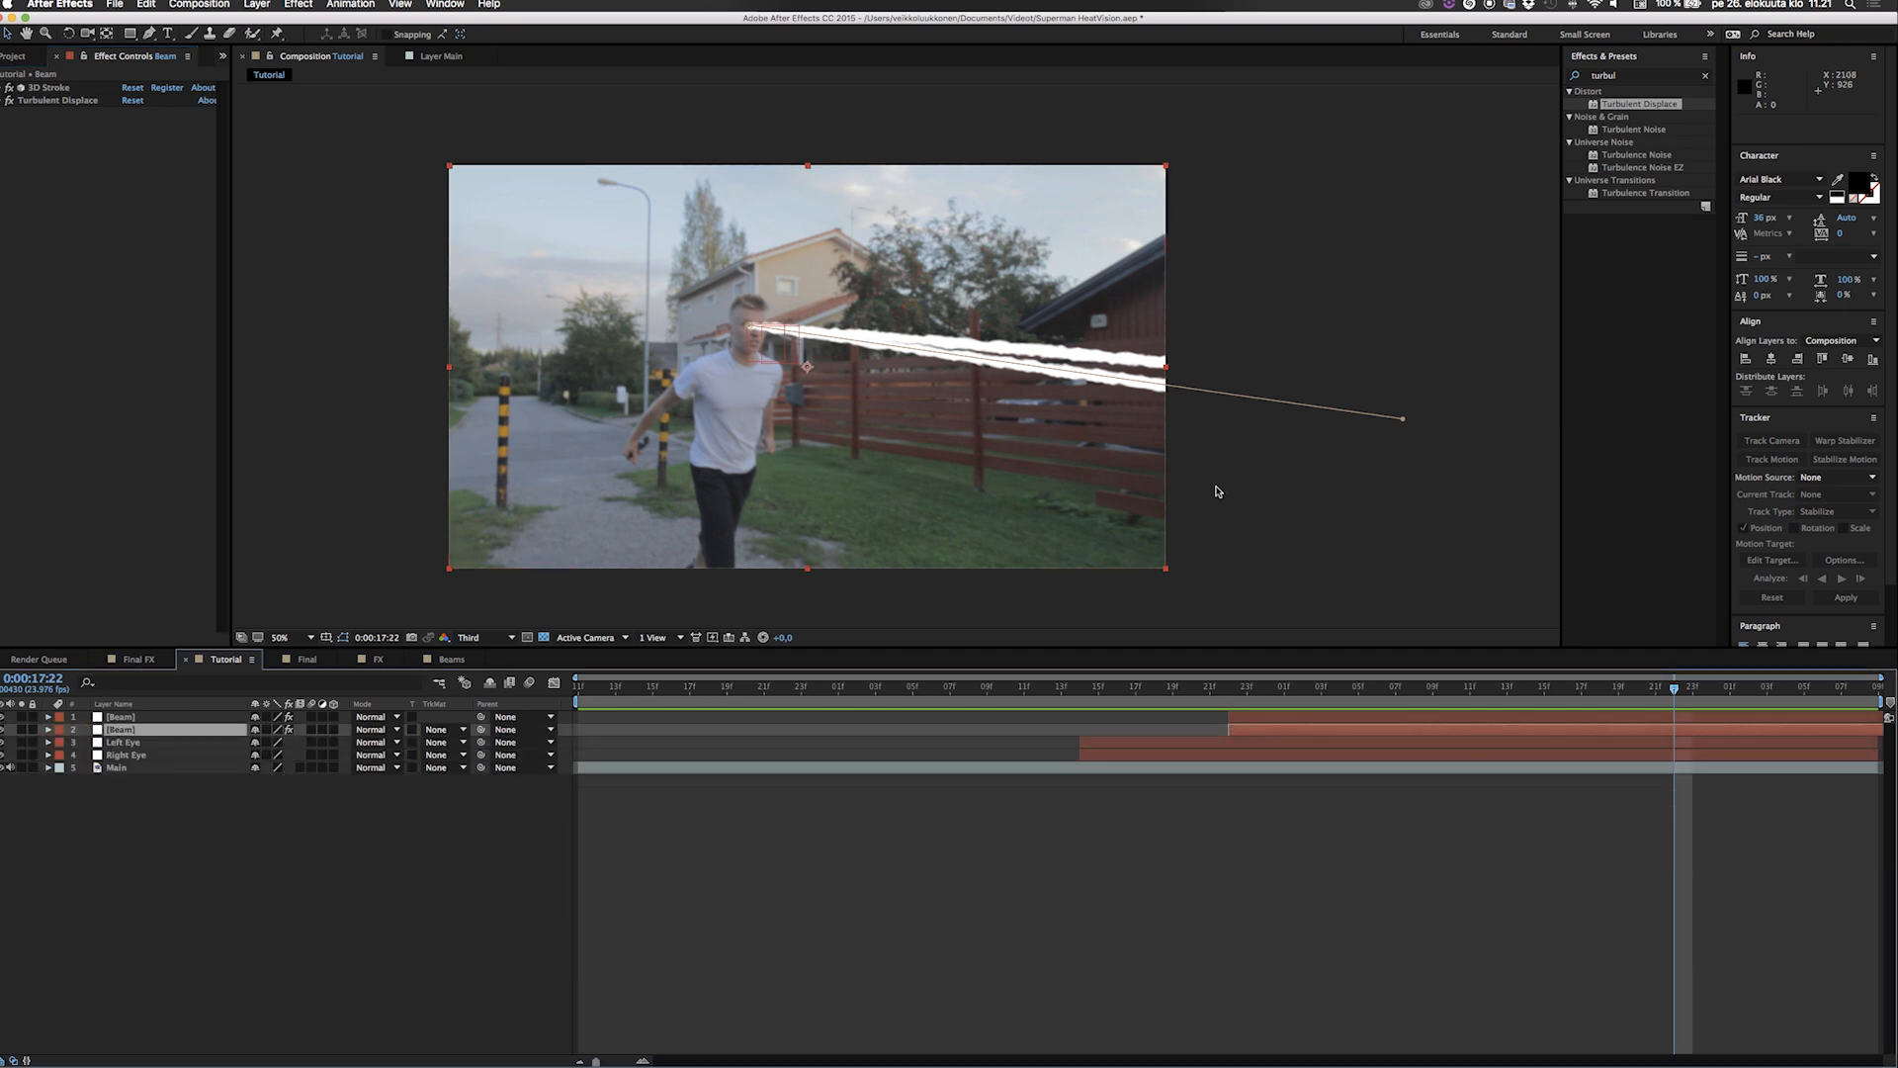
# Pre-compose both Beam layers into a new composition named Beams, moving all attributes into it.
pyautogui.keyDown('shift'); pyautogui.click(218, 717); pyautogui.keyUp('shift')
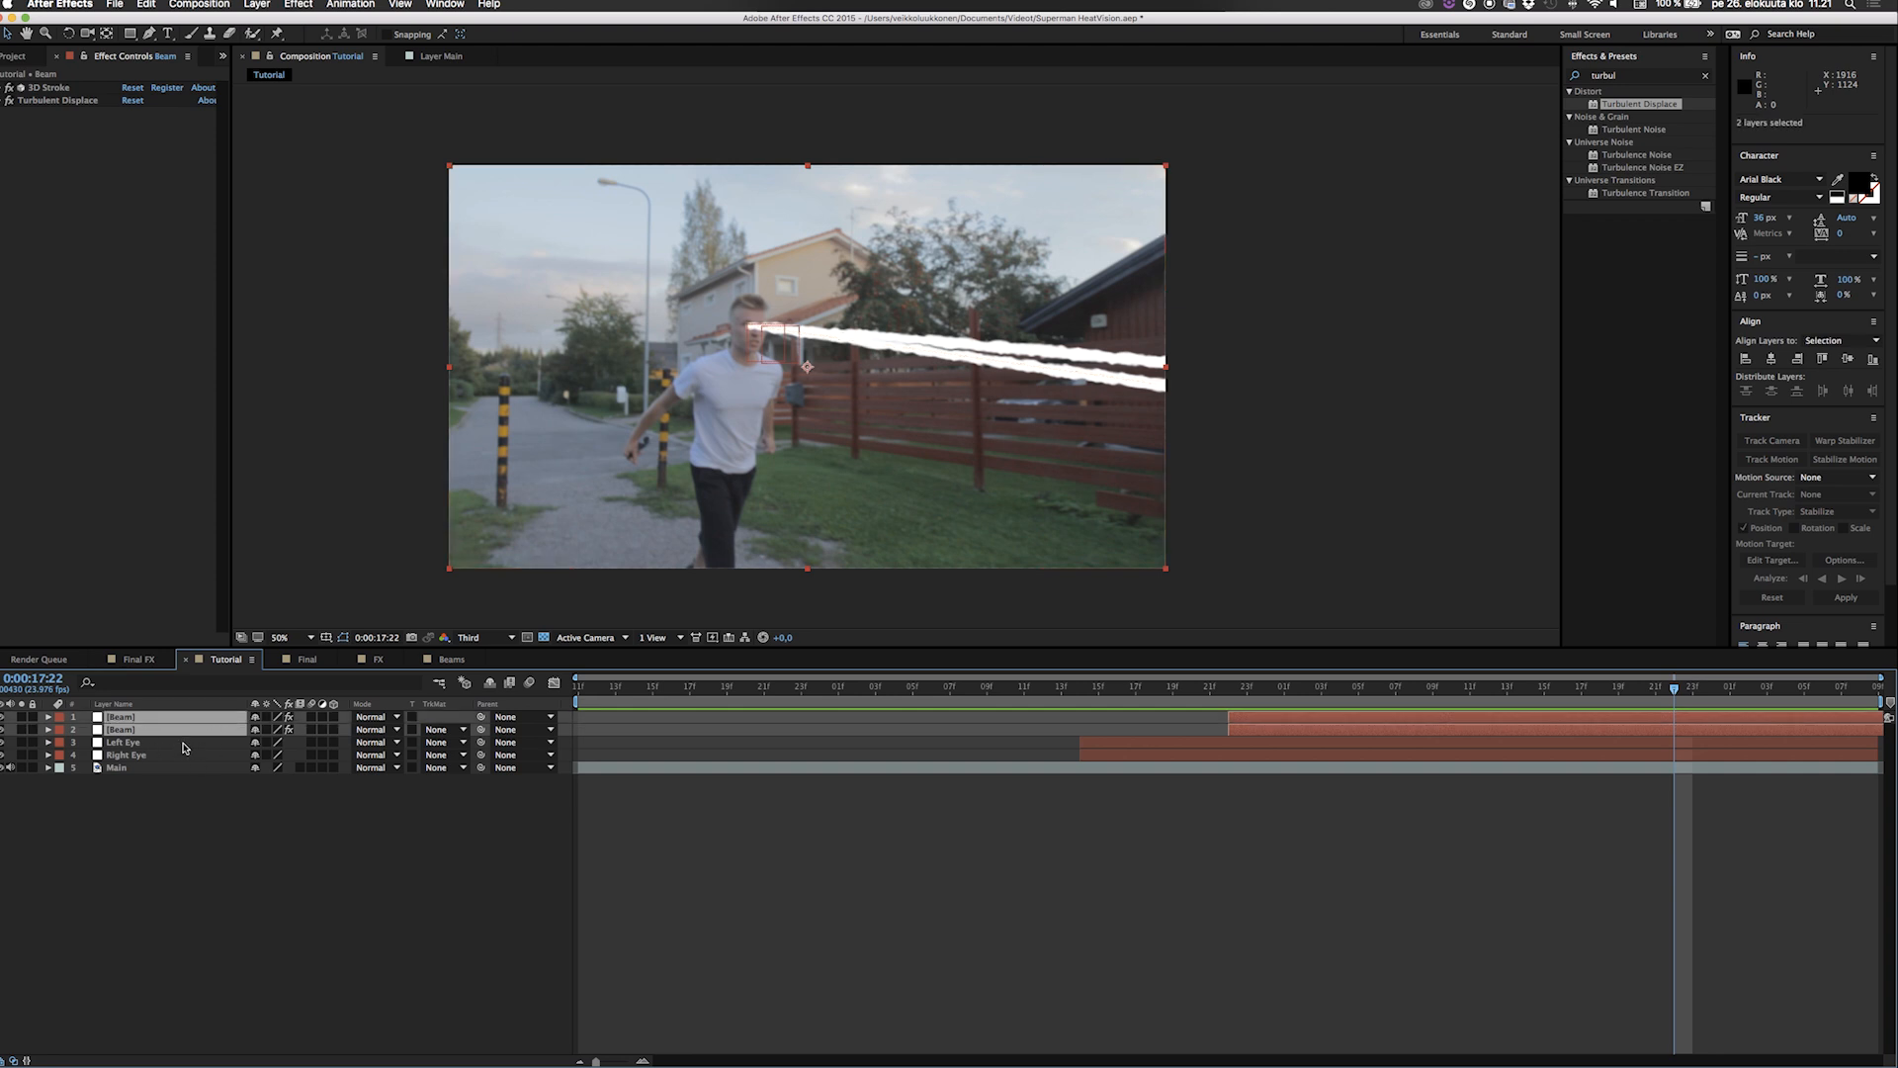
pyautogui.press('super+shift+c')
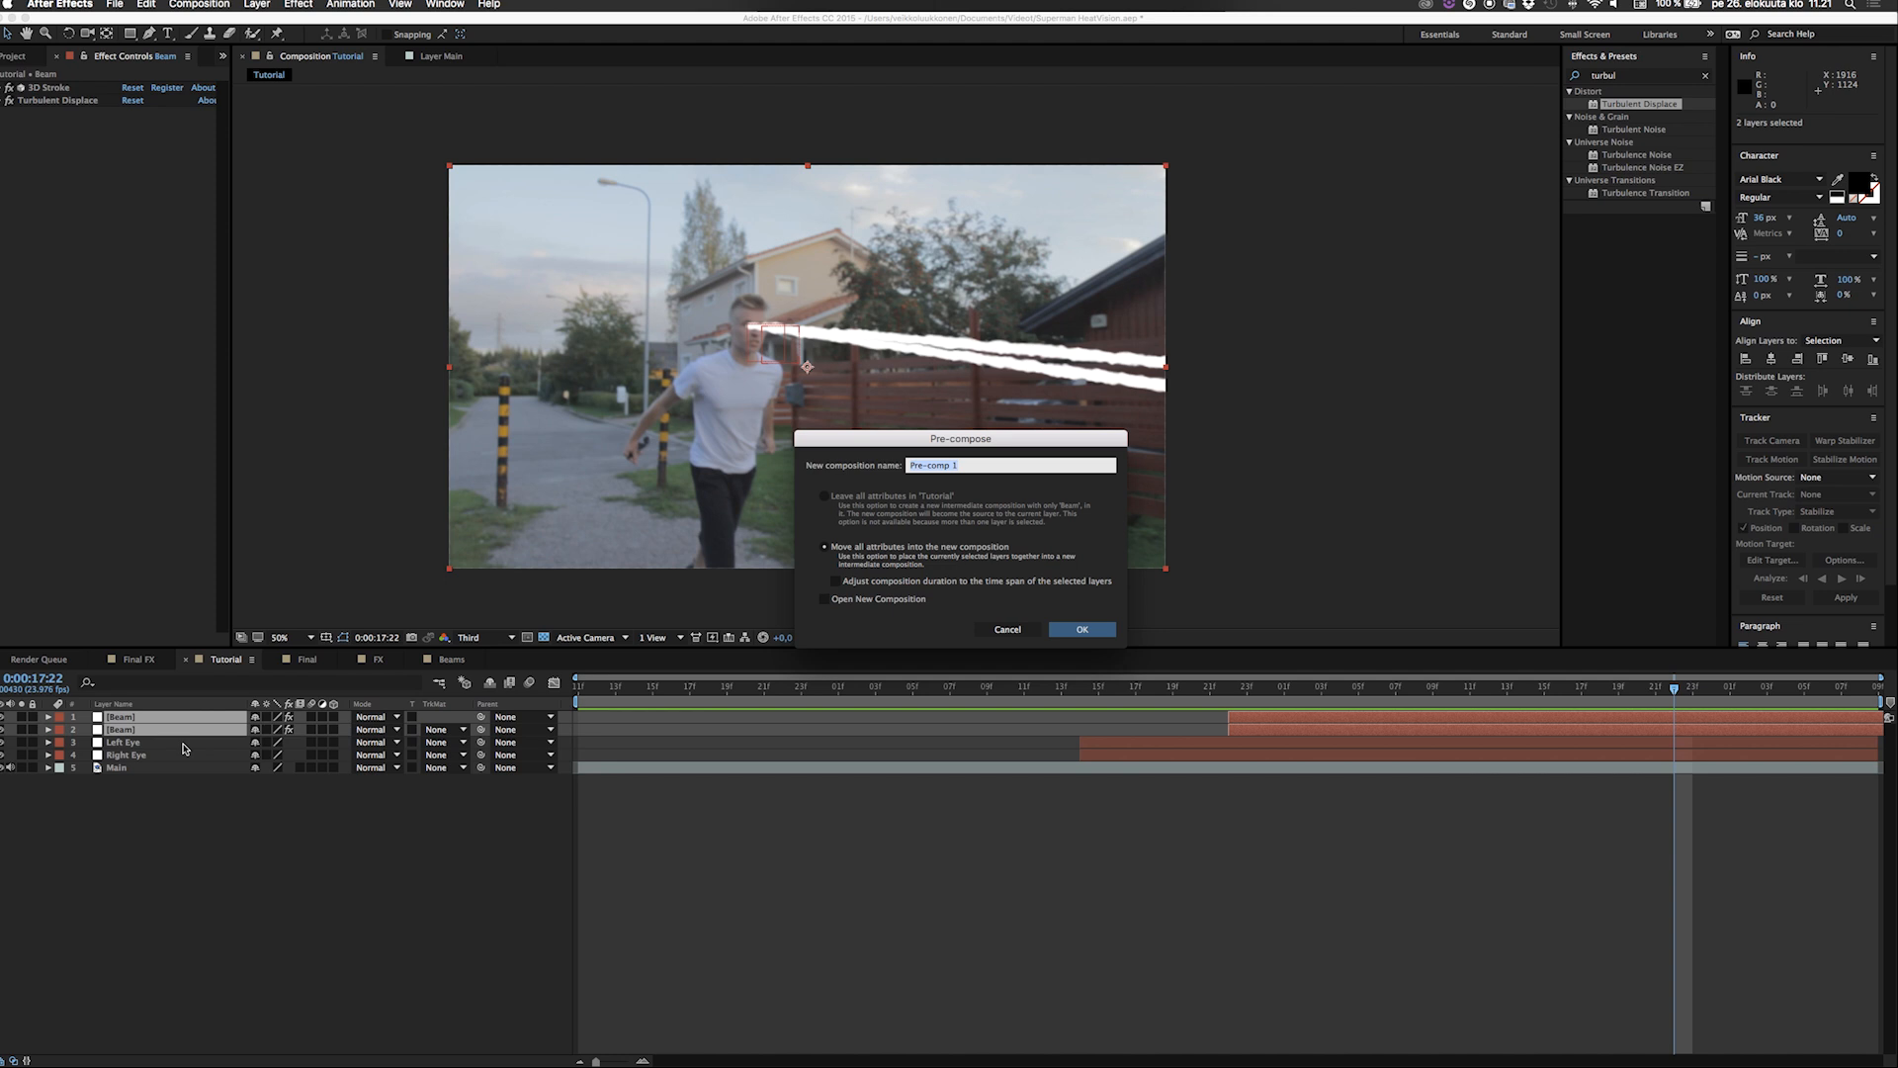
pyautogui.write('Beams')
pyautogui.press('Return')
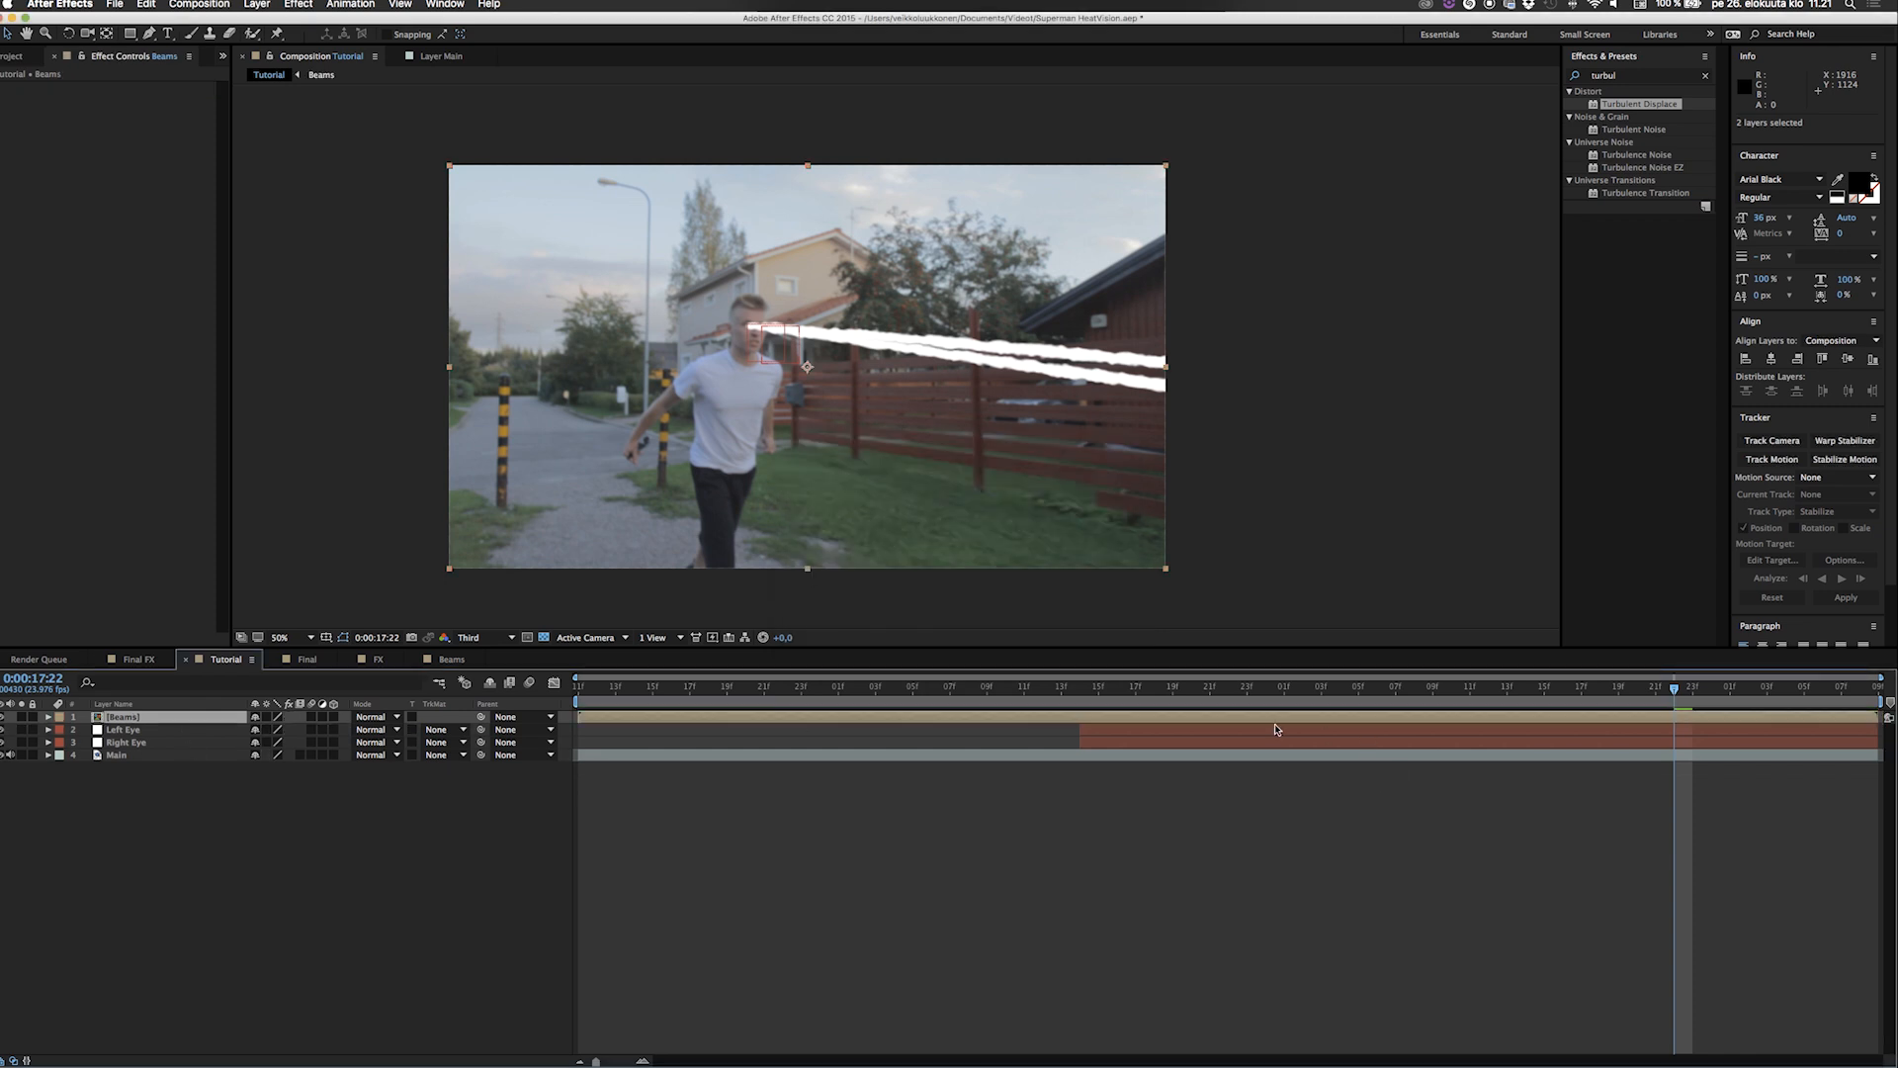
# Split the Beams layer at 0:00:16:22 and delete the part before that time.
pyautogui.moveTo(1132, 699); pyautogui.dragTo(1227, 726)
pyautogui.press('super+shift+d')
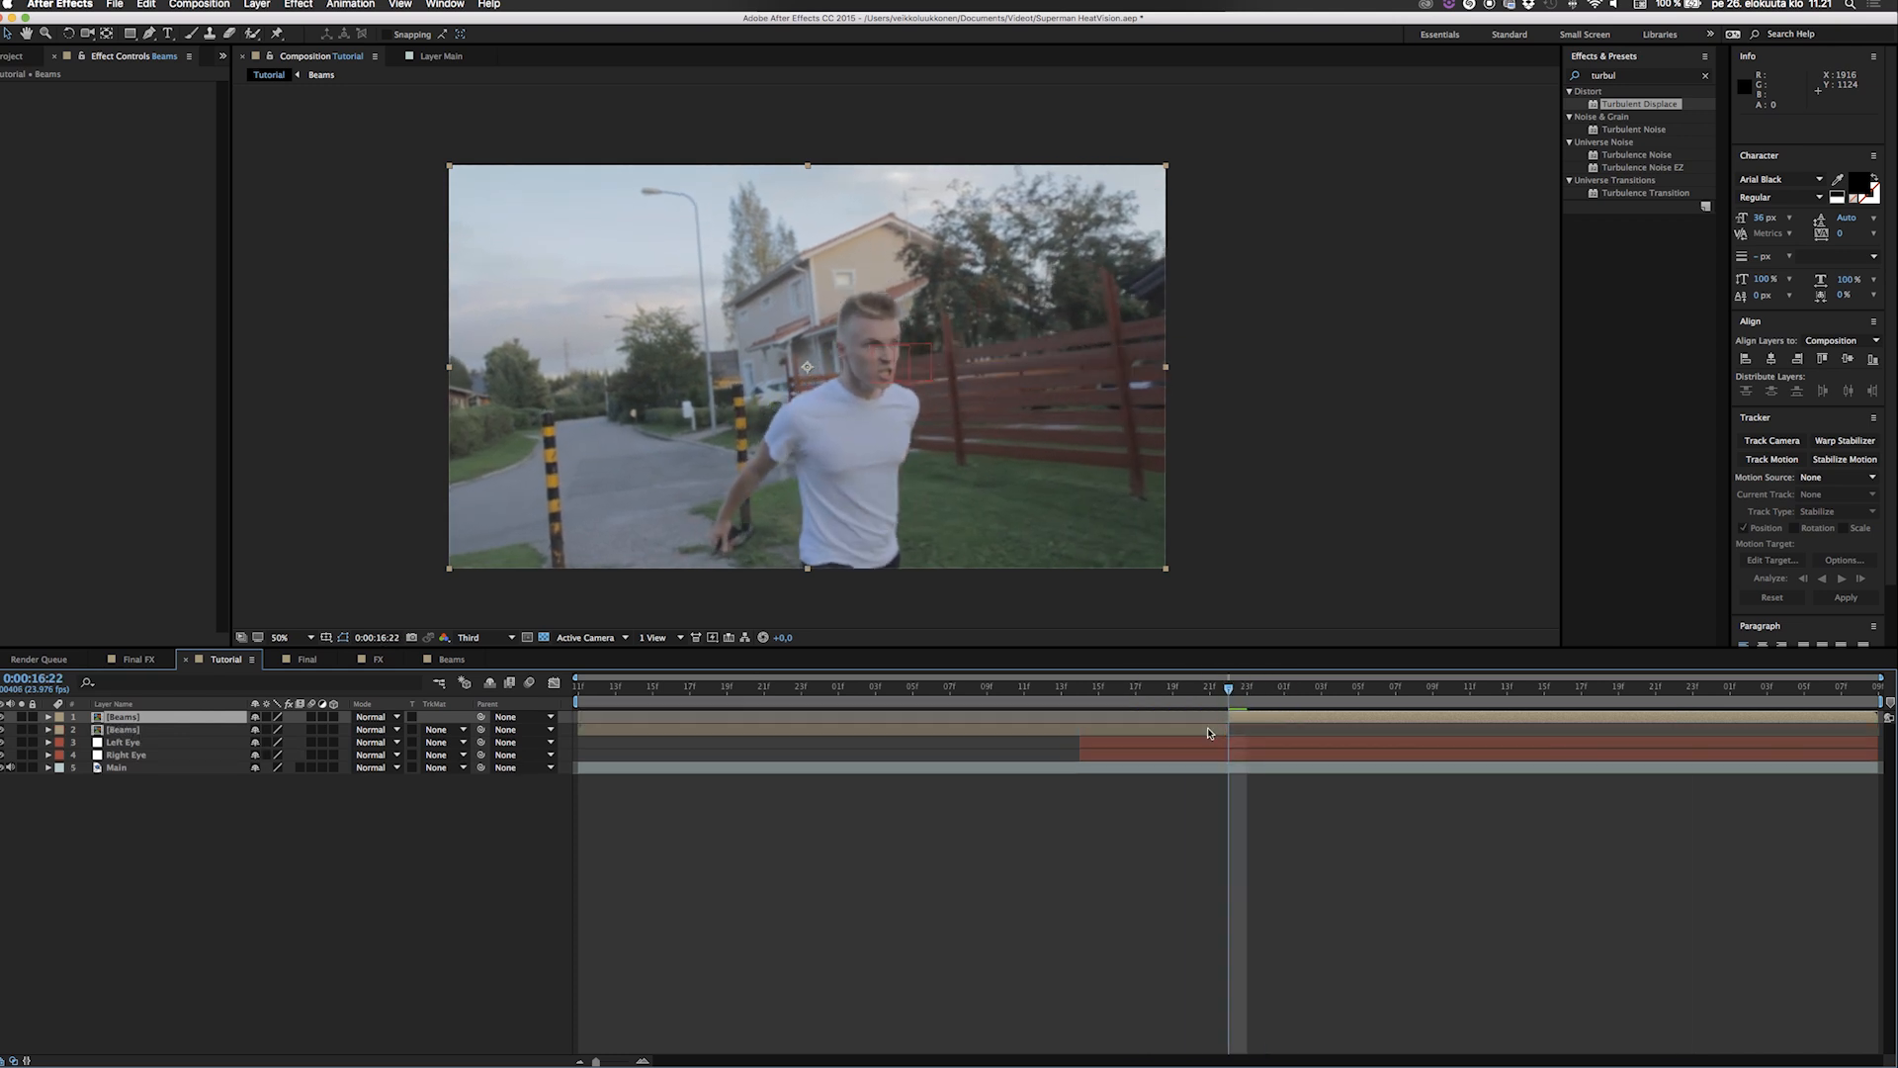
pyautogui.click(1190, 729)
pyautogui.press('Delete')
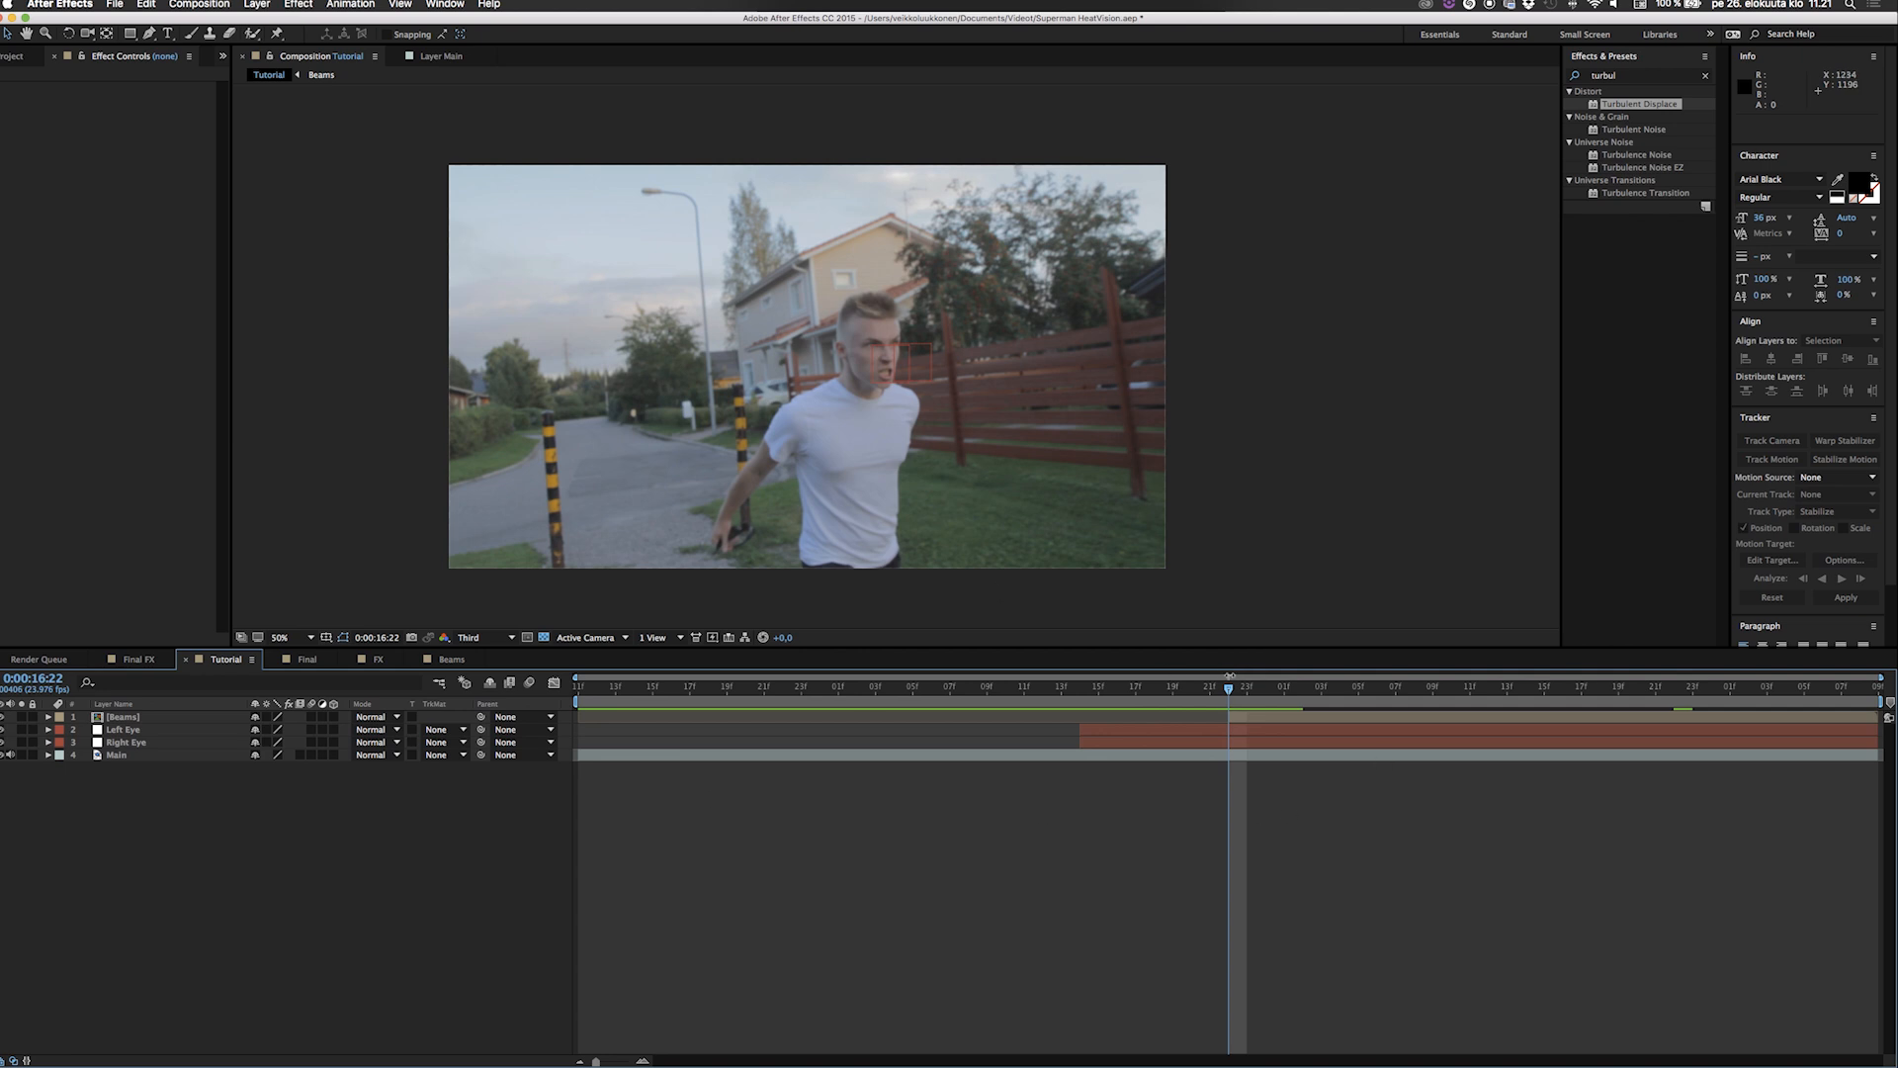
# At 0:00:17:07, find the Stylize Glow effect and apply it to the Beams layer.
pyautogui.moveTo(1227, 691); pyautogui.dragTo(1391, 691)
pyautogui.click(1635, 79)
pyautogui.click(1633, 78)
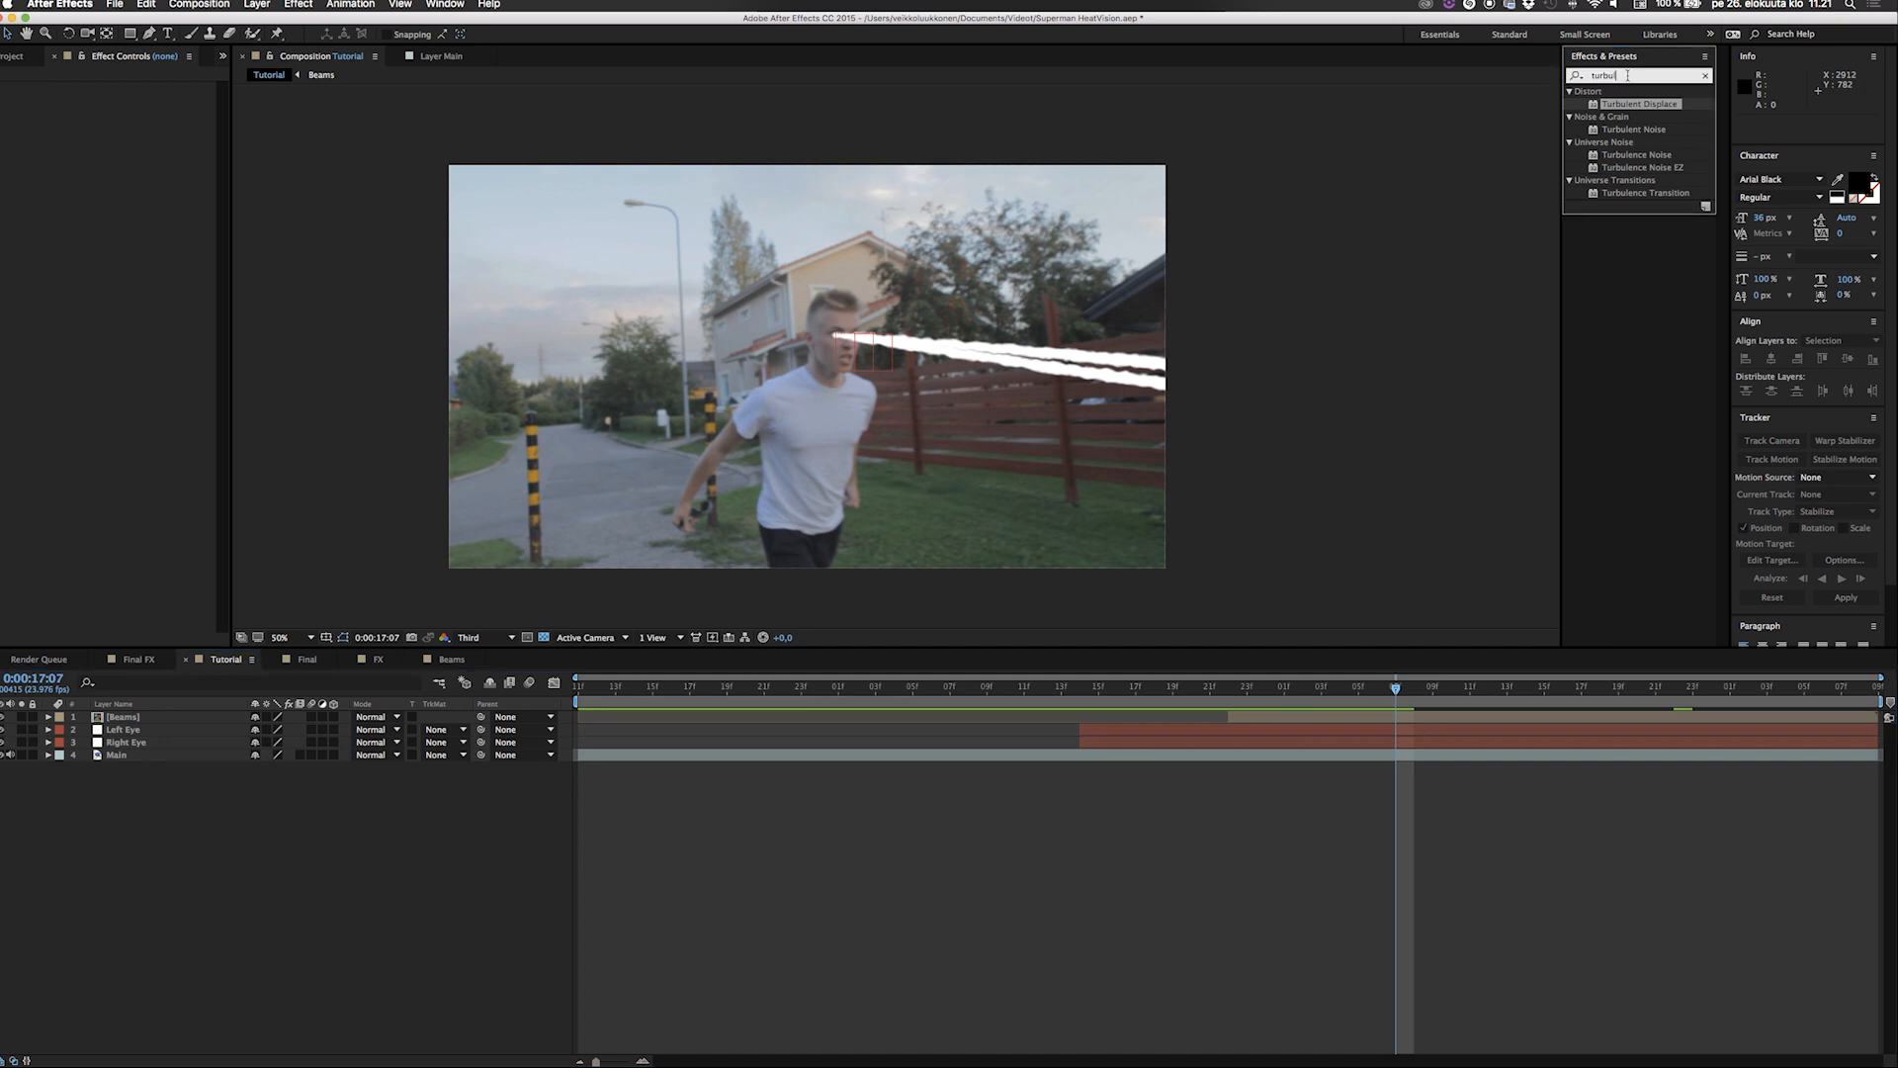
pyautogui.write('glow')
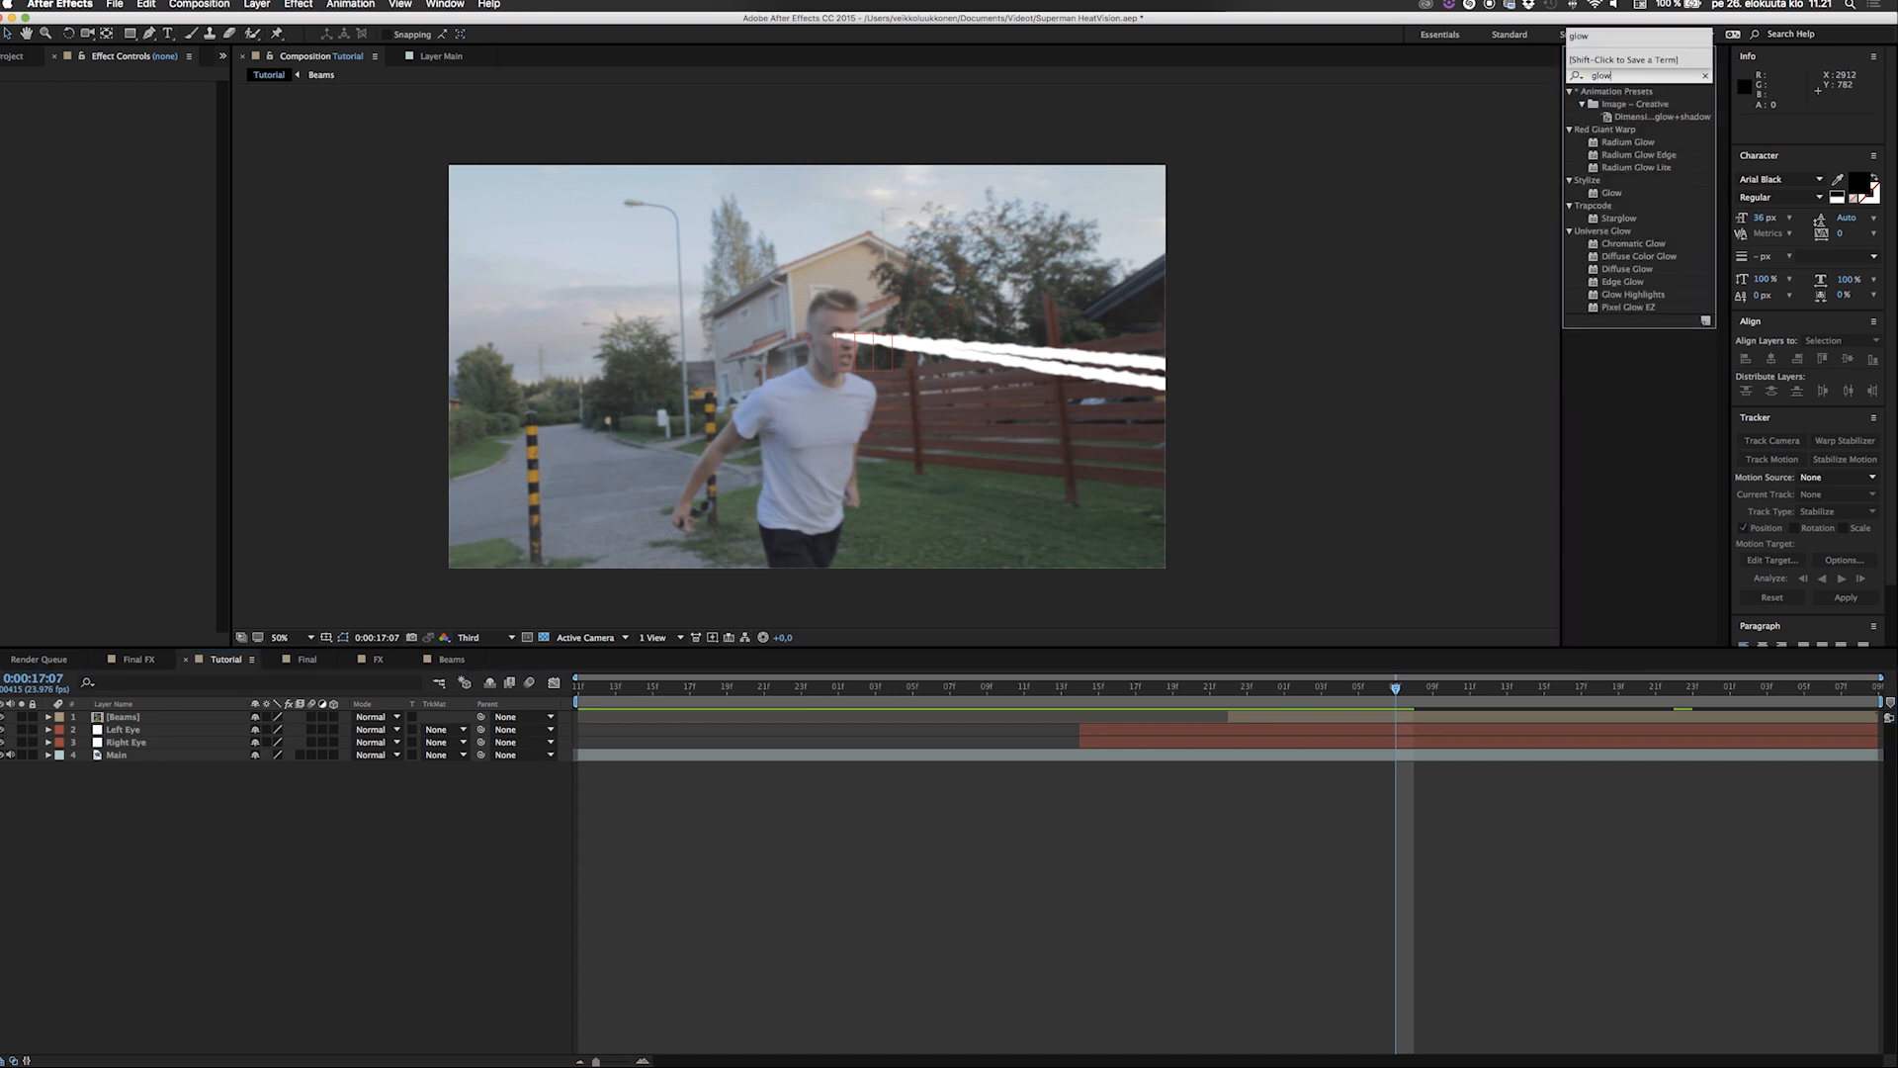
pyautogui.moveTo(1616, 200); pyautogui.dragTo(1308, 720)
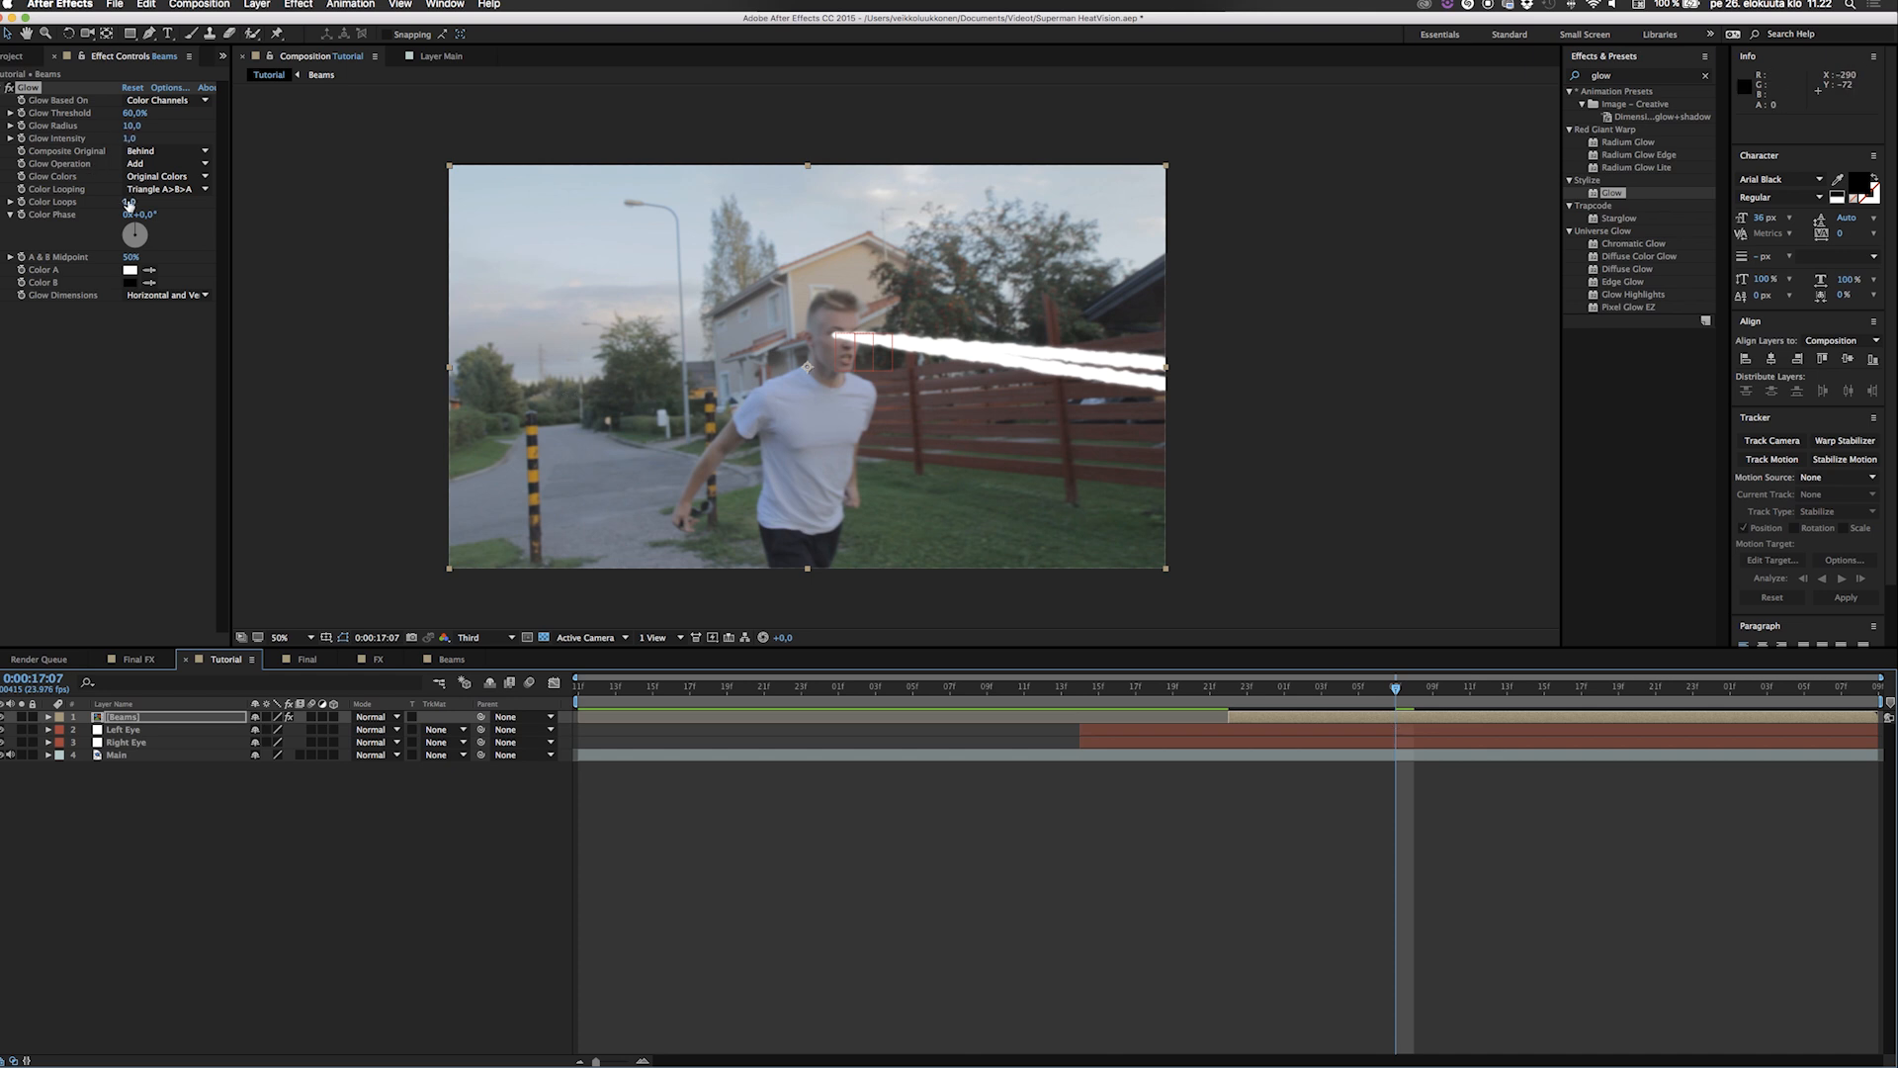
# Set the Glow effect's threshold to 30% and its radius to 50 on the Beams layer.
pyautogui.click(132, 113)
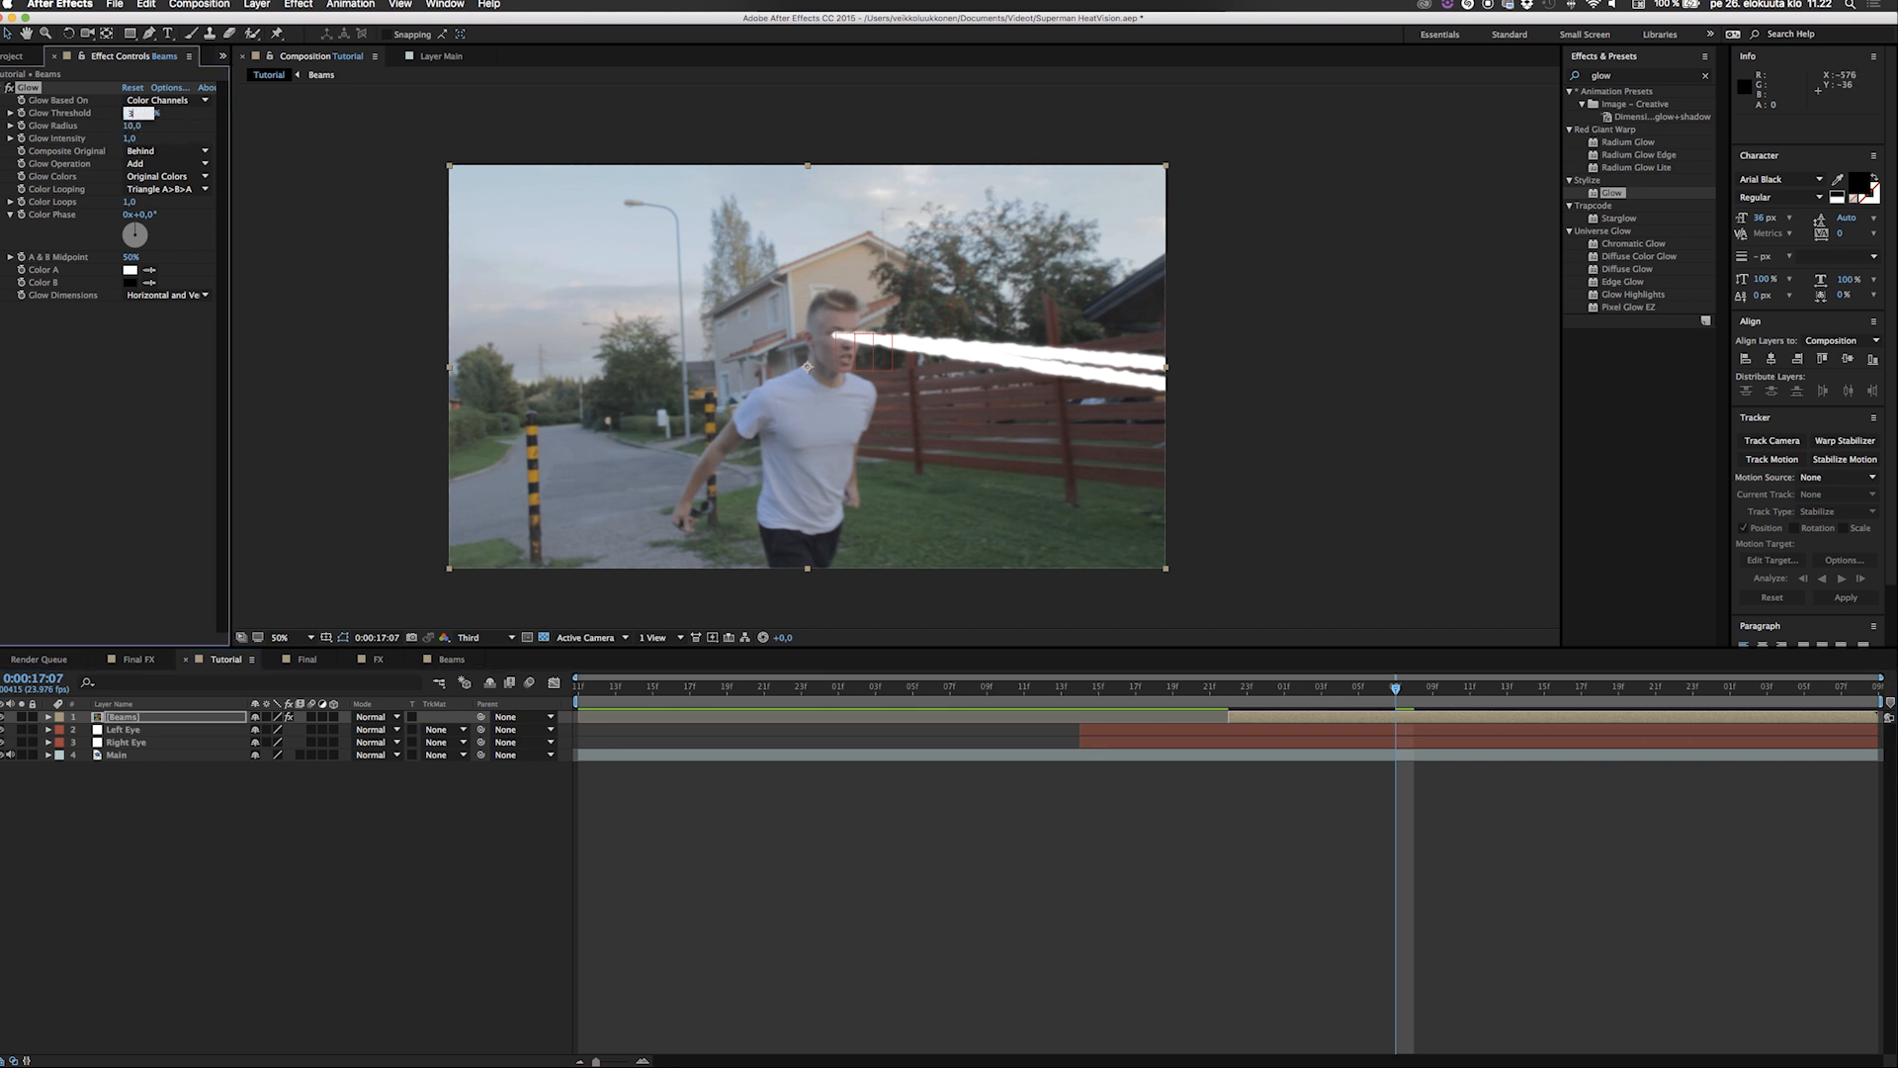
pyautogui.write('30')
pyautogui.click(132, 125)
pyautogui.press('Return')
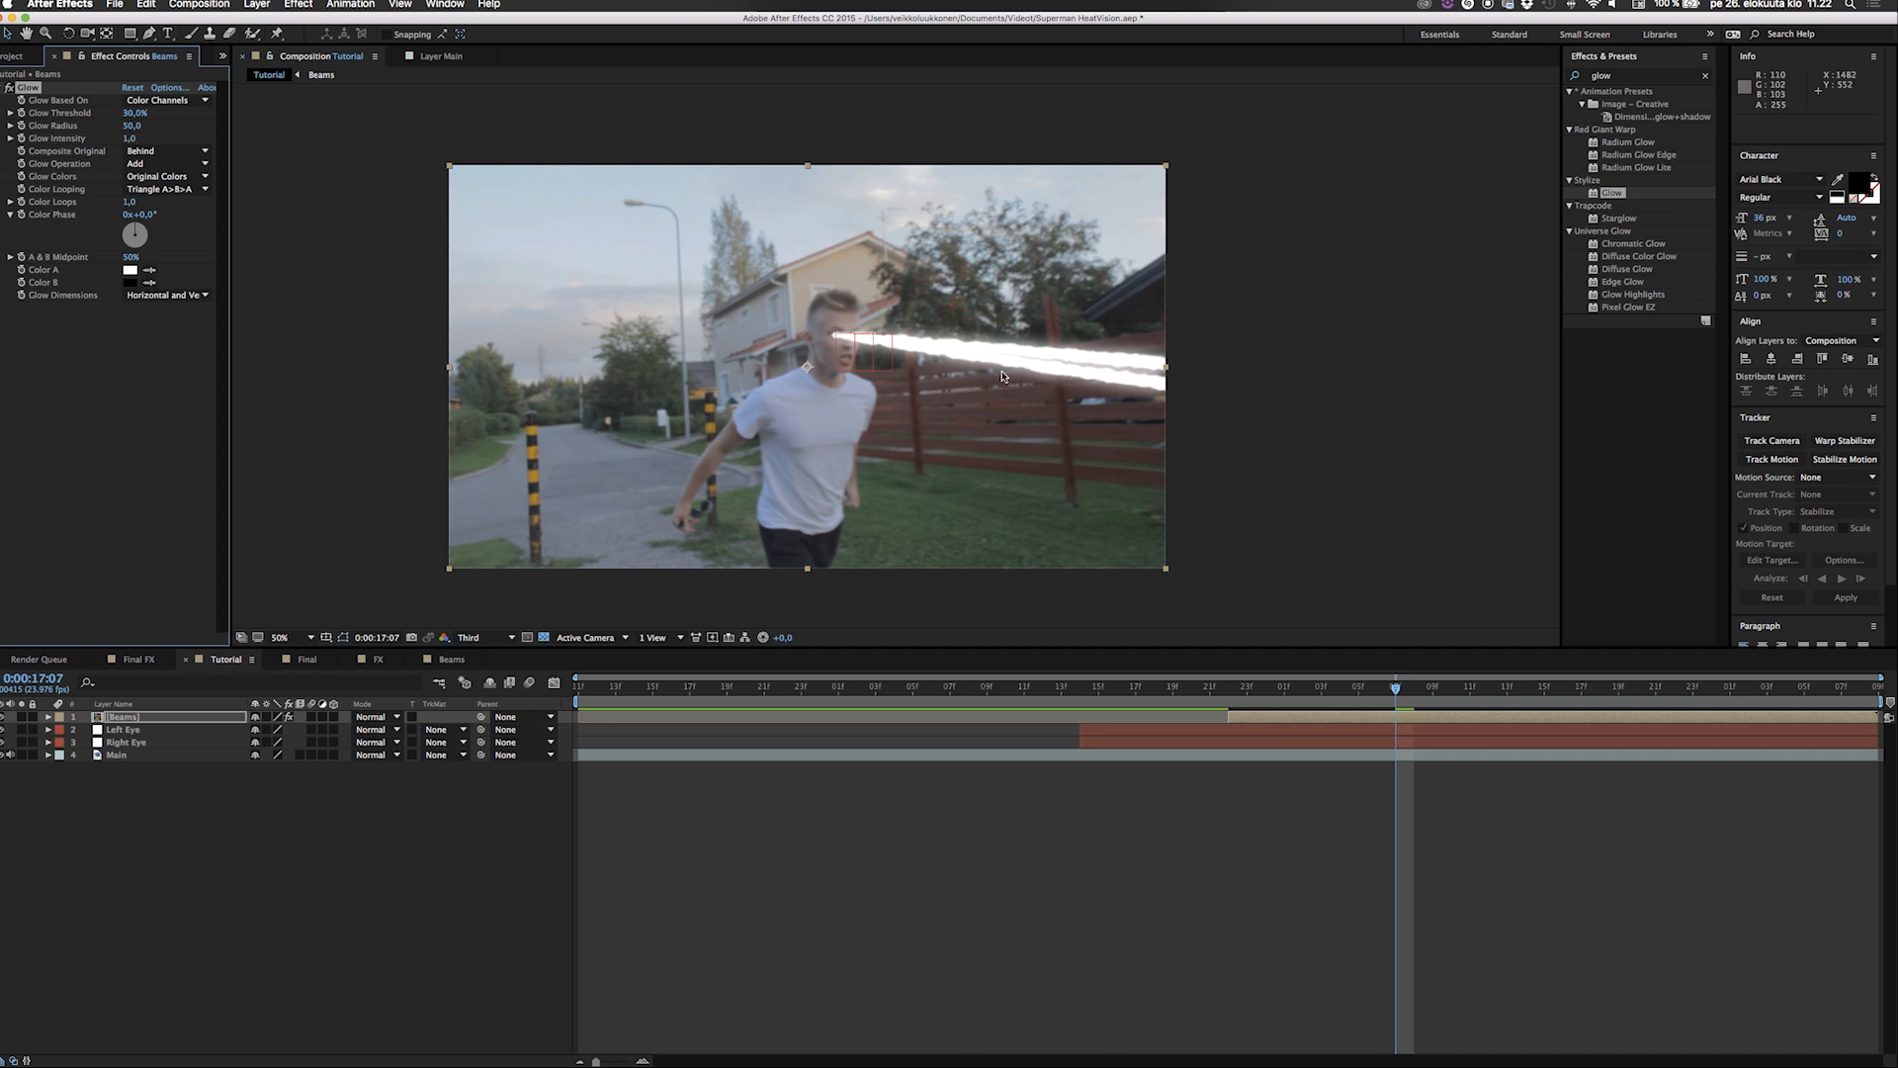
# Duplicate the Glow effect on the Beams layer and set the copy's threshold to 20% and radius to 150.
pyautogui.press('super+d')
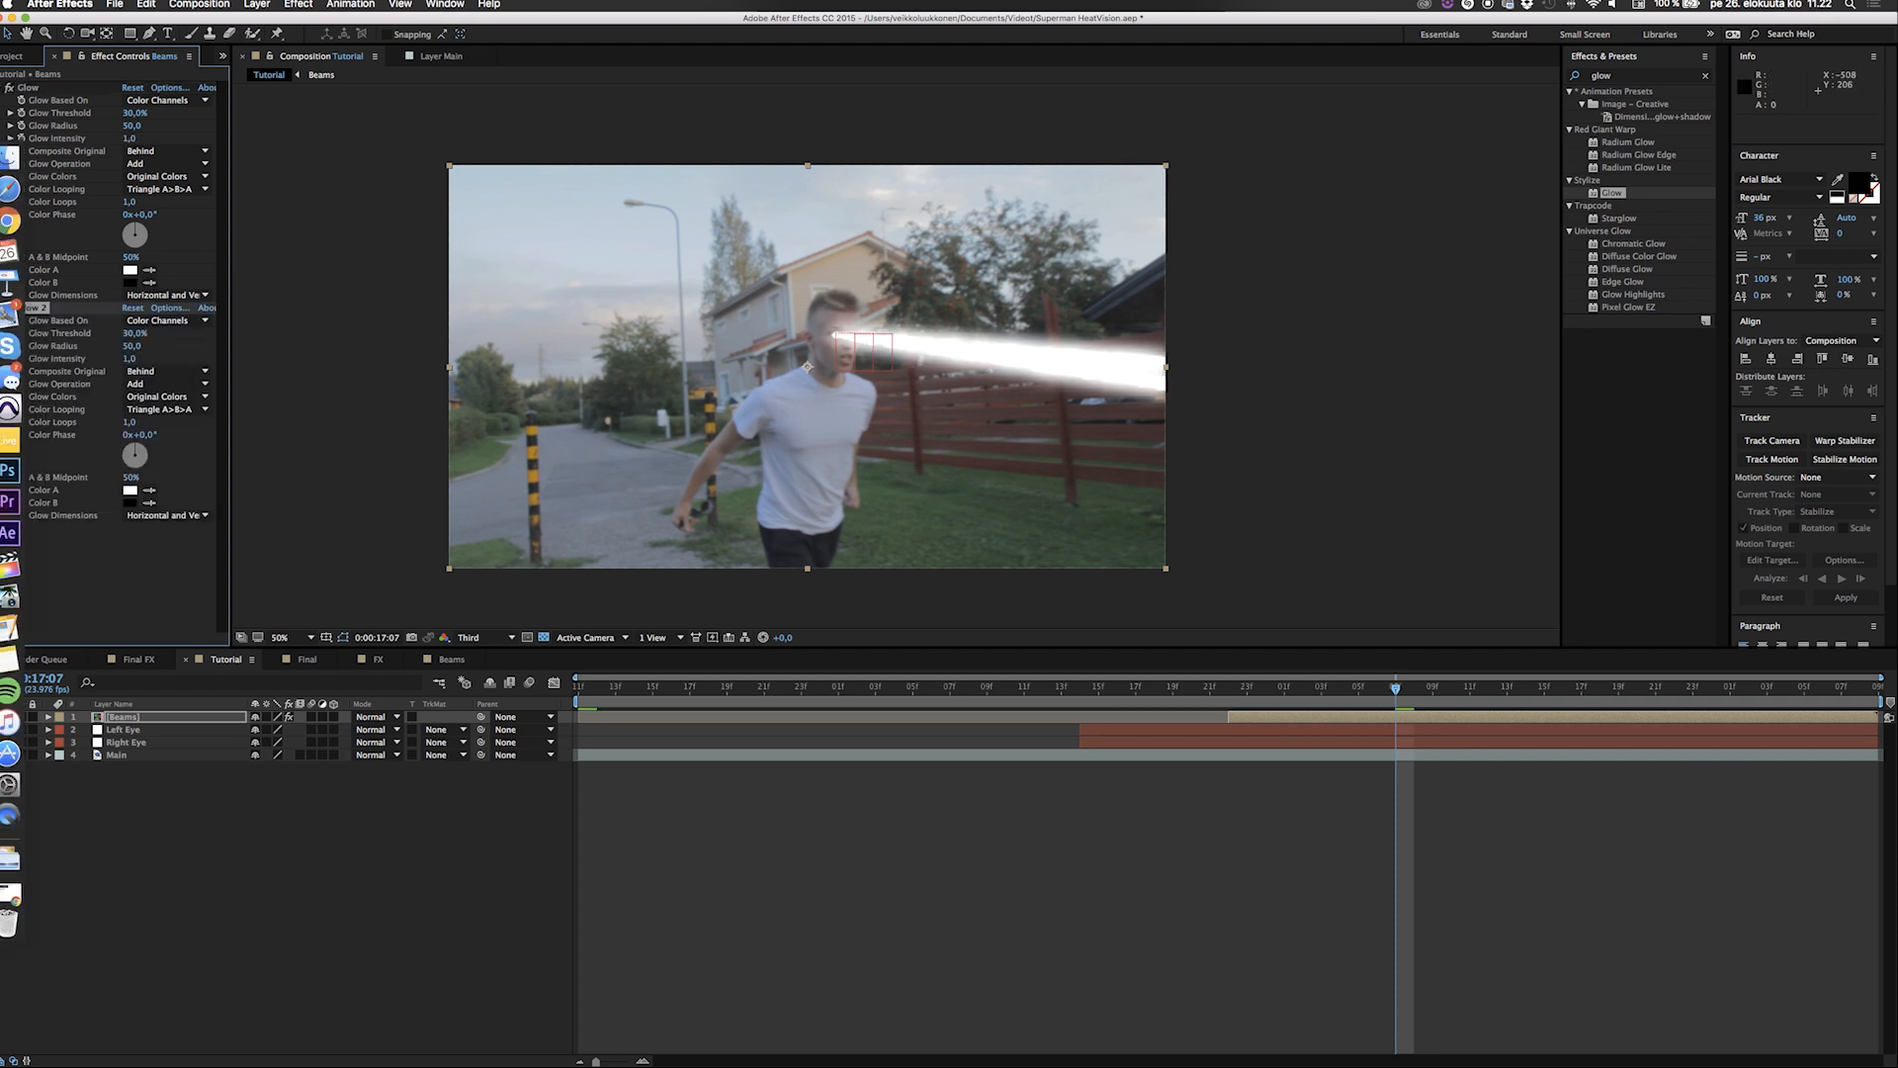
pyautogui.click(135, 334)
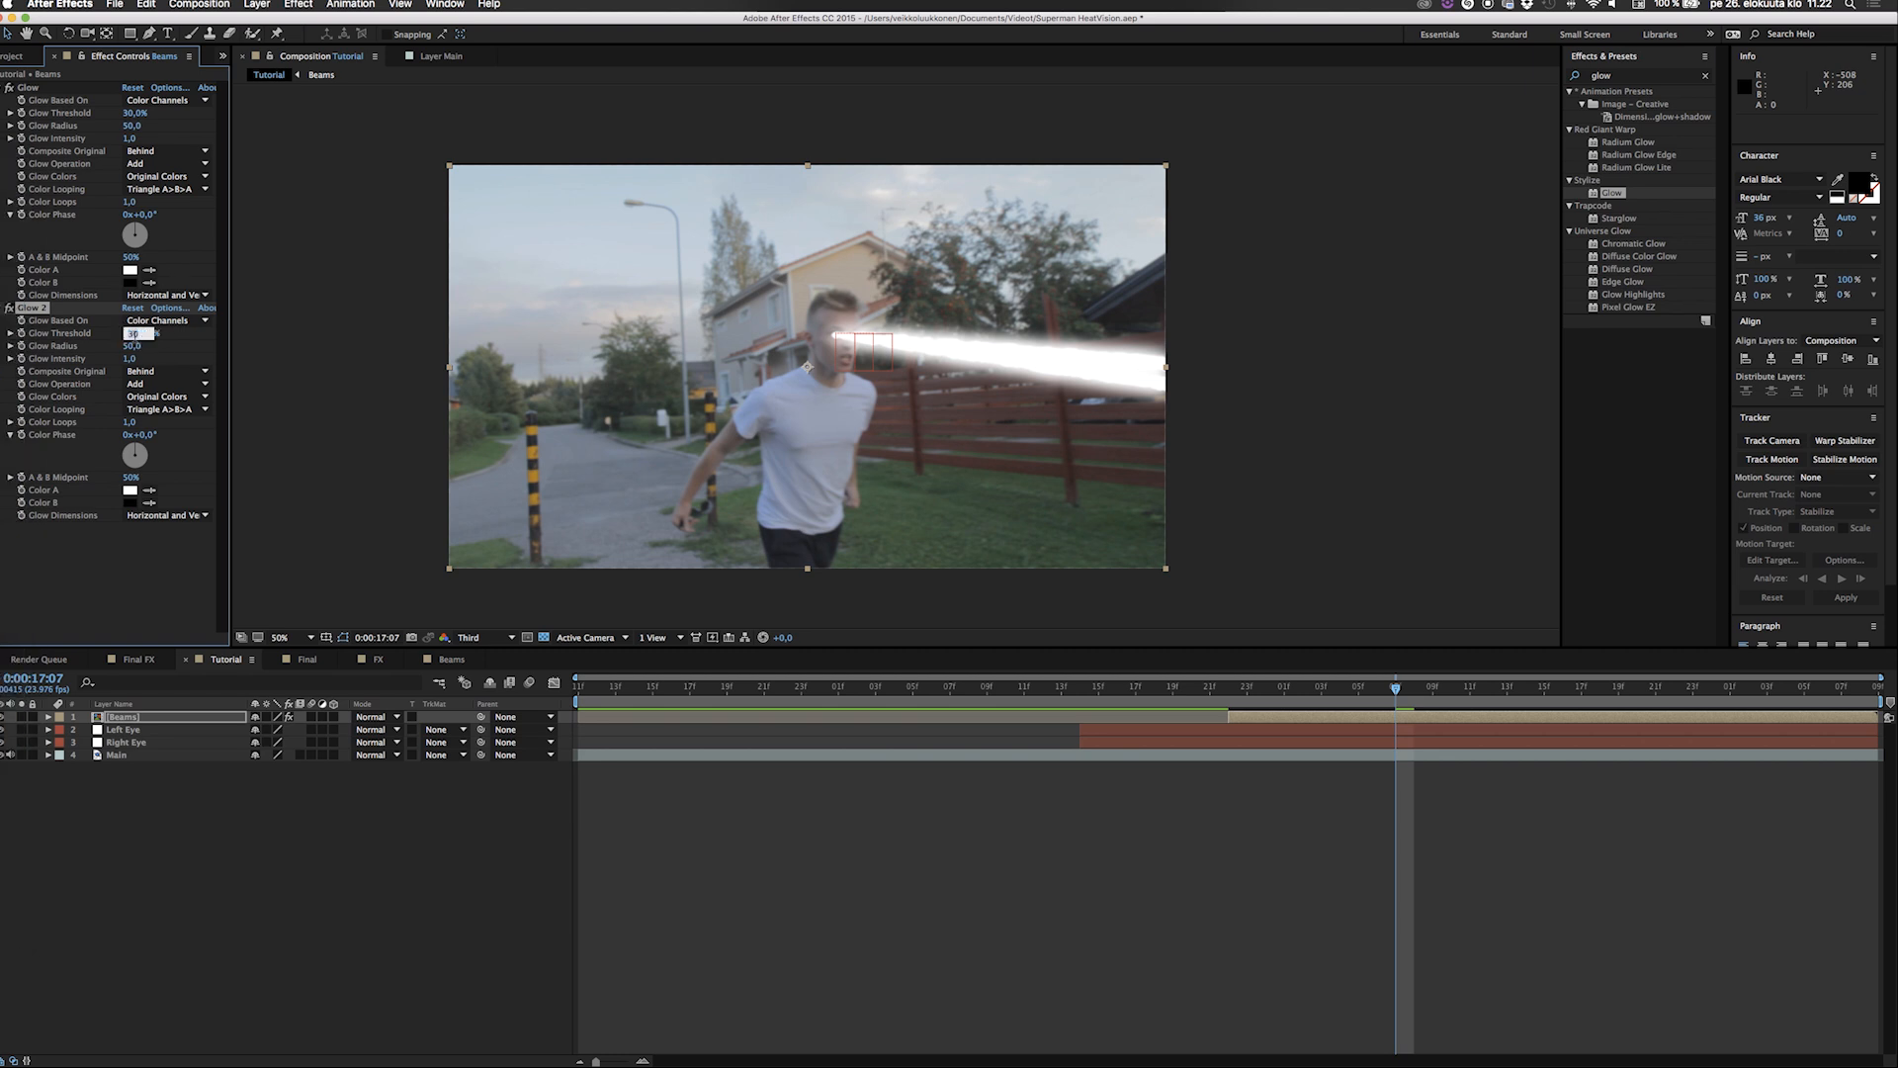
pyautogui.write('20')
pyautogui.click(131, 349)
pyautogui.write('150')
pyautogui.press('Return')
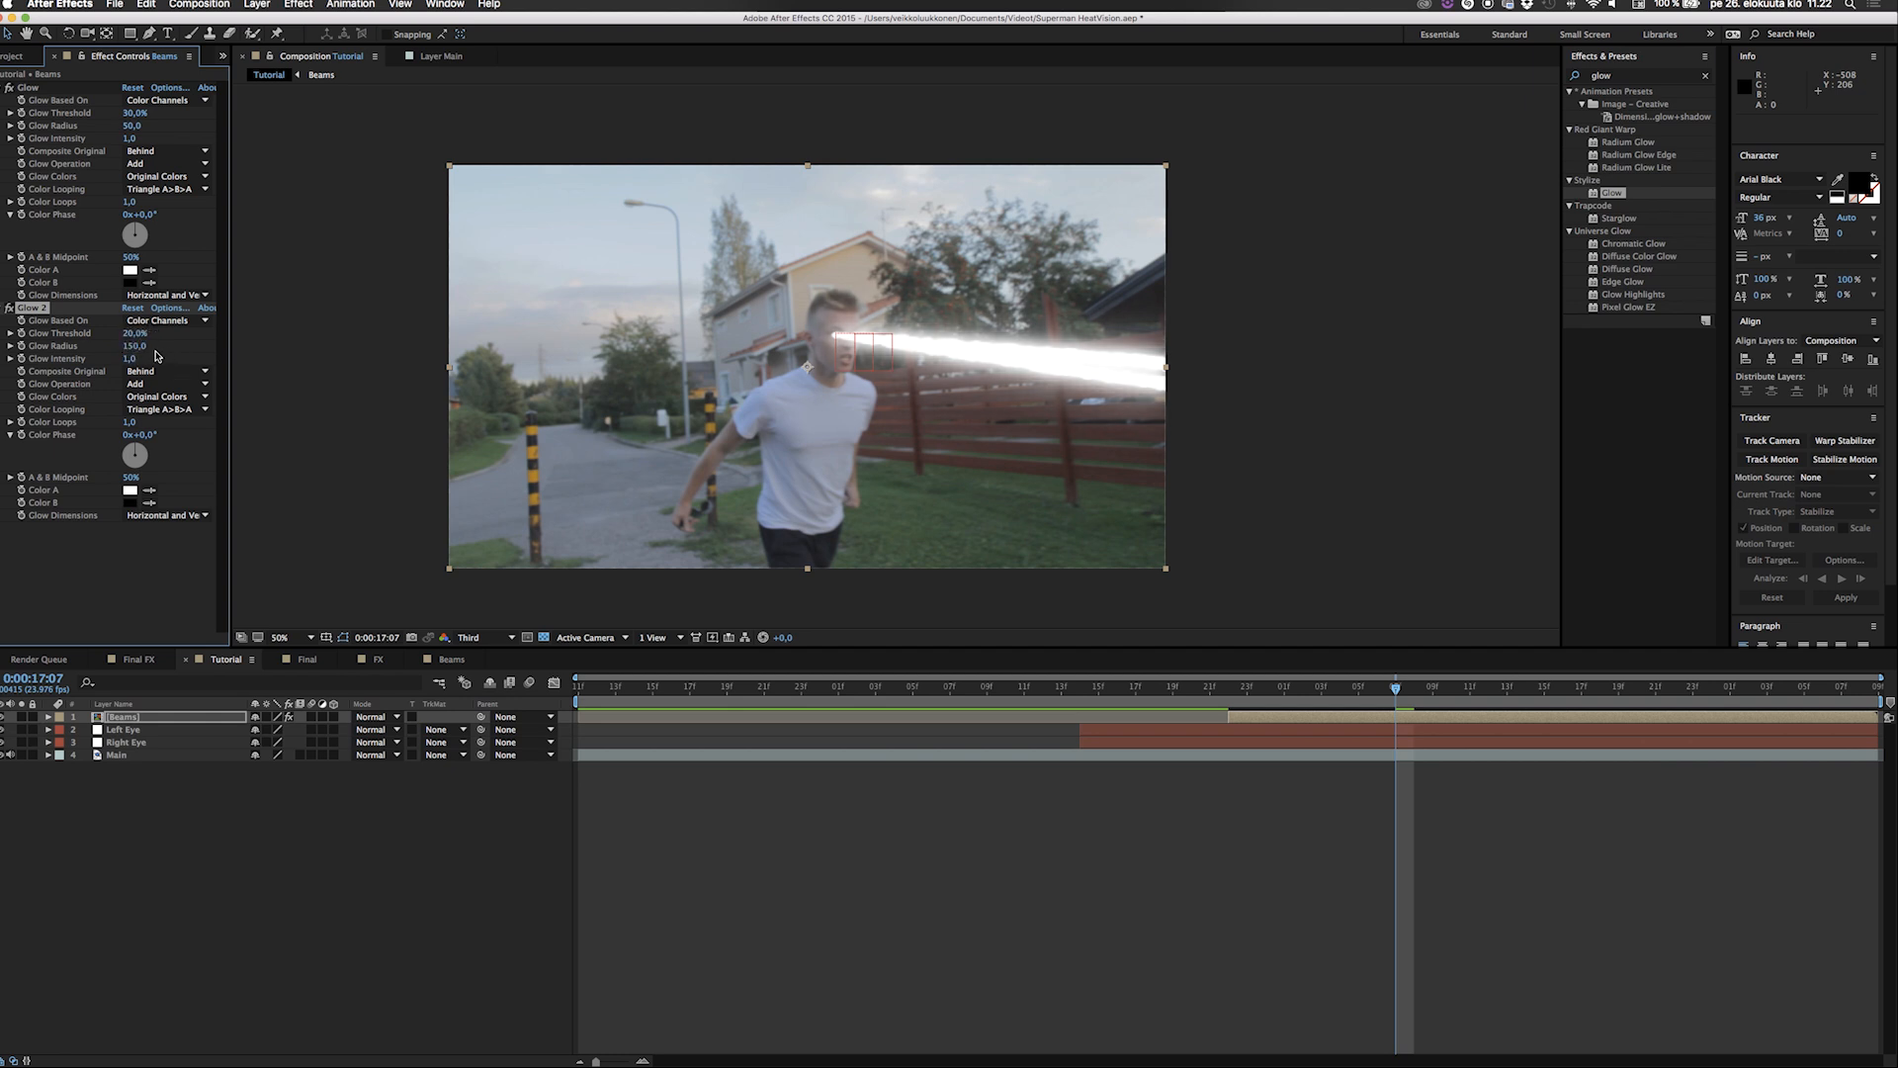
# Switch the Glow Colors of the second Glow effect to A & B Colors.
pyautogui.click(129, 358)
pyautogui.click(129, 546)
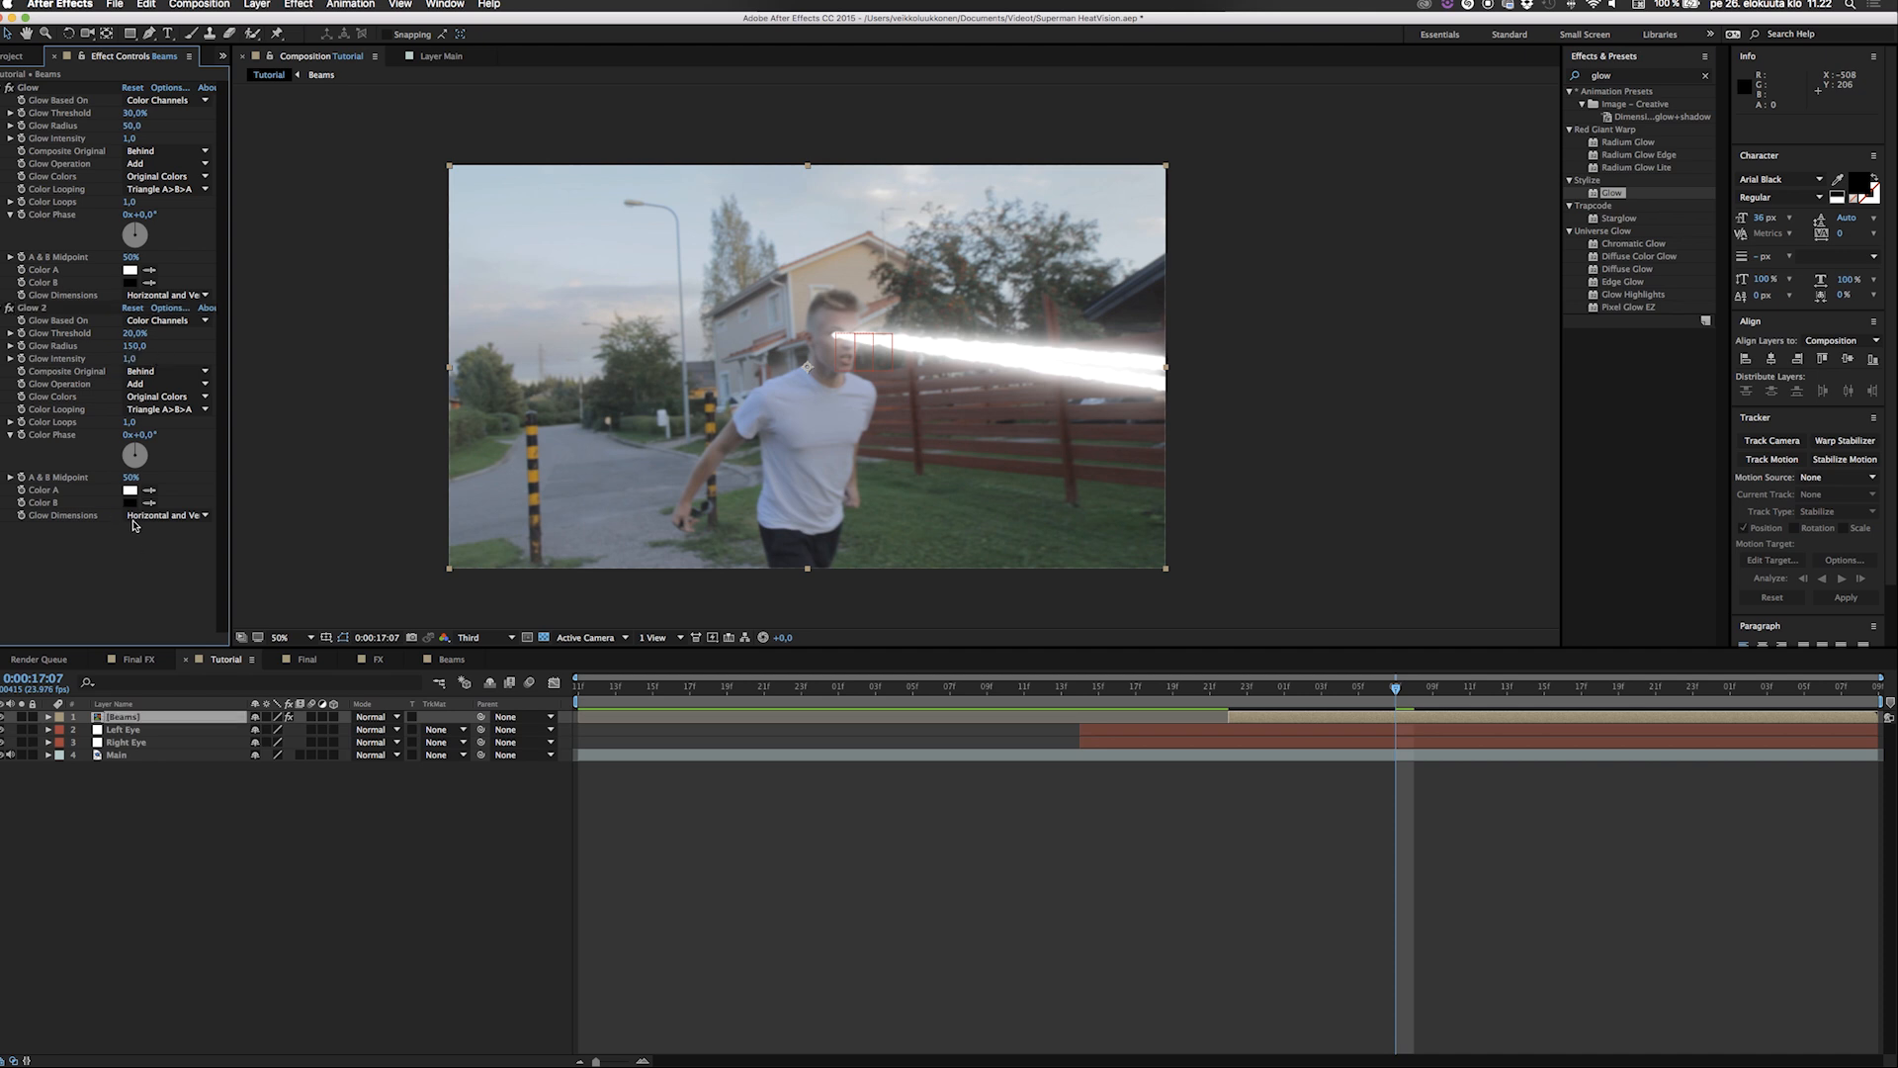
pyautogui.click(185, 398)
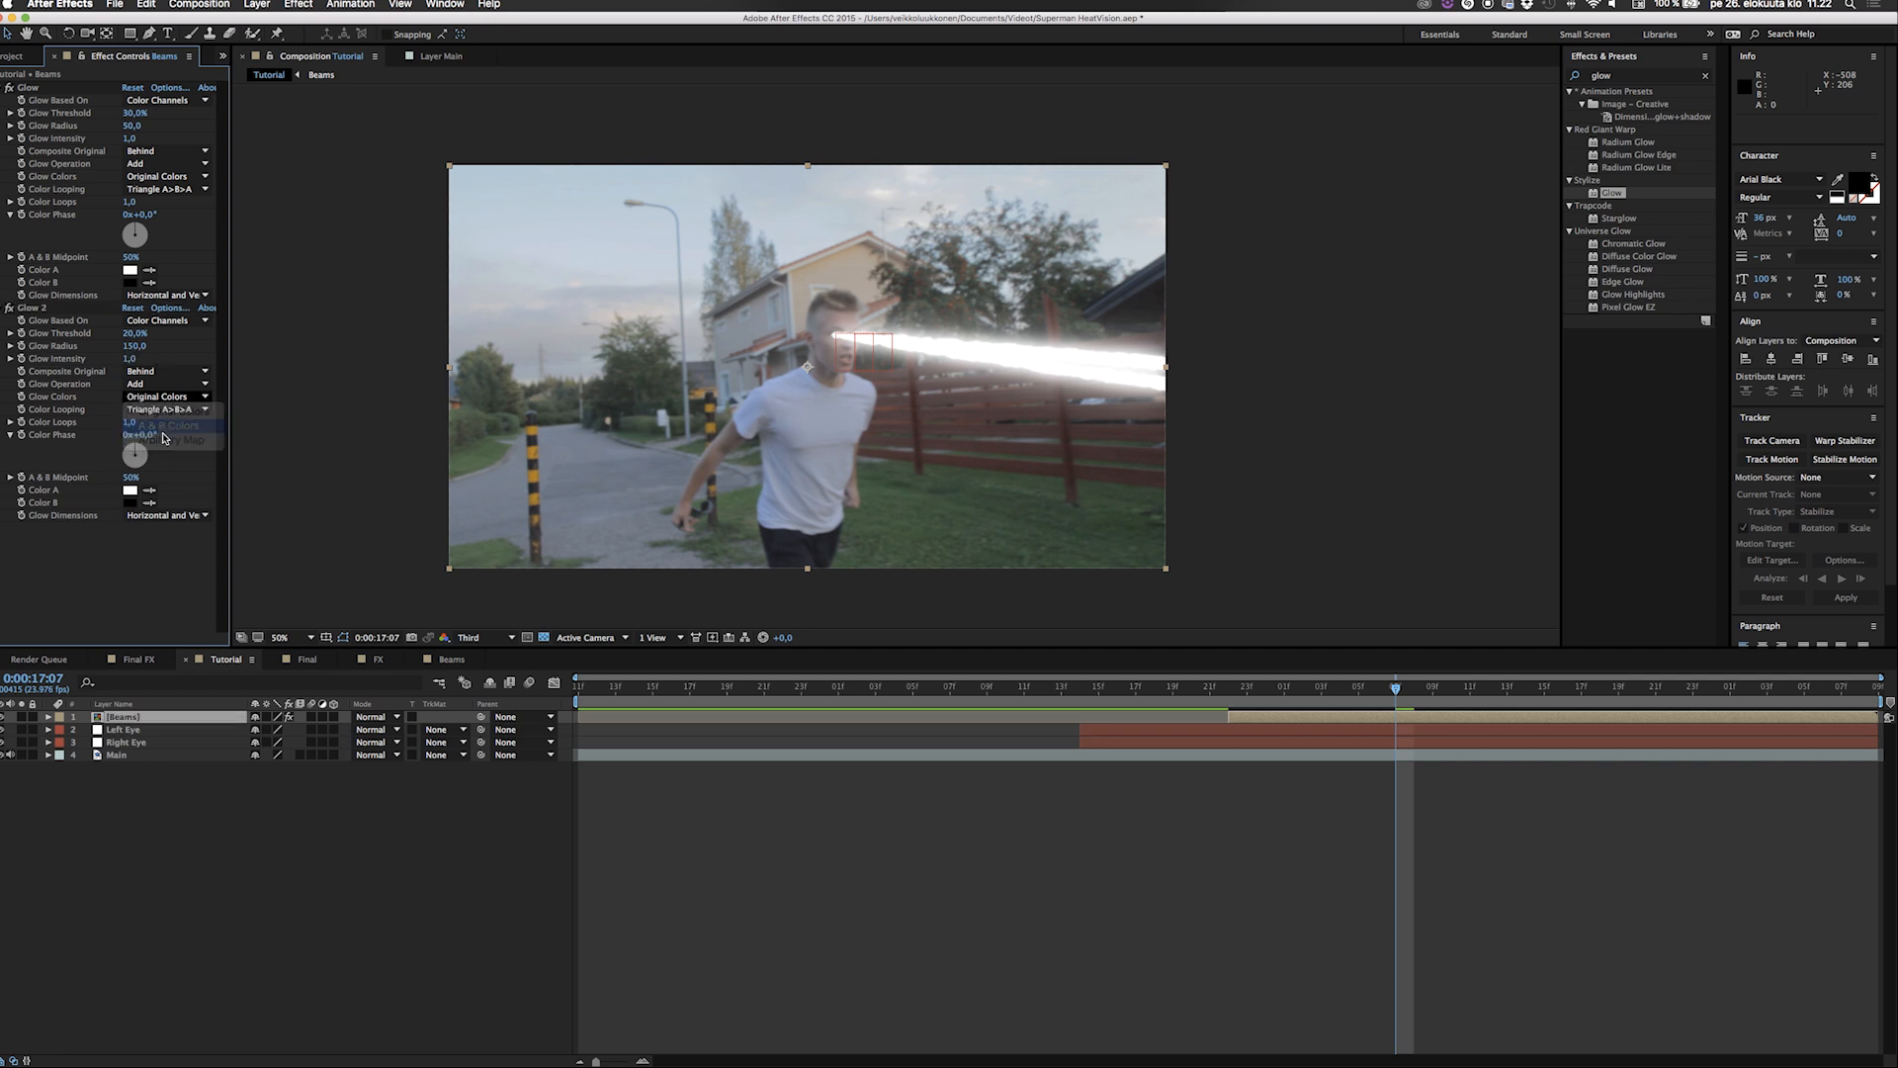
pyautogui.click(168, 425)
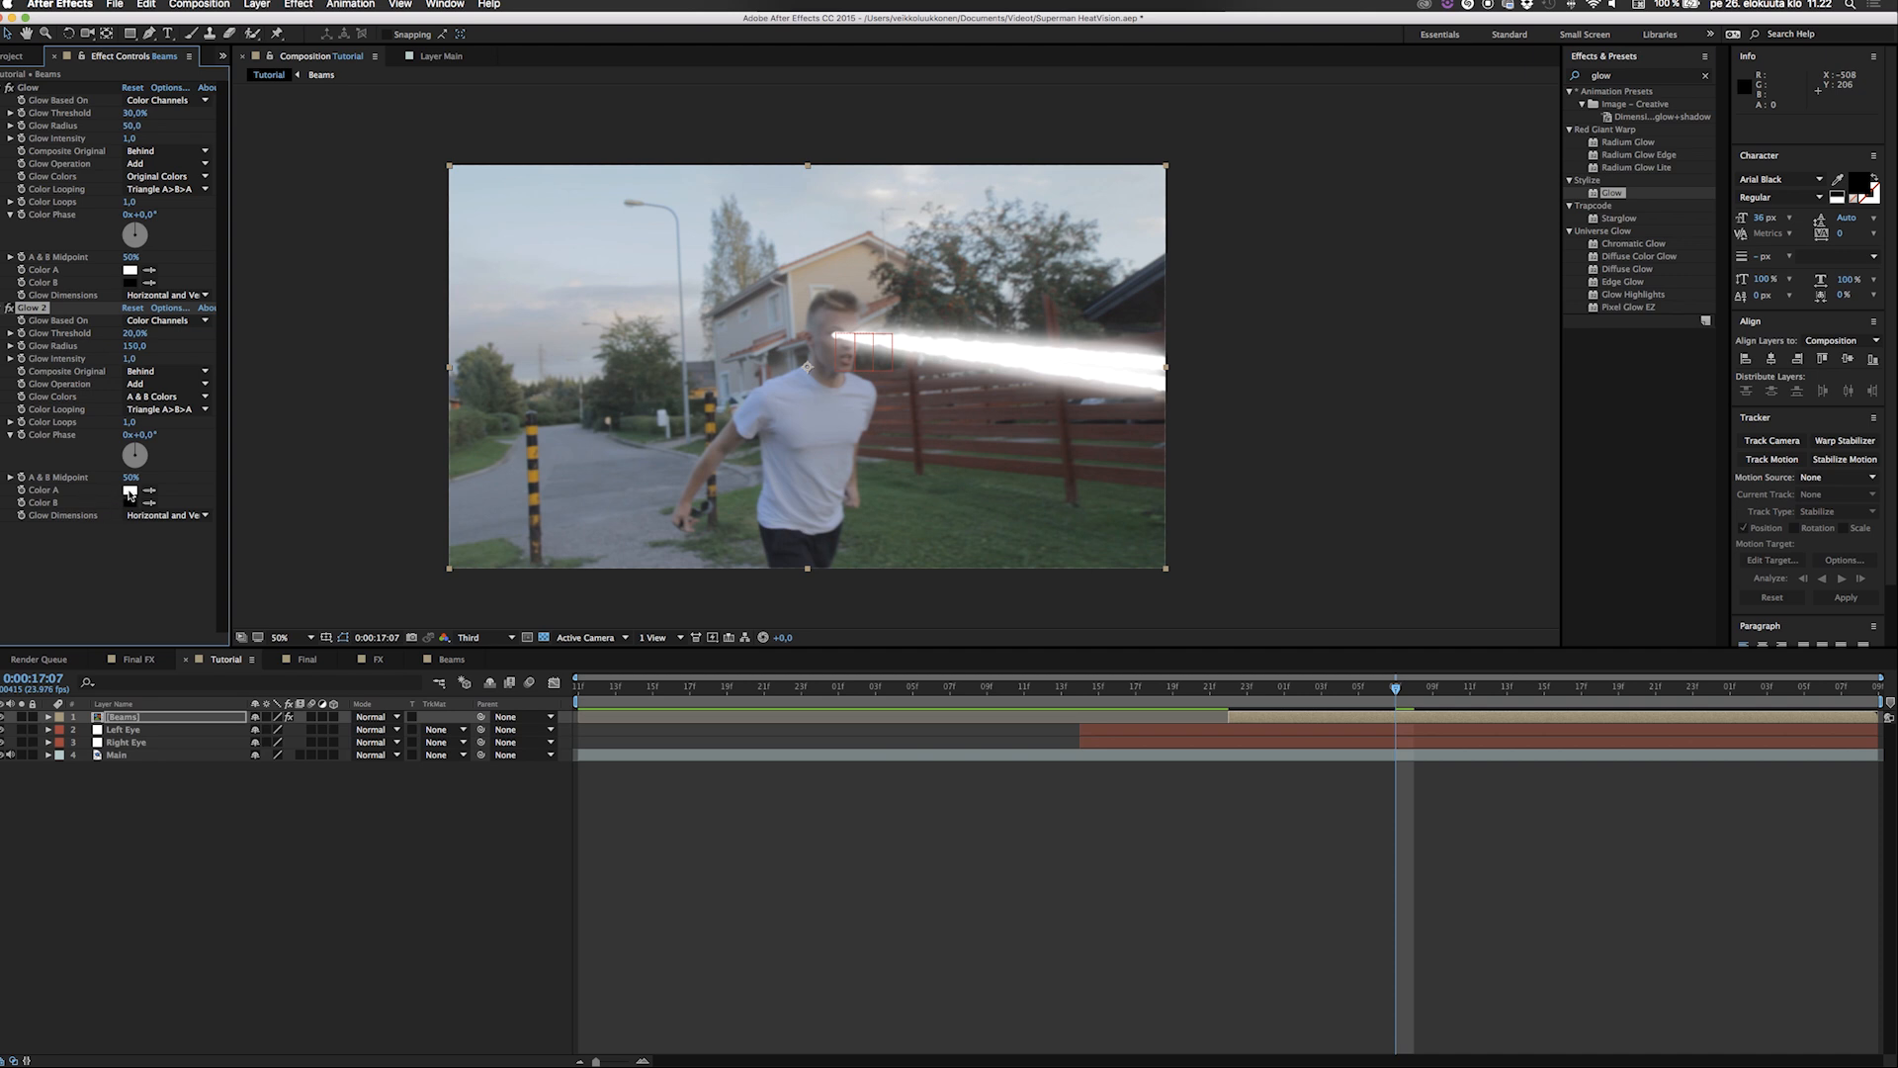
# Set the second Glow's Color A to the light red F35454 and its Color B to a paler pinkish red.
pyautogui.click(130, 490)
pyautogui.moveTo(789, 556)
pyautogui.mouseDown()
pyautogui.moveTo(803, 526)
pyautogui.moveTo(868, 522)
pyautogui.moveTo(877, 556)
pyautogui.mouseUp()
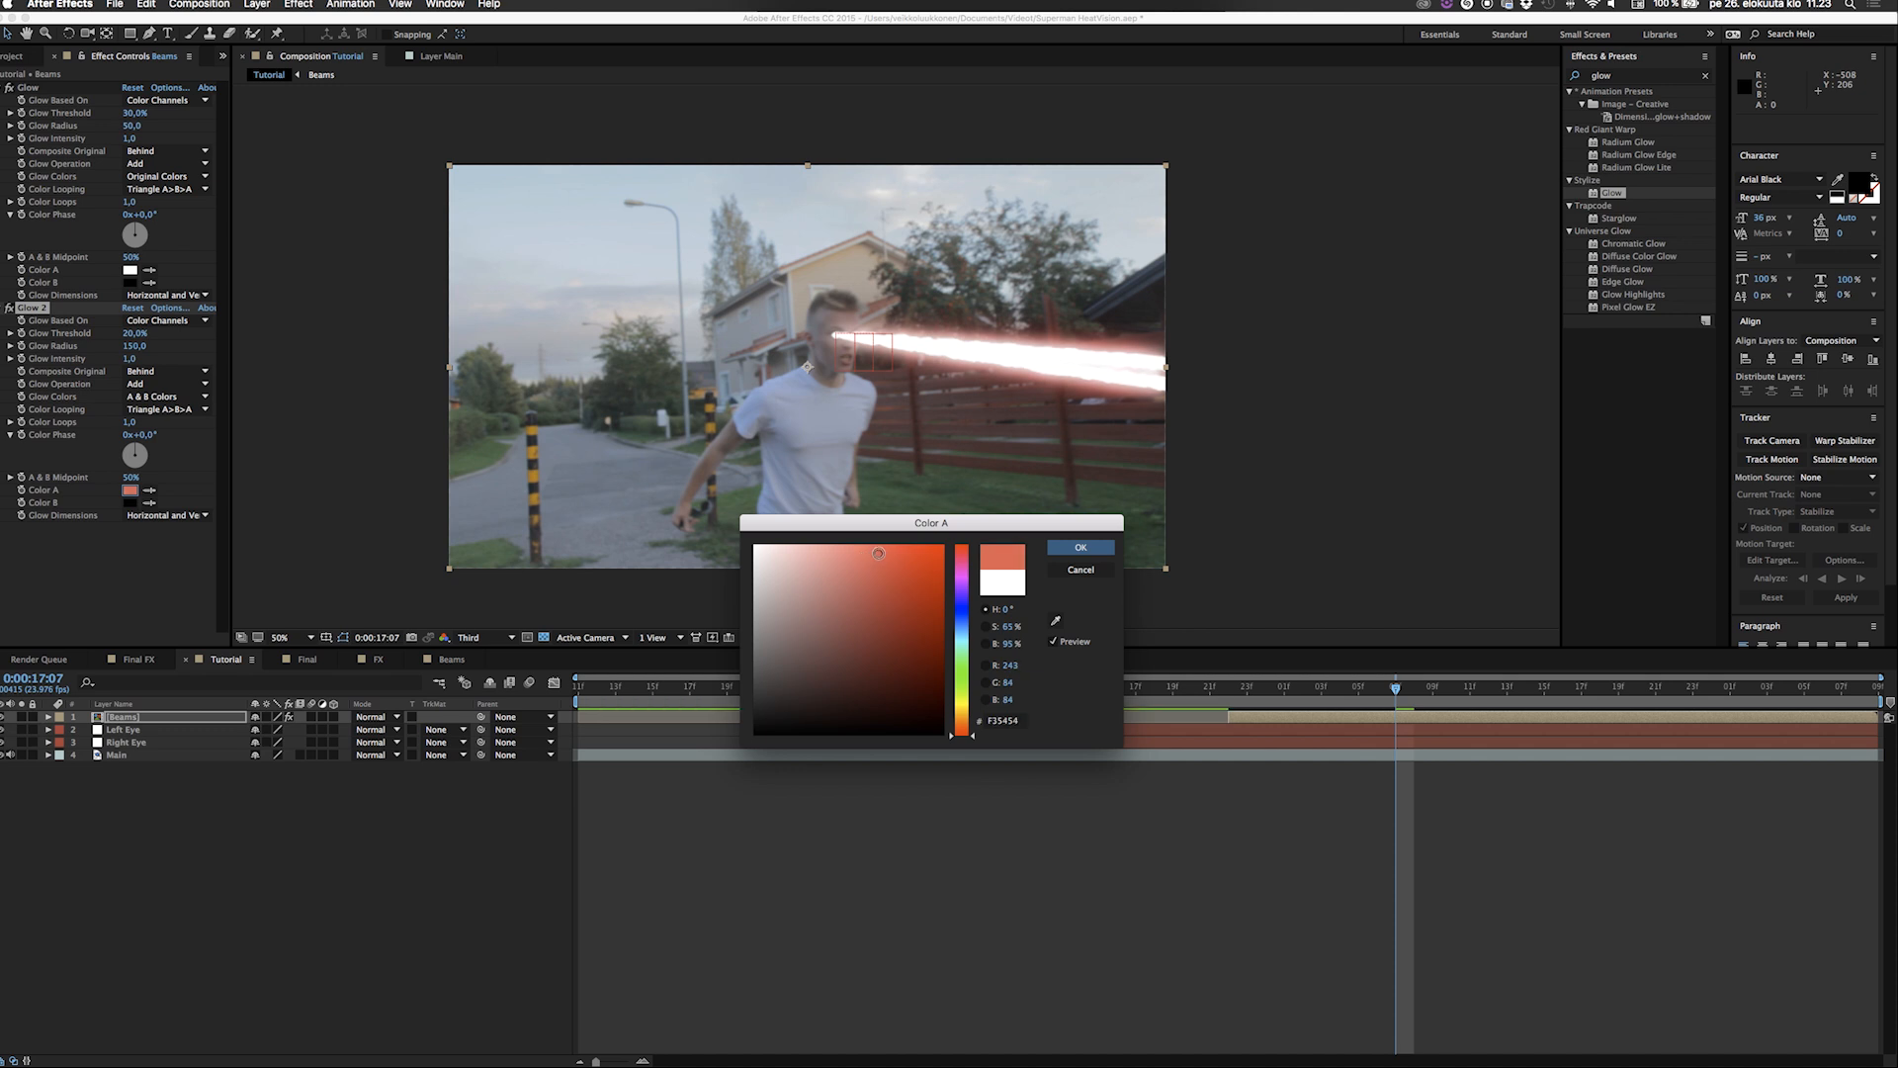
pyautogui.click(1080, 547)
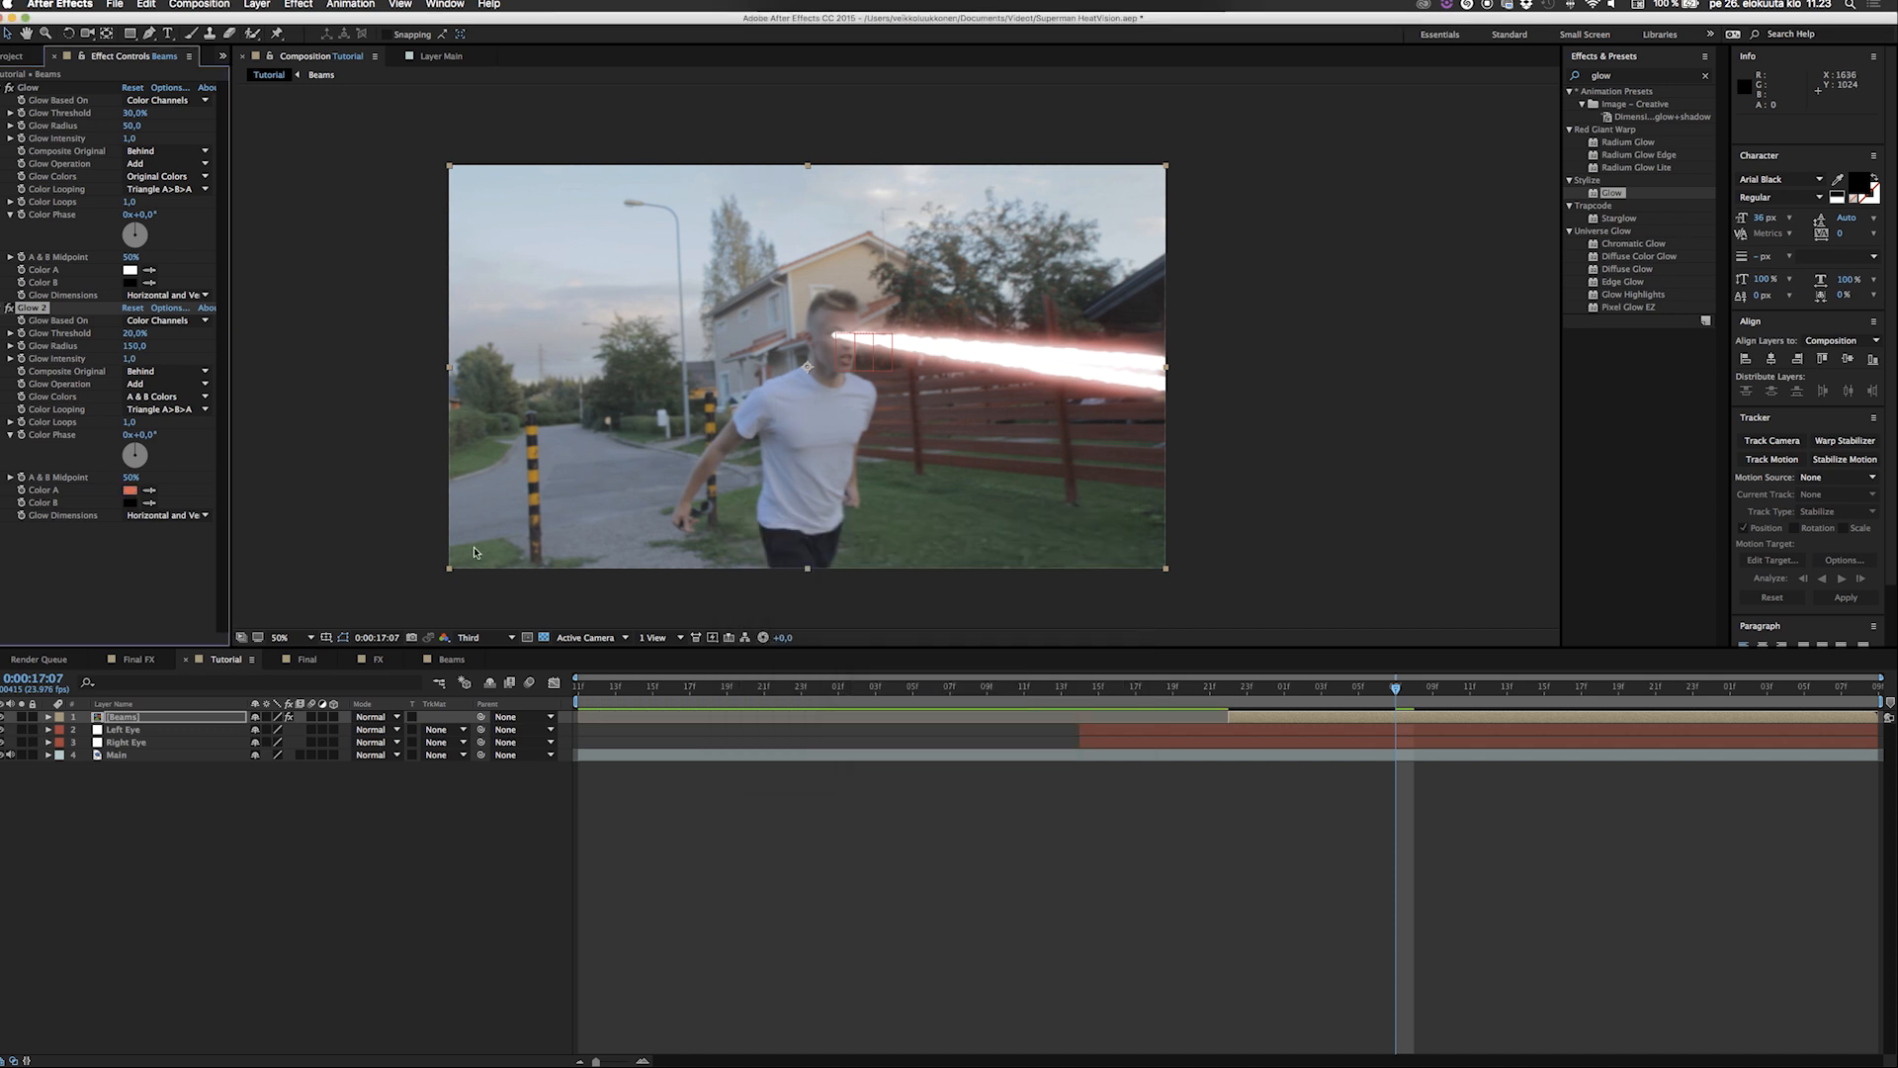
pyautogui.click(129, 502)
pyautogui.moveTo(813, 567)
pyautogui.mouseDown()
pyautogui.moveTo(792, 536)
pyautogui.moveTo(844, 531)
pyautogui.mouseUp()
pyautogui.click(1081, 546)
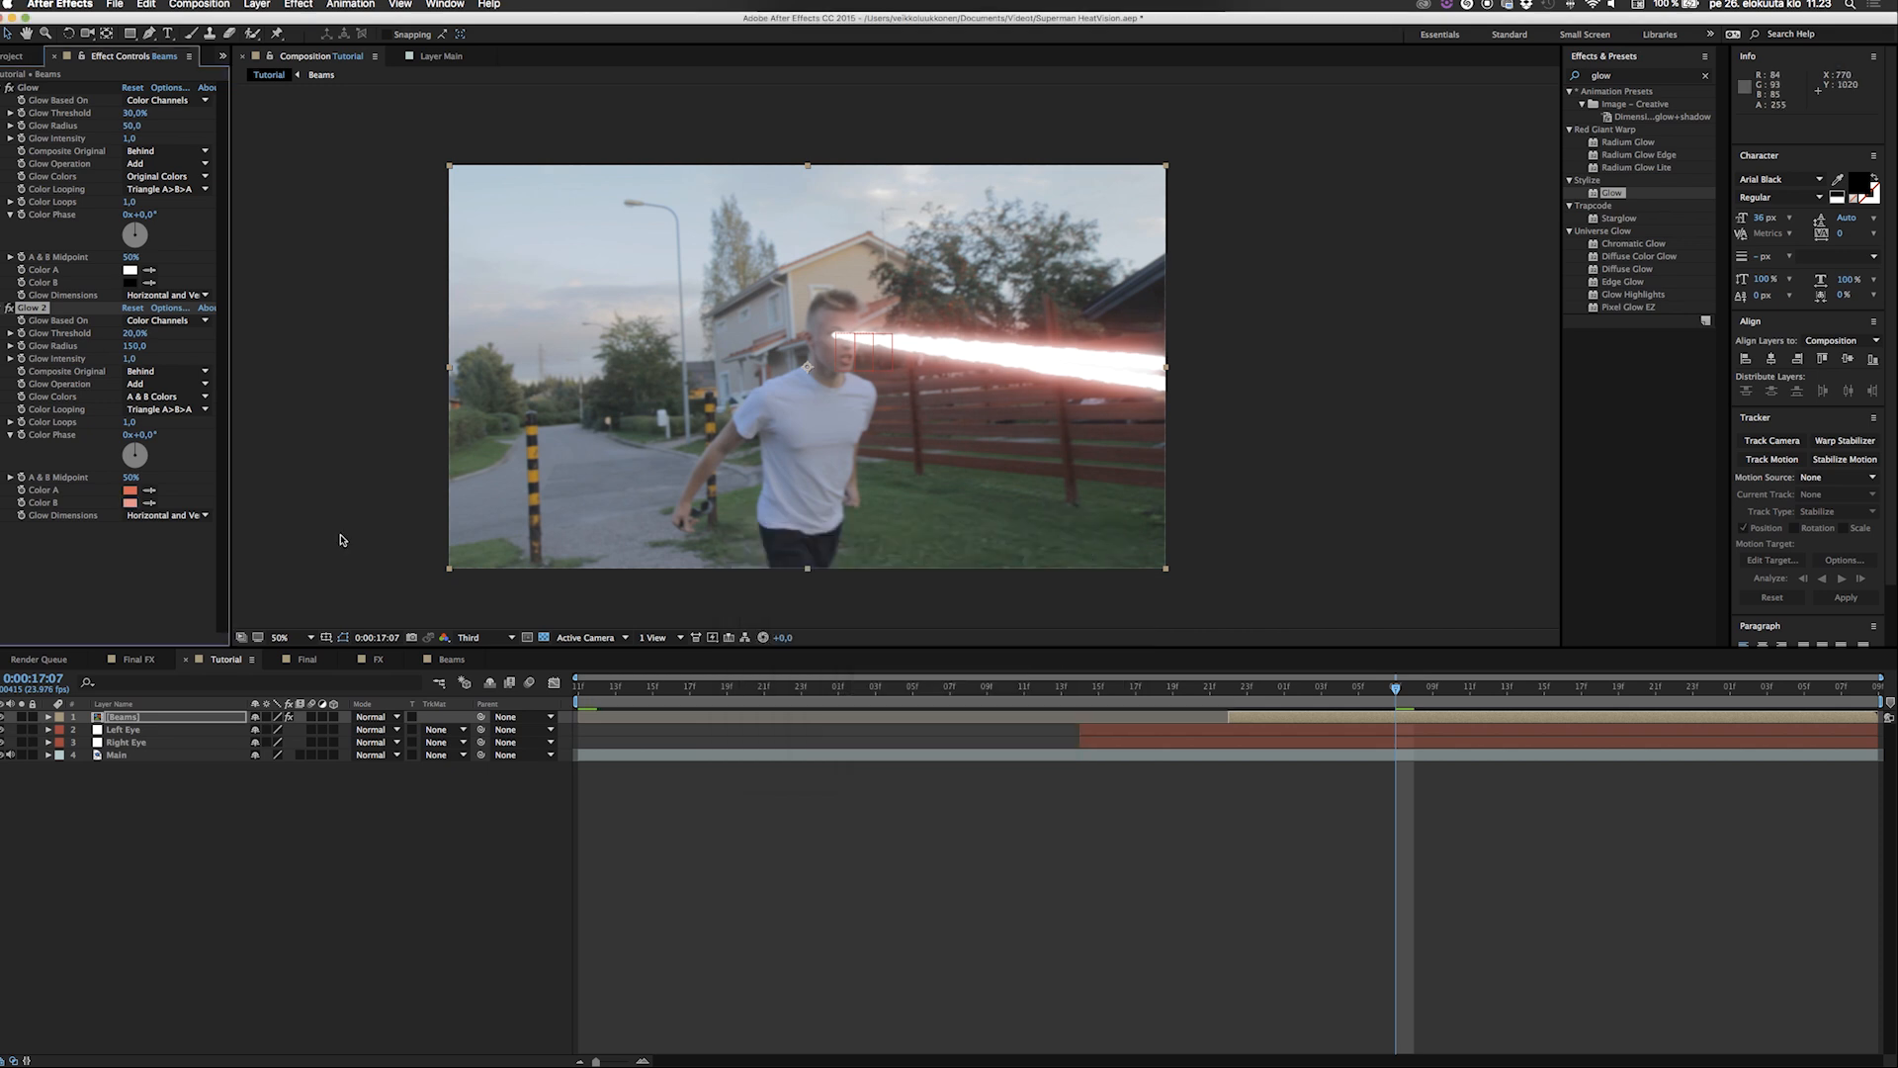
# Deepen Color A of the second Glow effect to the saturated red E81818.
pyautogui.click(130, 489)
pyautogui.click(904, 560)
pyautogui.moveTo(923, 561); pyautogui.dragTo(924, 562)
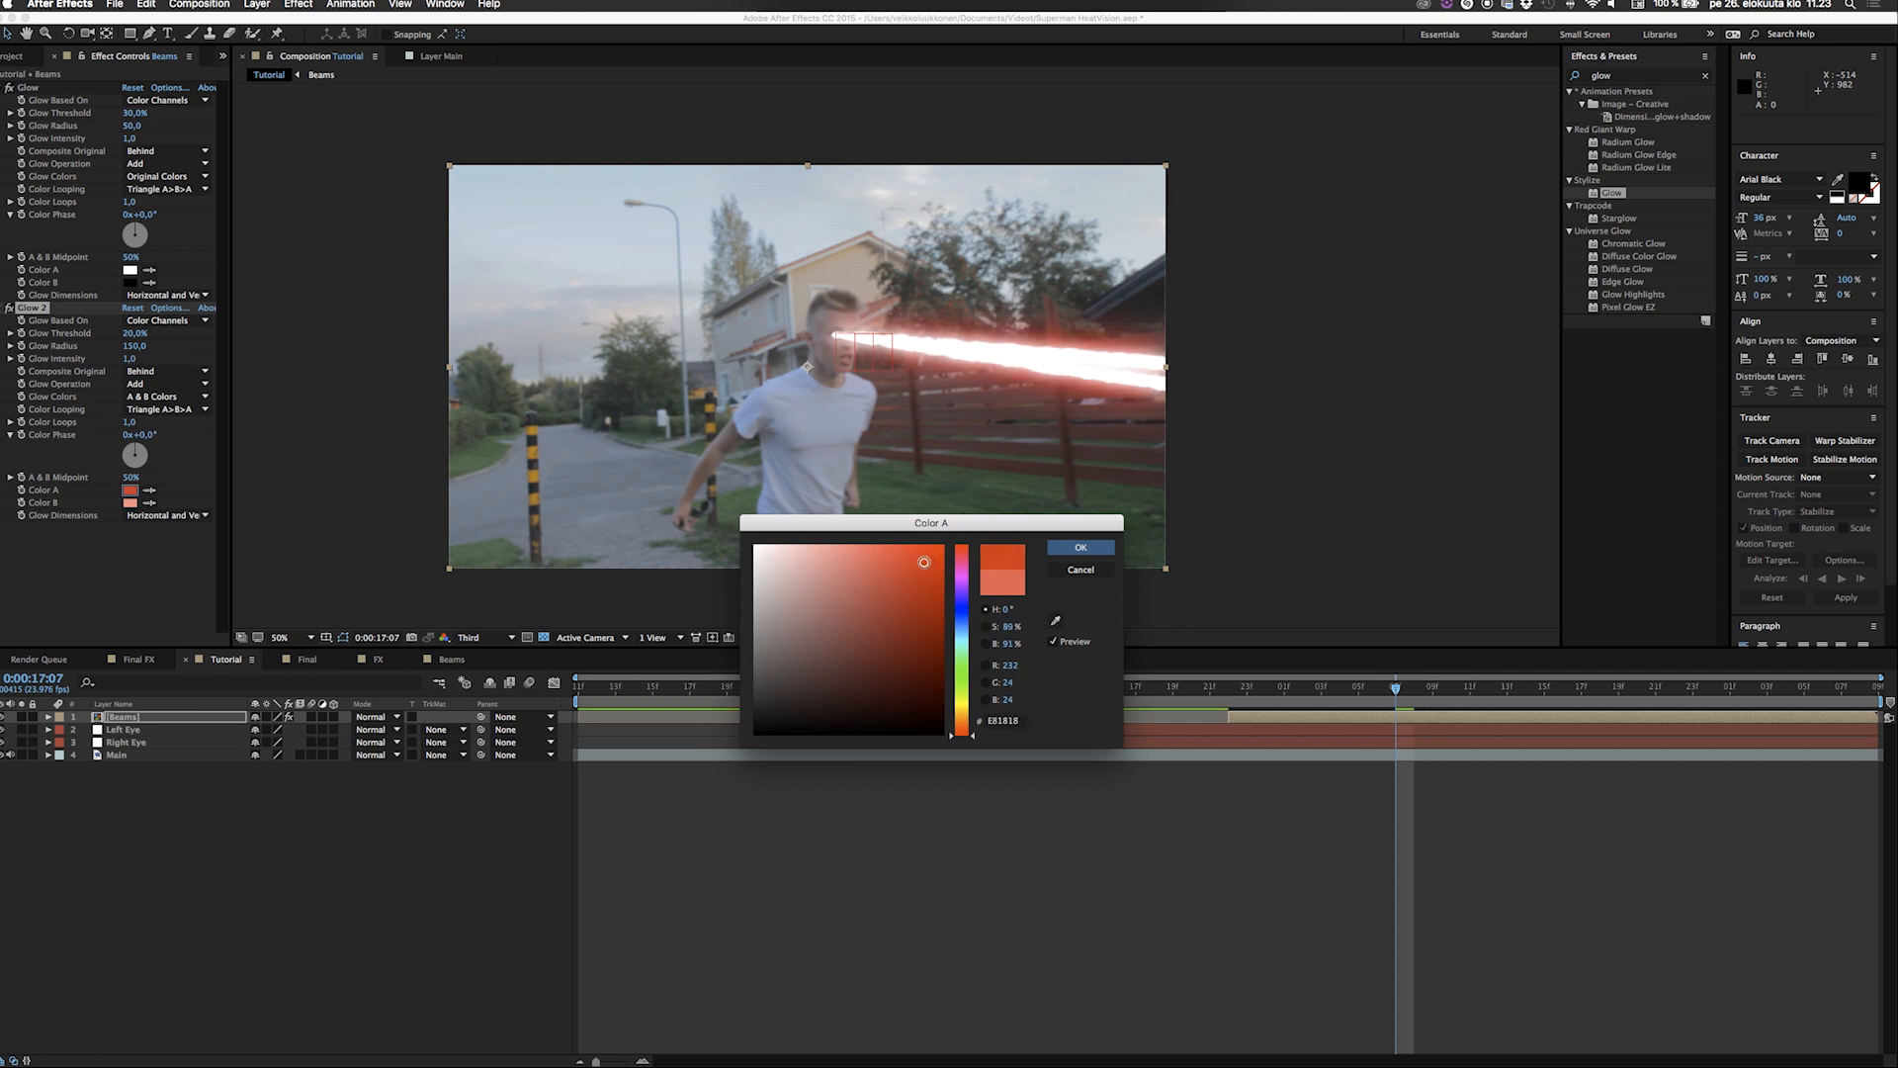
pyautogui.click(1079, 545)
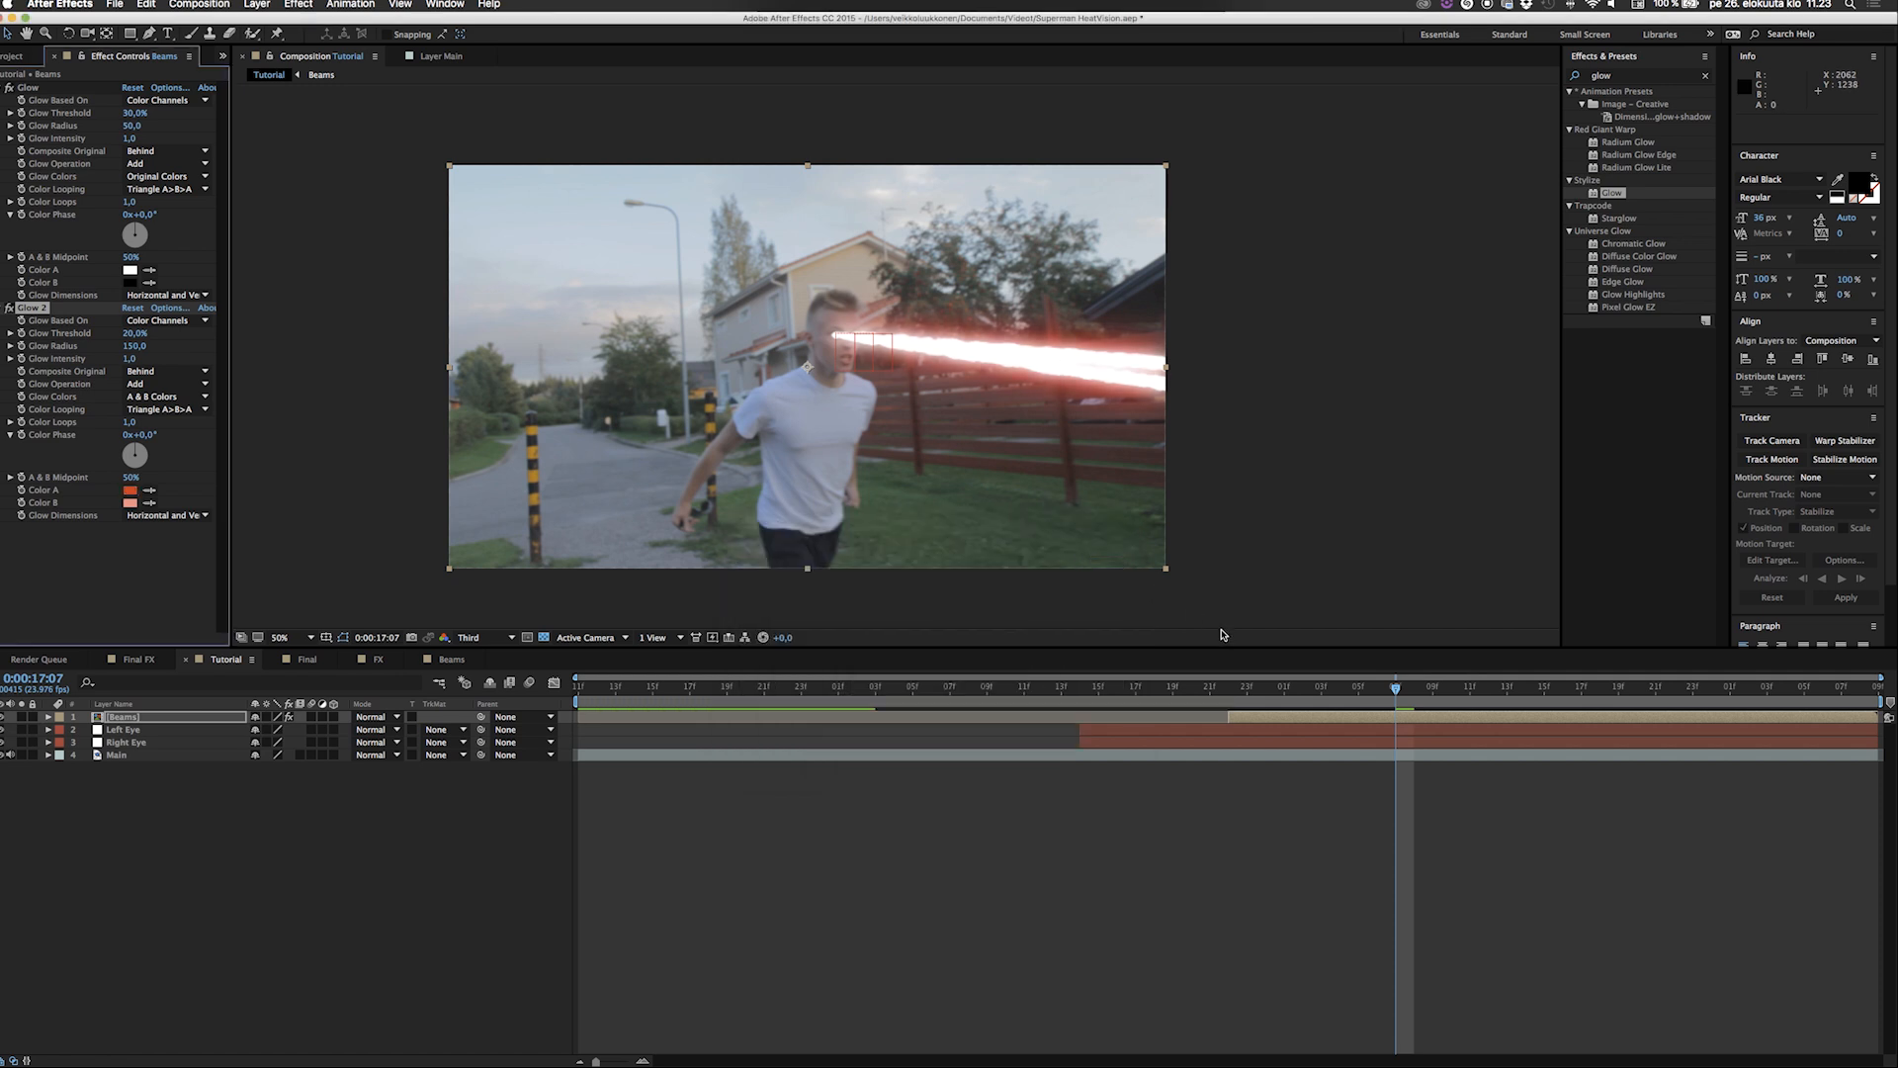
# Preview the glowing beams from 0:00:16:20 and scrub to 0:00:17:11.
pyautogui.click(1186, 697)
pyautogui.press('space')
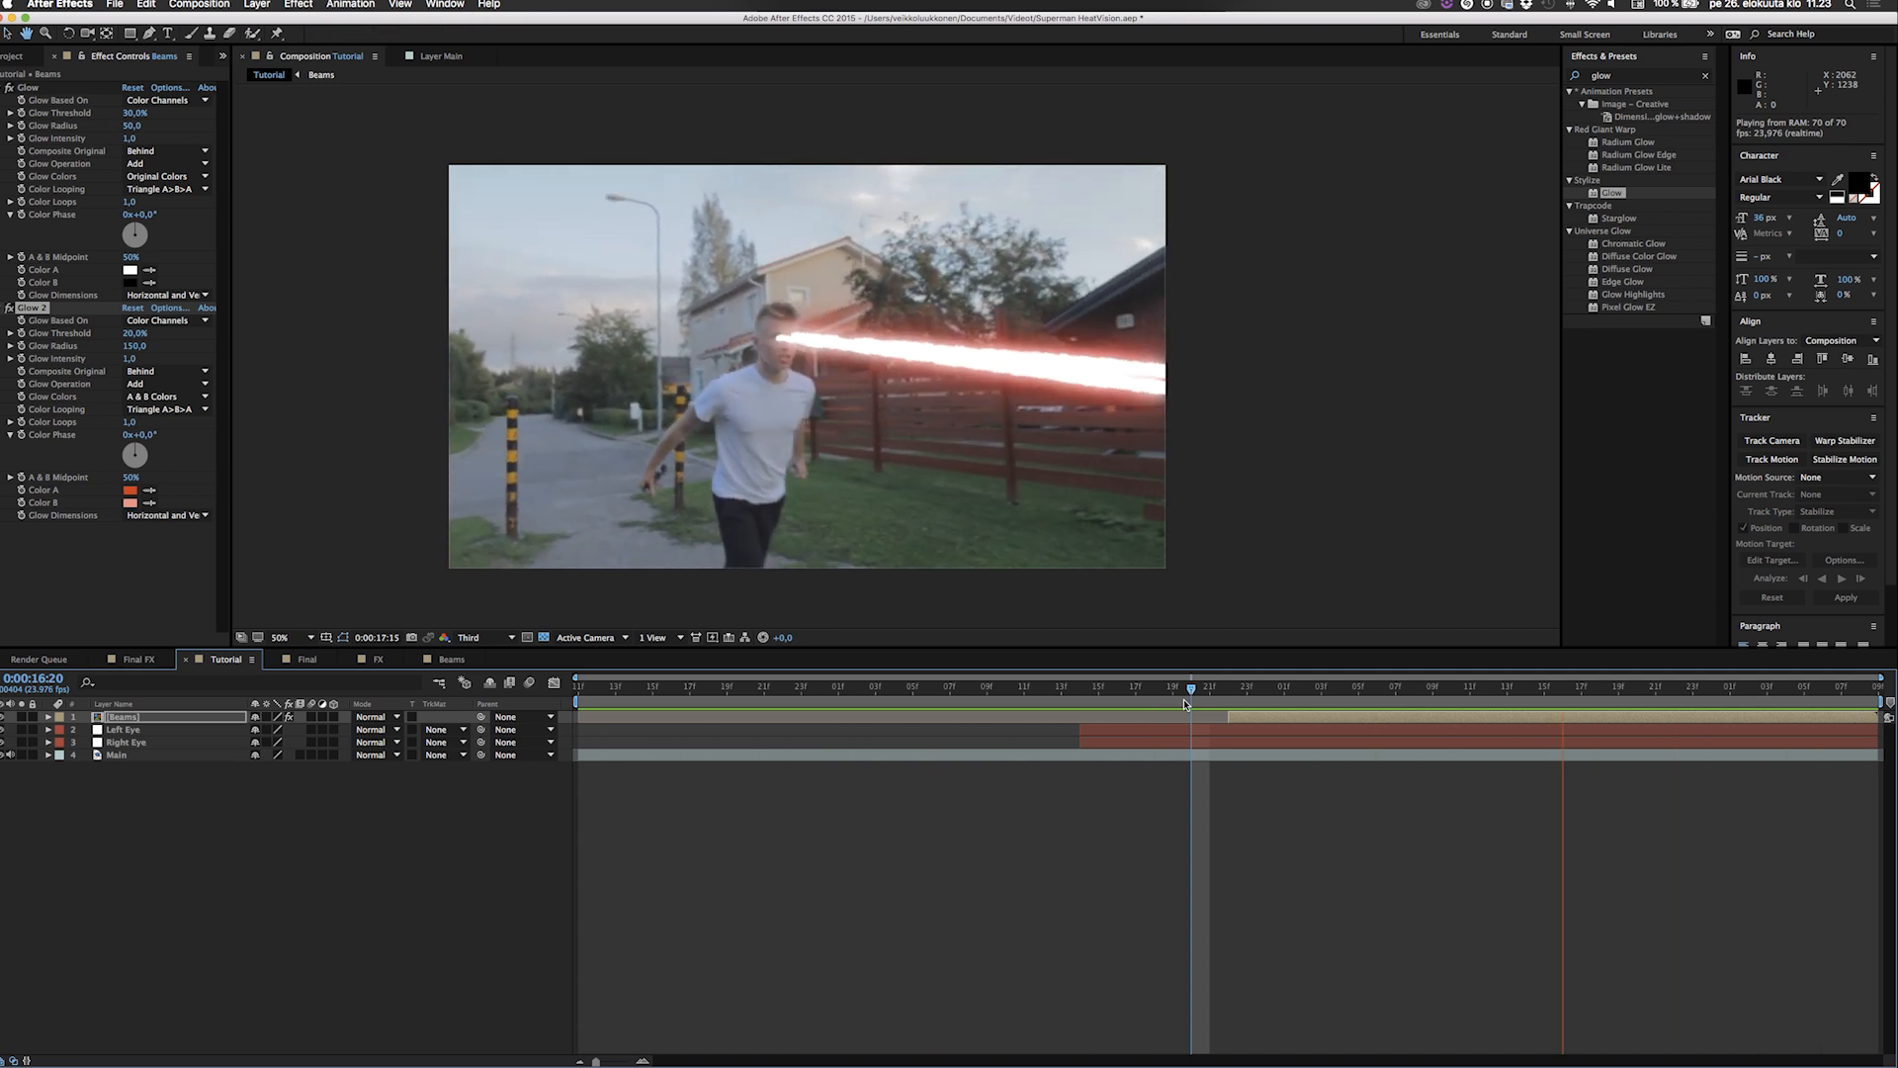
pyautogui.press('space')
pyautogui.moveTo(1260, 698); pyautogui.dragTo(1470, 692)
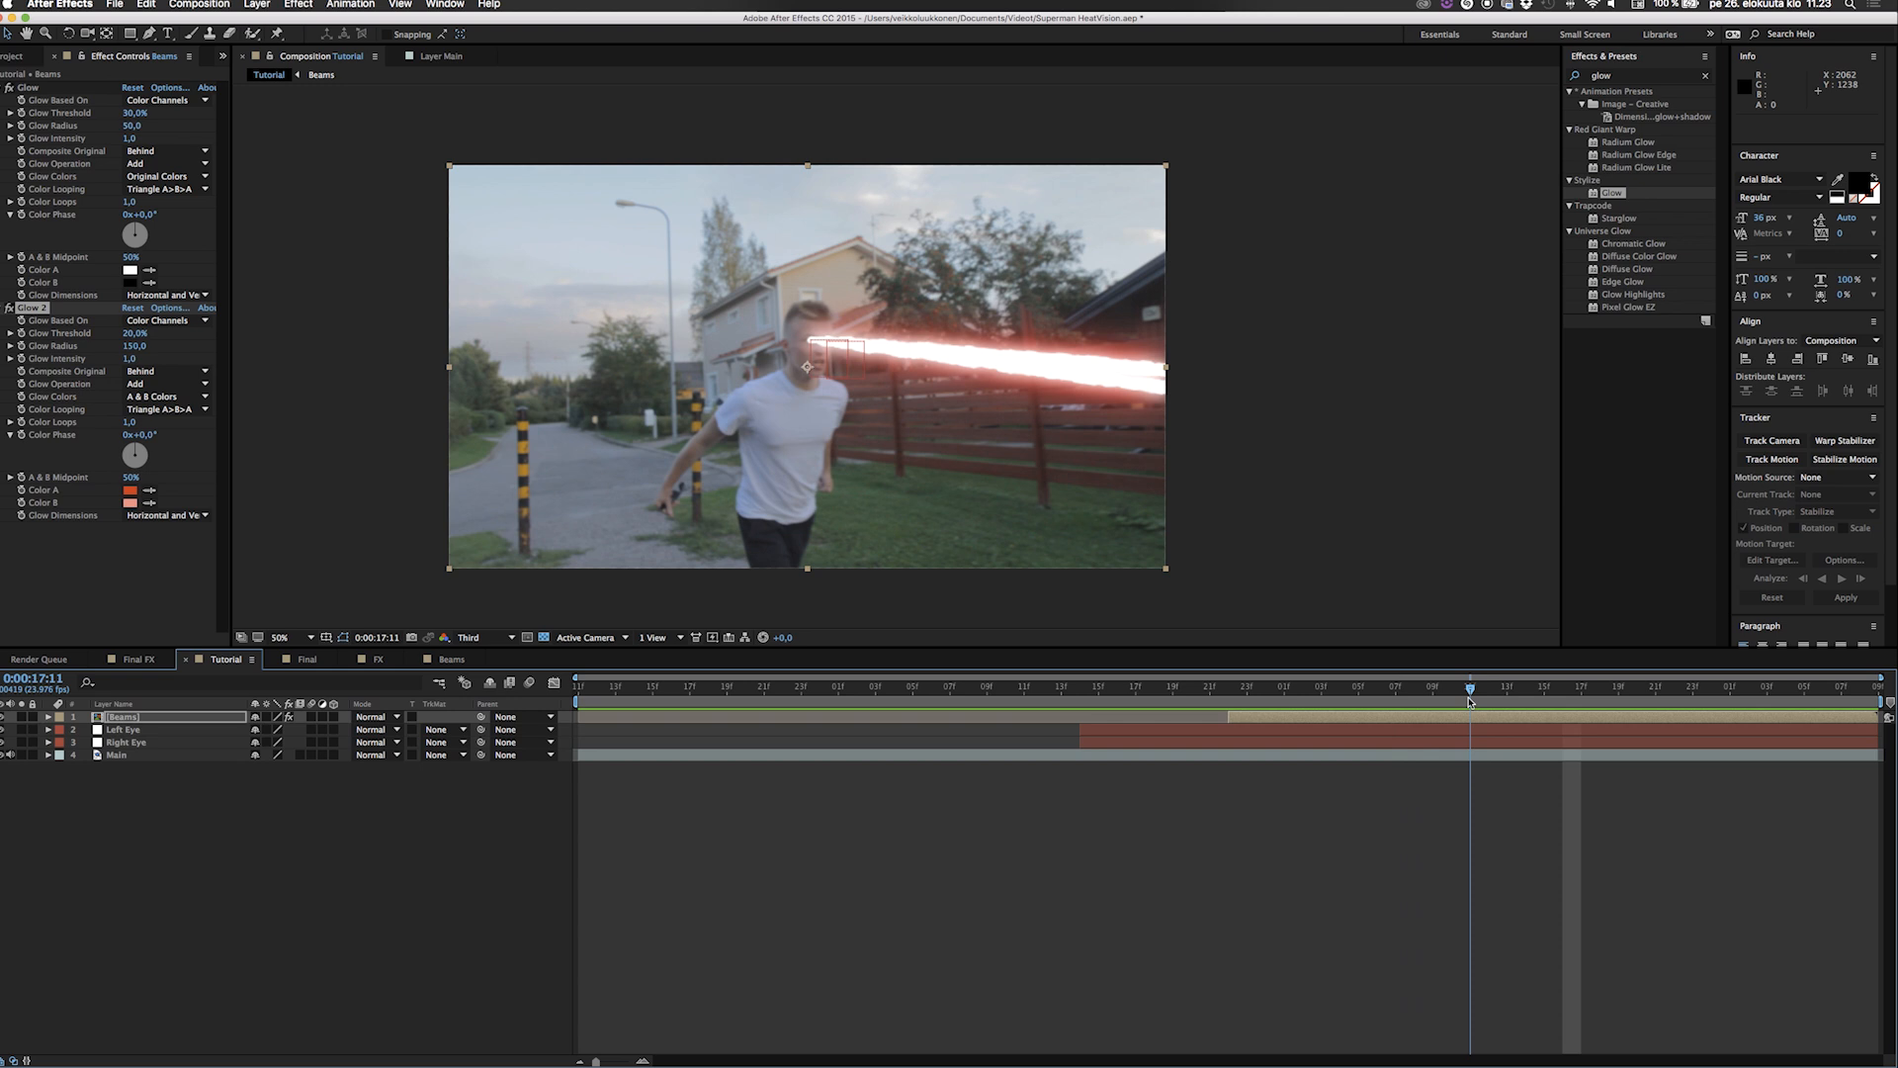
# Collapse the settings of both Glow effects and hide the Beams layer.
pyautogui.click(9, 88)
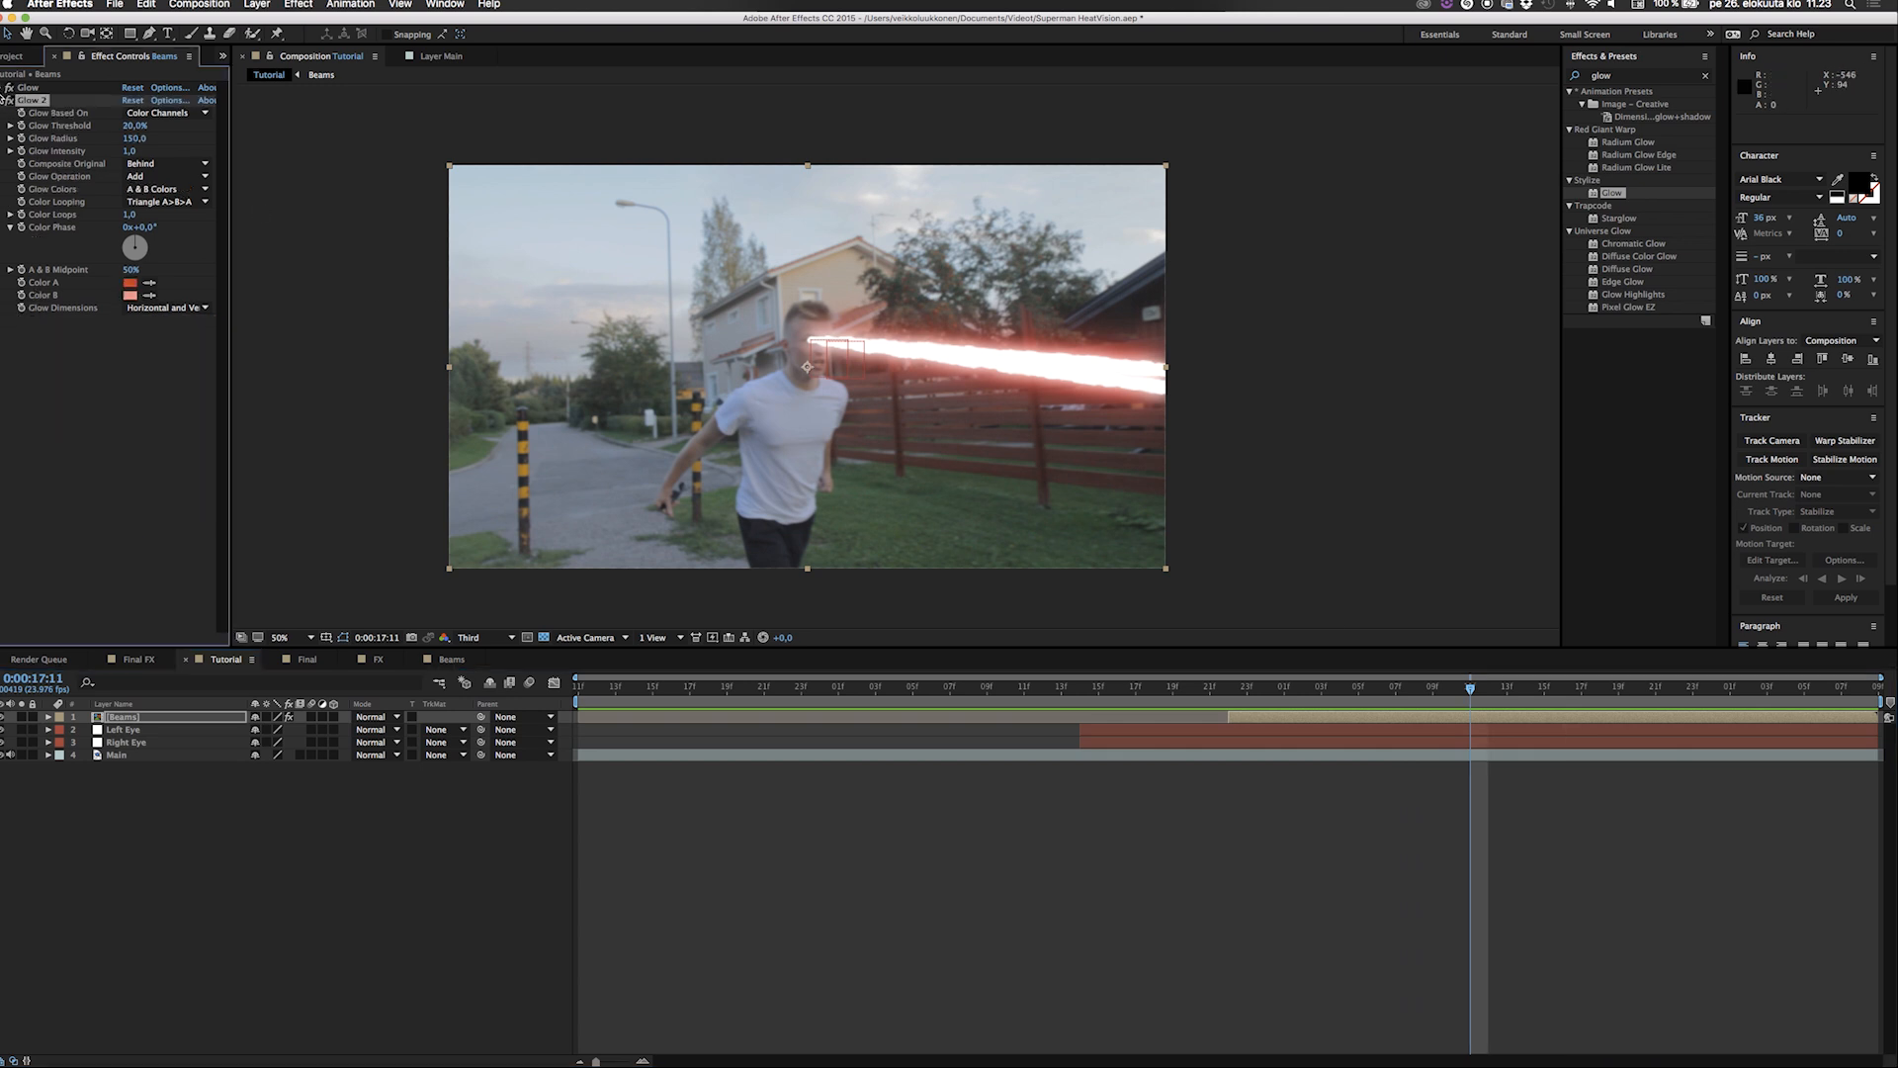
pyautogui.click(9, 100)
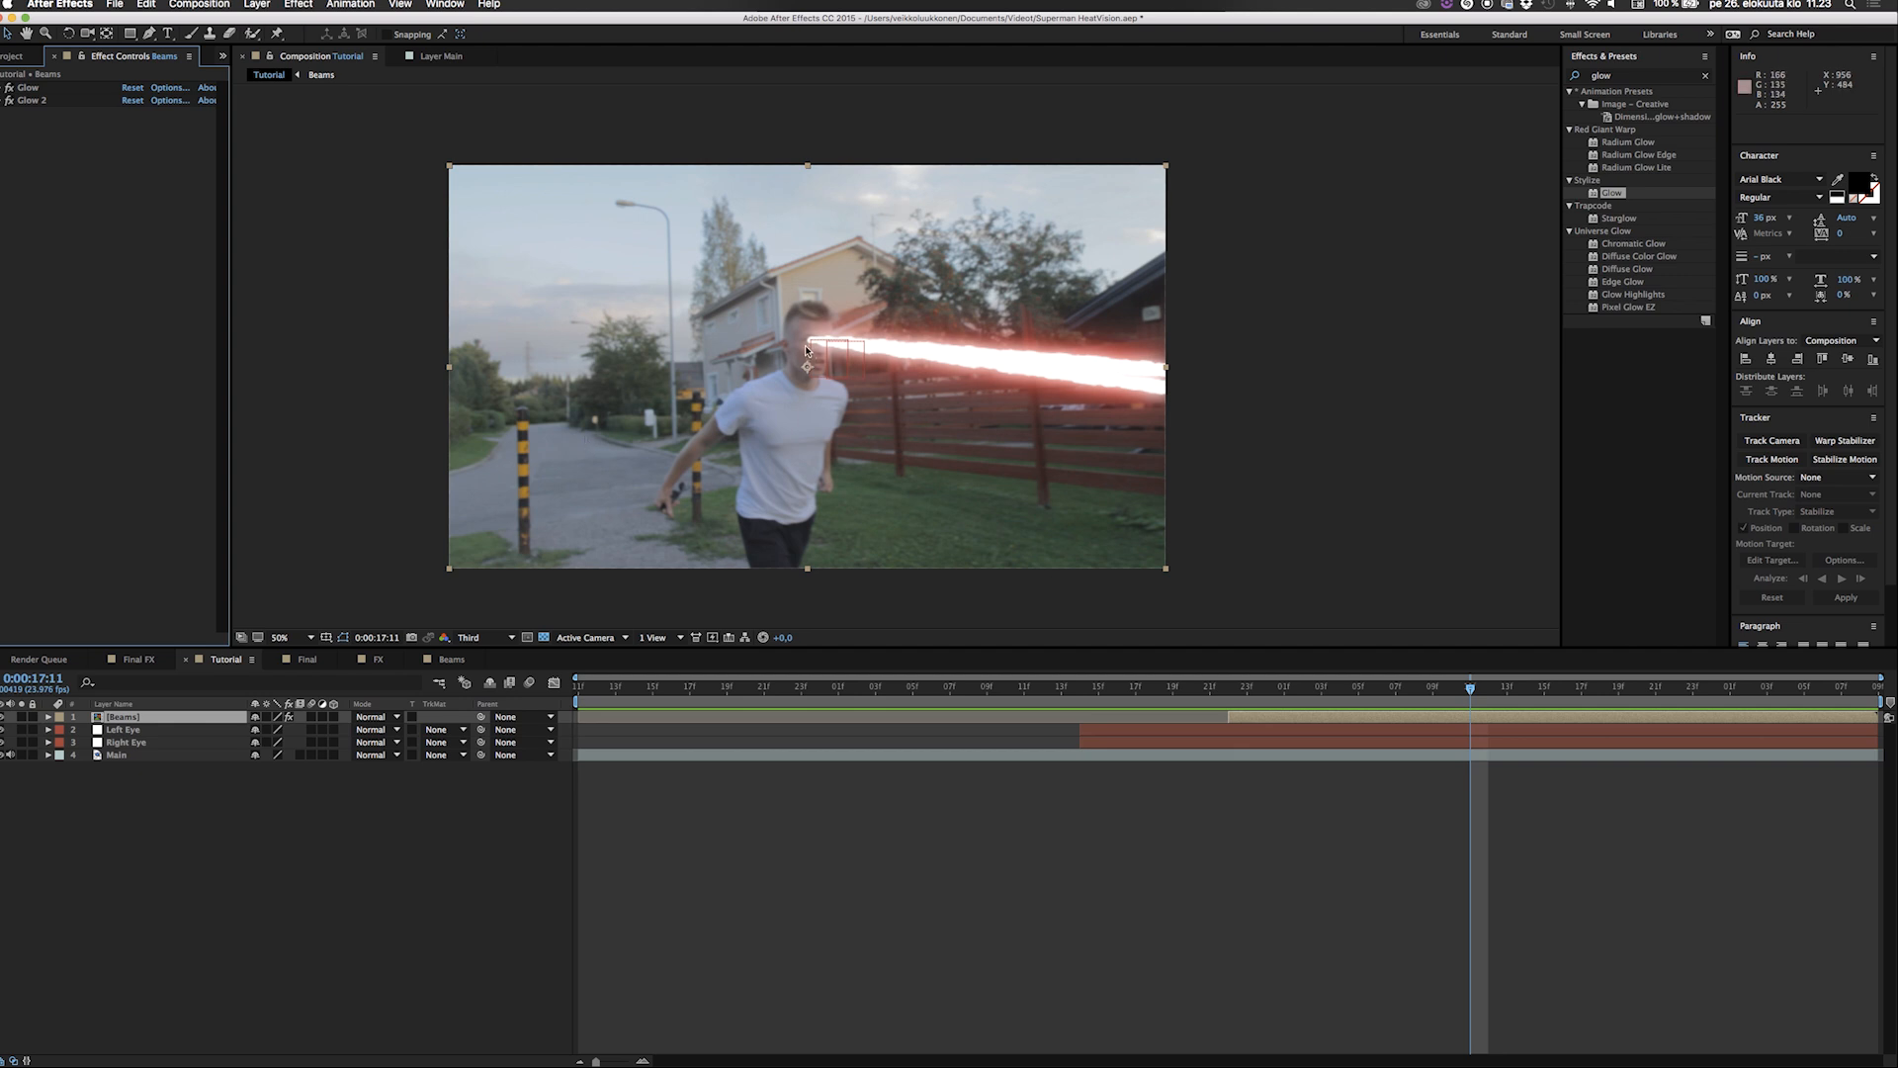
pyautogui.press('.')
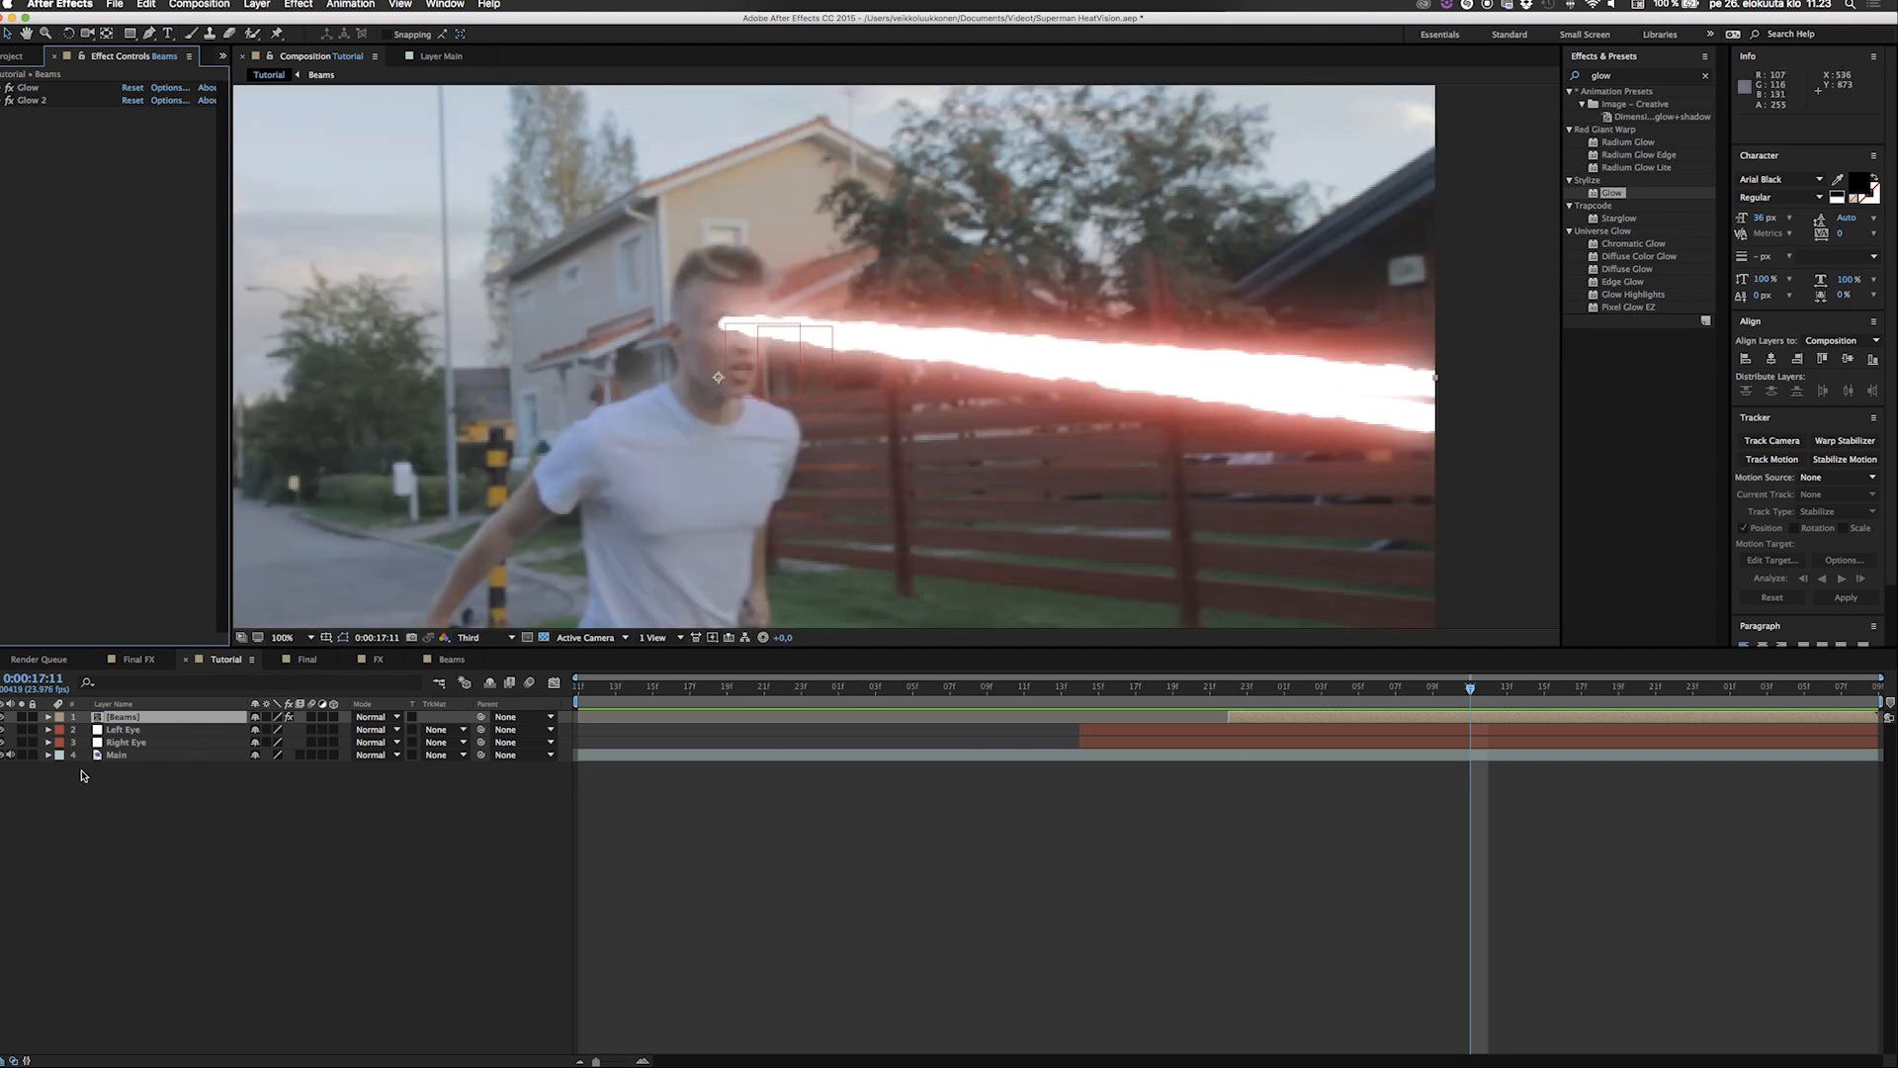
pyautogui.click(3, 718)
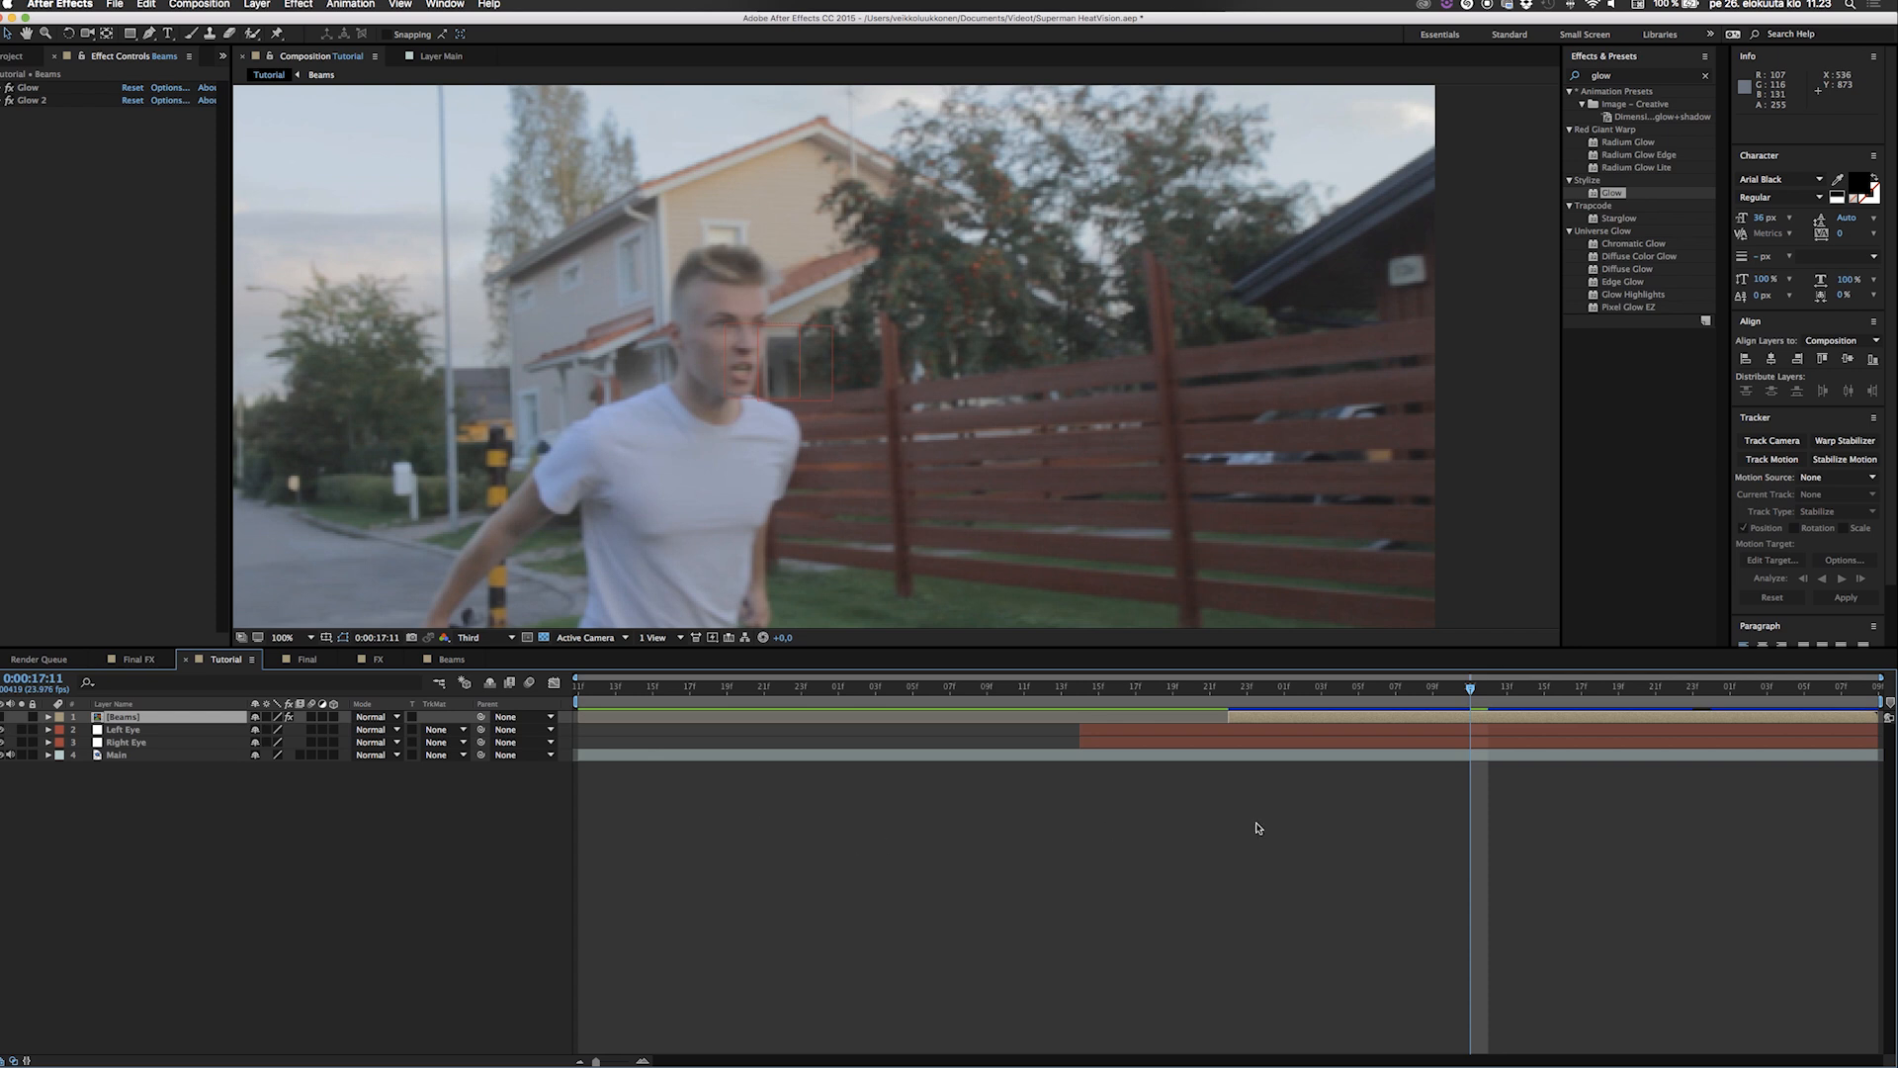
# With the playhead at 0:00:16:22, create a white 1920 x 1080 px solid layer named flare.
pyautogui.click(1228, 703)
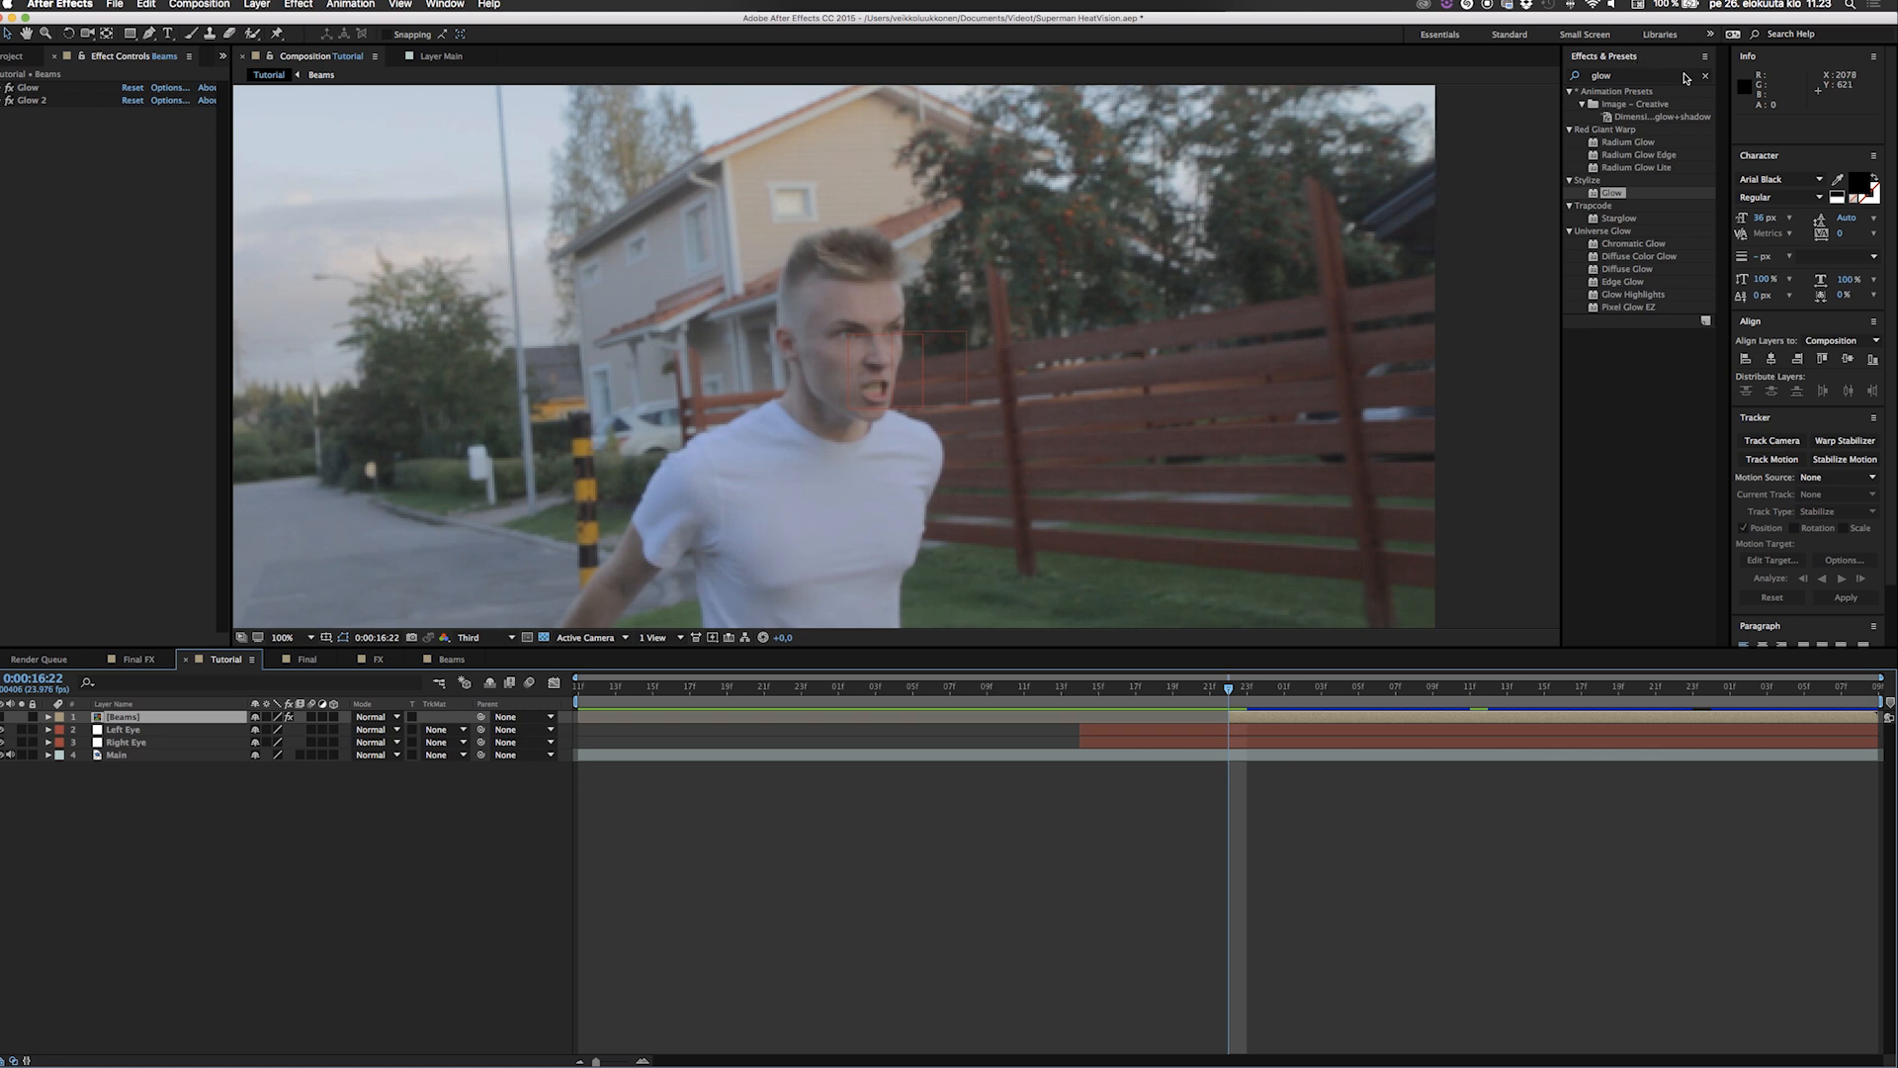
pyautogui.click(369, 887)
pyautogui.press('super+y')
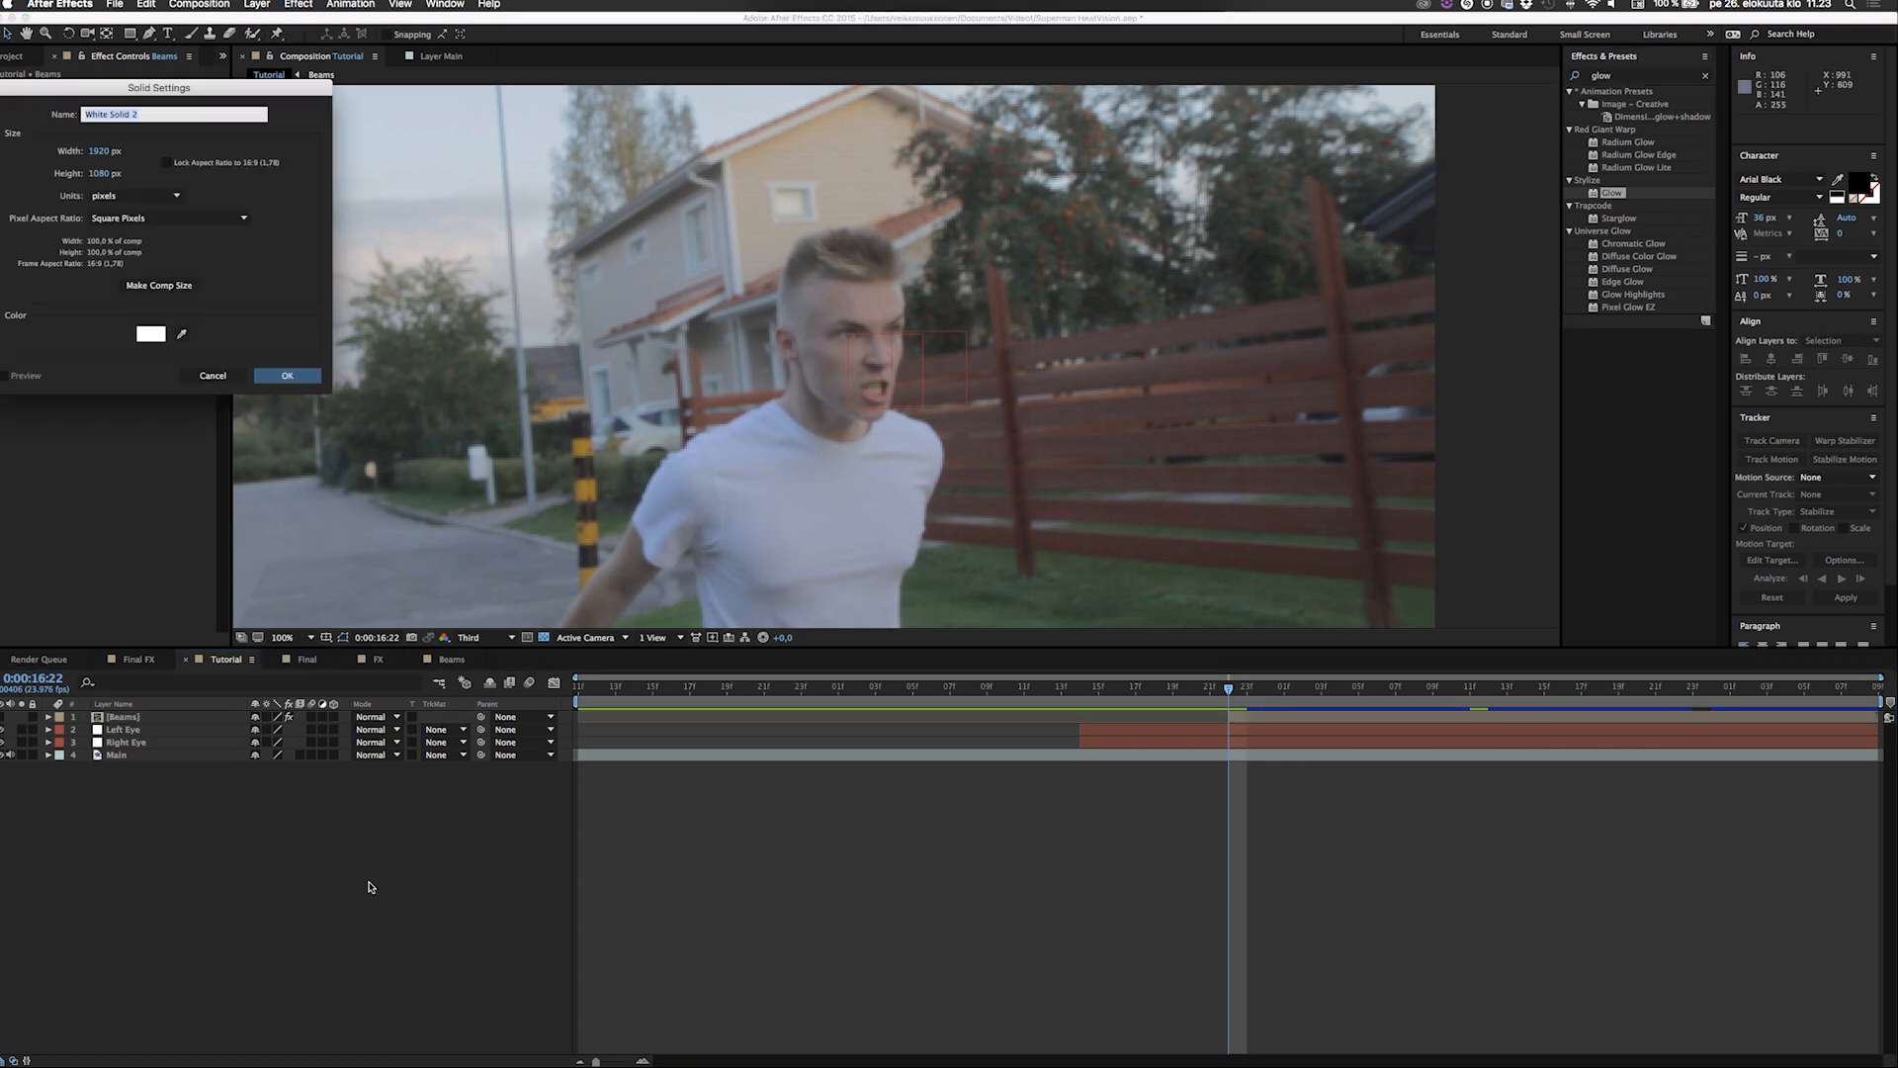
pyautogui.click(269, 377)
pyautogui.write('flare')
pyautogui.click(297, 375)
# Find the Video Copilot Optical Flares effect and apply it to the flare layer.
pyautogui.click(1632, 79)
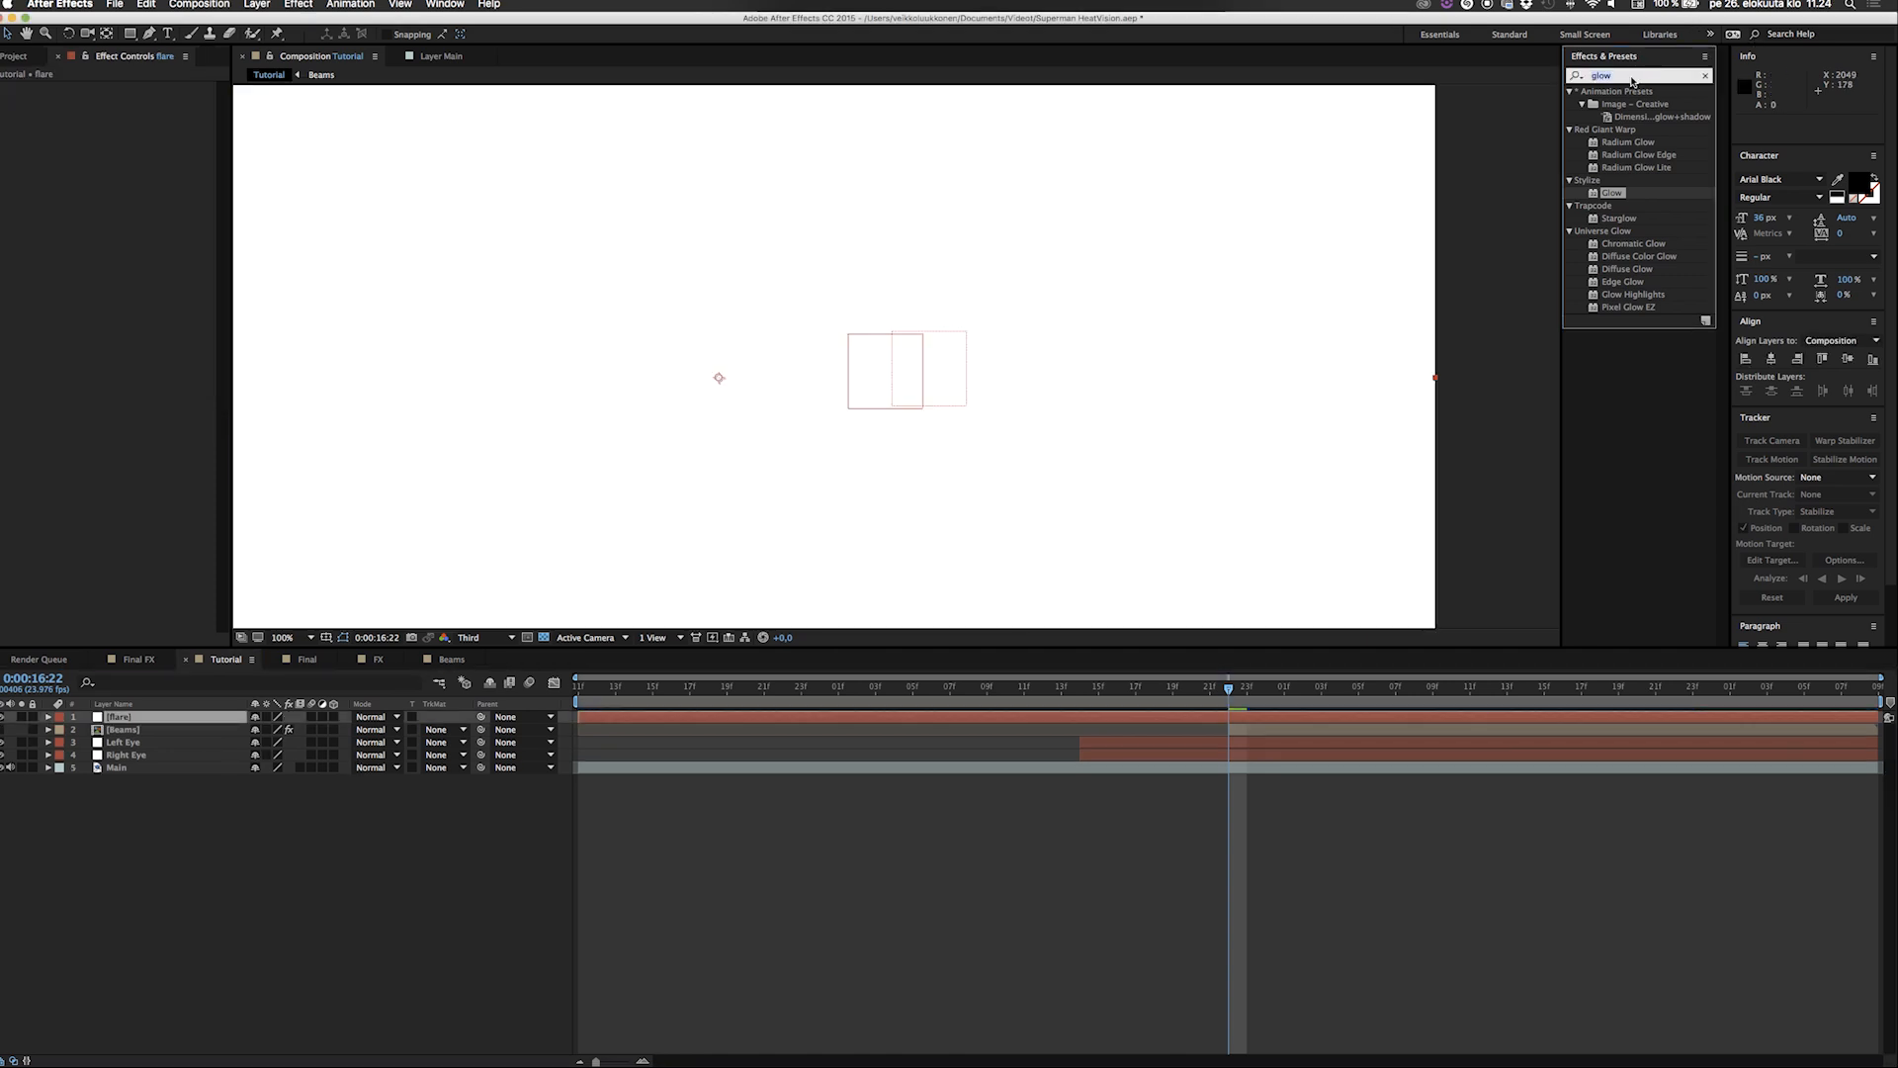
pyautogui.write('op')
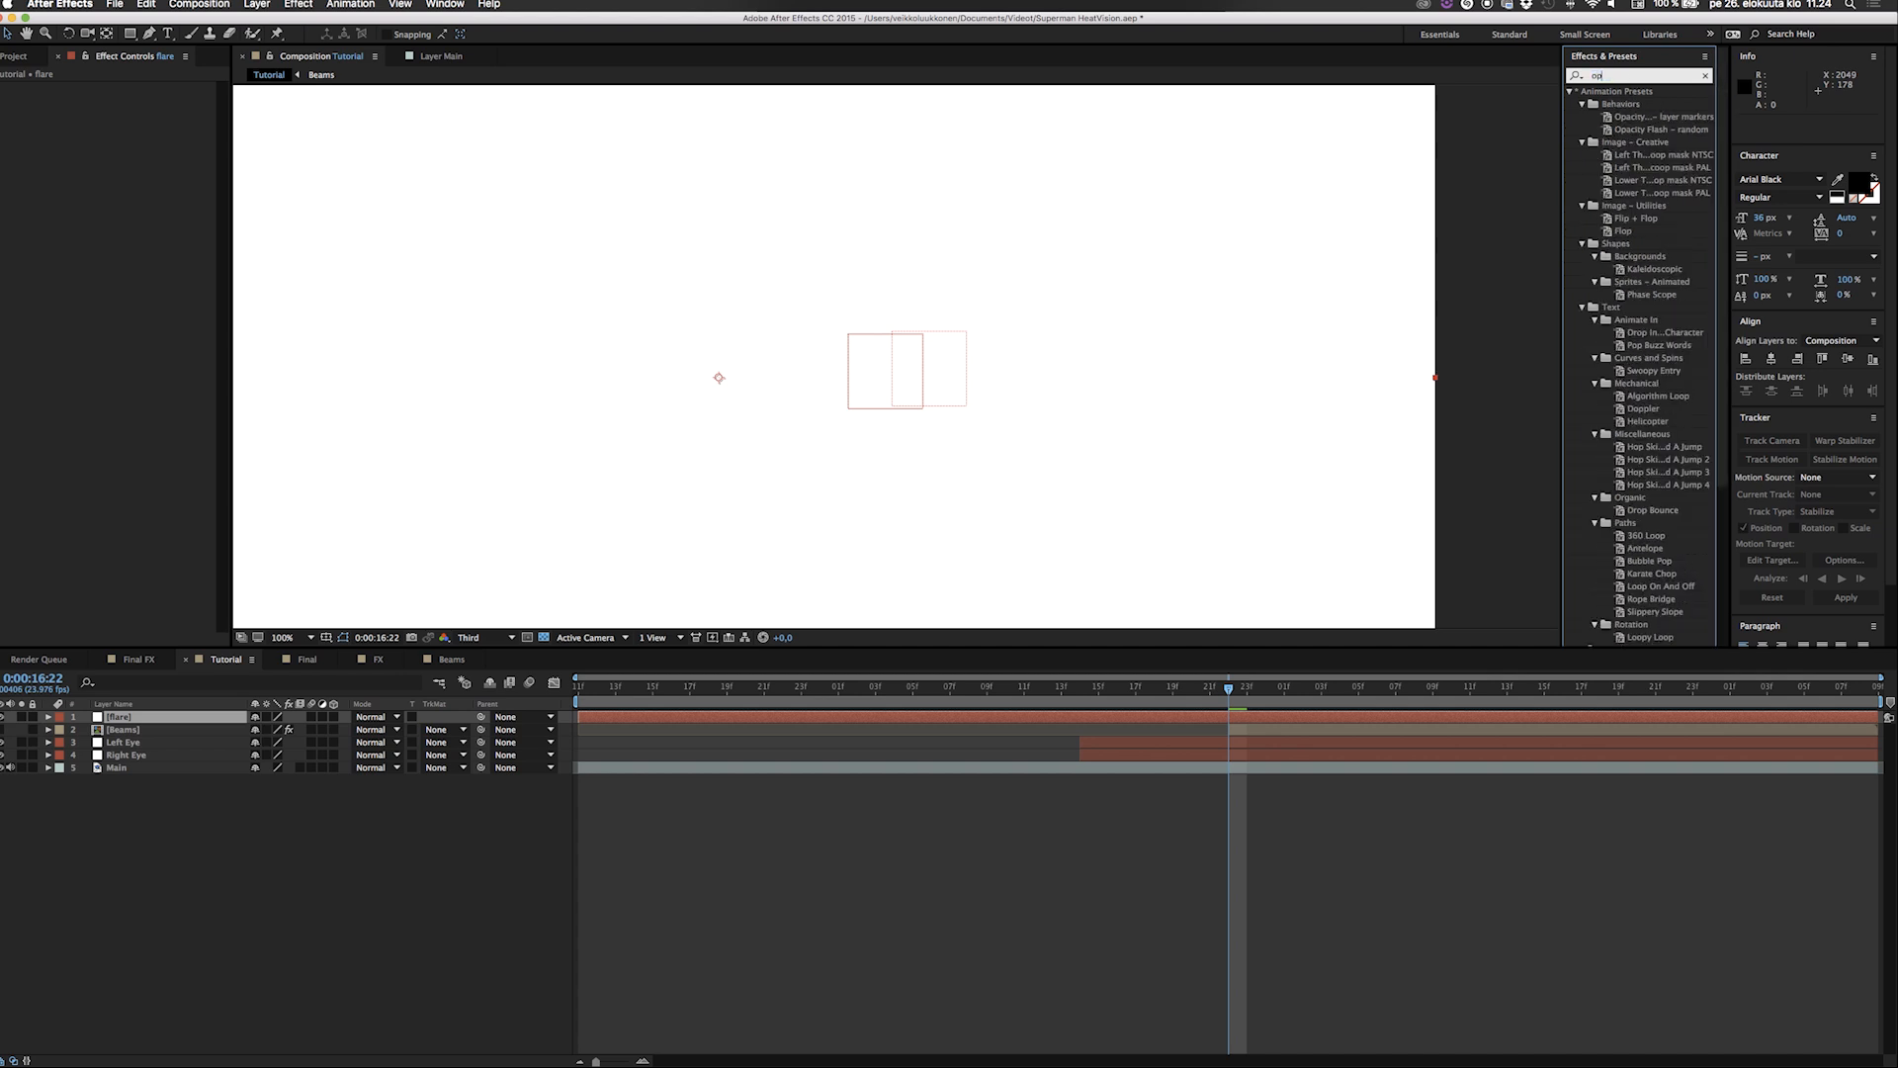
pyautogui.write('tica')
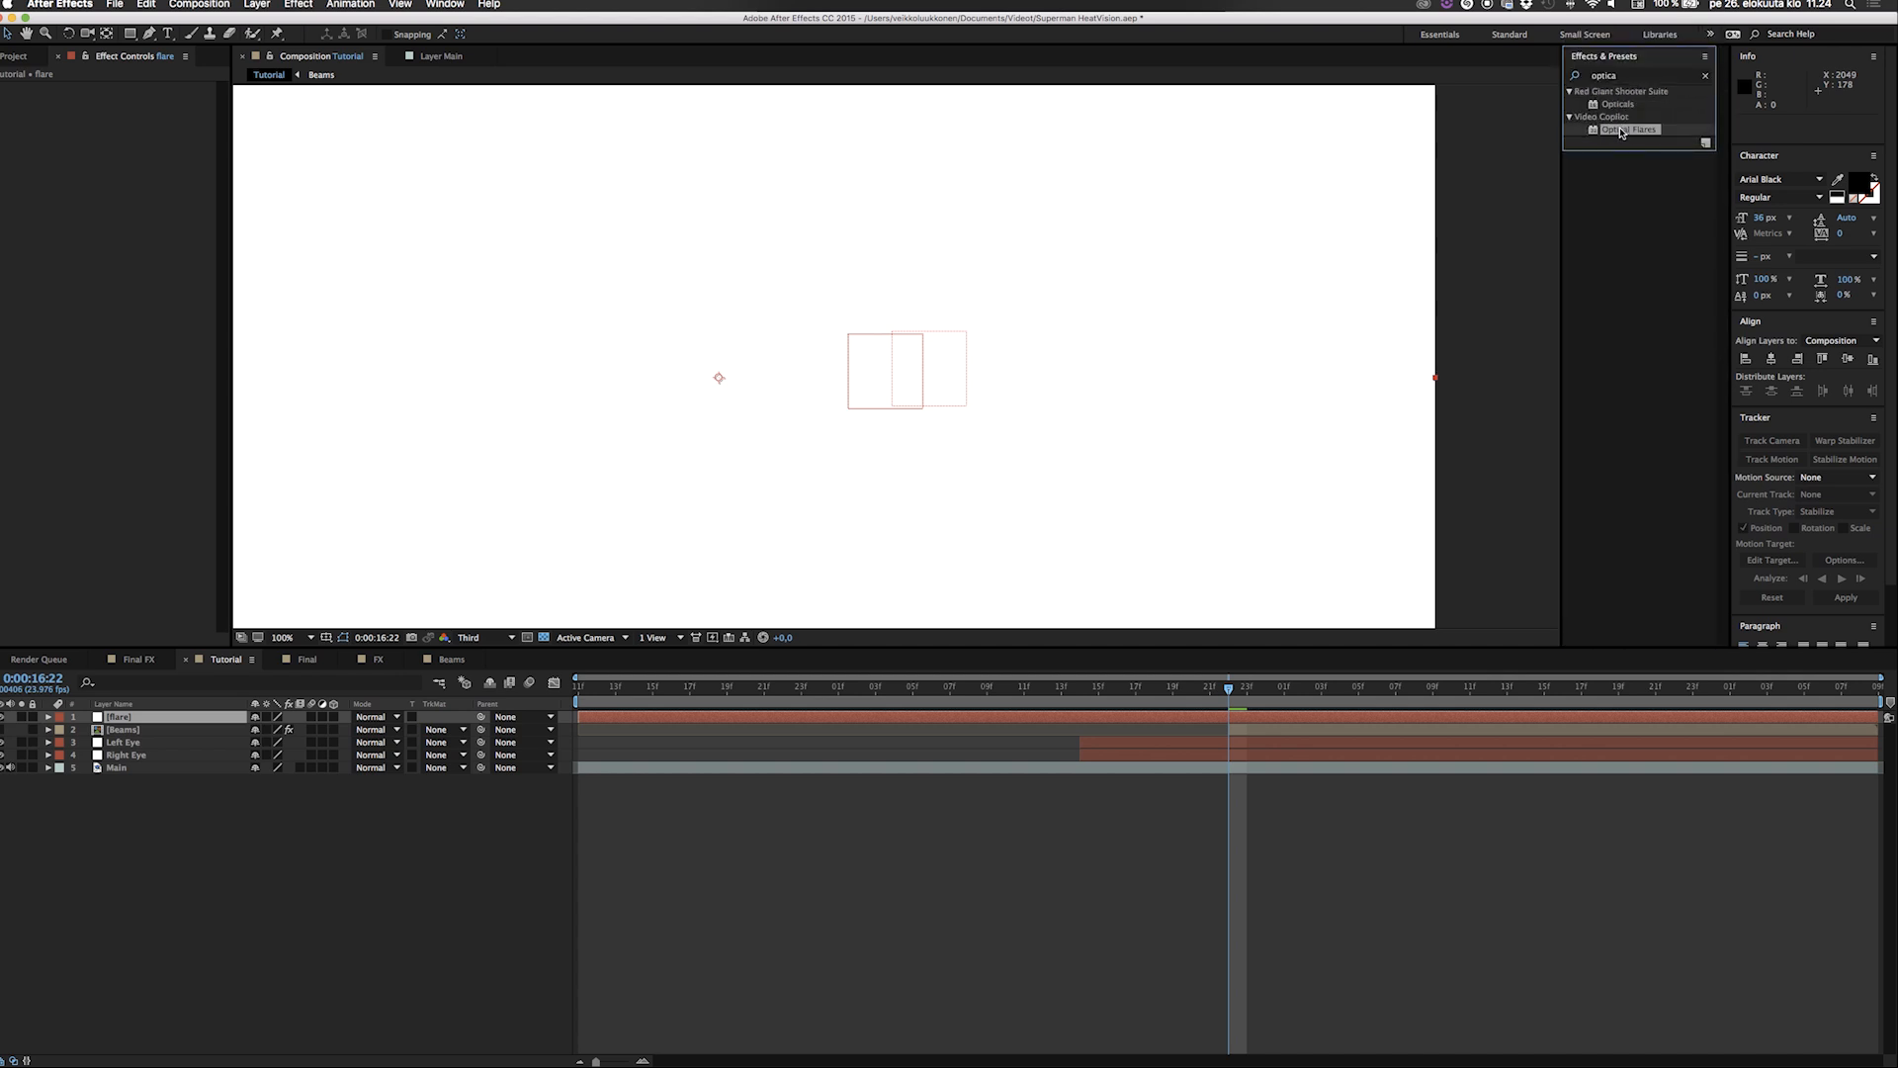
pyautogui.doubleClick(1621, 130)
# Open the Optical Flares options and load the Blue Spark preset from the Light presets.
pyautogui.click(165, 89)
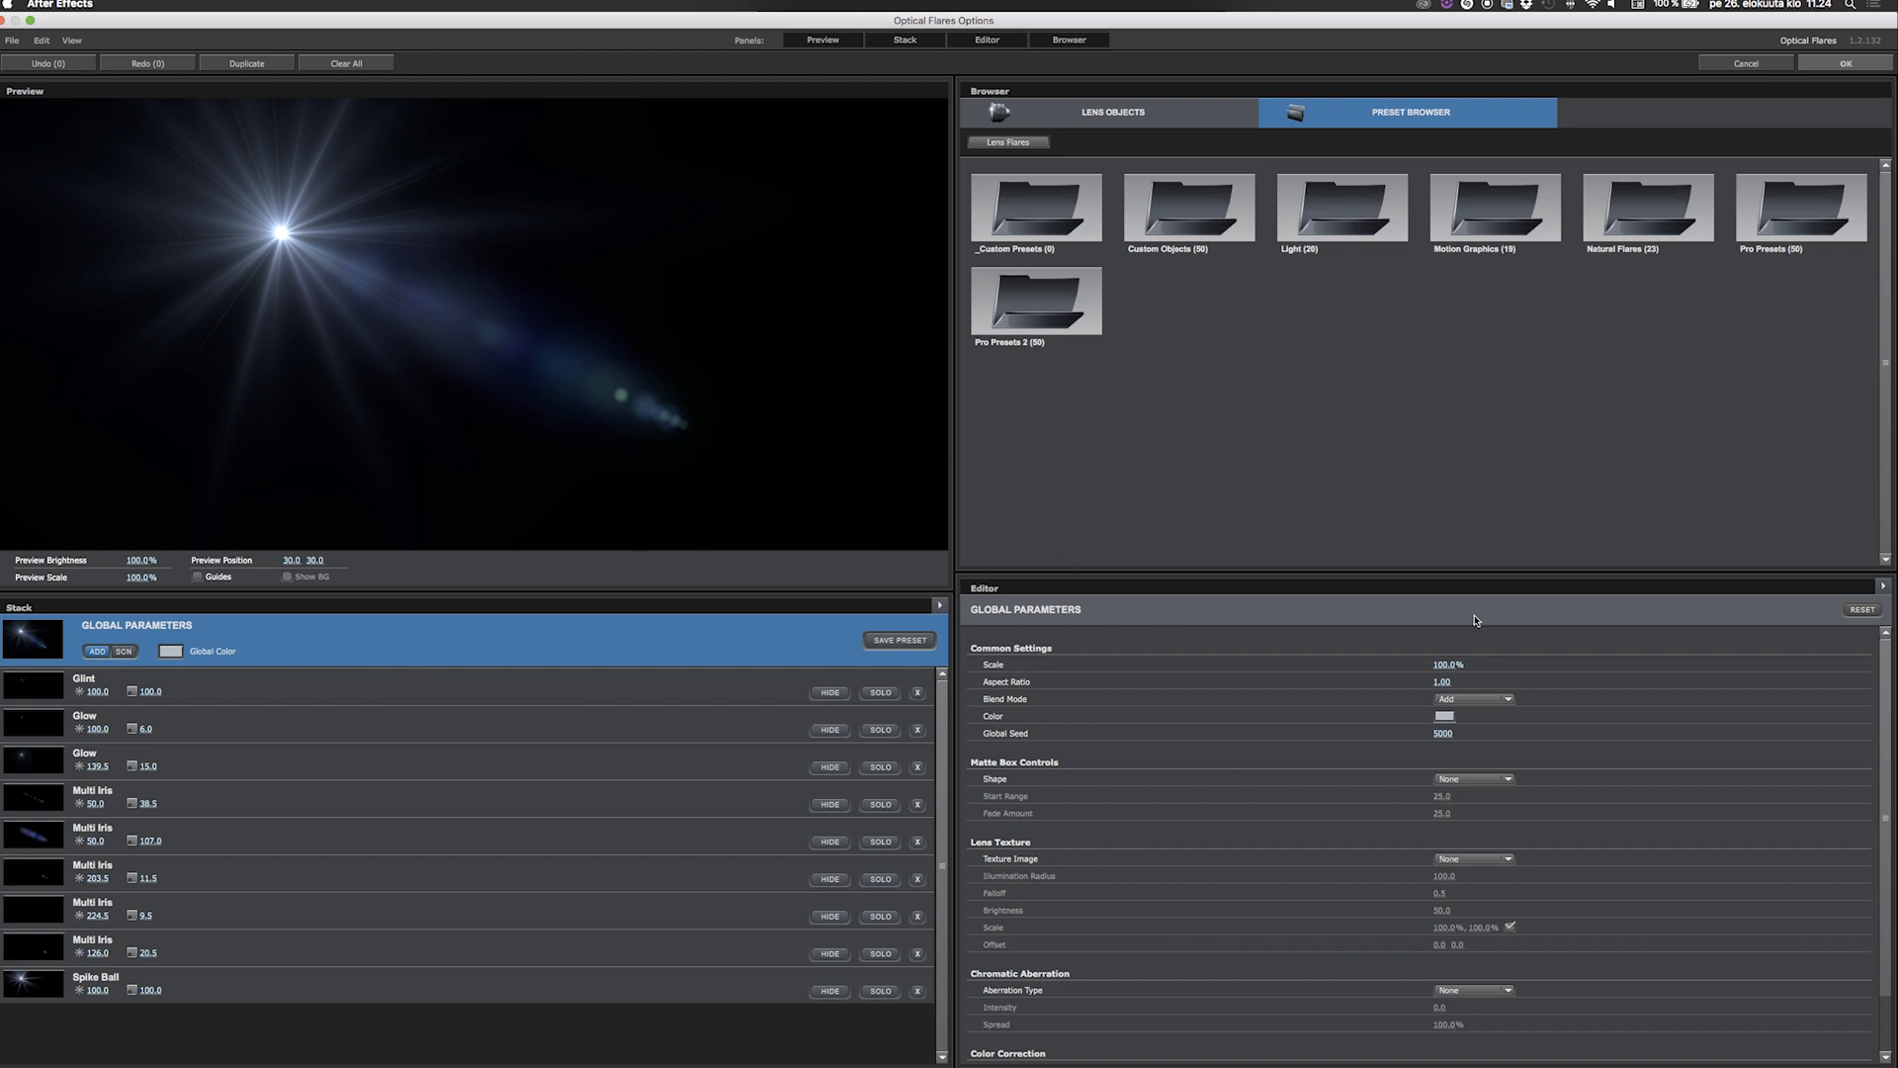
pyautogui.doubleClick(1344, 206)
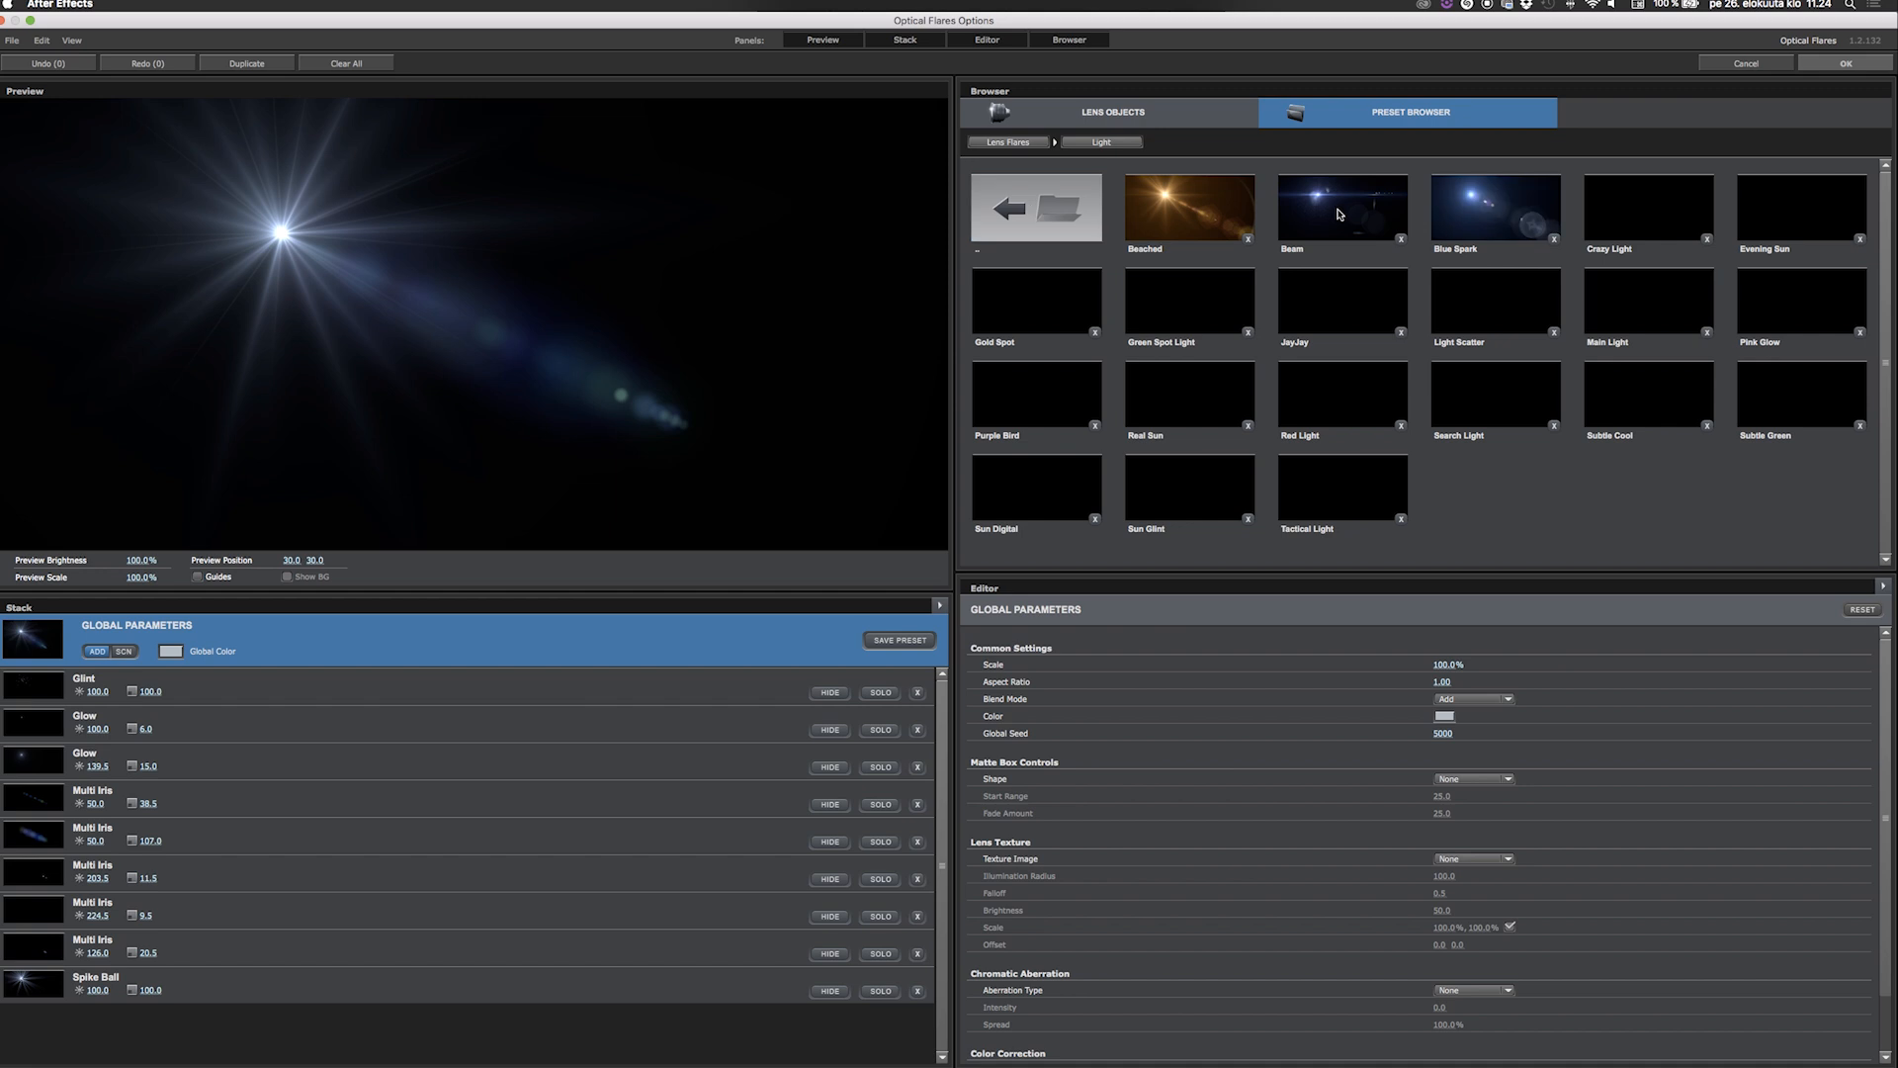
pyautogui.click(1479, 215)
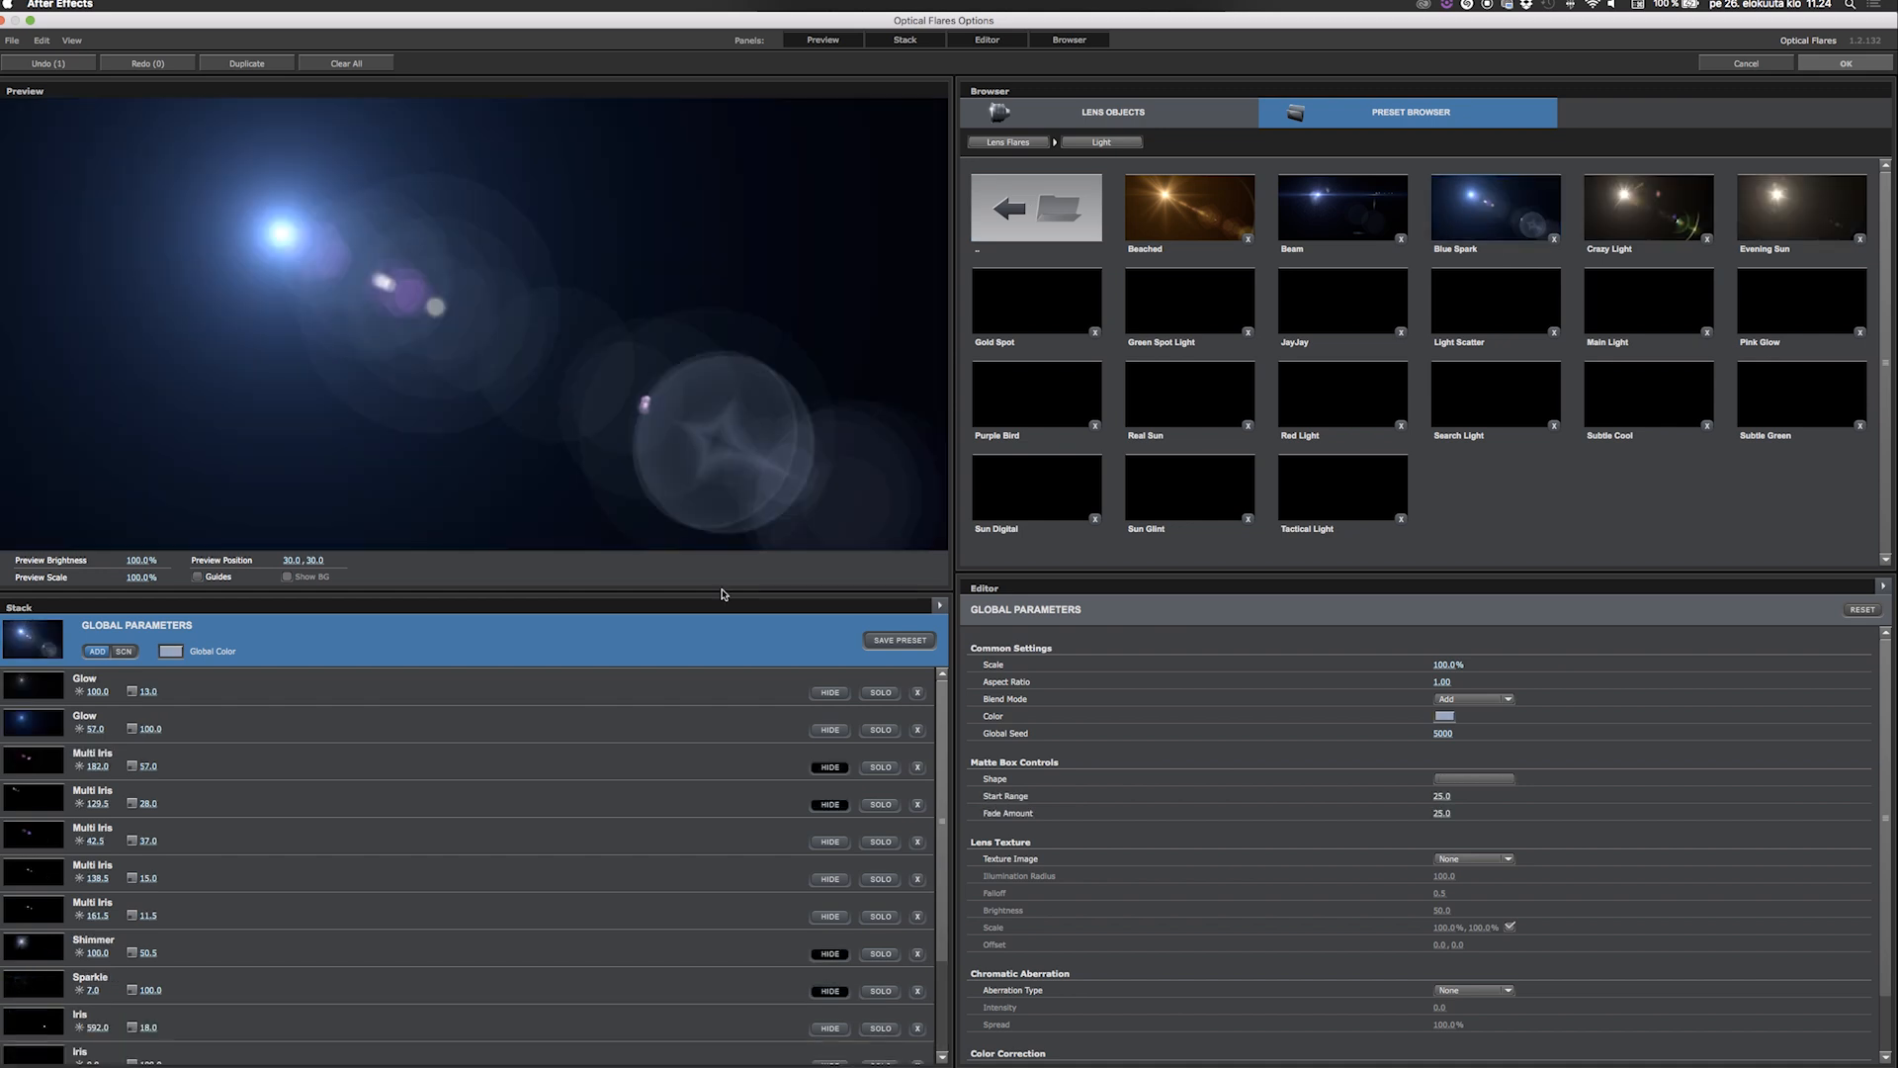
# Delete every element of the Blue Spark flare except the two Glow objects.
pyautogui.moveTo(941, 806); pyautogui.dragTo(927, 898)
pyautogui.scroll(2, 183, 779)
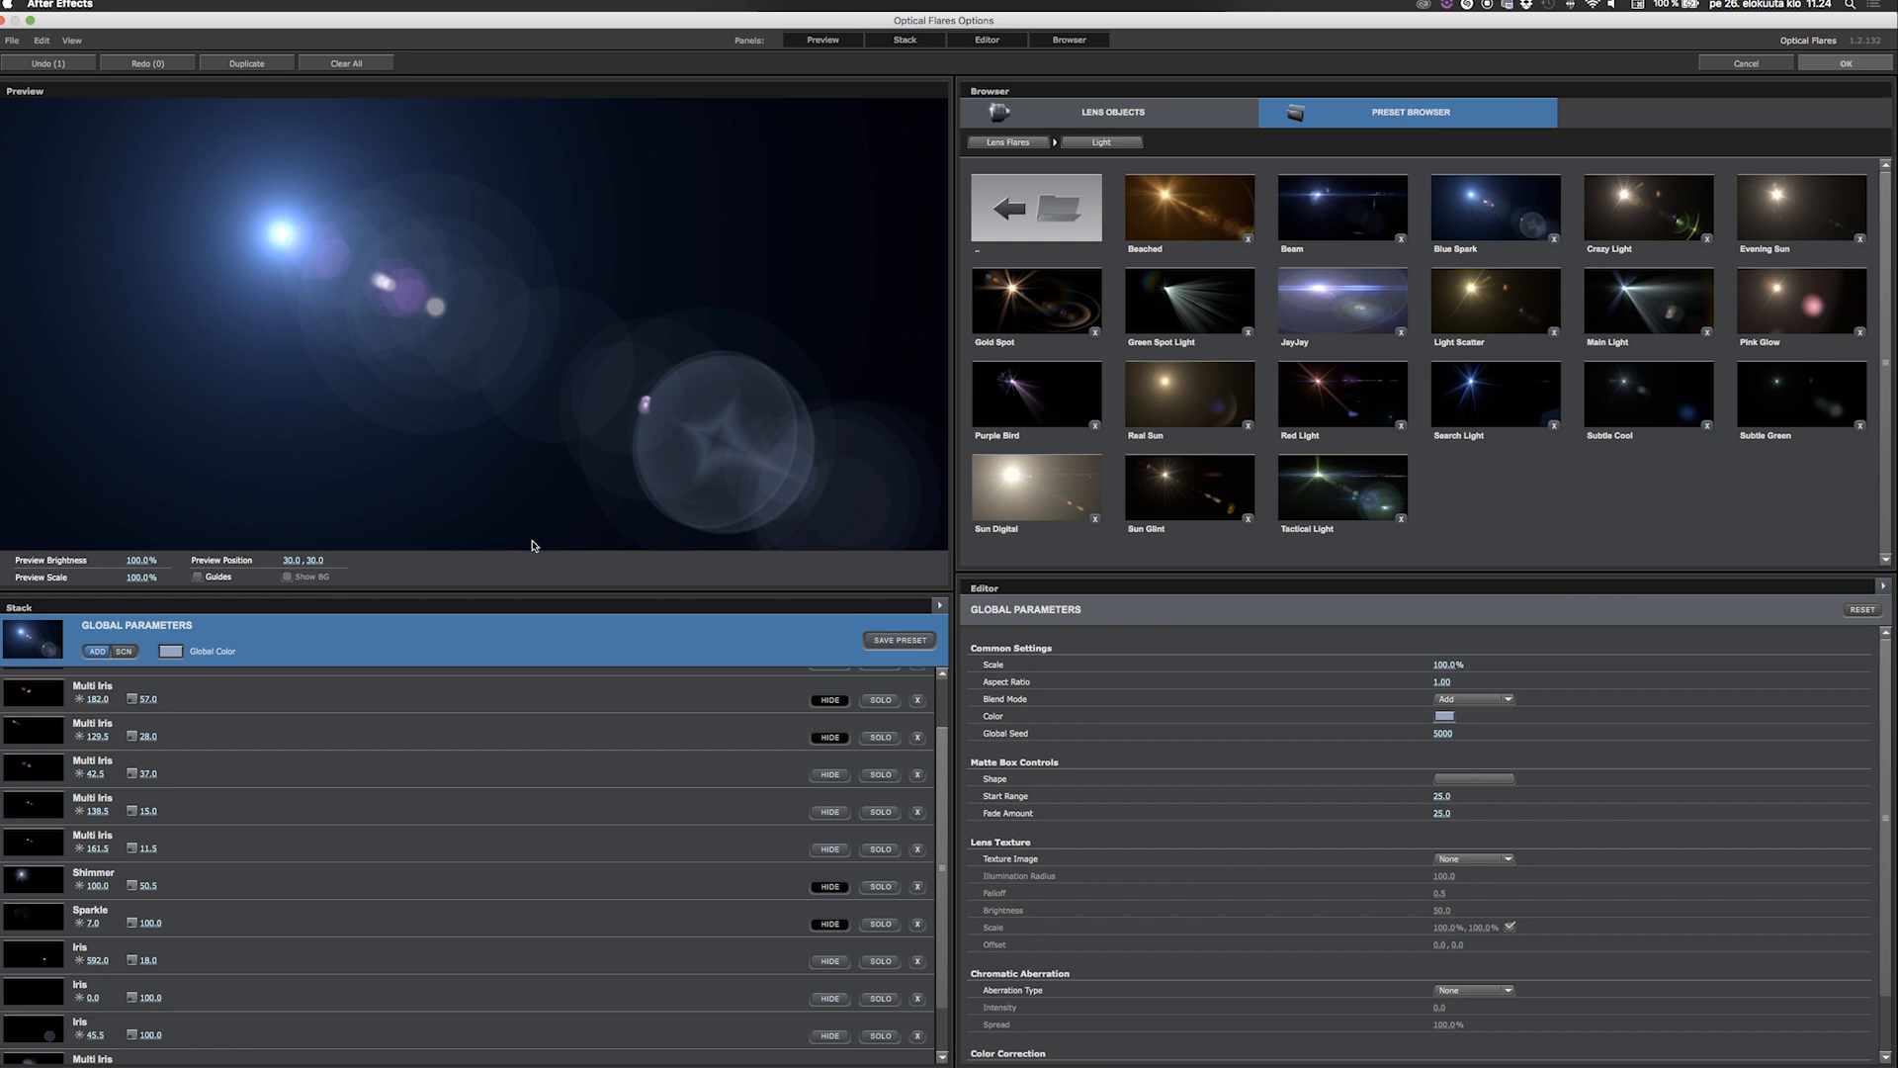
pyautogui.click(918, 737)
pyautogui.click(917, 737)
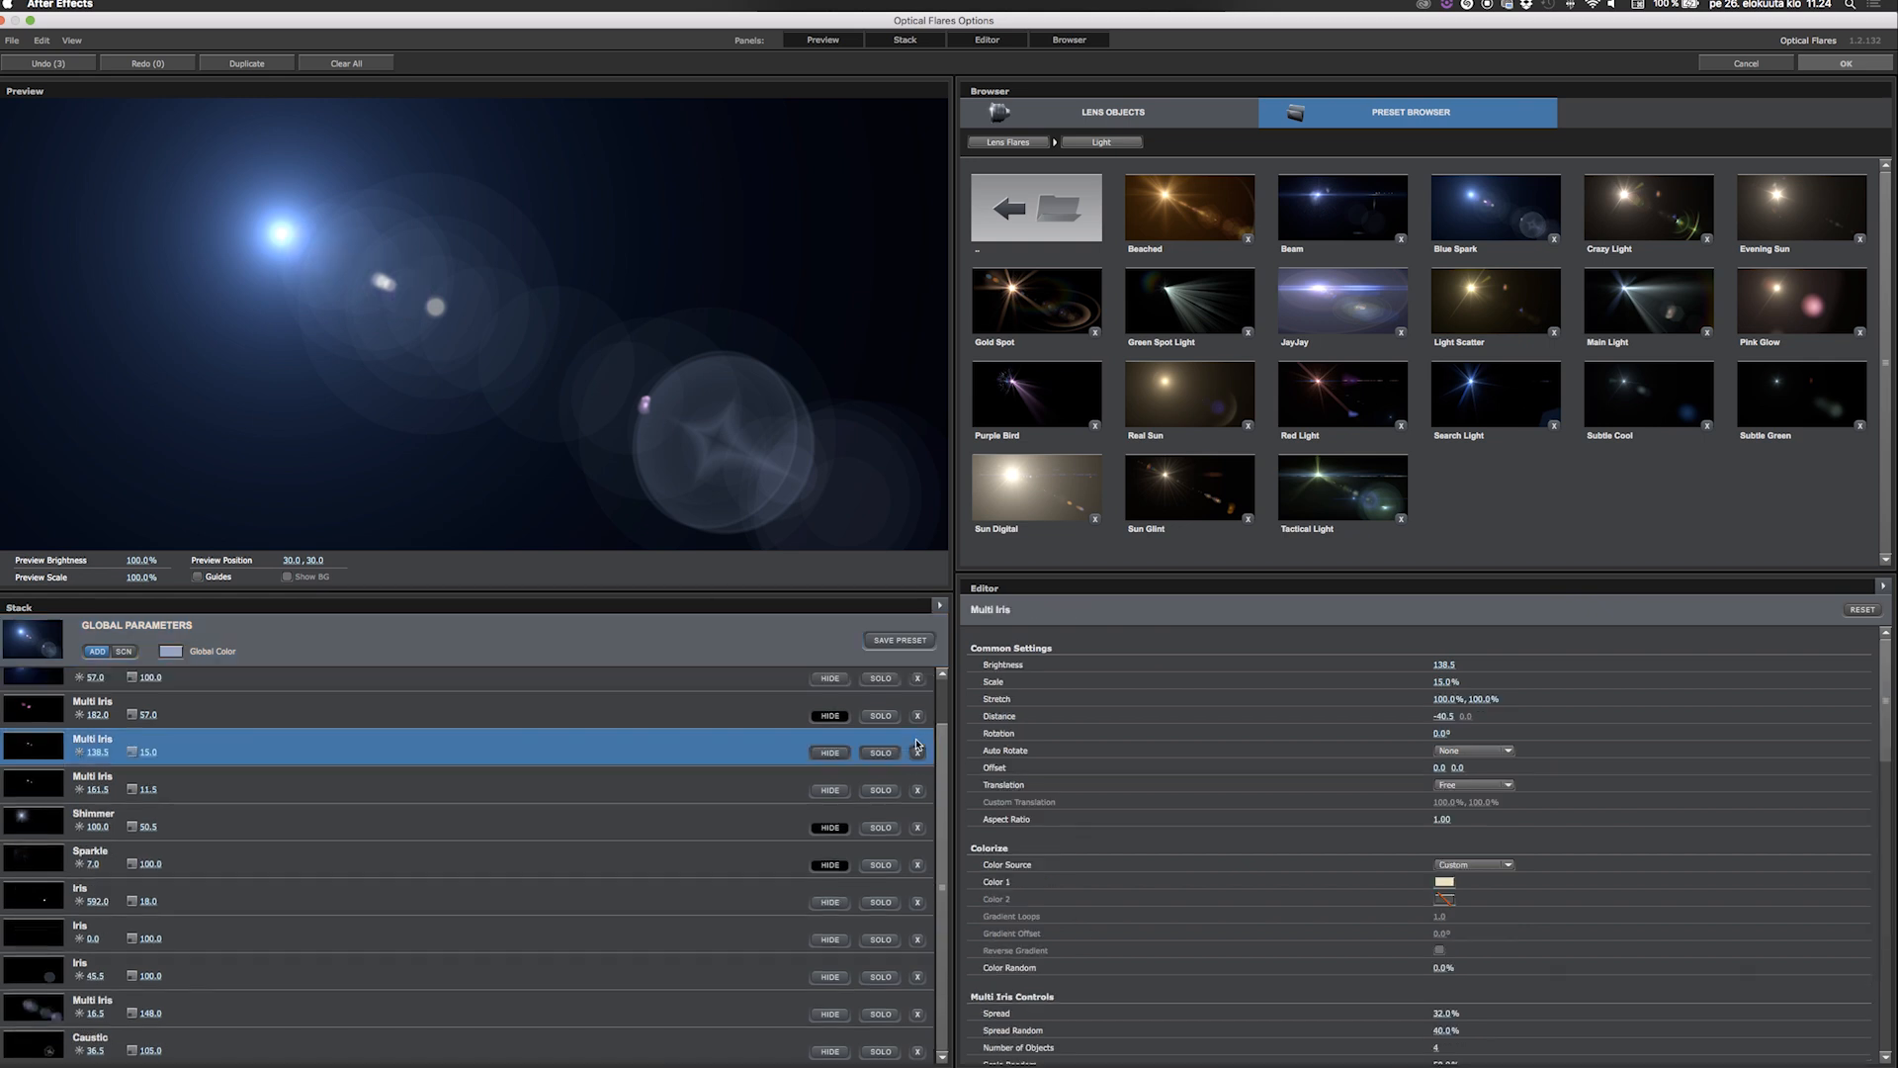
pyautogui.click(917, 750)
pyautogui.click(918, 750)
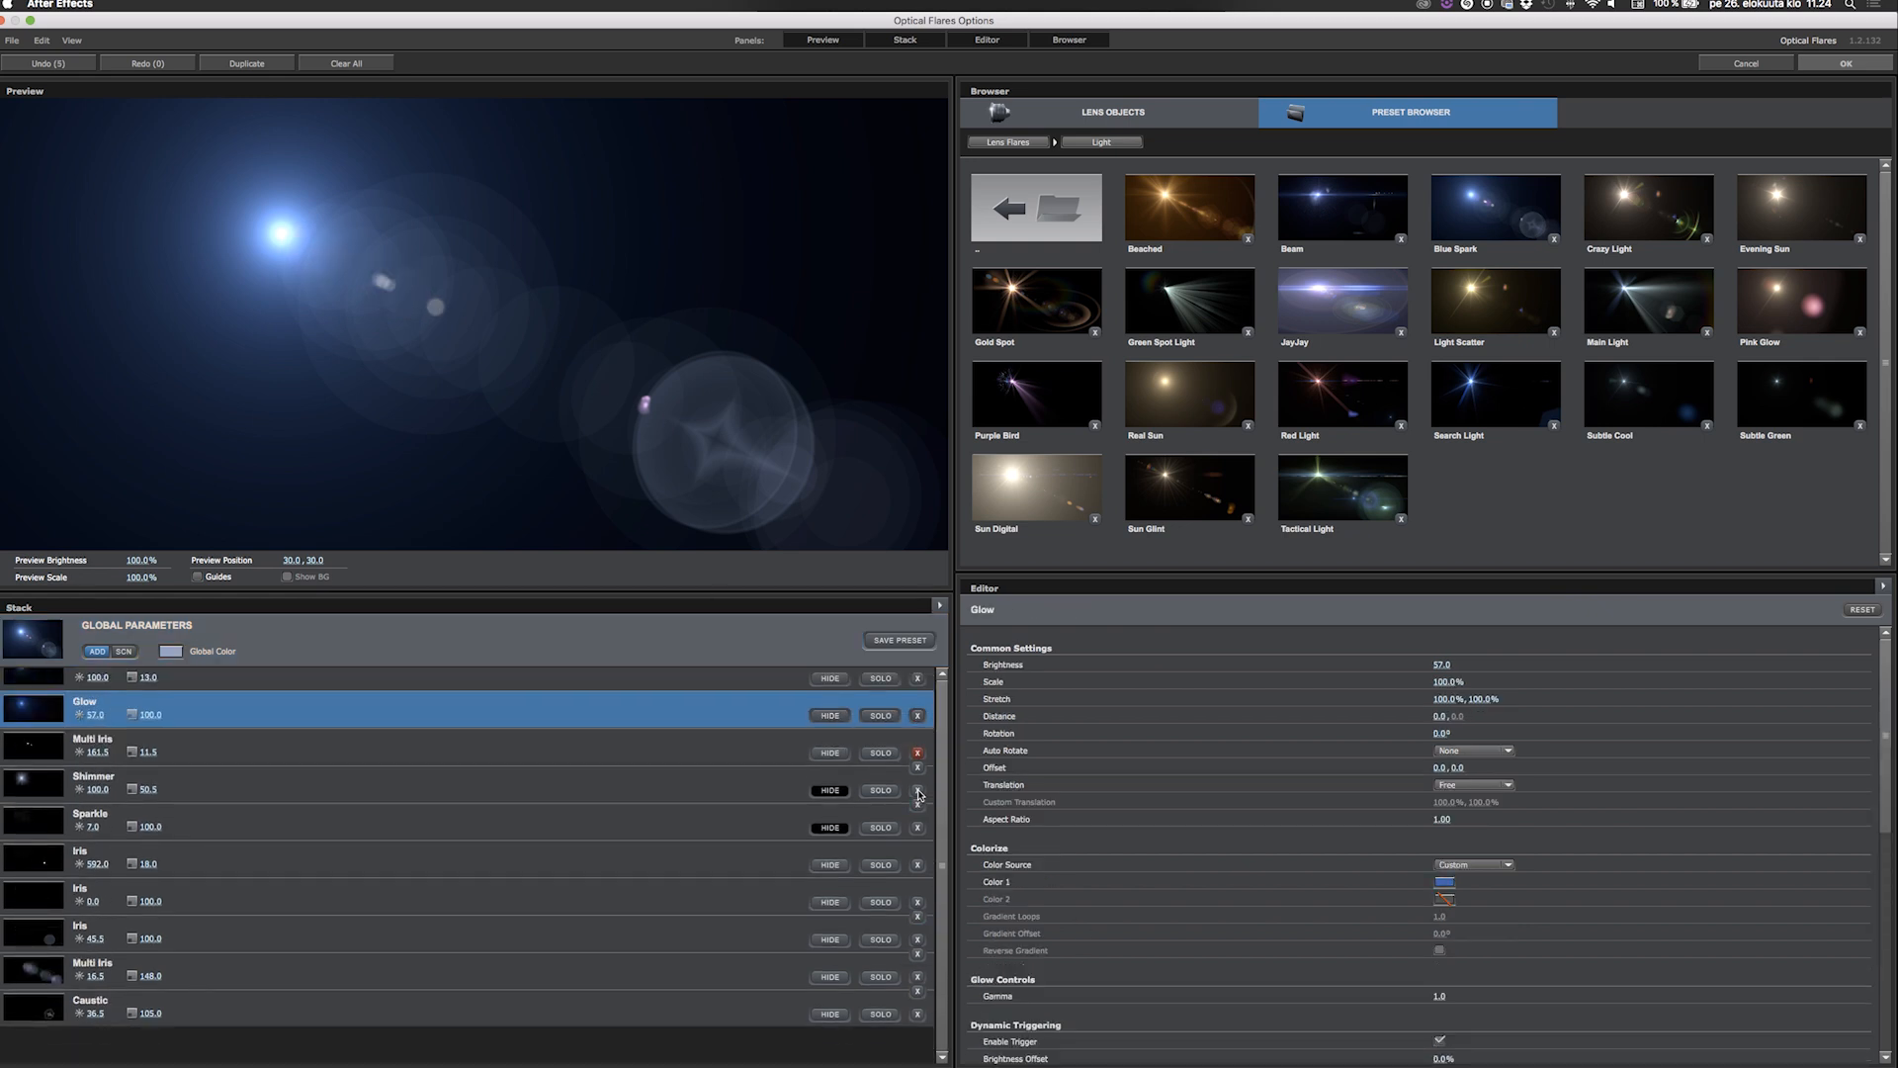
pyautogui.click(917, 791)
pyautogui.click(917, 796)
pyautogui.click(918, 798)
pyautogui.click(917, 803)
pyautogui.click(917, 806)
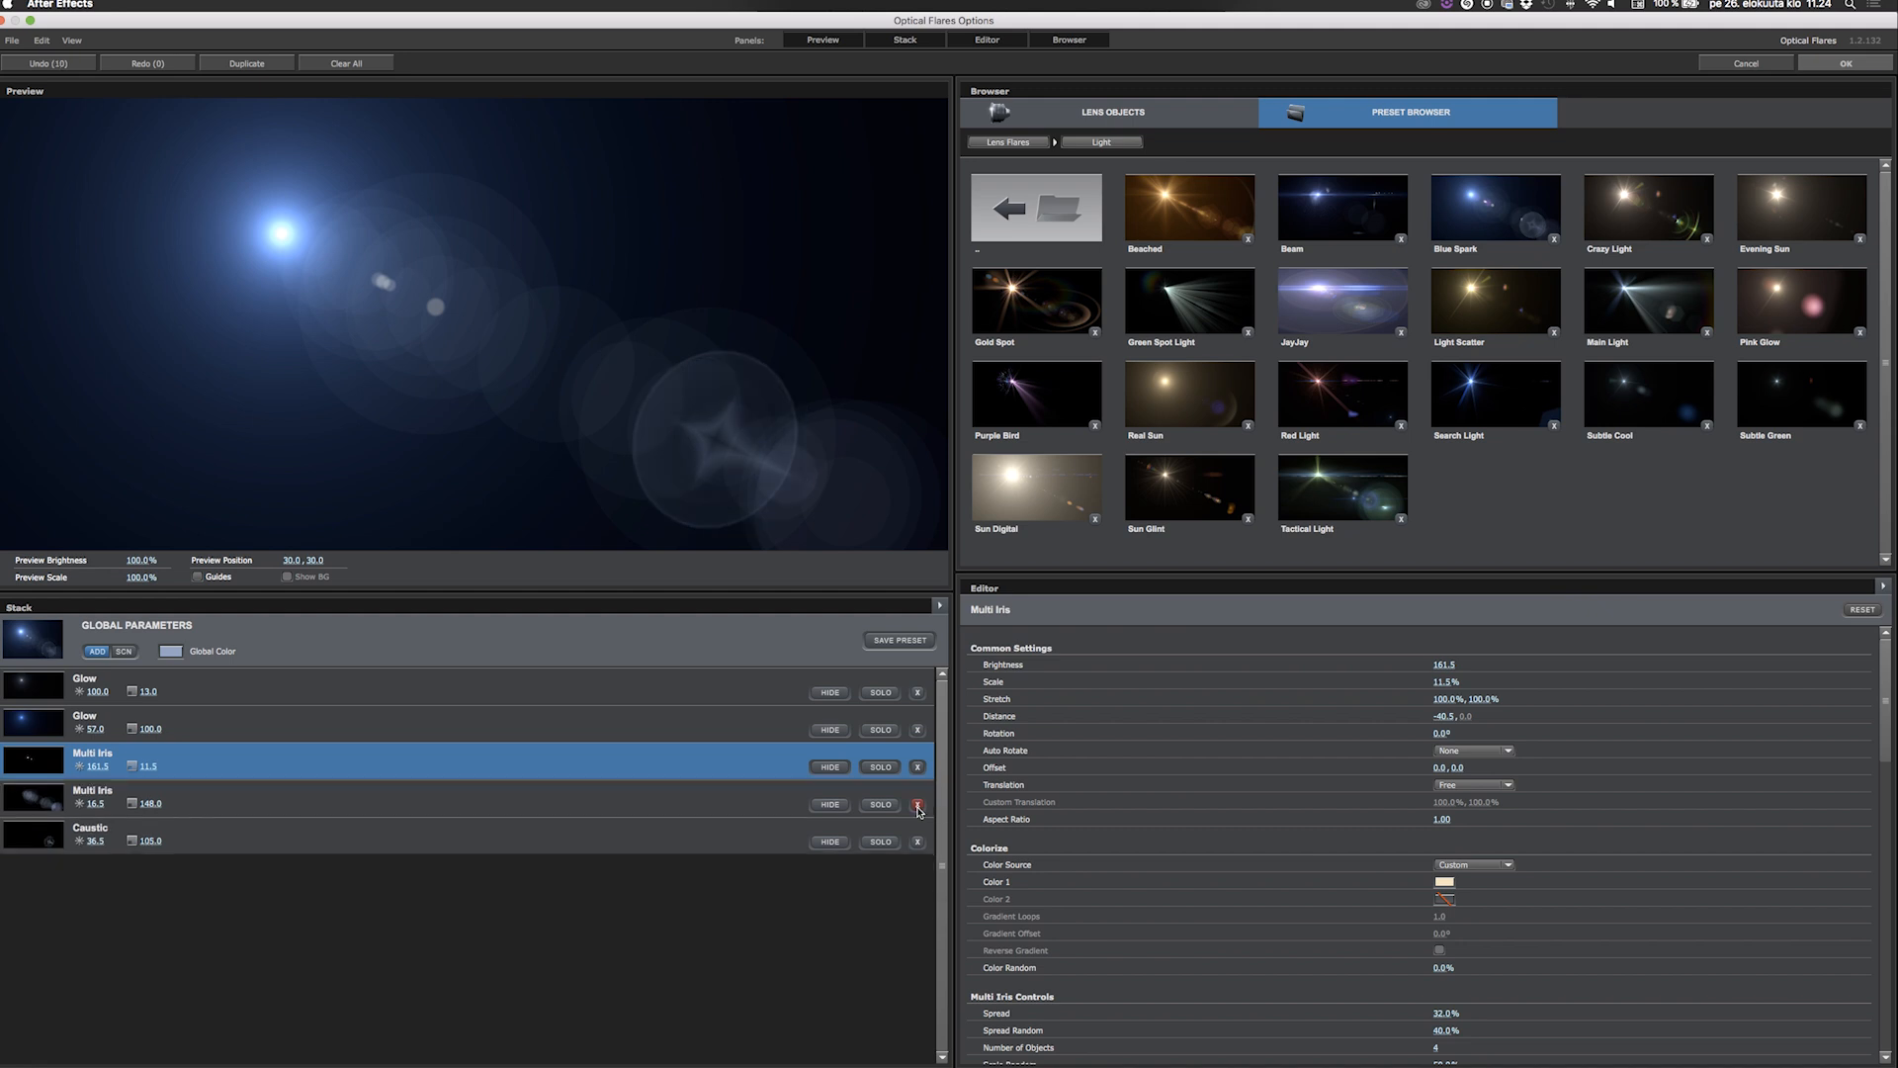
pyautogui.click(917, 803)
pyautogui.click(918, 804)
pyautogui.click(917, 767)
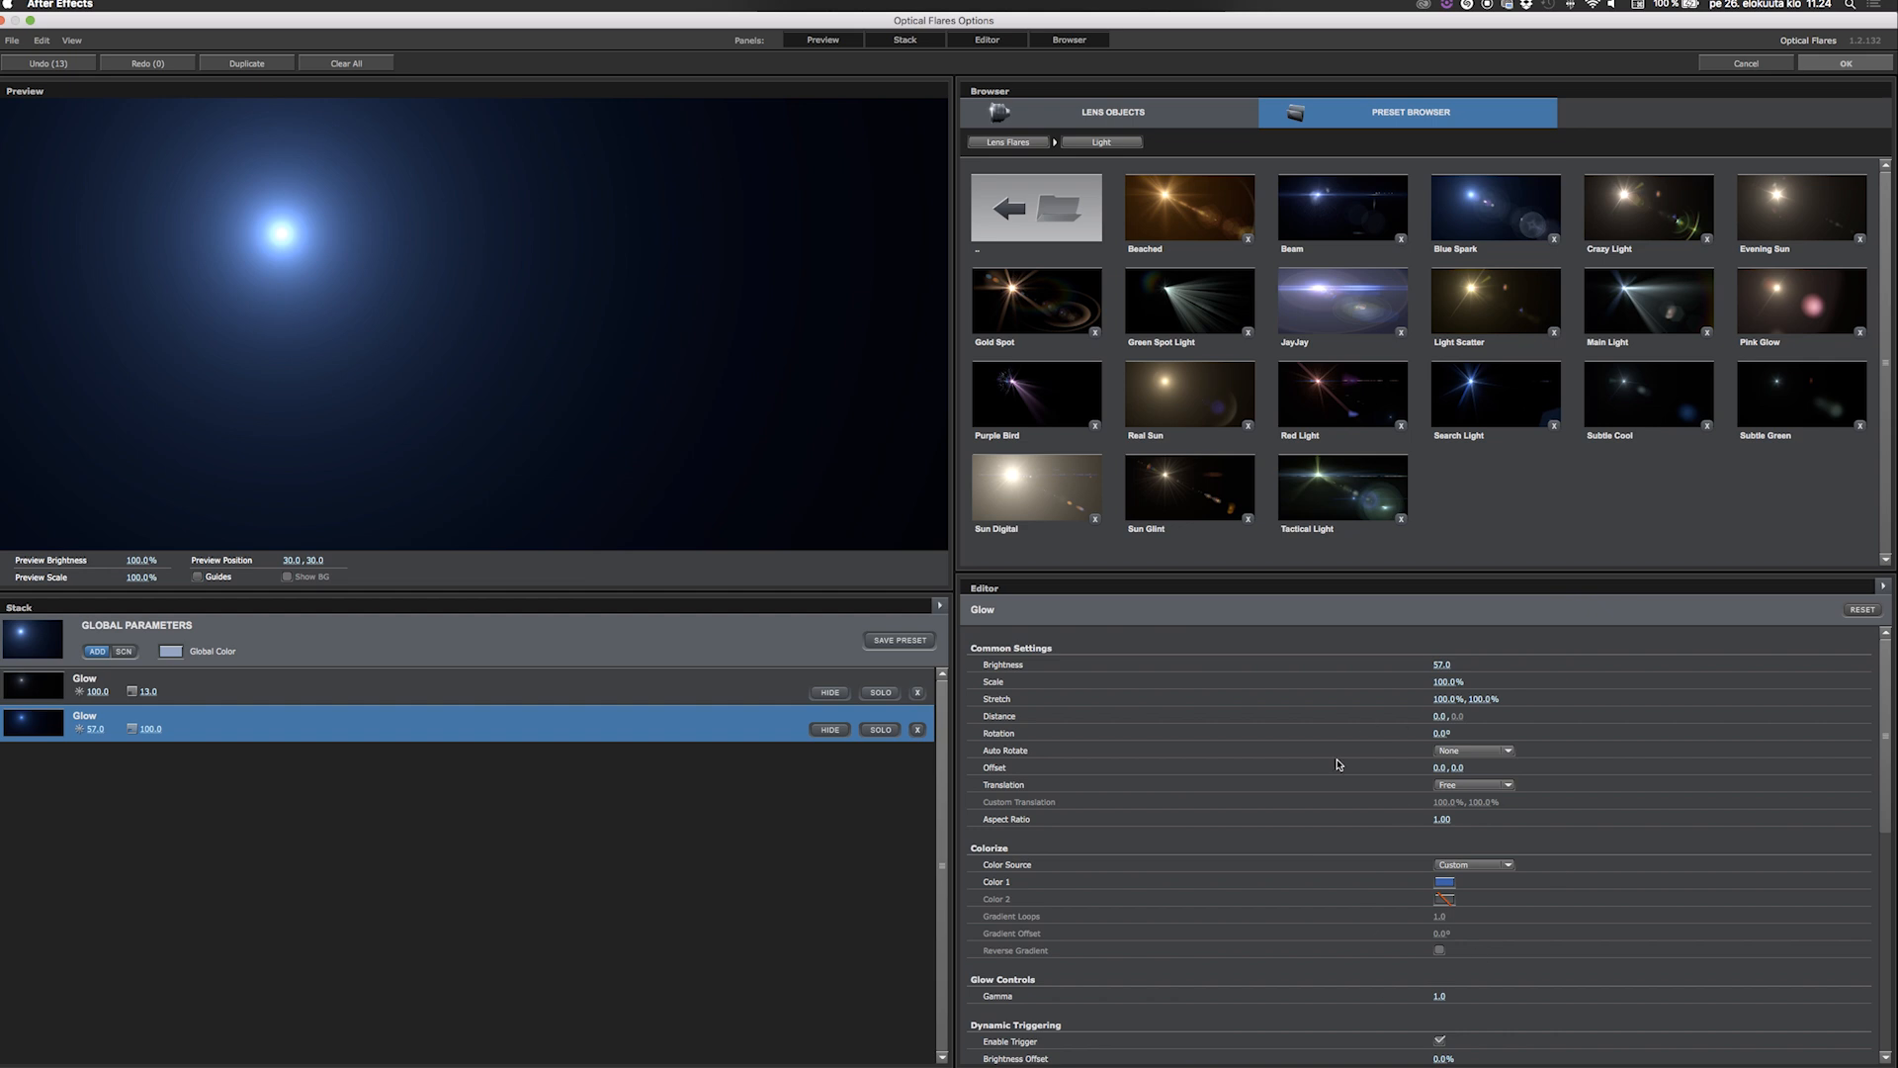
# Set the selected Glow's aspect ratio to 6.00, scale to 16% and Color 1 to white (FFFFFF), and apply the flare options.
pyautogui.moveTo(1444, 819); pyautogui.dragTo(1447, 819)
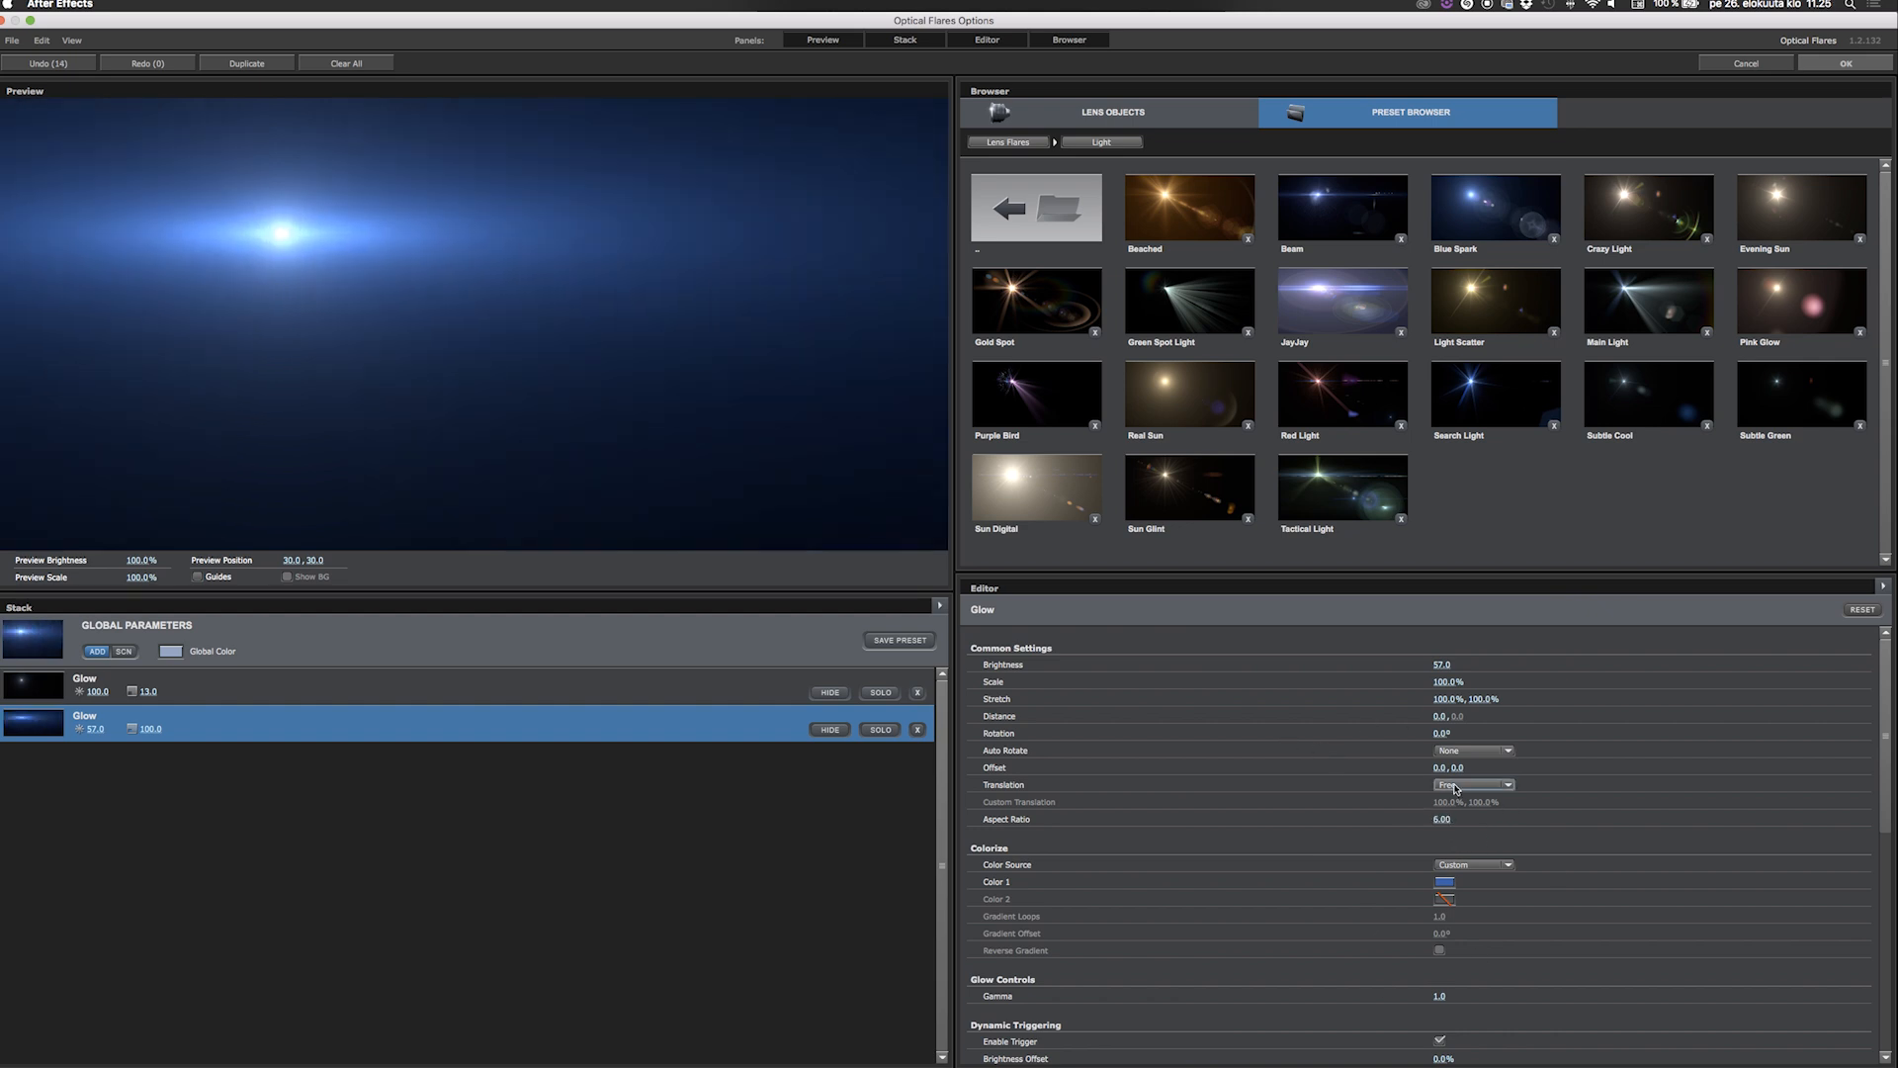
pyautogui.moveTo(1442, 682); pyautogui.dragTo(1323, 689)
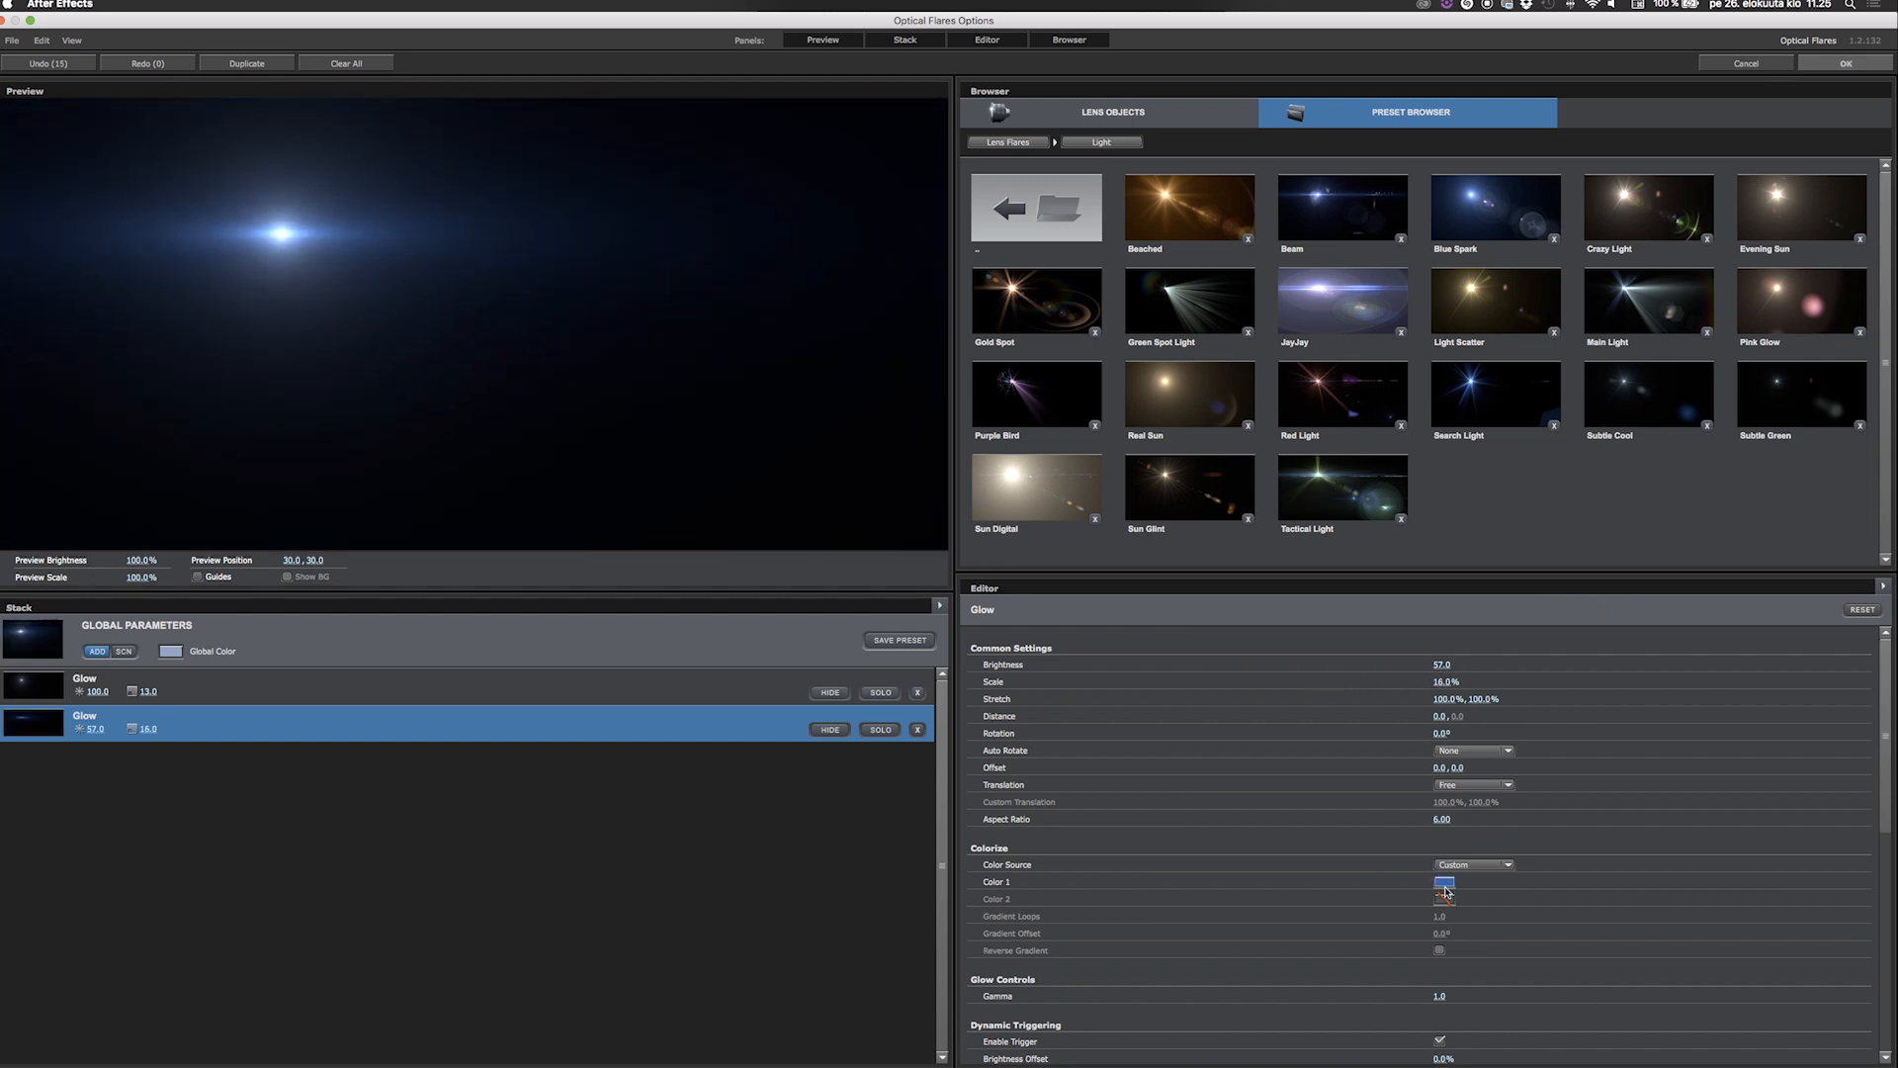
pyautogui.click(1445, 883)
pyautogui.moveTo(1361, 848); pyautogui.dragTo(1307, 796)
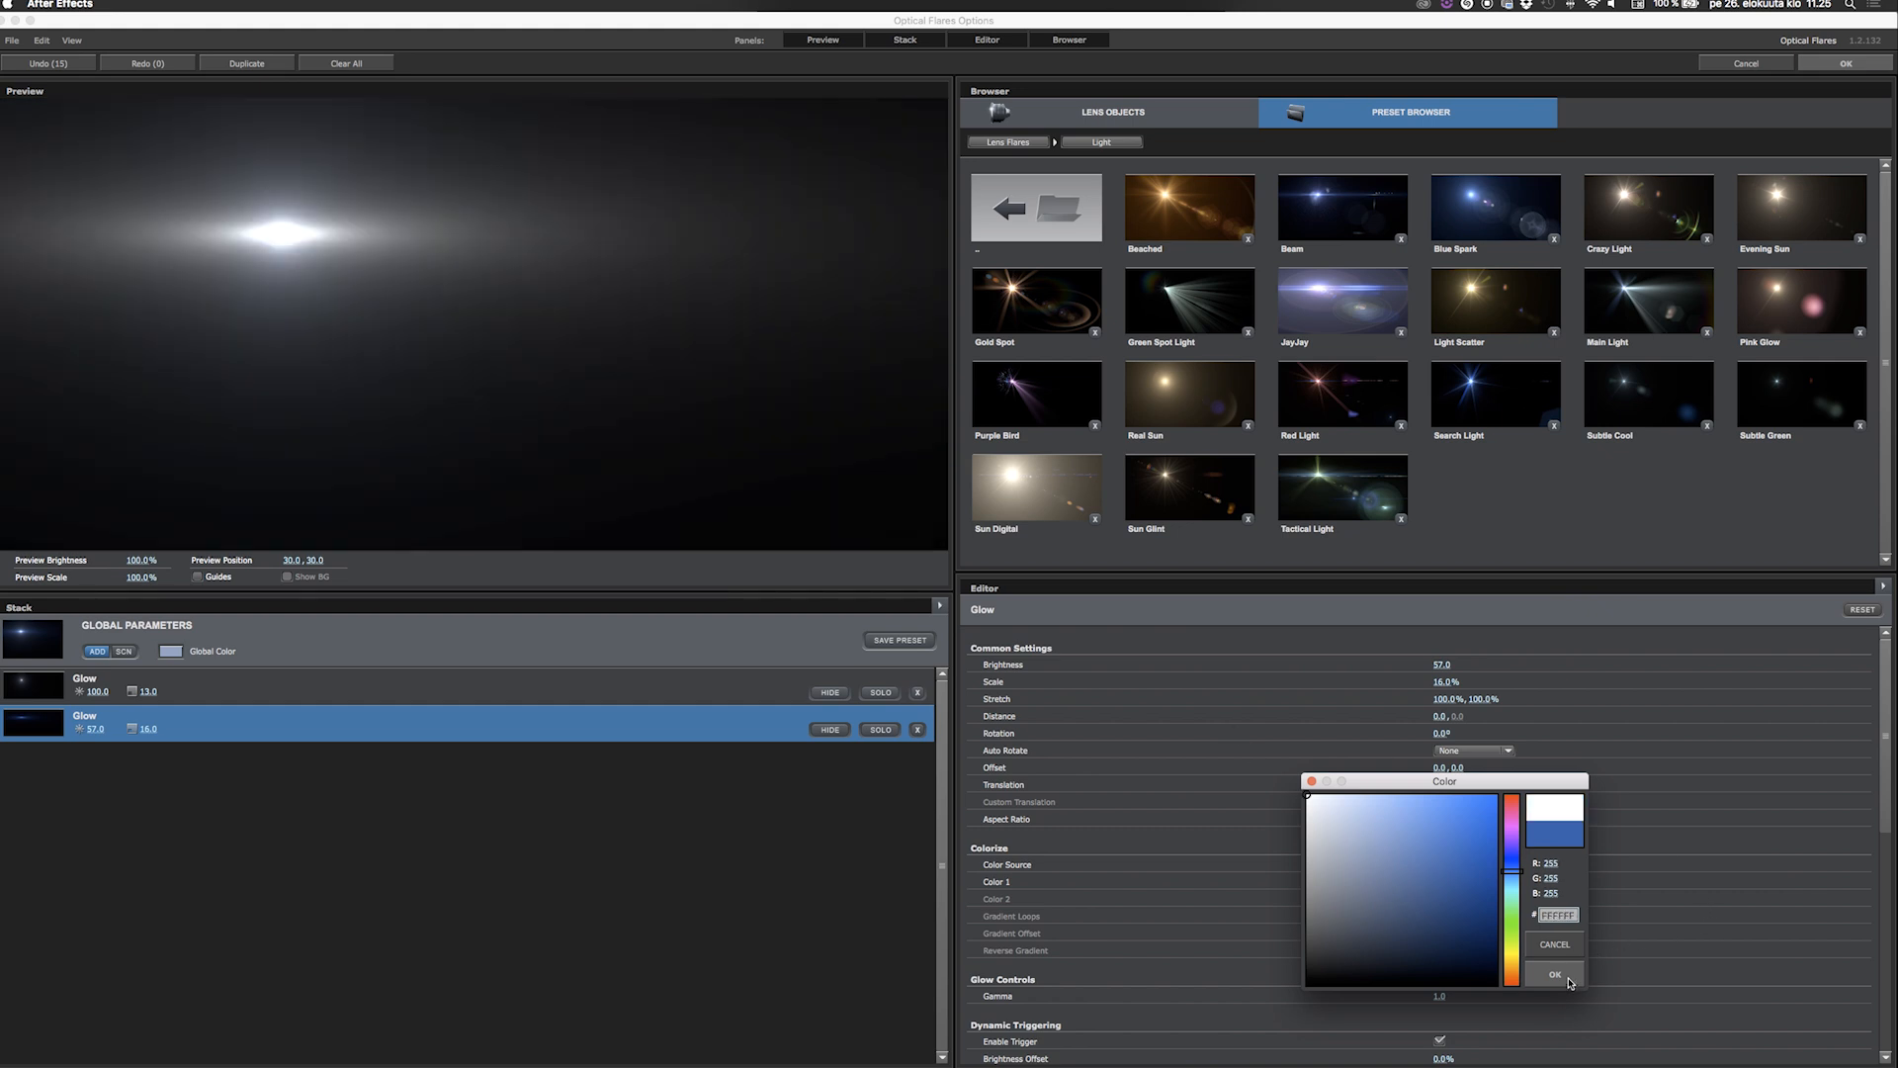
pyautogui.click(1565, 981)
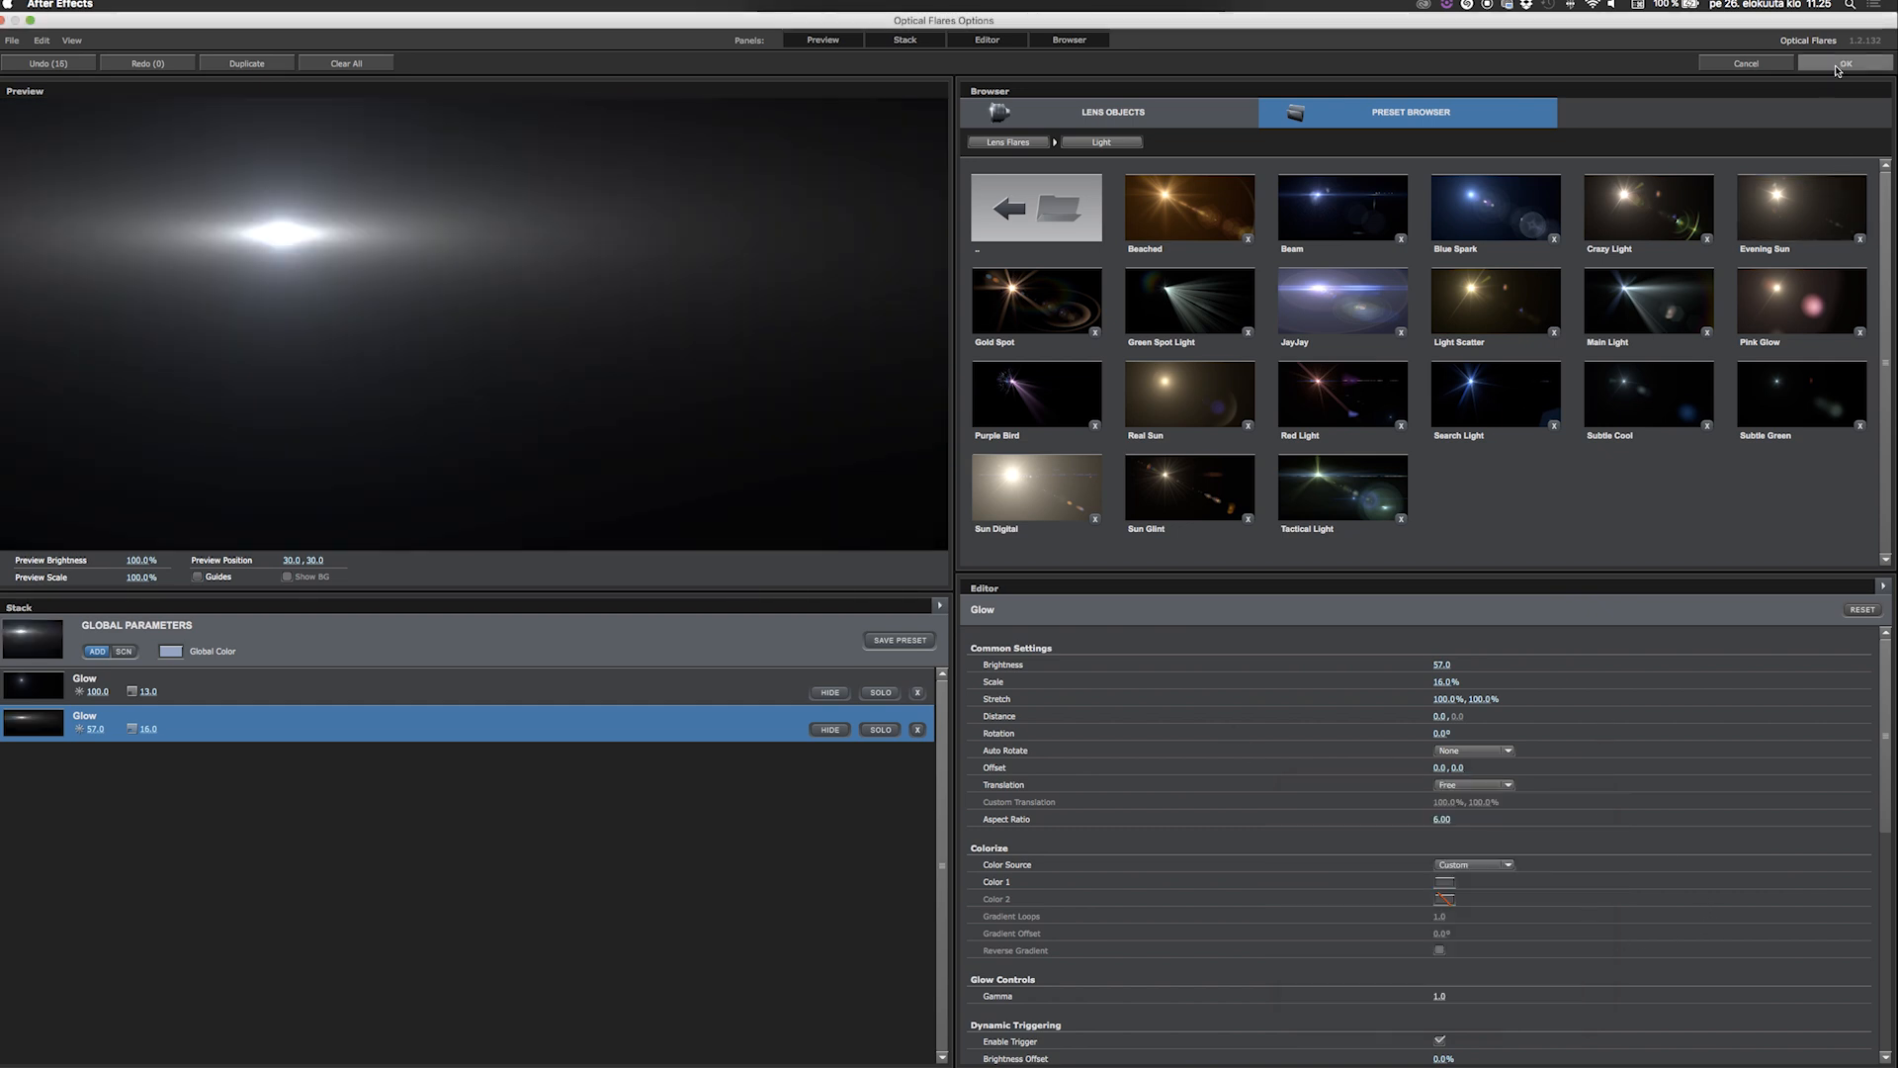
pyautogui.click(1839, 66)
# Set the flare layer's blending mode to Add and move the flare onto the man's eye, at about 1141, 488.
pyautogui.click(376, 714)
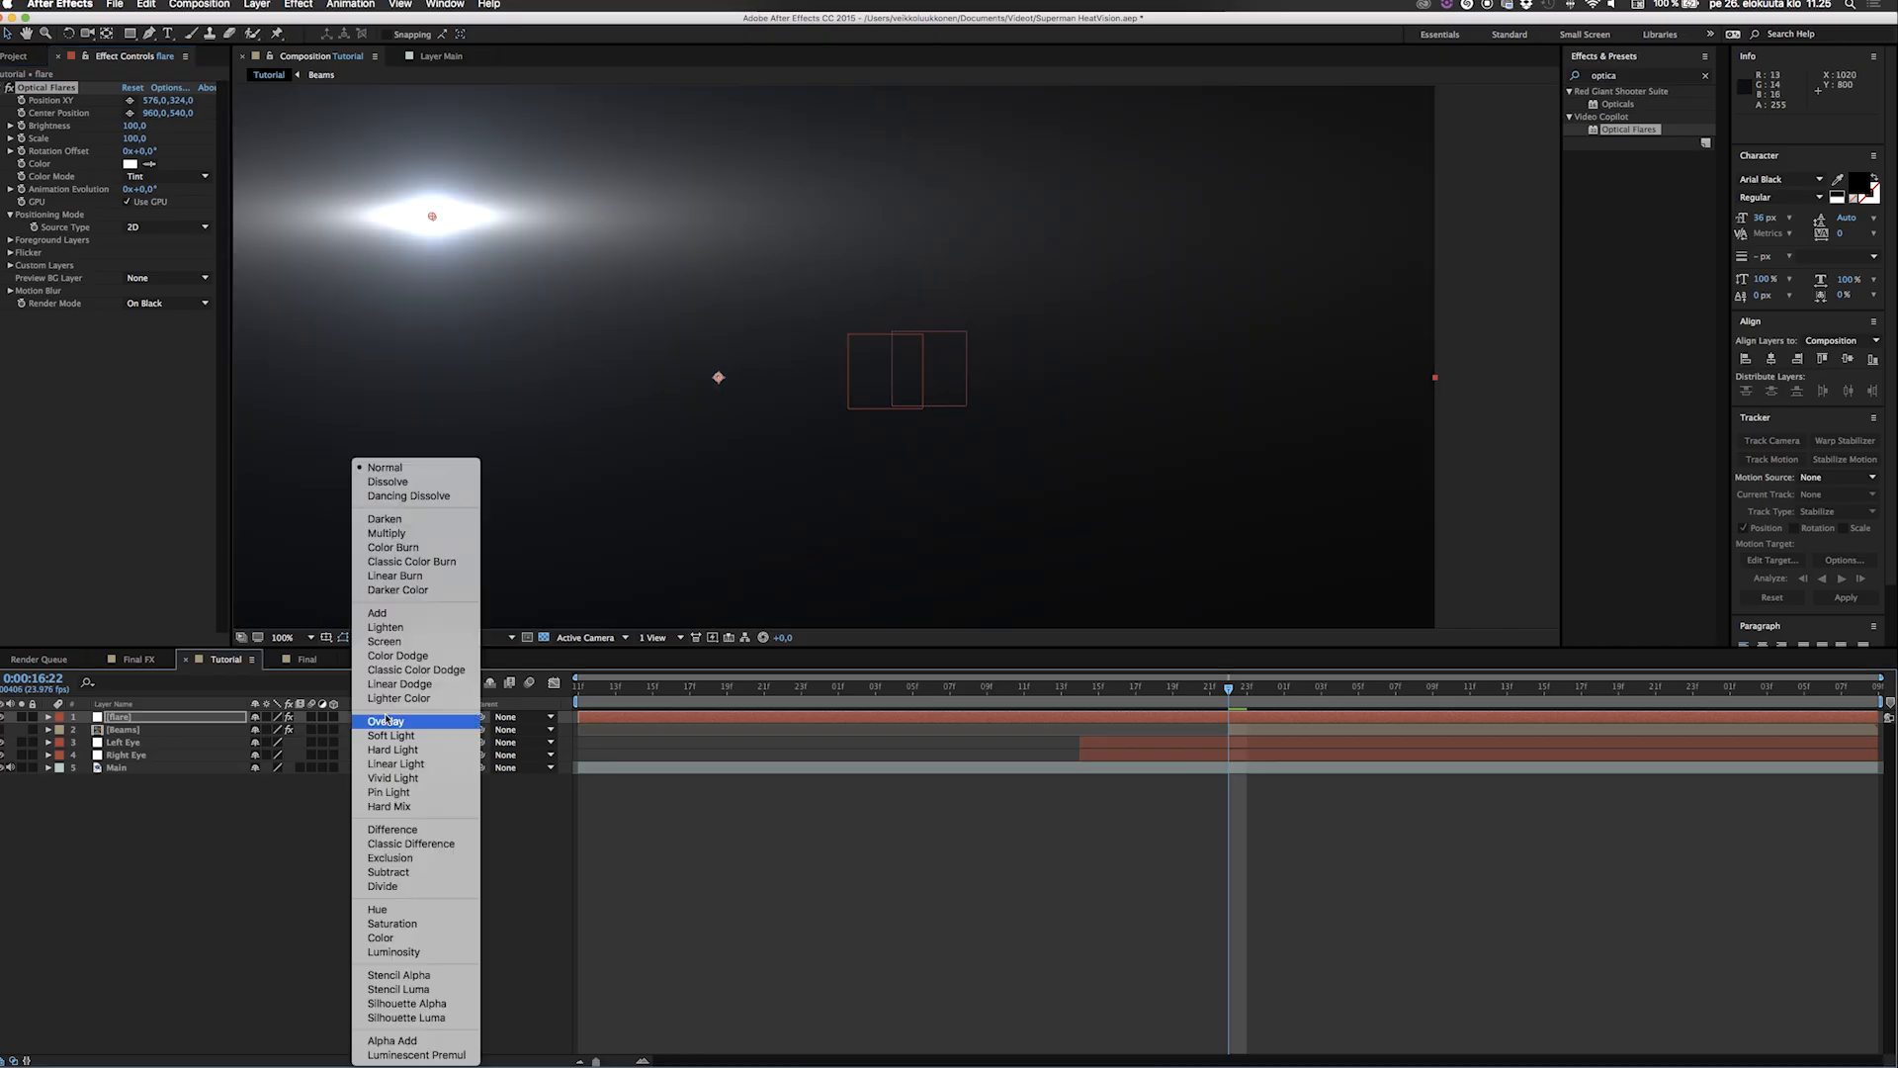
pyautogui.click(398, 604)
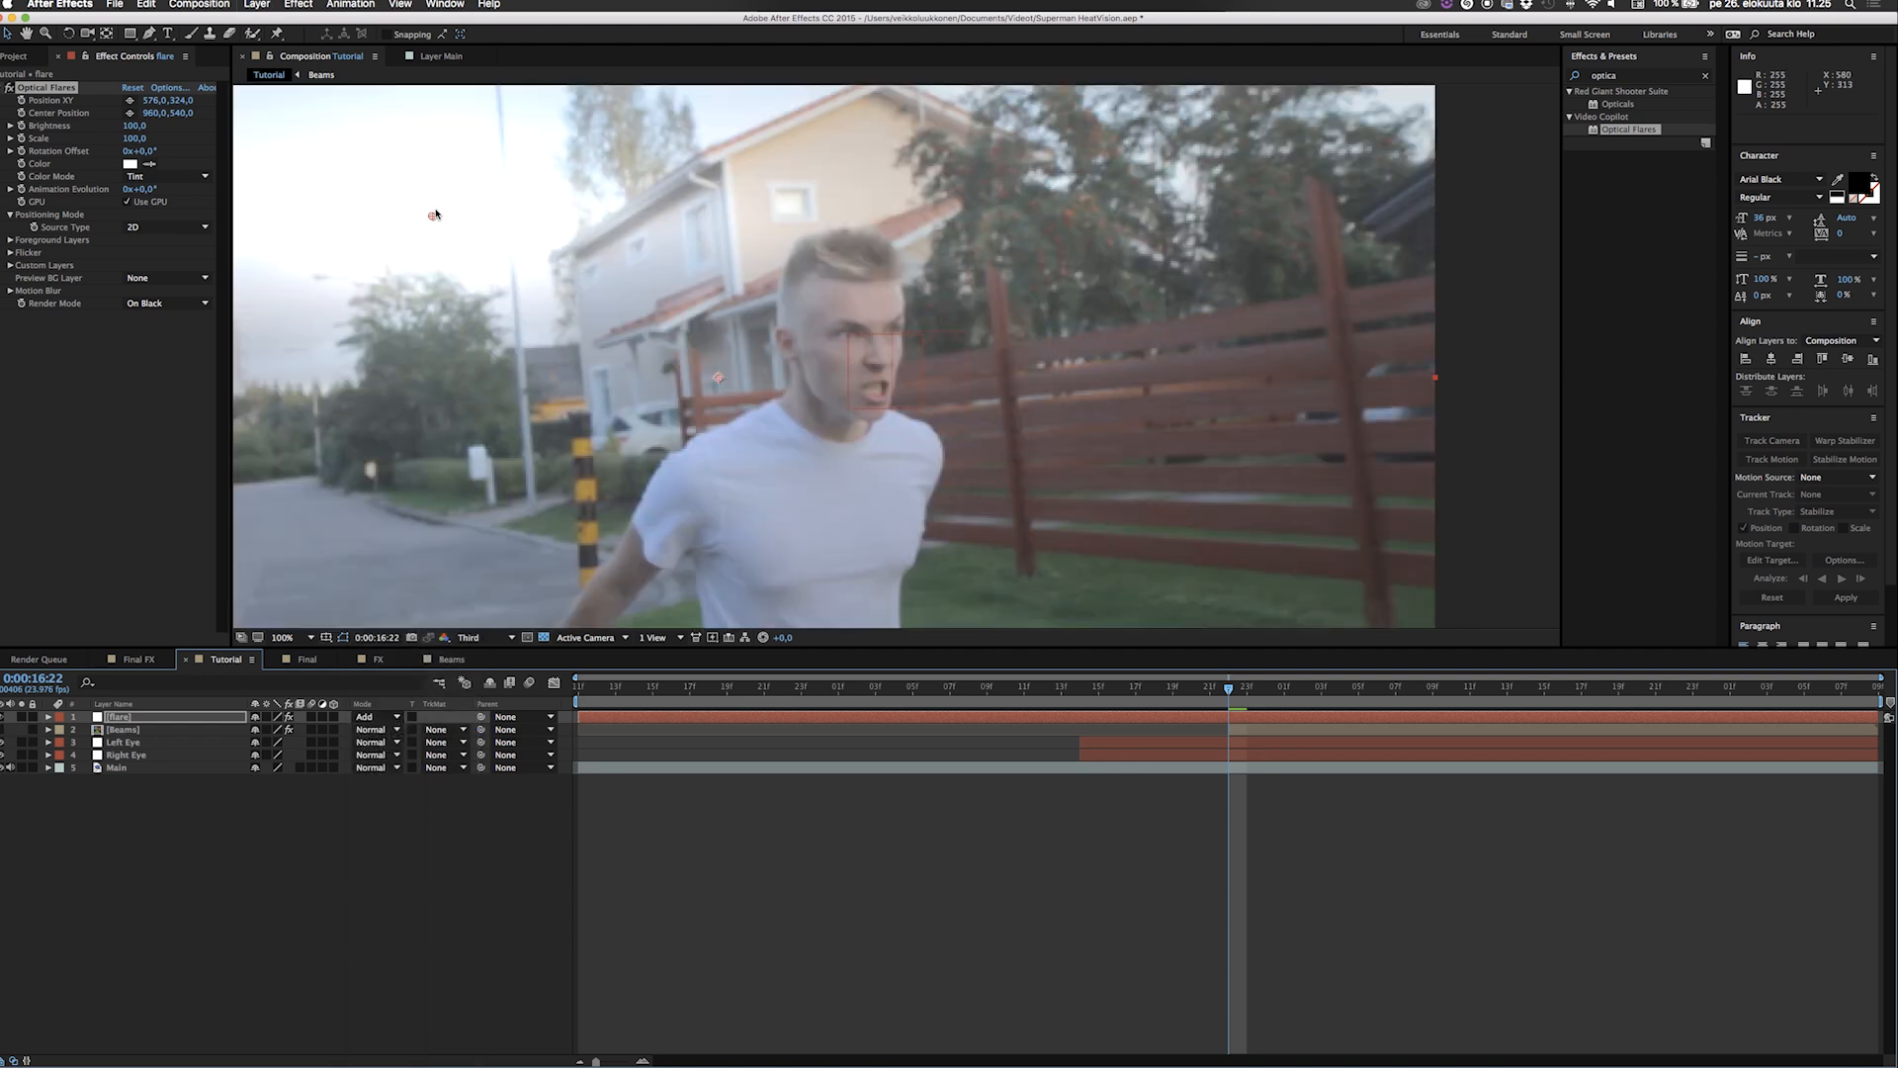
pyautogui.moveTo(432, 220); pyautogui.dragTo(855, 338)
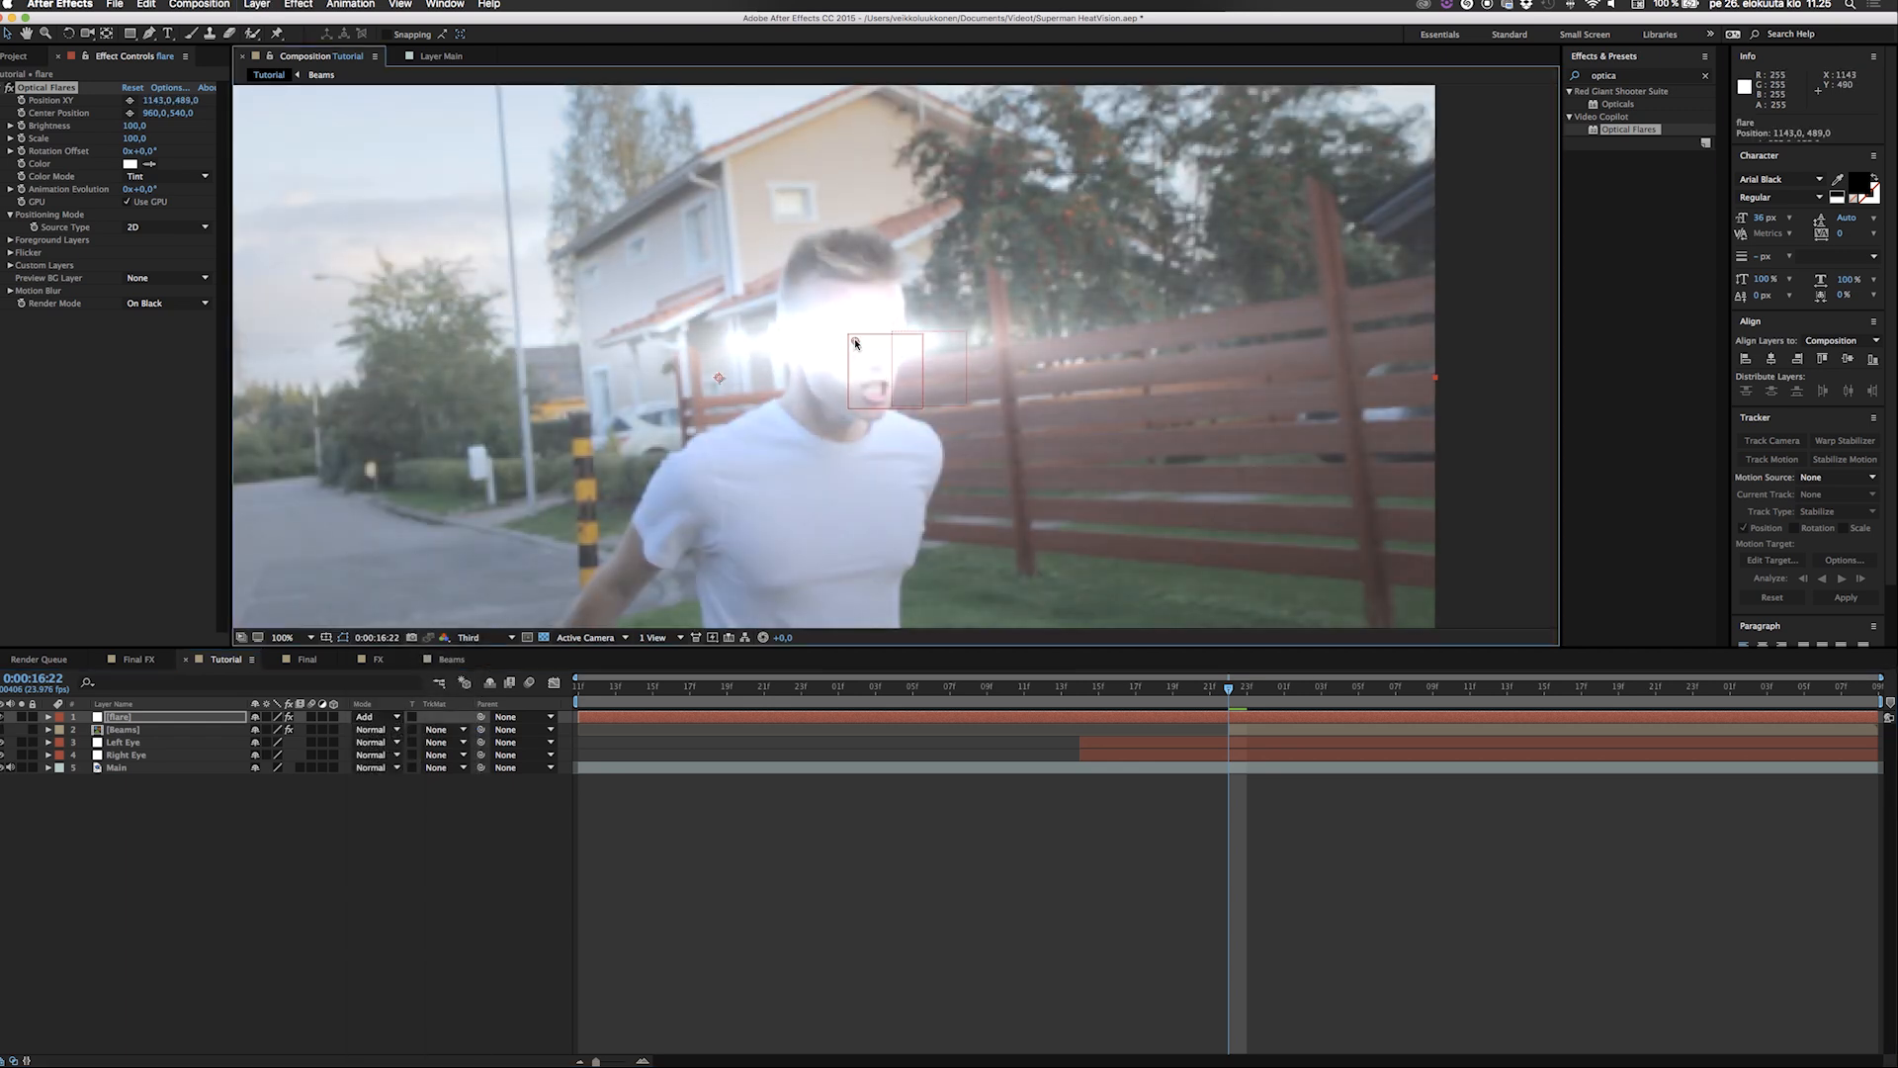
pyautogui.click(130, 163)
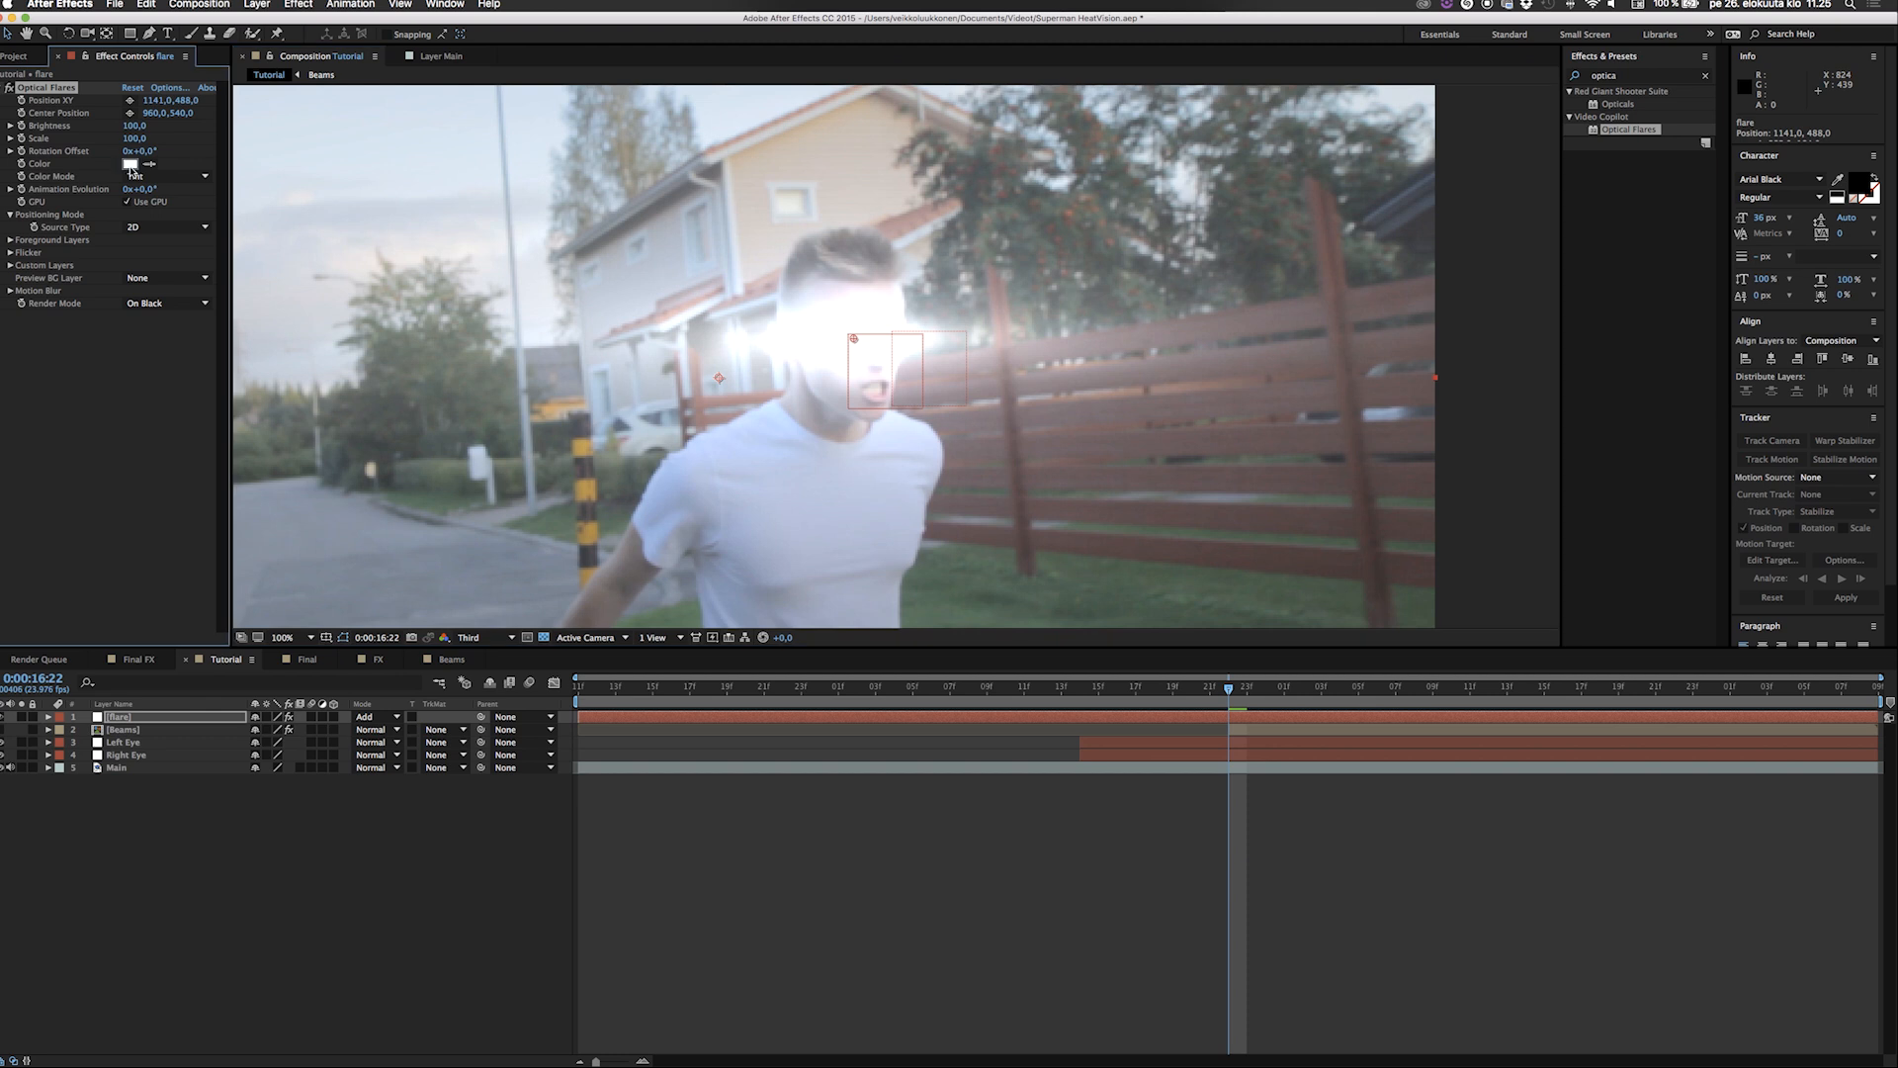
pyautogui.click(879, 546)
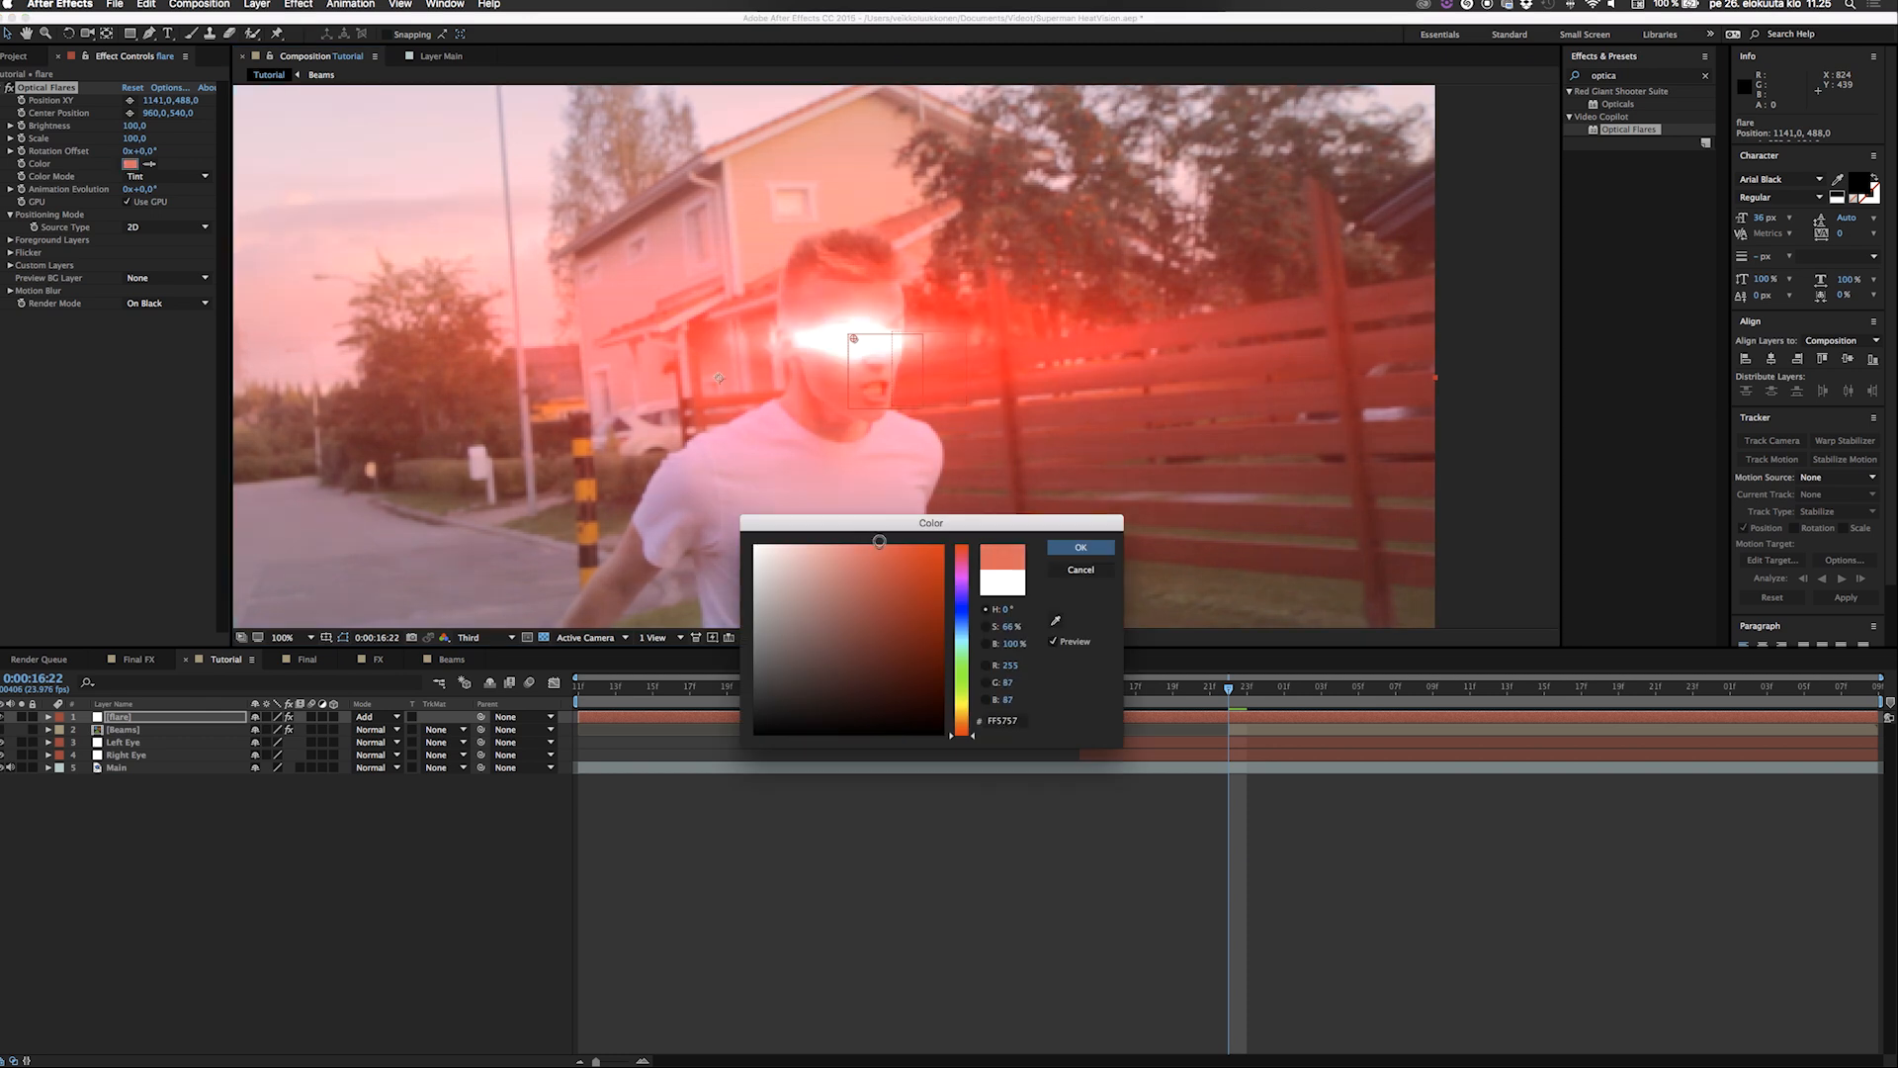
pyautogui.click(1079, 570)
# At 0:00:17:03, sample the beam's red glow as the flare color and position the flare at the beam's origin, about 1092, 440.
pyautogui.moveTo(1244, 703); pyautogui.dragTo(1467, 699)
pyautogui.press('space')
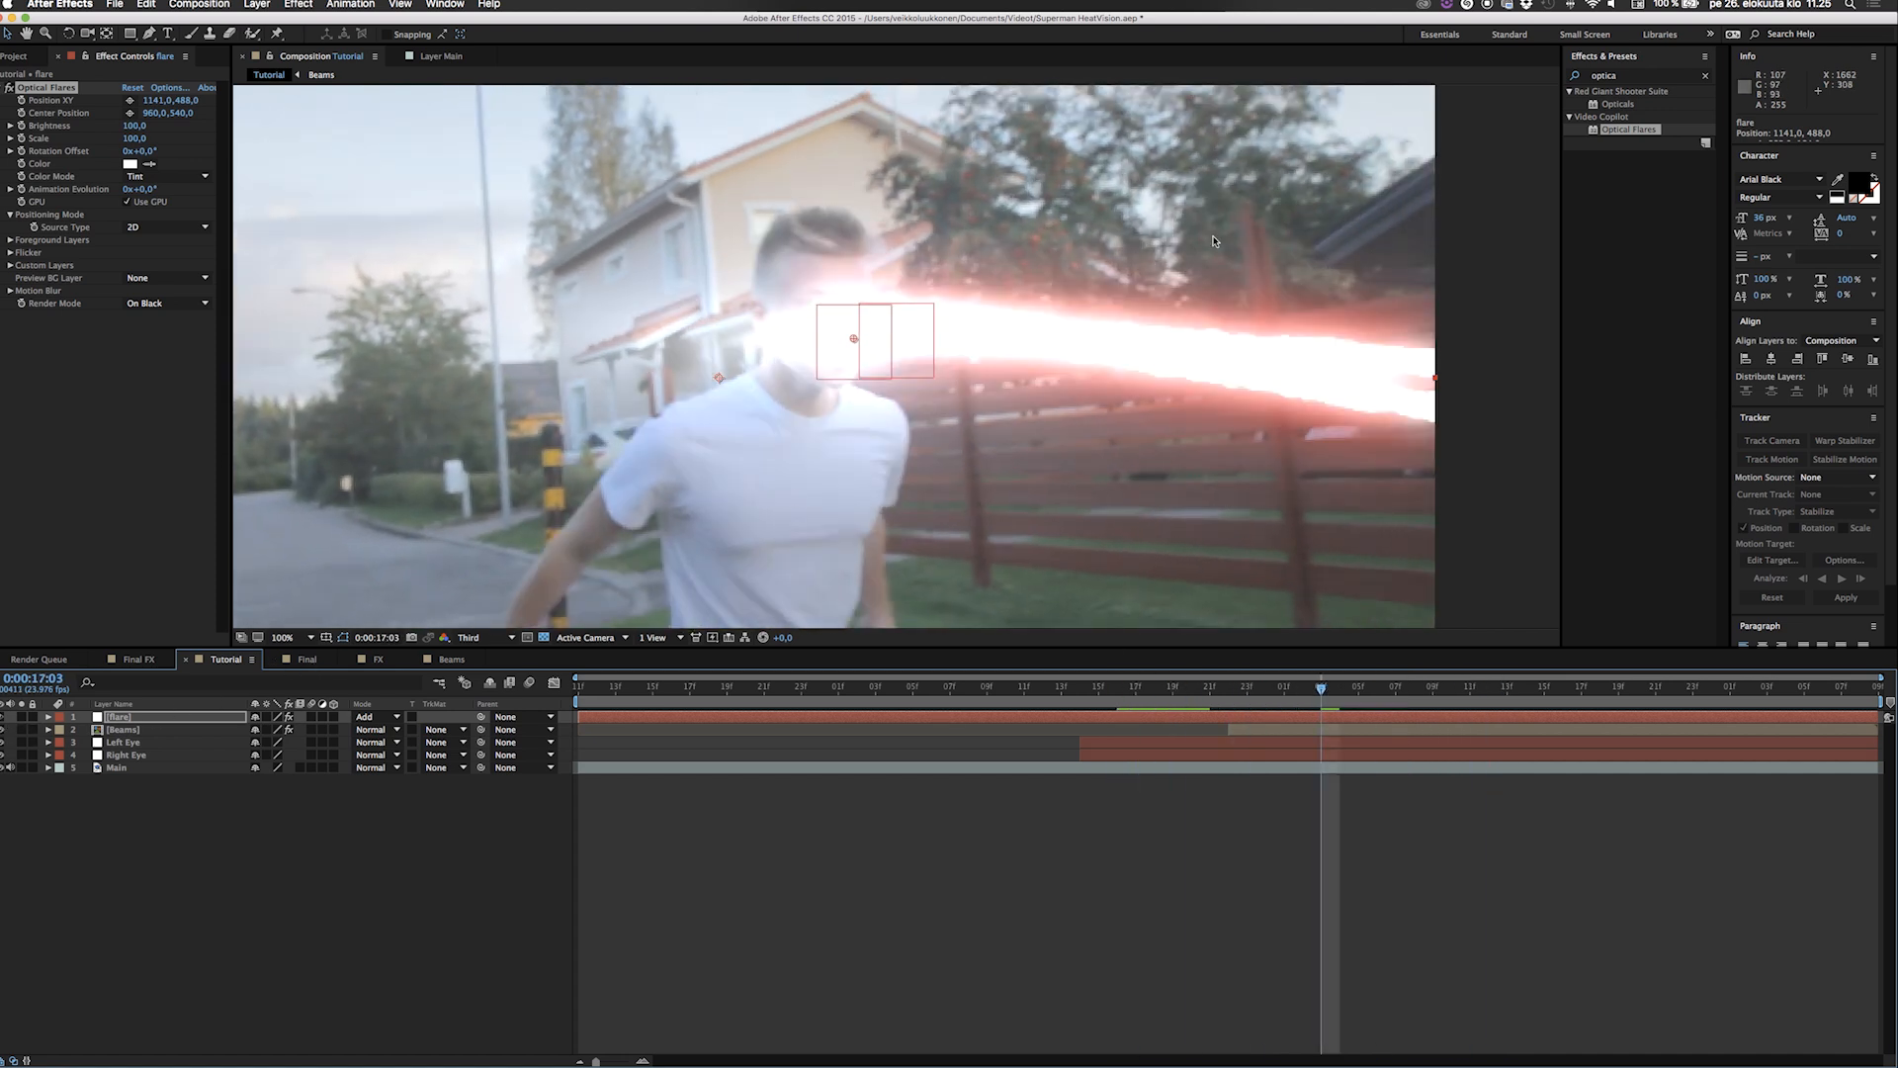
pyautogui.moveTo(844, 340); pyautogui.dragTo(704, 252)
pyautogui.click(149, 163)
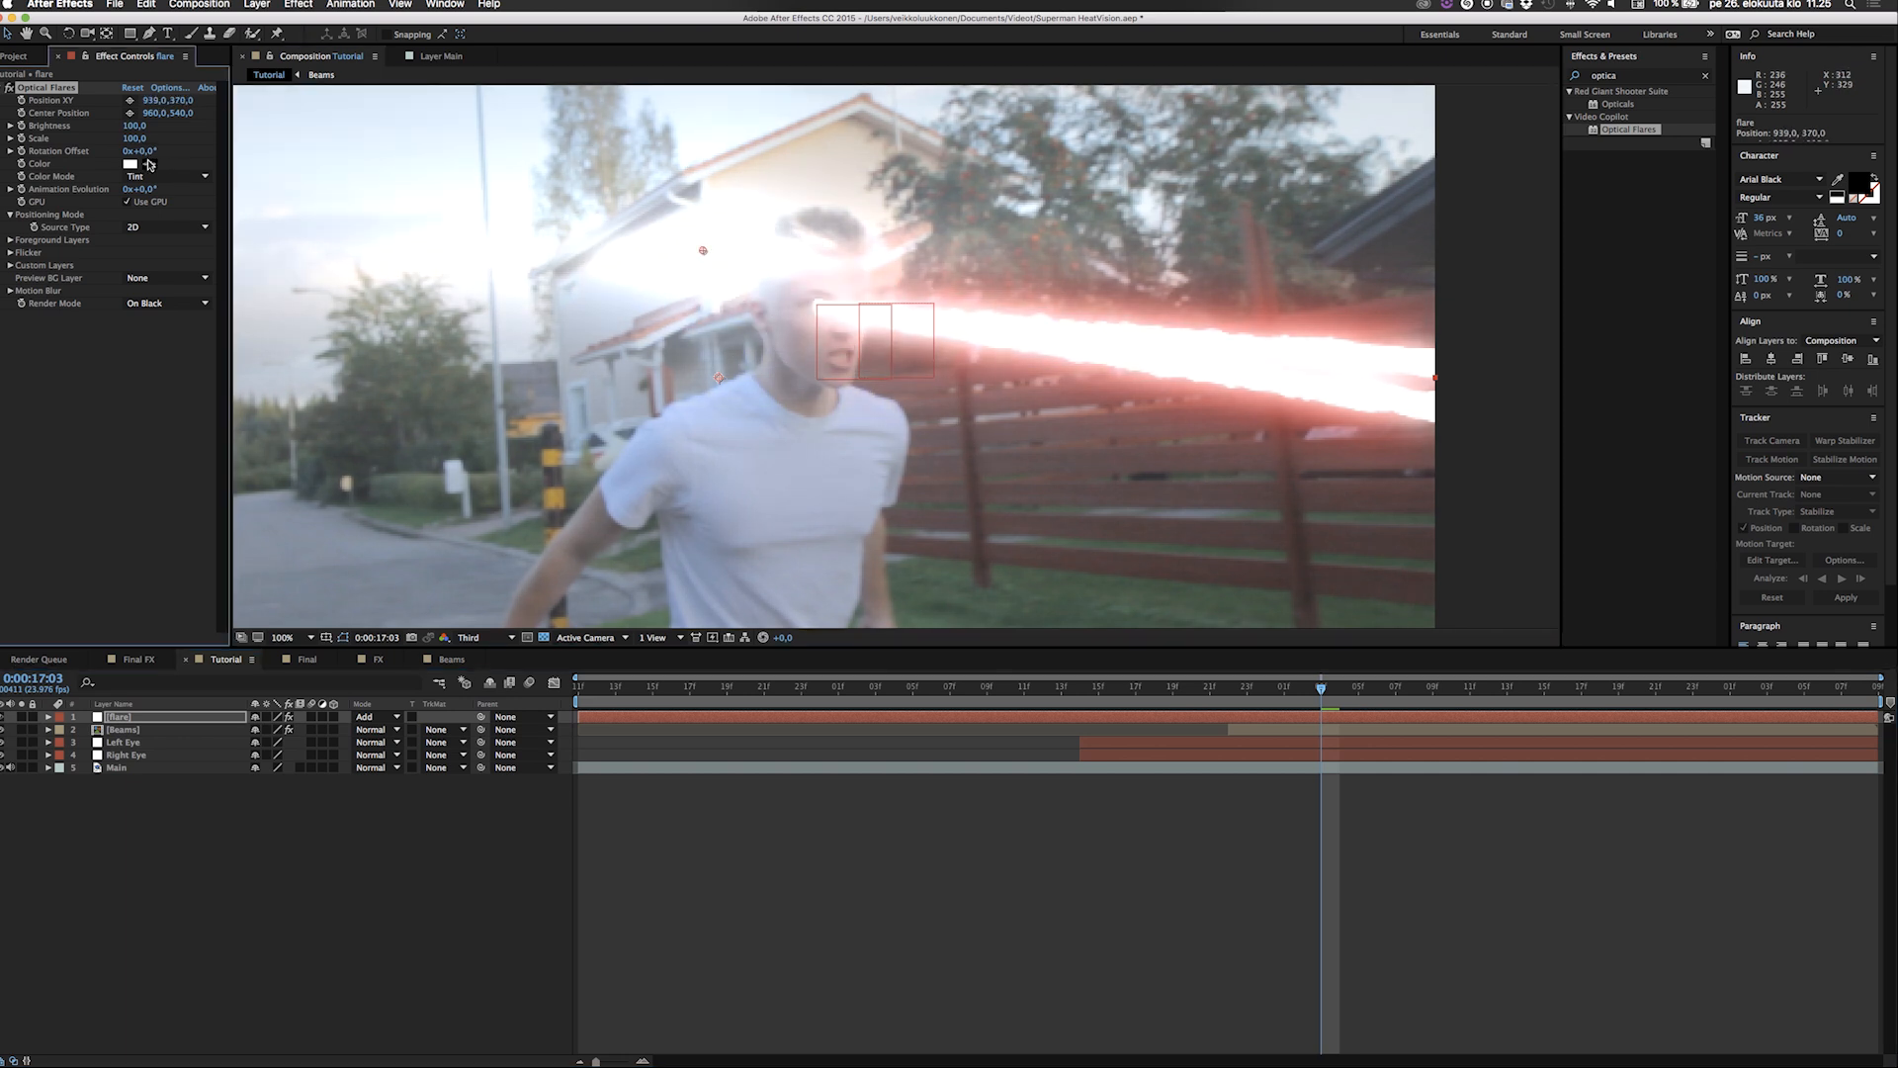
pyautogui.click(1180, 381)
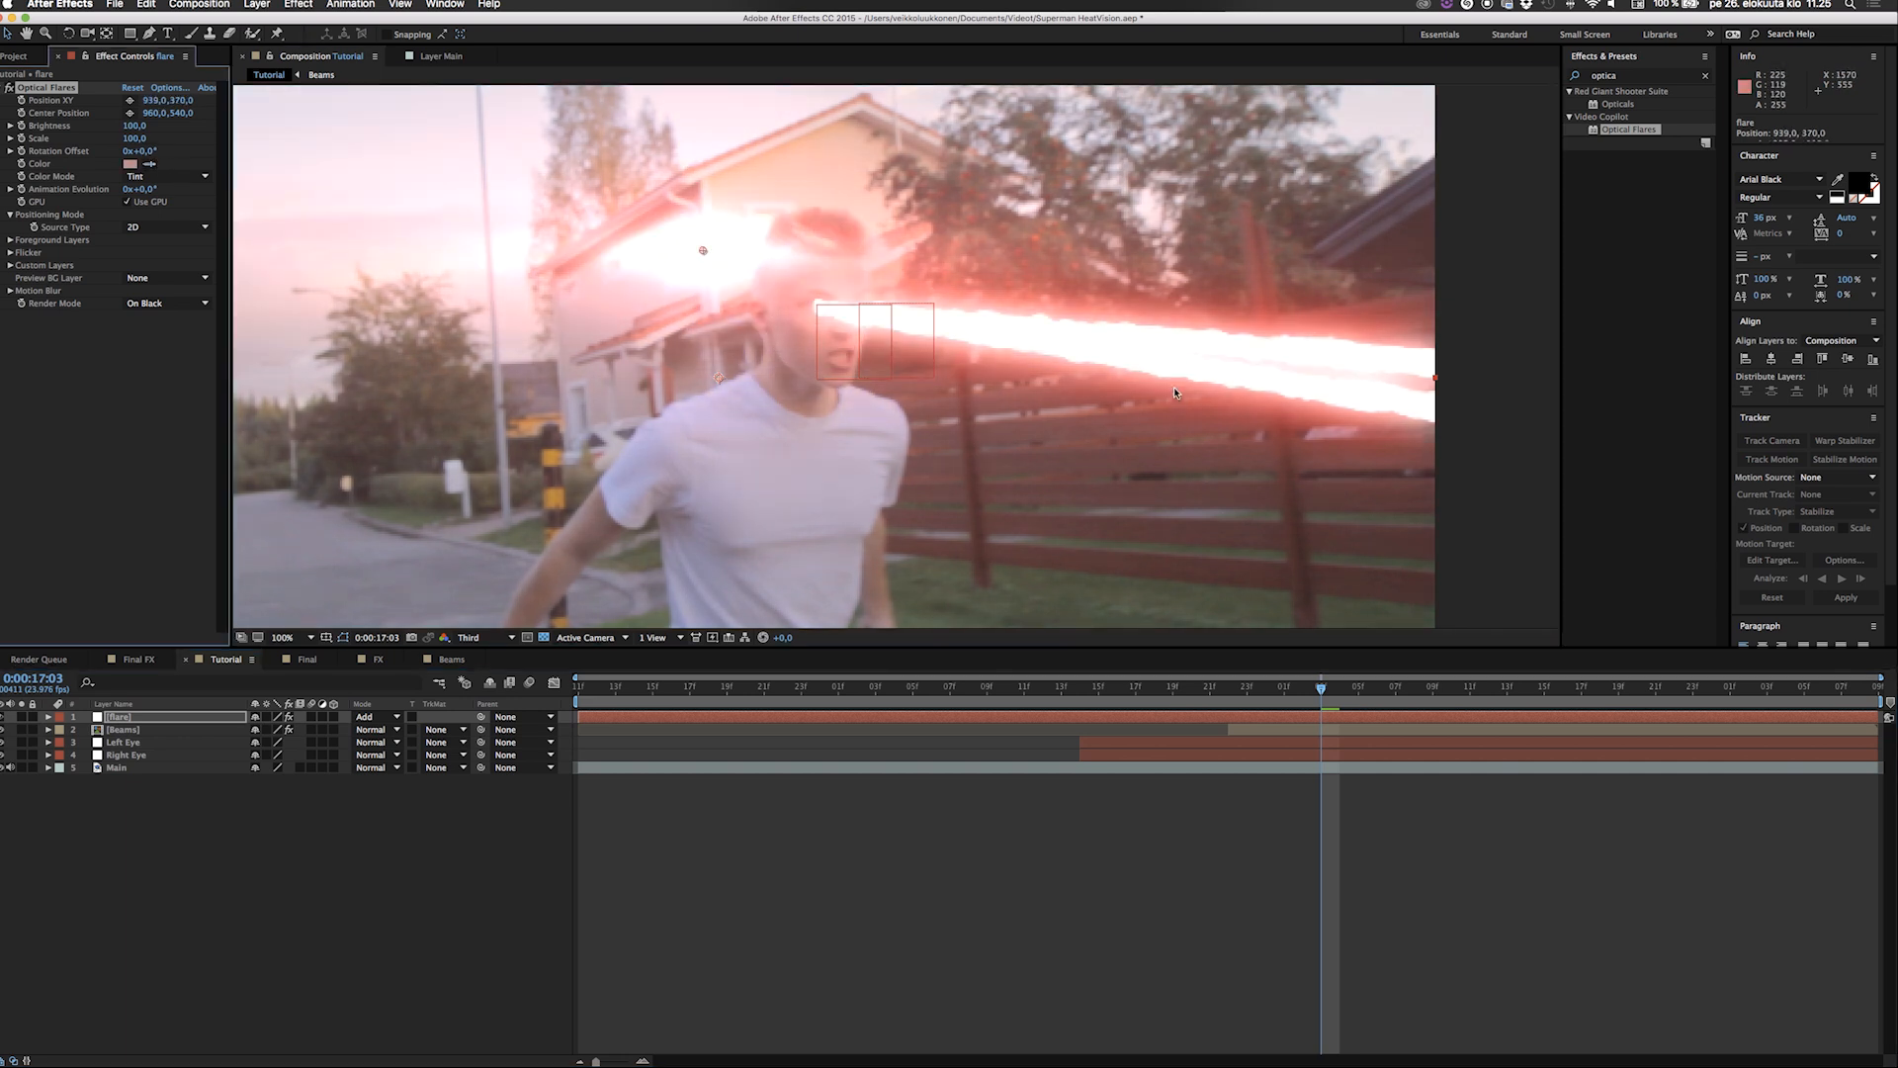
pyautogui.moveTo(703, 252); pyautogui.dragTo(817, 304)
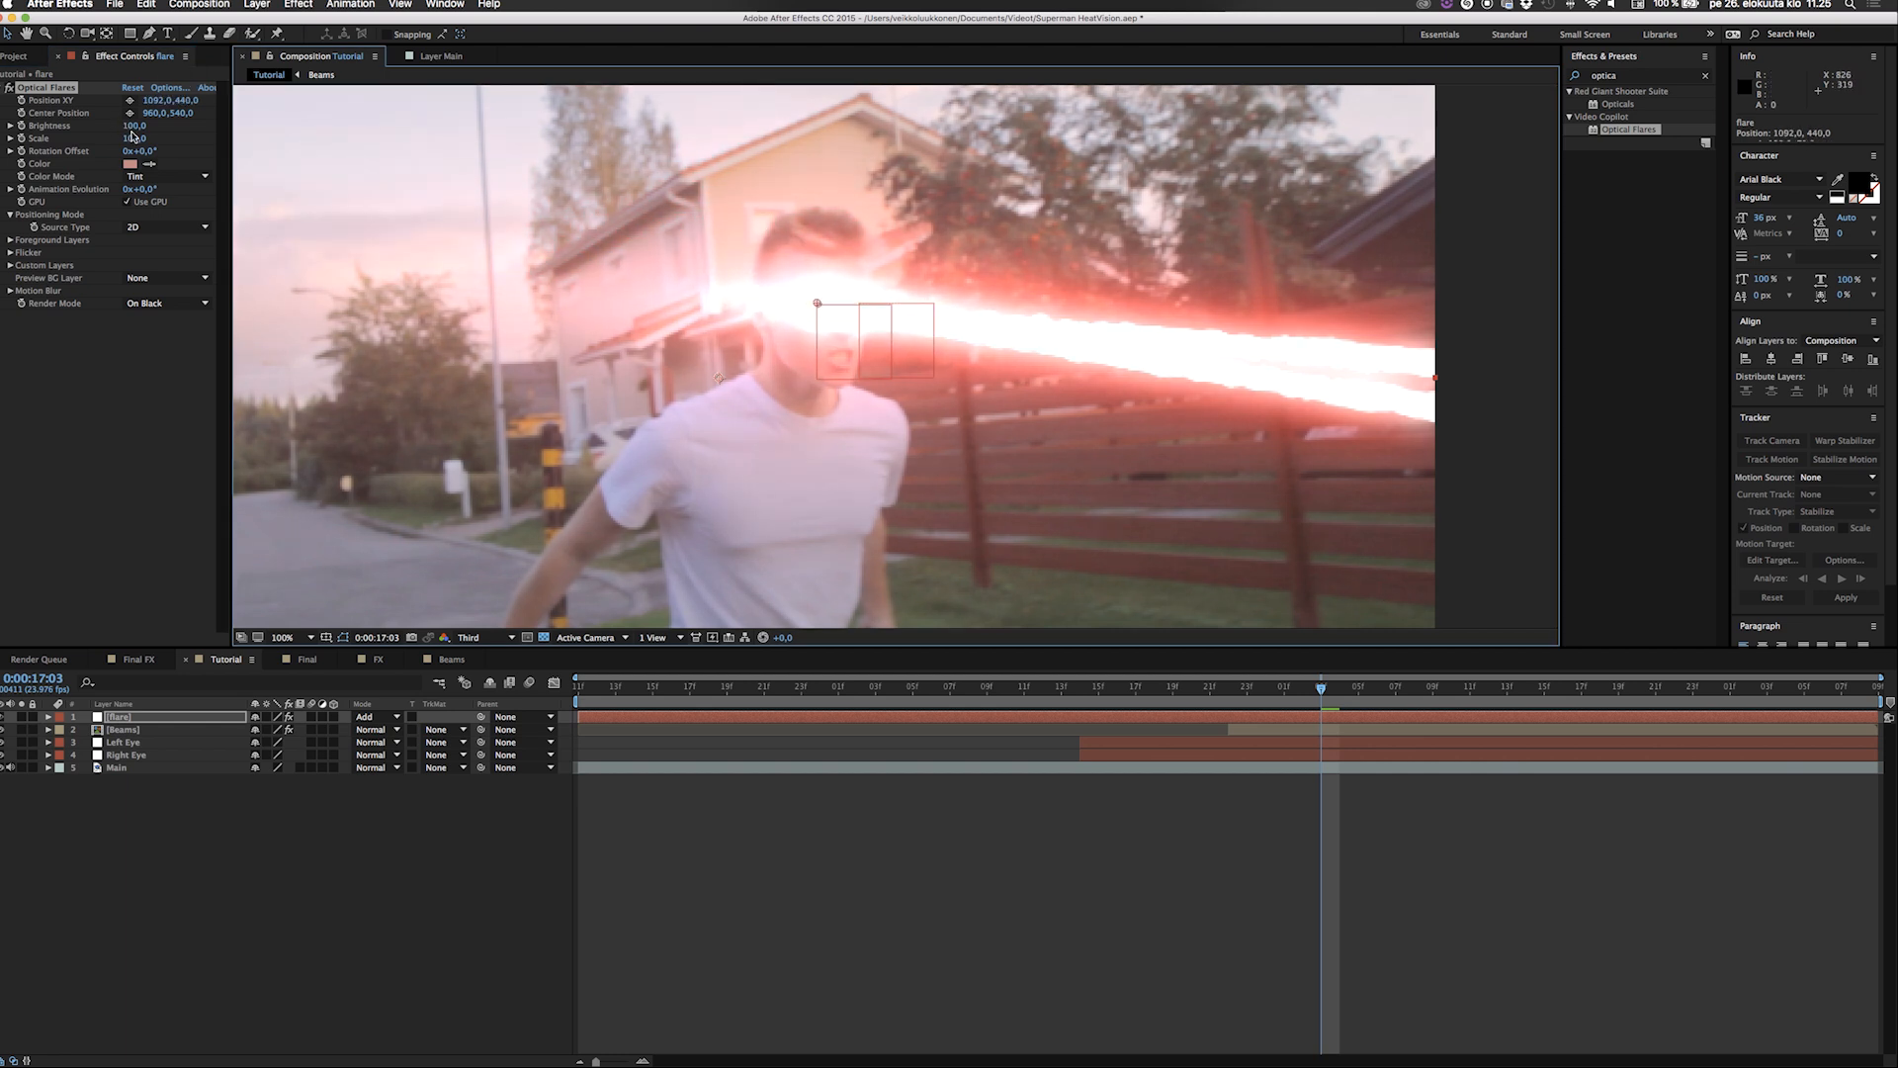
# Try an Optical Flares scale of 20 and return it to 100.
pyautogui.moveTo(136, 140); pyautogui.dragTo(120, 139)
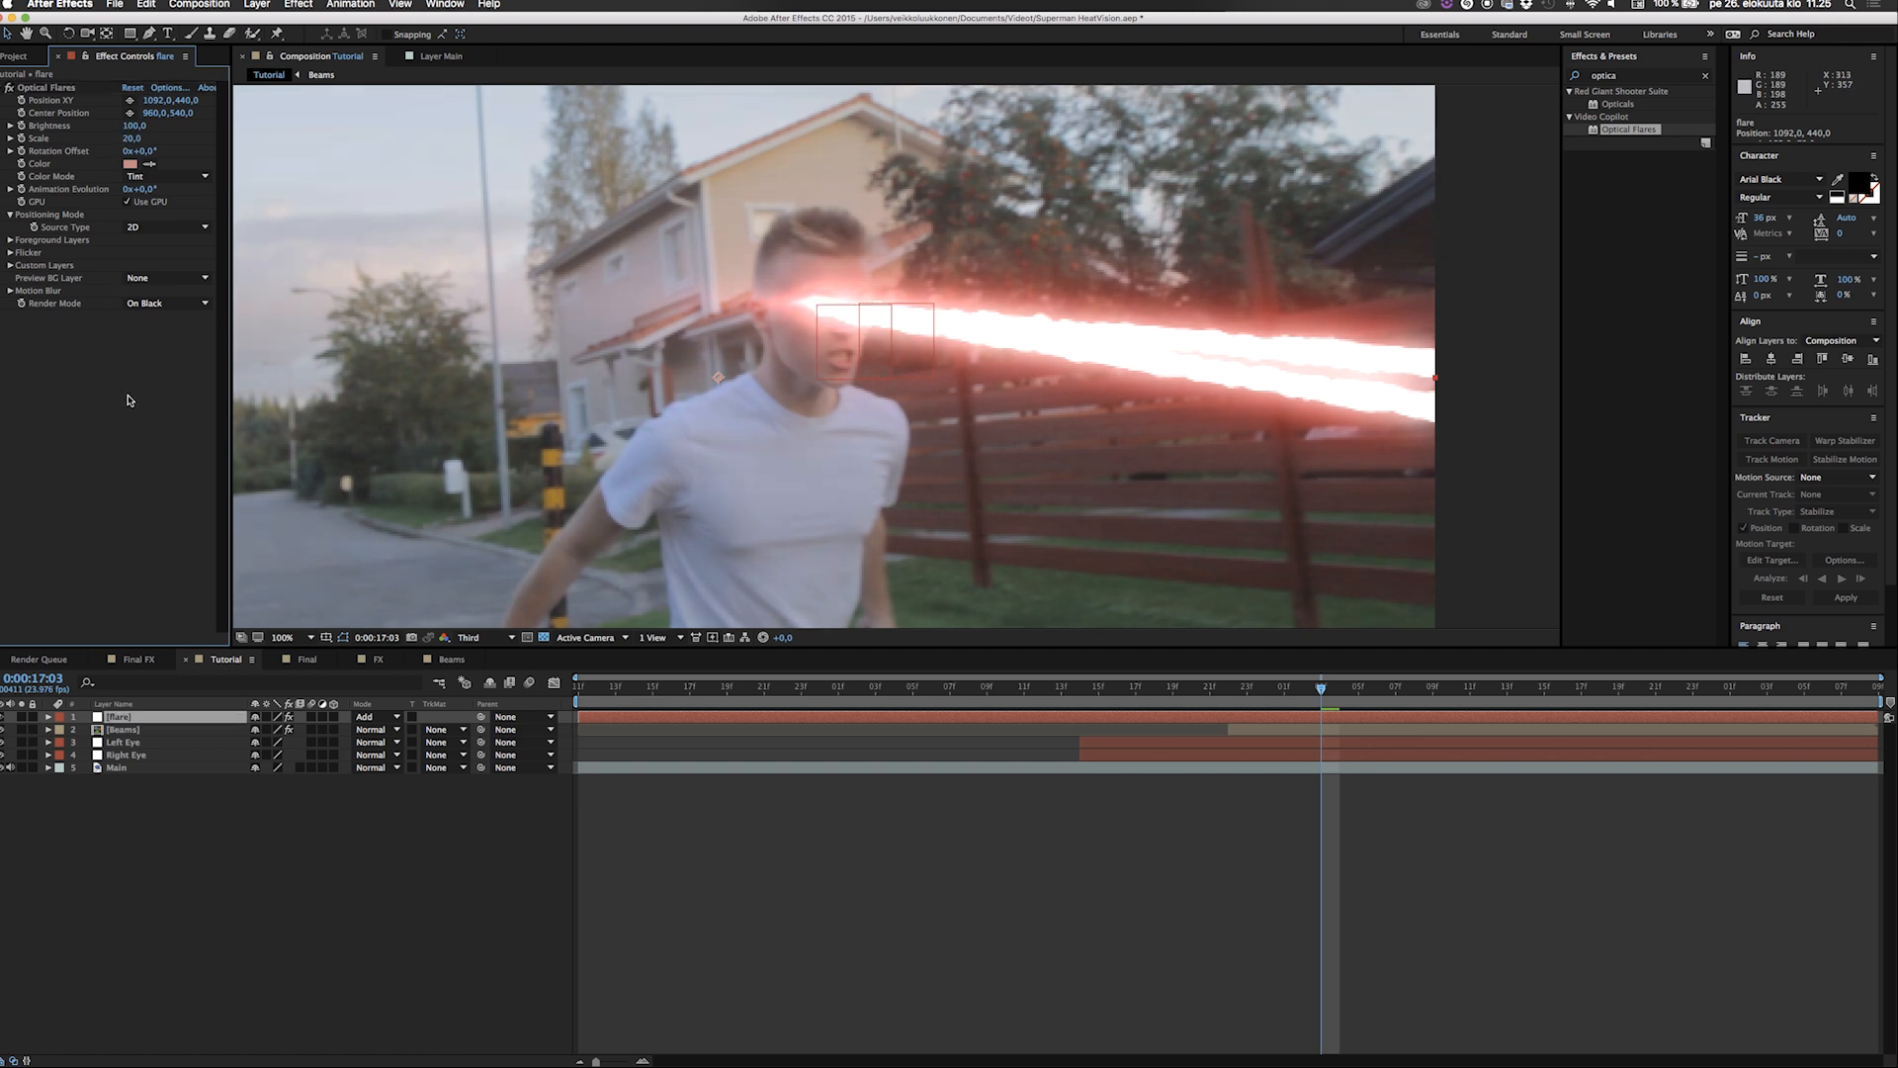
pyautogui.press(',')
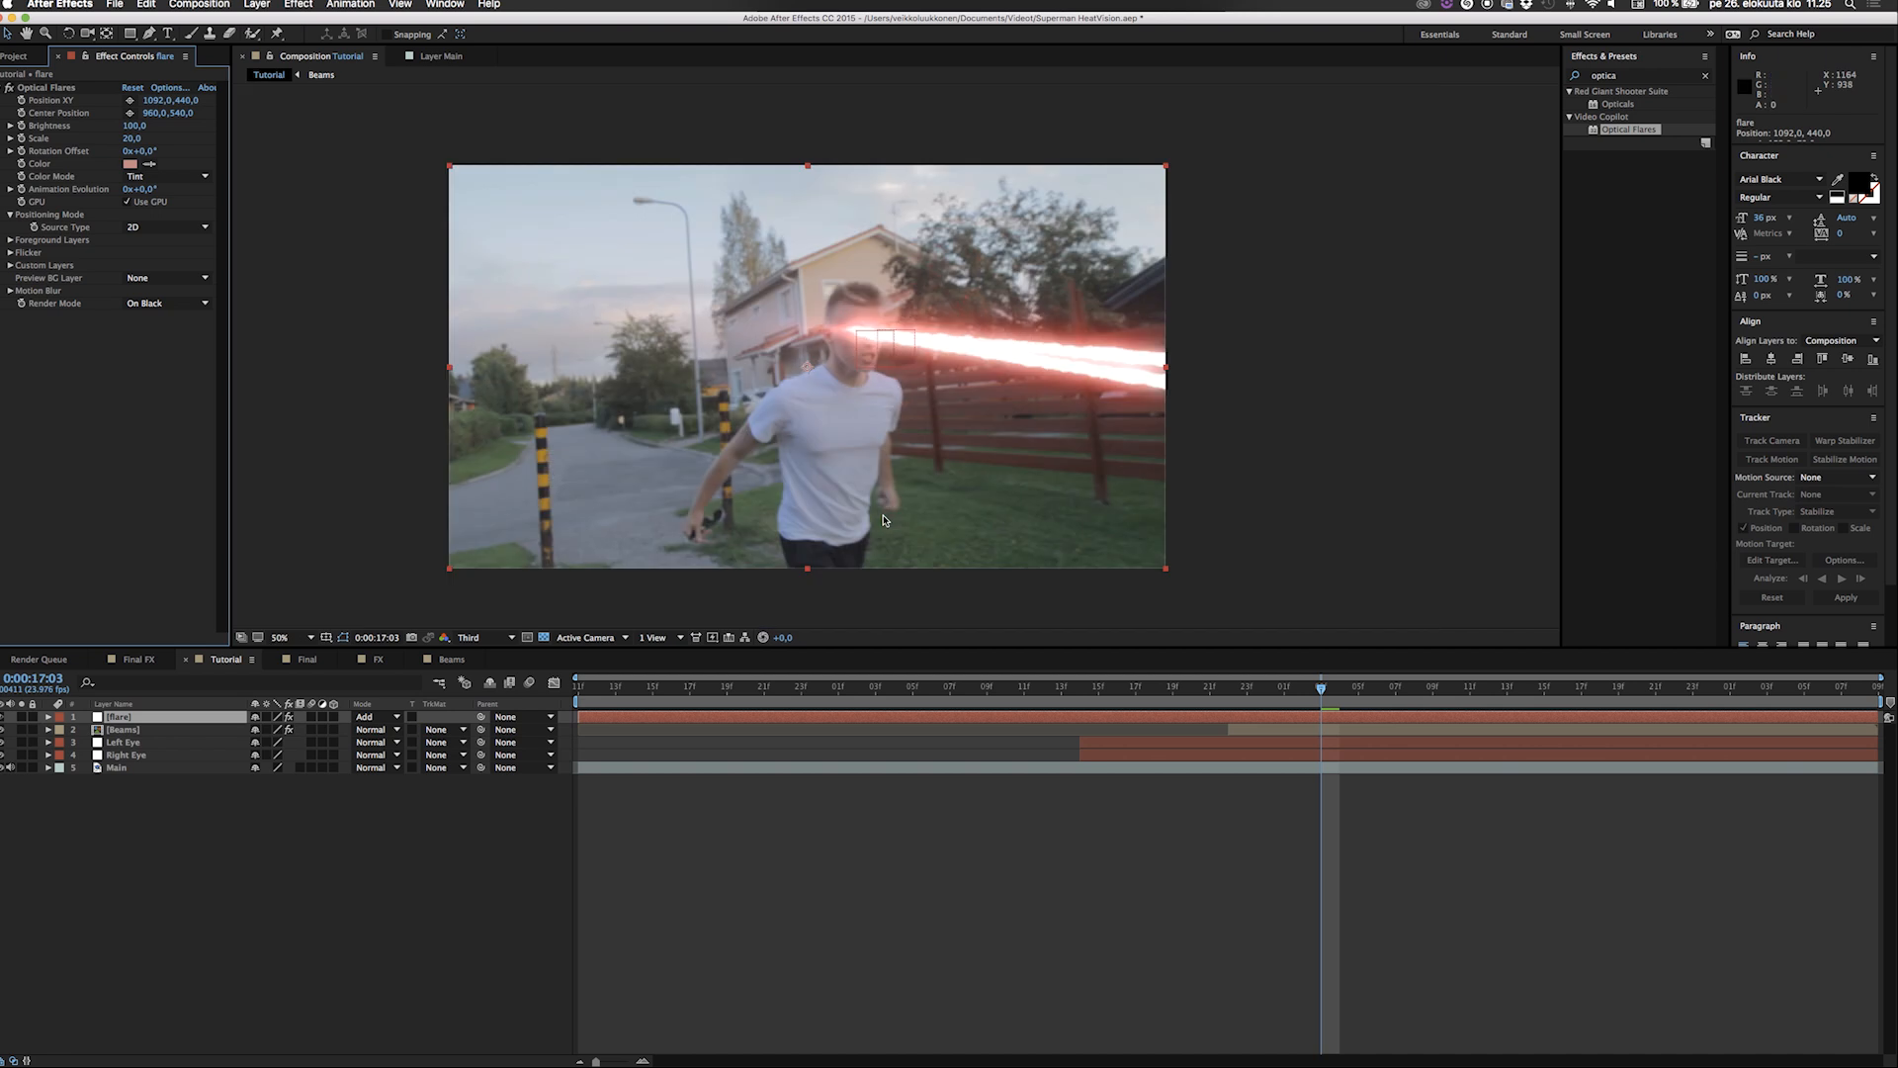
pyautogui.press('.')
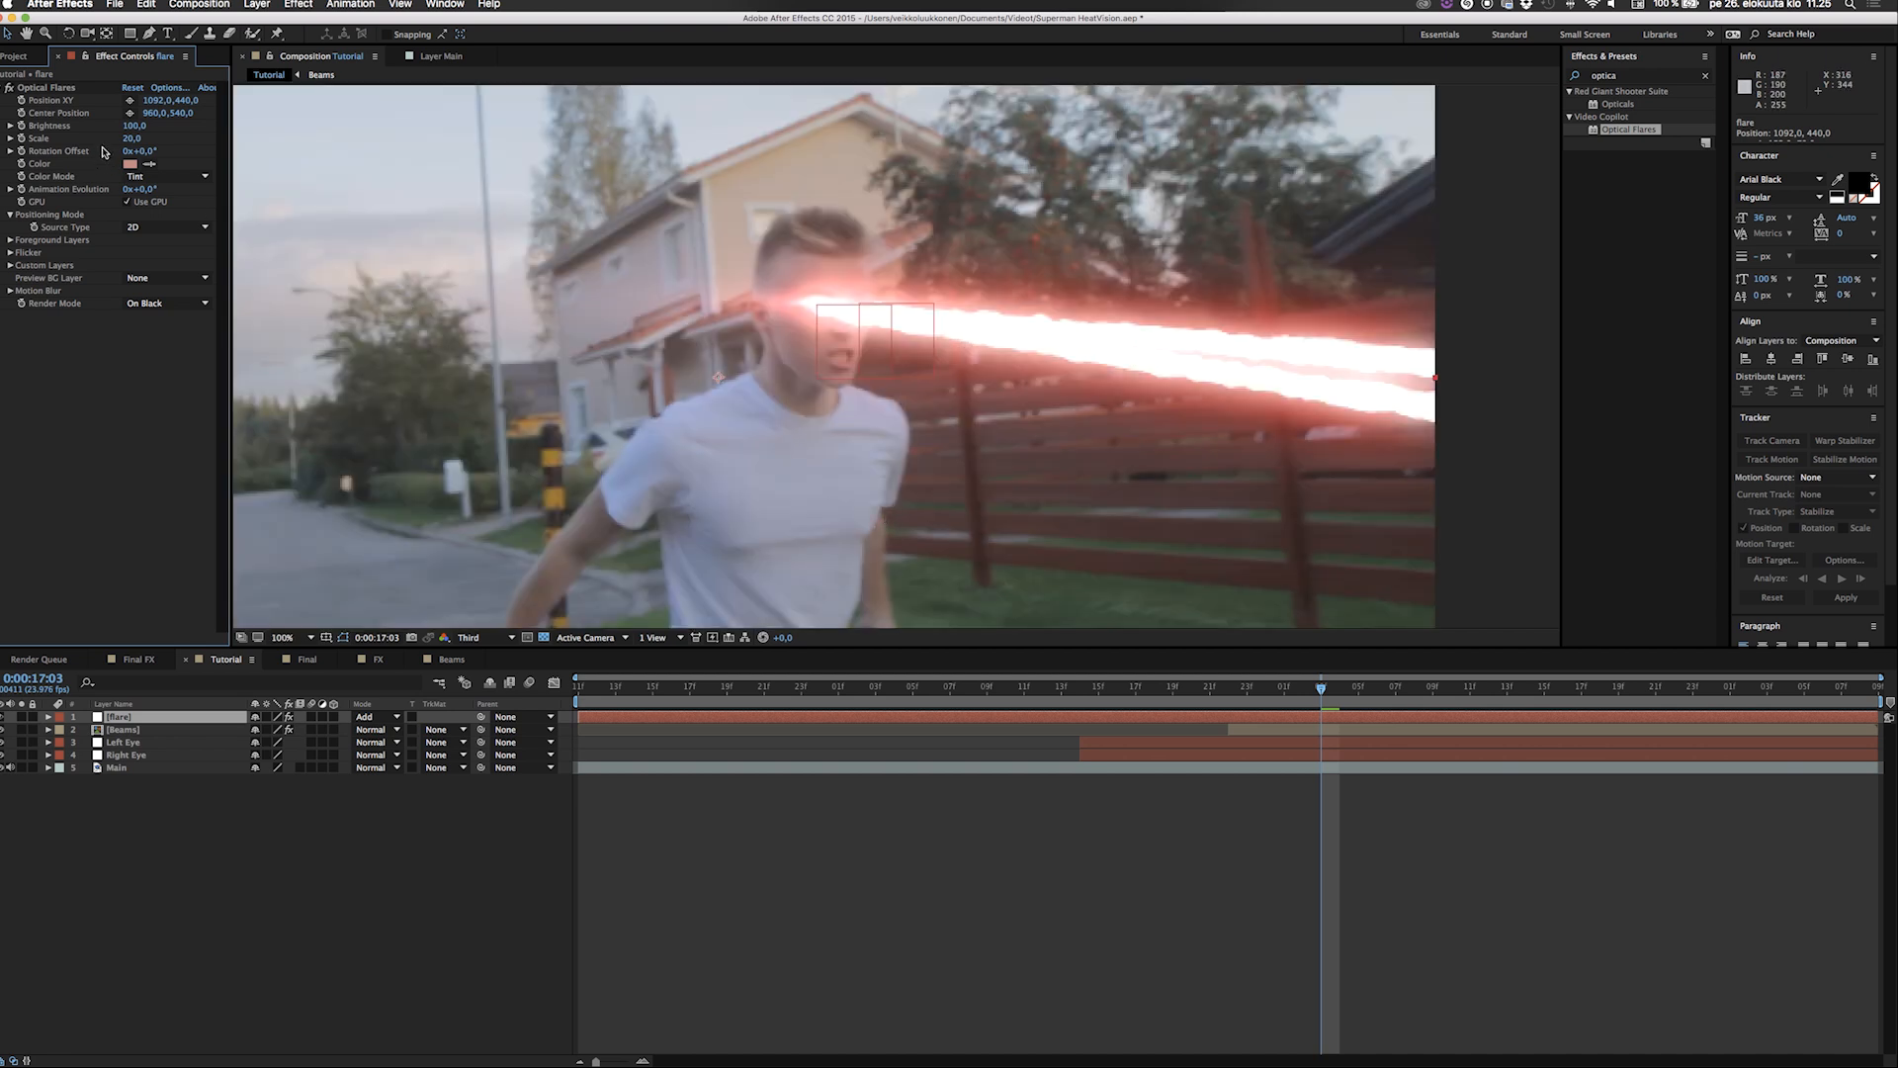
pyautogui.click(130, 139)
pyautogui.press('Return')
# Set the flare's brightness to 20 and fine-tune its position on the eye to about 1096, 442.
pyautogui.click(136, 125)
pyautogui.write('20')
pyautogui.press('Return')
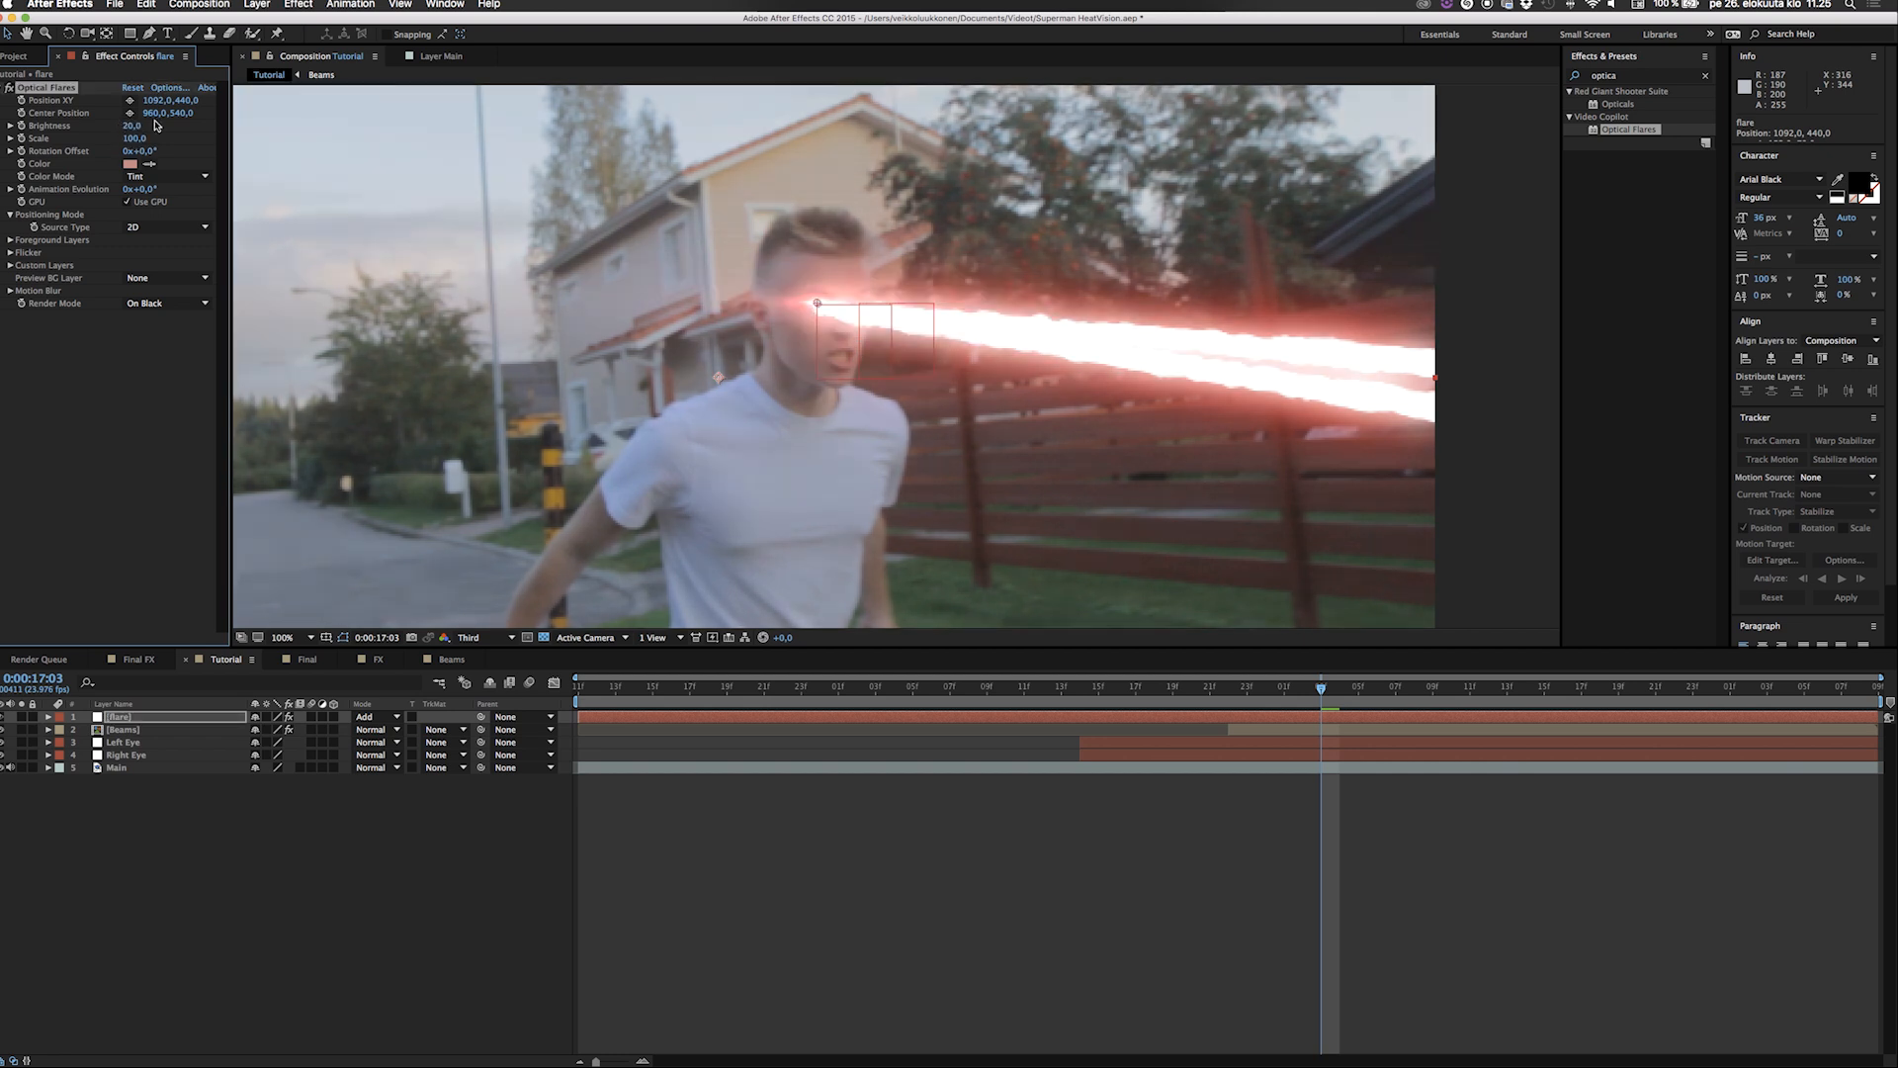
pyautogui.moveTo(817, 304); pyautogui.dragTo(819, 306)
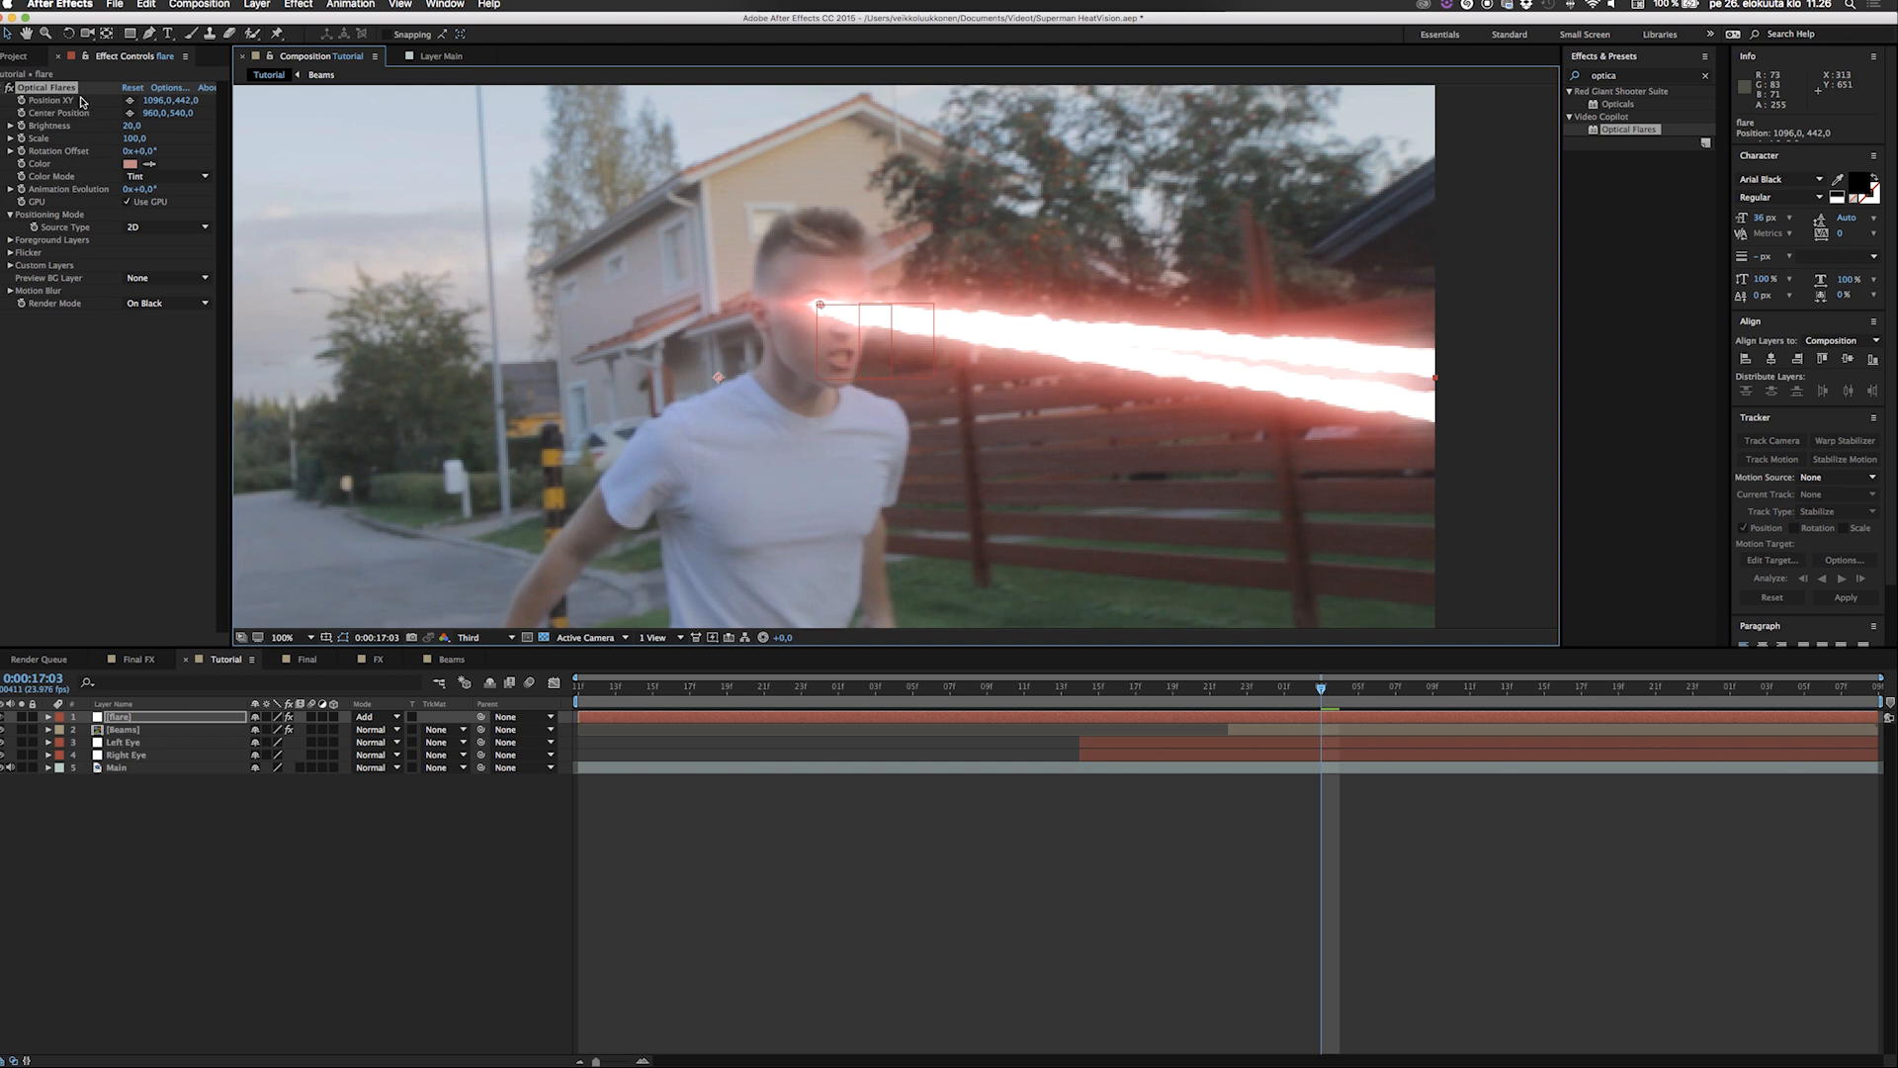
# Link the flare's Position XY to the Right Eye layer's position with an expression and preview the composition.
pyautogui.keyDown('alt'); pyautogui.click(20, 100); pyautogui.keyUp('alt')
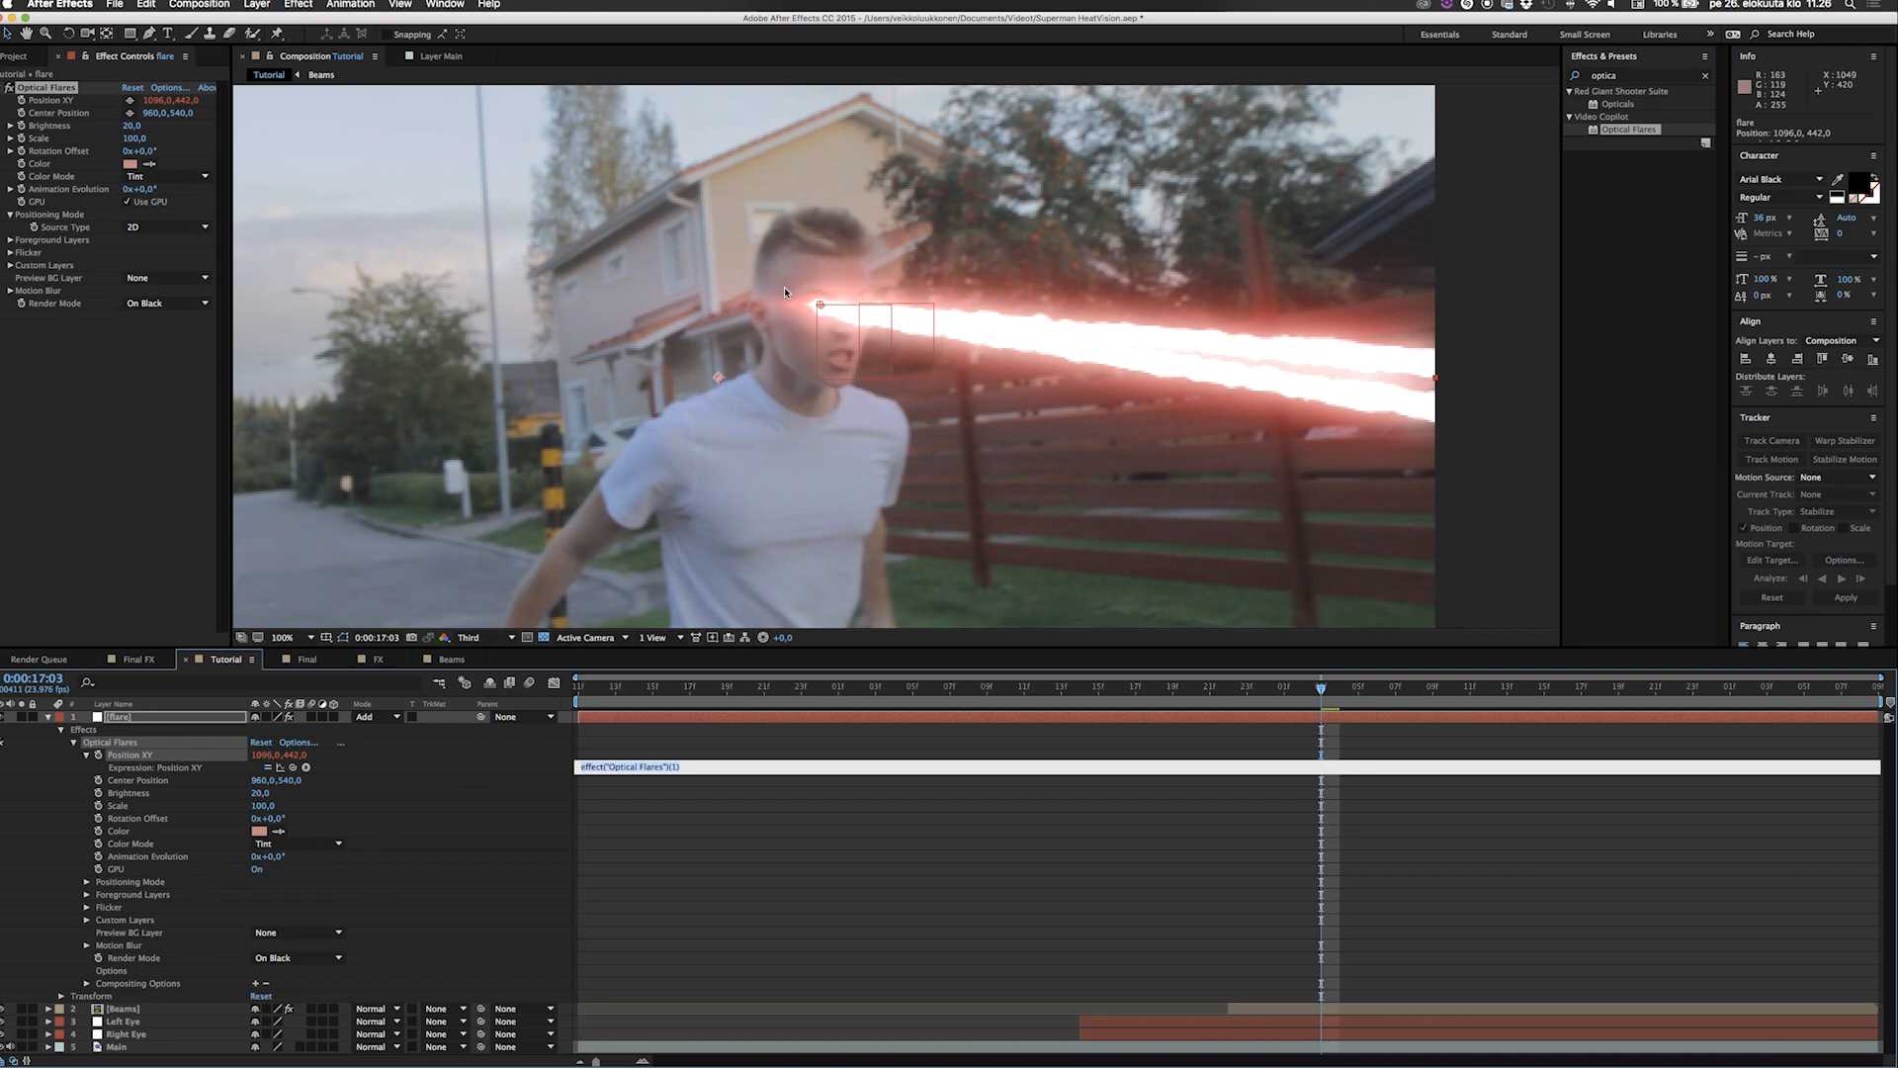
pyautogui.click(109, 1035)
pyautogui.press('p')
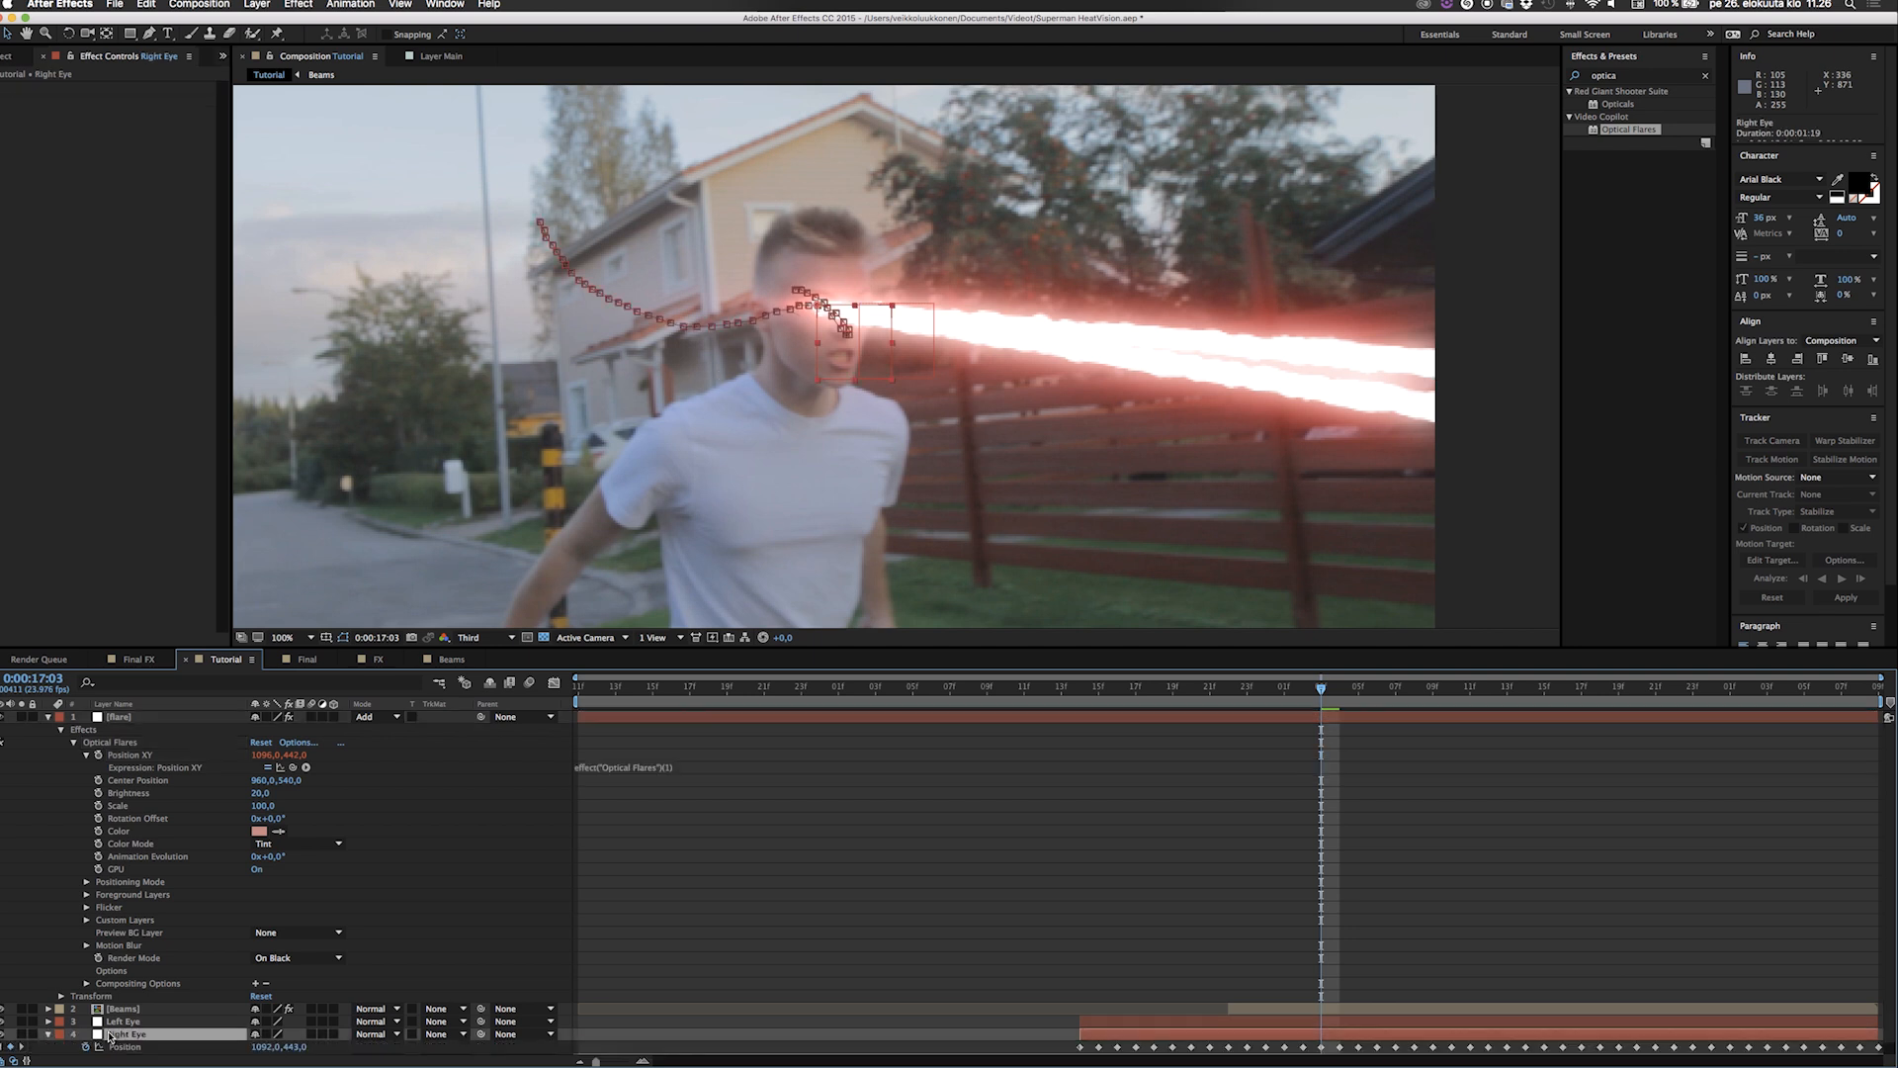
pyautogui.click(1227, 690)
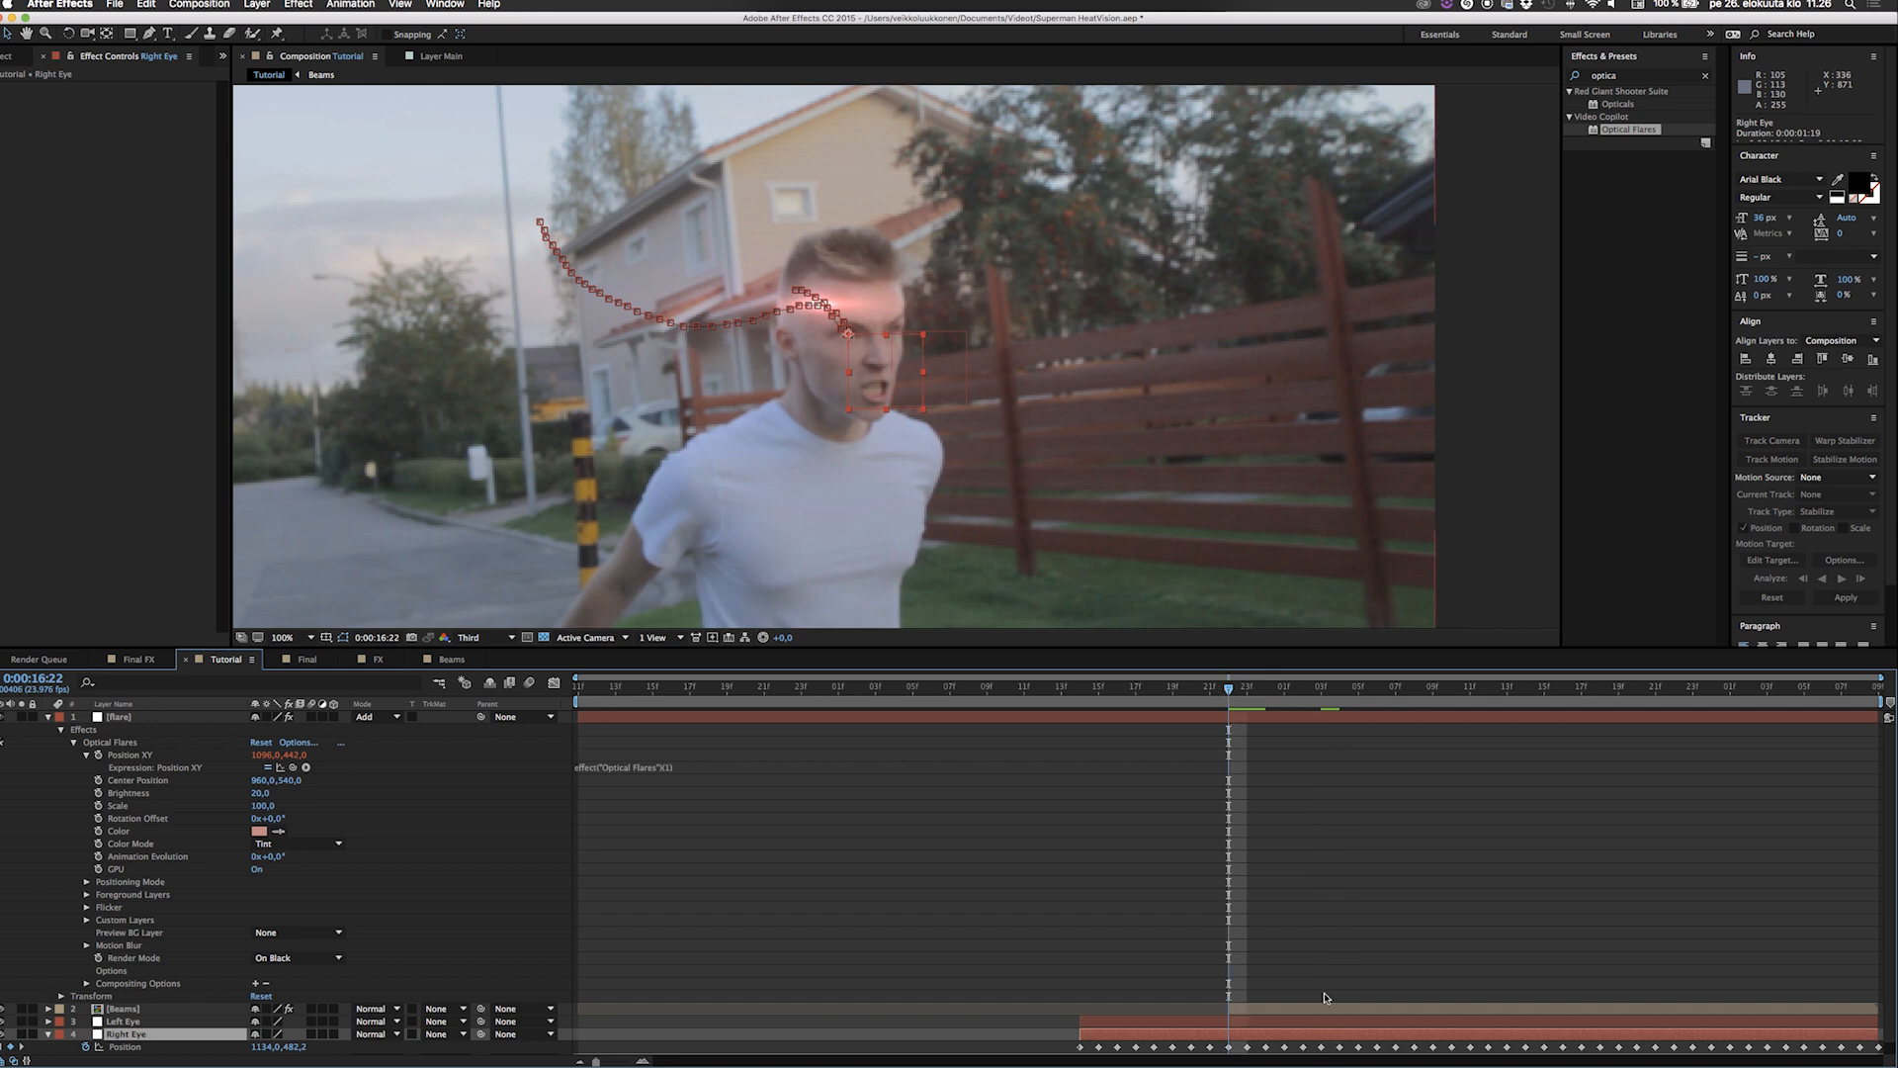
pyautogui.click(1258, 1010)
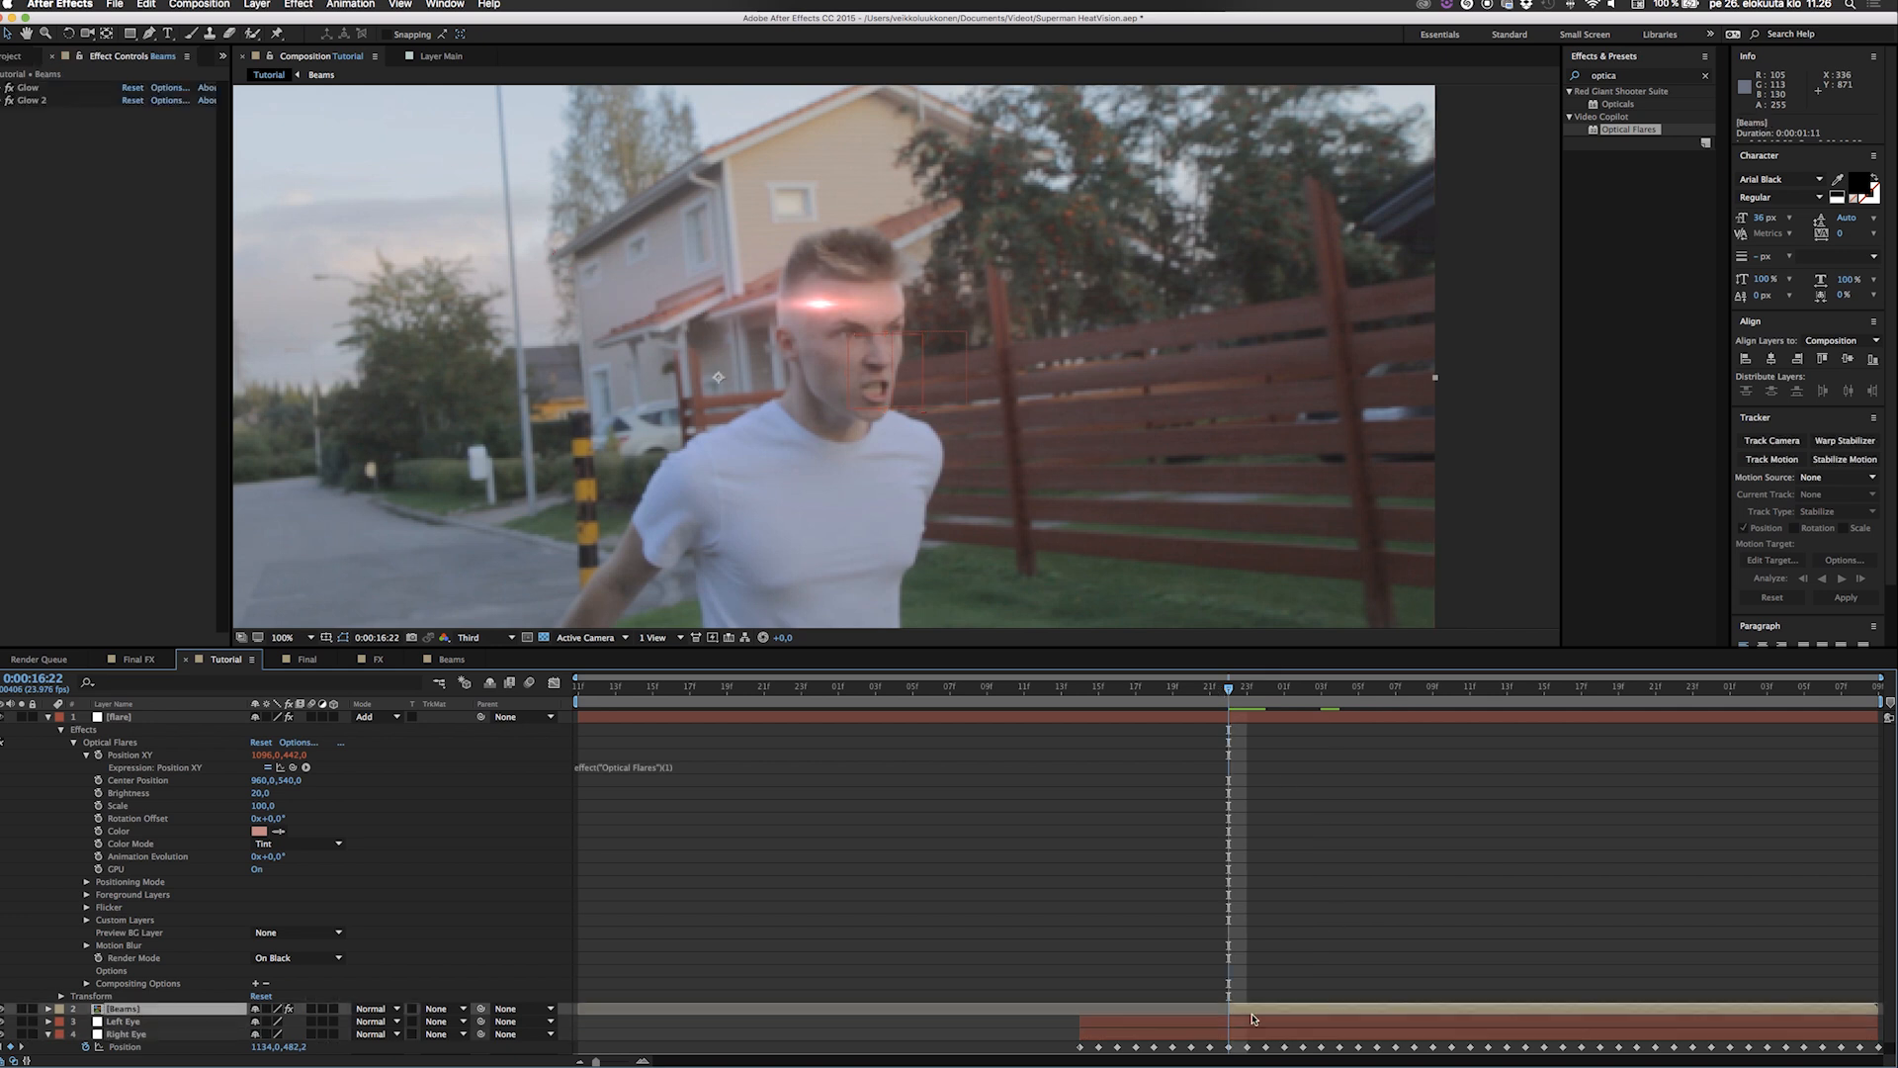
pyautogui.click(1076, 692)
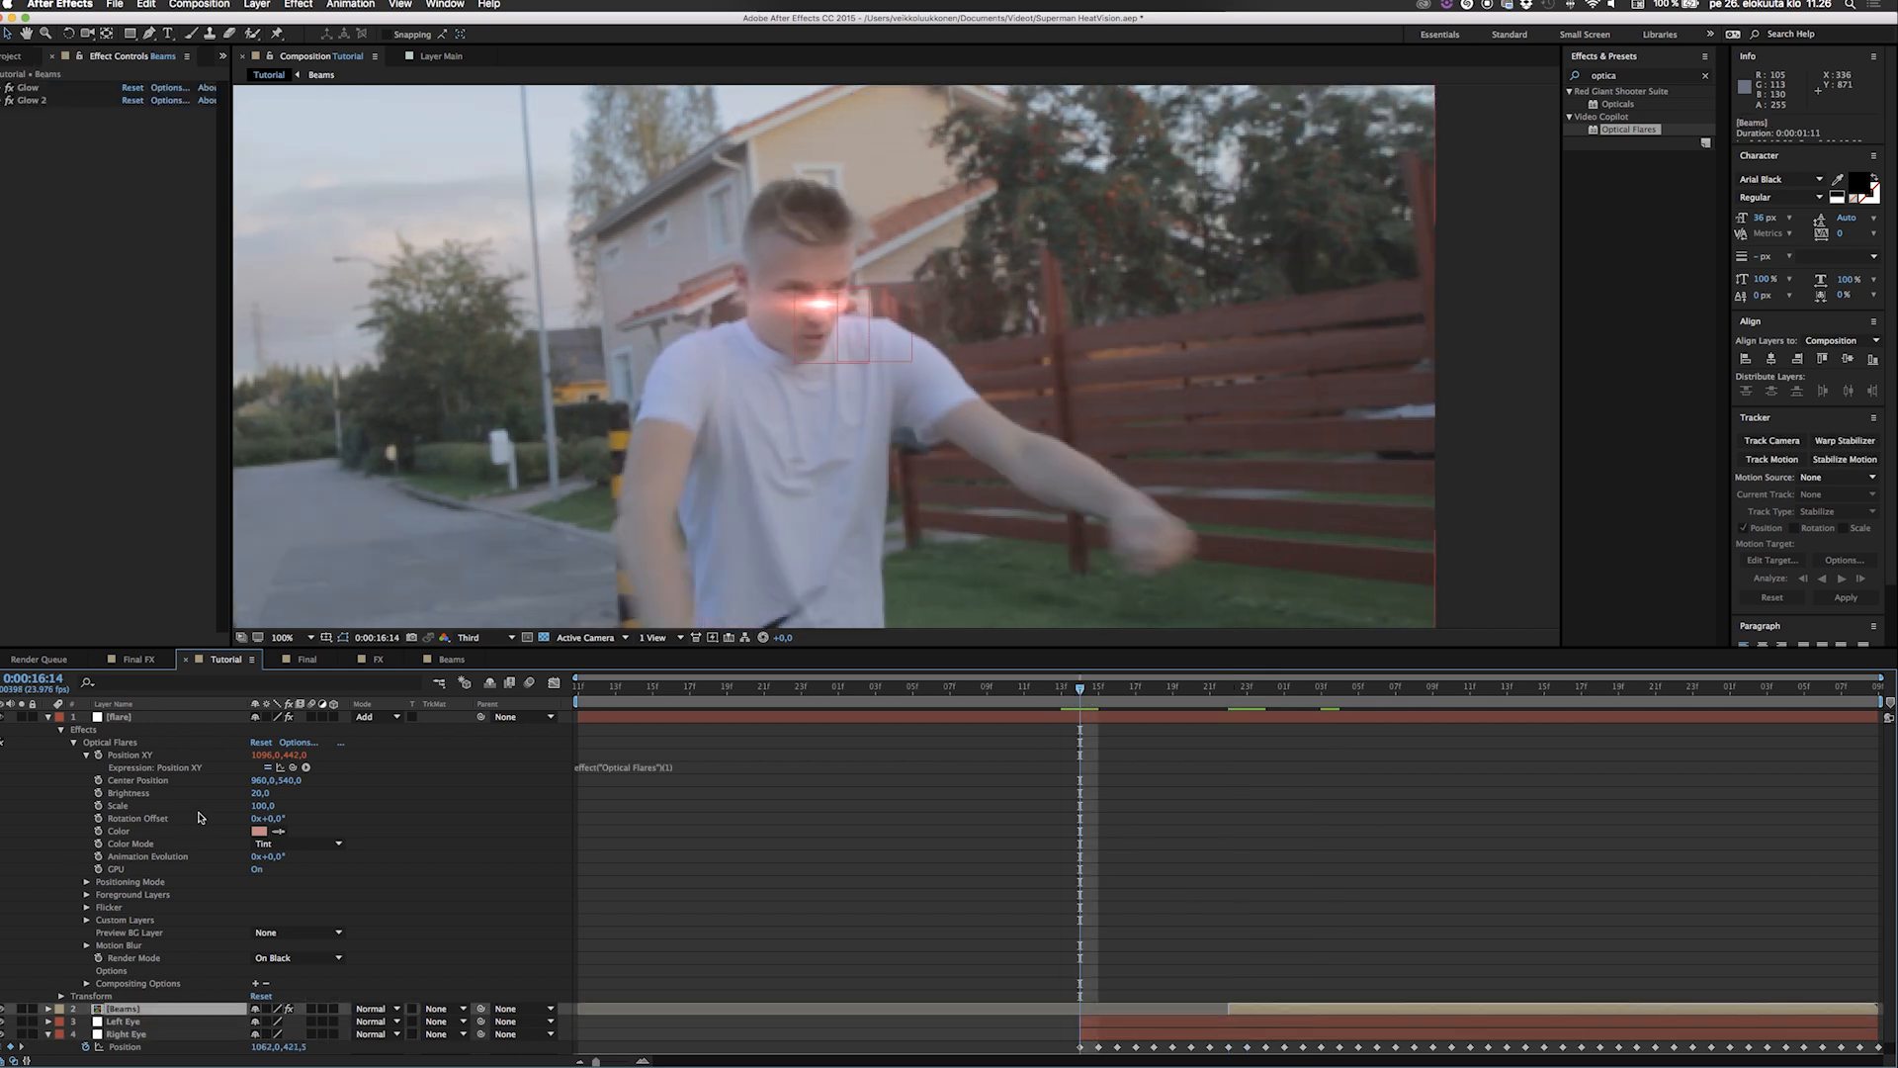
pyautogui.moveTo(292, 767); pyautogui.dragTo(139, 1035)
pyautogui.click(668, 856)
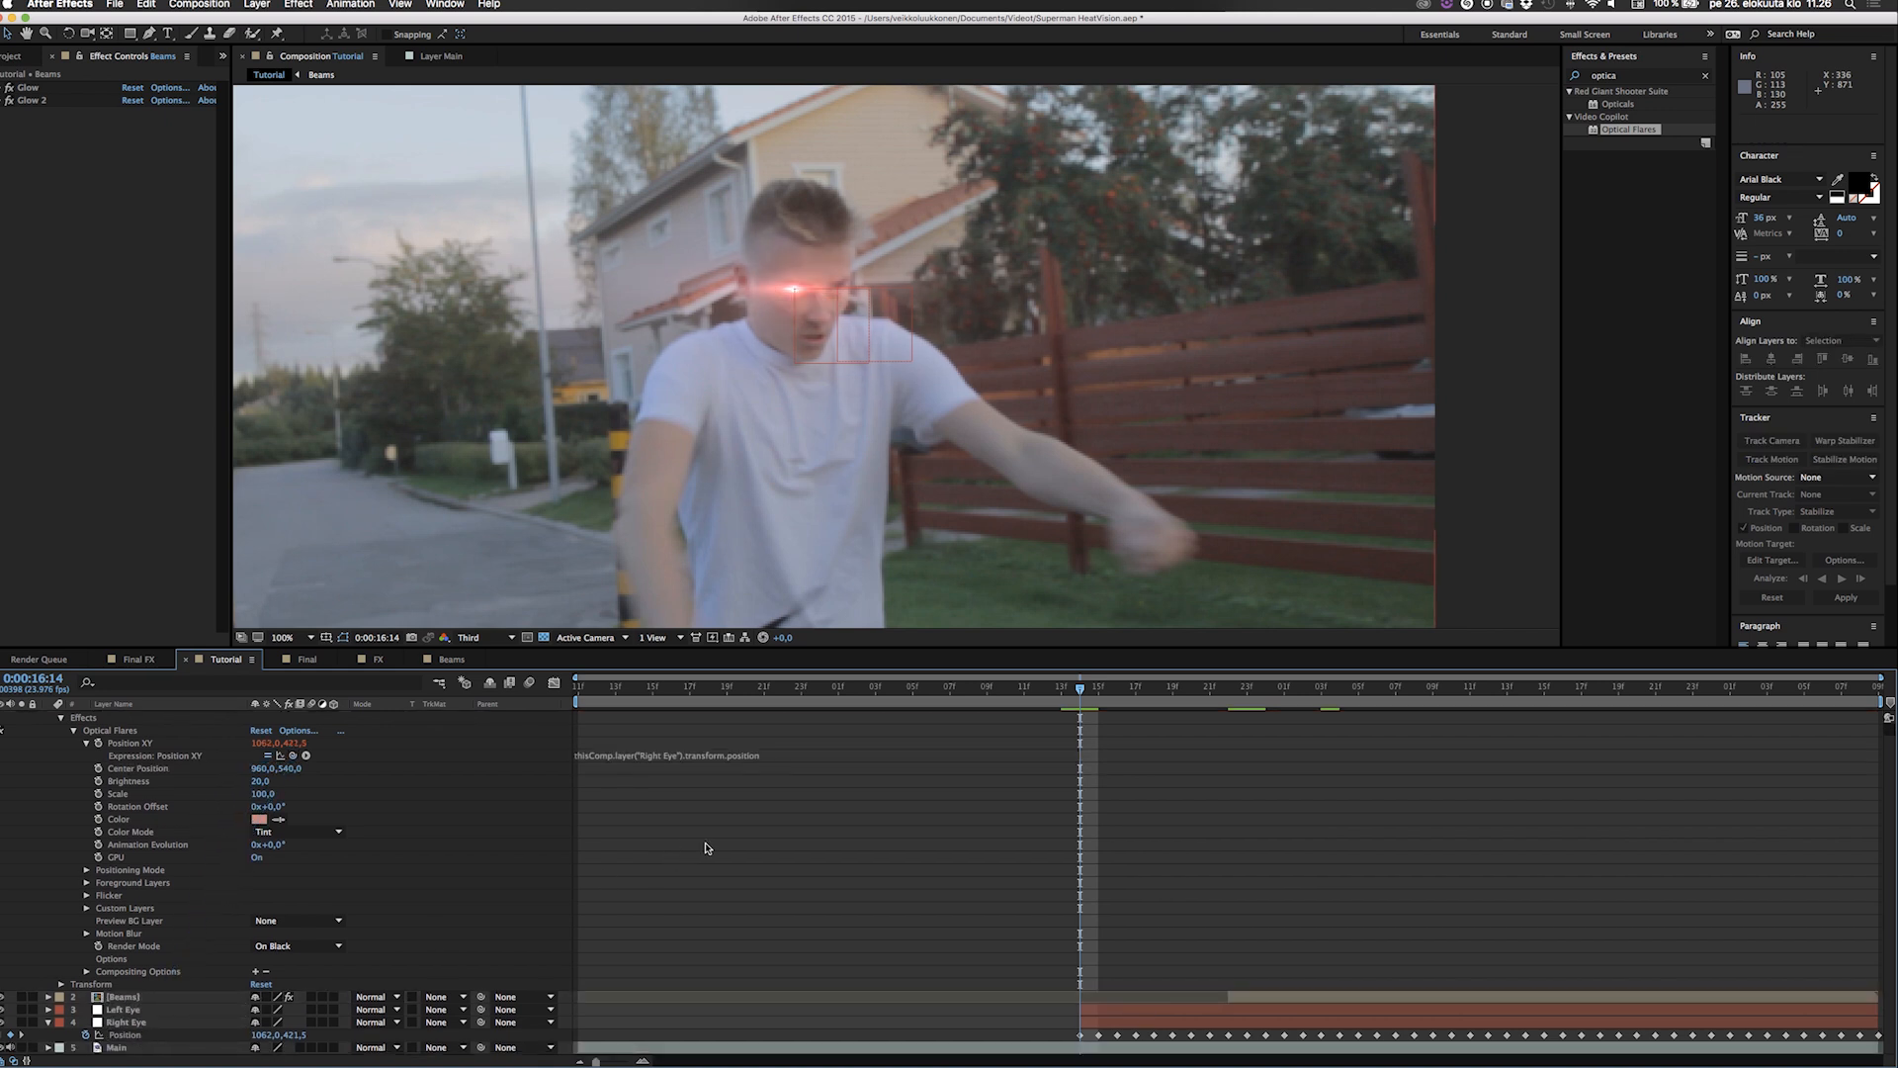
pyautogui.click(45, 719)
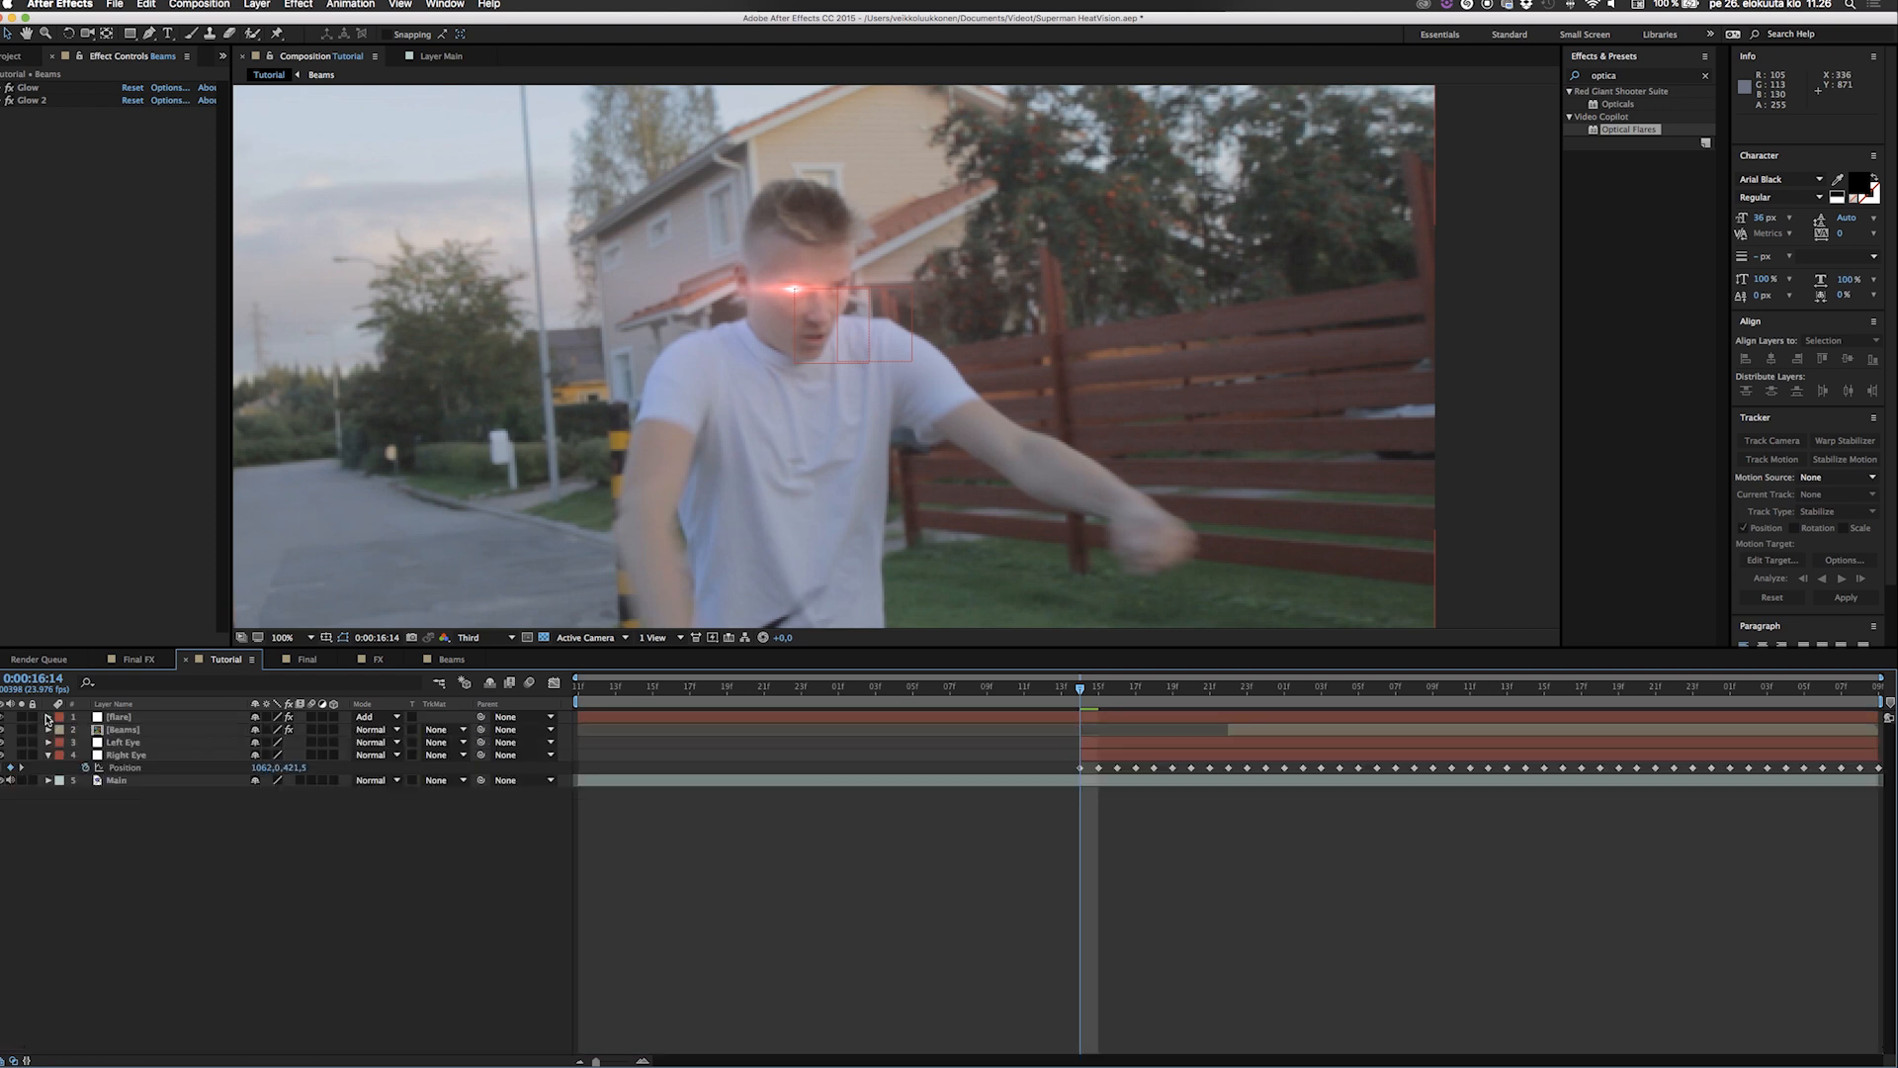
pyautogui.press('space')
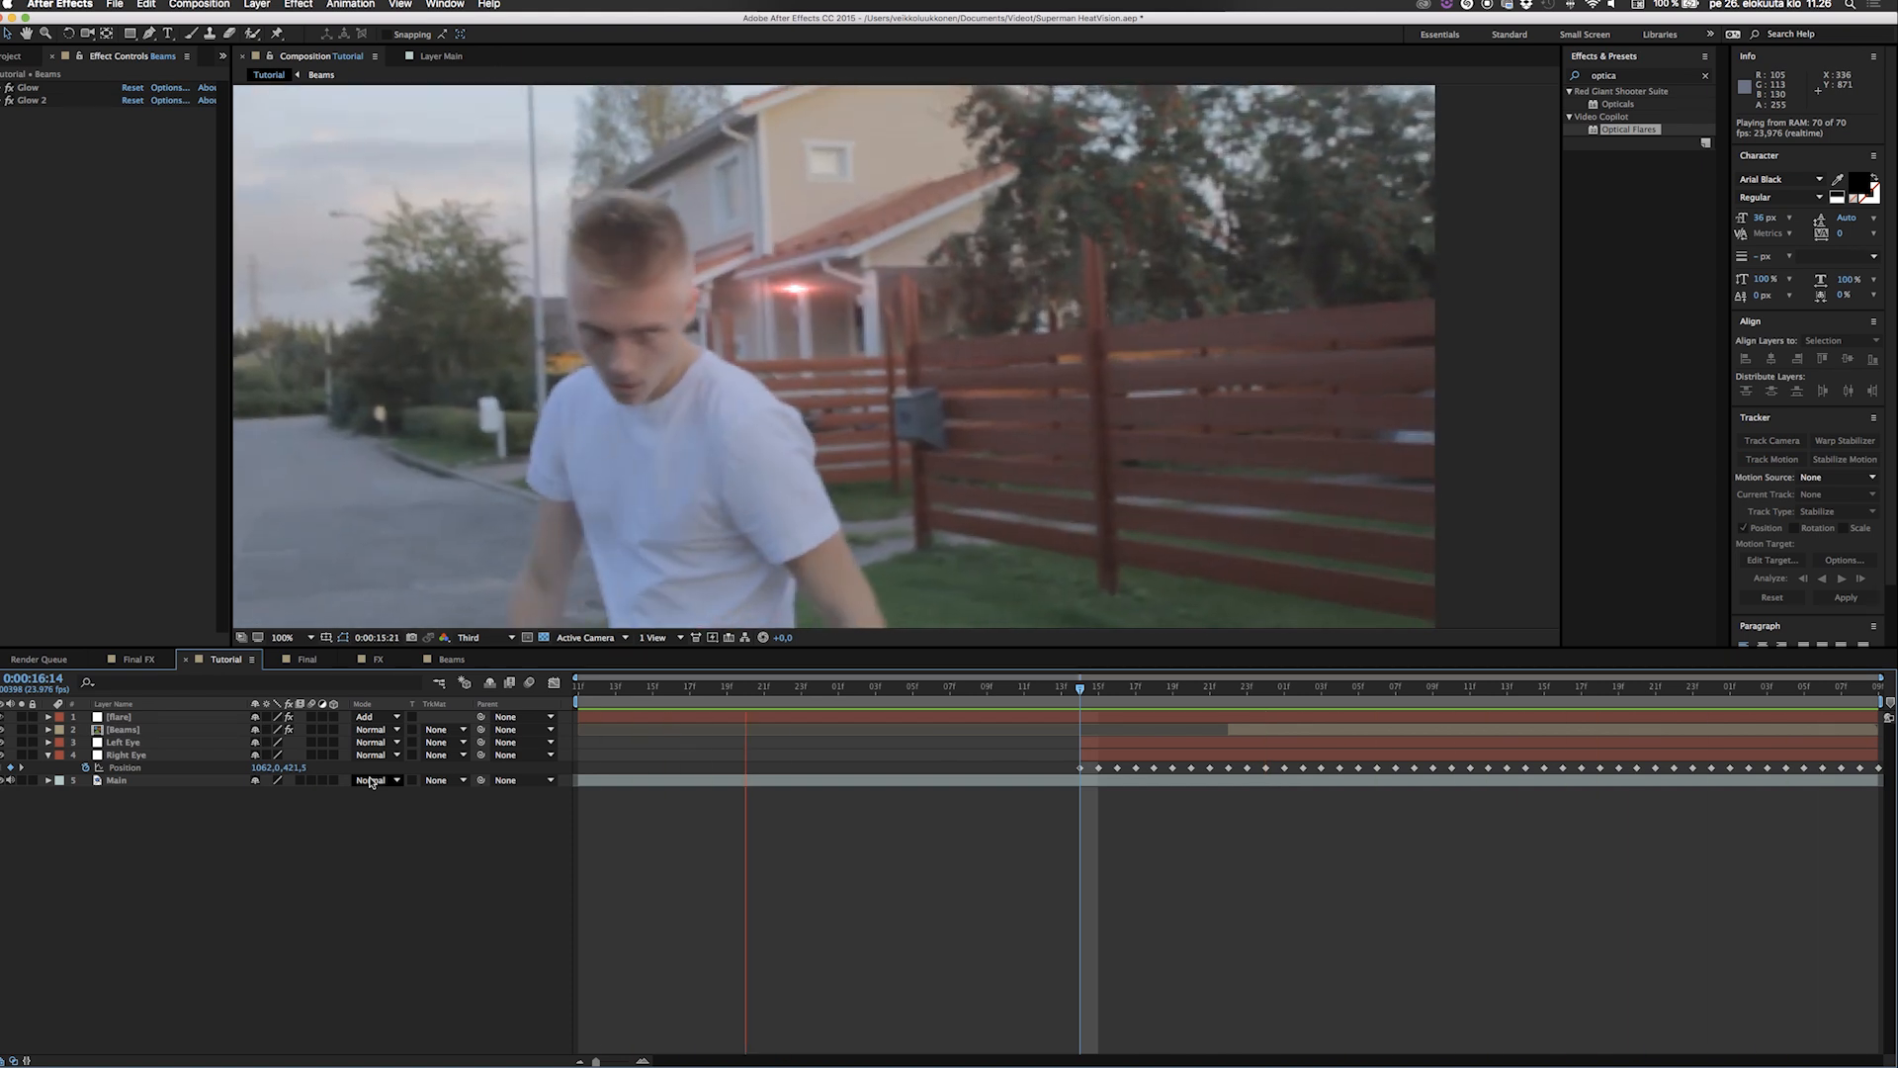
pyautogui.press('space')
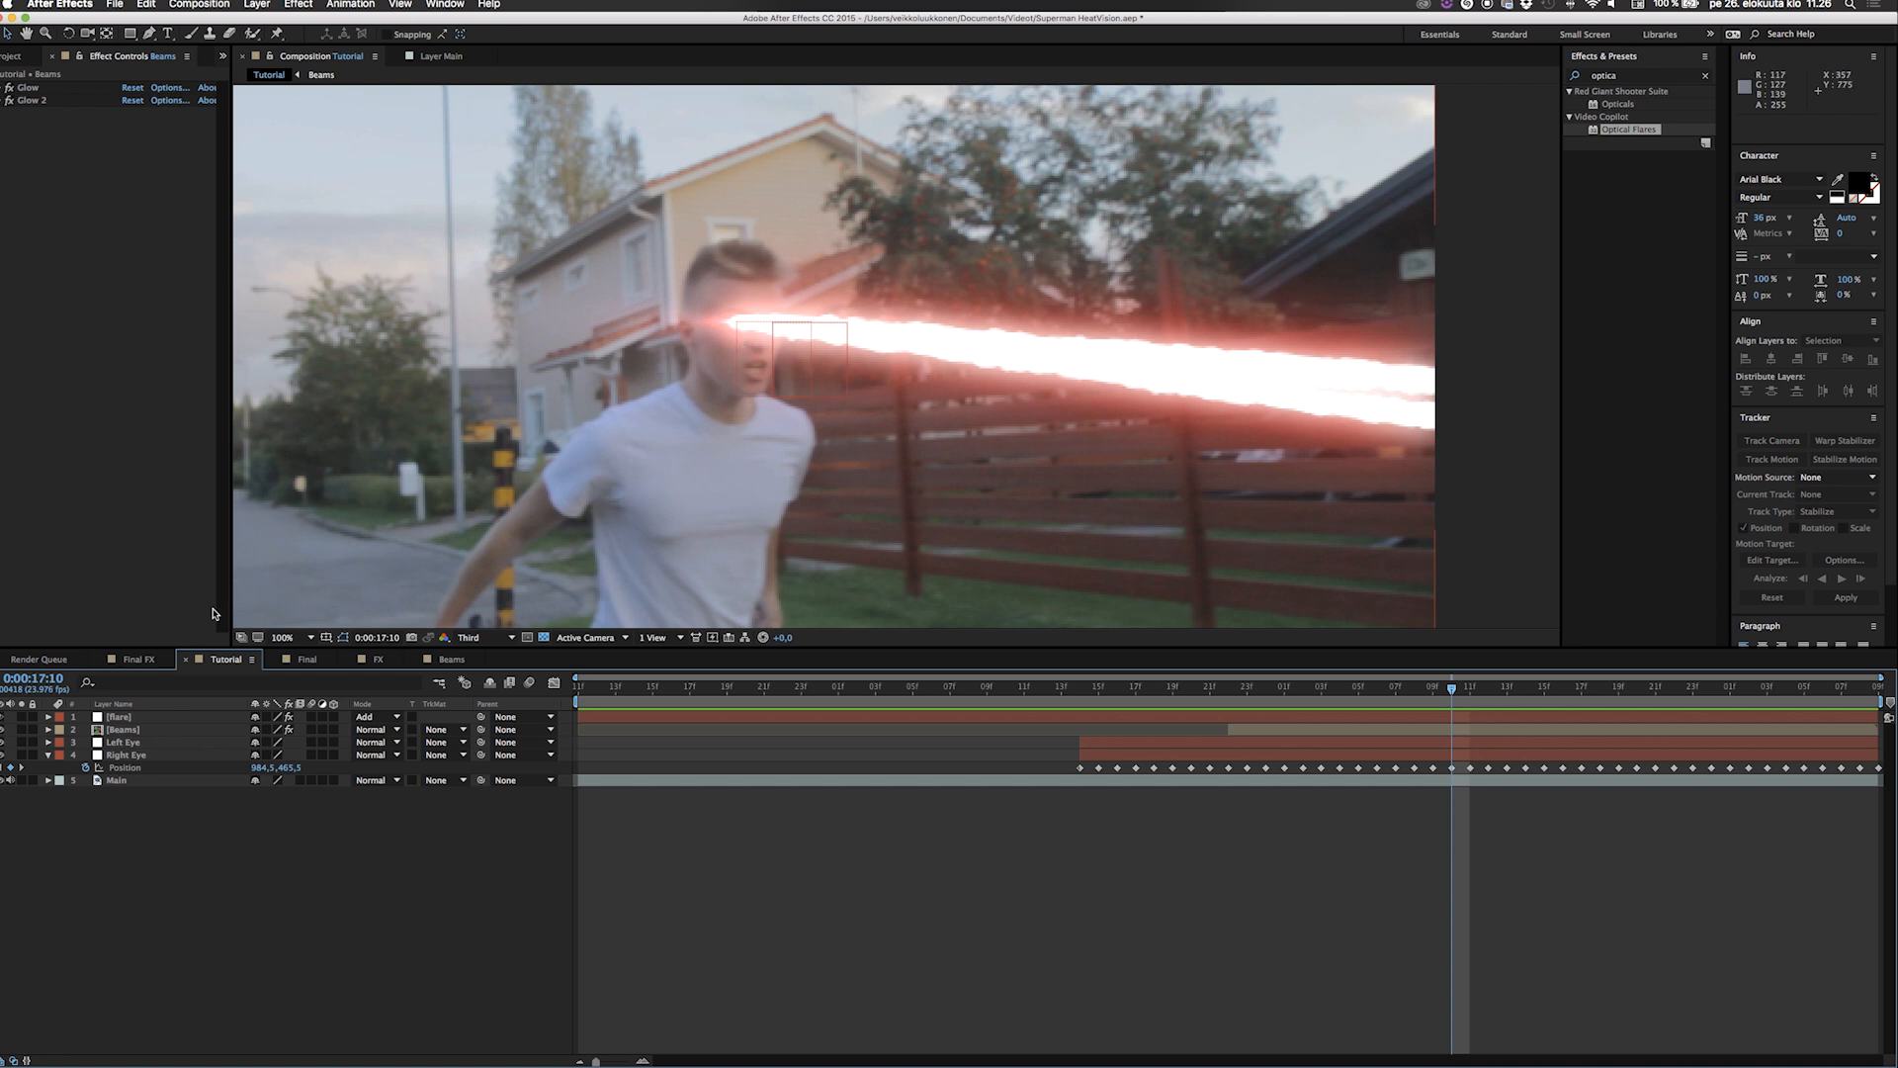
# Duplicate the flare layer and delete the copy's Position XY expression that refers to Right Eye.
pyautogui.click(124, 718)
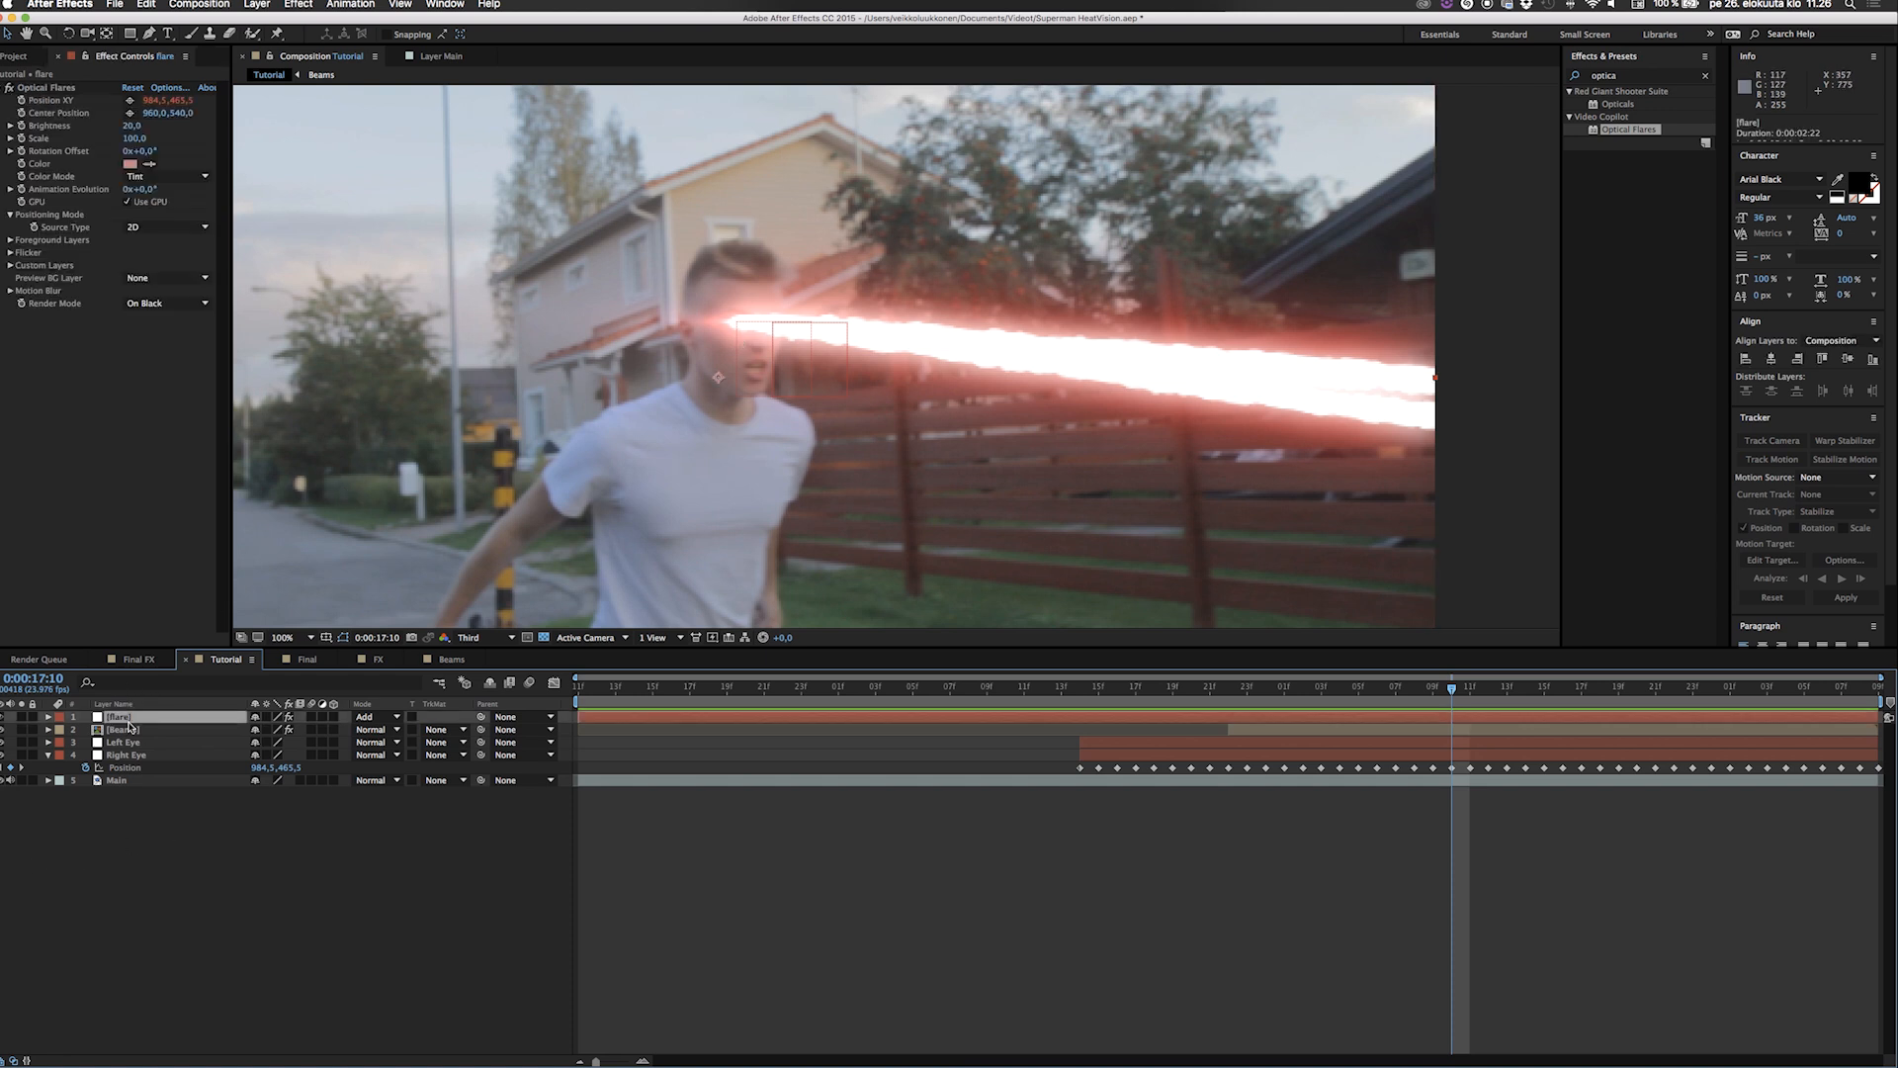
pyautogui.press('super+d')
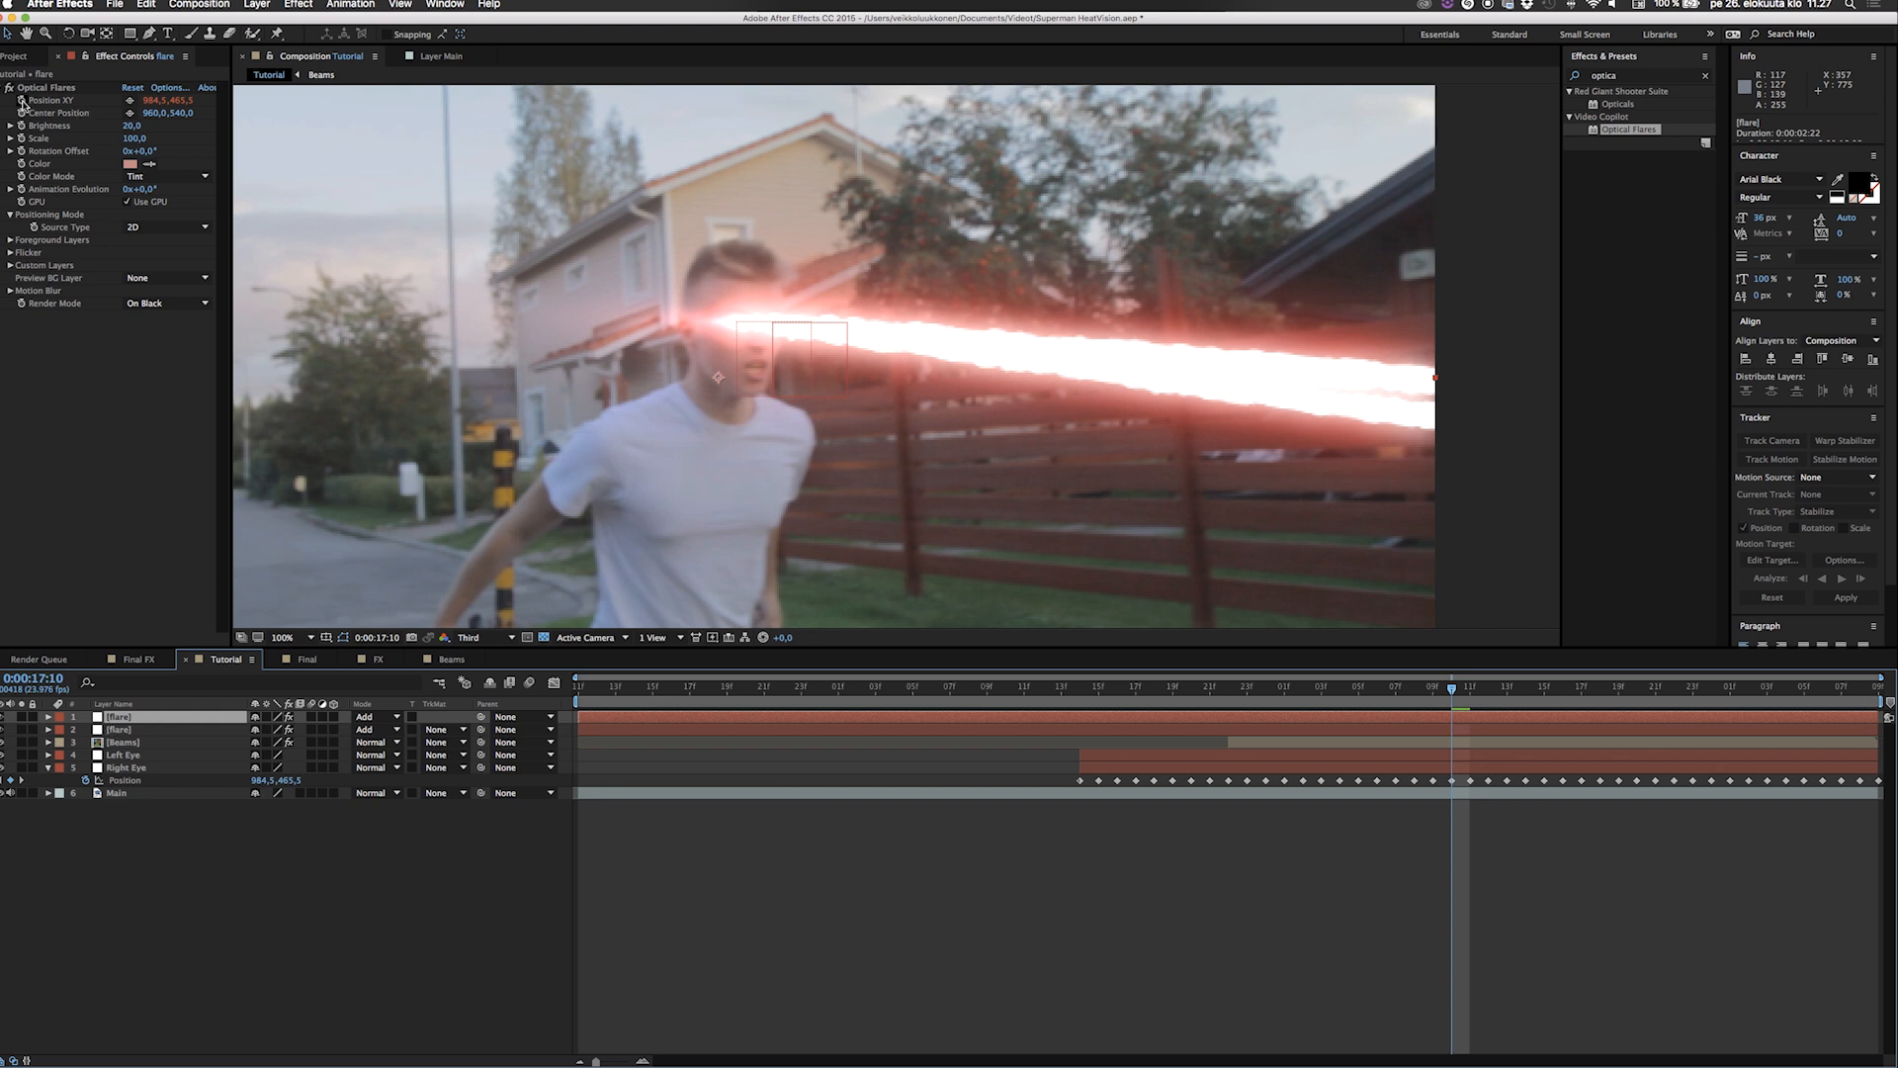
pyautogui.click(48, 717)
pyautogui.click(62, 729)
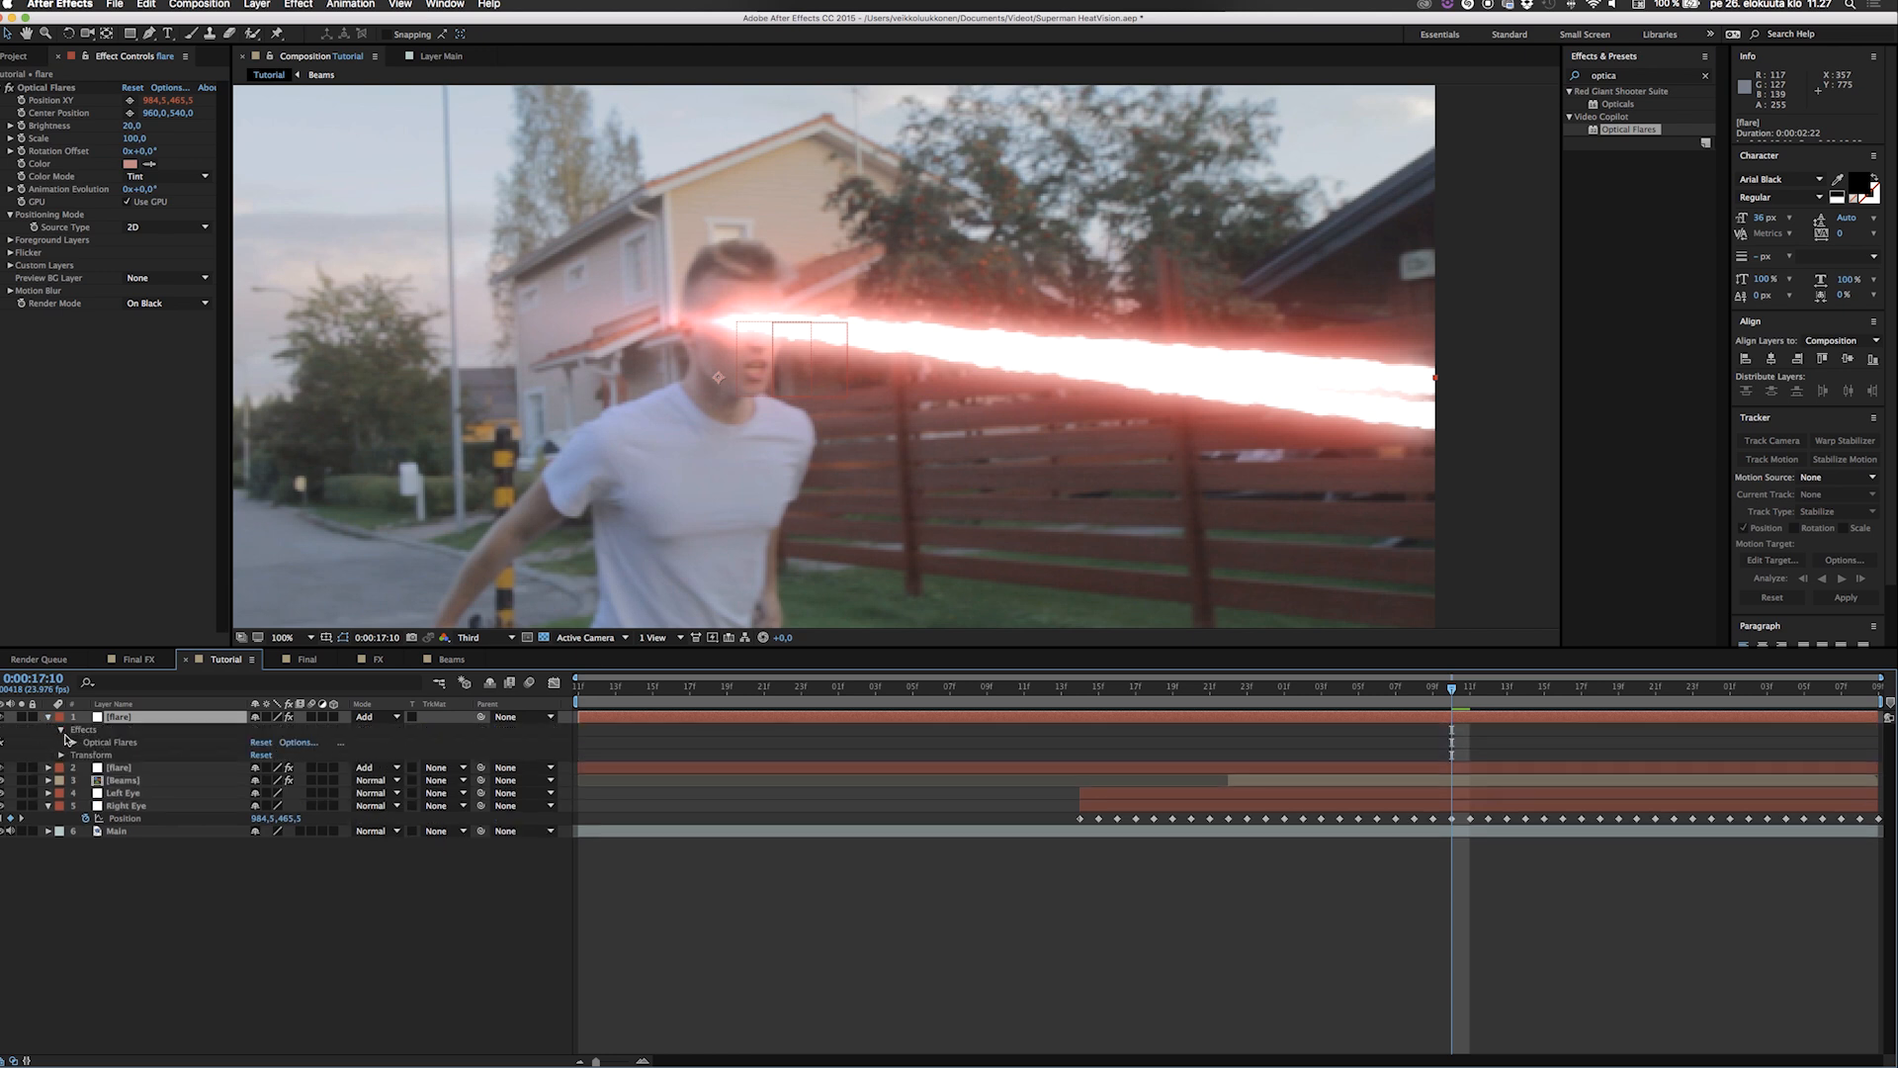
pyautogui.click(75, 742)
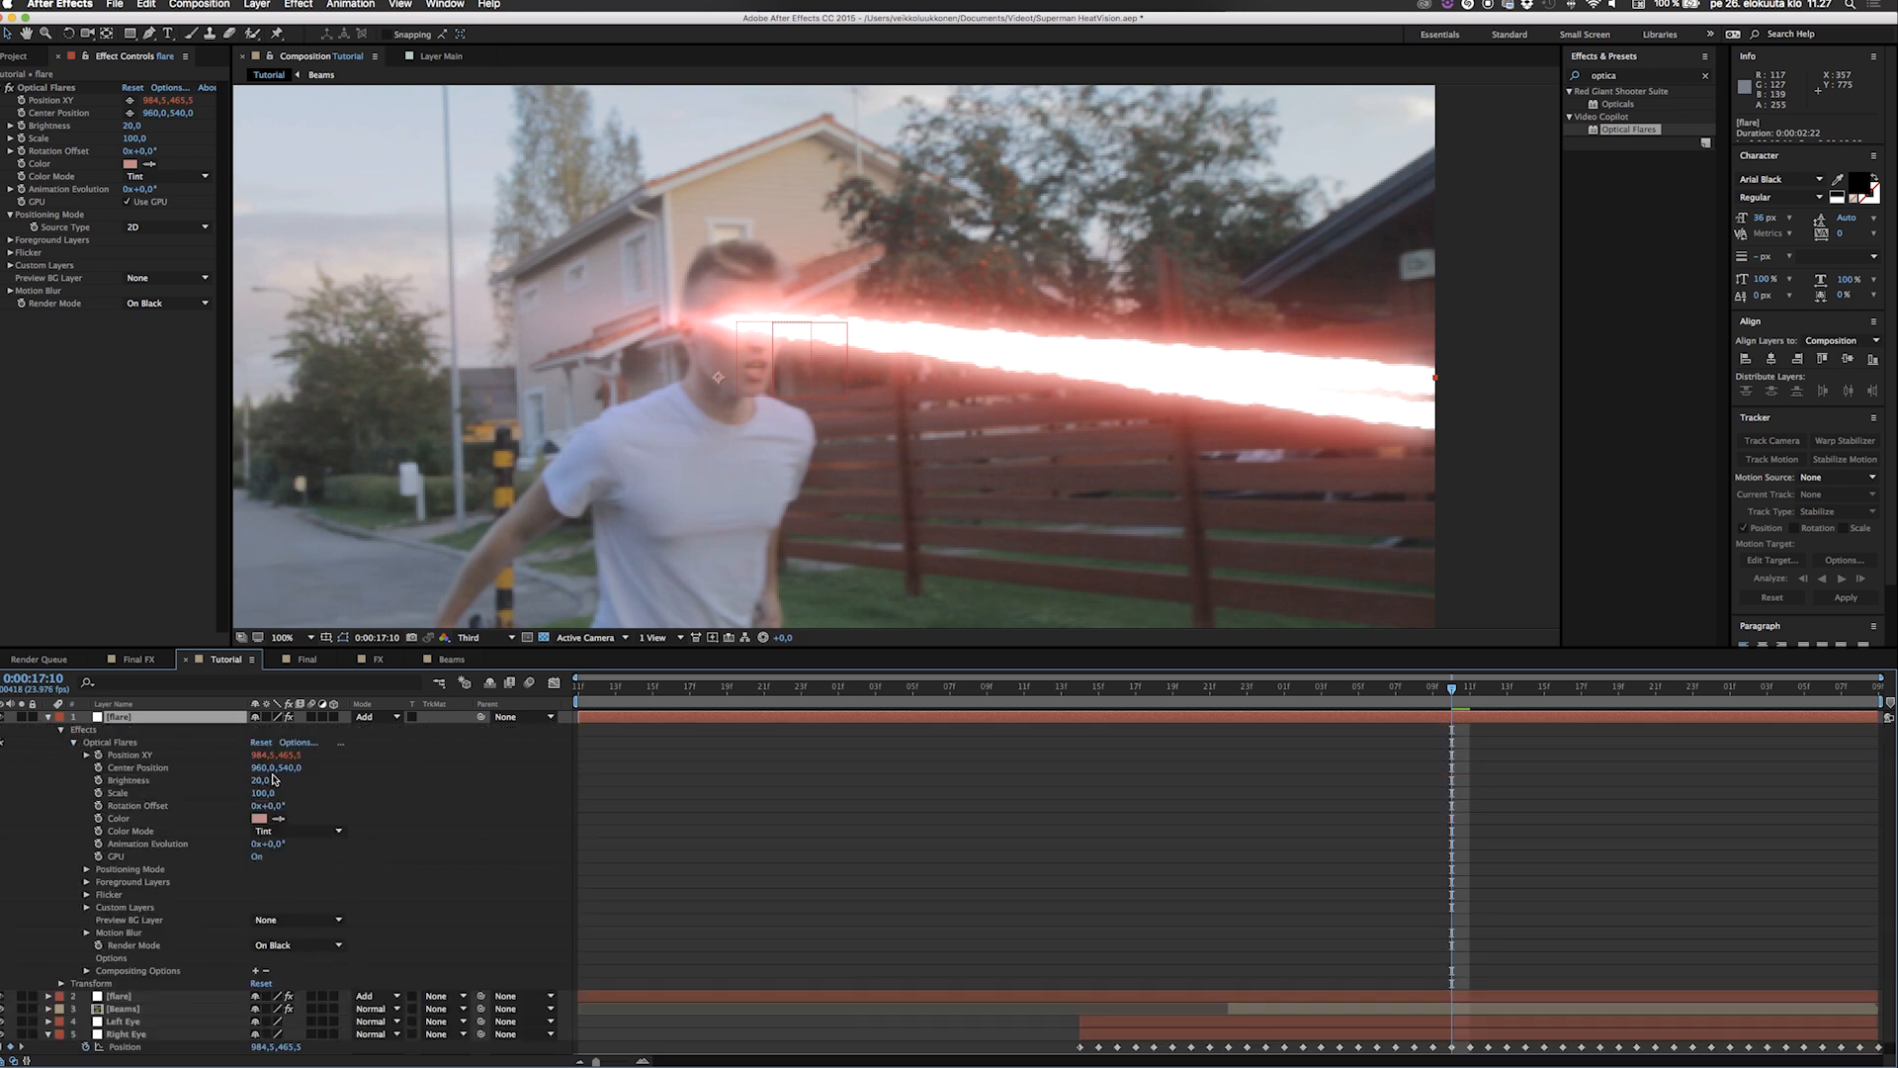
pyautogui.click(87, 755)
pyautogui.click(651, 768)
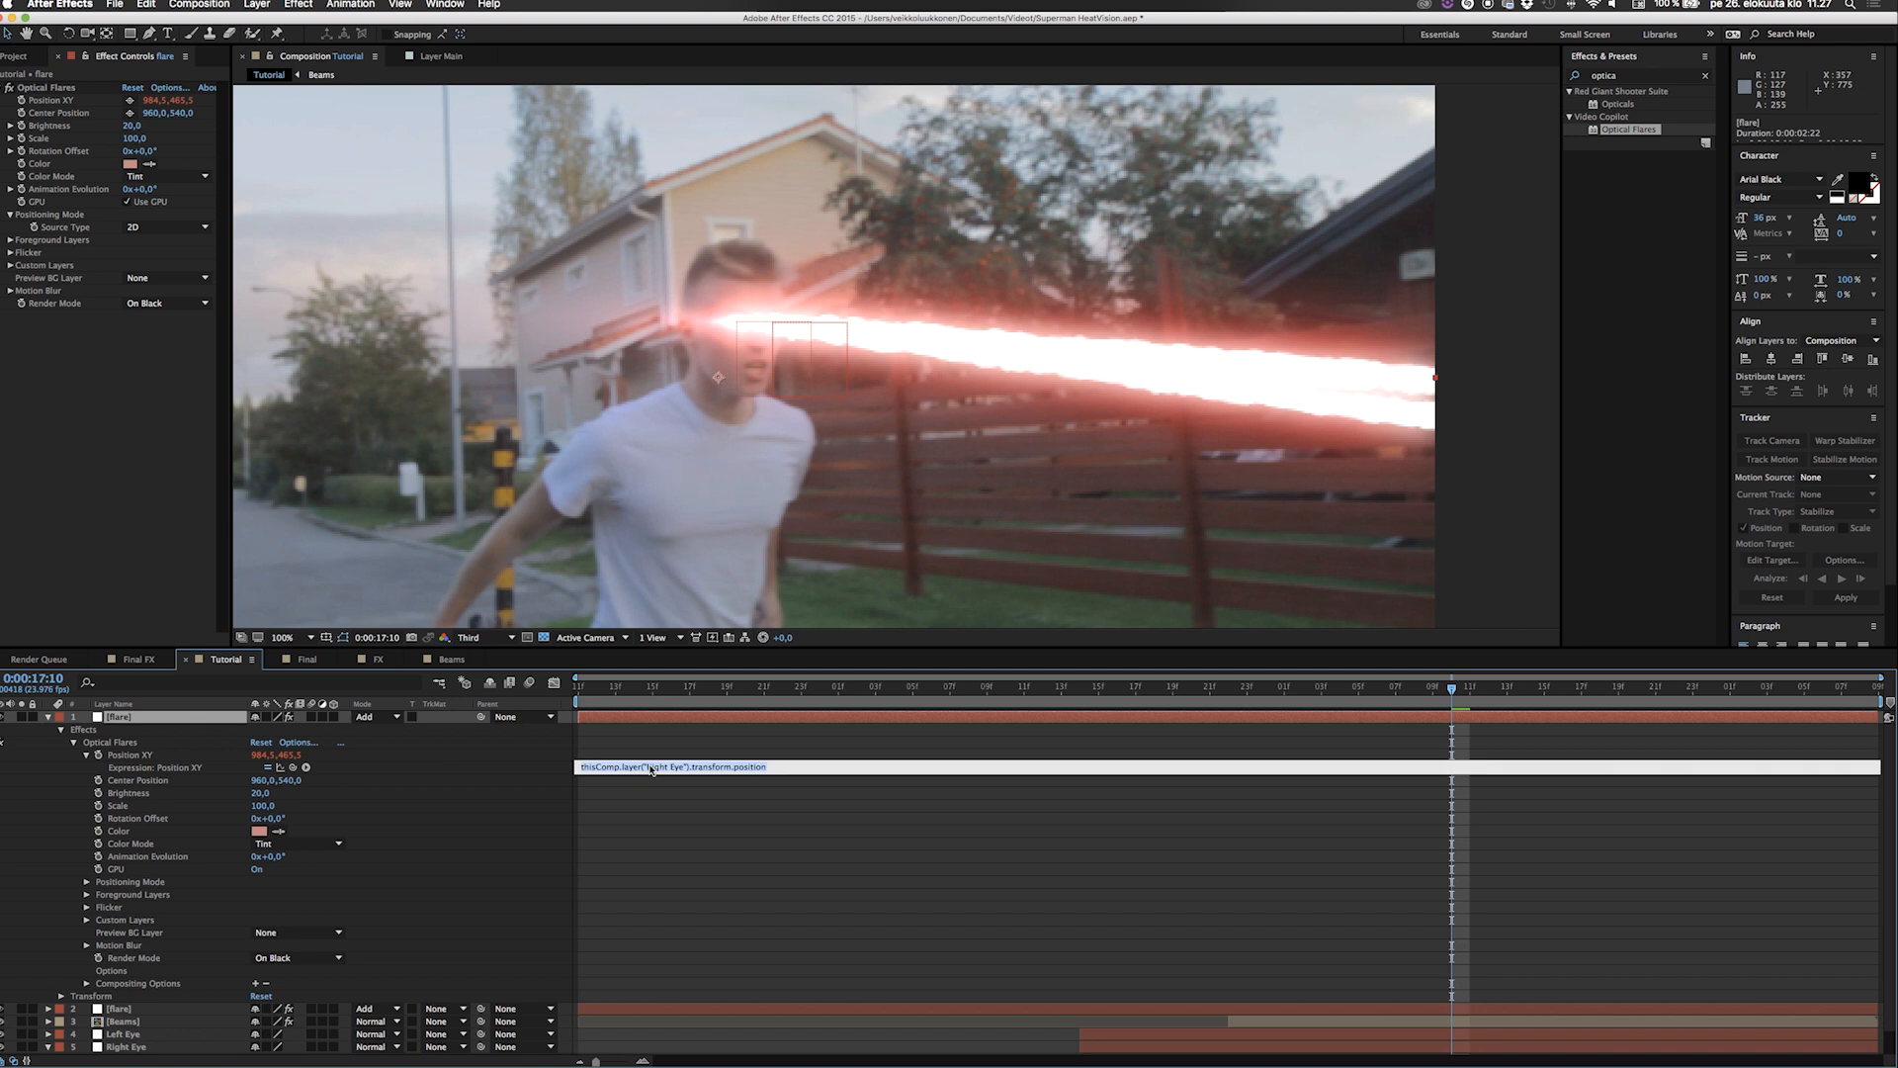
pyautogui.press('BackSpace')
pyautogui.click(519, 818)
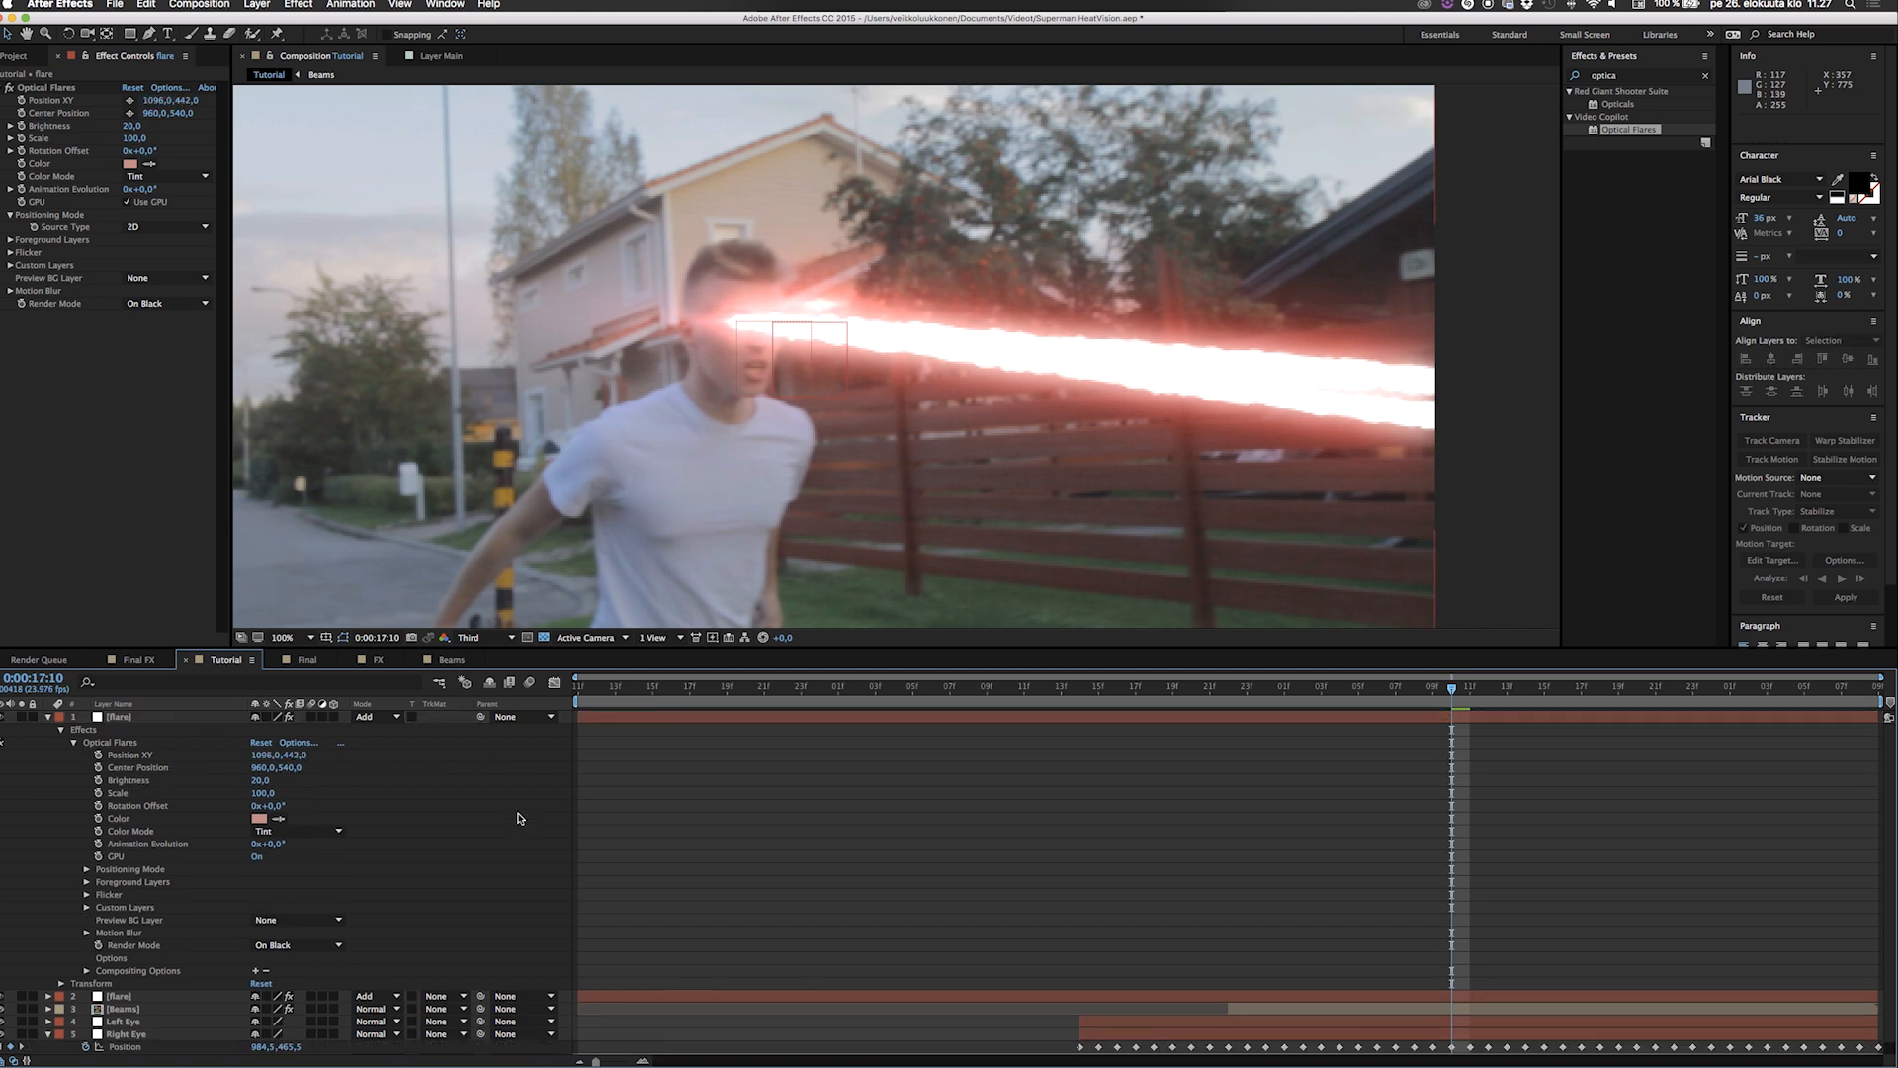
# Link the duplicate flare's Position XY to the Left Eye layer's position with an expression and collapse the expanded layers.
pyautogui.keyDown('alt'); pyautogui.click(98, 758); pyautogui.keyUp('alt')
pyautogui.scroll(-1, 59, 890)
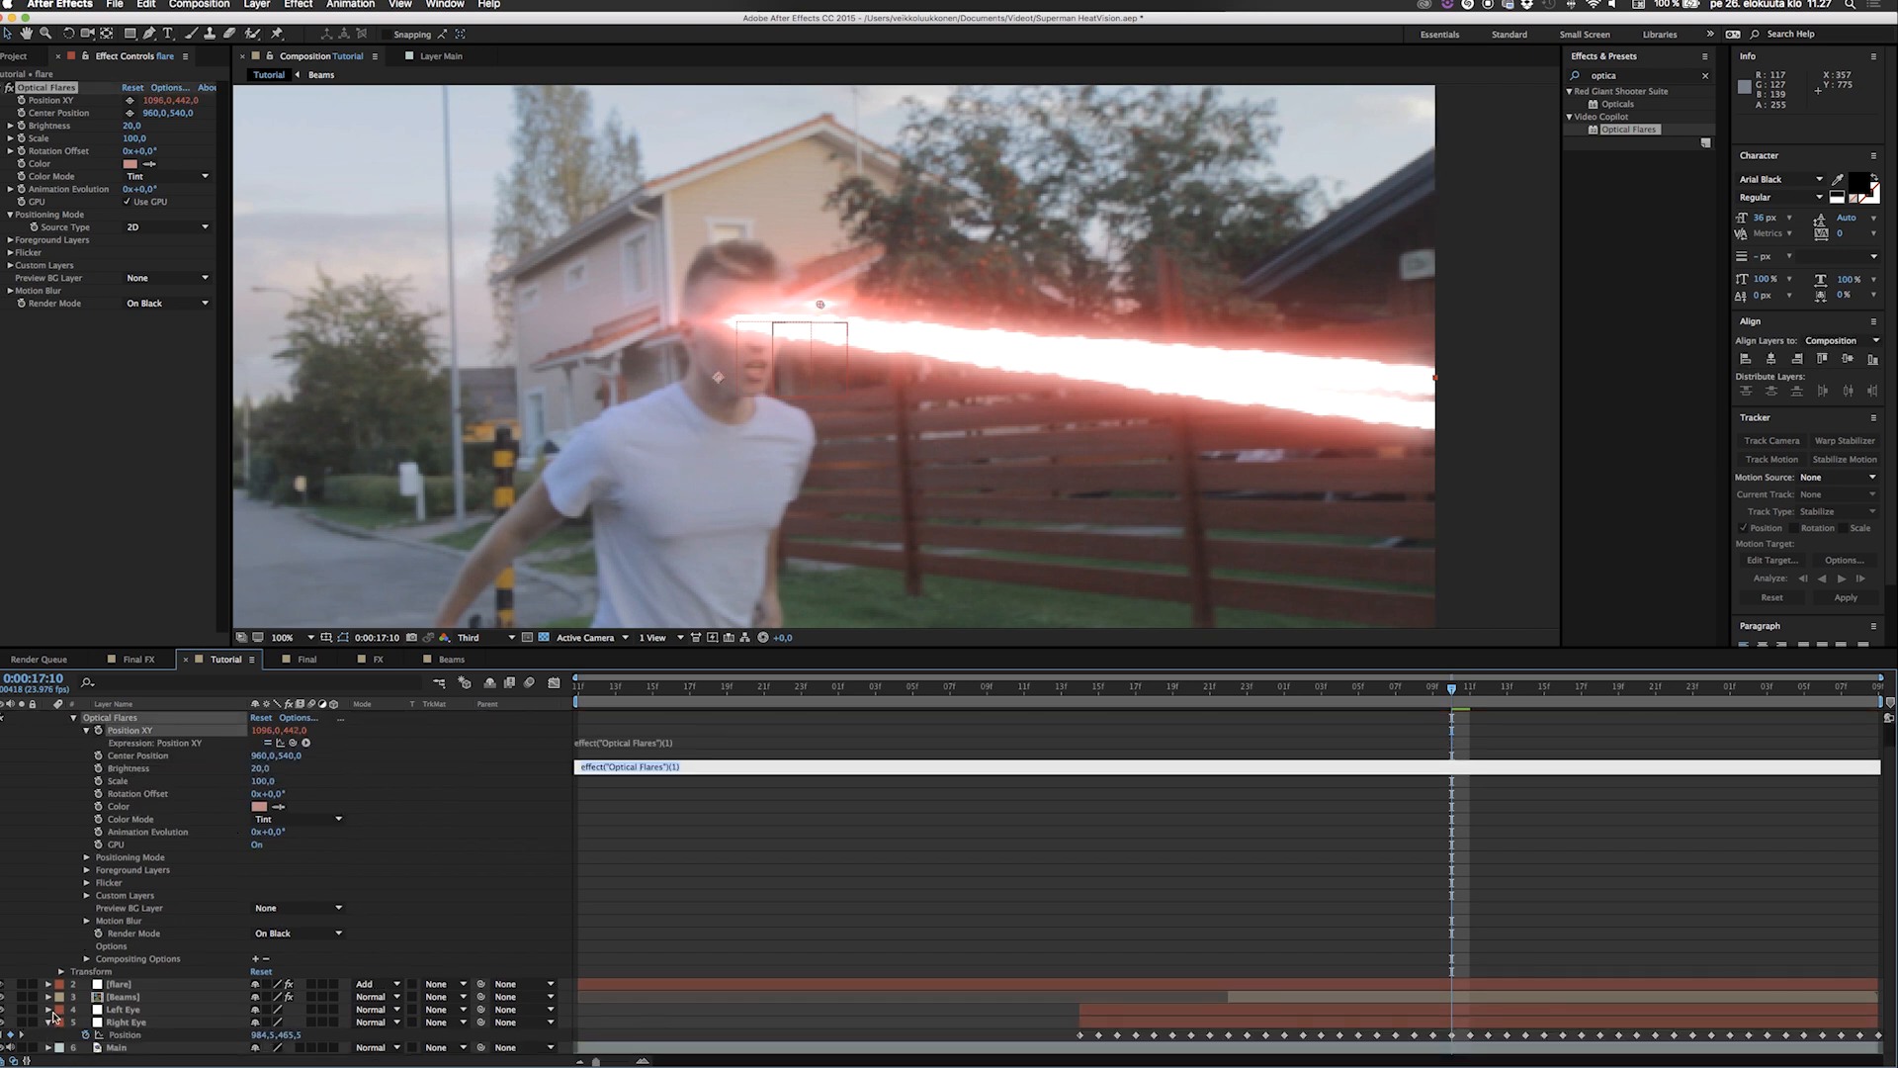
pyautogui.click(112, 1009)
pyautogui.press('p')
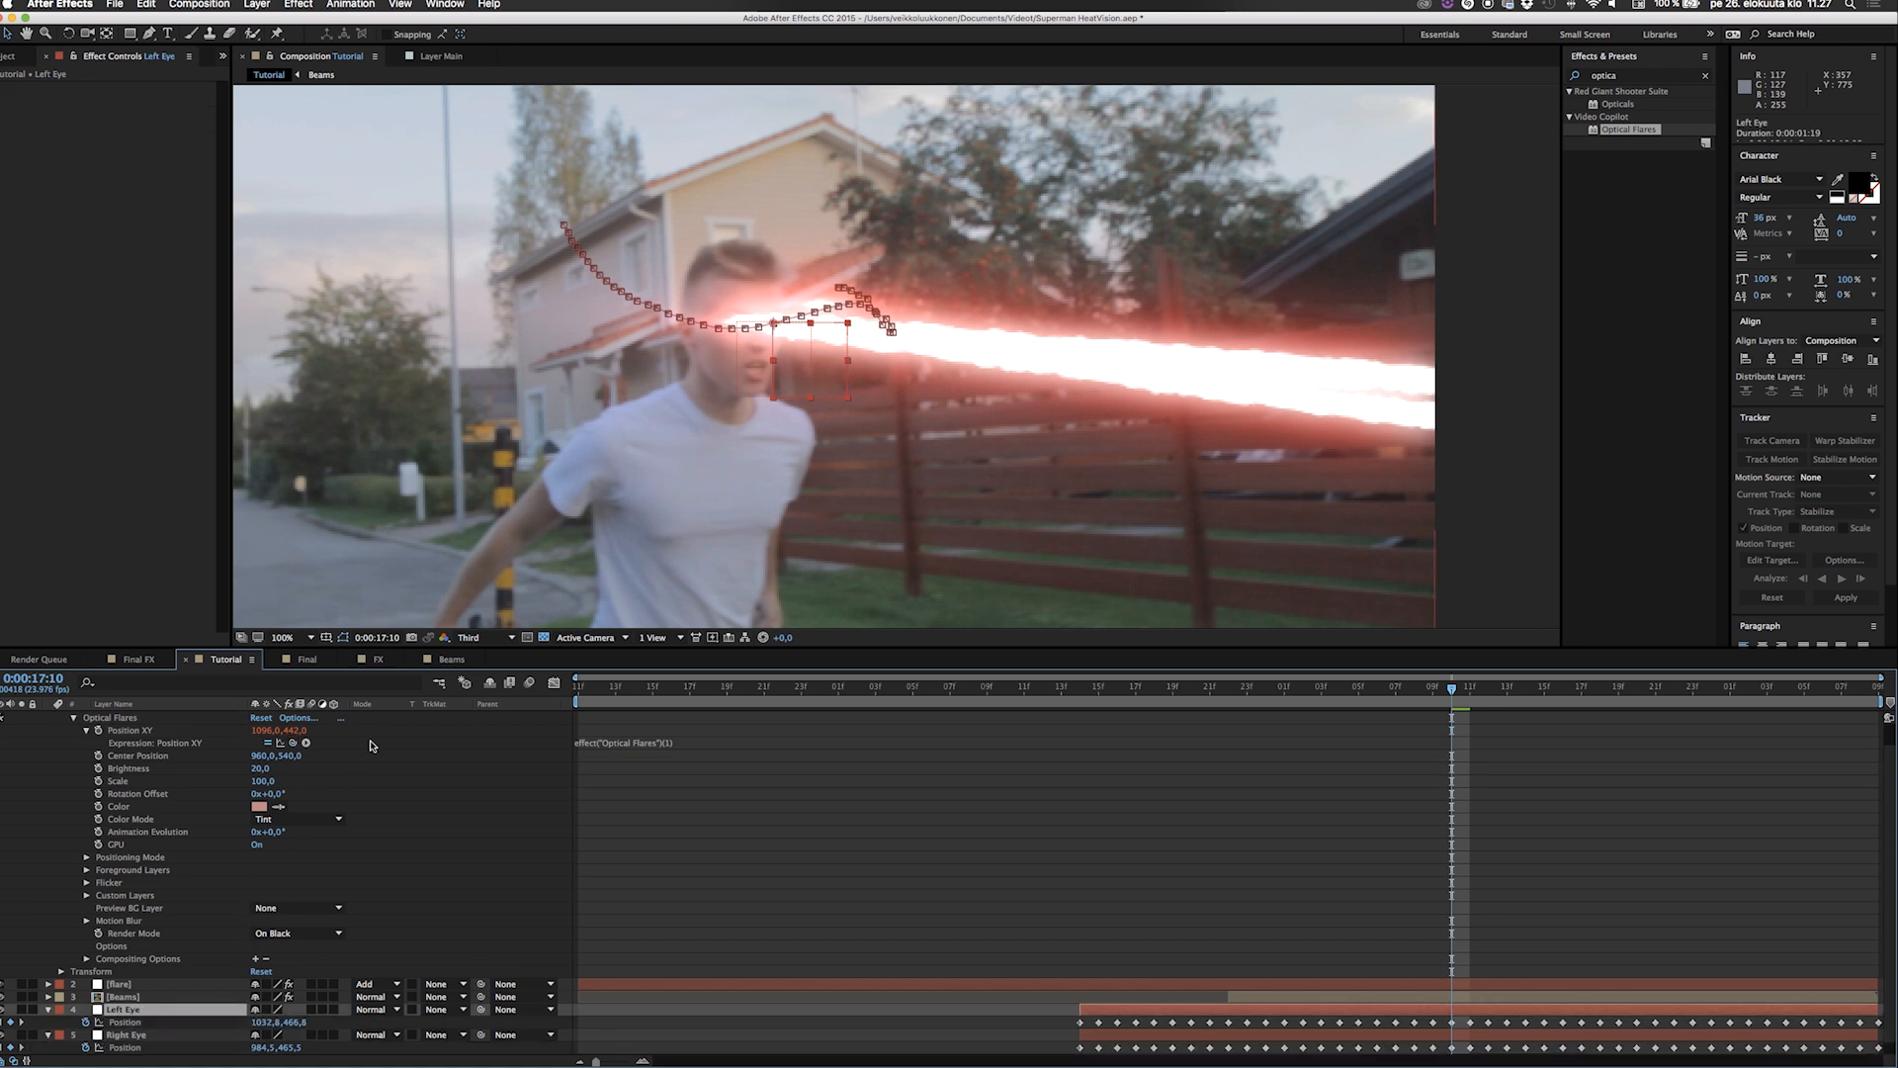
pyautogui.moveTo(293, 743); pyautogui.dragTo(135, 1025)
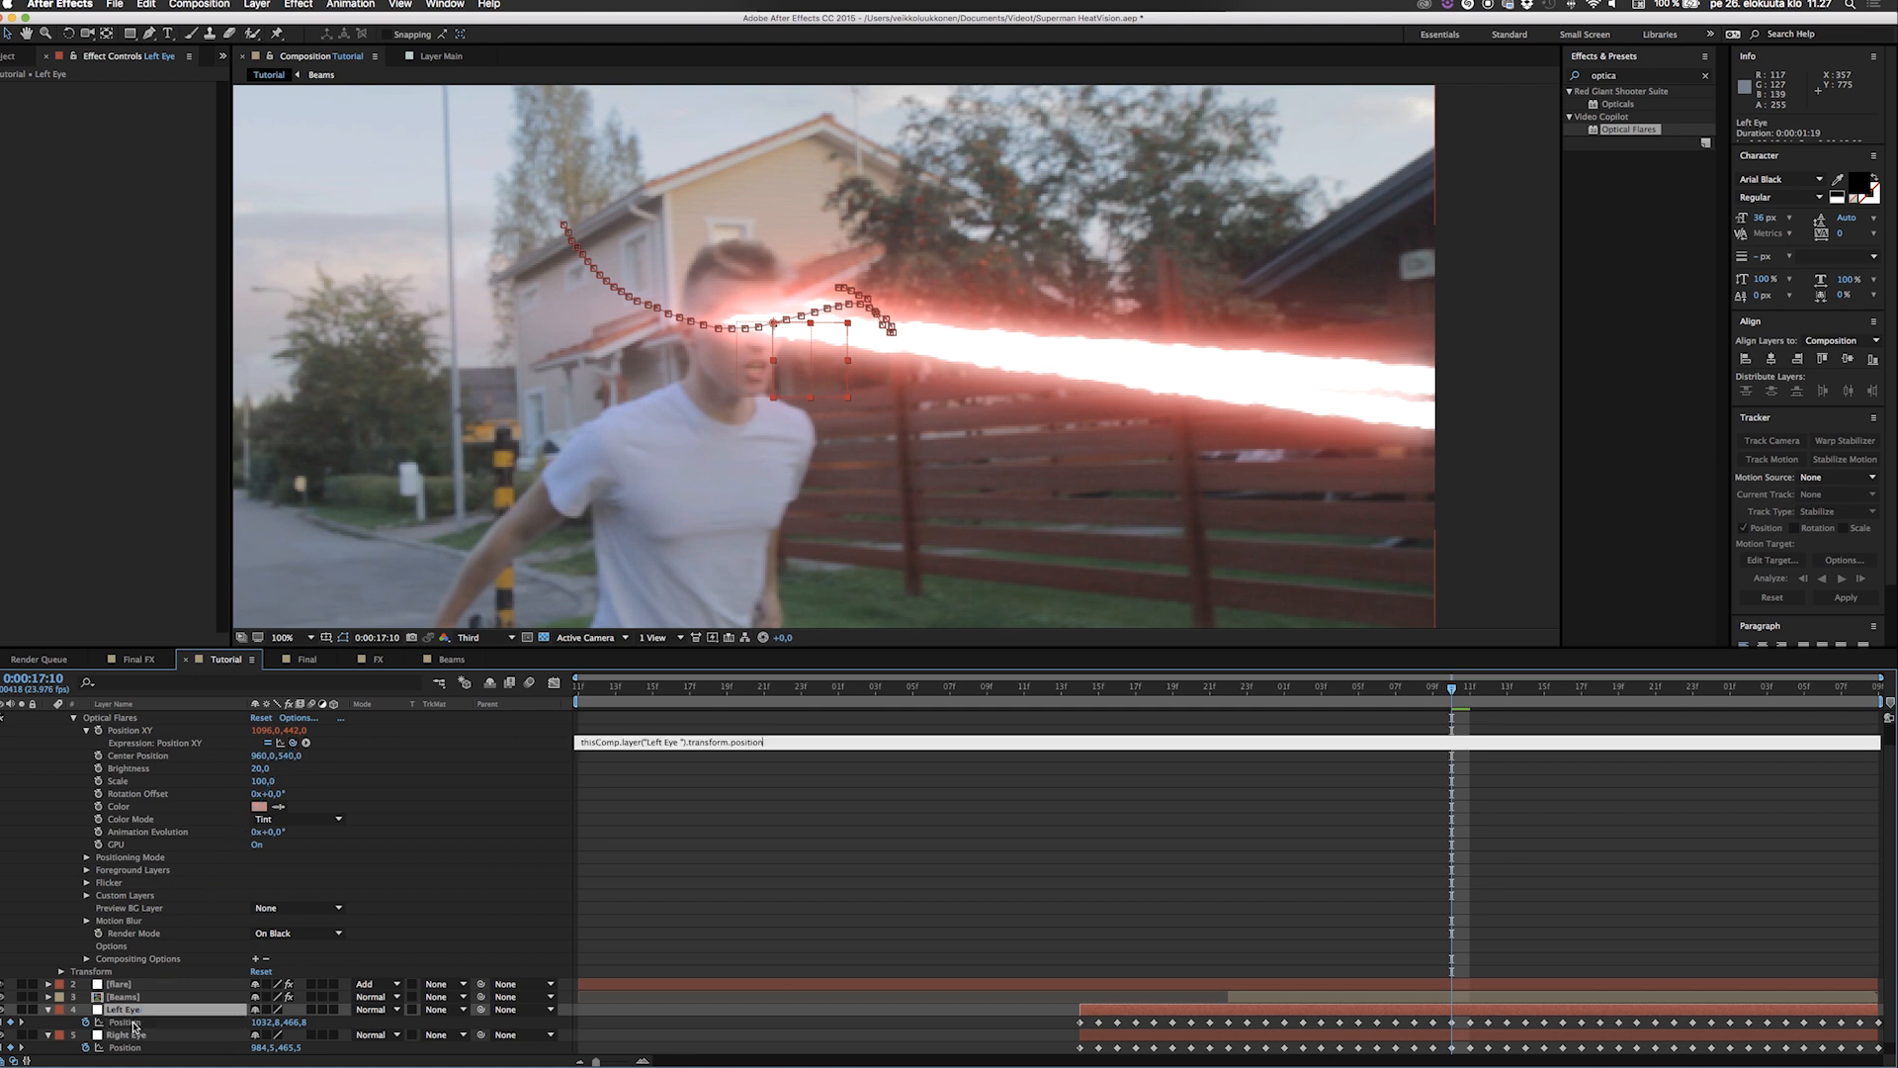
pyautogui.click(776, 880)
pyautogui.scroll(1, 46, 732)
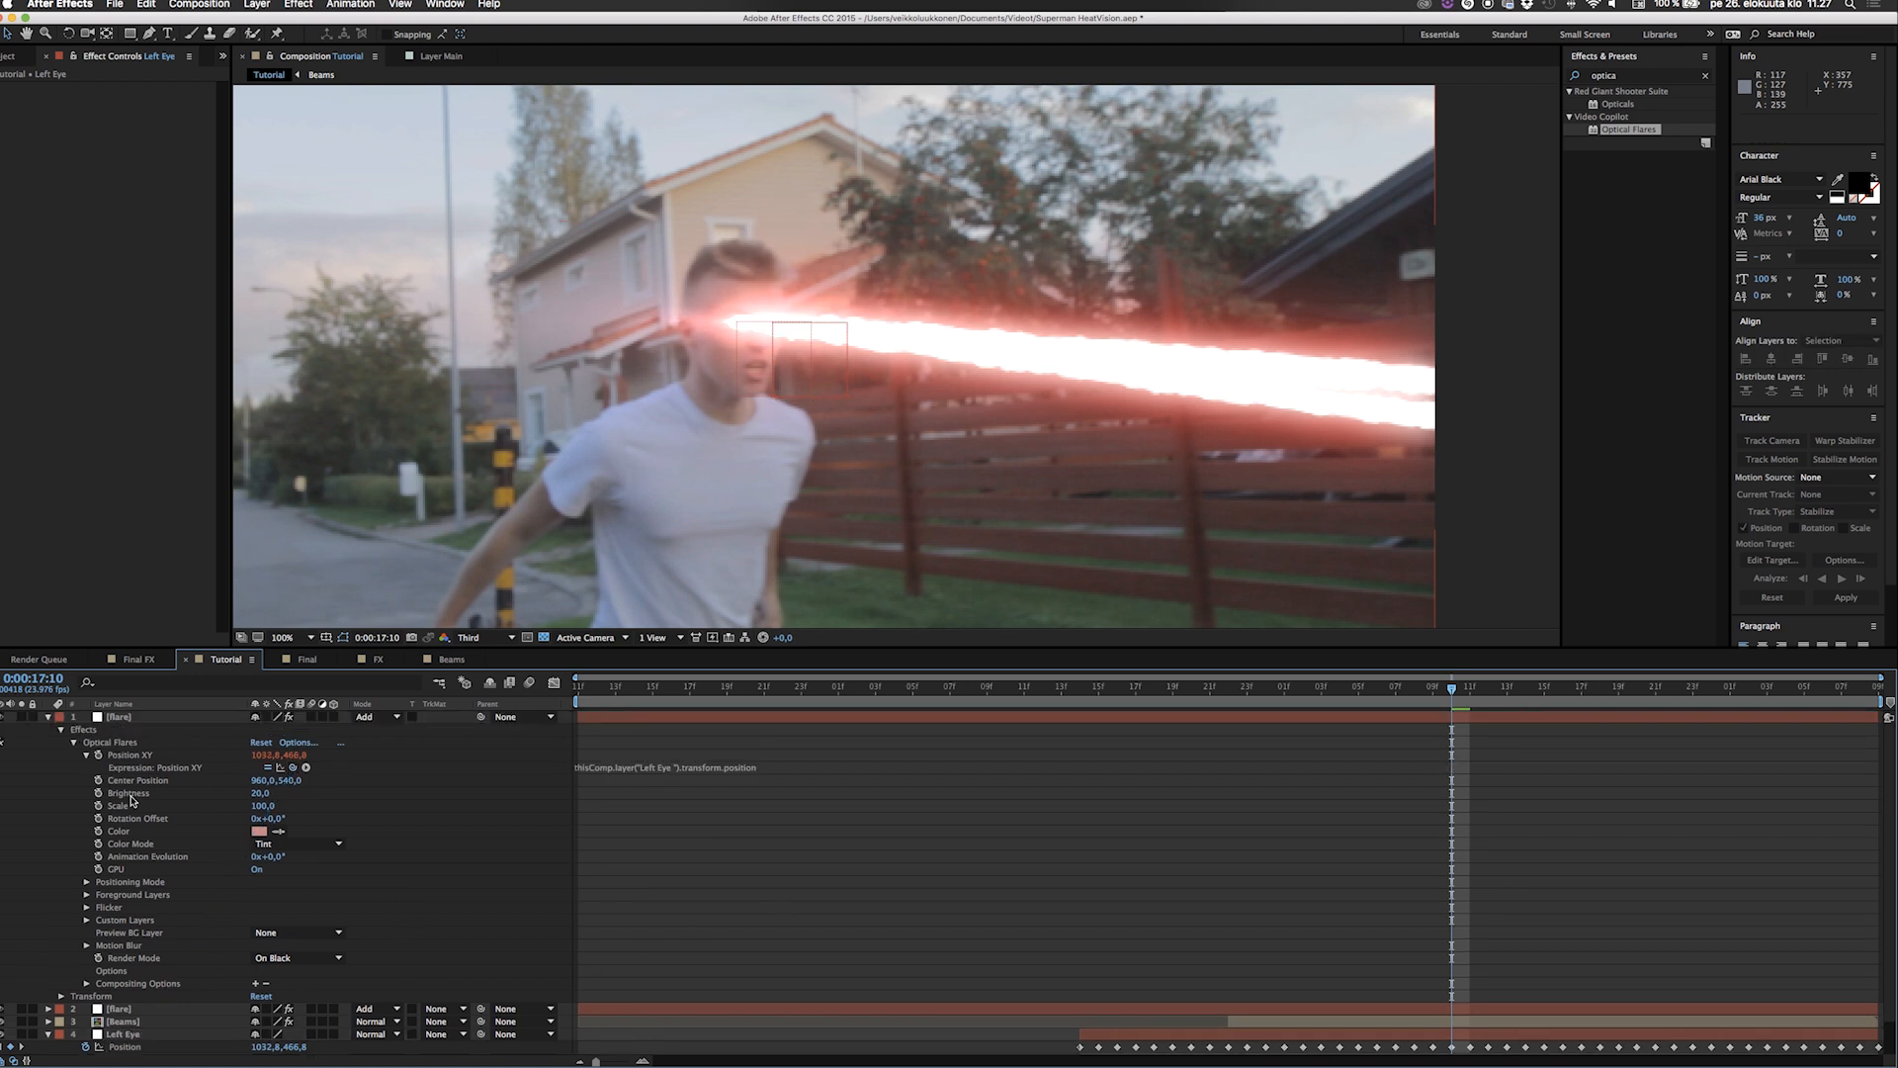
pyautogui.click(47, 722)
pyautogui.click(47, 755)
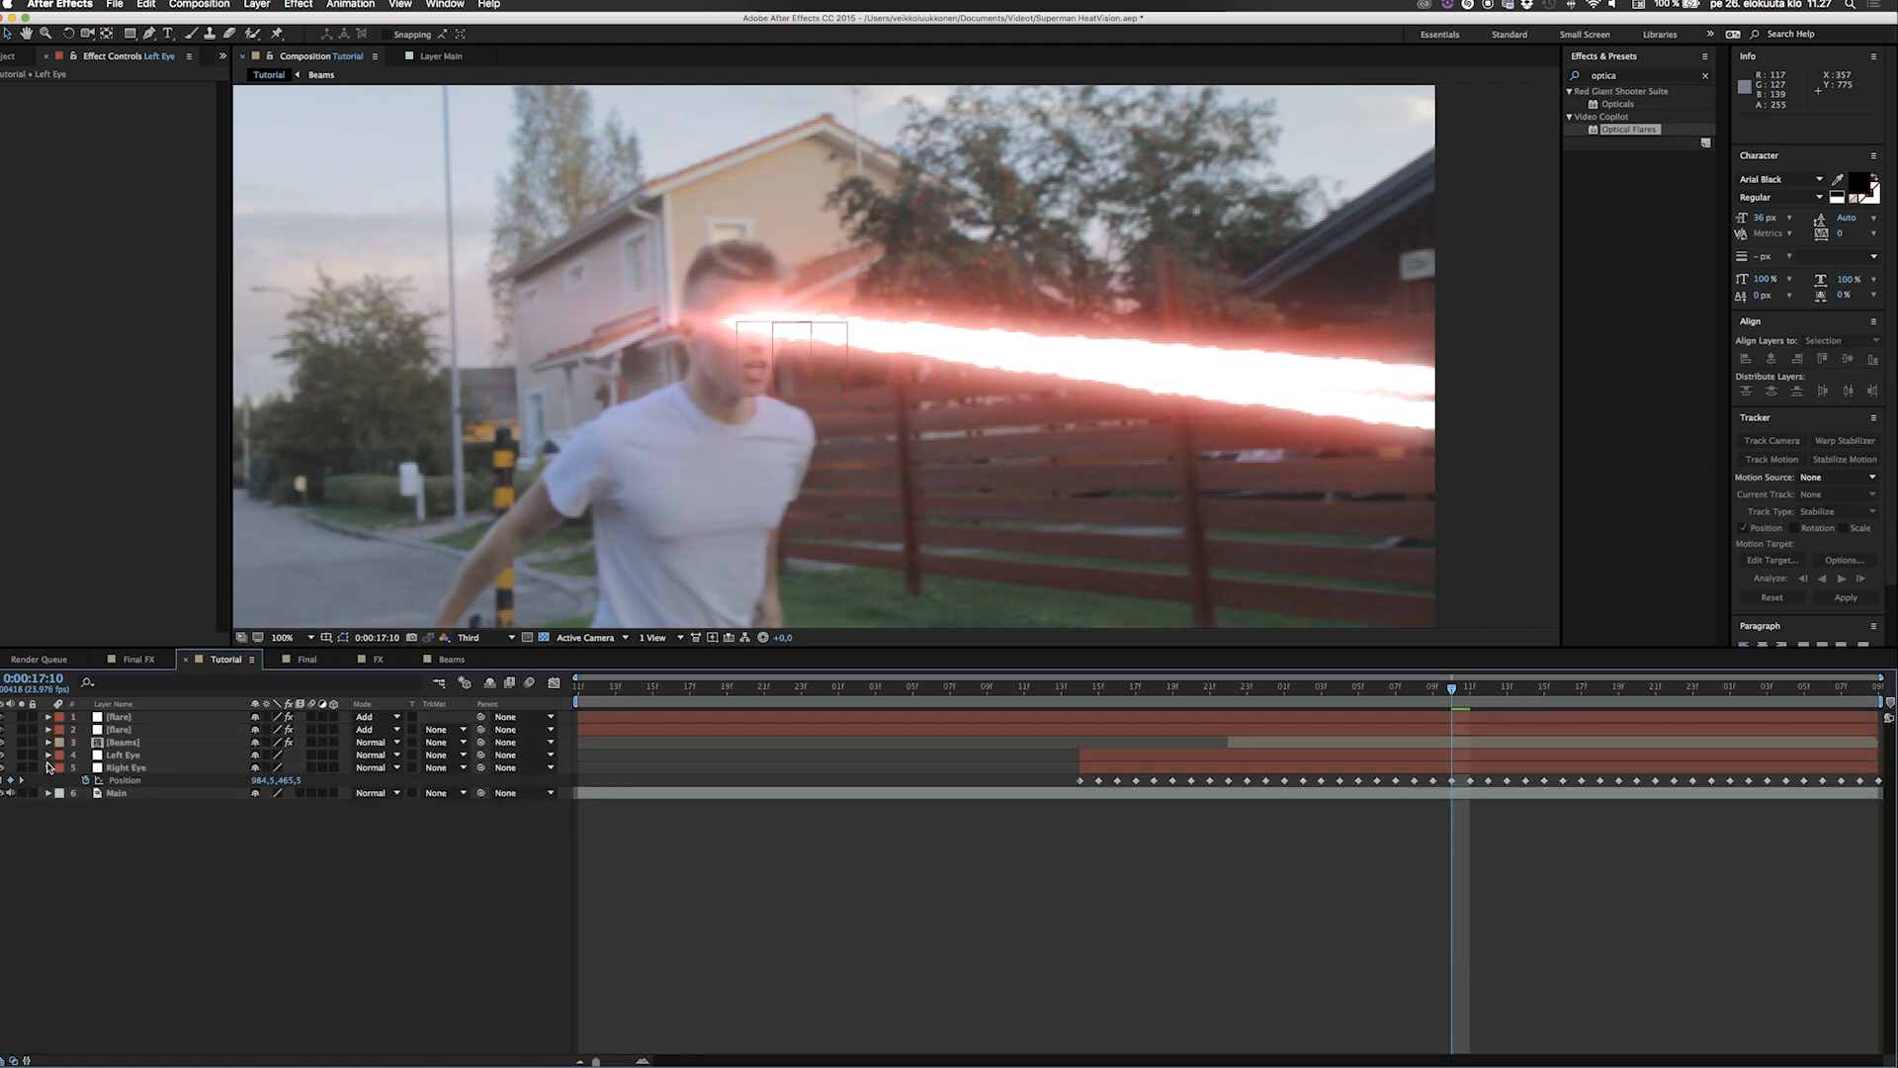
pyautogui.click(47, 768)
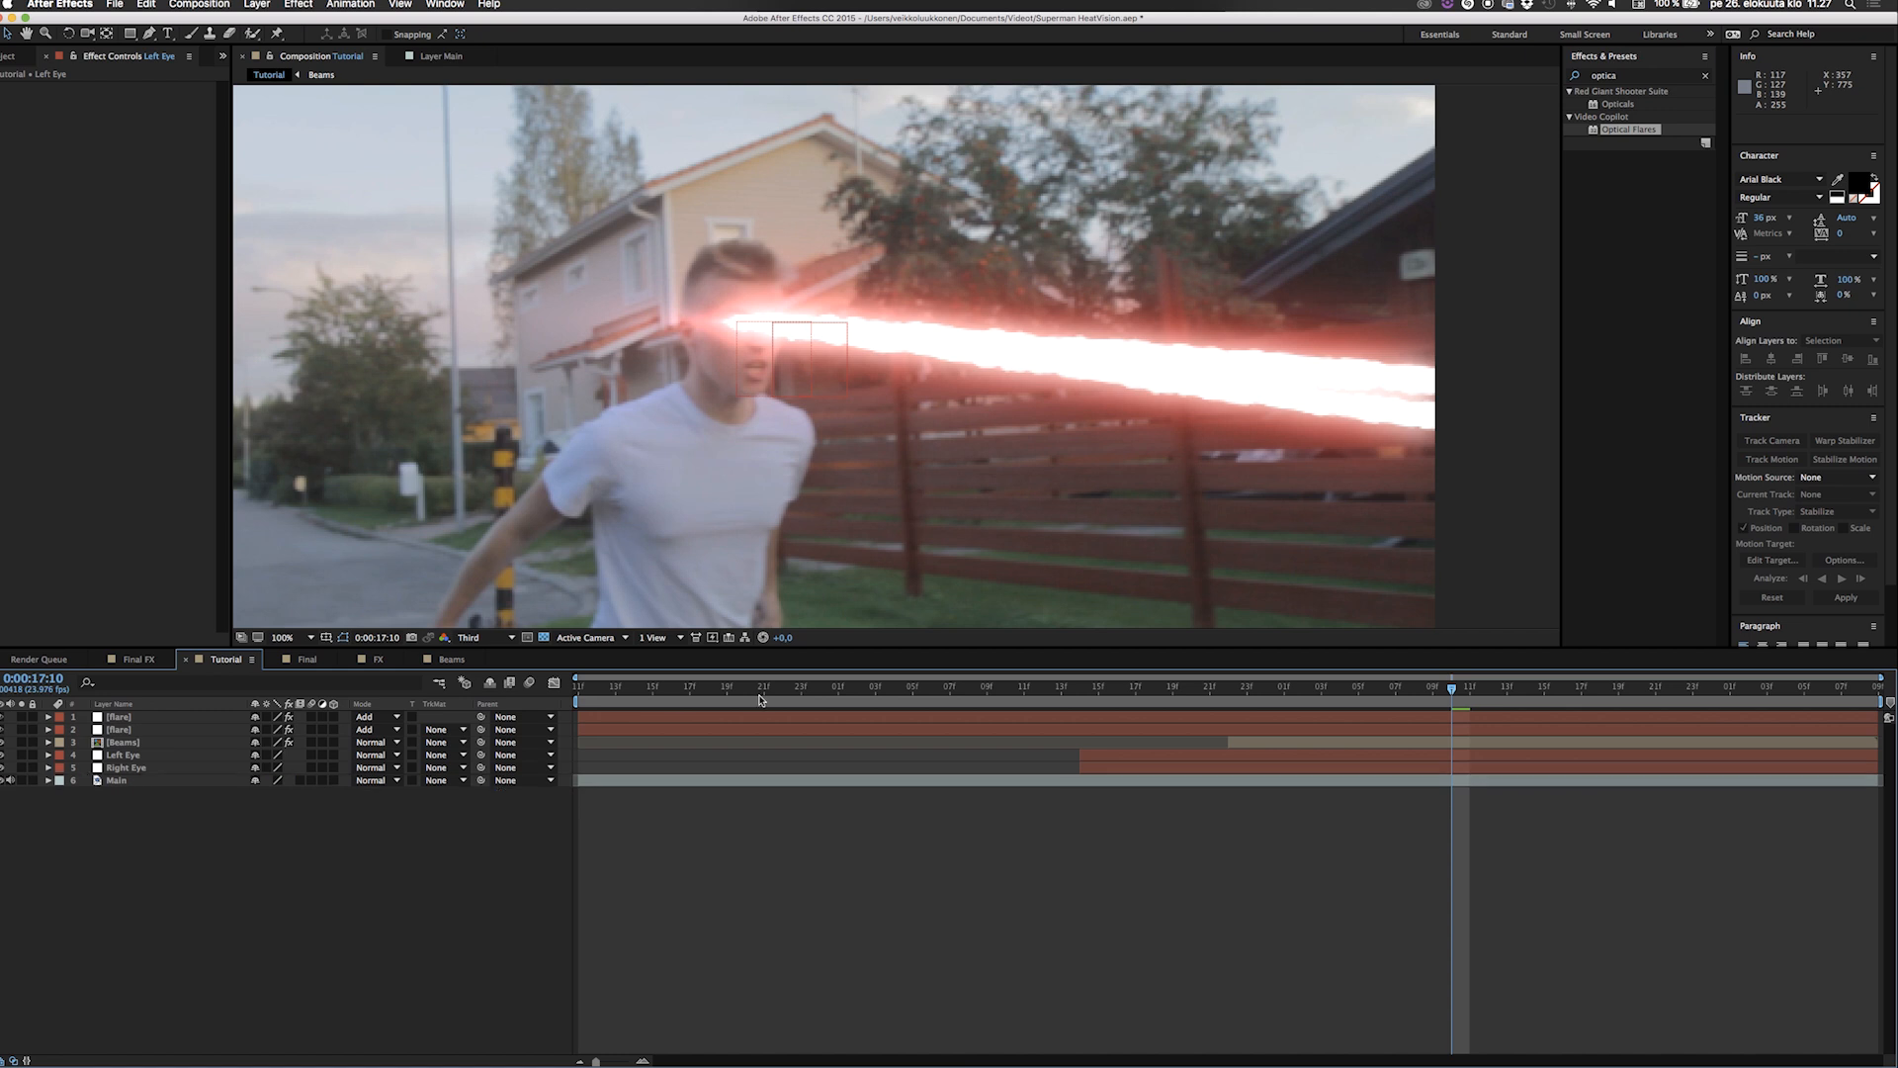
# Preview the composition from about 0:00:16:14 to check both eye flares.
pyautogui.click(1075, 689)
pyautogui.press('space')
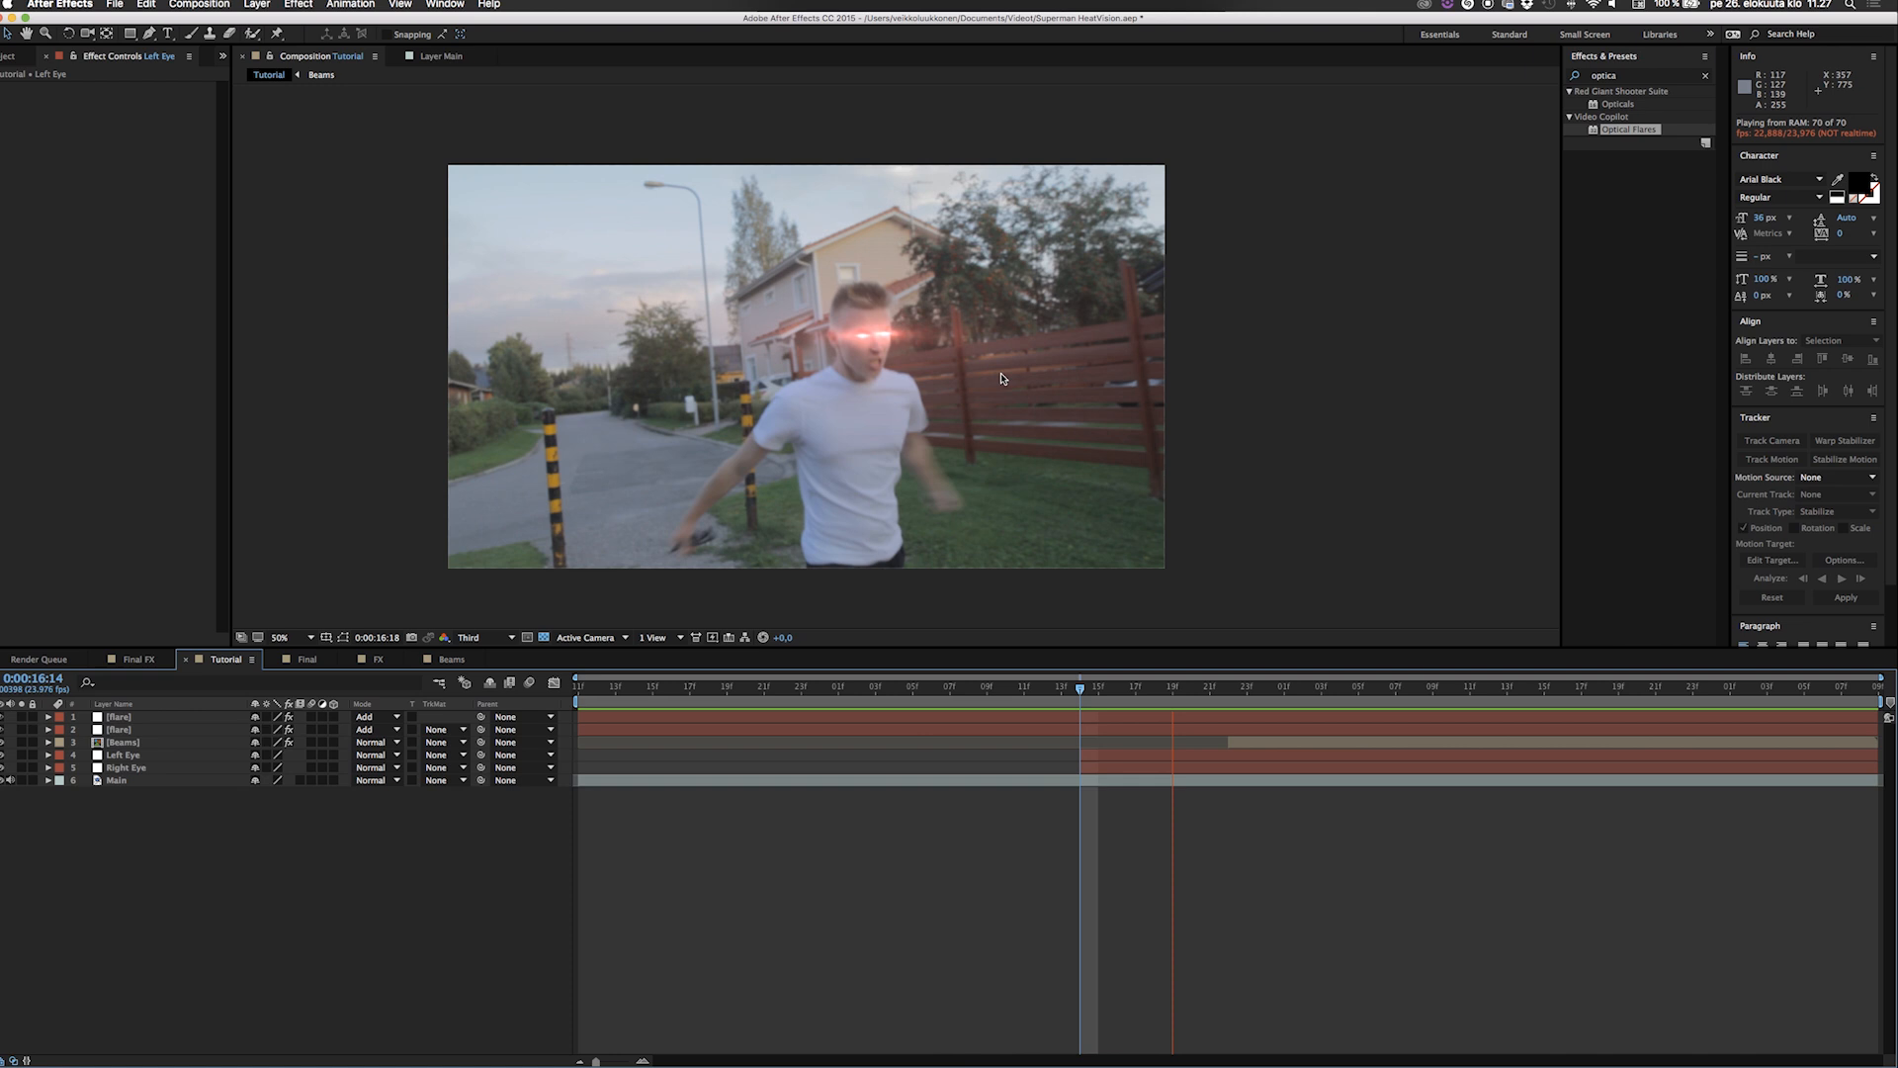
pyautogui.press('space')
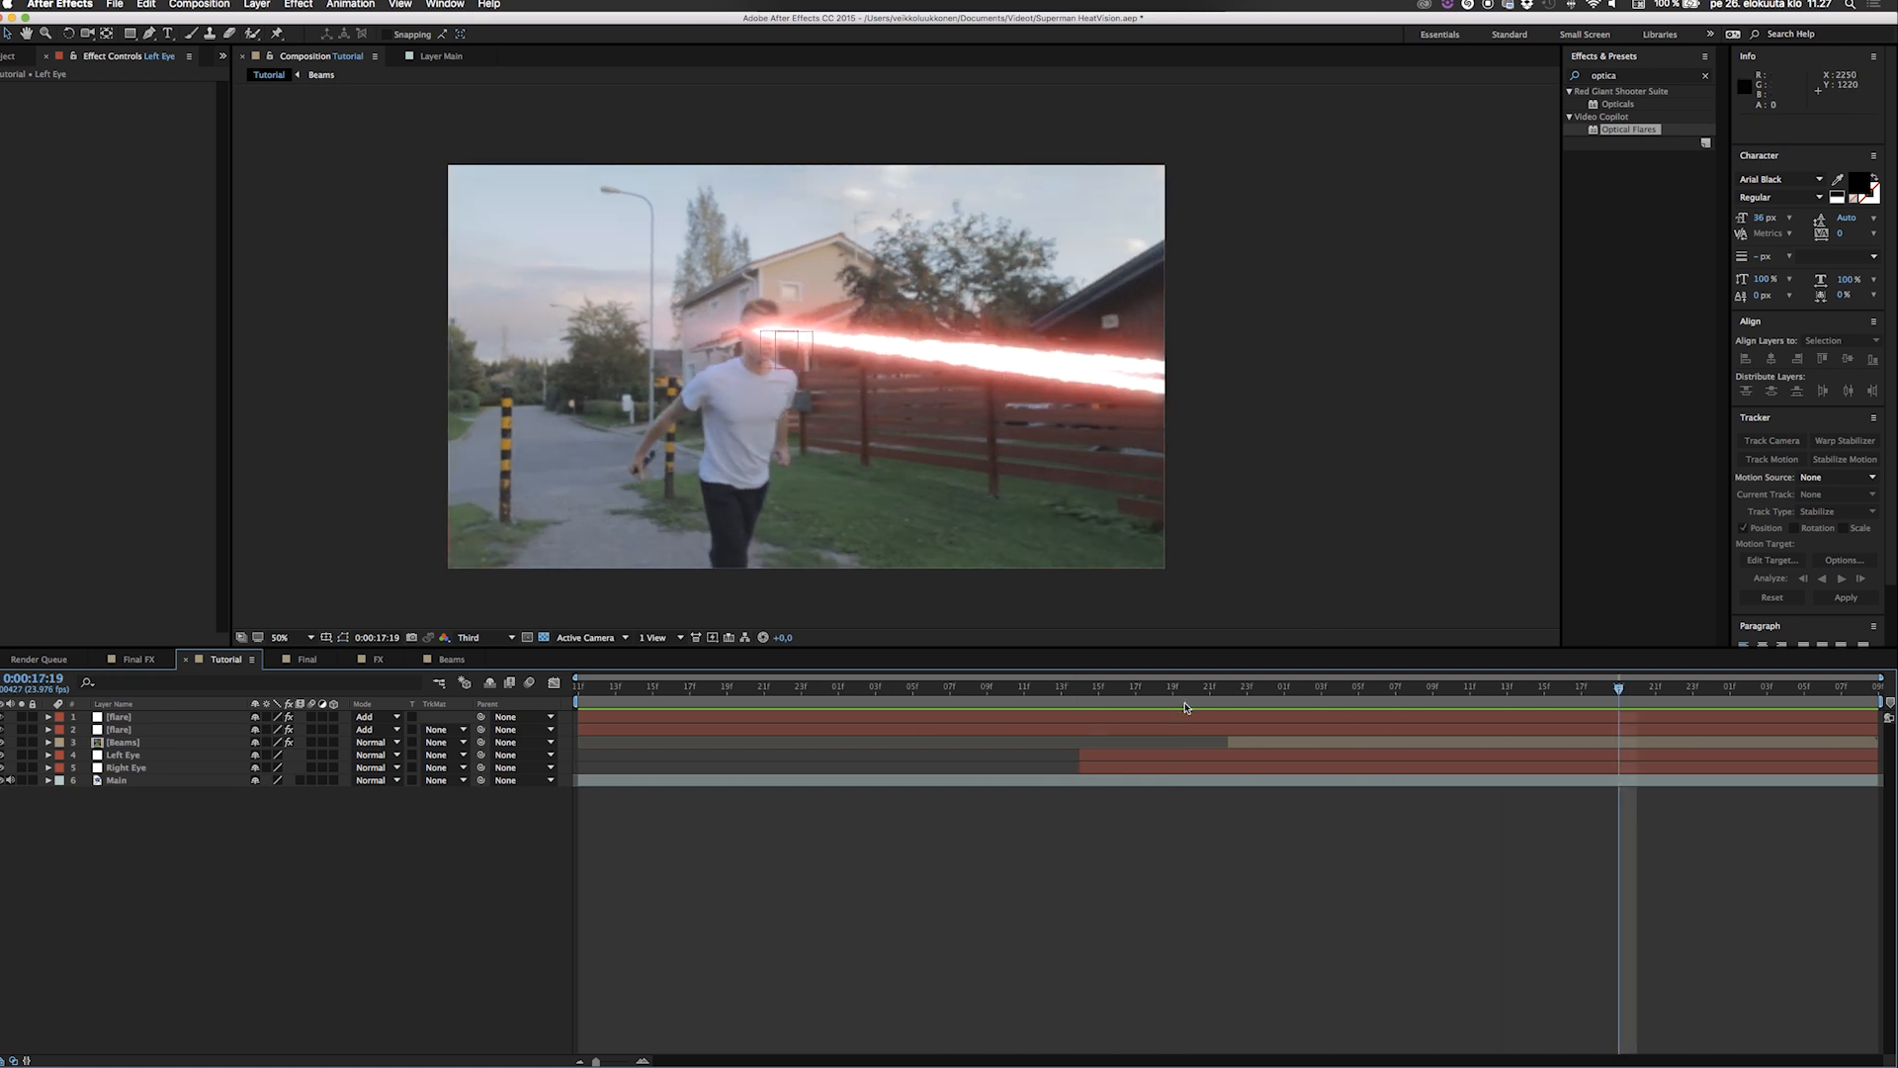
# Go to 0:00:16:22, where the beams begin, and hide the Left Eye and Right Eye layers.
pyautogui.moveTo(1161, 690); pyautogui.dragTo(1267, 690)
pyautogui.press('pageup')
pyautogui.press('pageup')
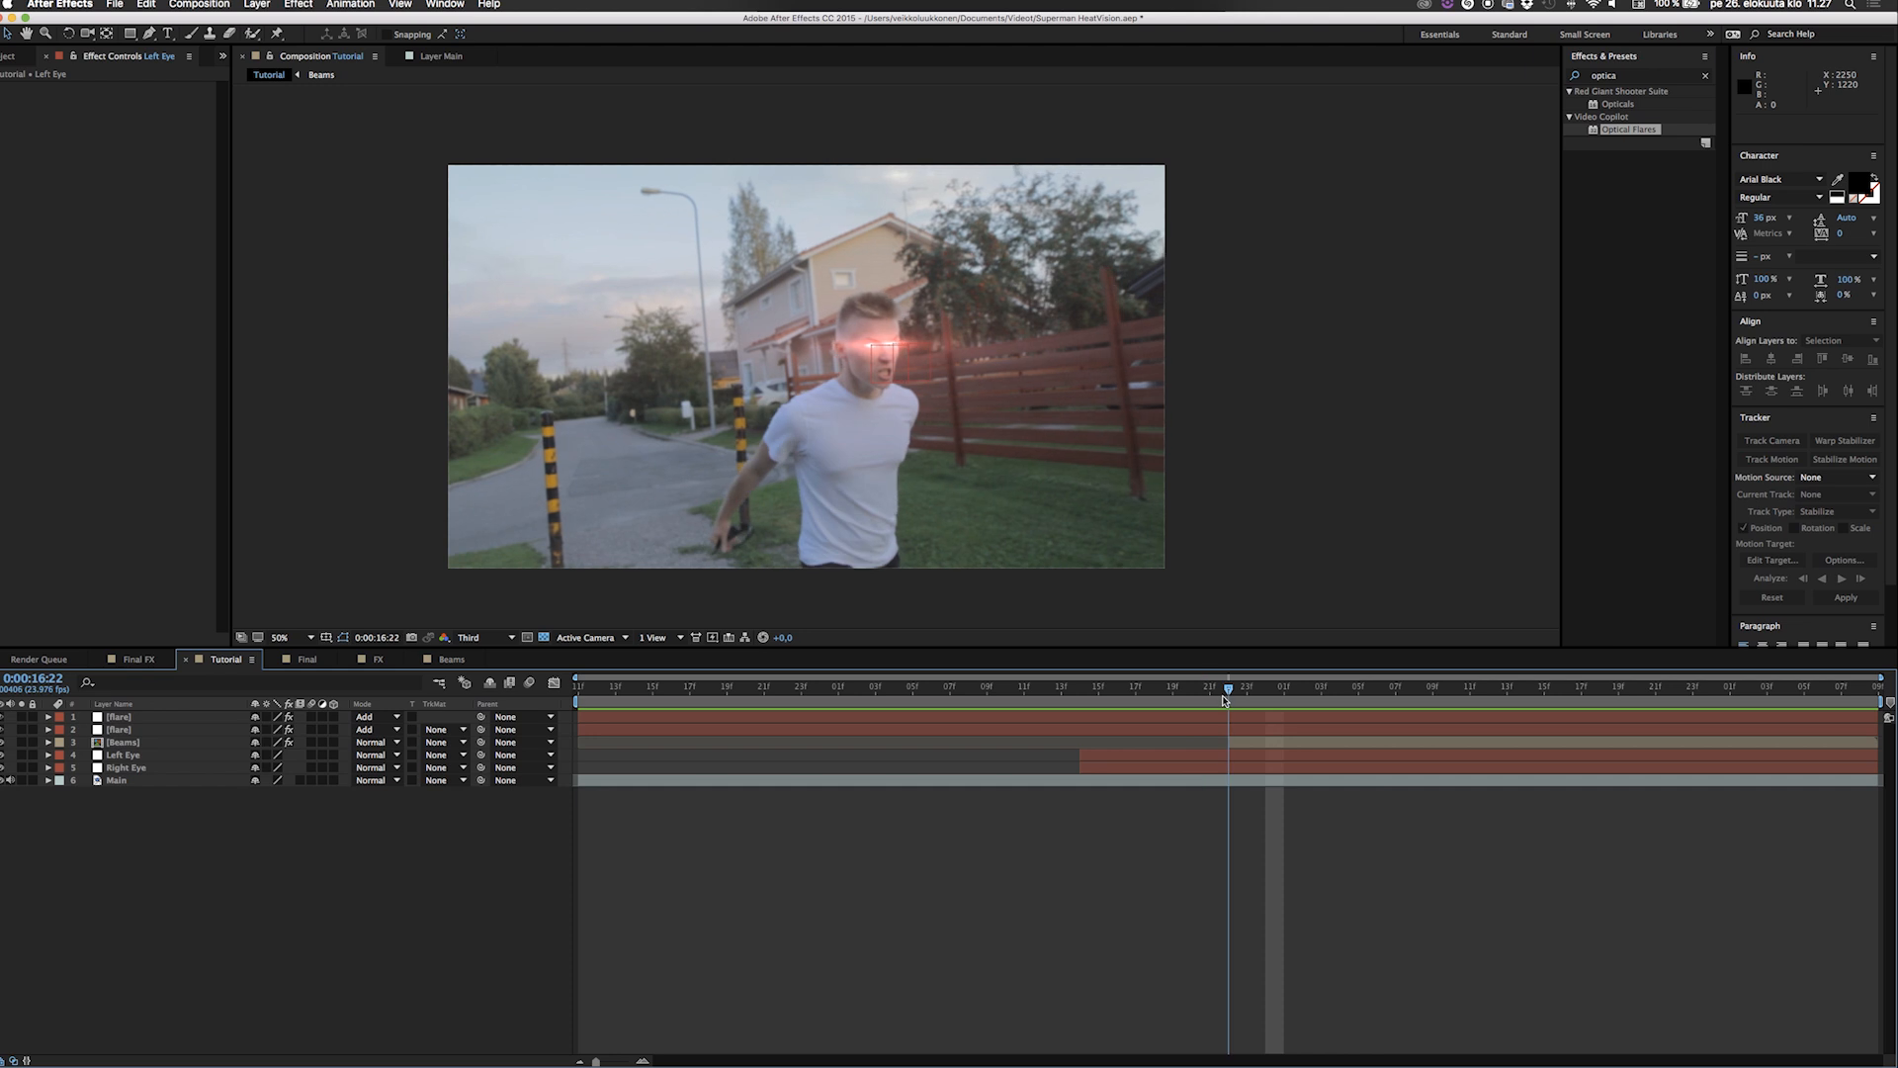
pyautogui.scroll(4, 881, 347)
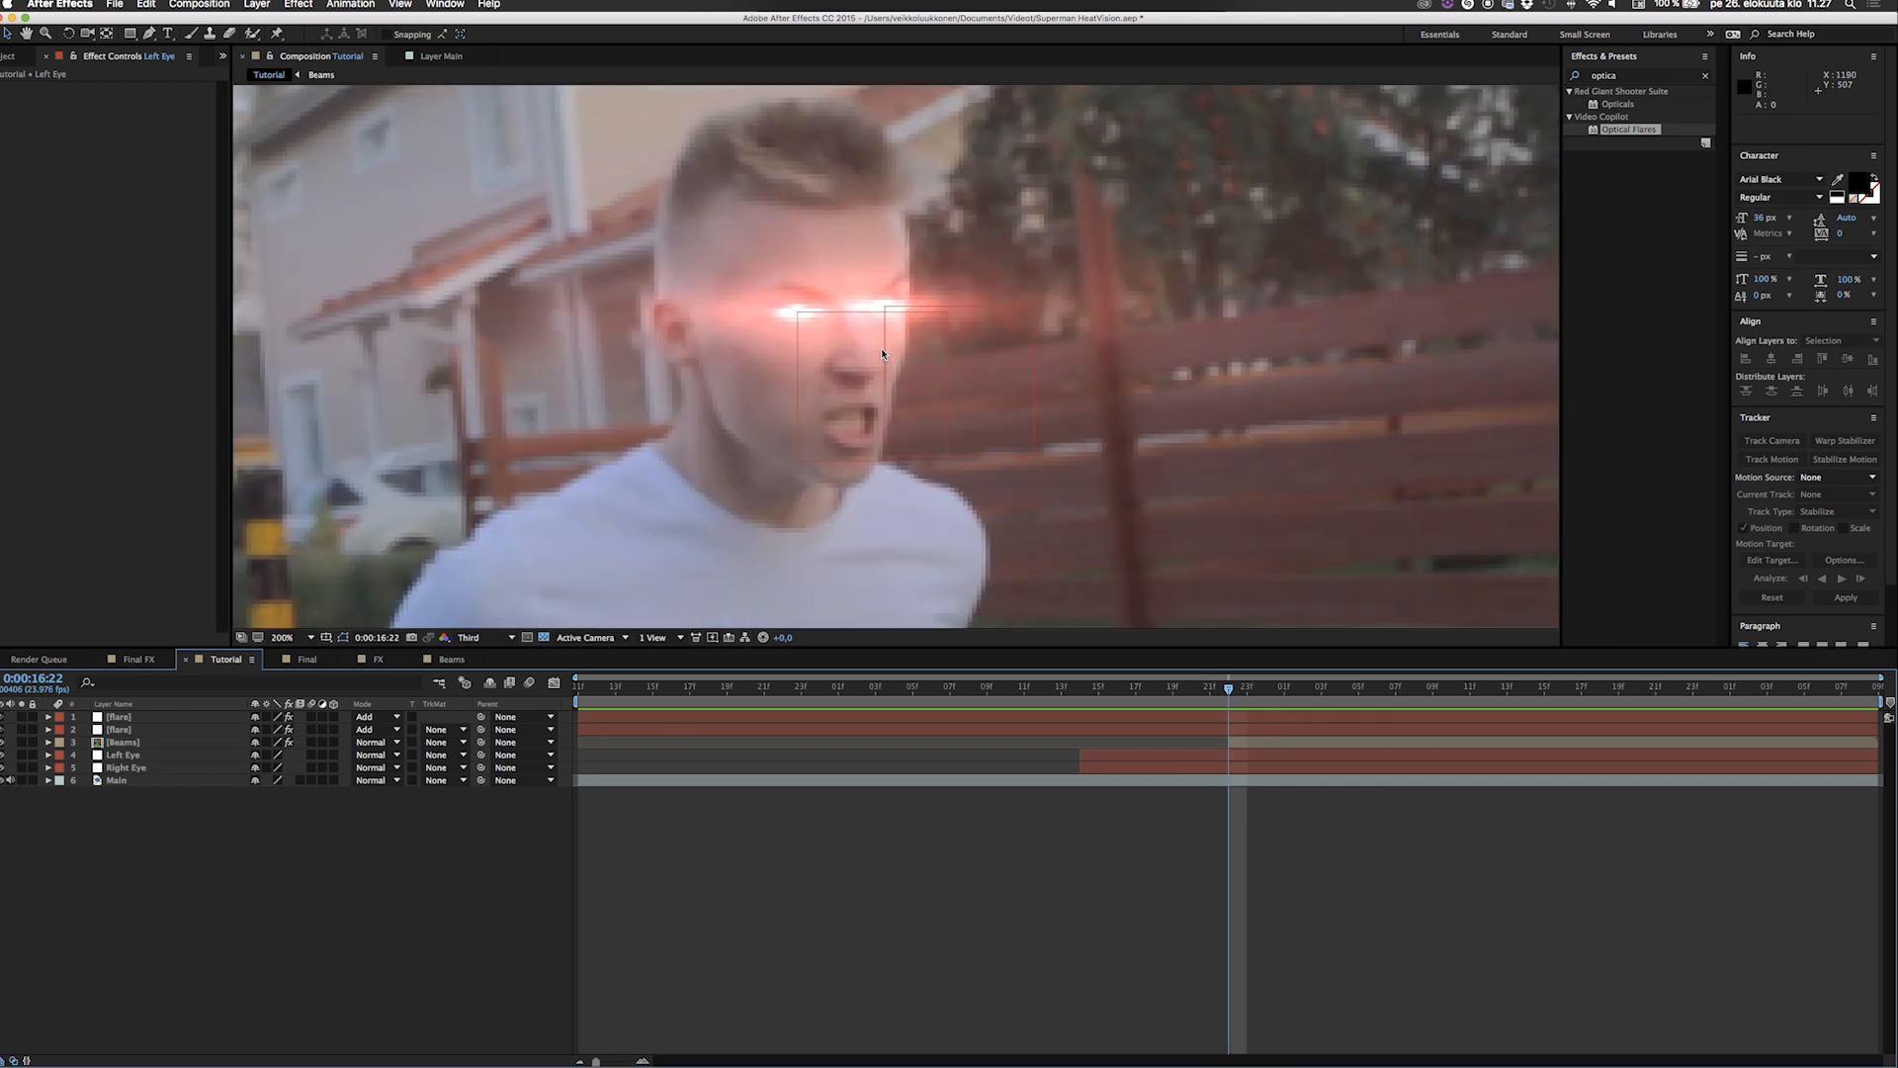
pyautogui.moveTo(3, 756); pyautogui.dragTo(3, 768)
# Set the Optical Flares brightness of the uppermost flare layer to 15.
pyautogui.click(123, 715)
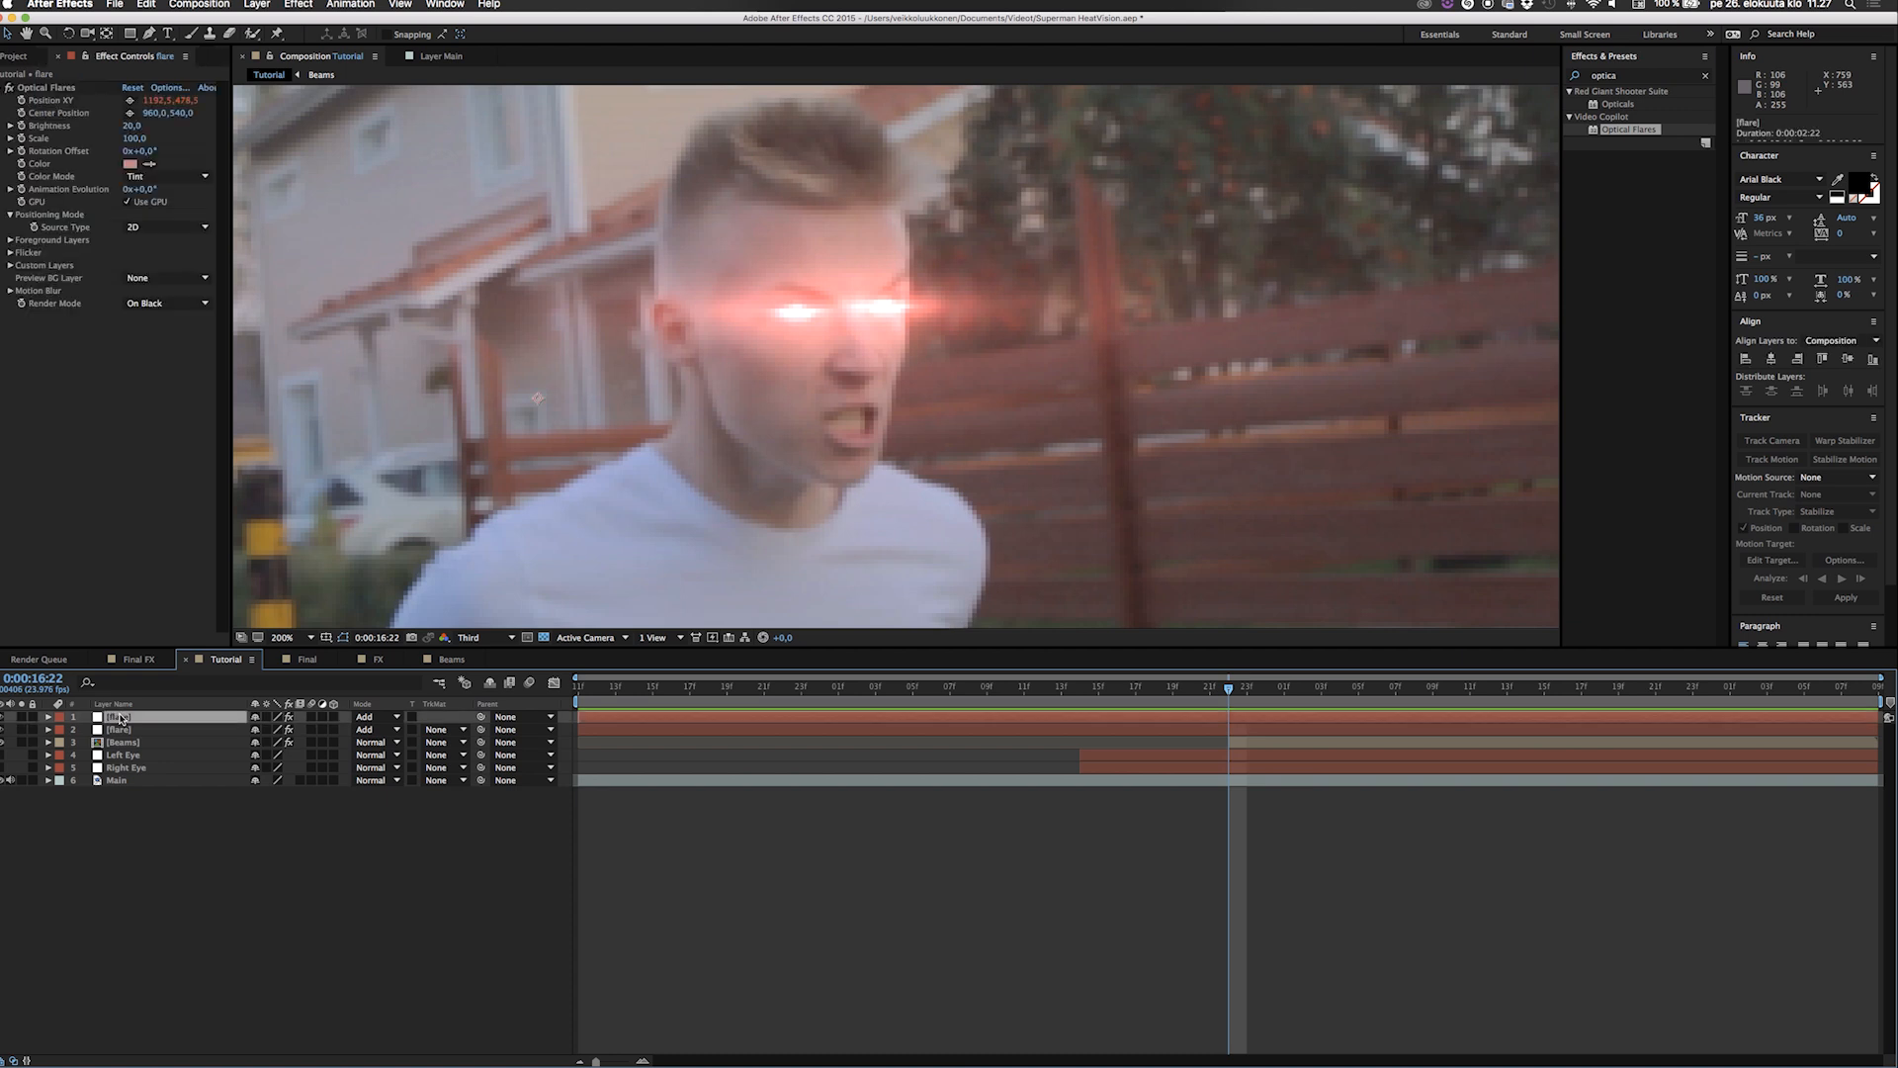
pyautogui.click(132, 127)
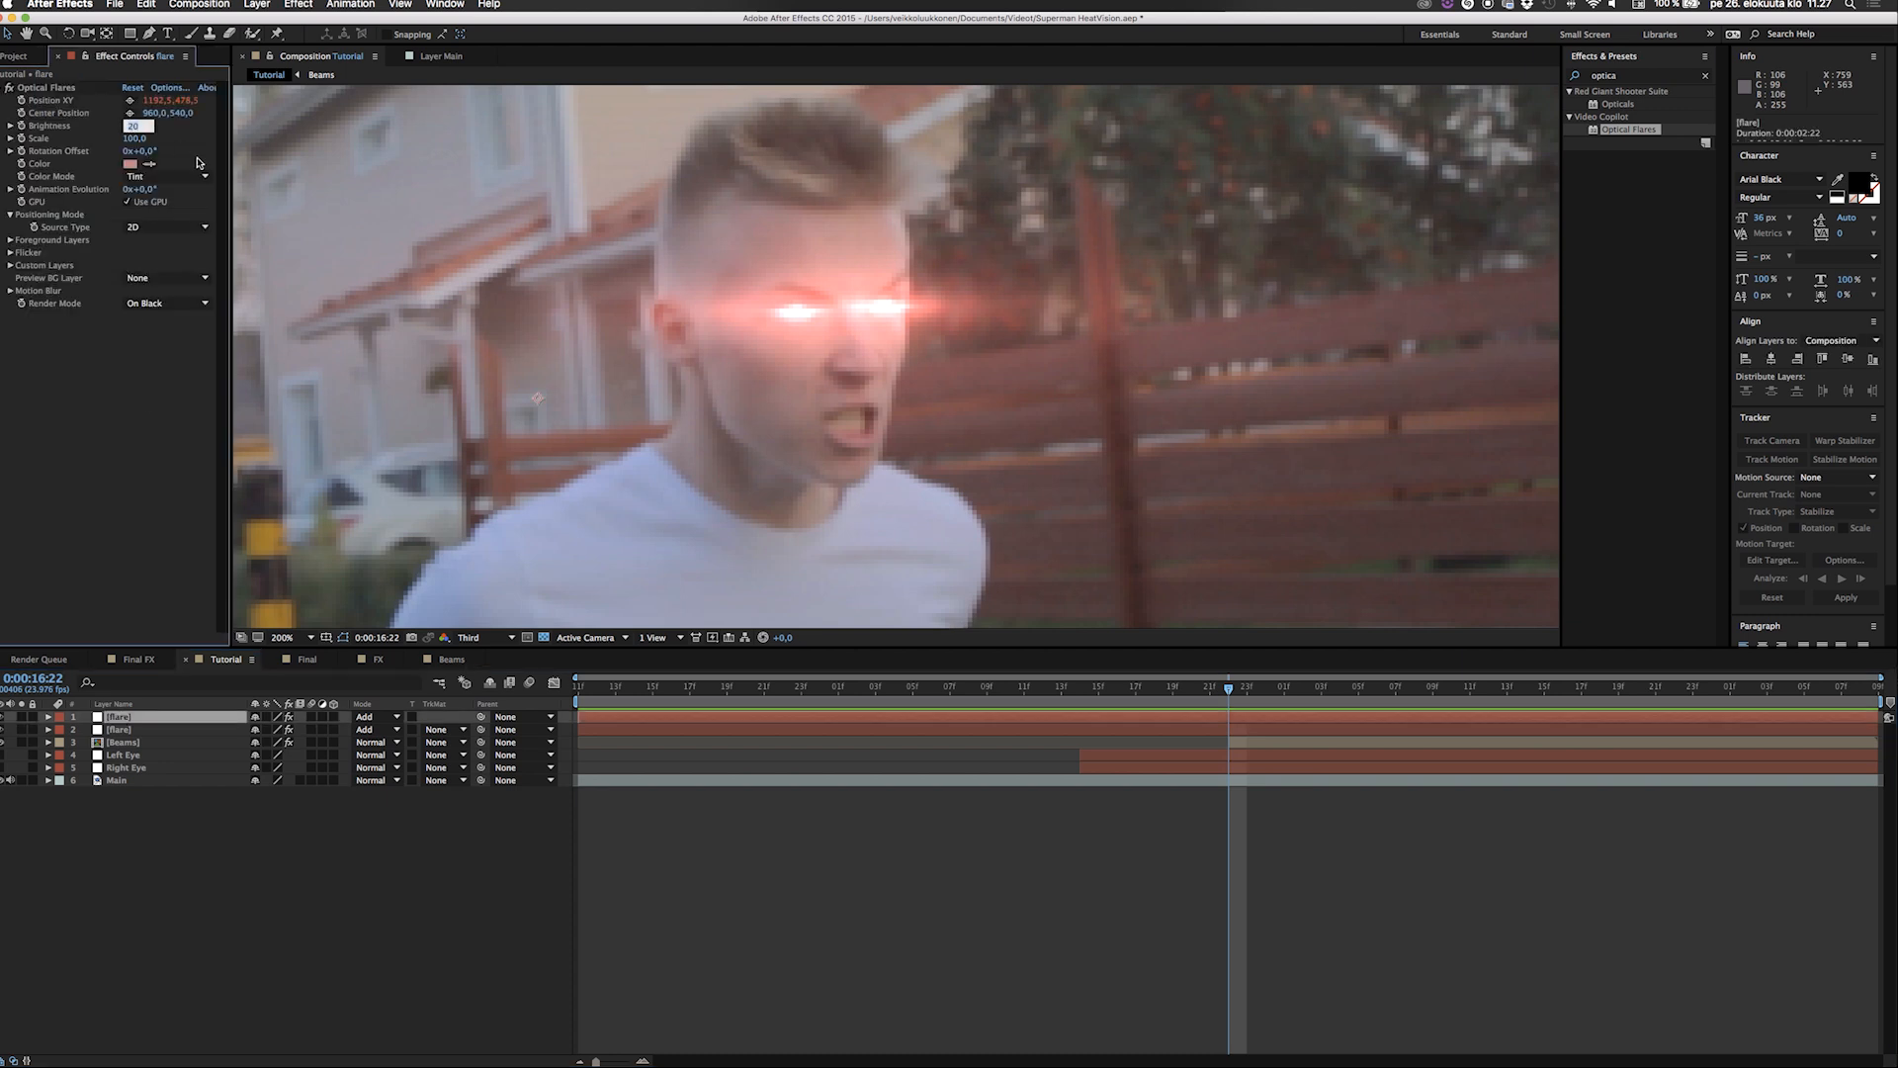
pyautogui.write('15')
pyautogui.press('Return')
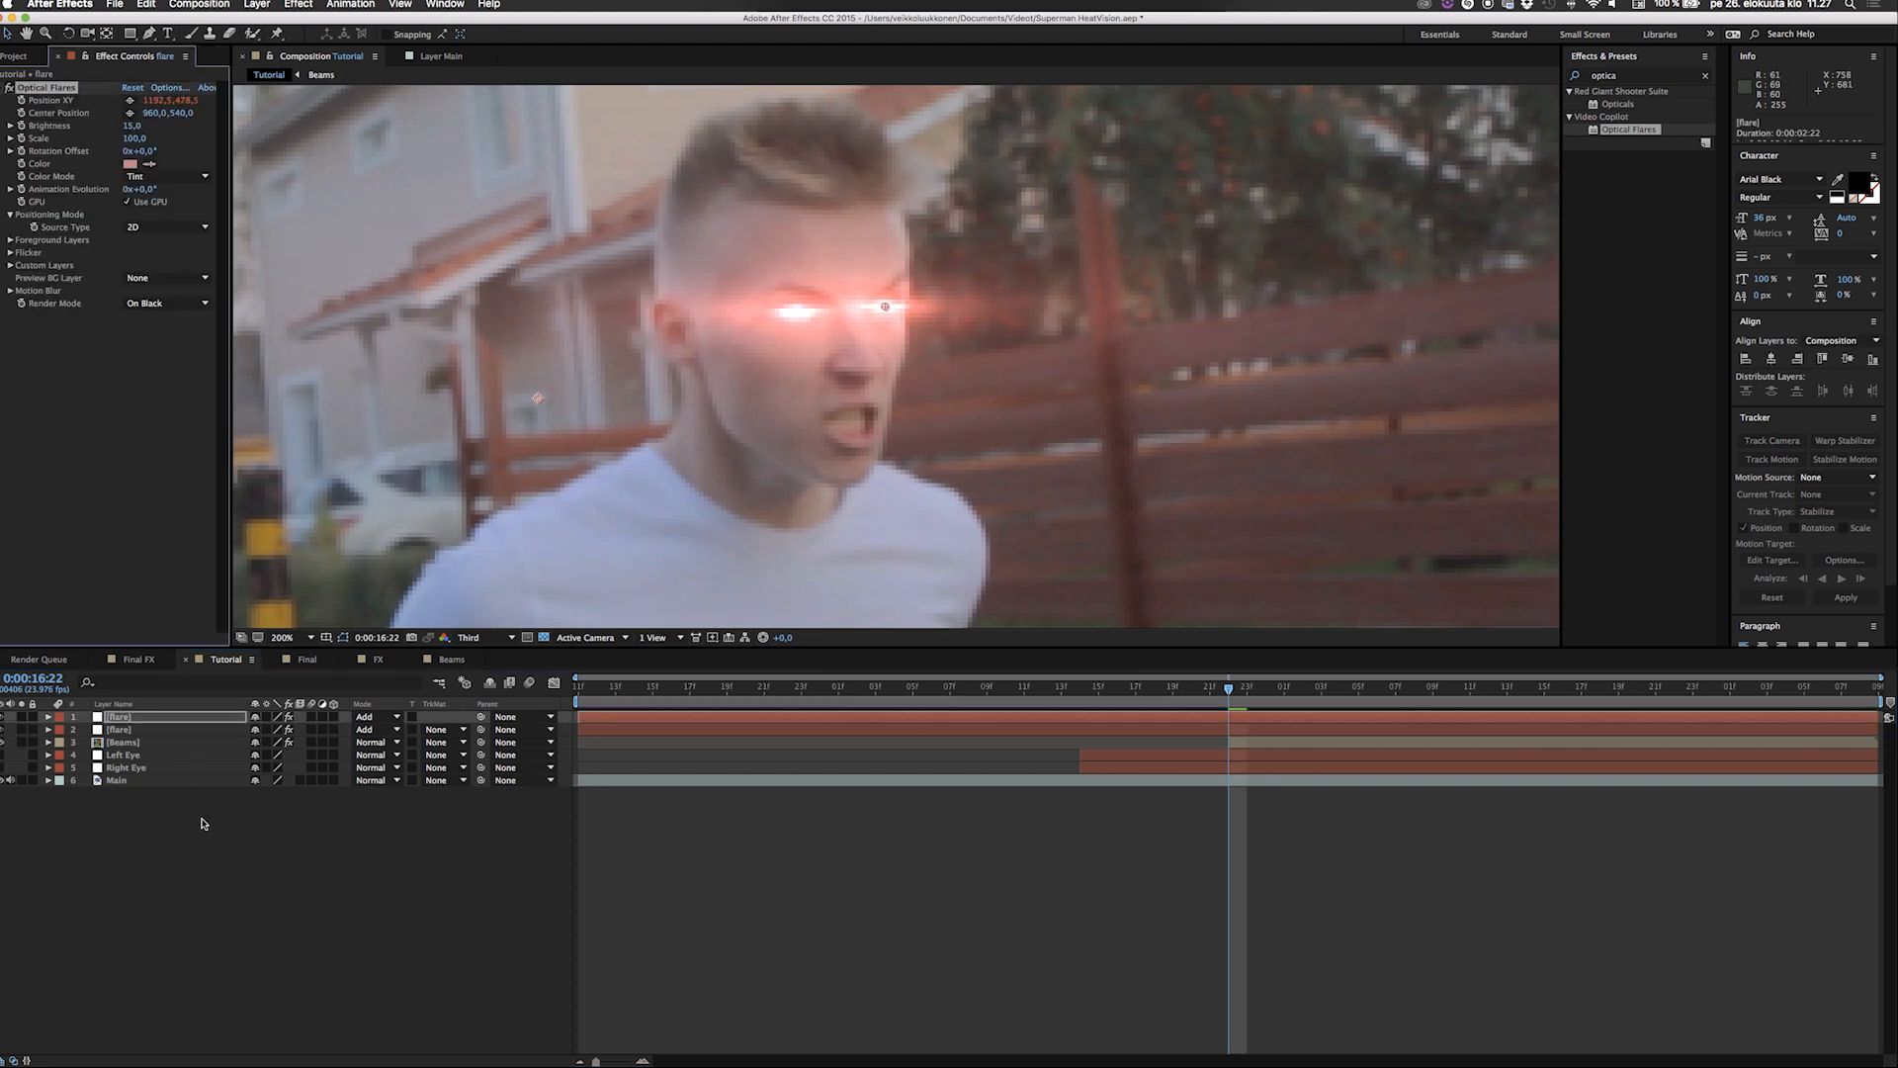
pyautogui.click(211, 877)
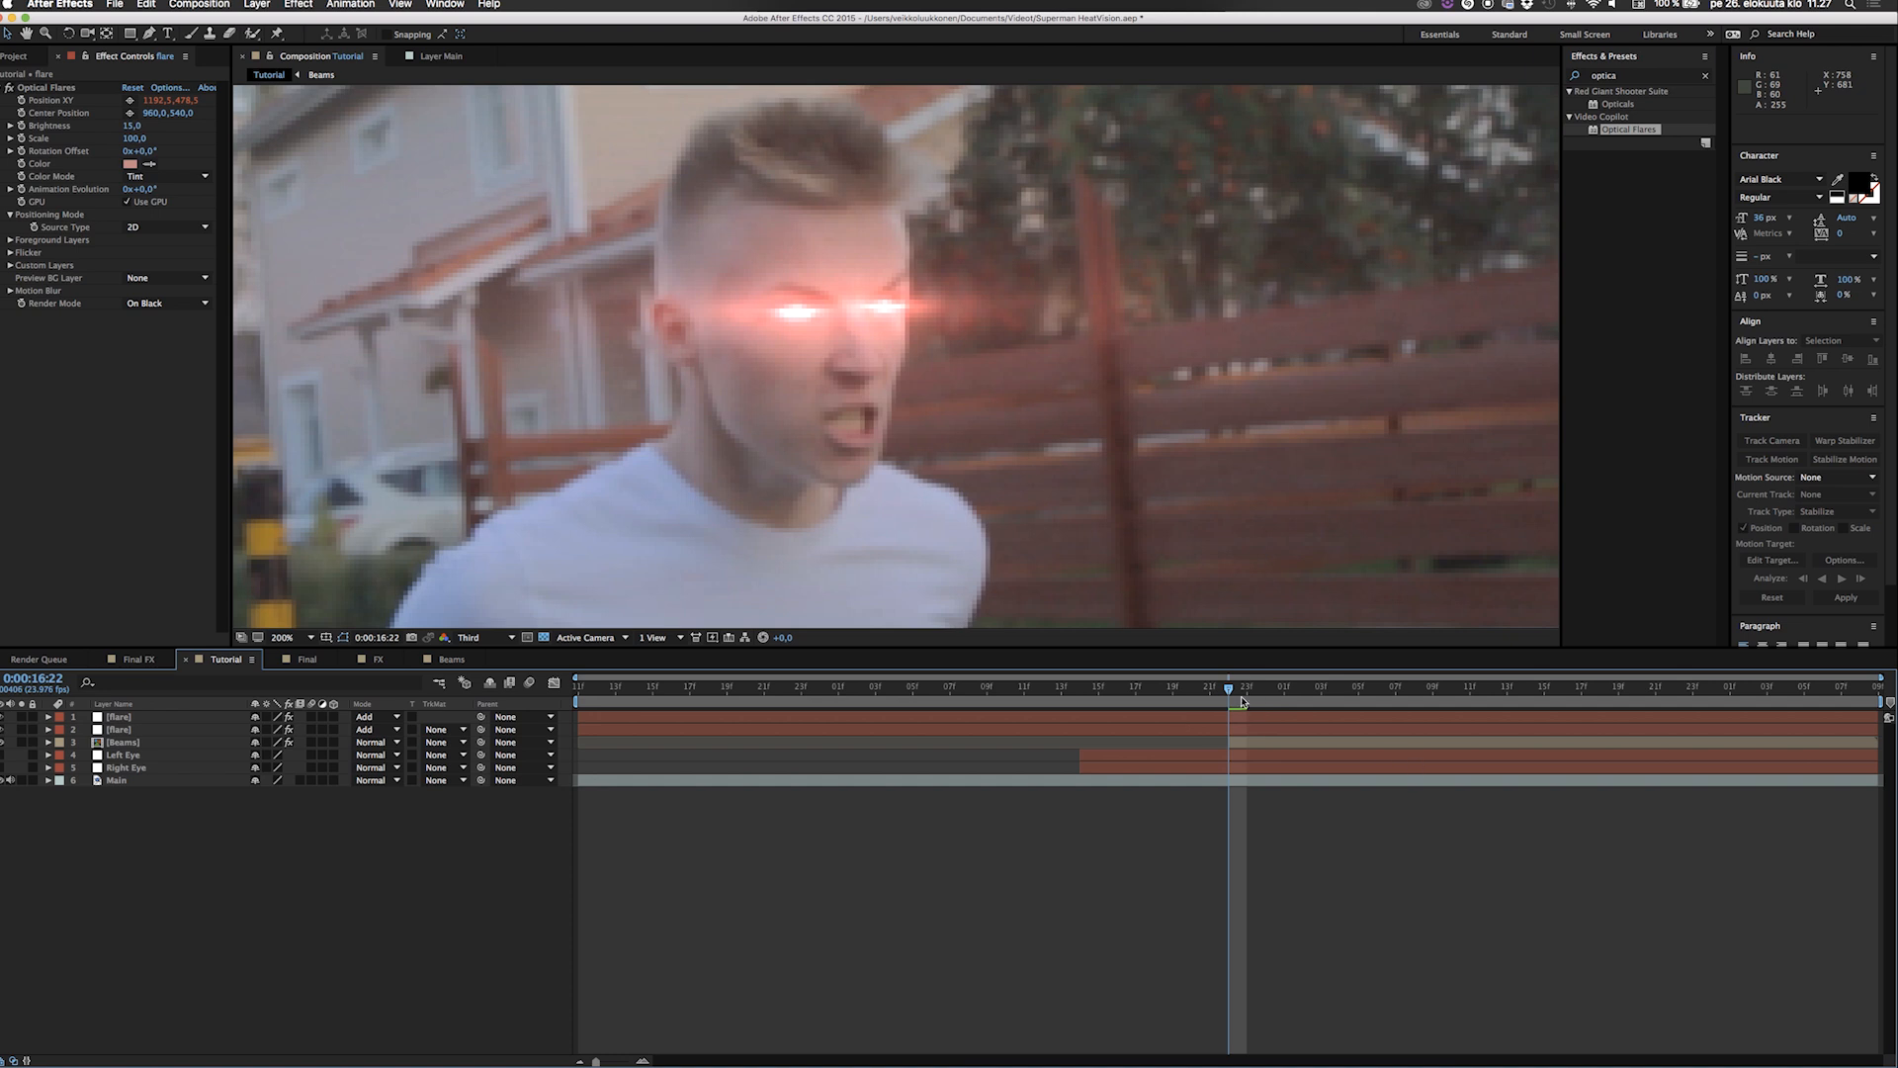
# Keyframe the uppermost flare's brightness to rise from 0 at 0:00:16:14 to 15 at 0:00:16:22.
pyautogui.moveTo(1213, 695); pyautogui.dragTo(1080, 692)
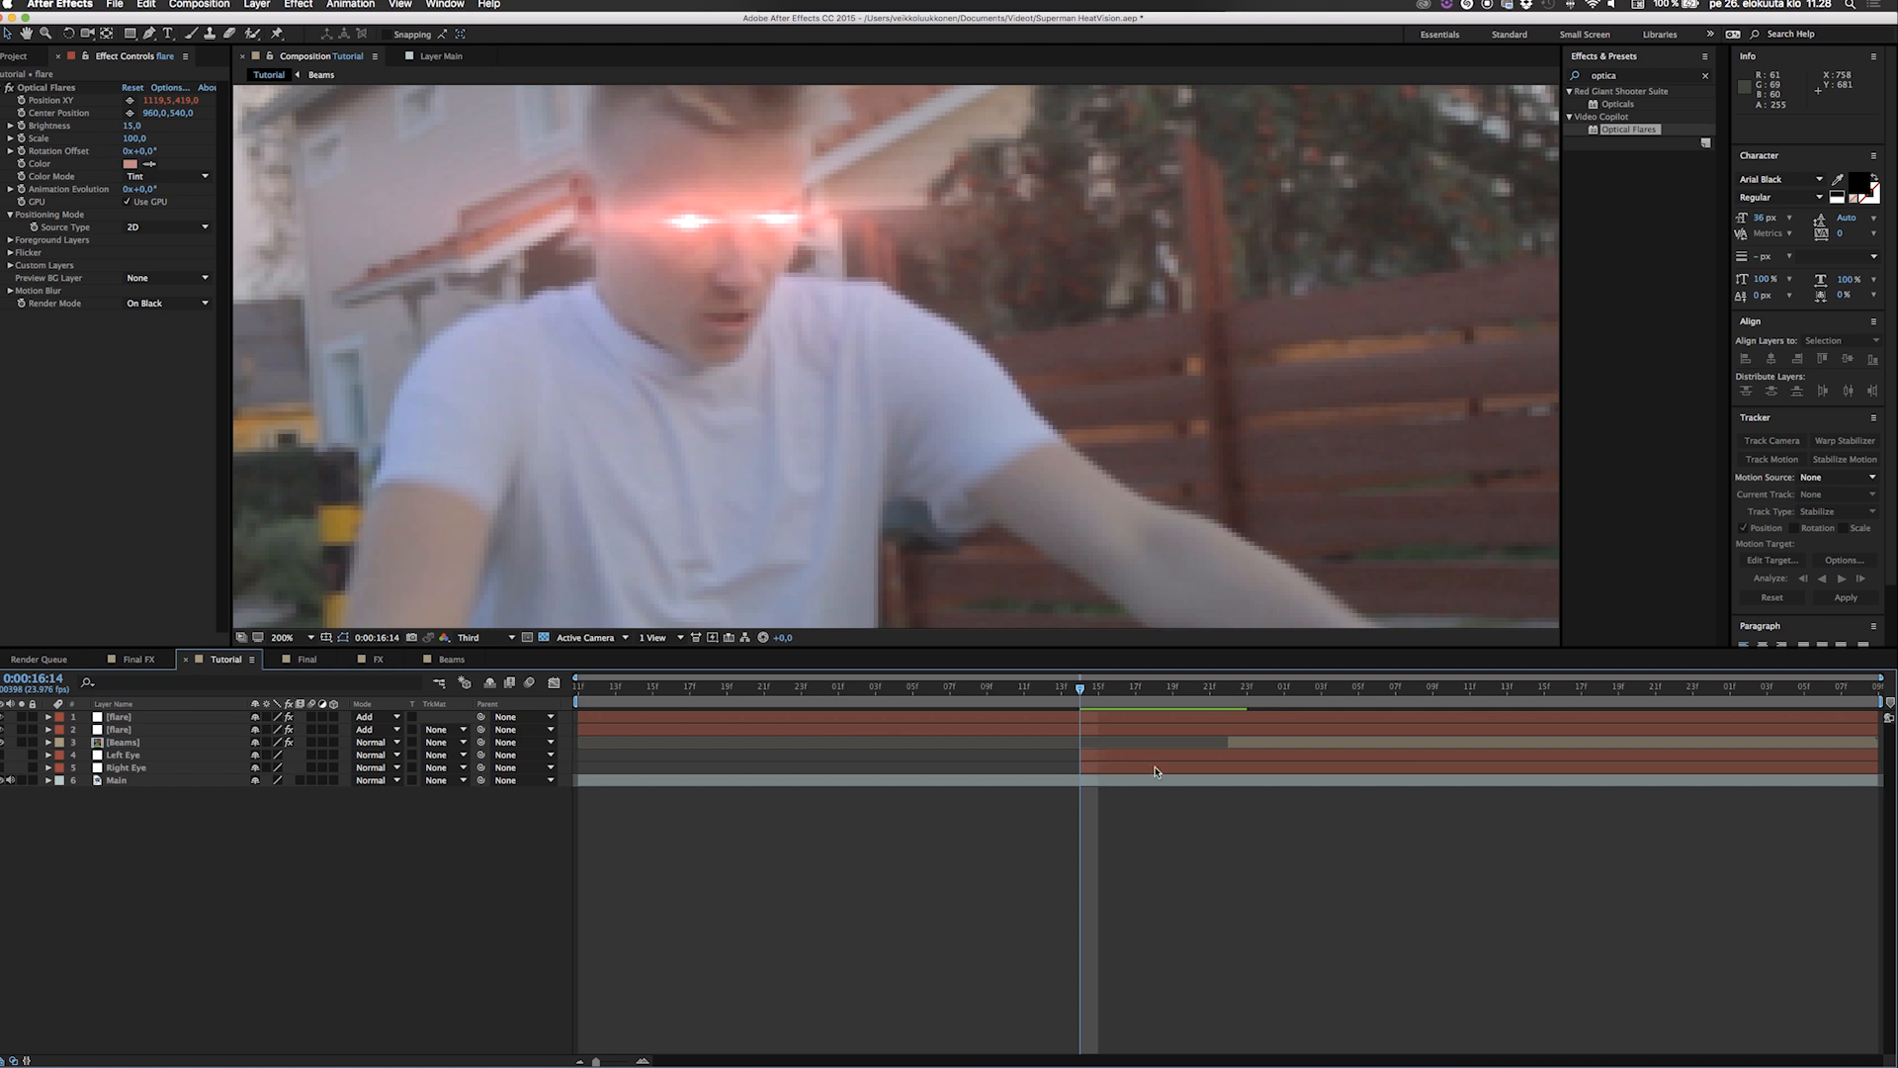
pyautogui.click(127, 715)
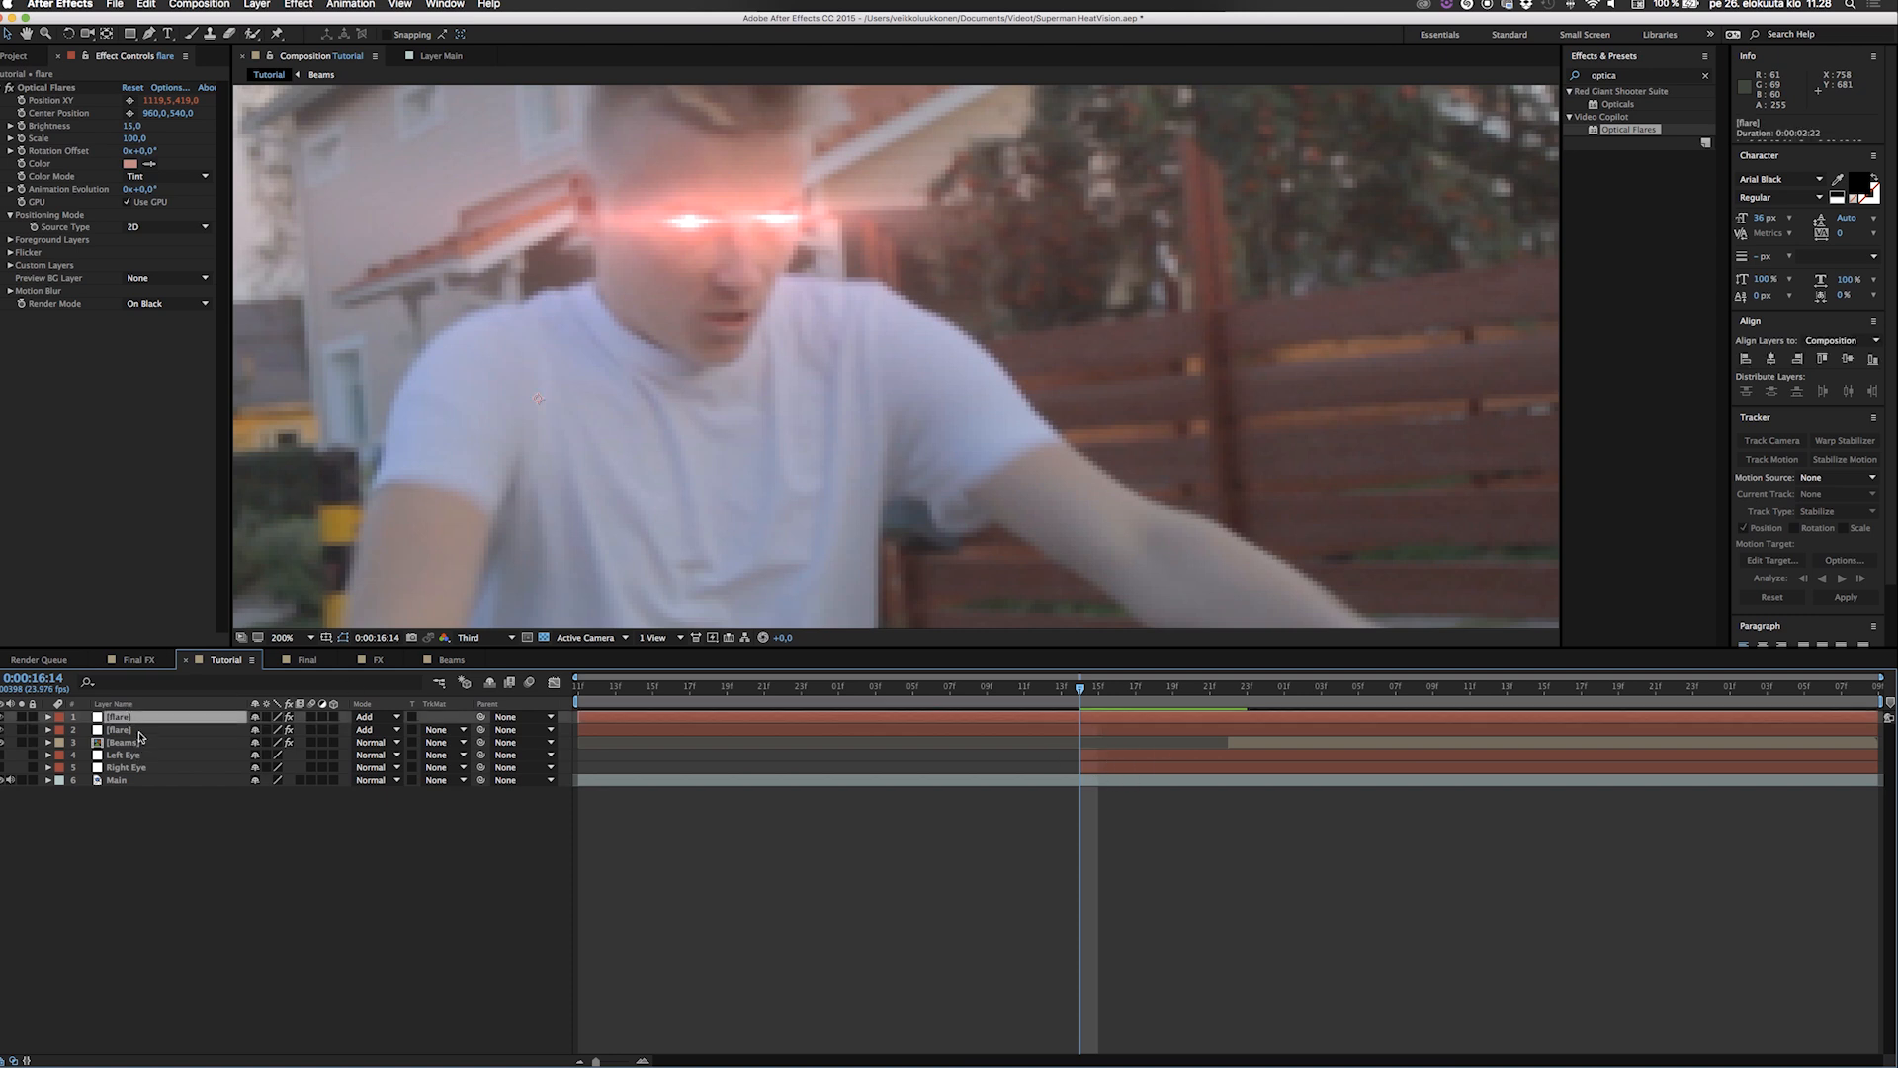
pyautogui.keyDown('shift'); pyautogui.click(139, 730); pyautogui.keyUp('shift')
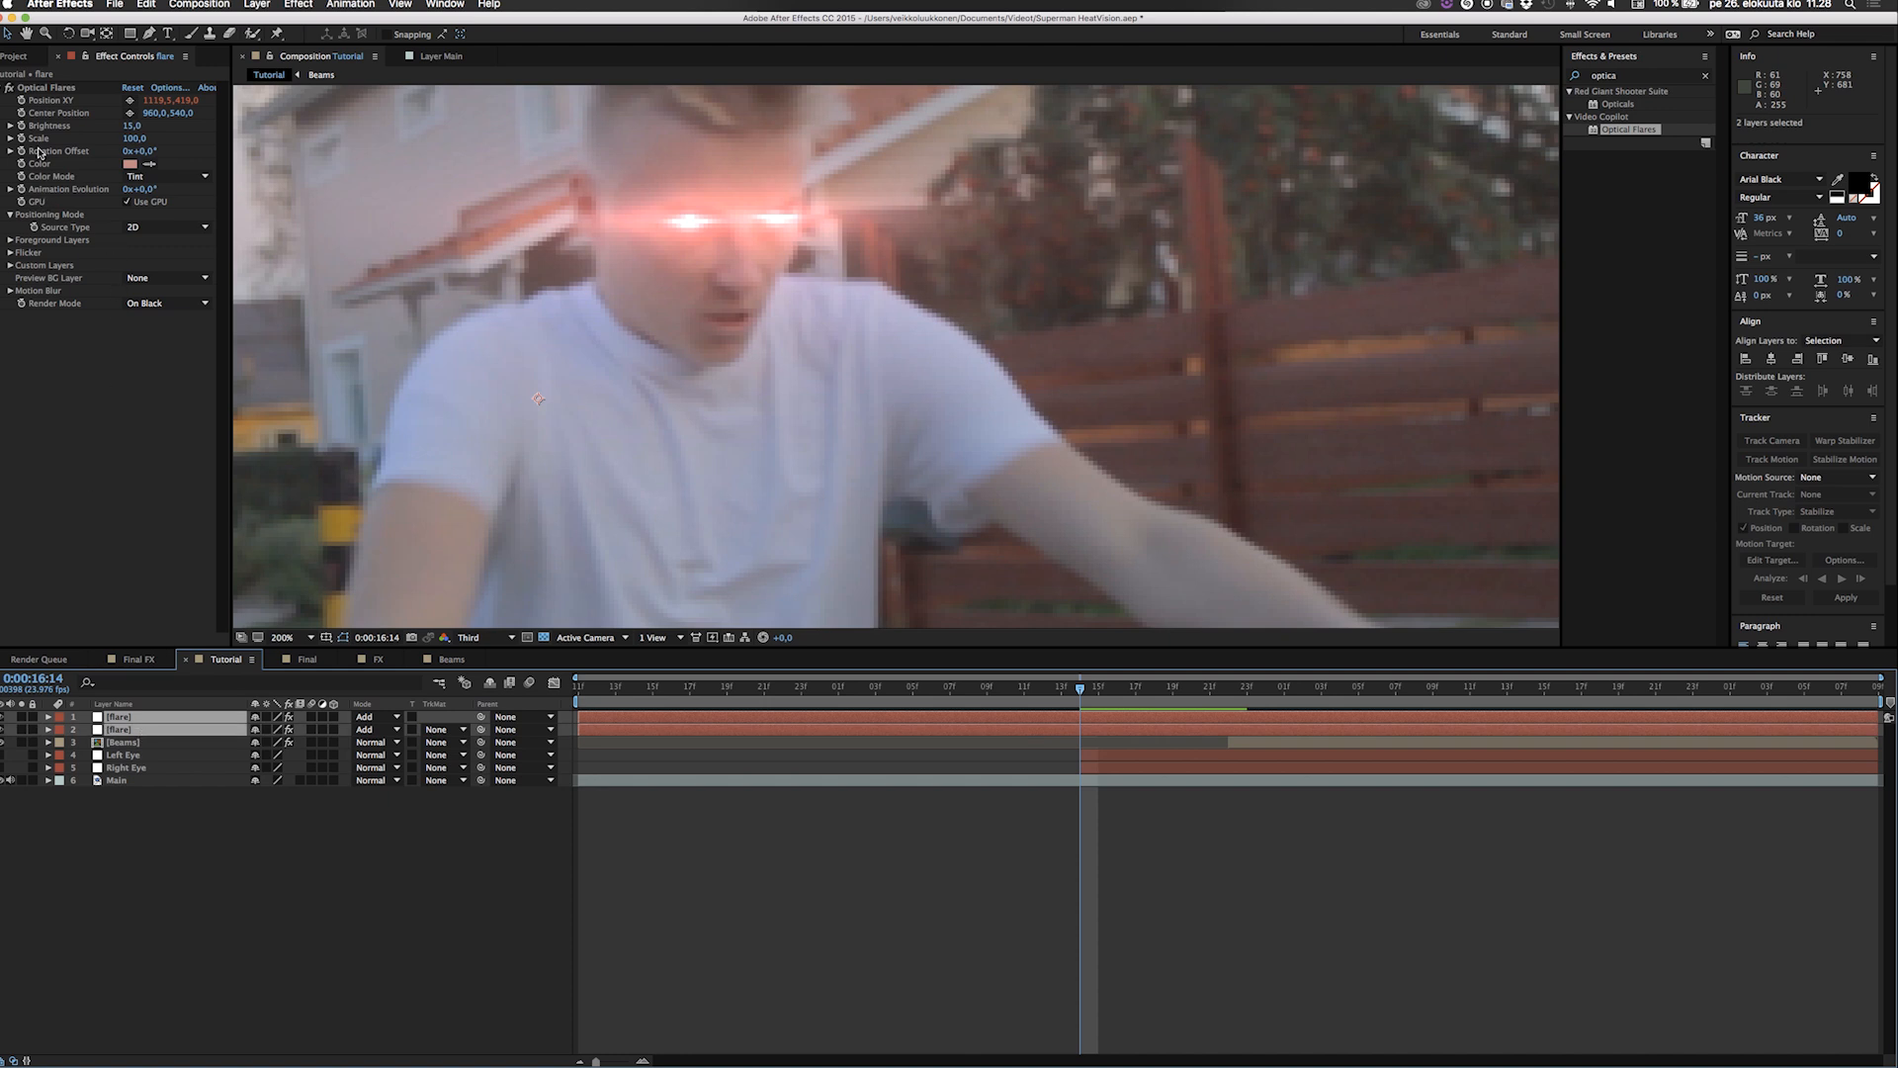
pyautogui.click(44, 87)
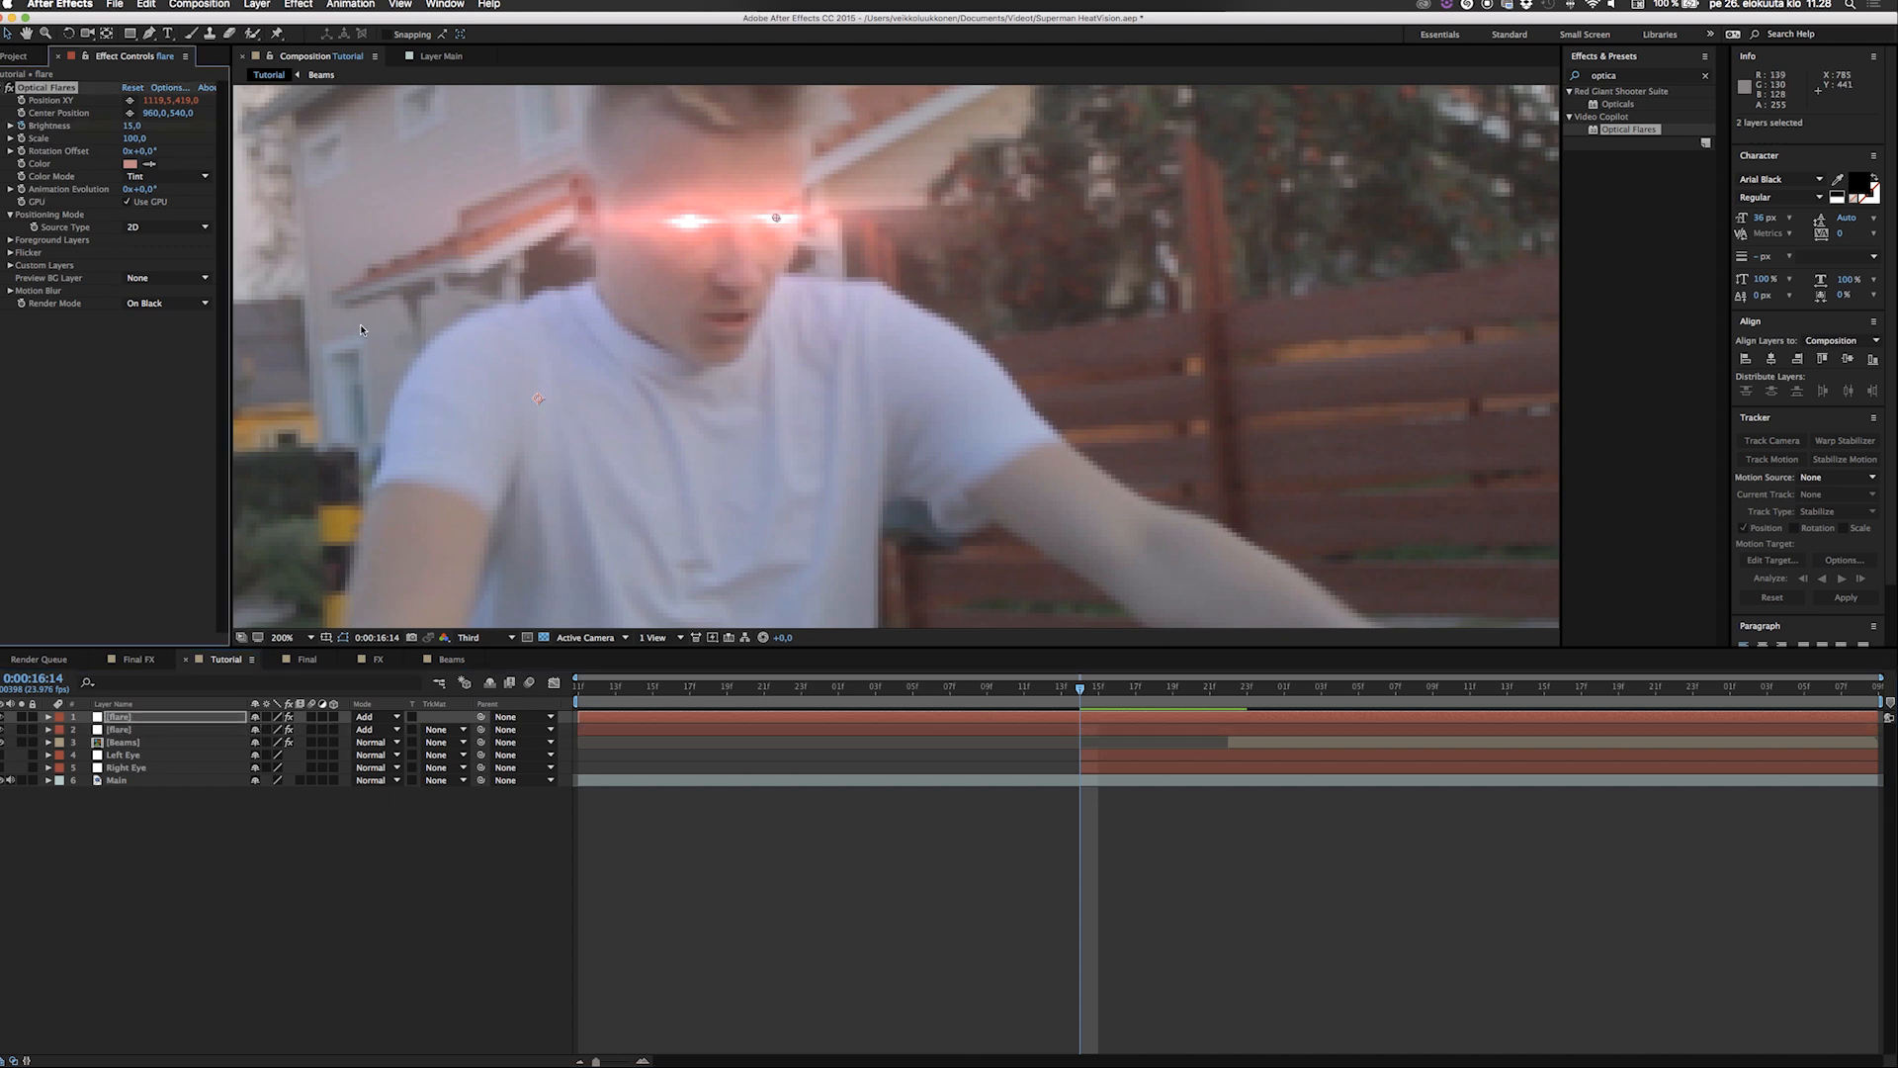
pyautogui.press('u')
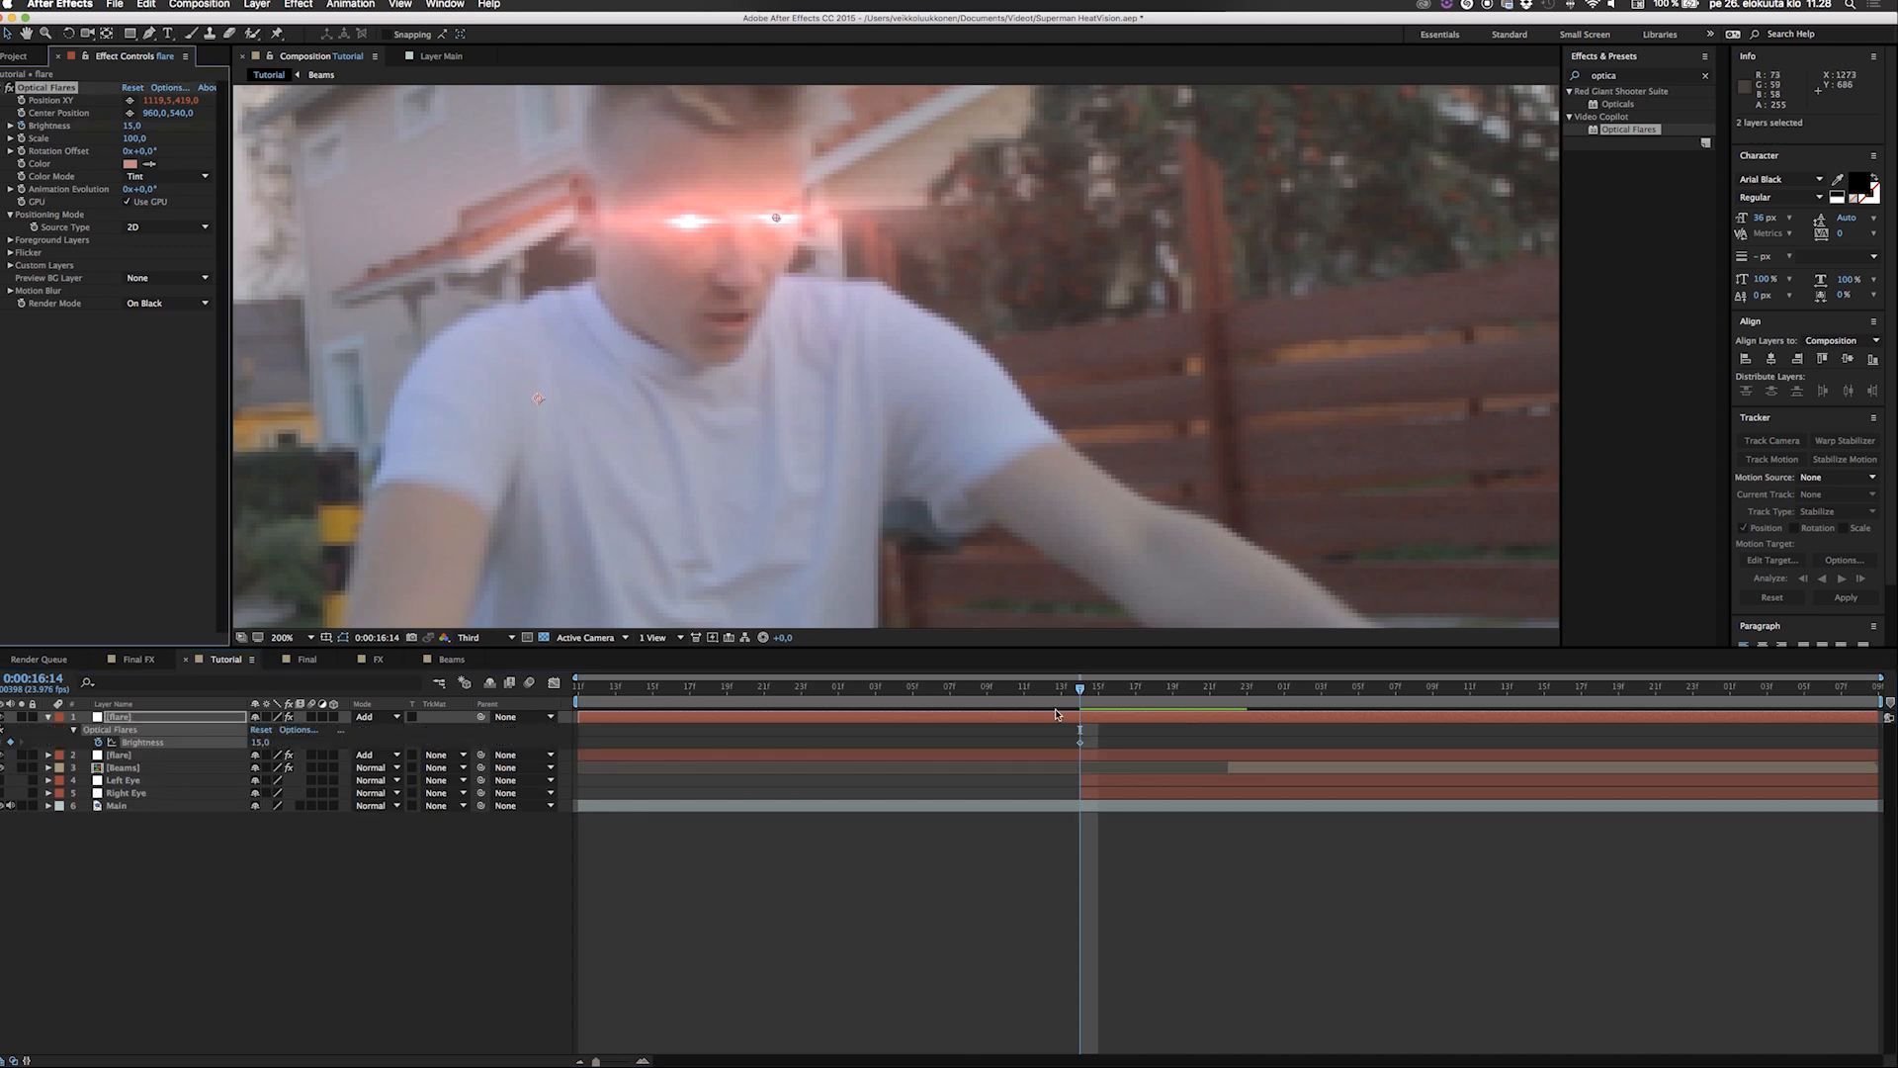
pyautogui.moveTo(1080, 689); pyautogui.dragTo(1213, 748)
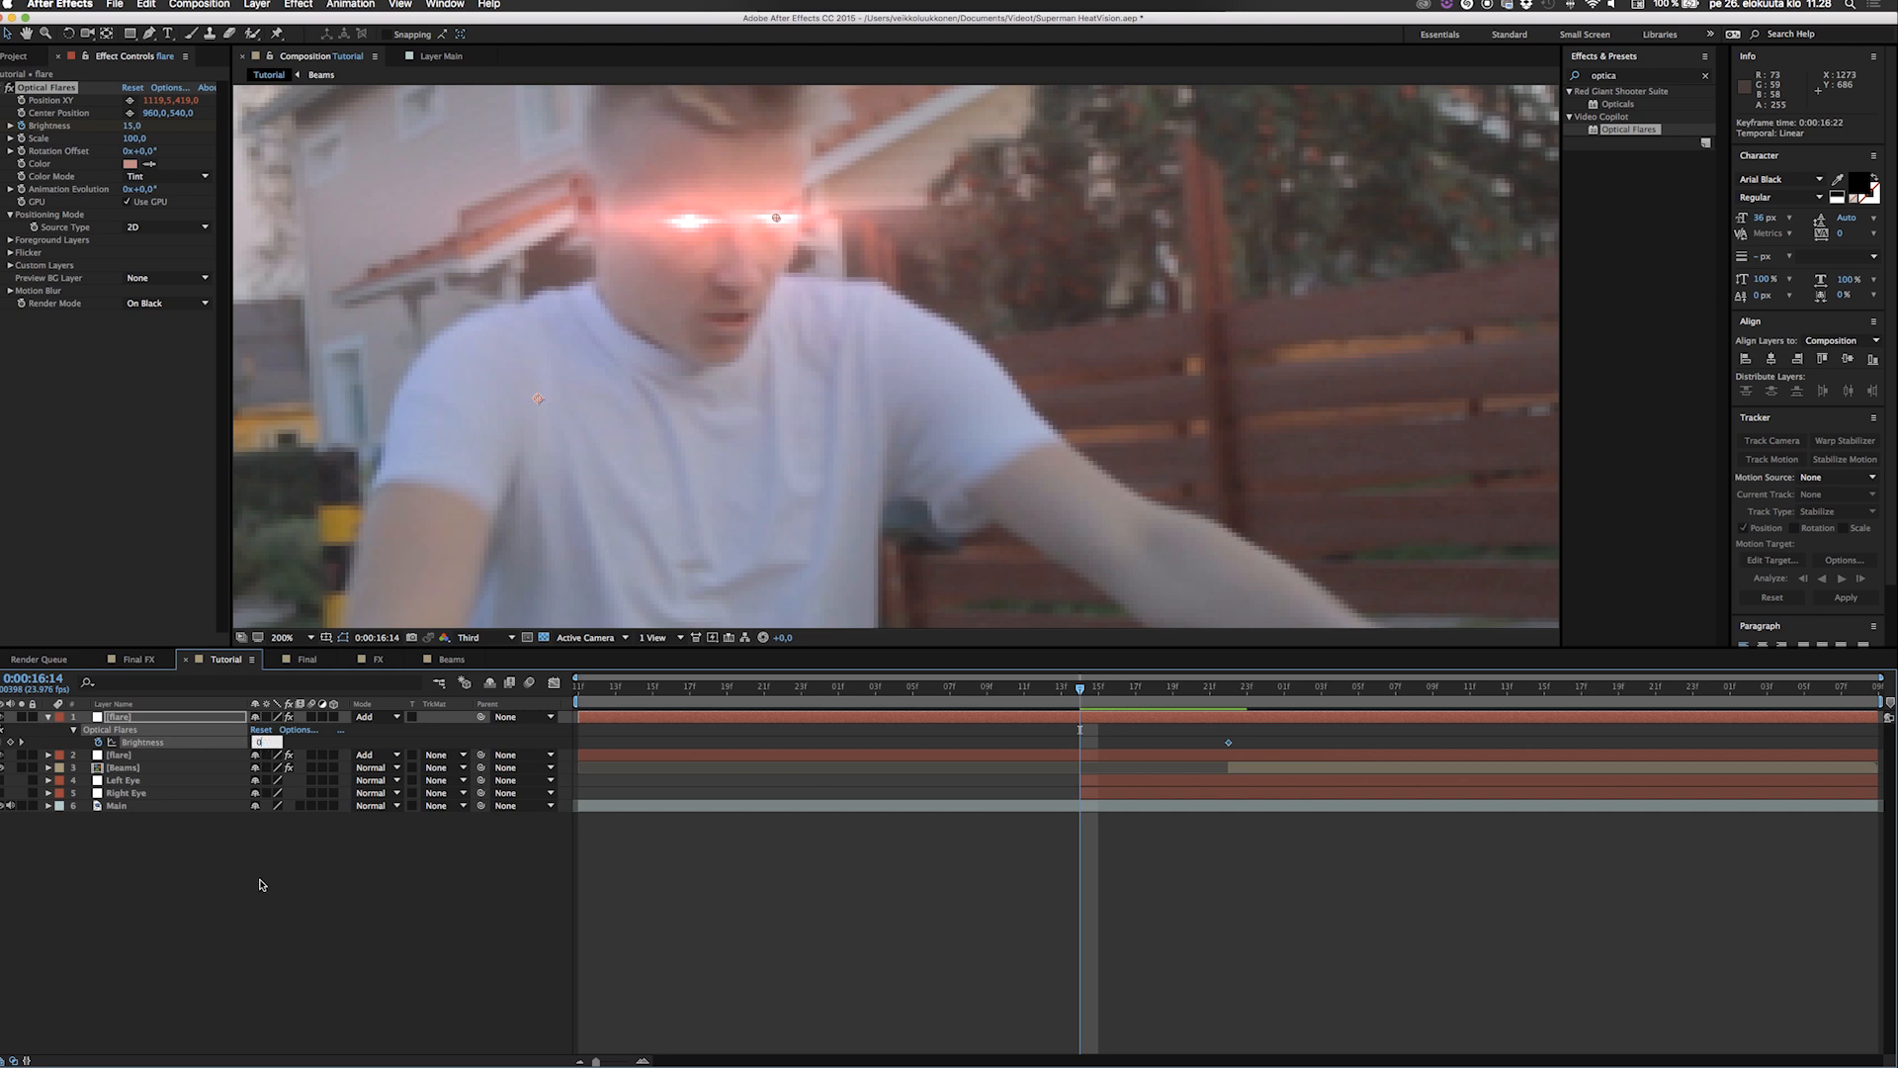
pyautogui.press('Return')
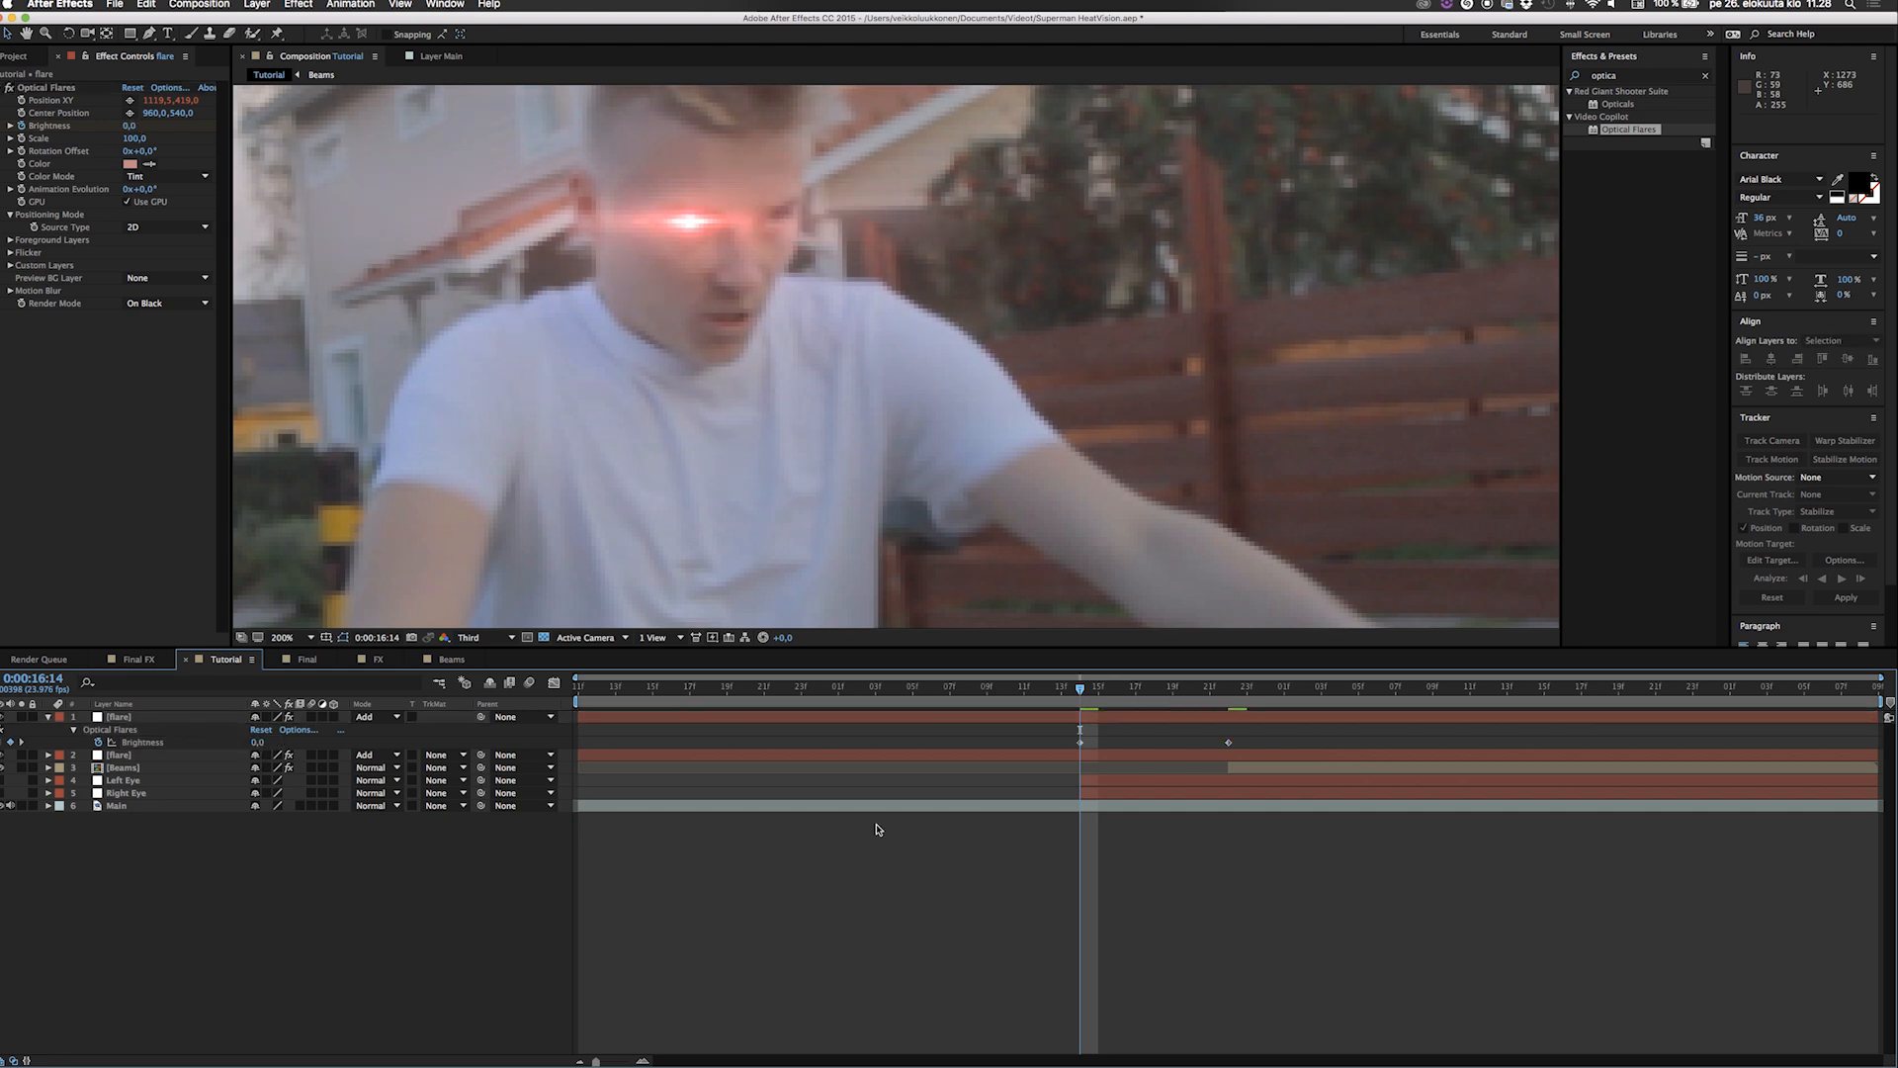
pyautogui.click(1110, 783)
# Keyframe the second flare's brightness to rise from 0 at 0:00:16:14 to 20 at 0:00:16:22.
pyautogui.click(1128, 755)
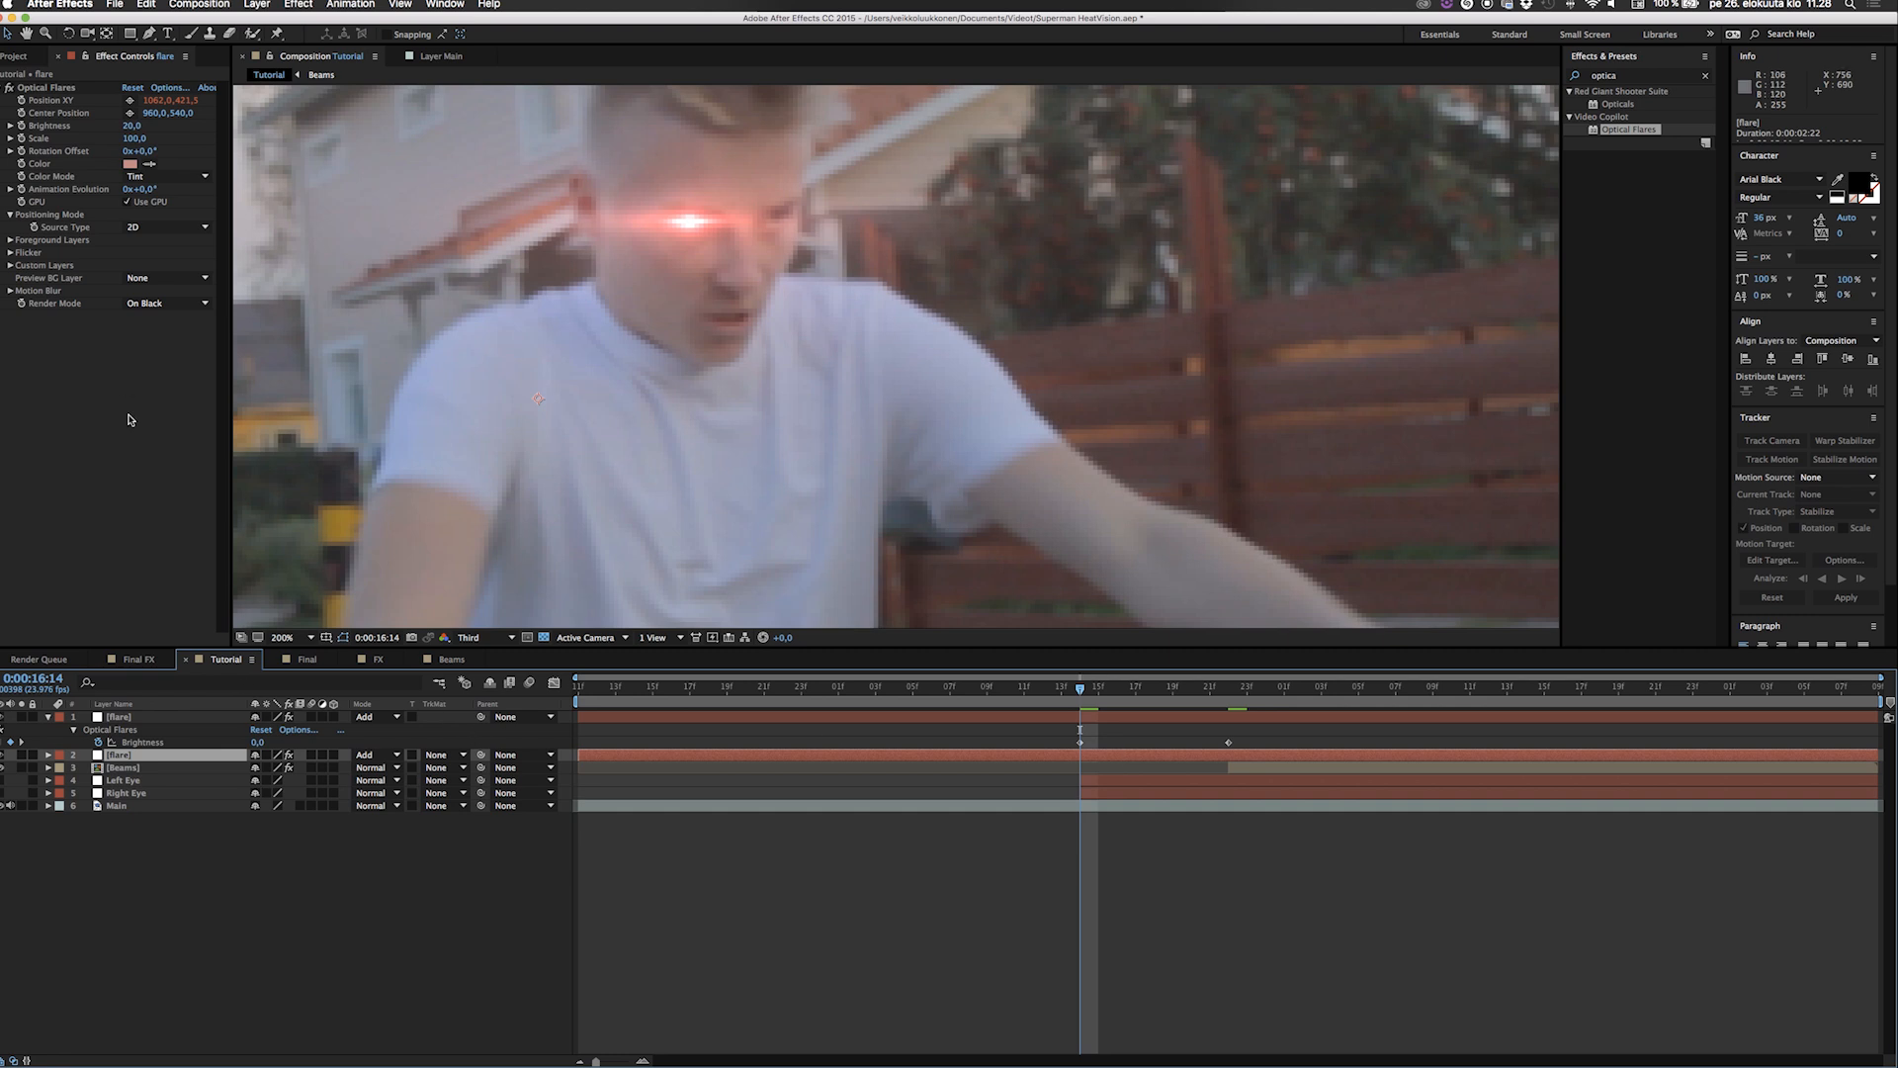
pyautogui.click(22, 127)
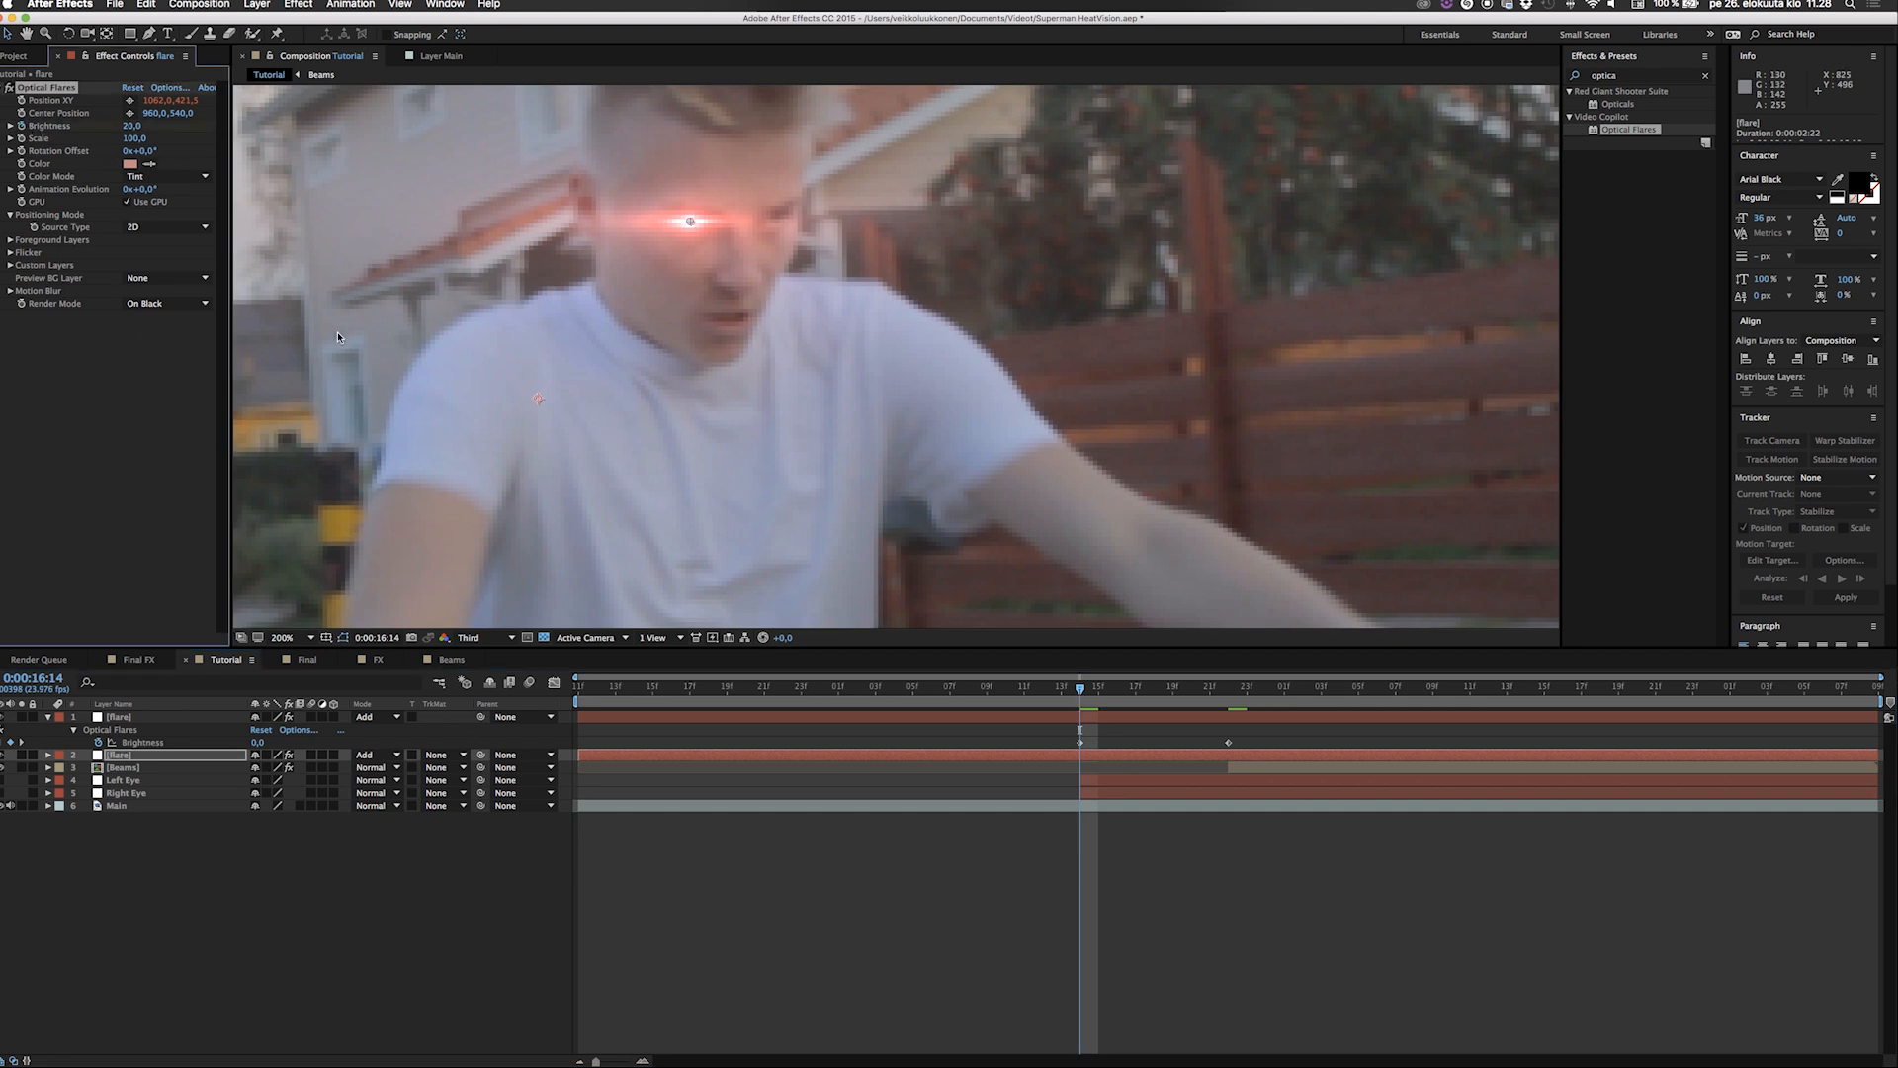
pyautogui.press('u')
pyautogui.moveTo(1082, 781); pyautogui.dragTo(1229, 780)
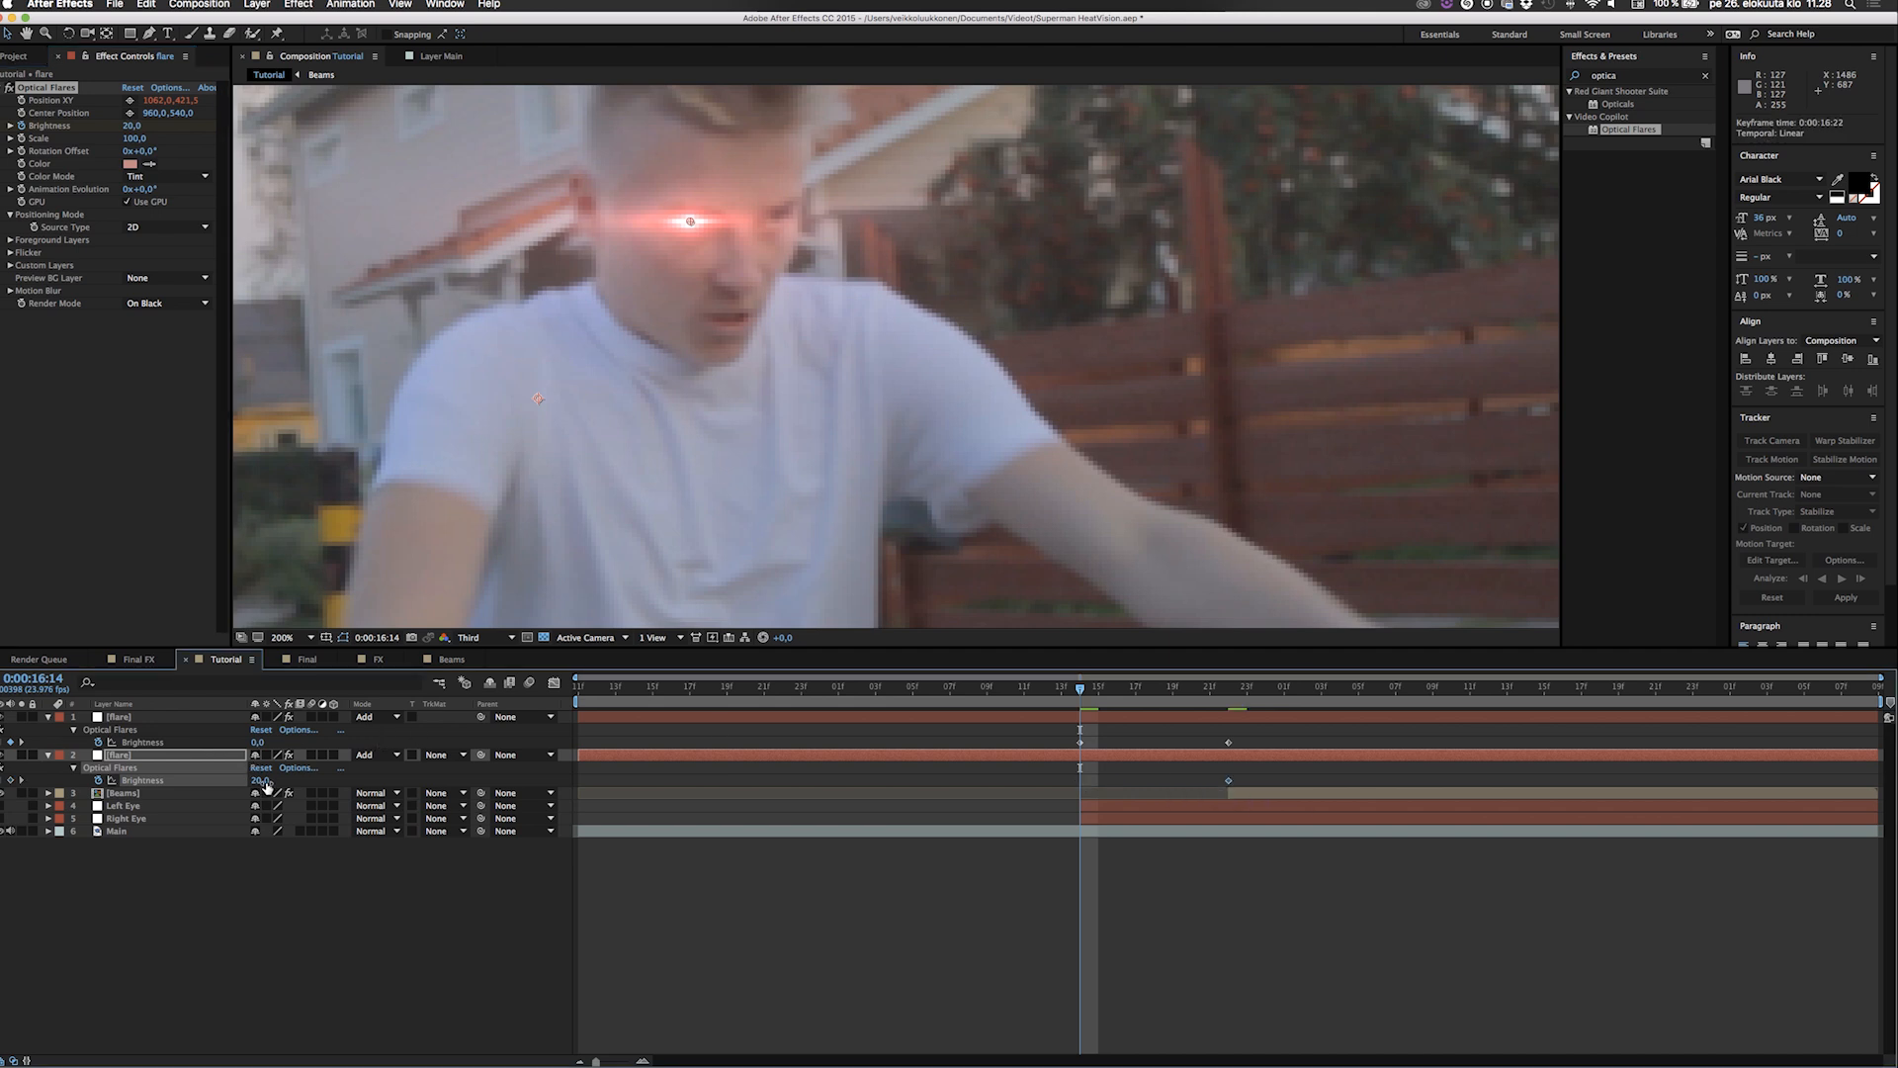
pyautogui.click(249, 978)
# Preview the fade-in of both flares, starting shortly before their first brightness keyframes.
pyautogui.moveTo(1076, 699)
pyautogui.mouseDown()
pyautogui.moveTo(1303, 689)
pyautogui.moveTo(1089, 678)
pyautogui.mouseUp()
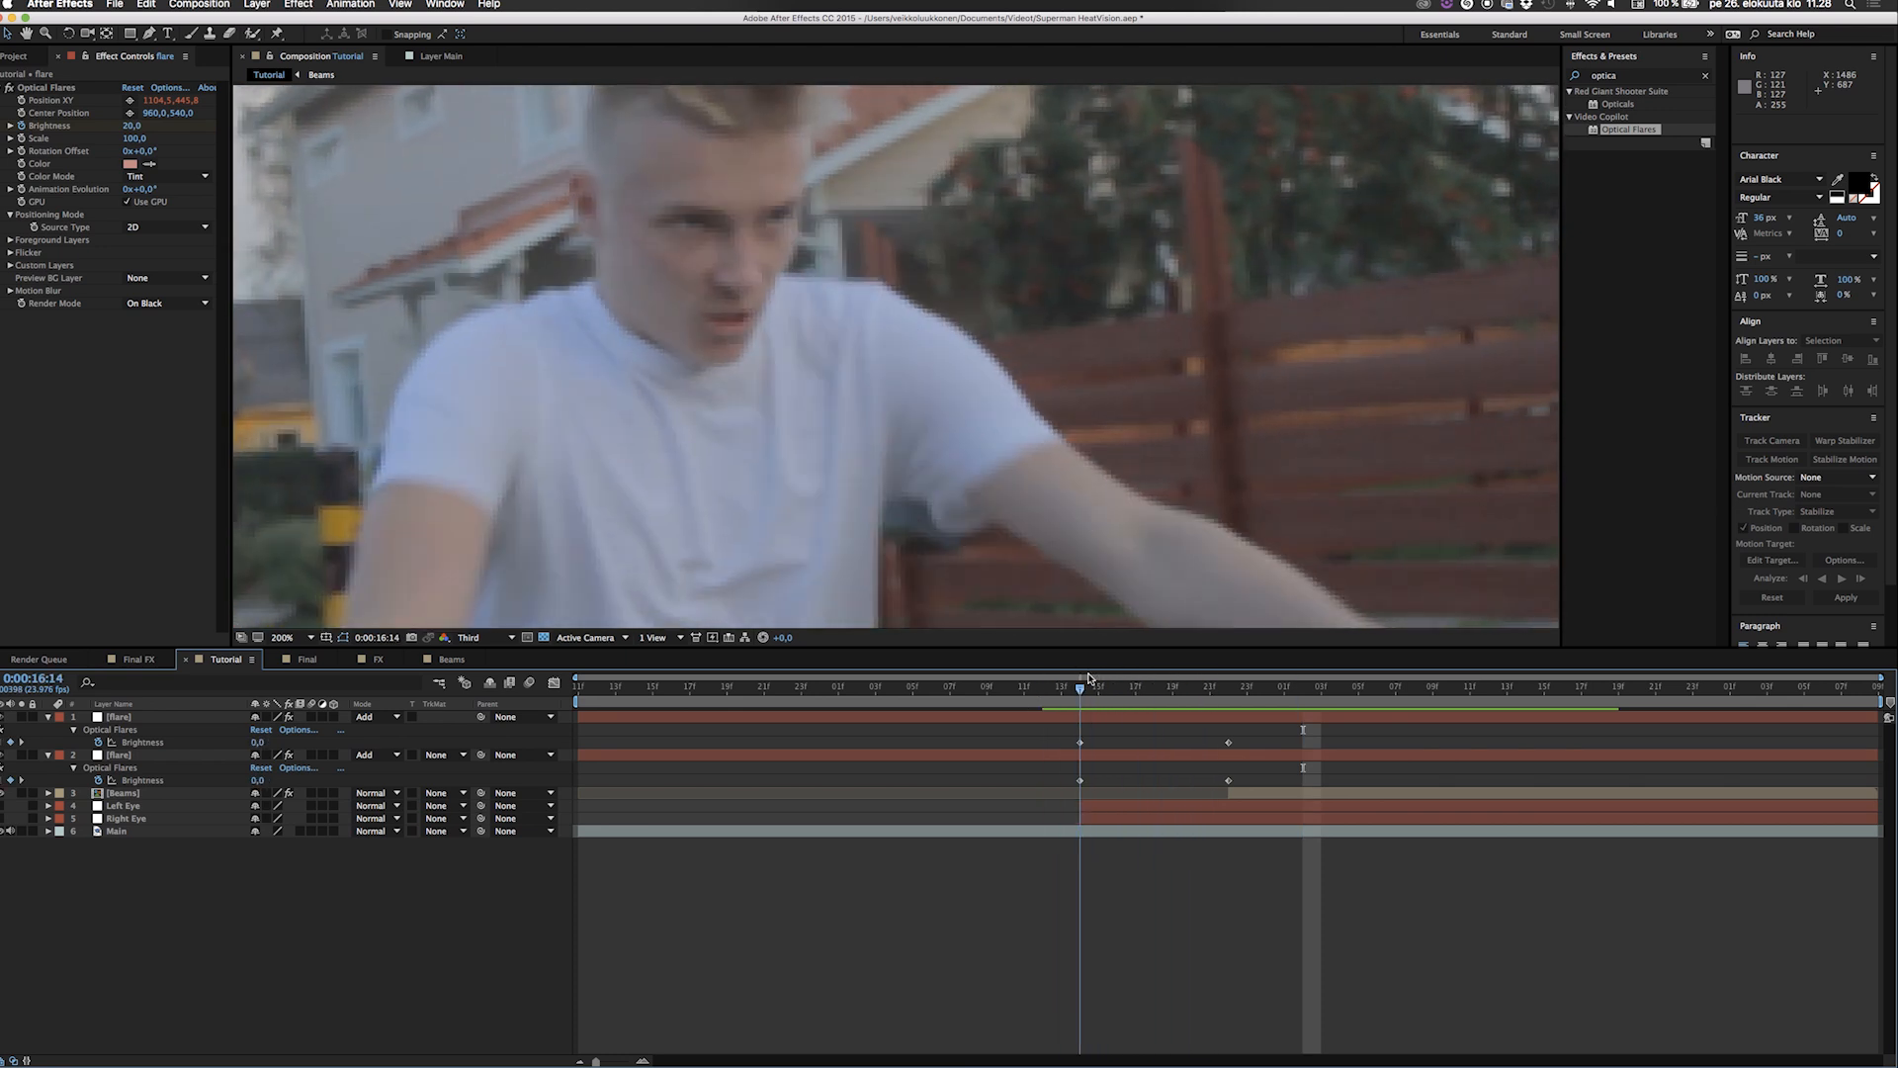
pyautogui.press('space')
pyautogui.press('space')
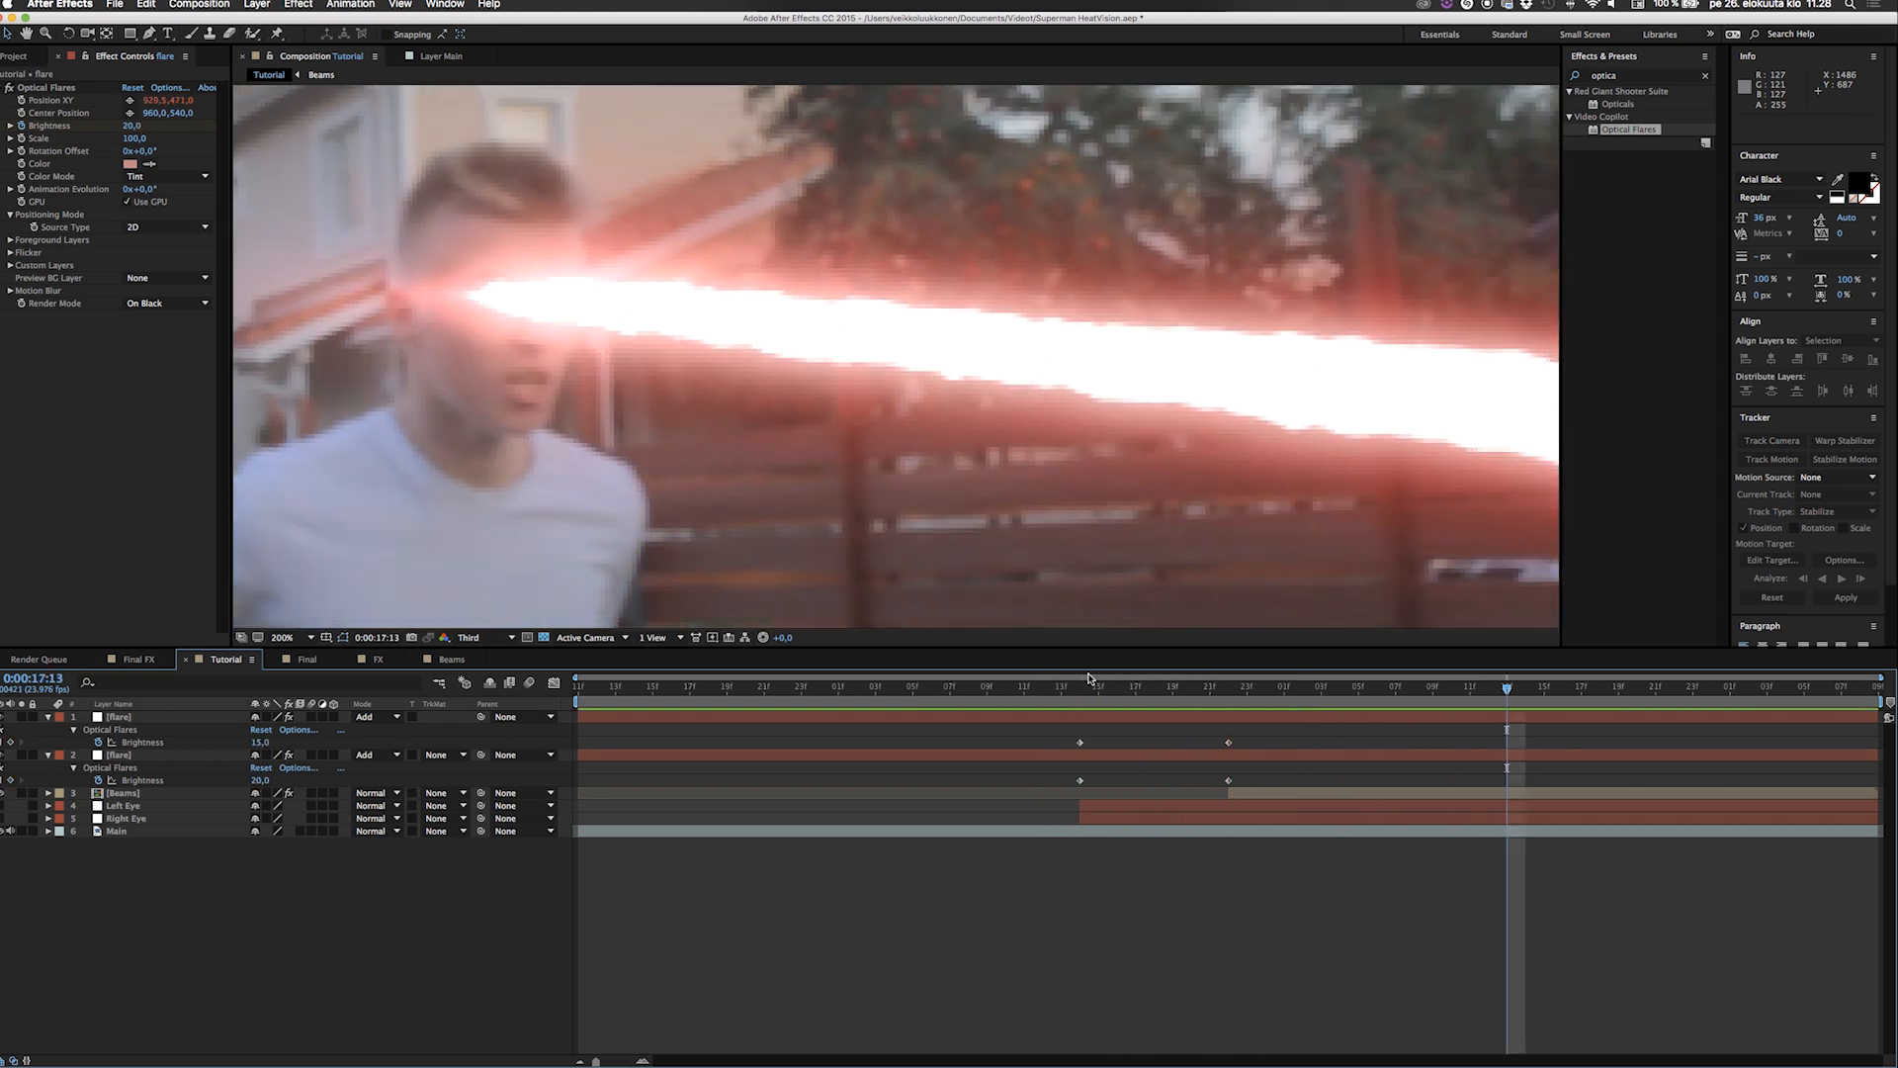
pyautogui.press('=')
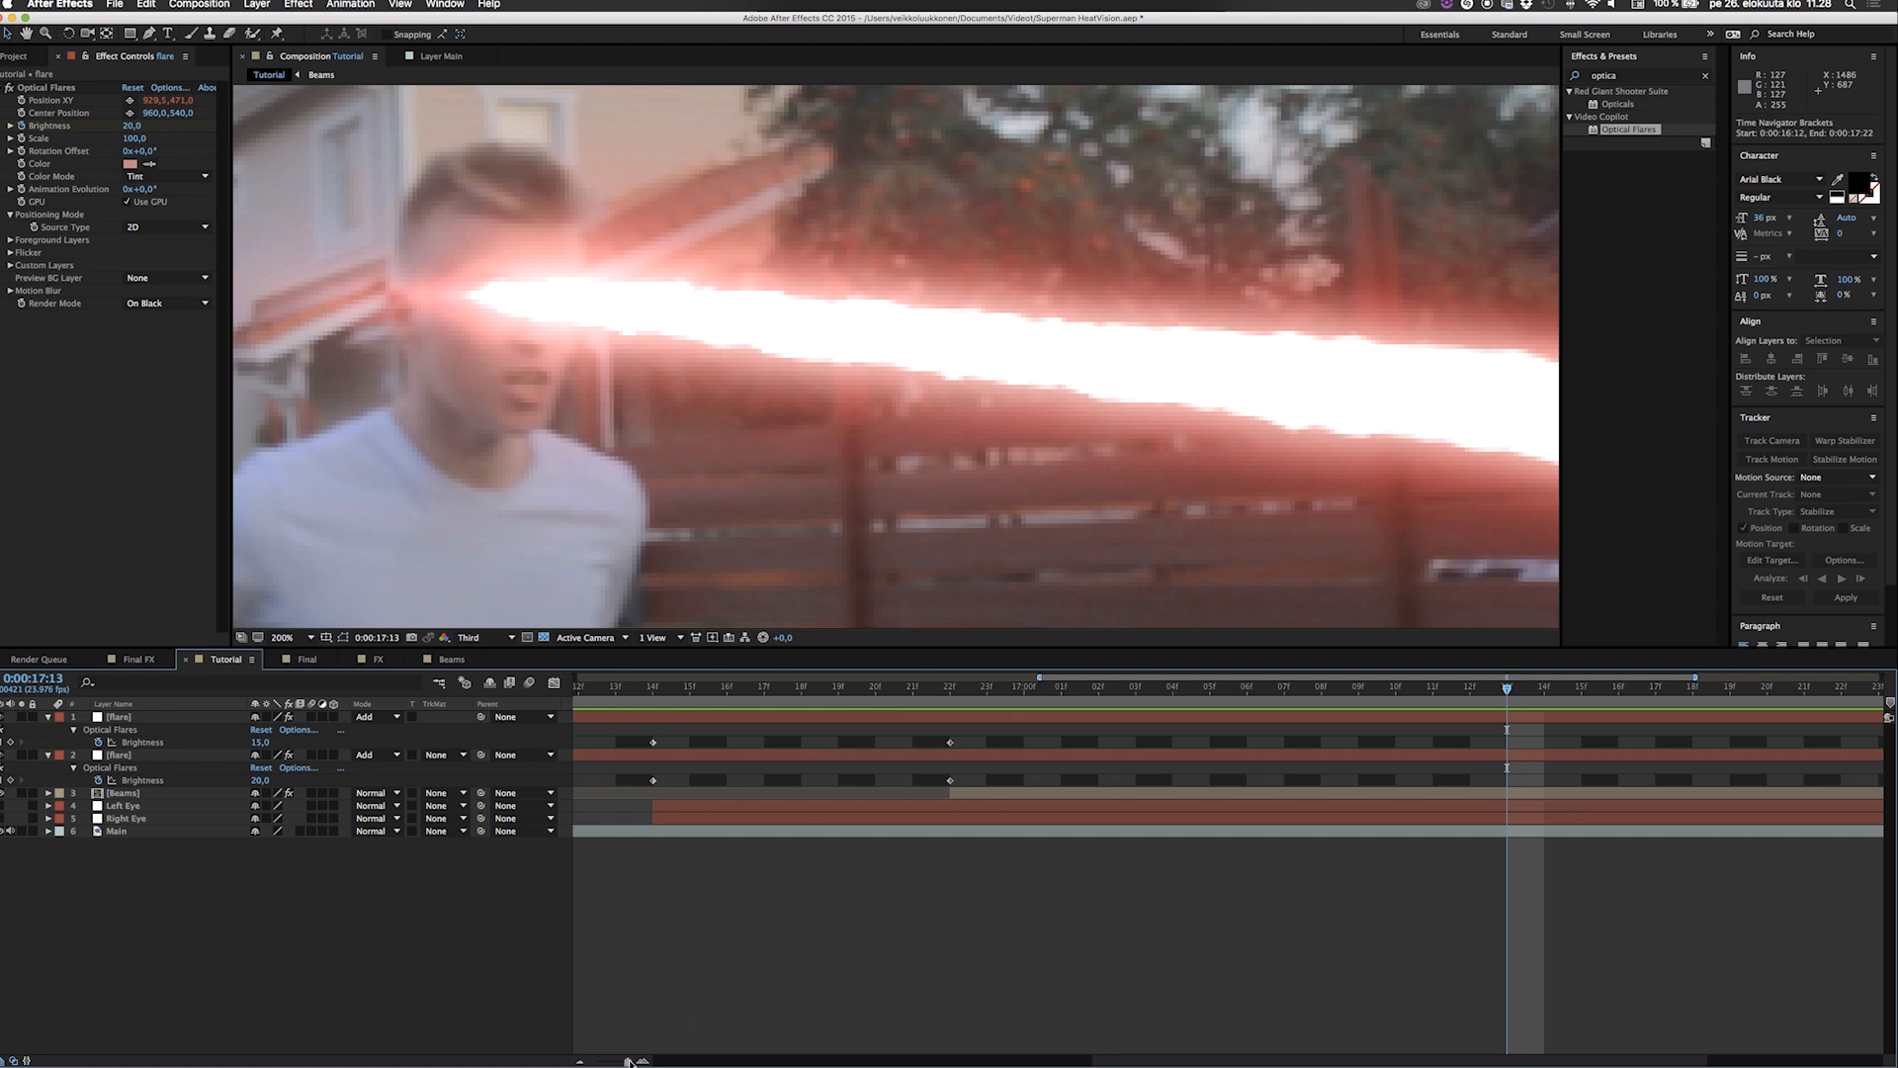
pyautogui.moveTo(624, 1062); pyautogui.dragTo(583, 1062)
pyautogui.press('space')
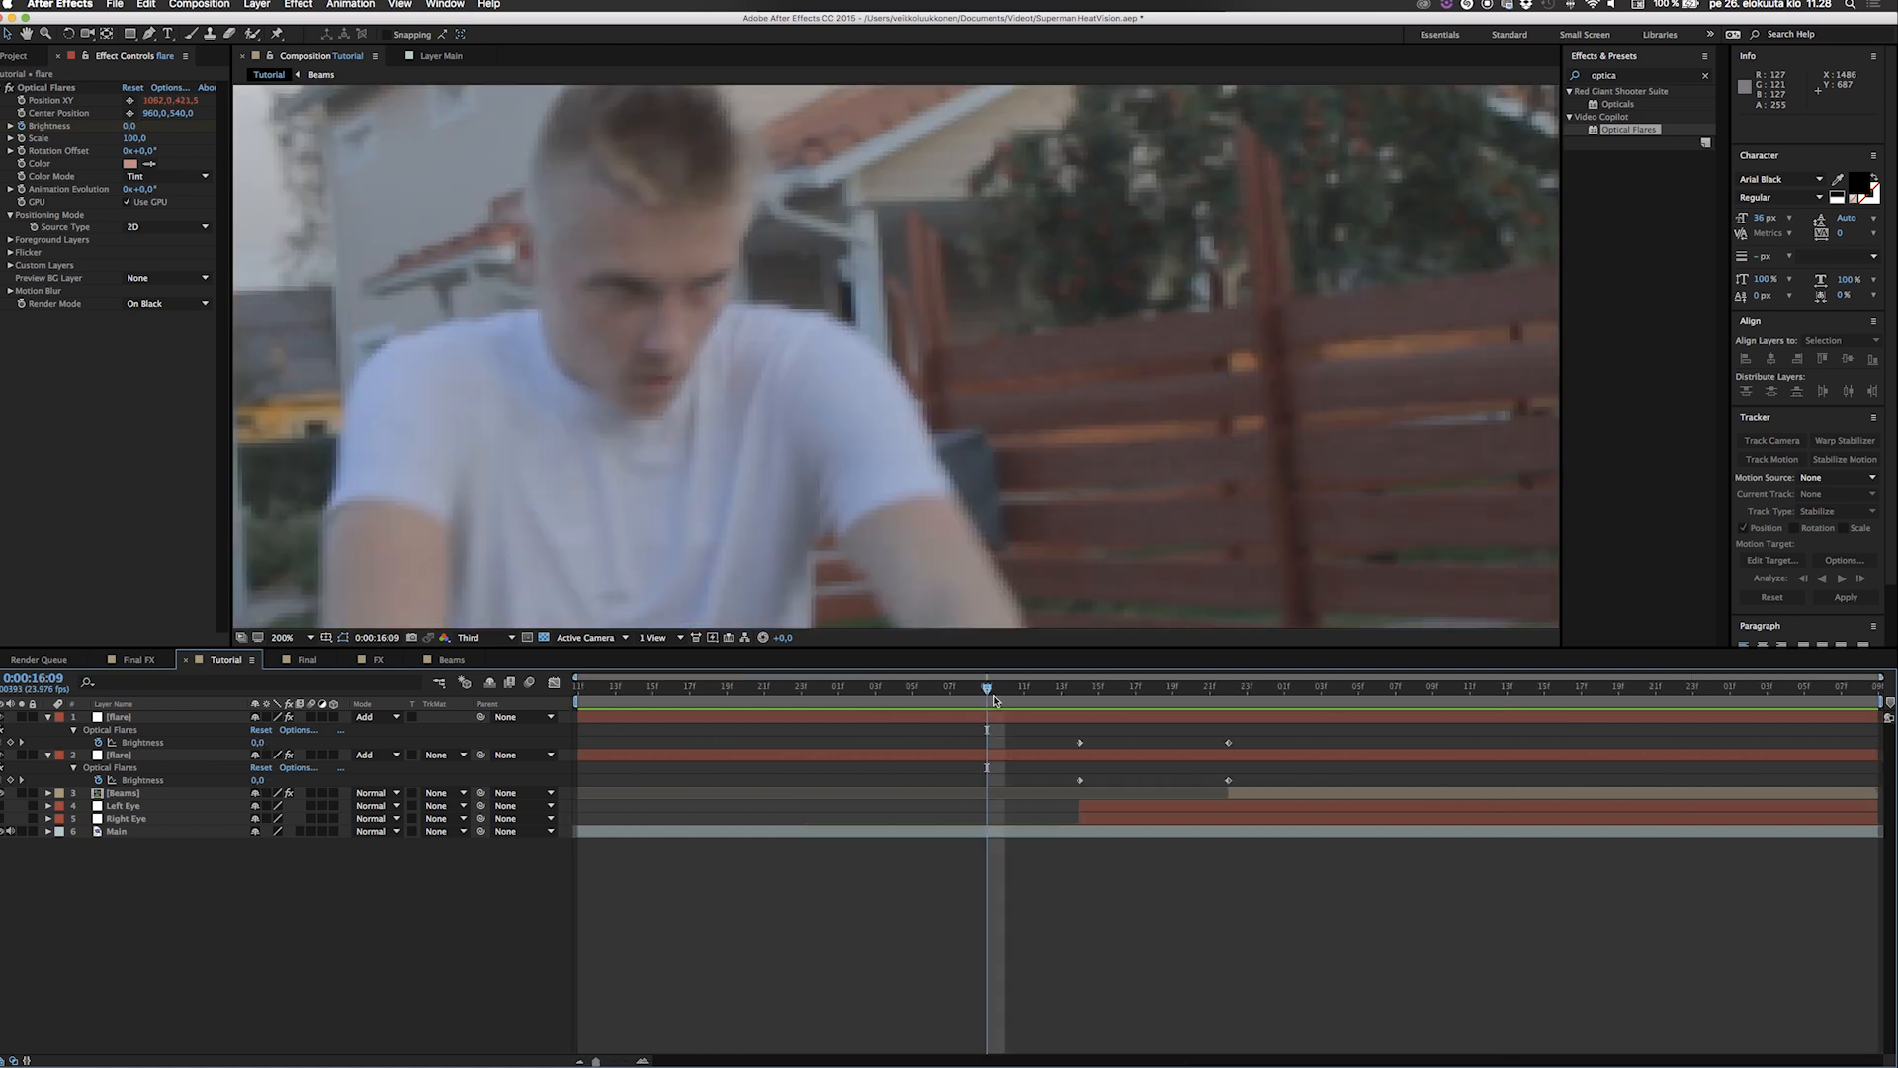
pyautogui.press('space')
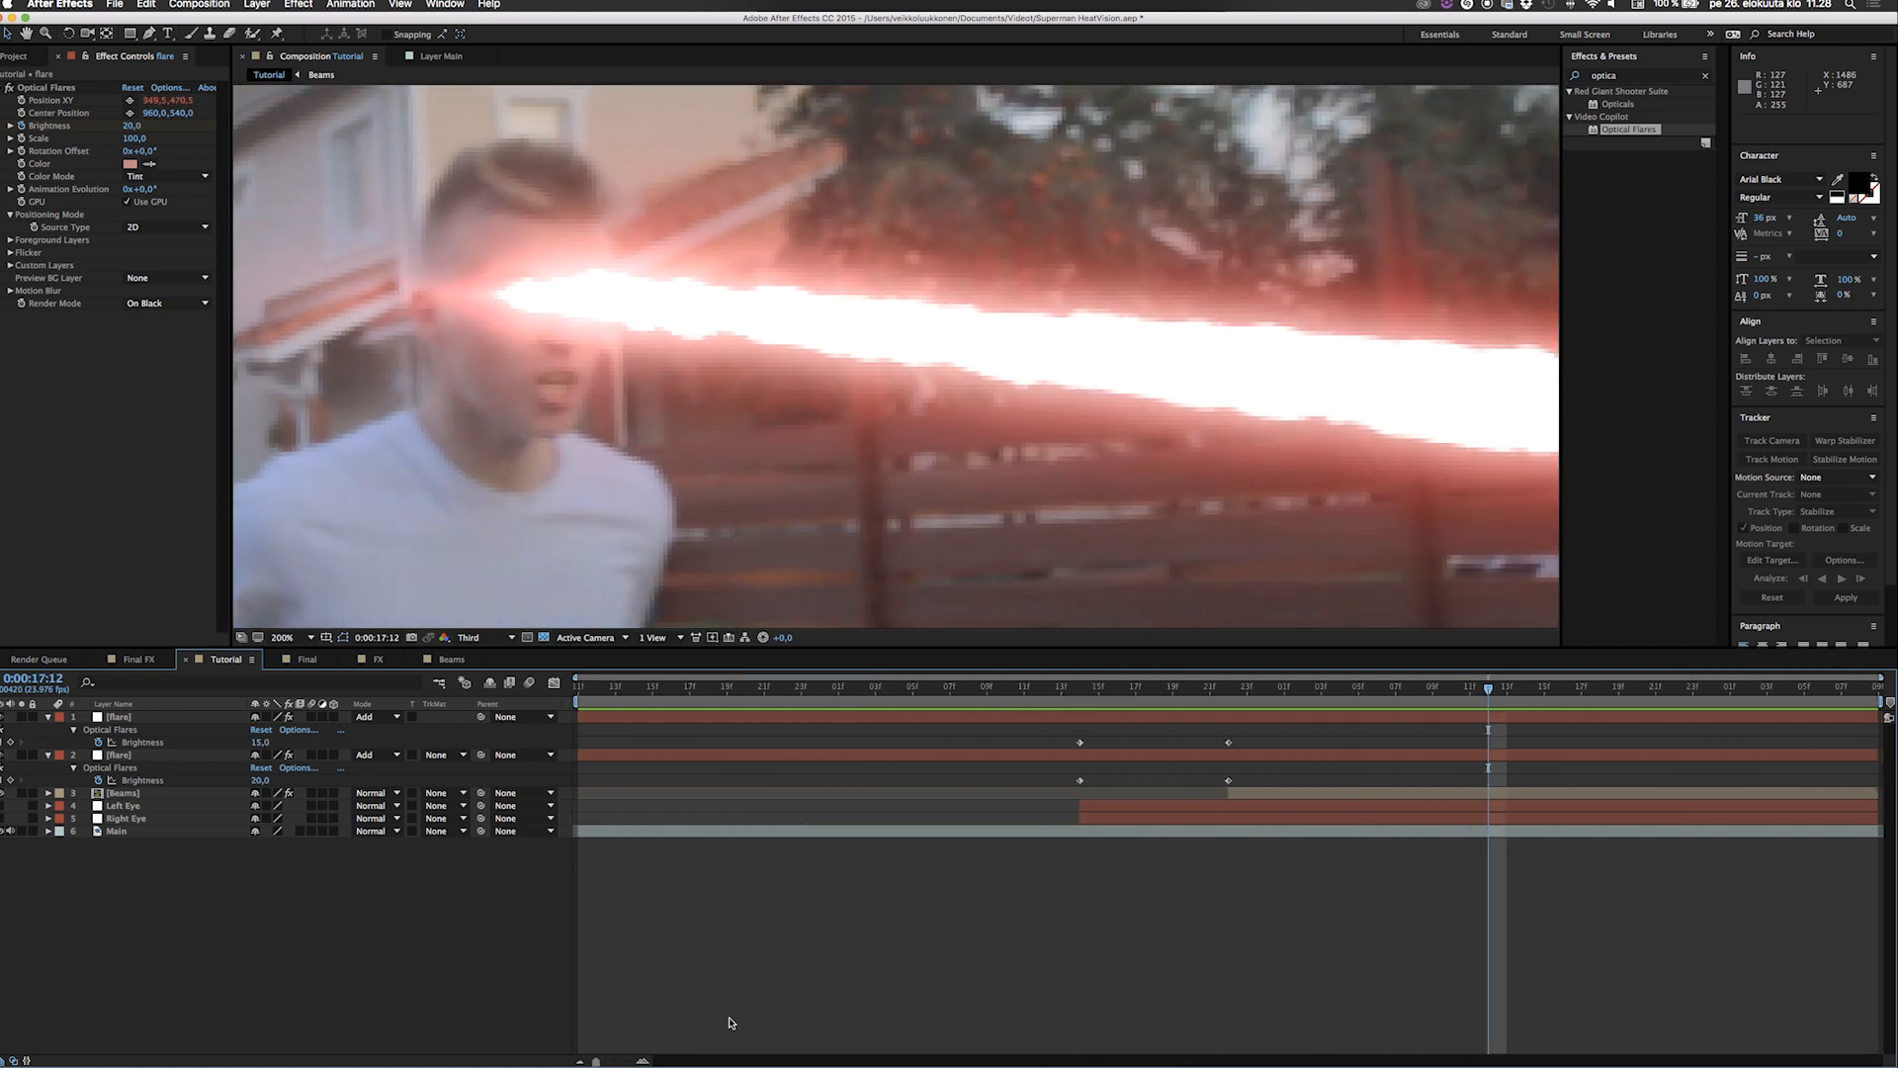
# Keyframe the uppermost flare's brightness to fade from 15 at 0:00:18:01 to 0 at 0:00:18:06.
pyautogui.scroll(-6, 1061, 250)
pyautogui.scroll(4, 1061, 250)
pyautogui.moveTo(1488, 692); pyautogui.dragTo(1731, 698)
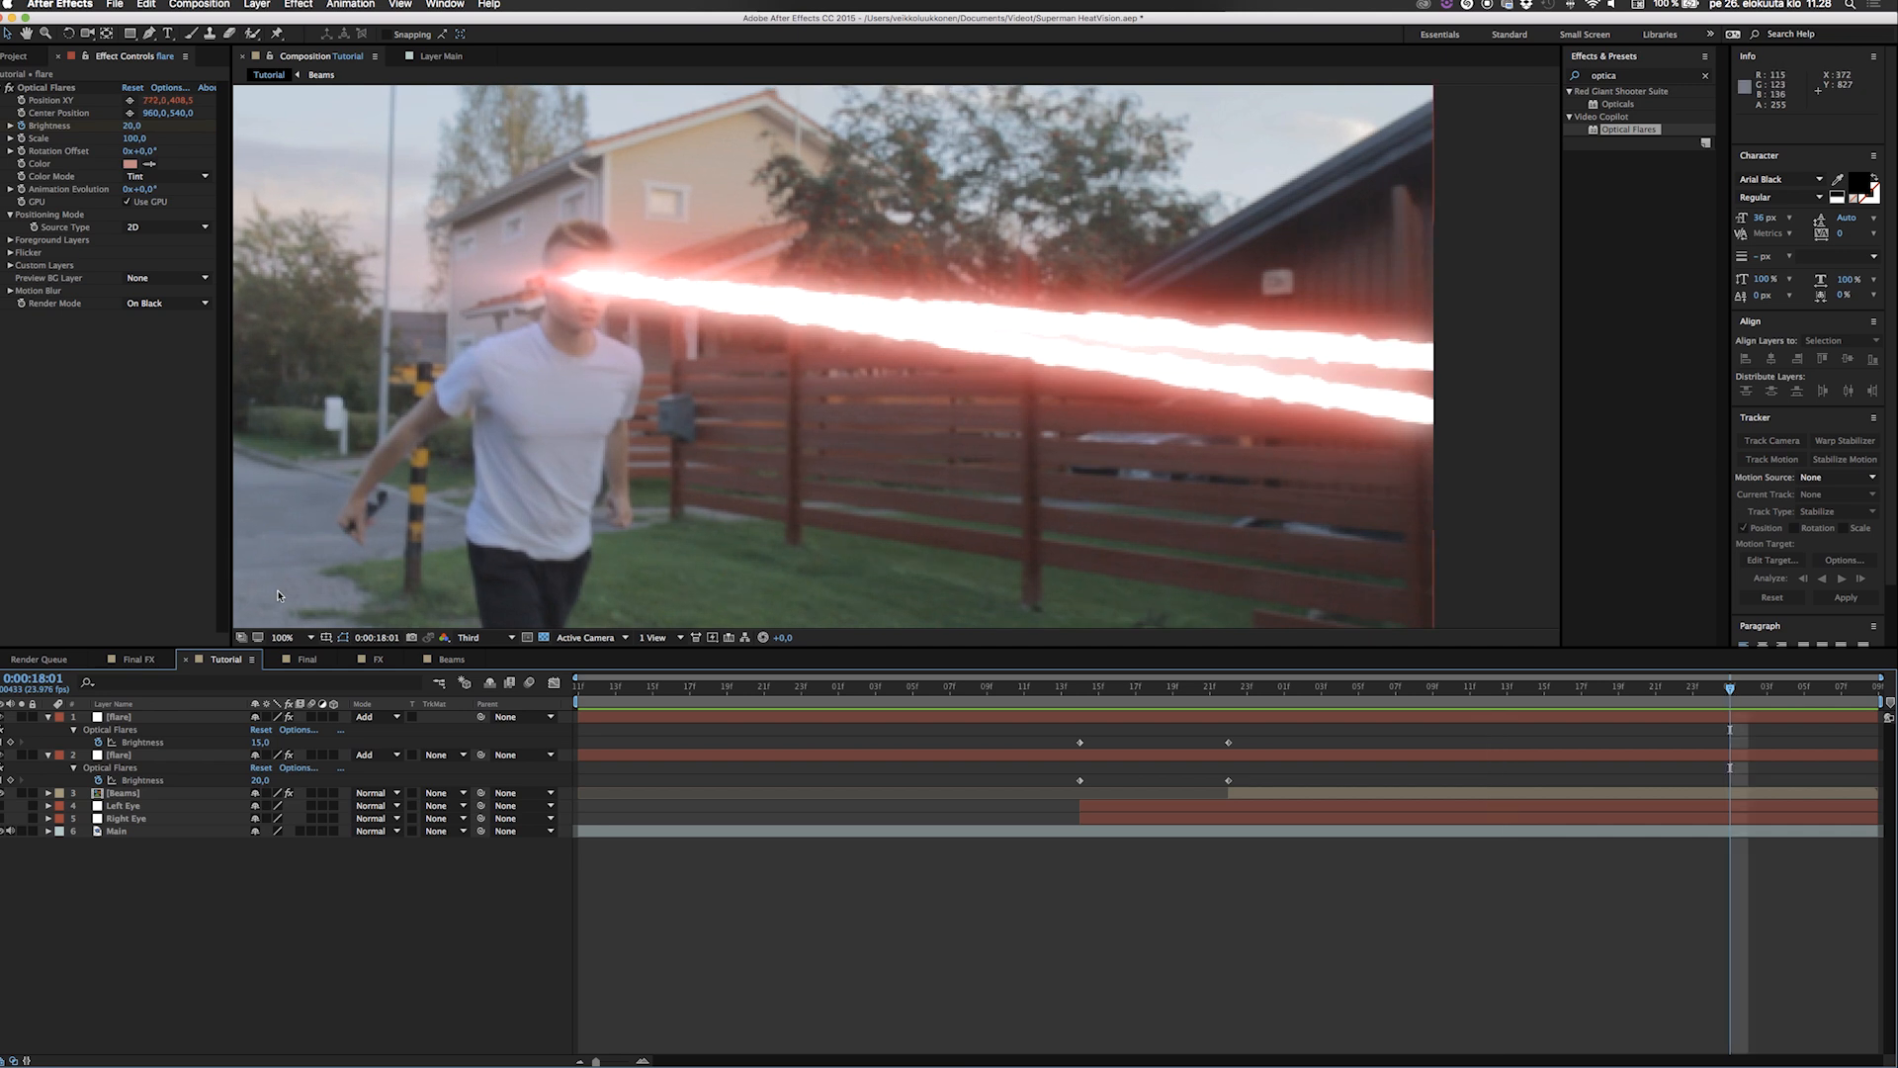
pyautogui.click(10, 742)
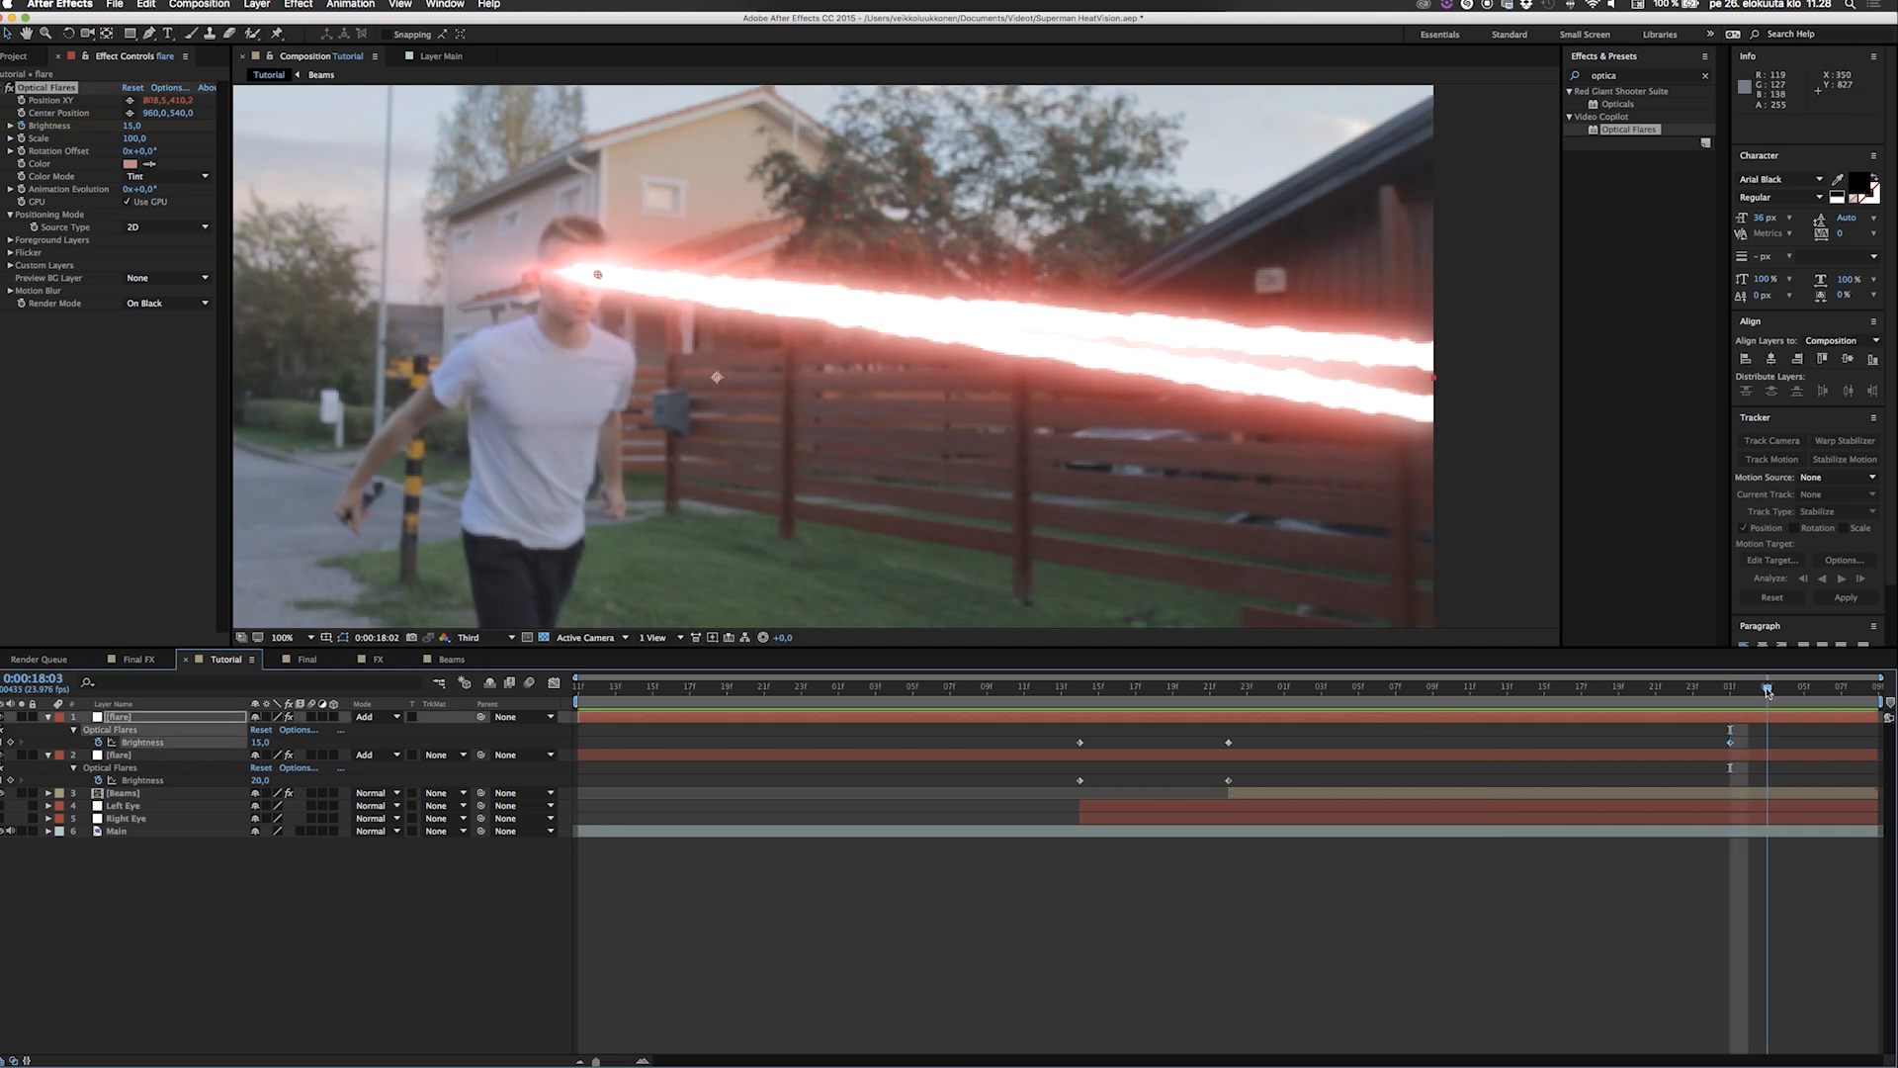
pyautogui.moveTo(1730, 692); pyautogui.dragTo(1798, 695)
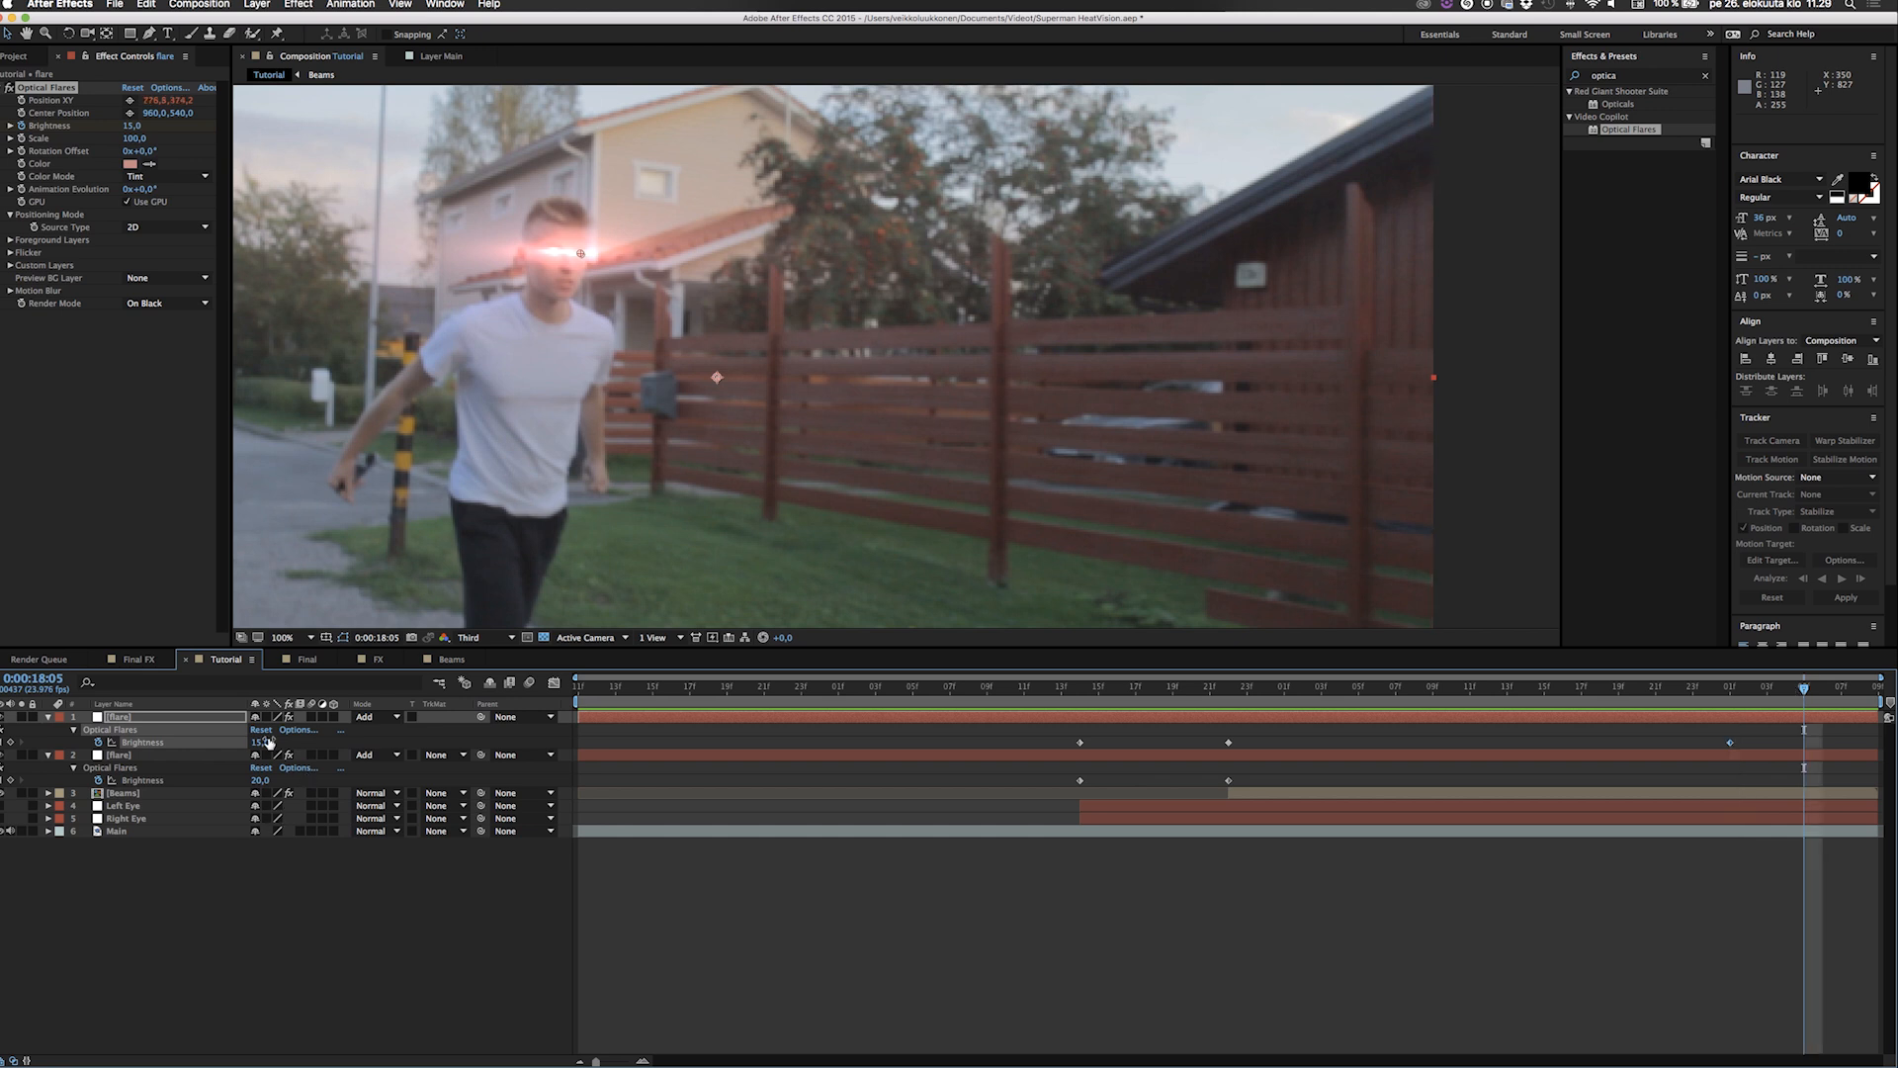
pyautogui.moveTo(247, 743); pyautogui.dragTo(178, 742)
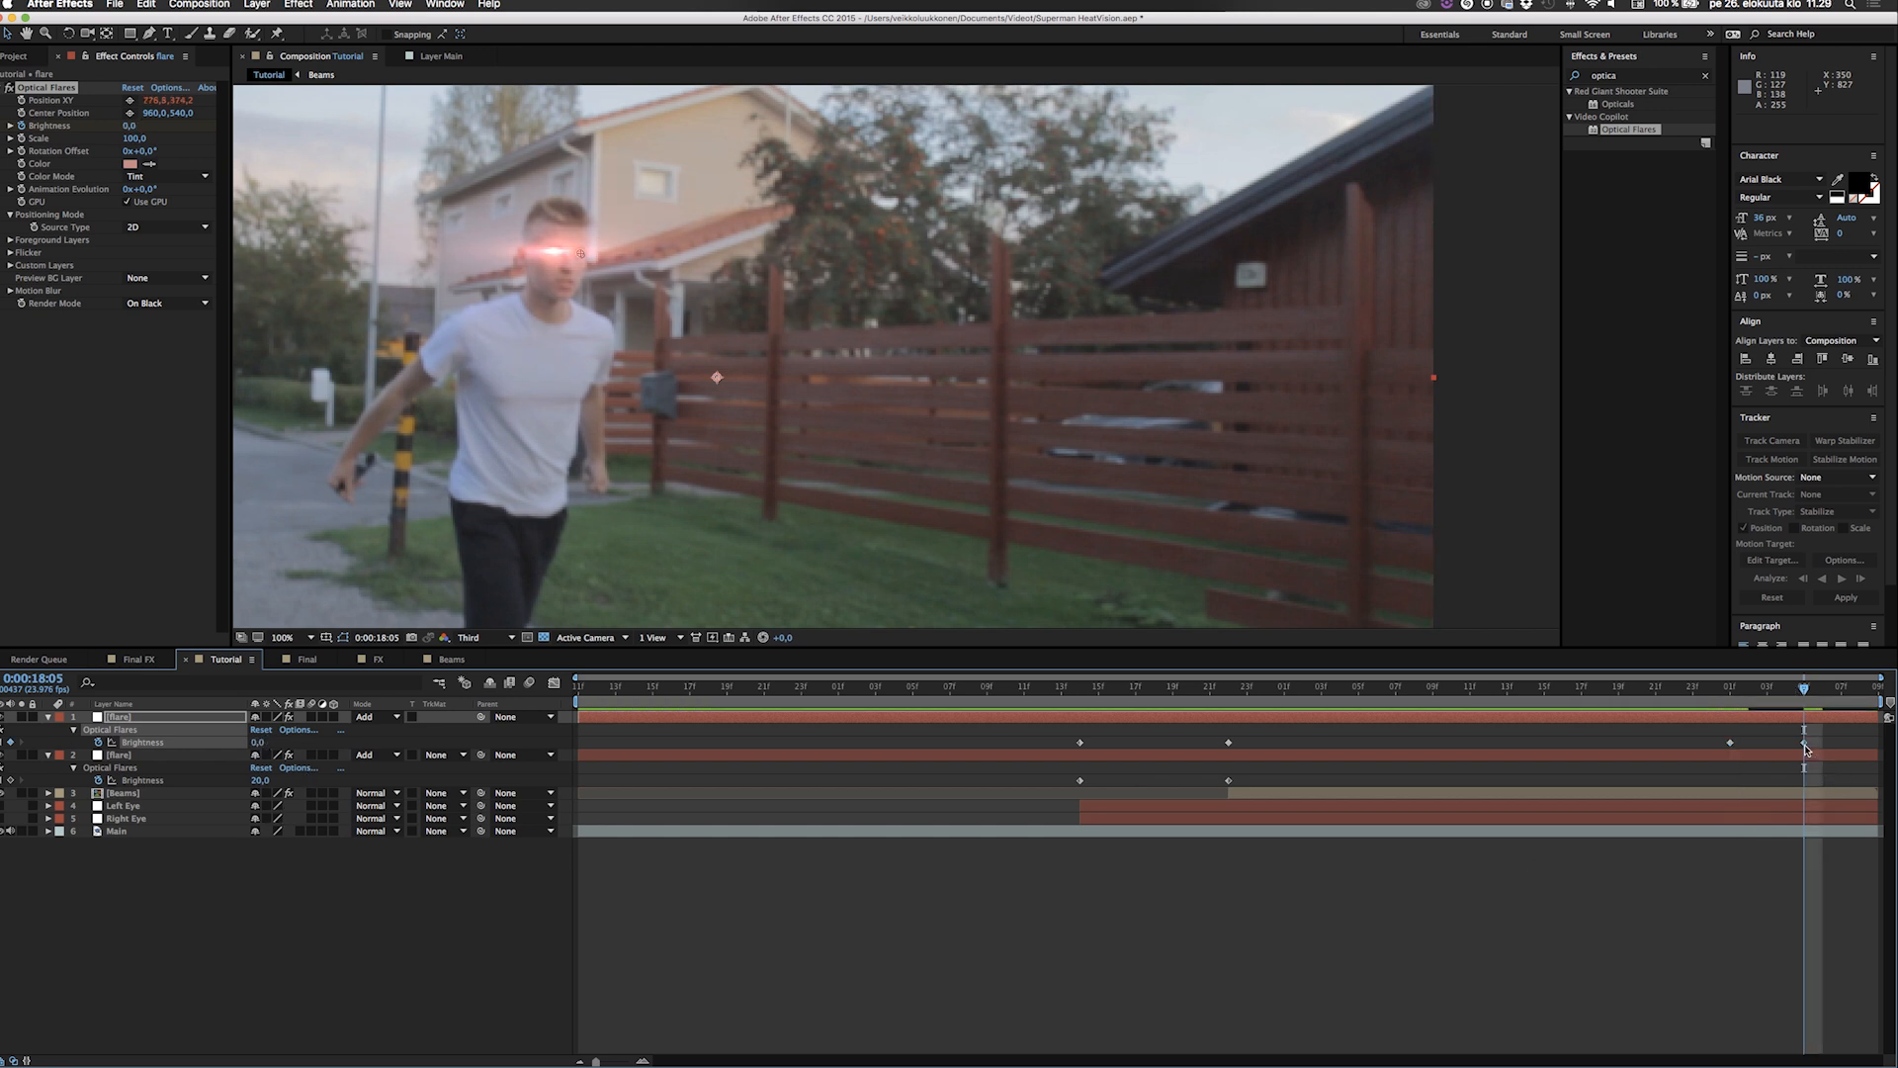
# Keyframe the second flare's brightness to fade from 20 at 0:00:18:01 to 0 at 0:00:18:06.
pyautogui.click(1729, 695)
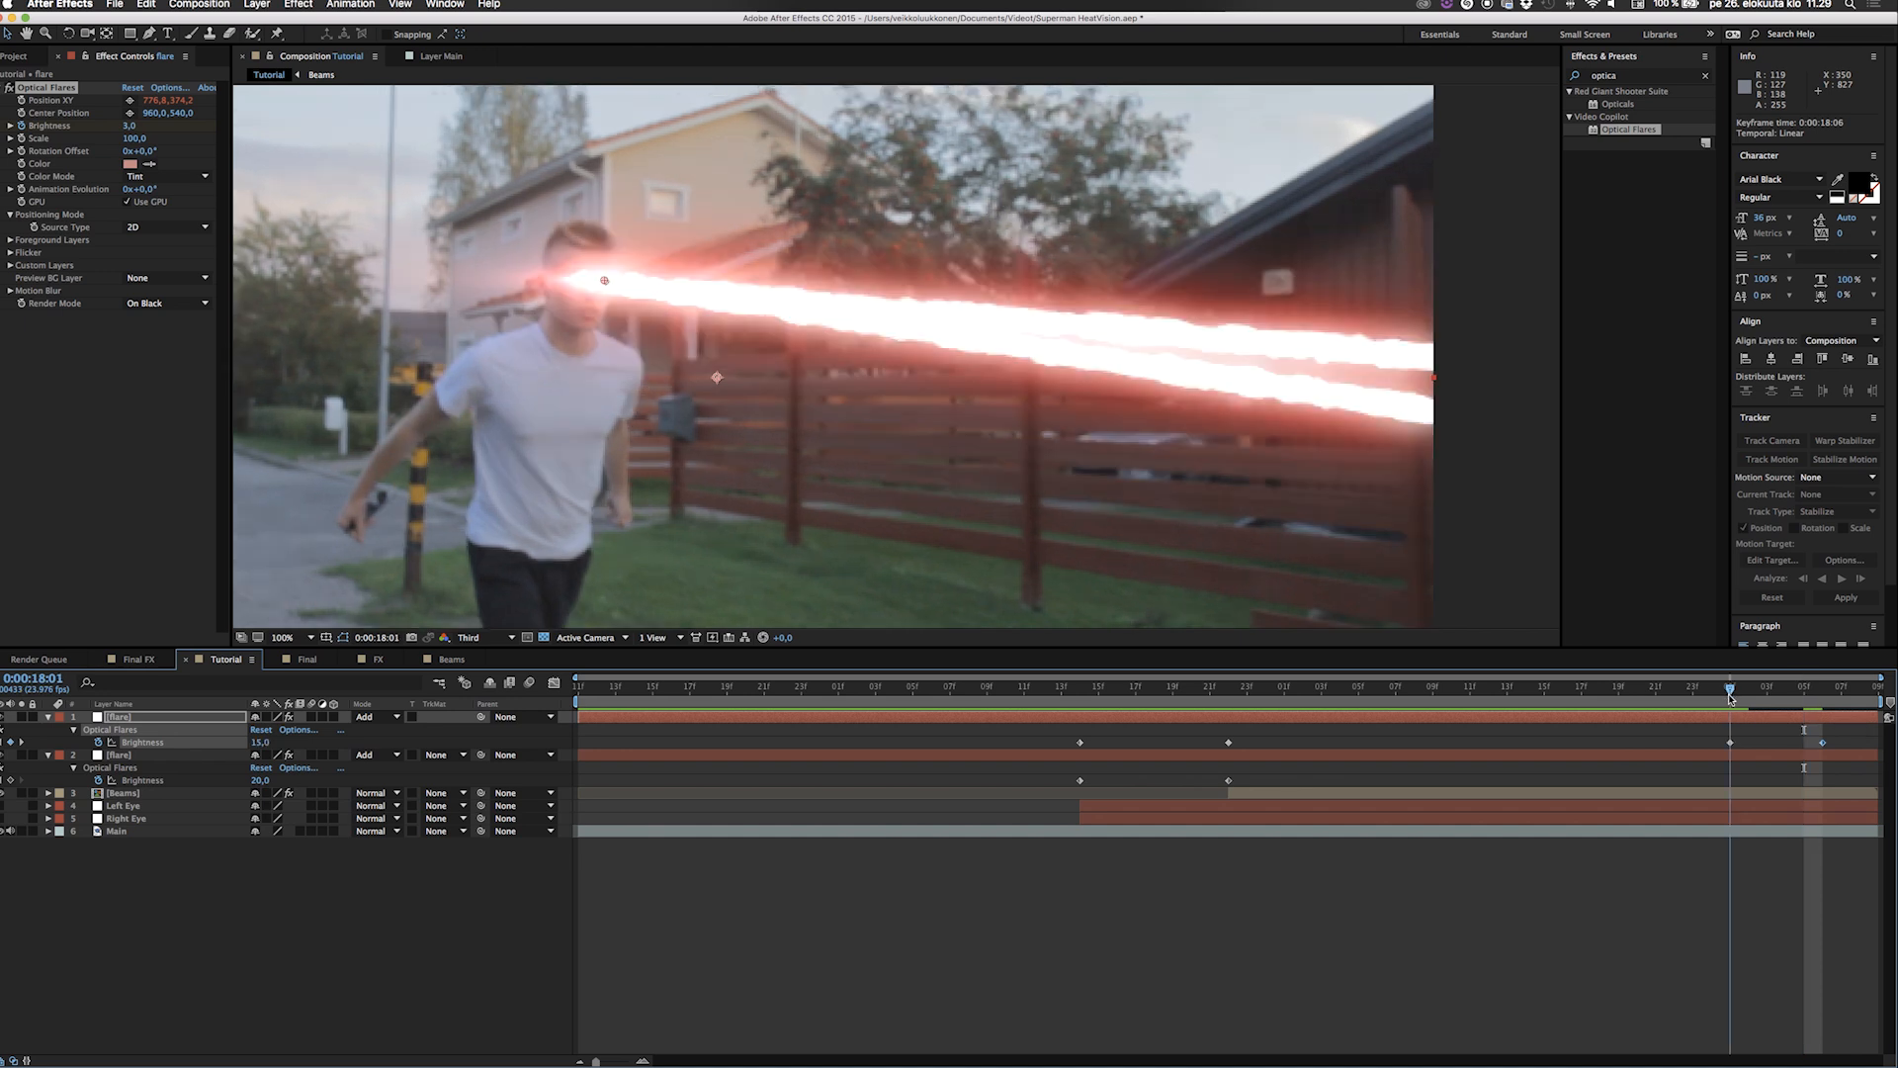
pyautogui.click(10, 780)
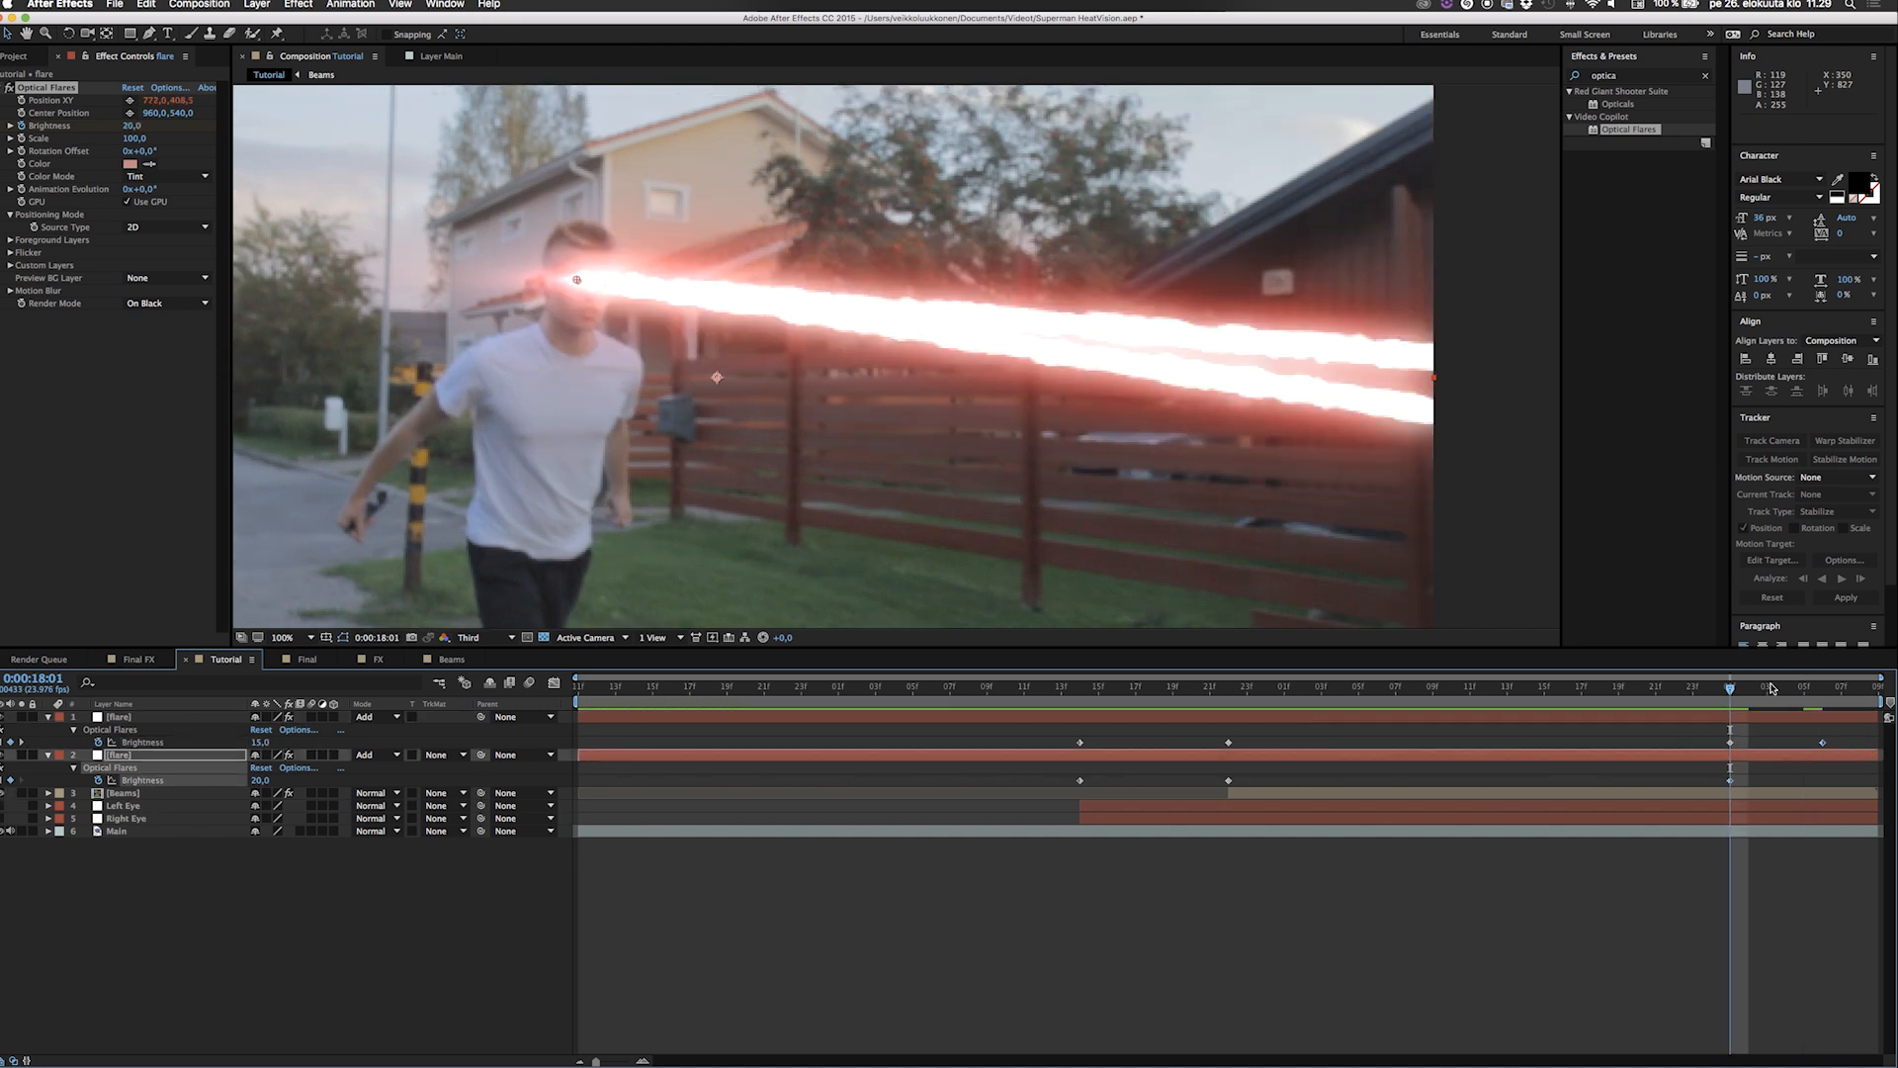
pyautogui.click(1768, 689)
pyautogui.click(1824, 689)
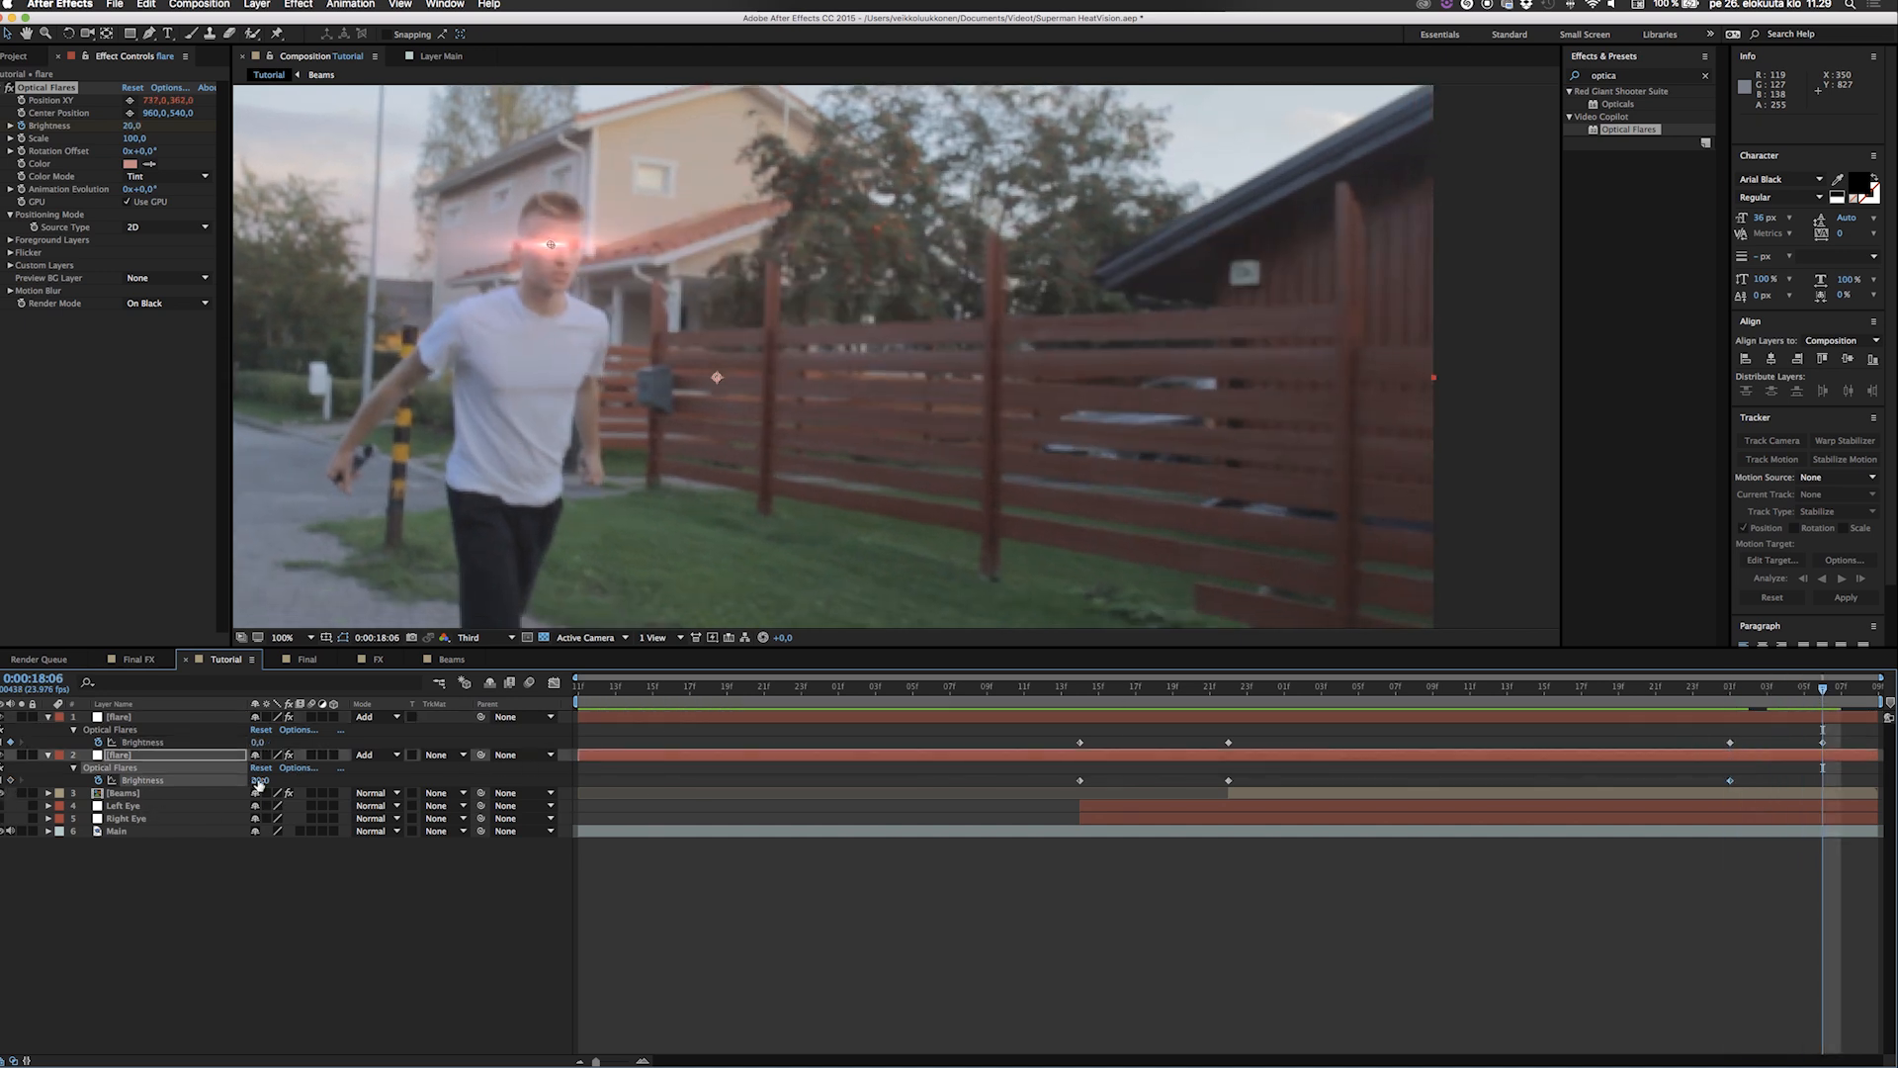
pyautogui.click(304, 895)
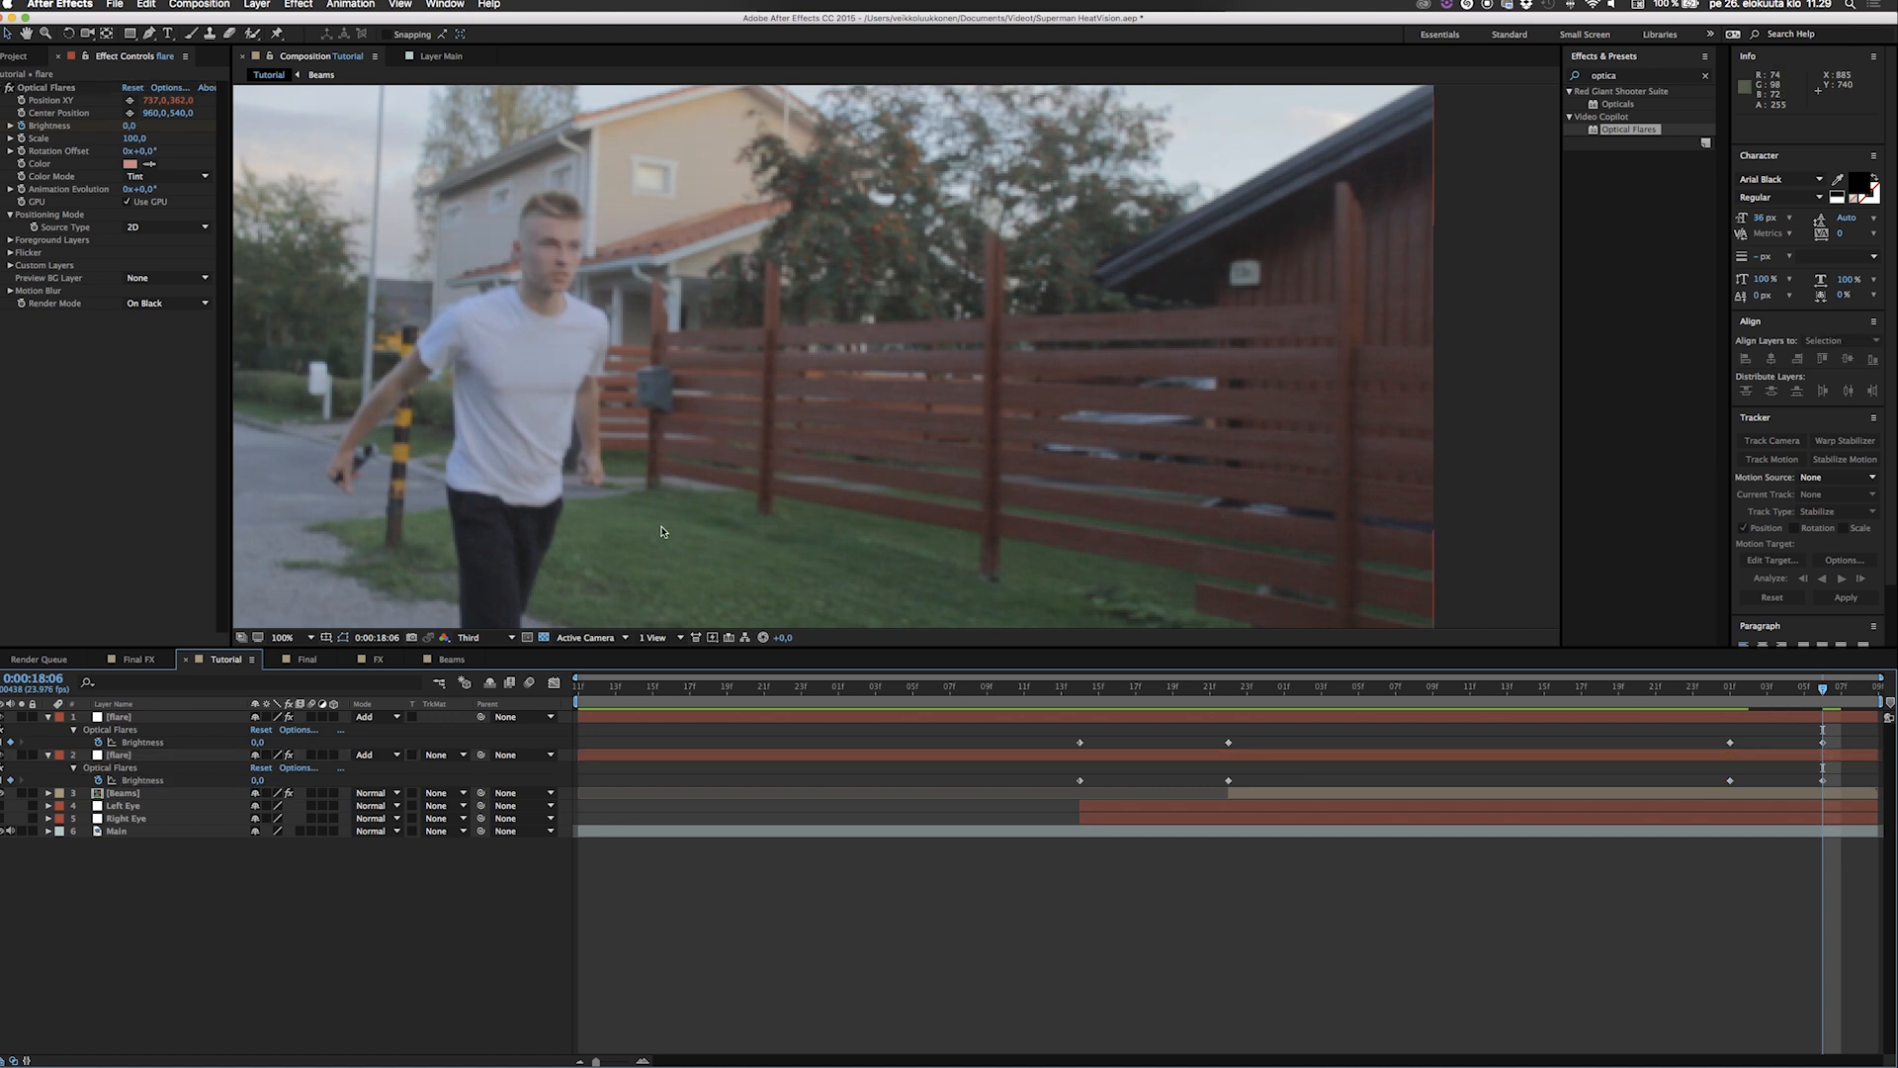
# Preview the whole Tutorial composition with both flares fading in and out.
pyautogui.scroll(-1, 662, 531)
pyautogui.press('space')
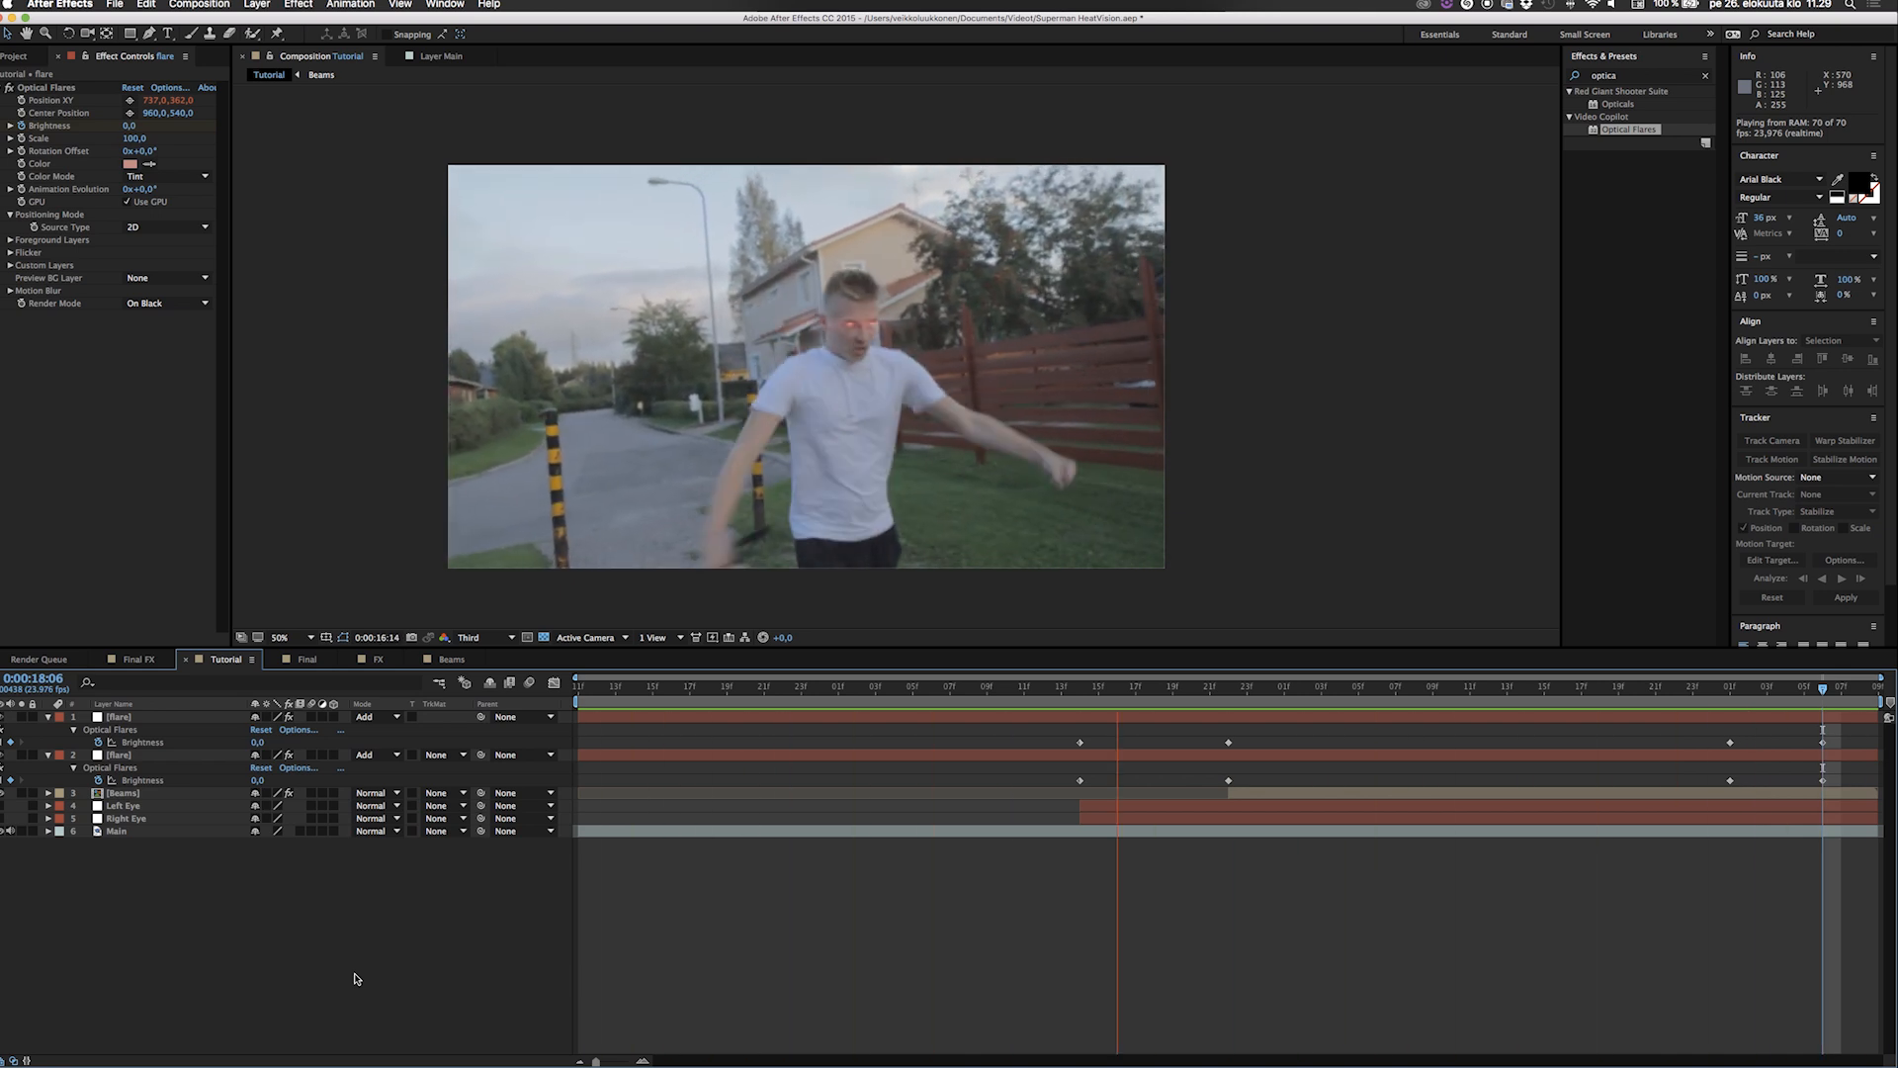
pyautogui.press('space')
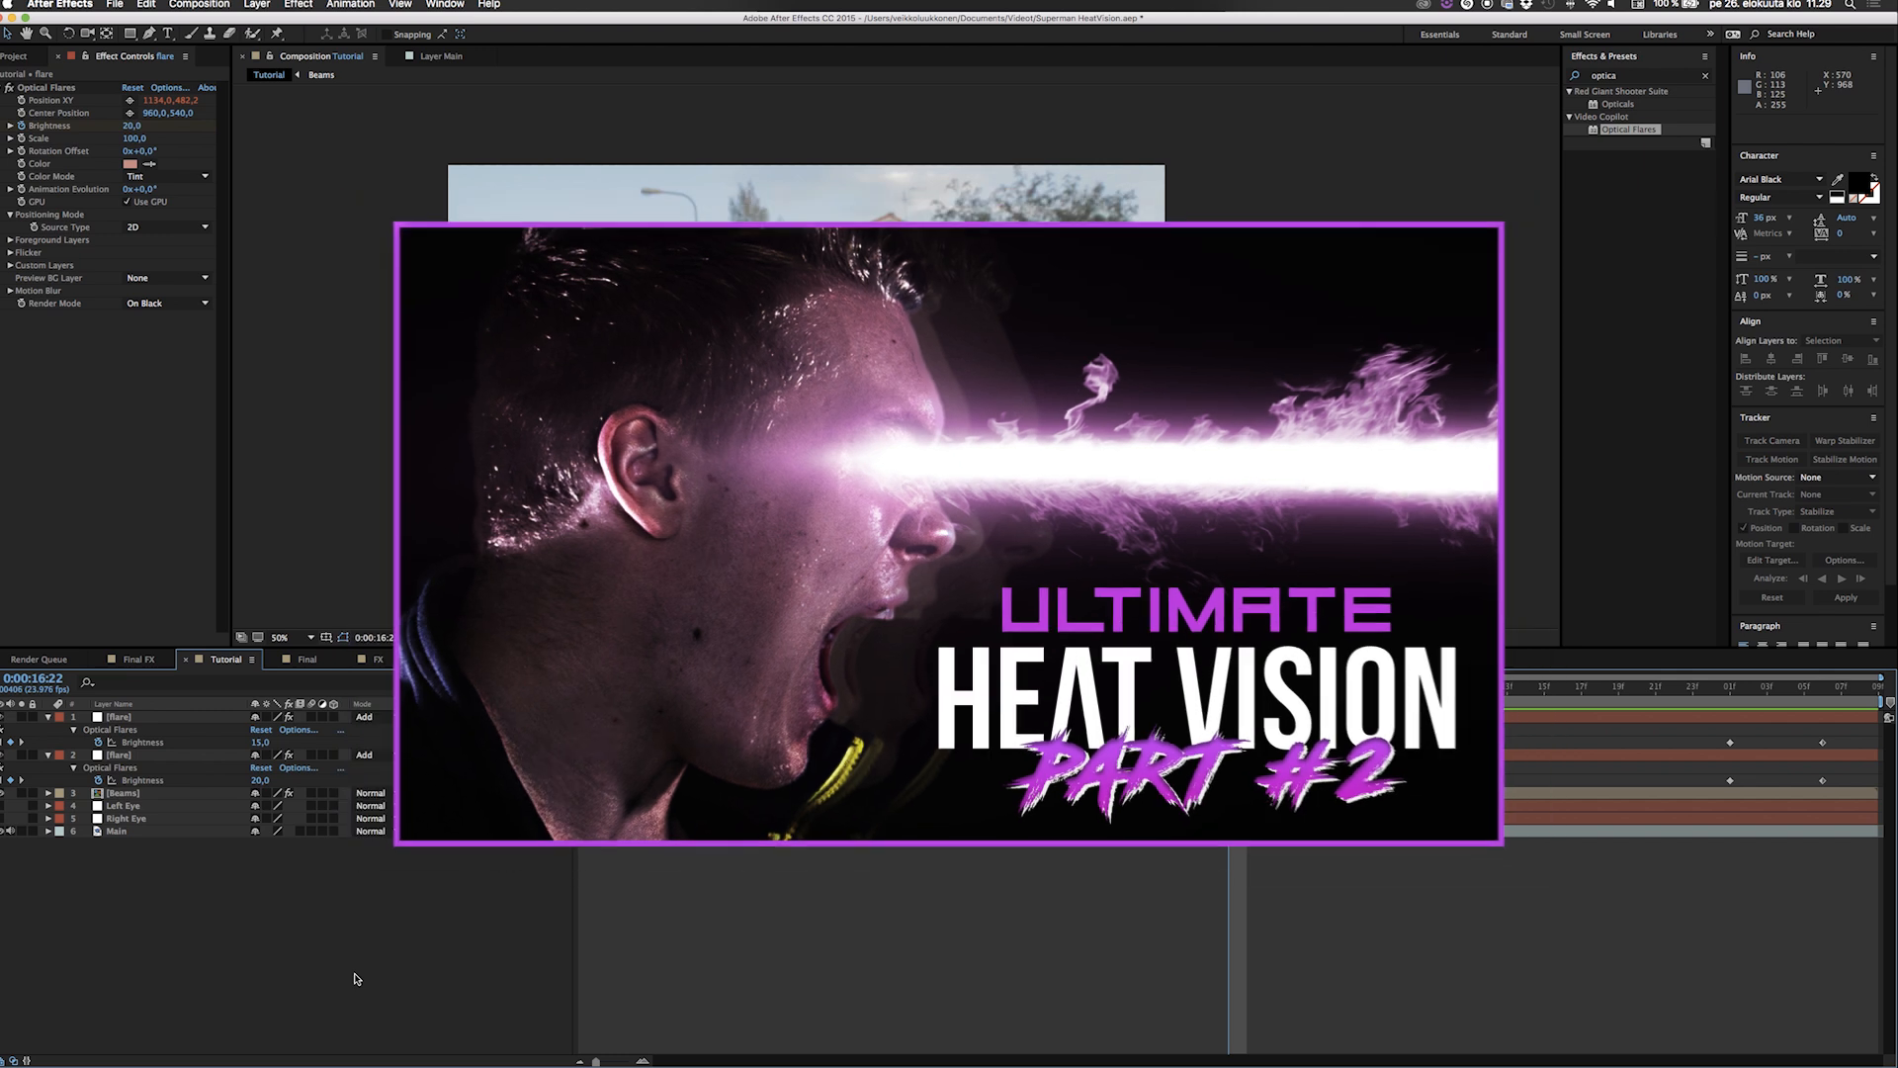